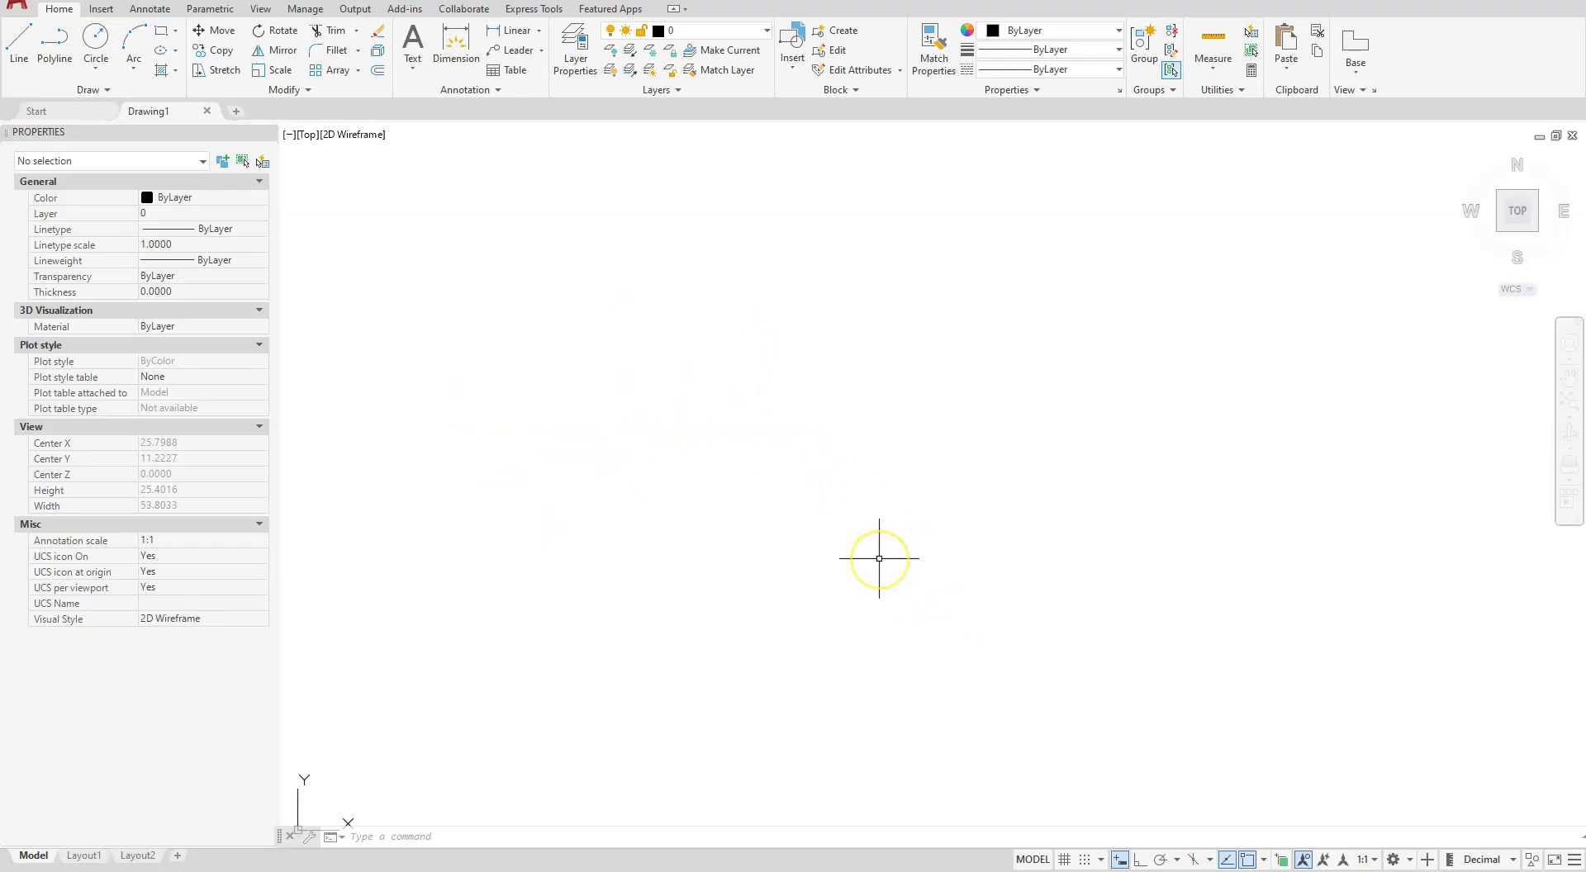
Draw a circle with a diameter of .875 in the empty drawing area.
click(98, 62)
click(145, 131)
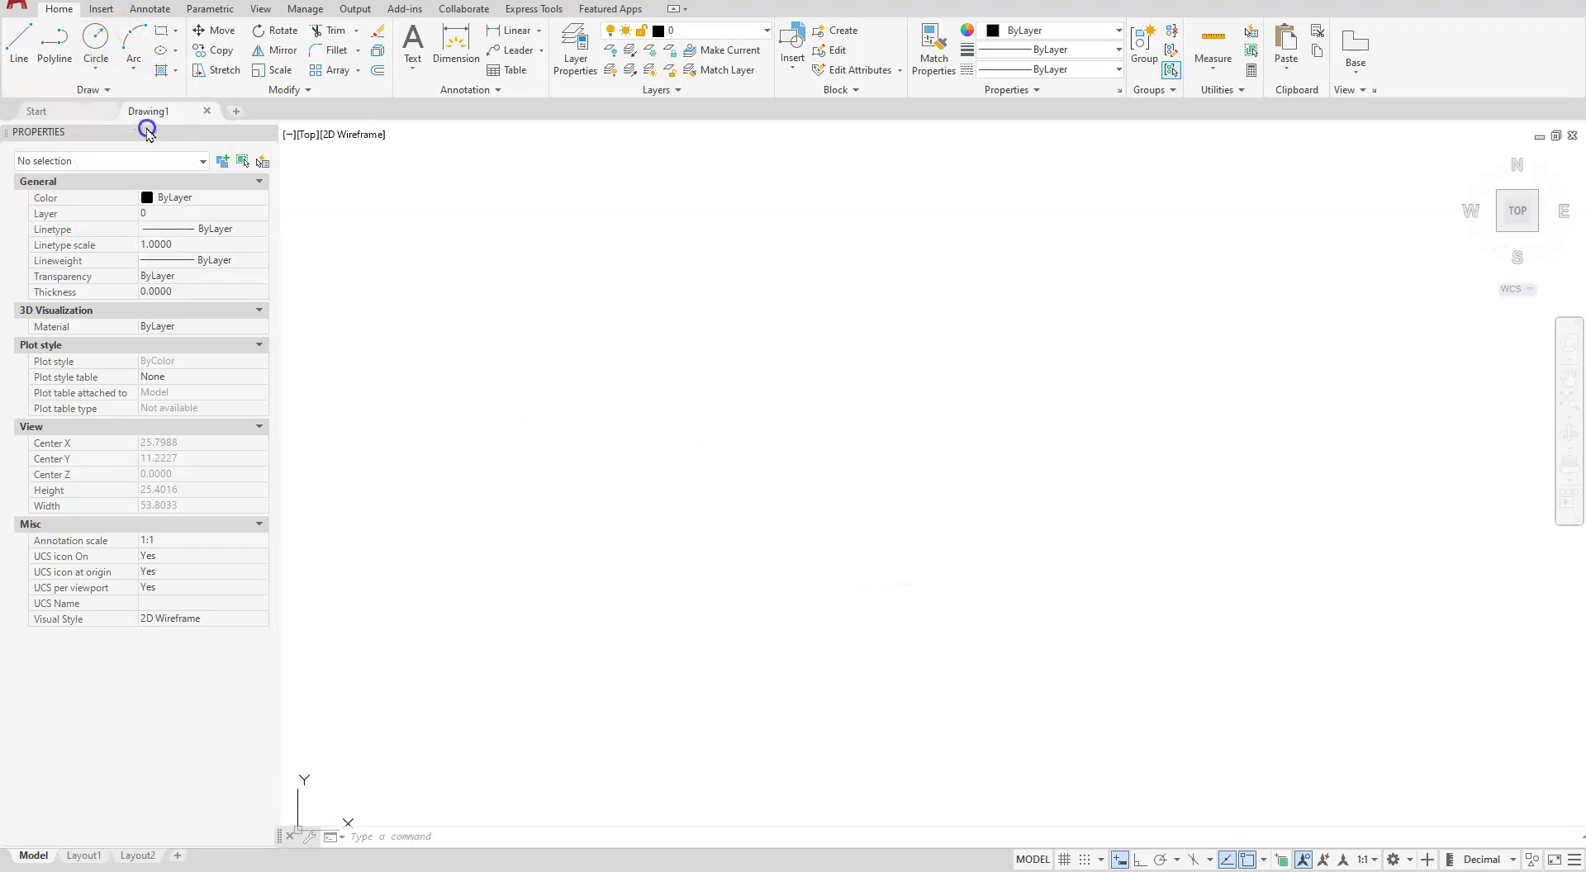
click(842, 533)
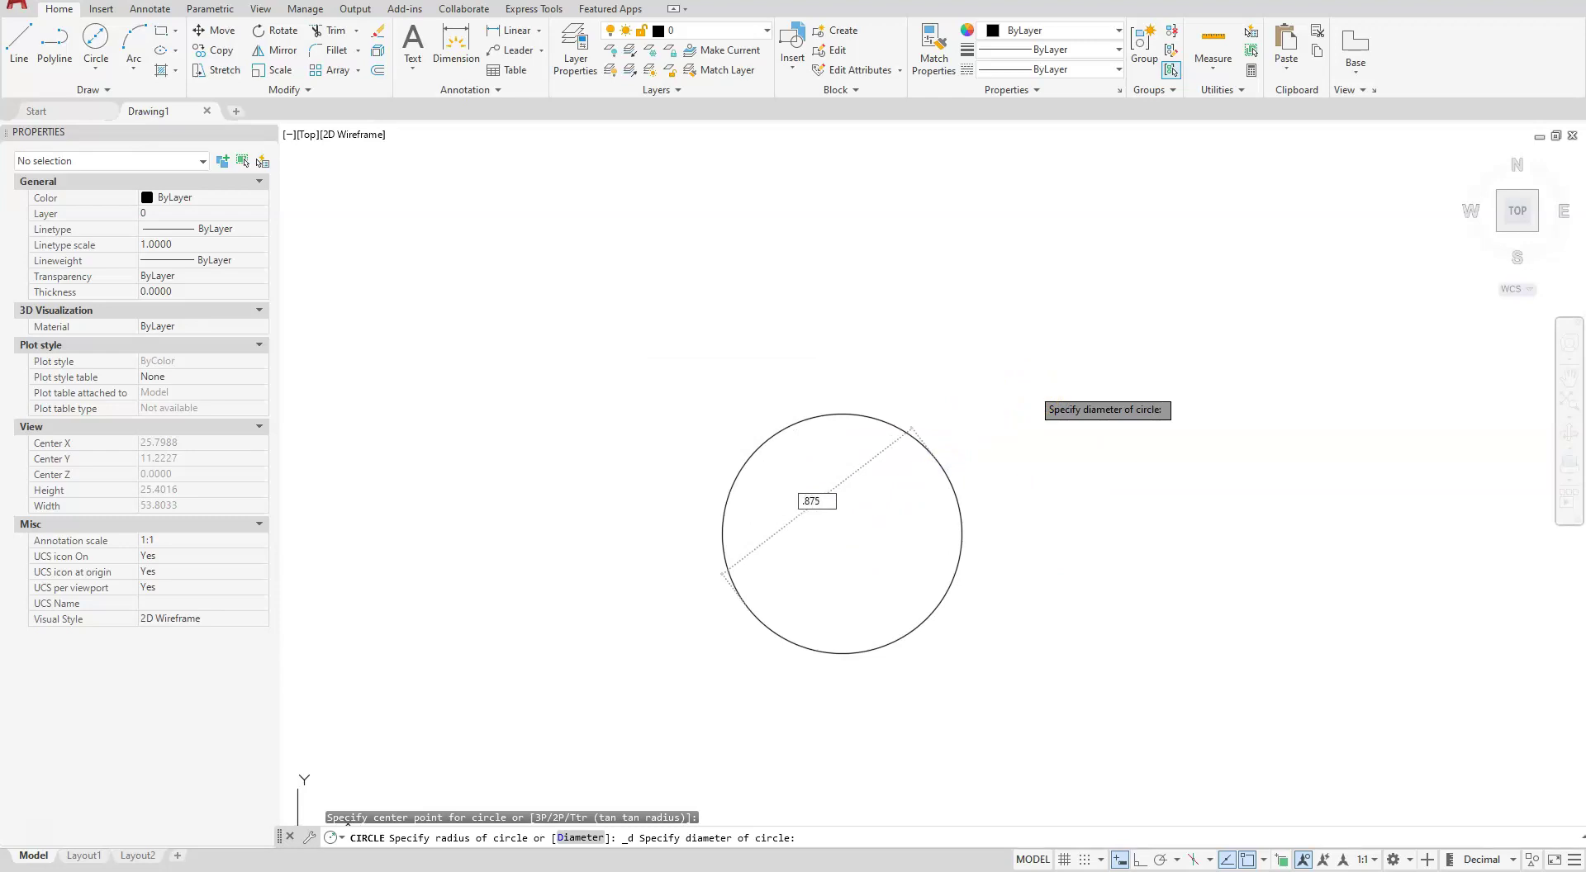
key(Return)
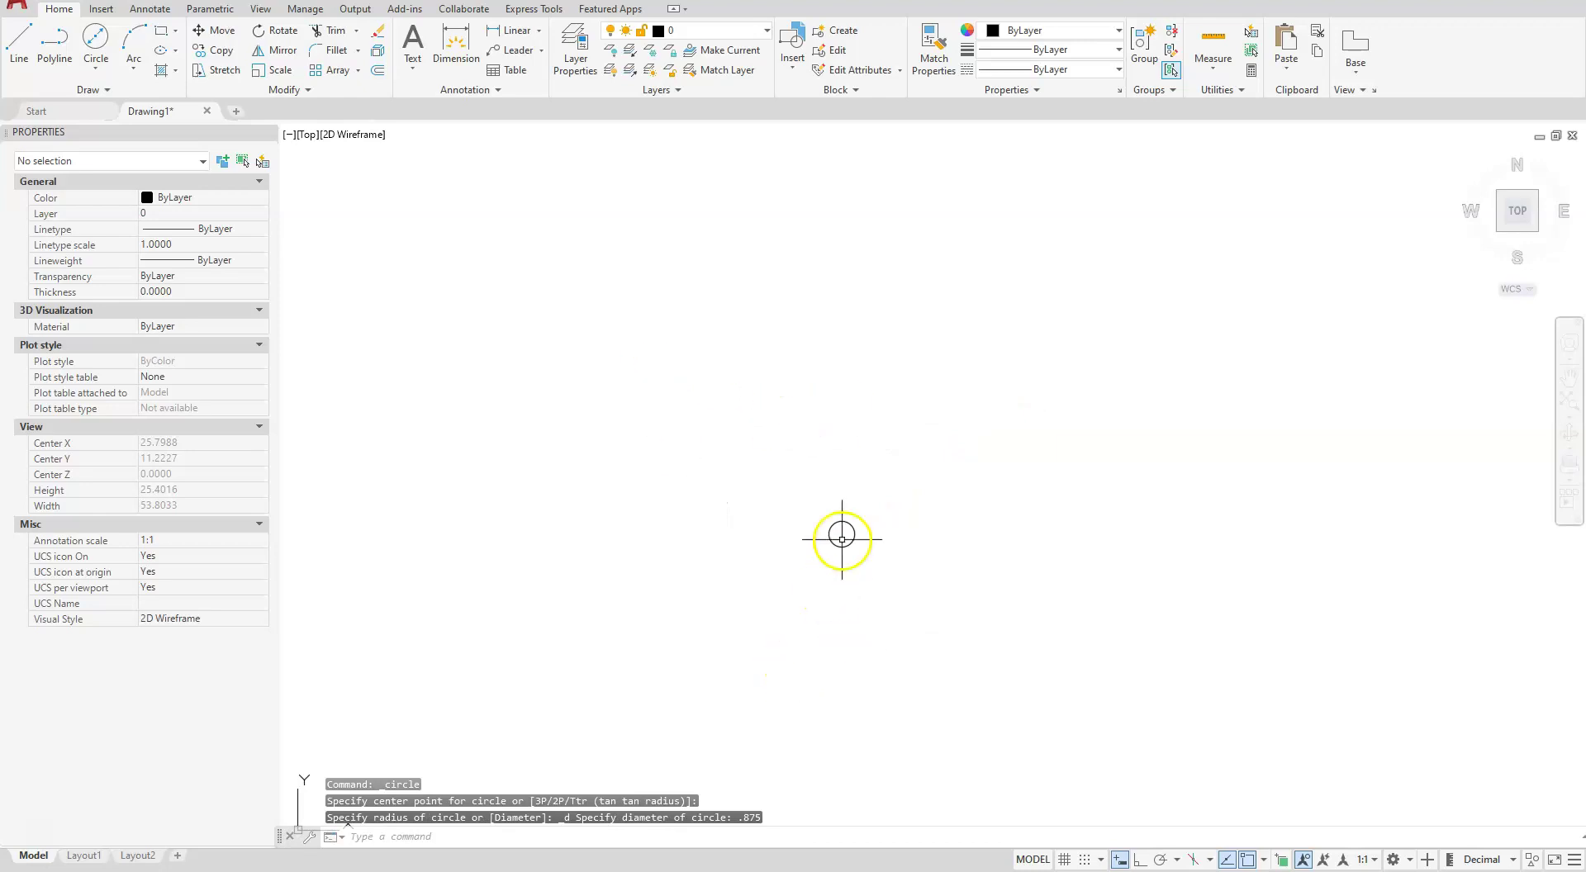
Draw two more circles concentric with the .875 circle, with diameters of .625 and .25.
scroll(843, 547, up, 5)
middle_drag(863, 516, 892, 554)
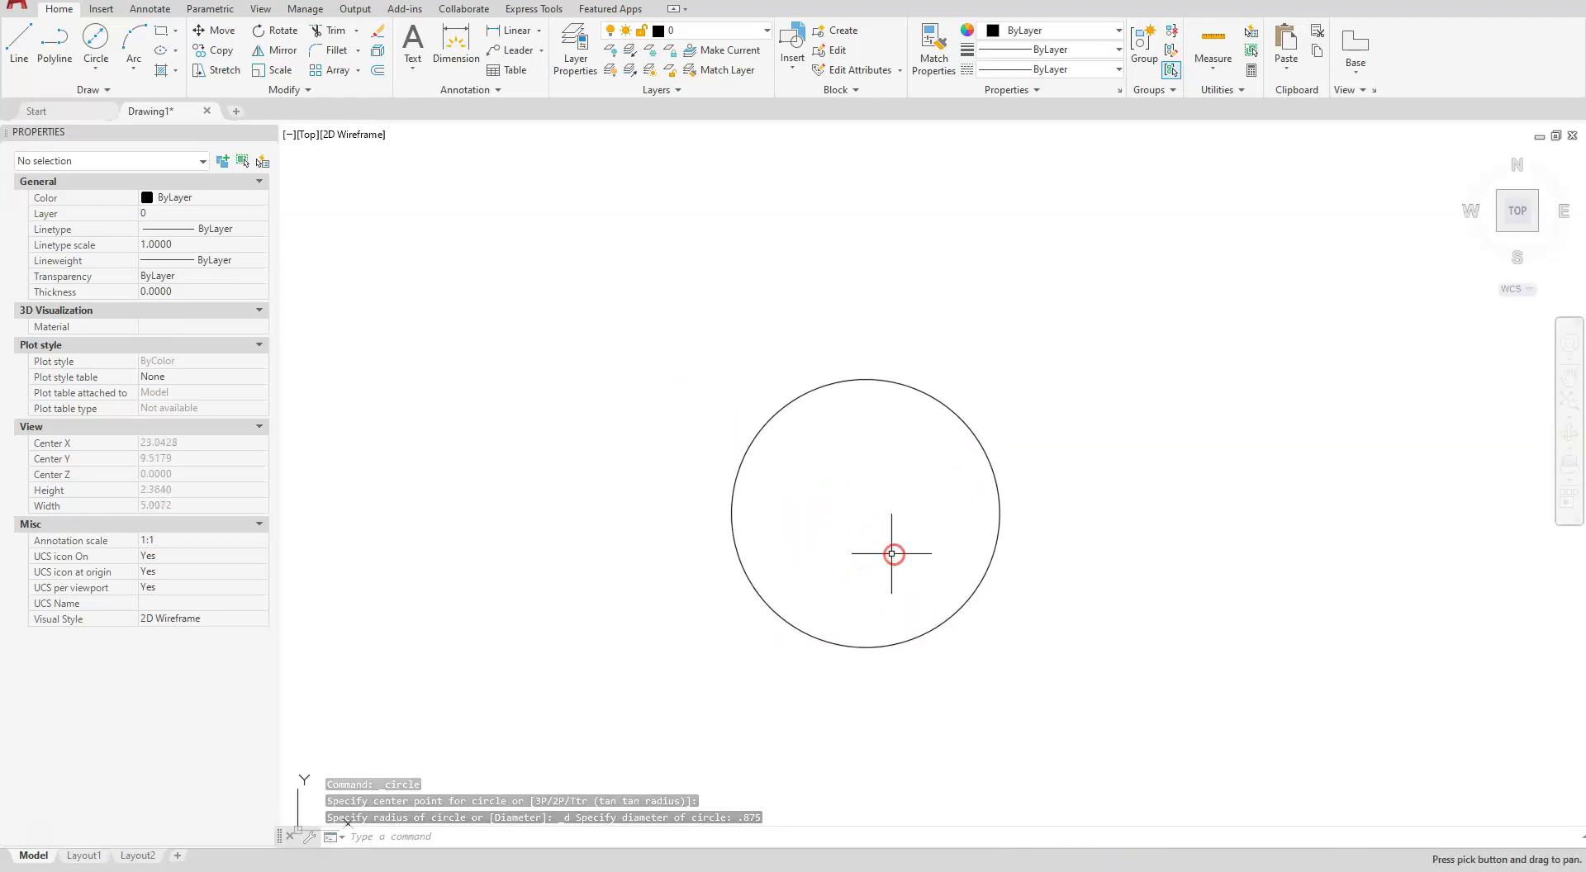
click(92, 37)
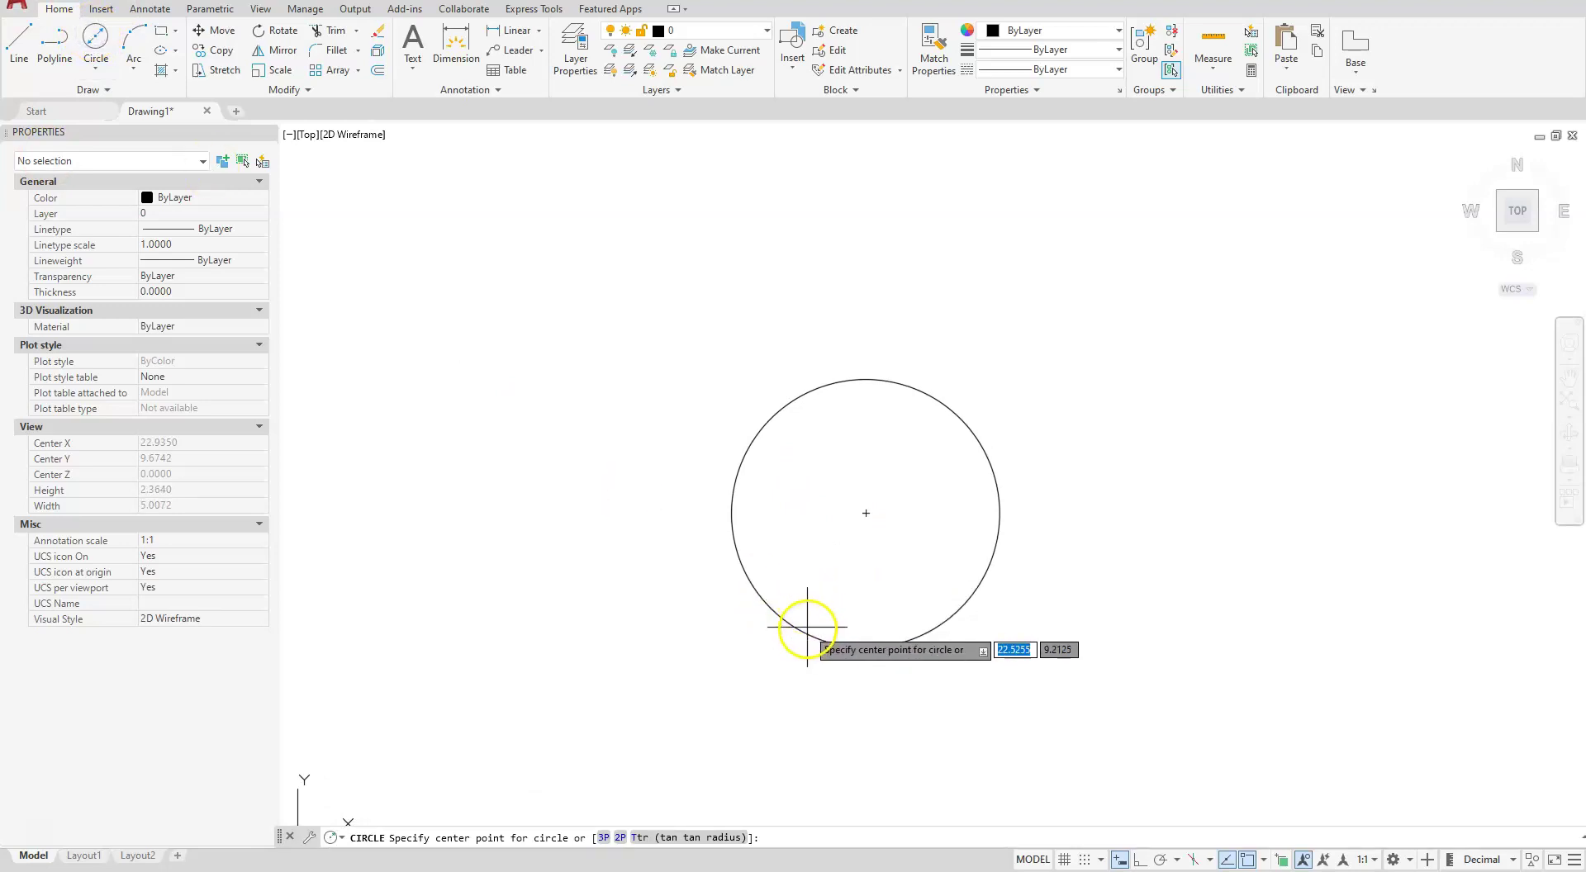
click(866, 514)
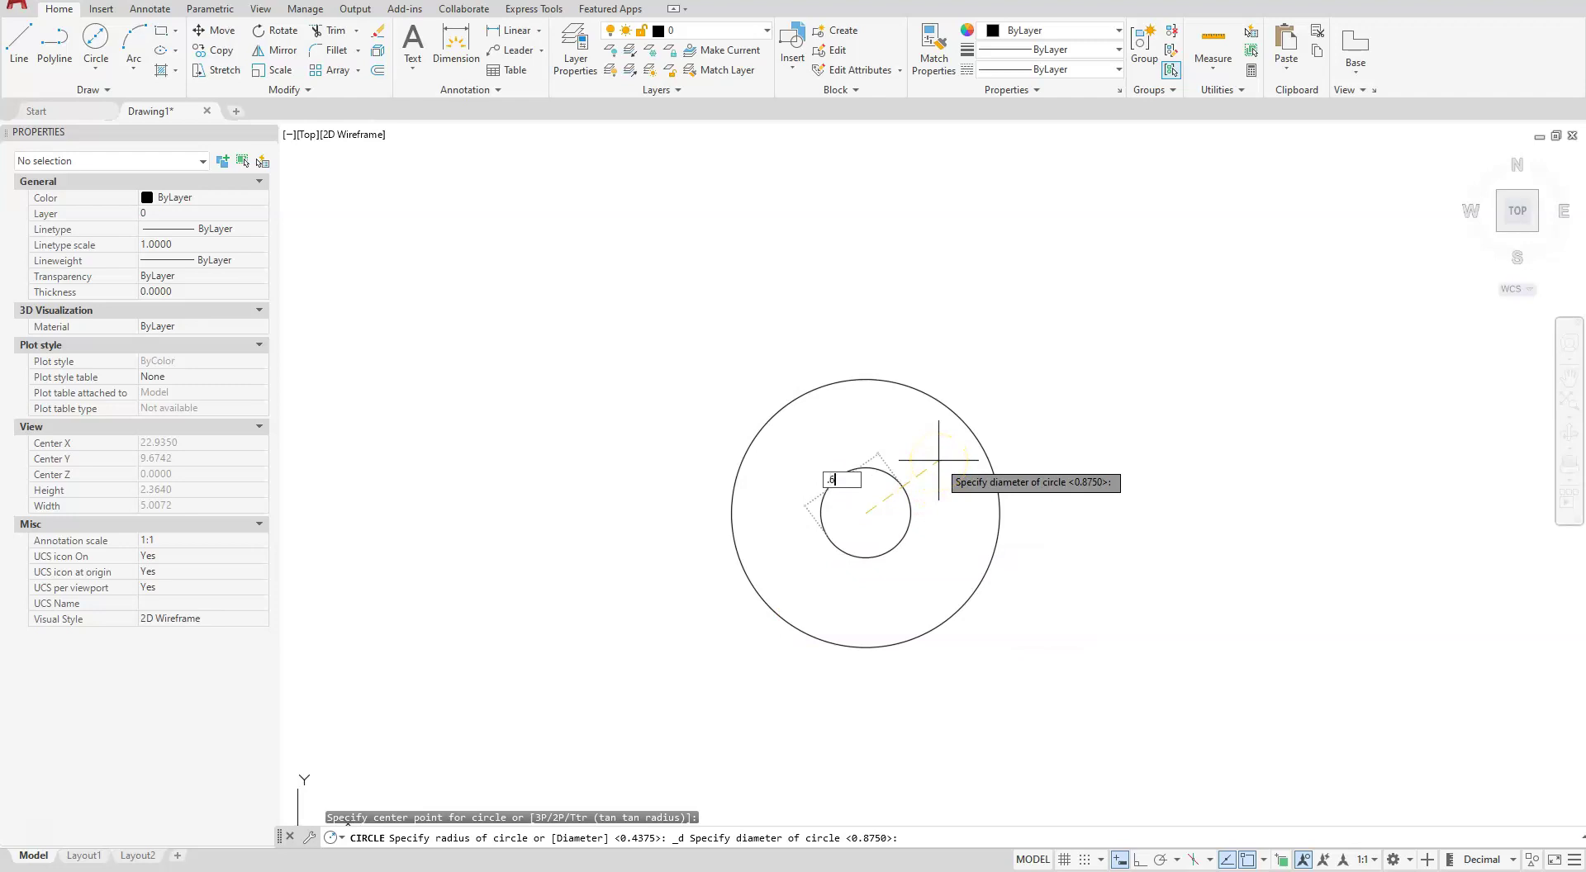
key(Return)
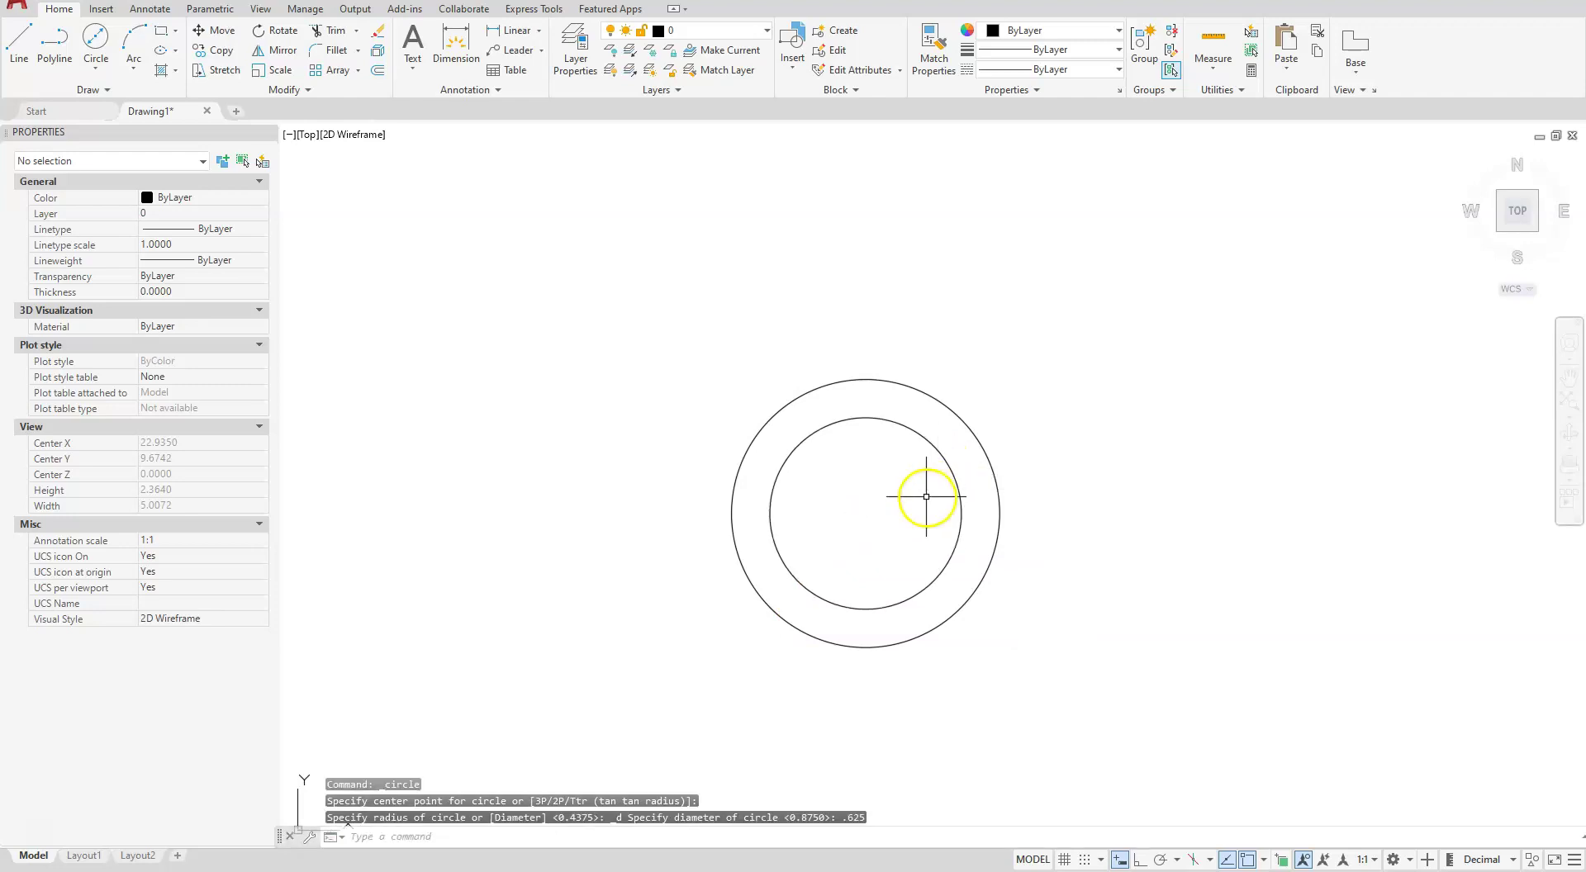
click(93, 40)
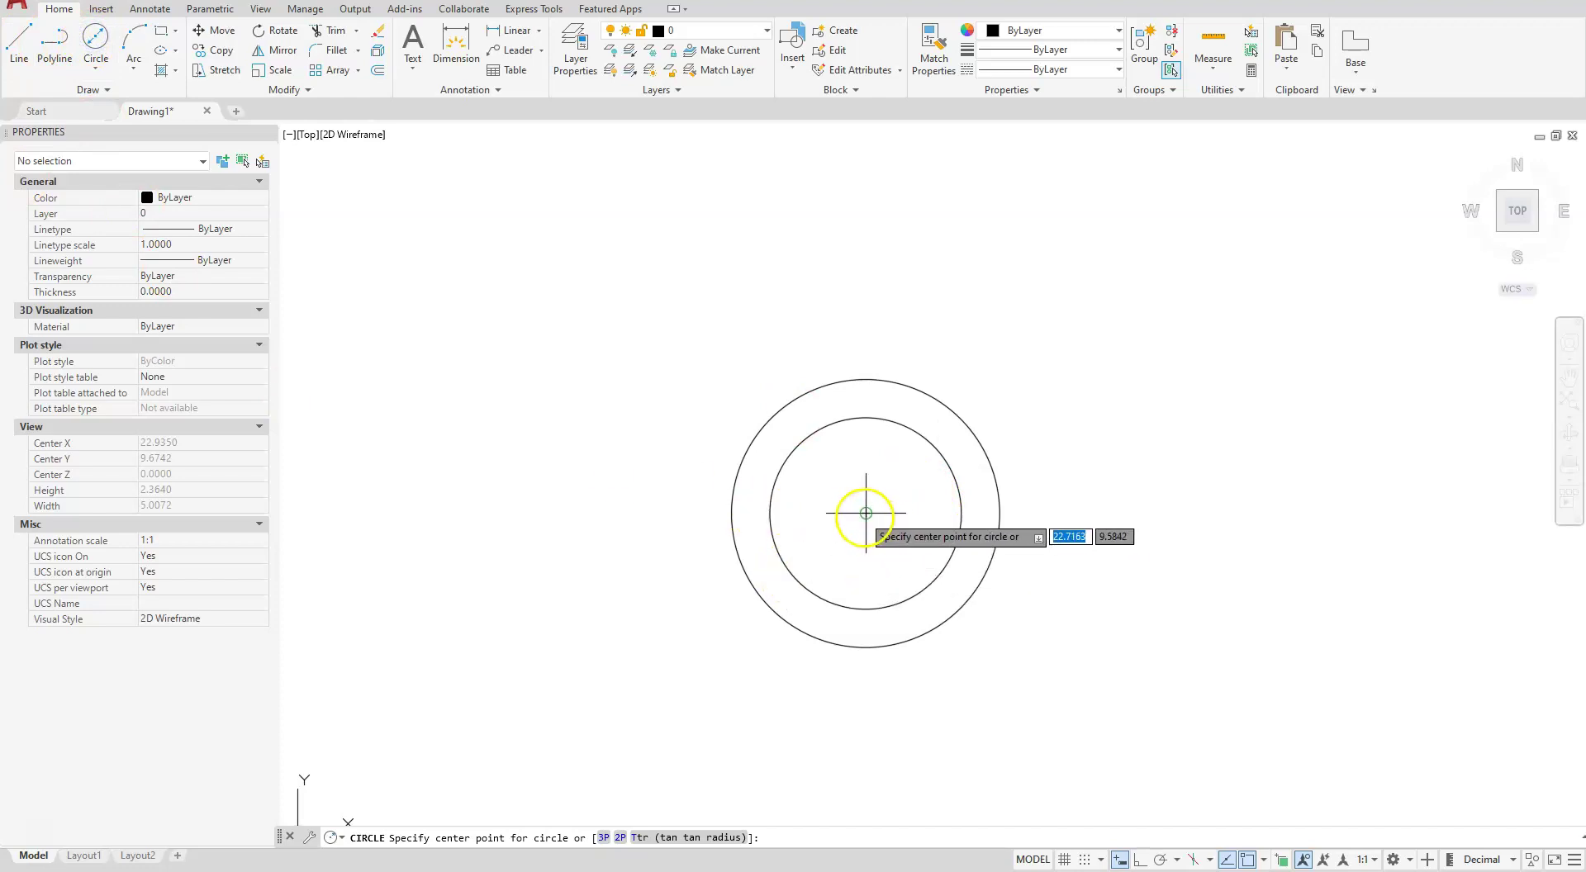
click(863, 515)
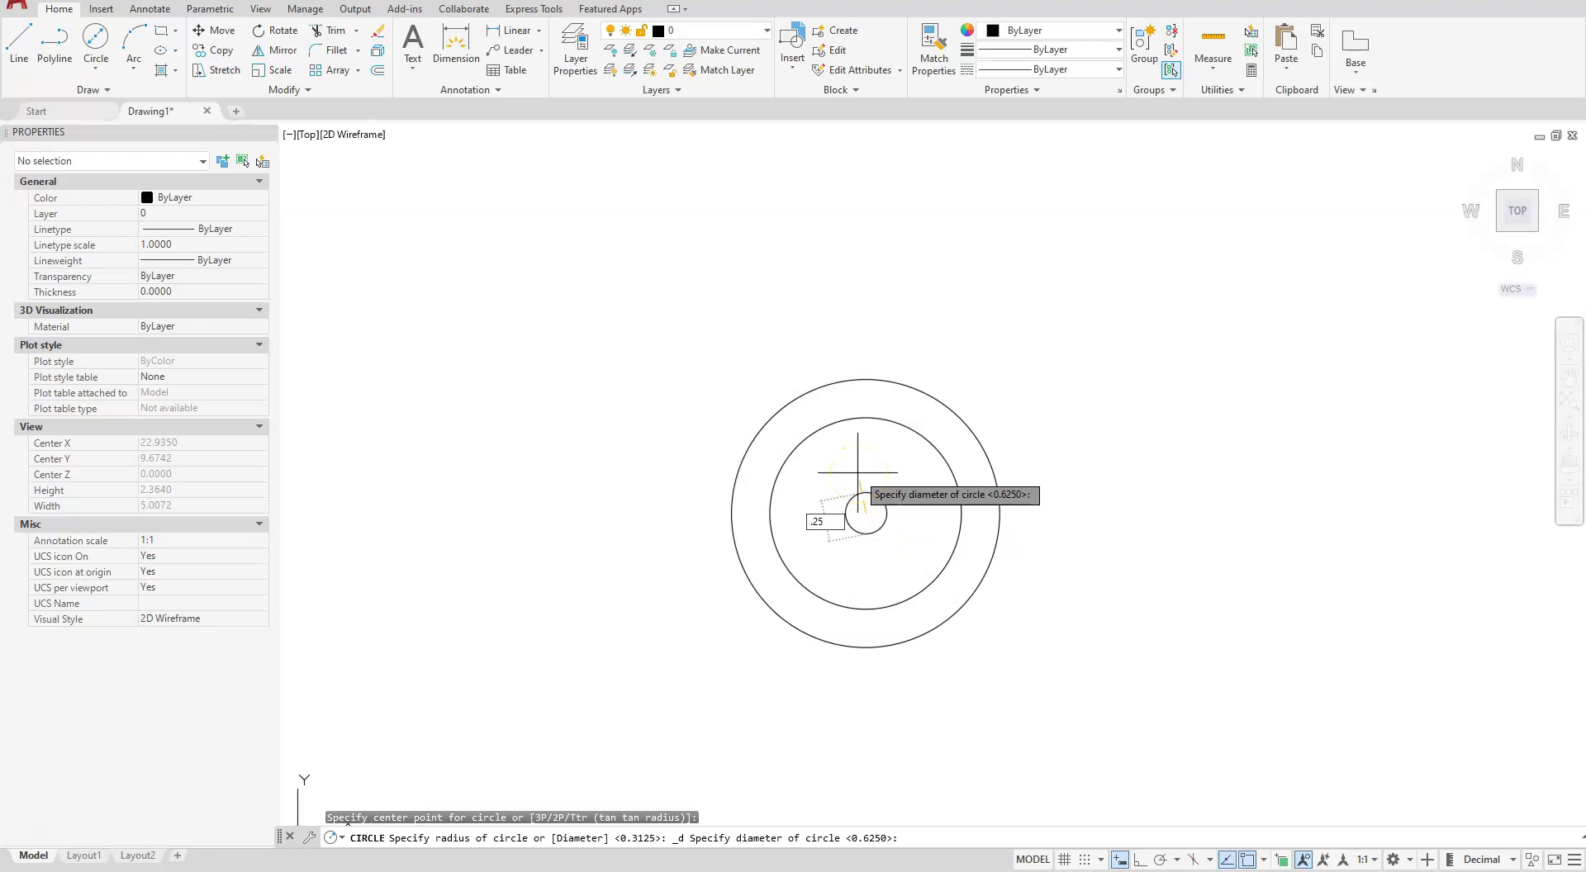
key(Return)
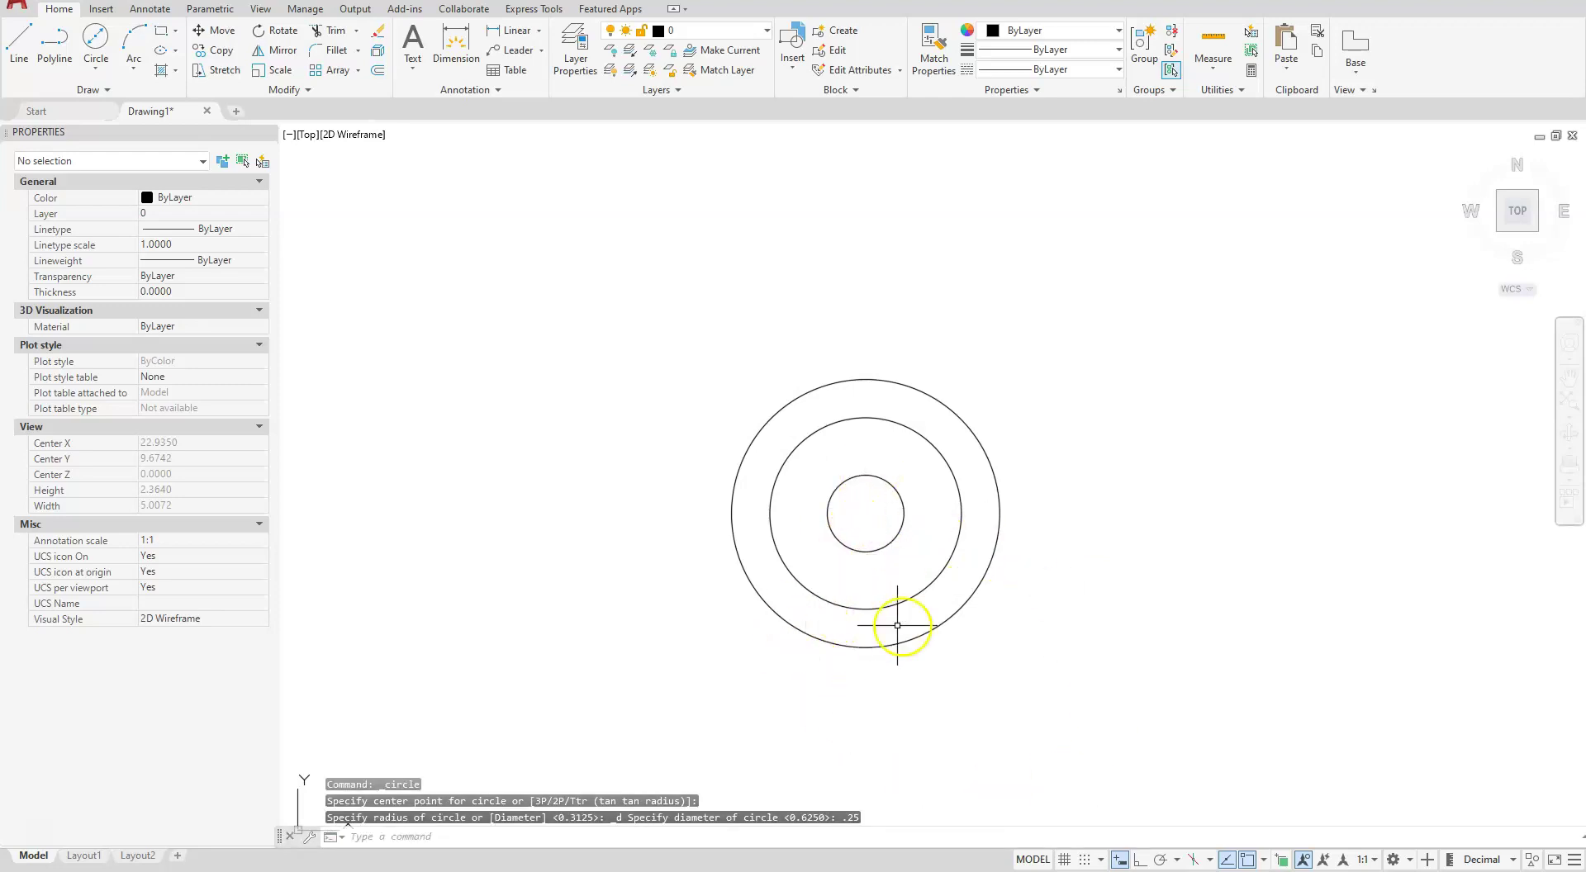
scroll(871, 577, down, 2)
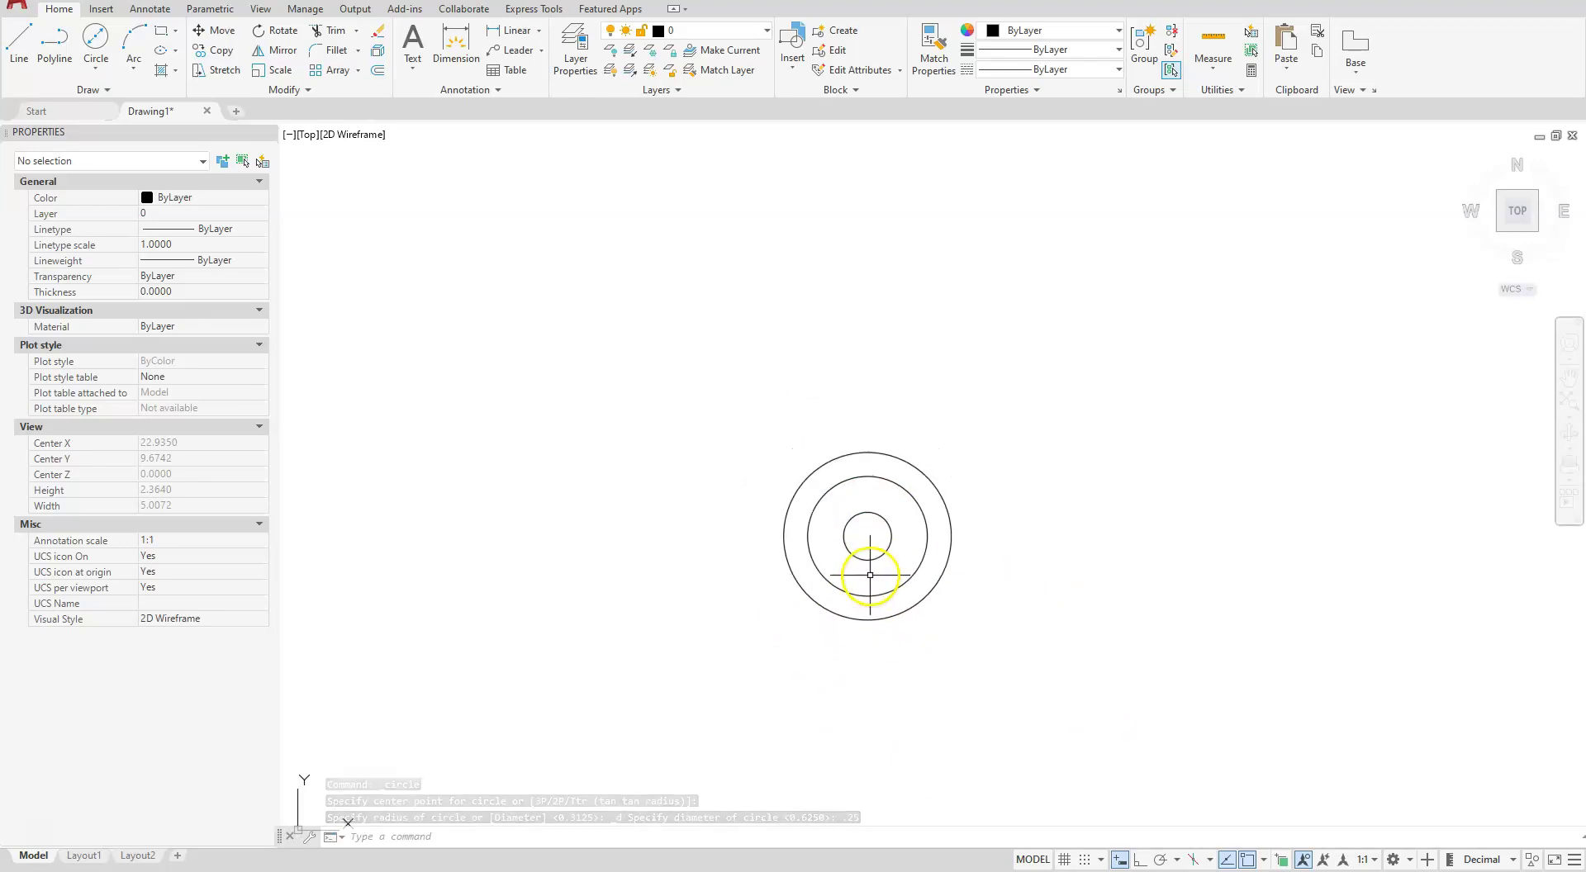
middle_drag(785, 608, 726, 513)
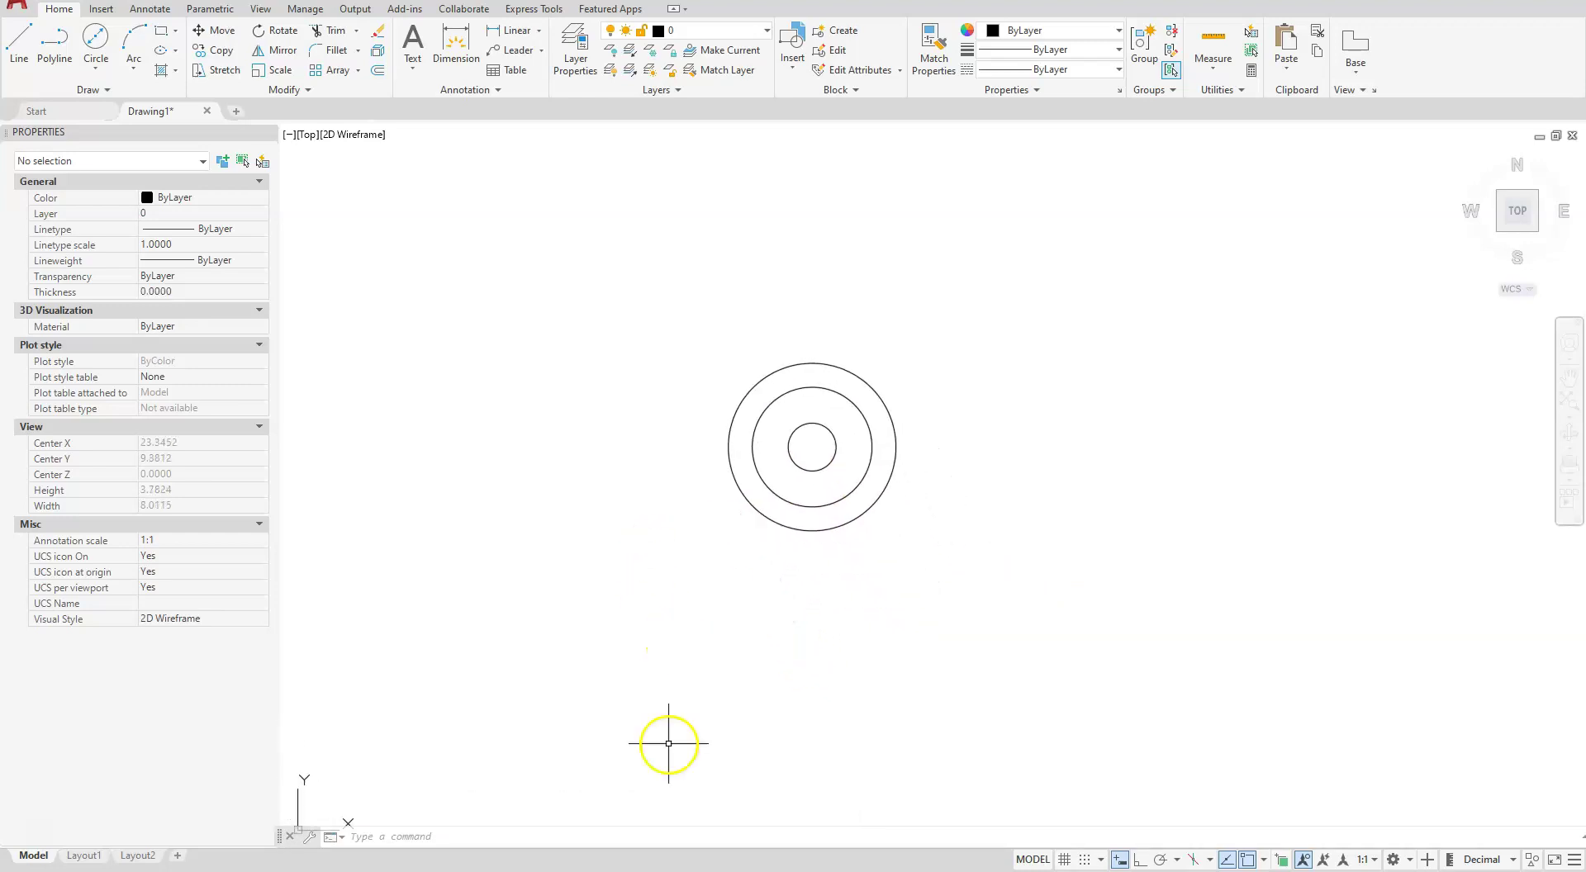
click(88, 90)
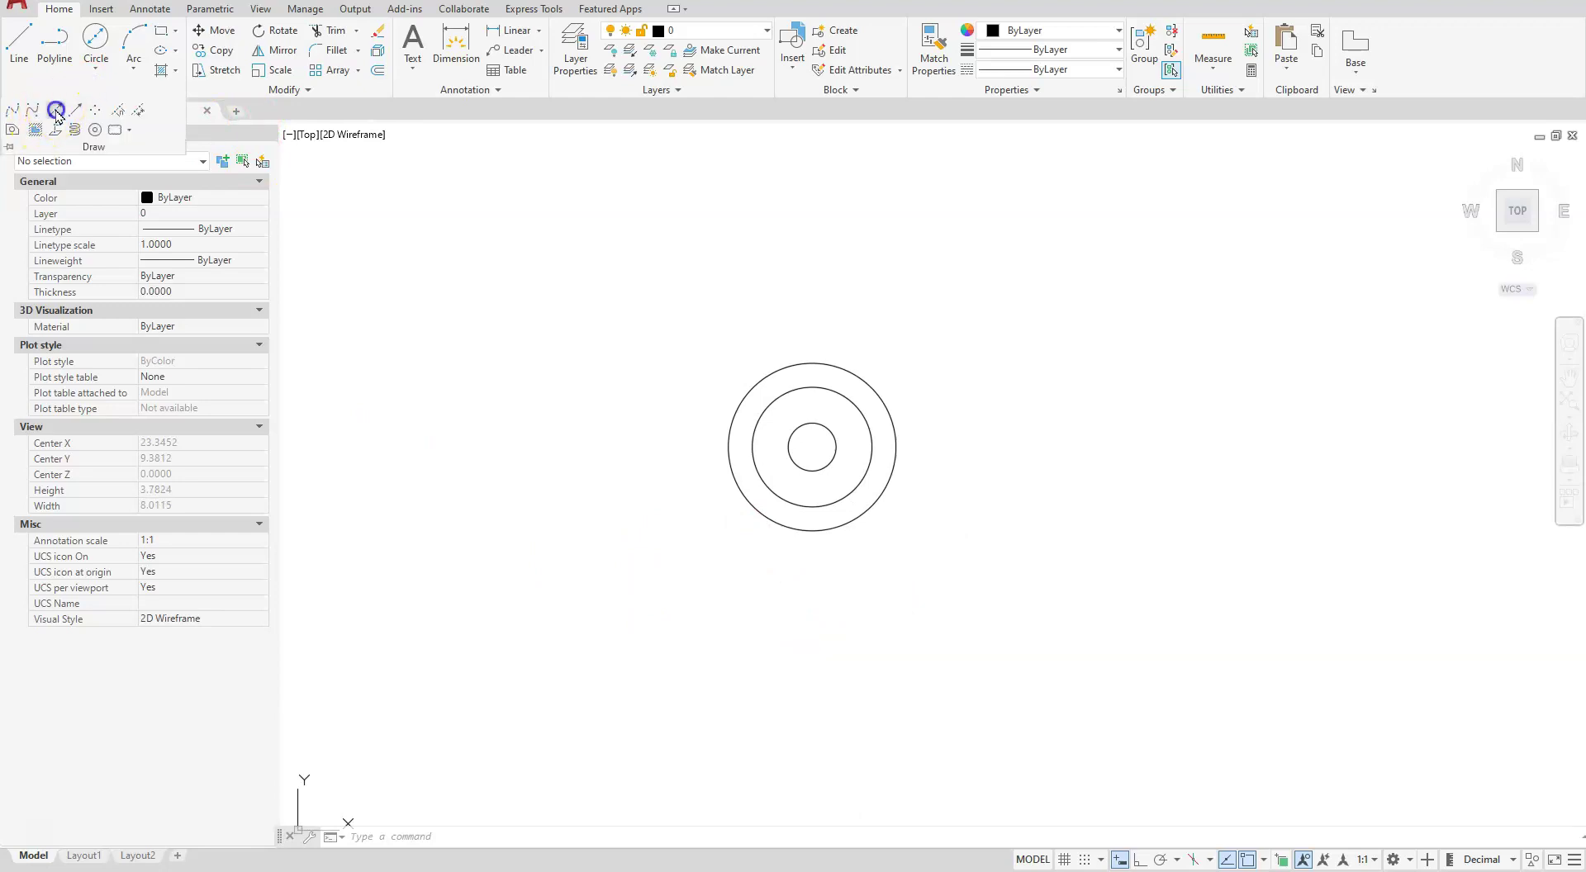
click(55, 111)
click(507, 838)
click(318, 290)
Draw six vertical construction lines through the left and right quadrant points of the three concentric circles.
click(81, 90)
click(55, 111)
click(527, 837)
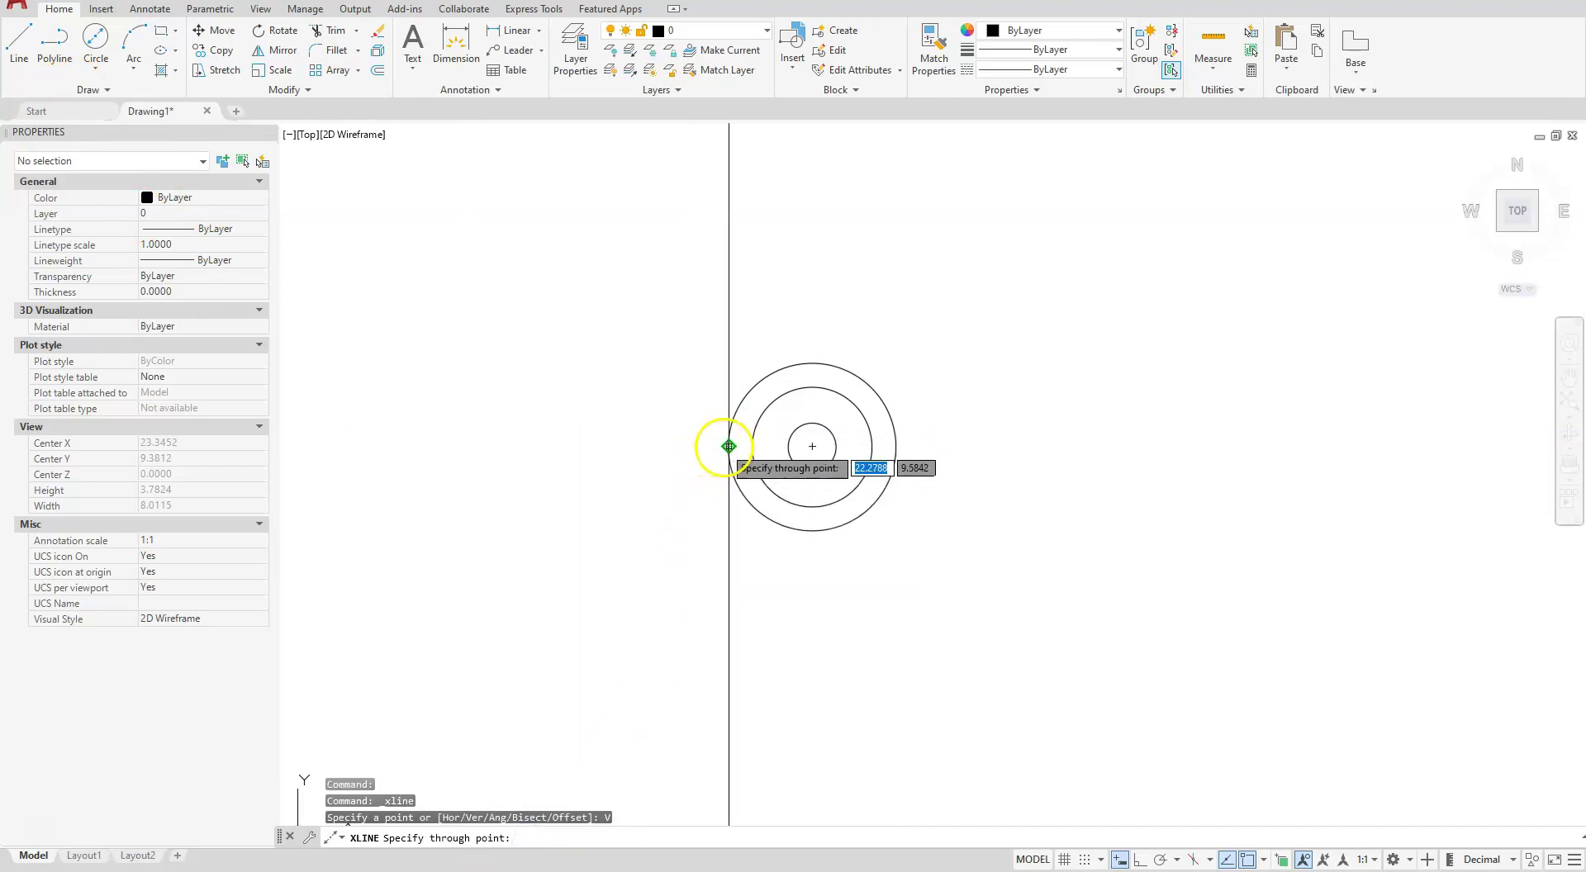
click(729, 446)
click(751, 446)
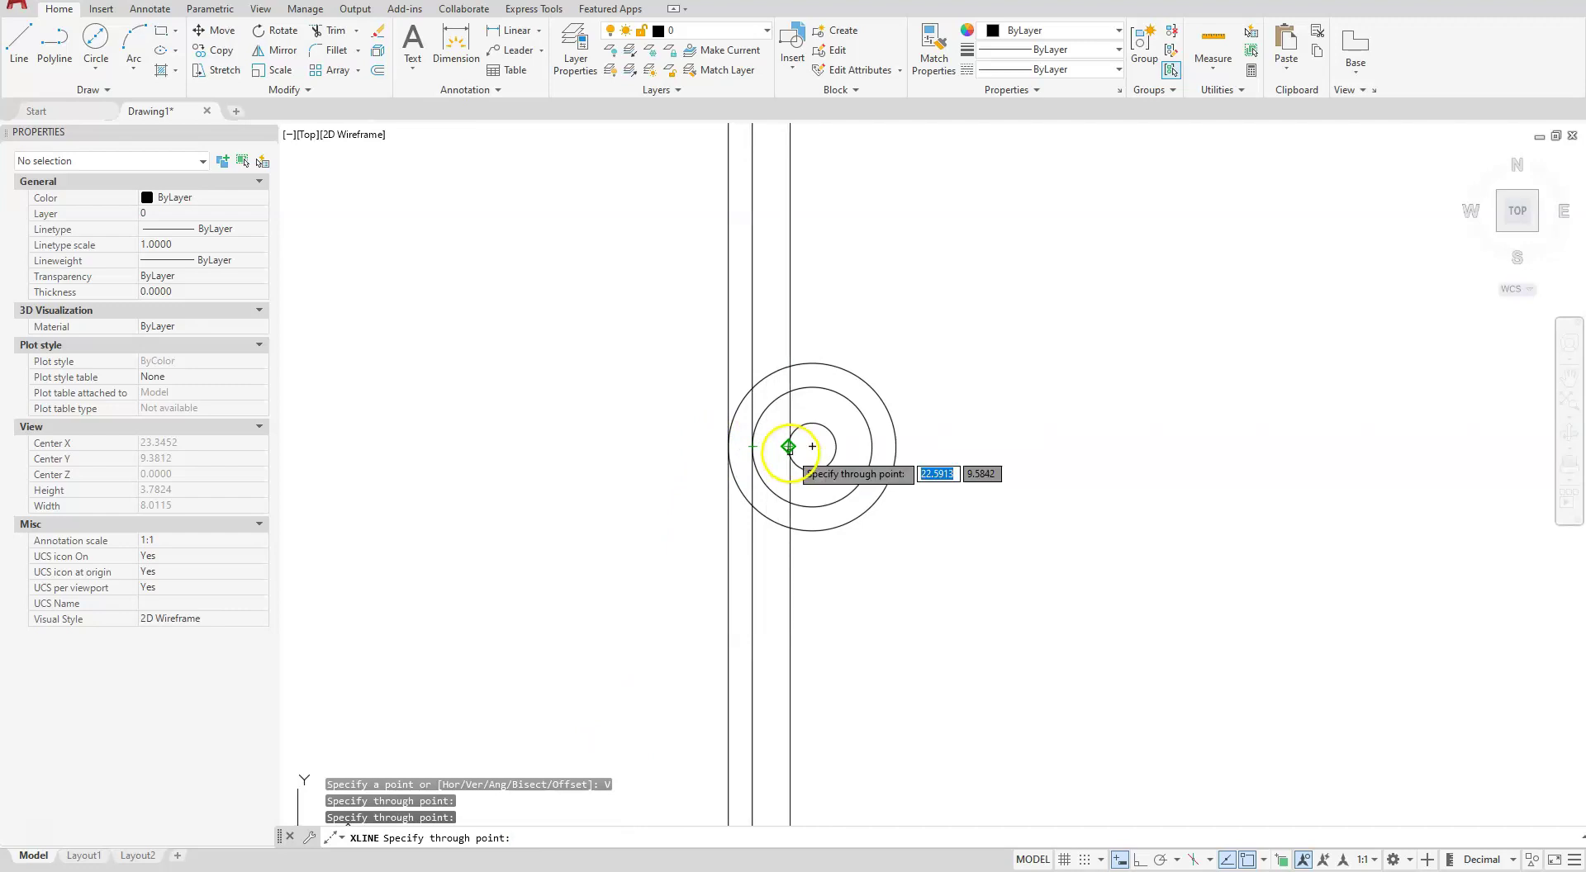
click(790, 451)
click(838, 445)
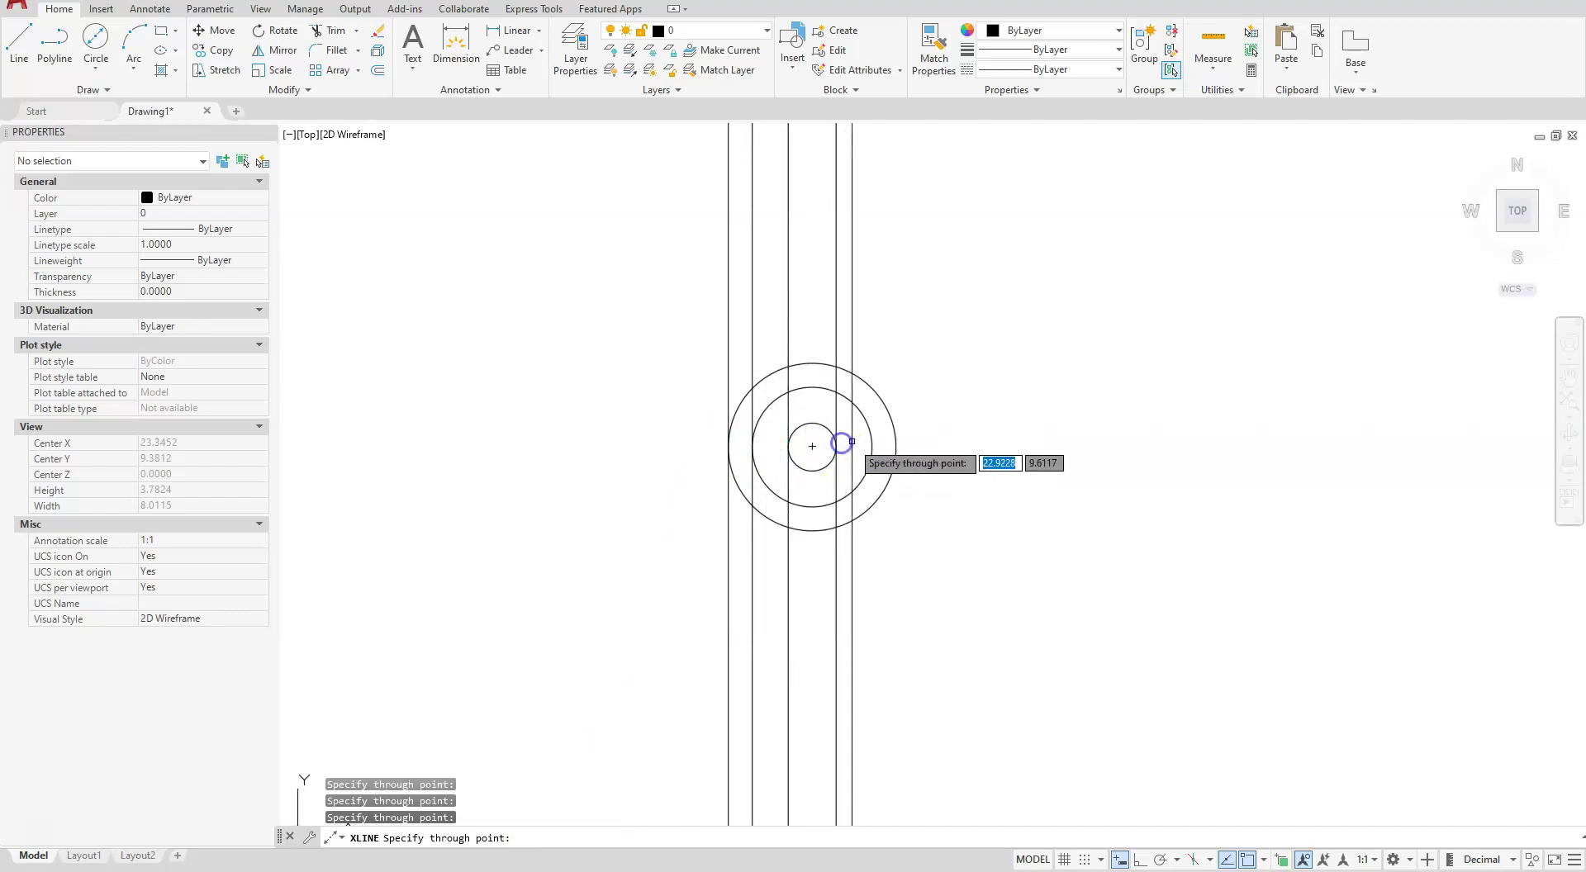
click(872, 446)
click(896, 445)
key(Escape)
key(Escape)
key(Escape)
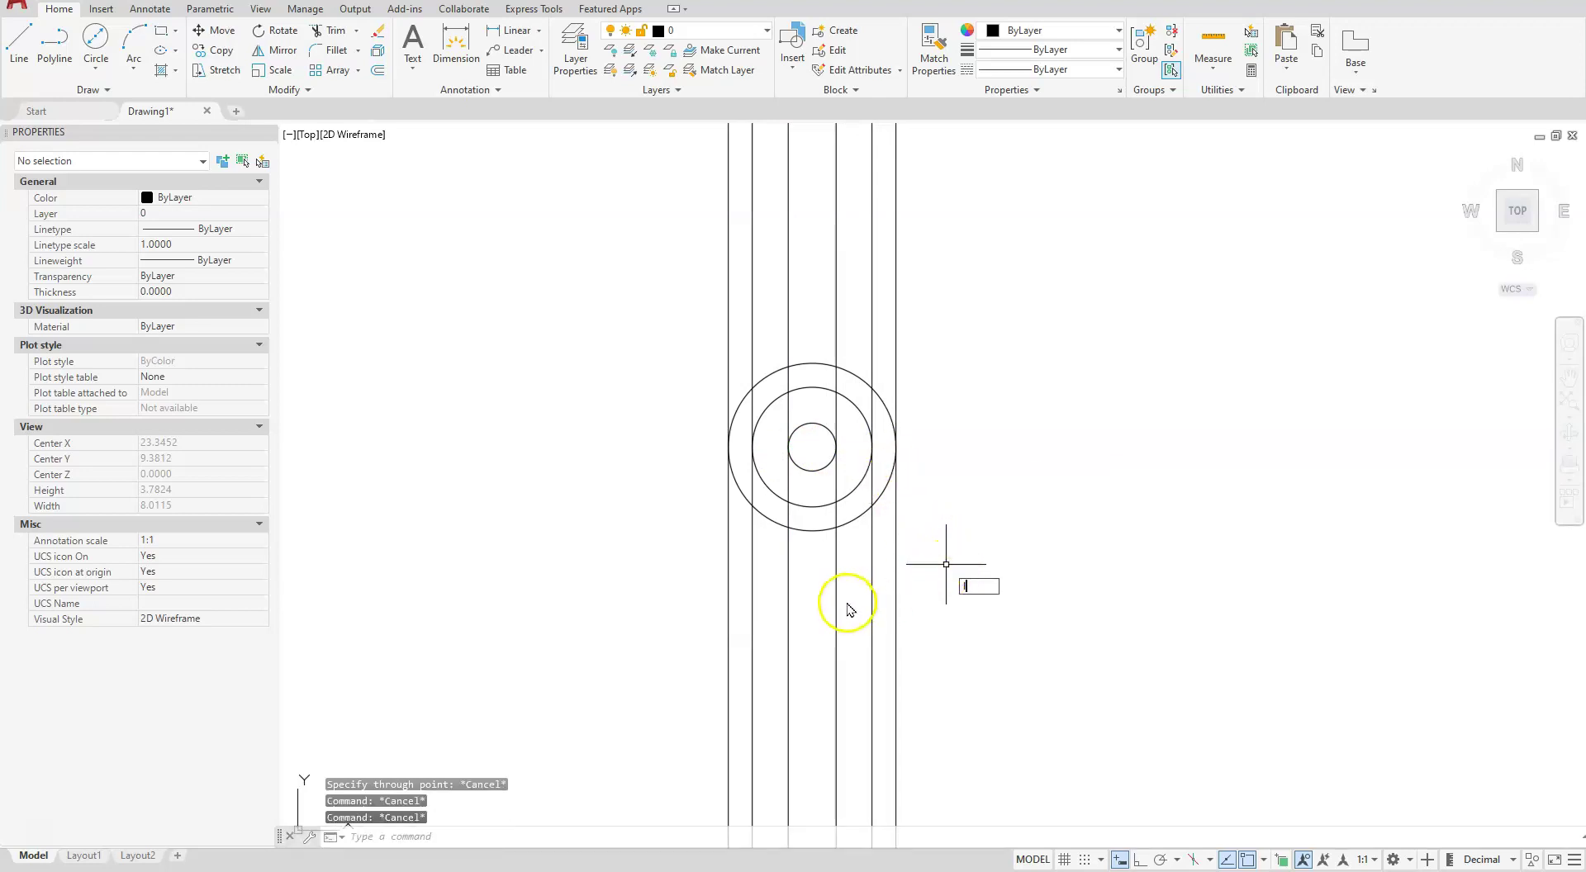
With Ortho on, draw a horizontal line about 1.3 long below the circles, crossing all six vertical construction lines.
text(l)
key(Return)
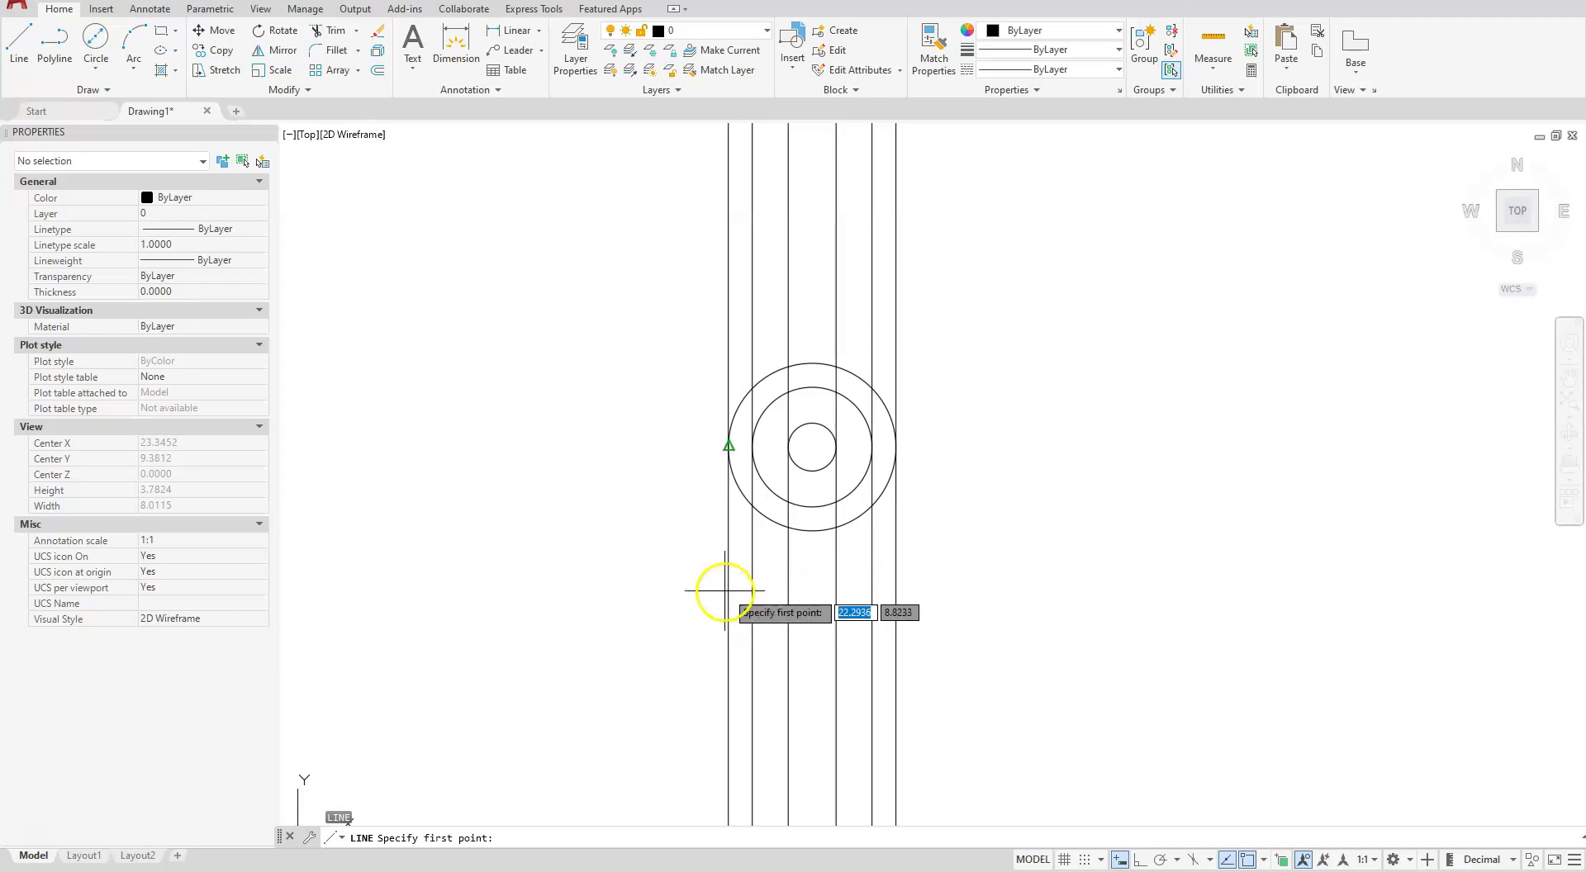
click(699, 630)
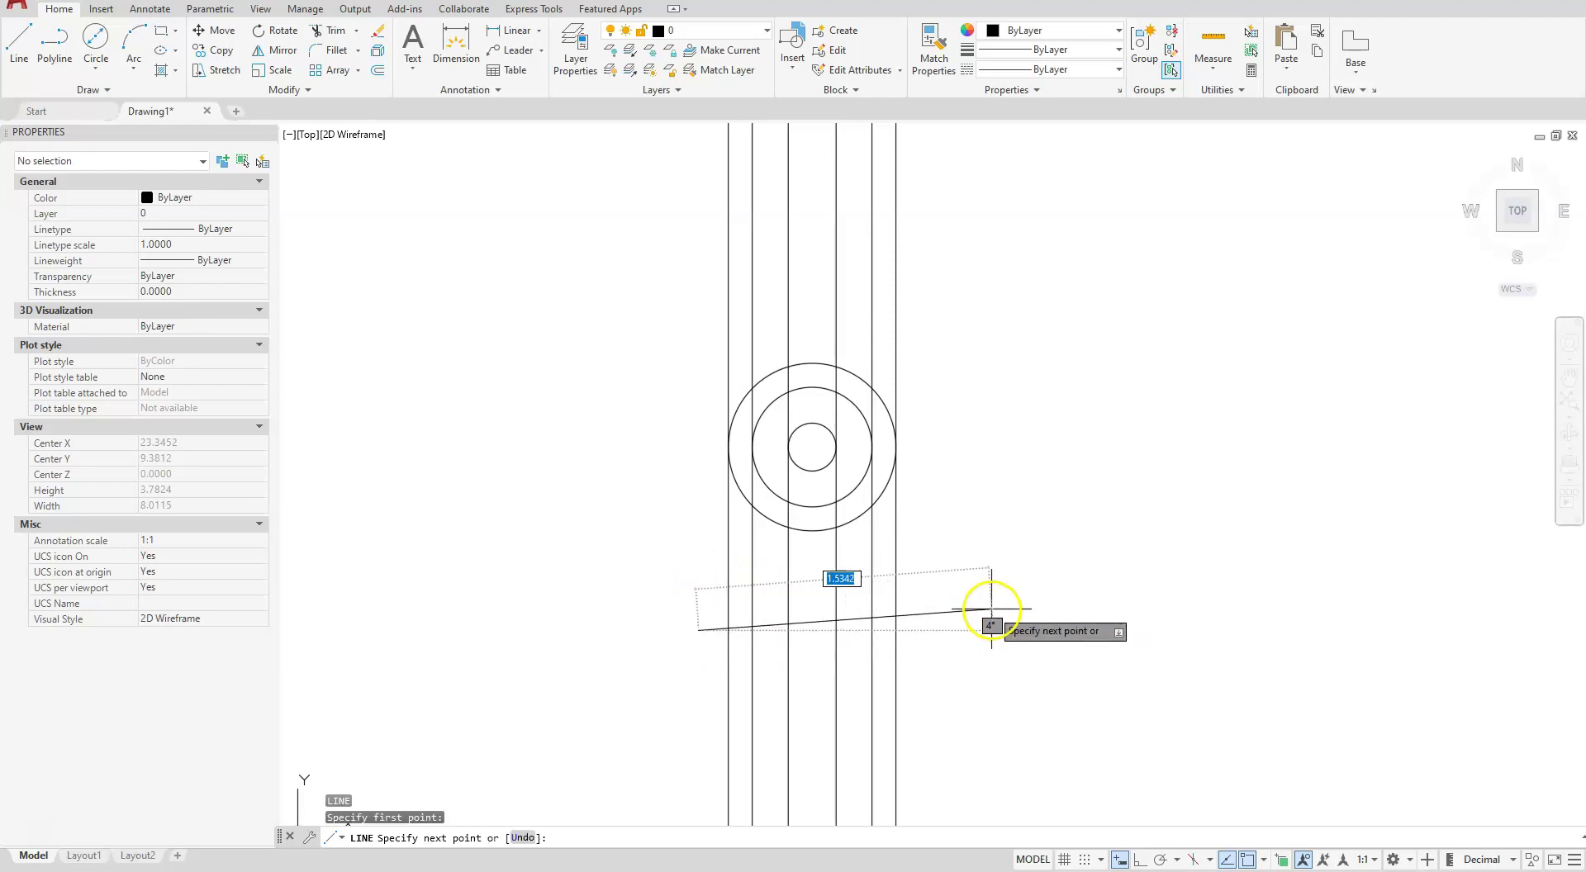
click(1138, 862)
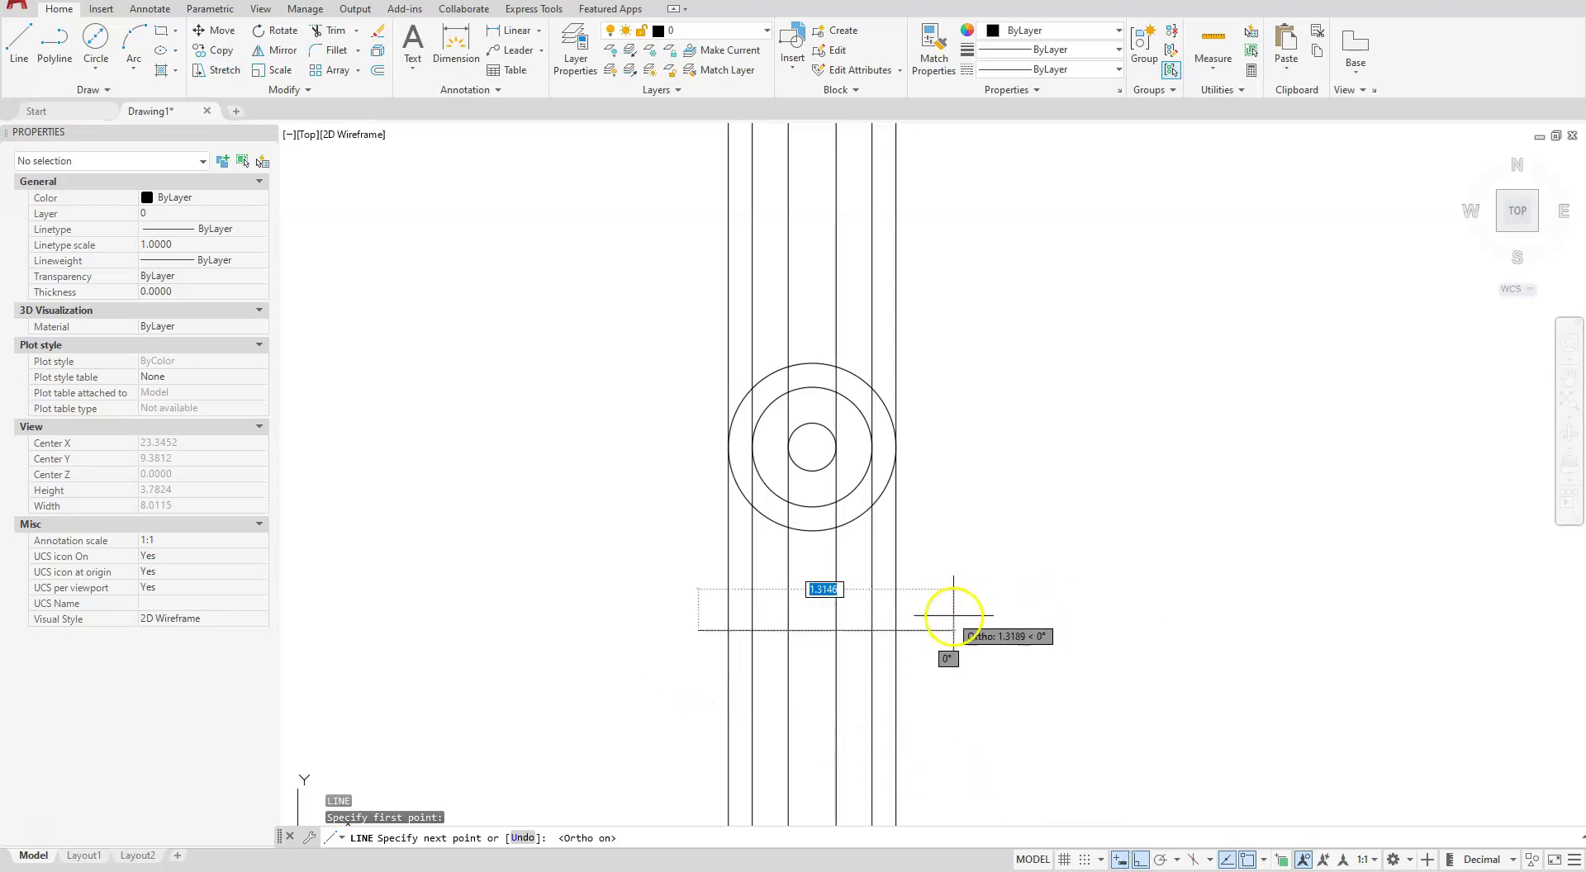
key(Escape)
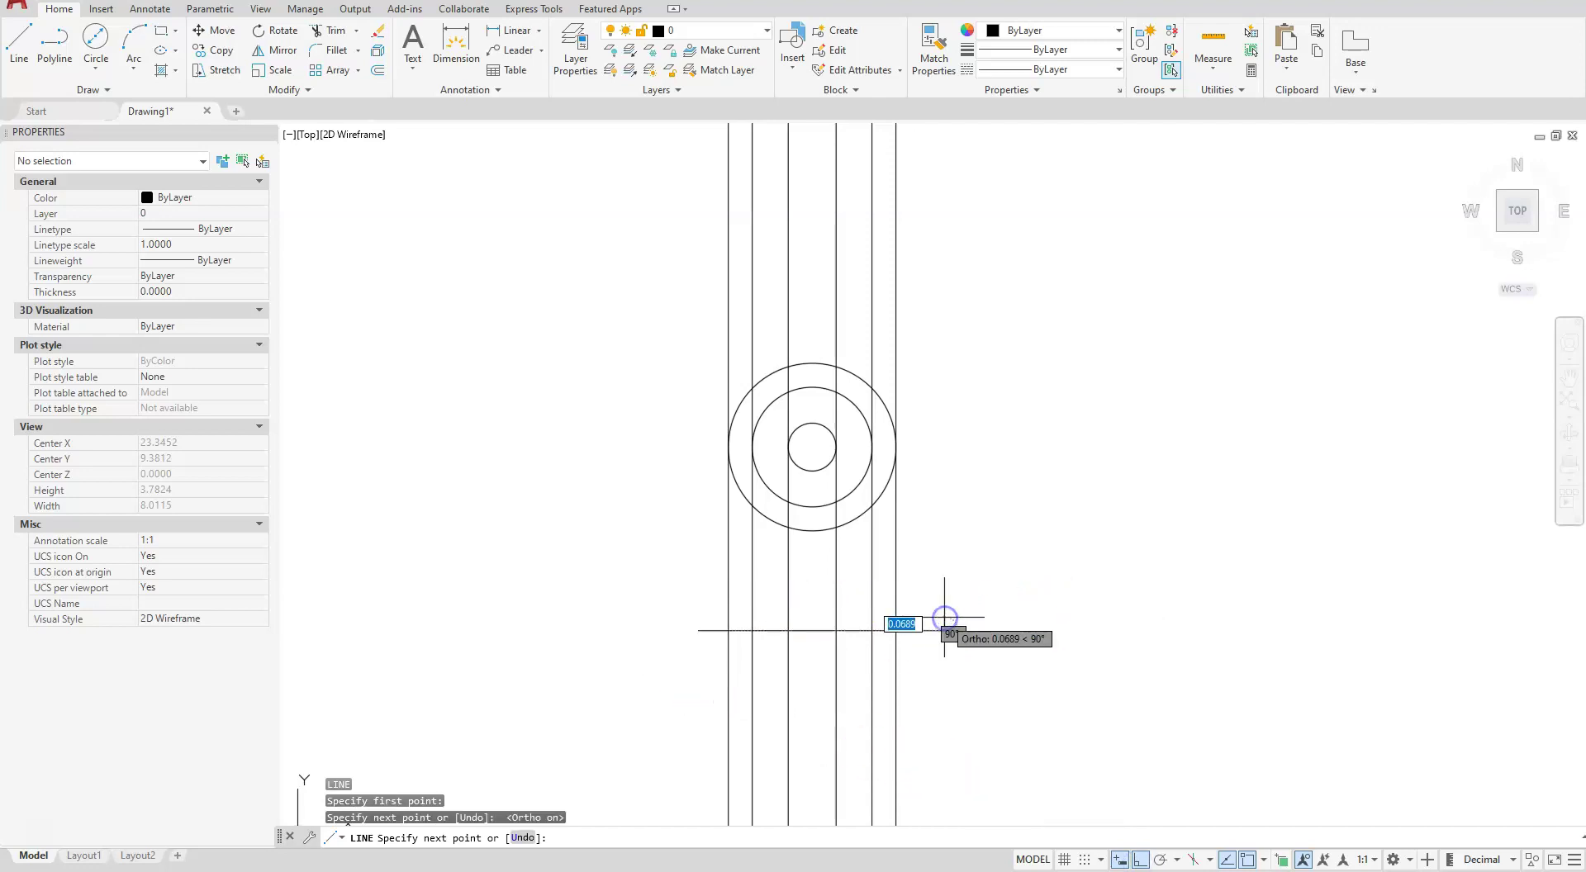
Copy the horizontal line straight down at distances of .562, .812 and 1.062.
mouse_move(1098, 666)
middle_down()
mouse_move(1214, 497)
mouse_move(1194, 374)
middle_up()
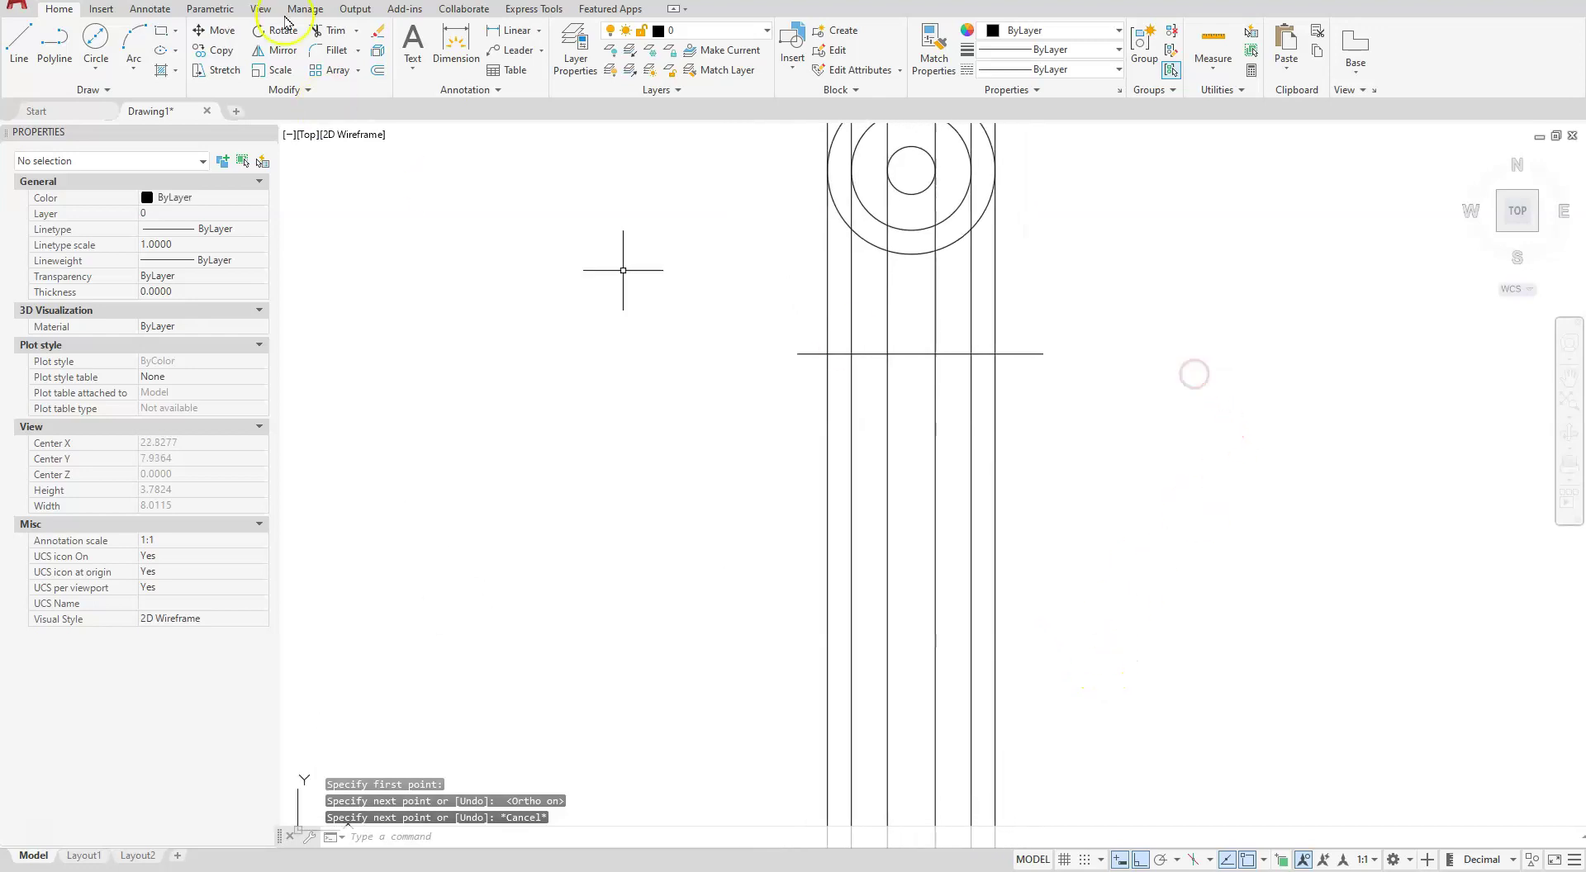
click(217, 48)
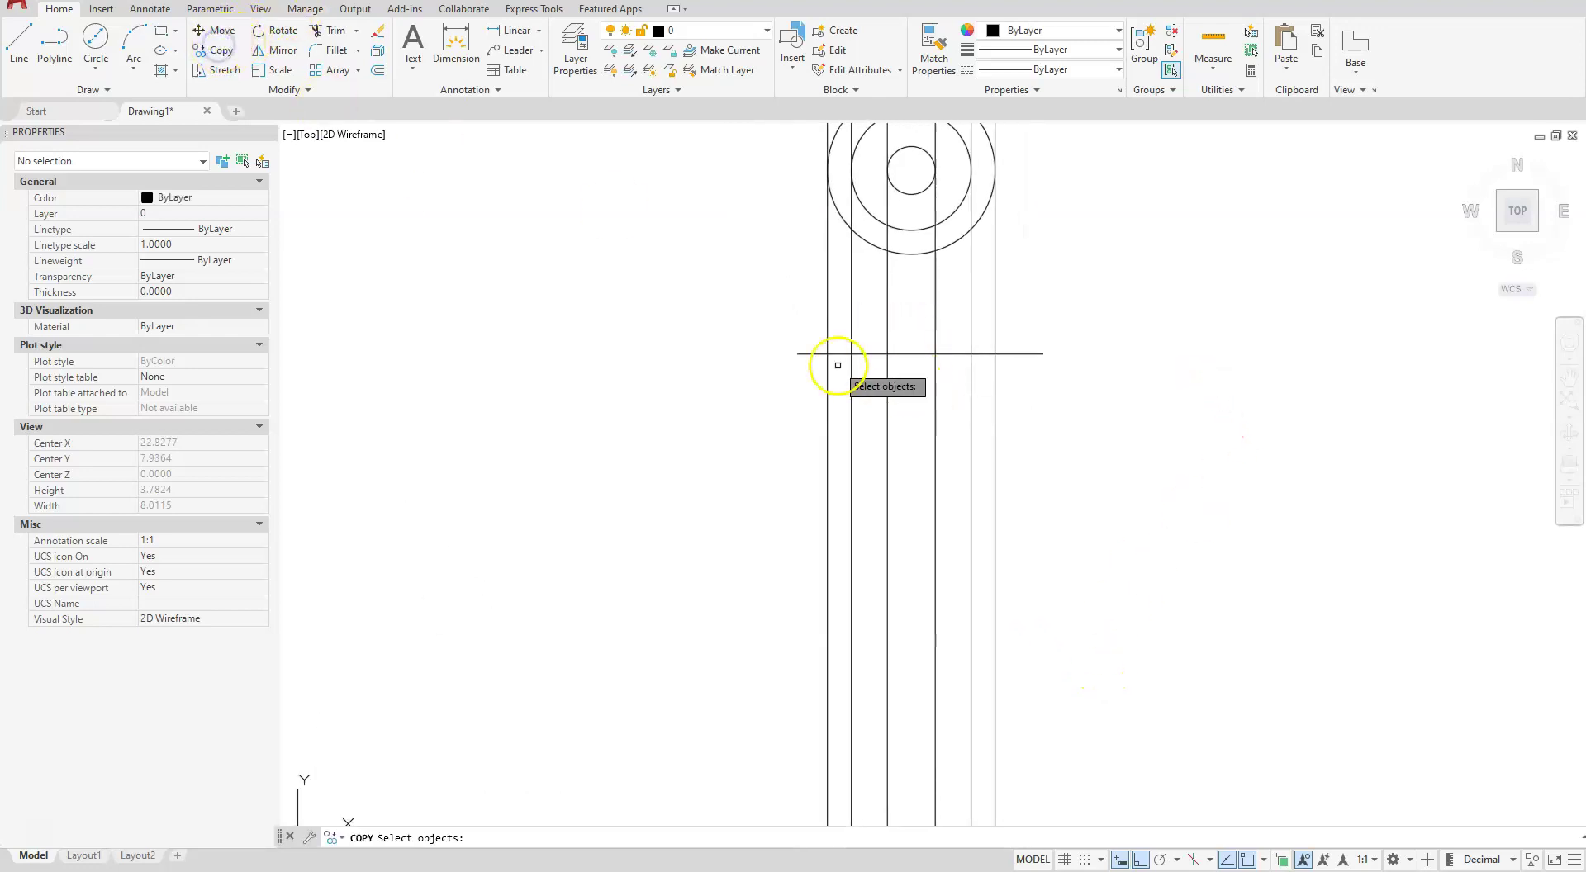
click(811, 353)
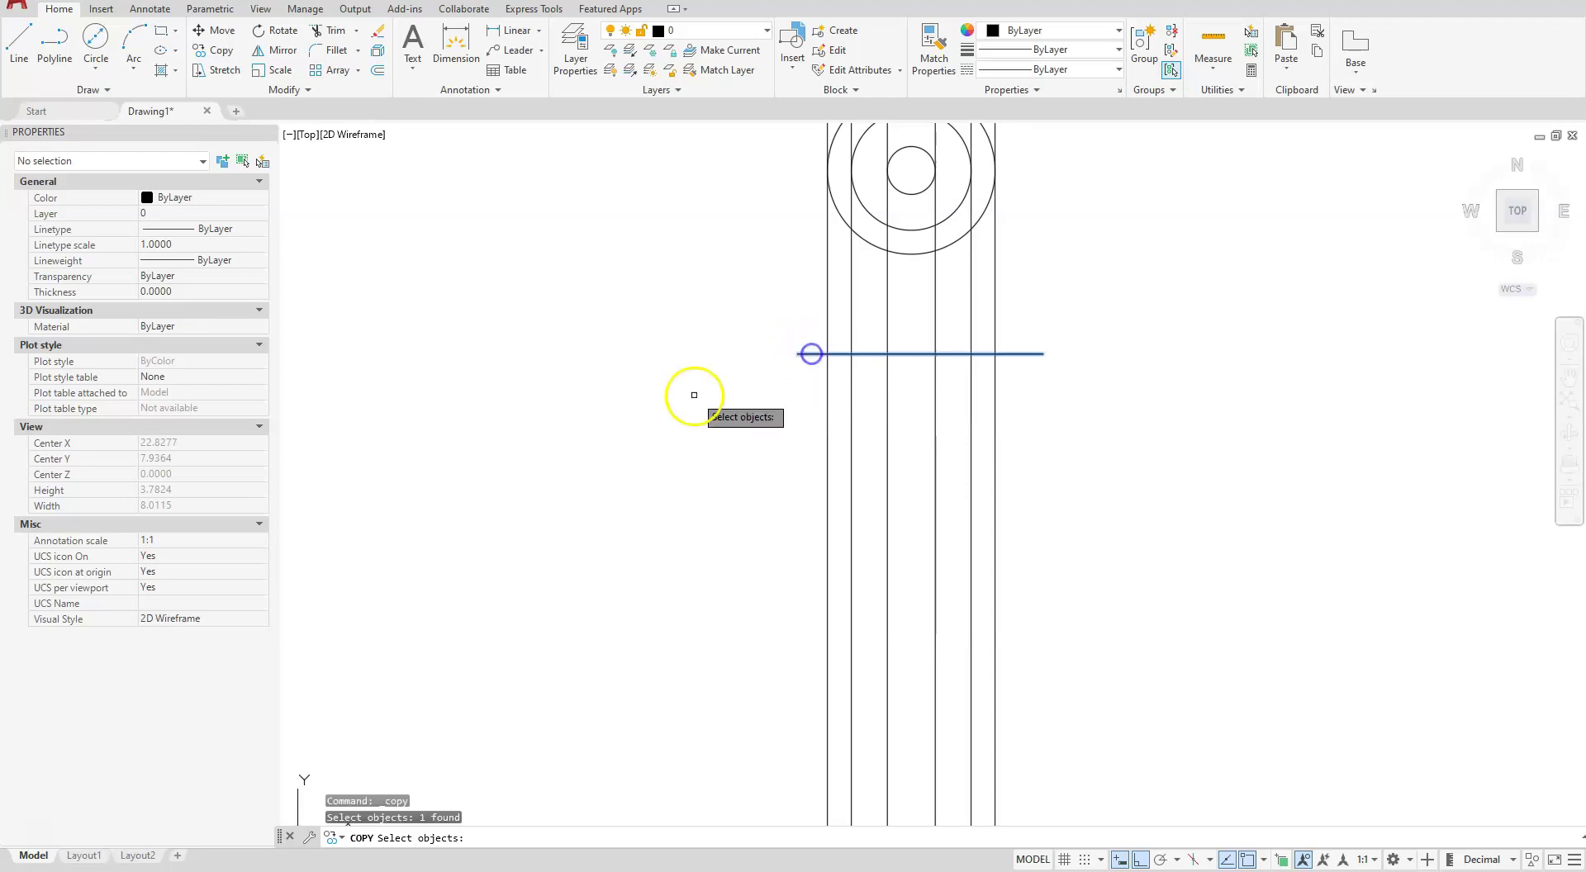
key(Return)
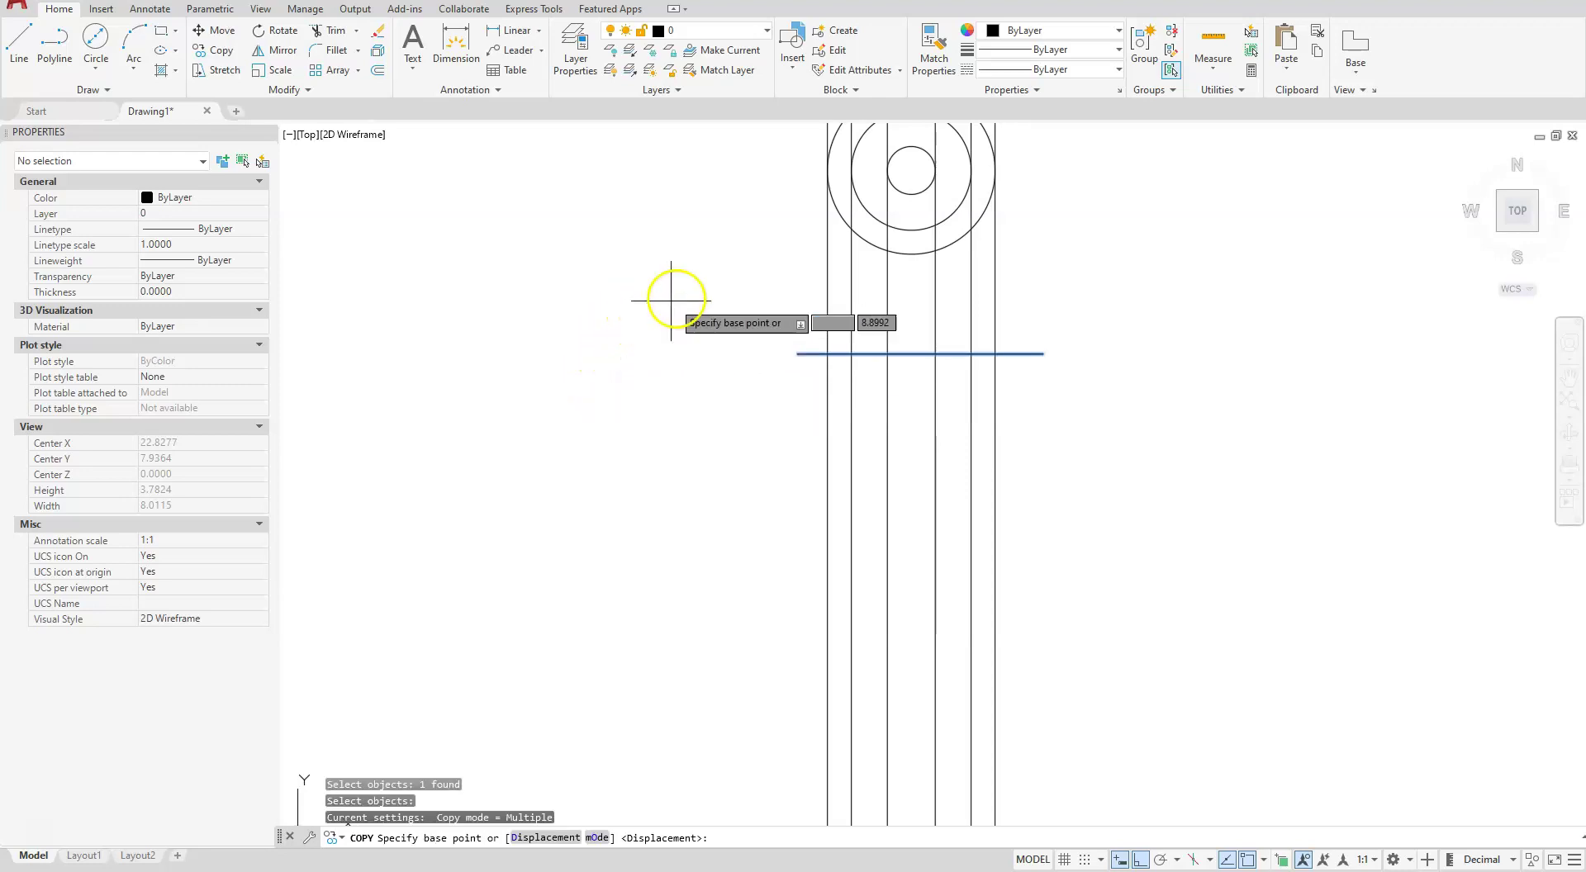
click(647, 293)
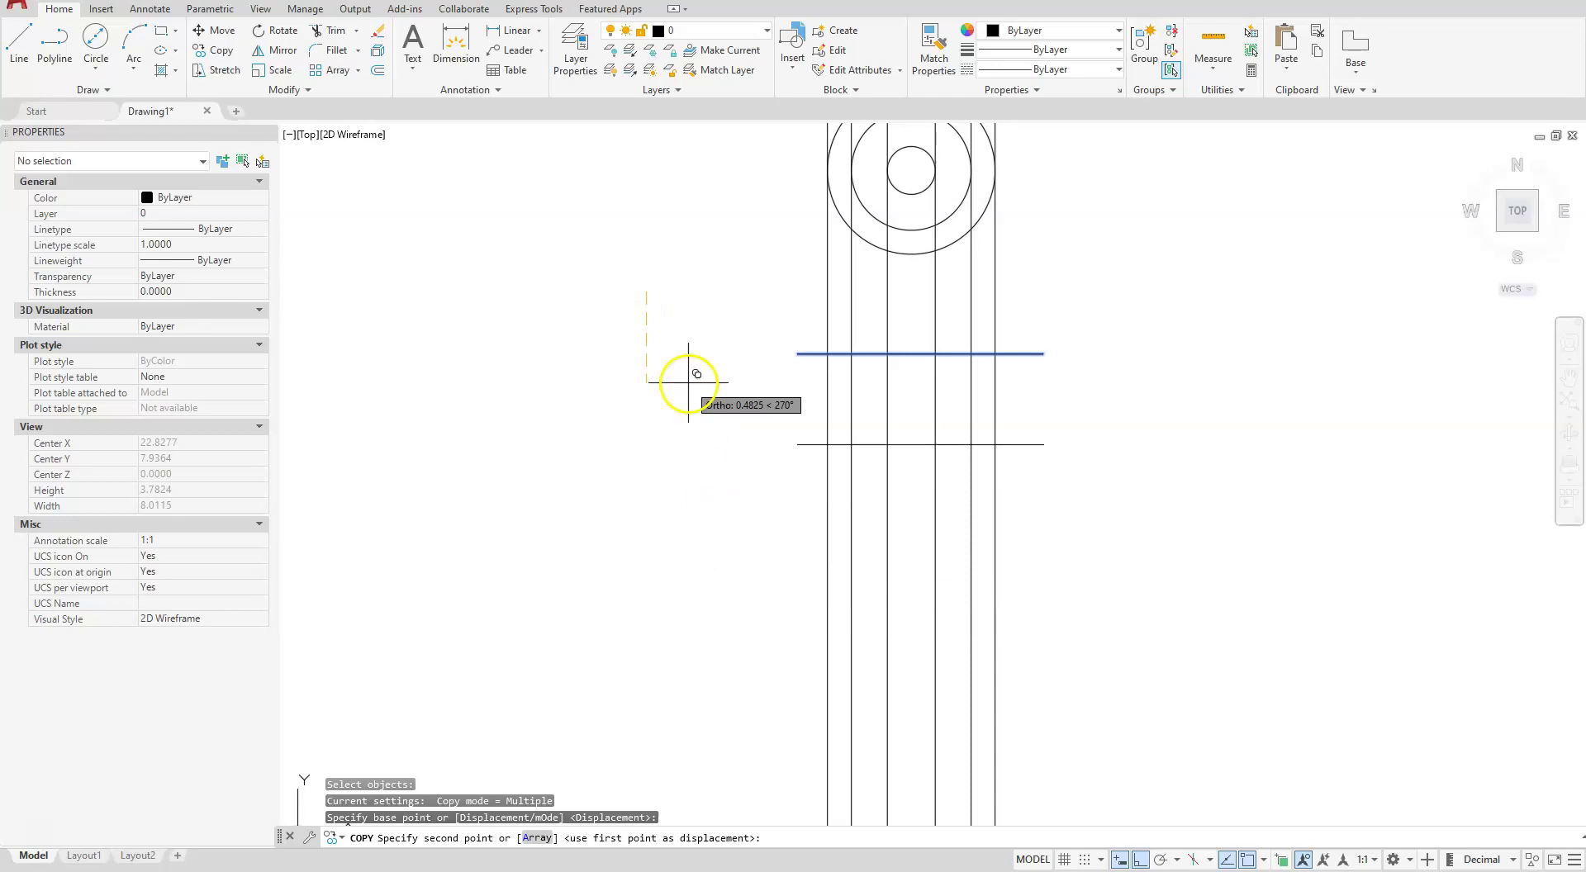
text(.562)
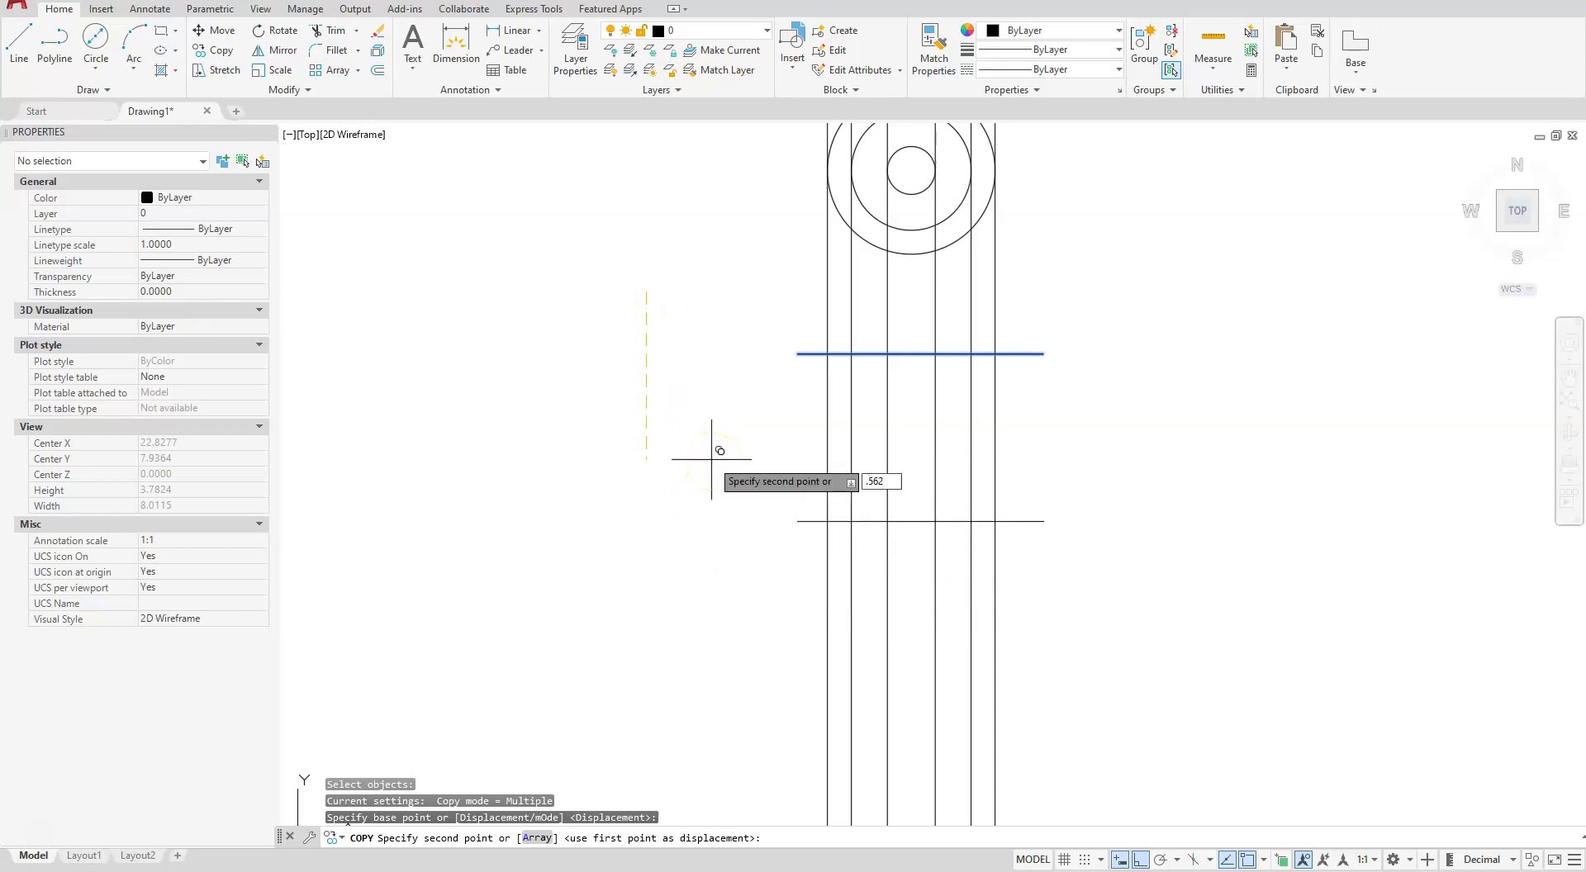
key(Return)
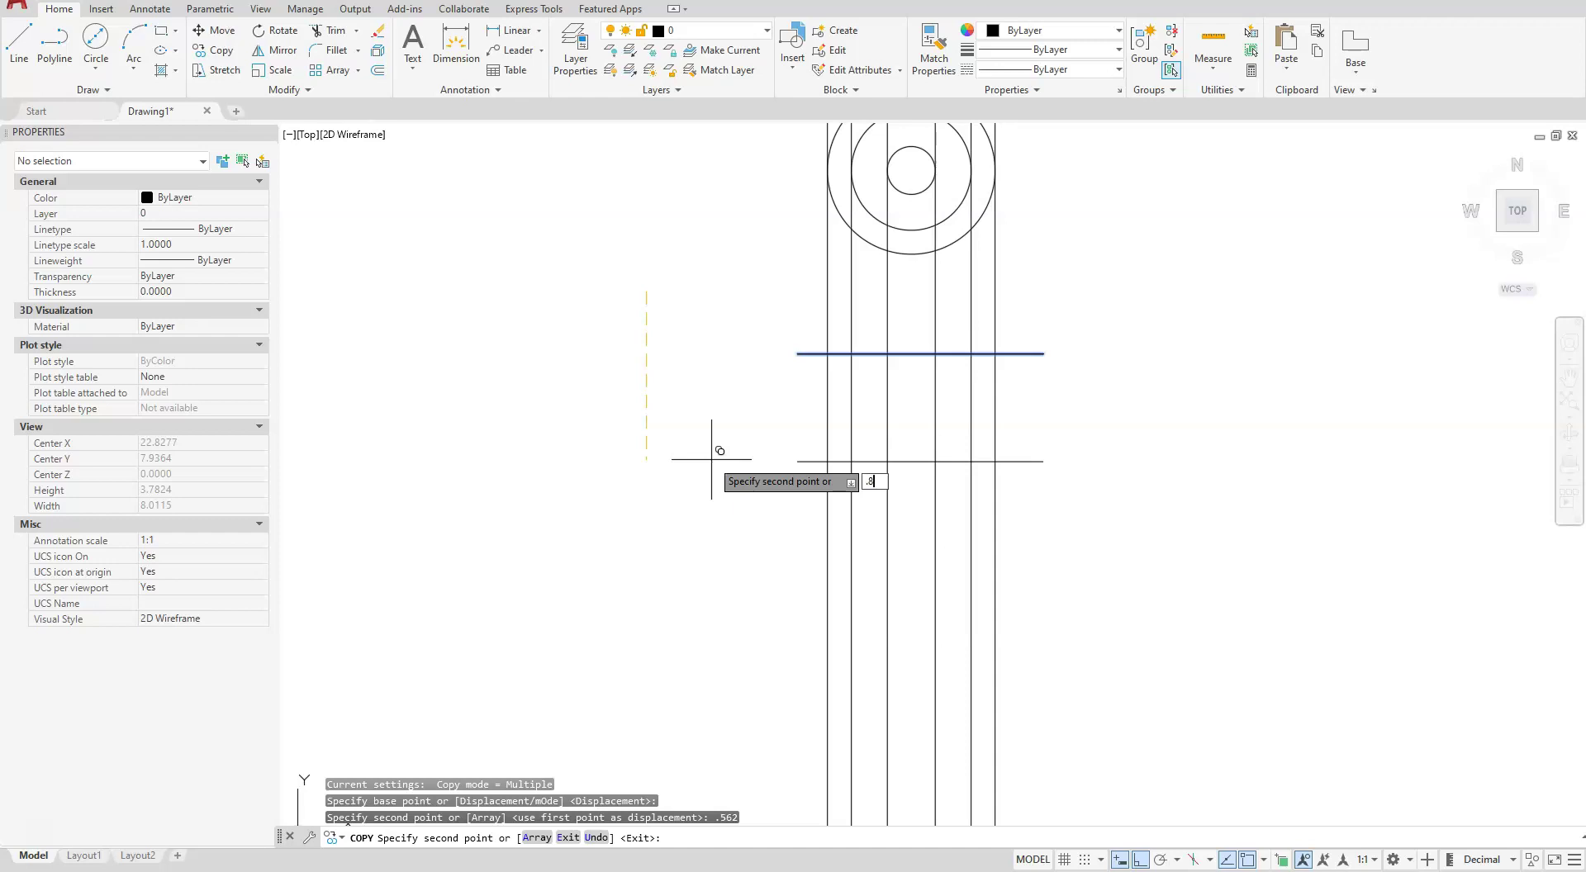
key(Return)
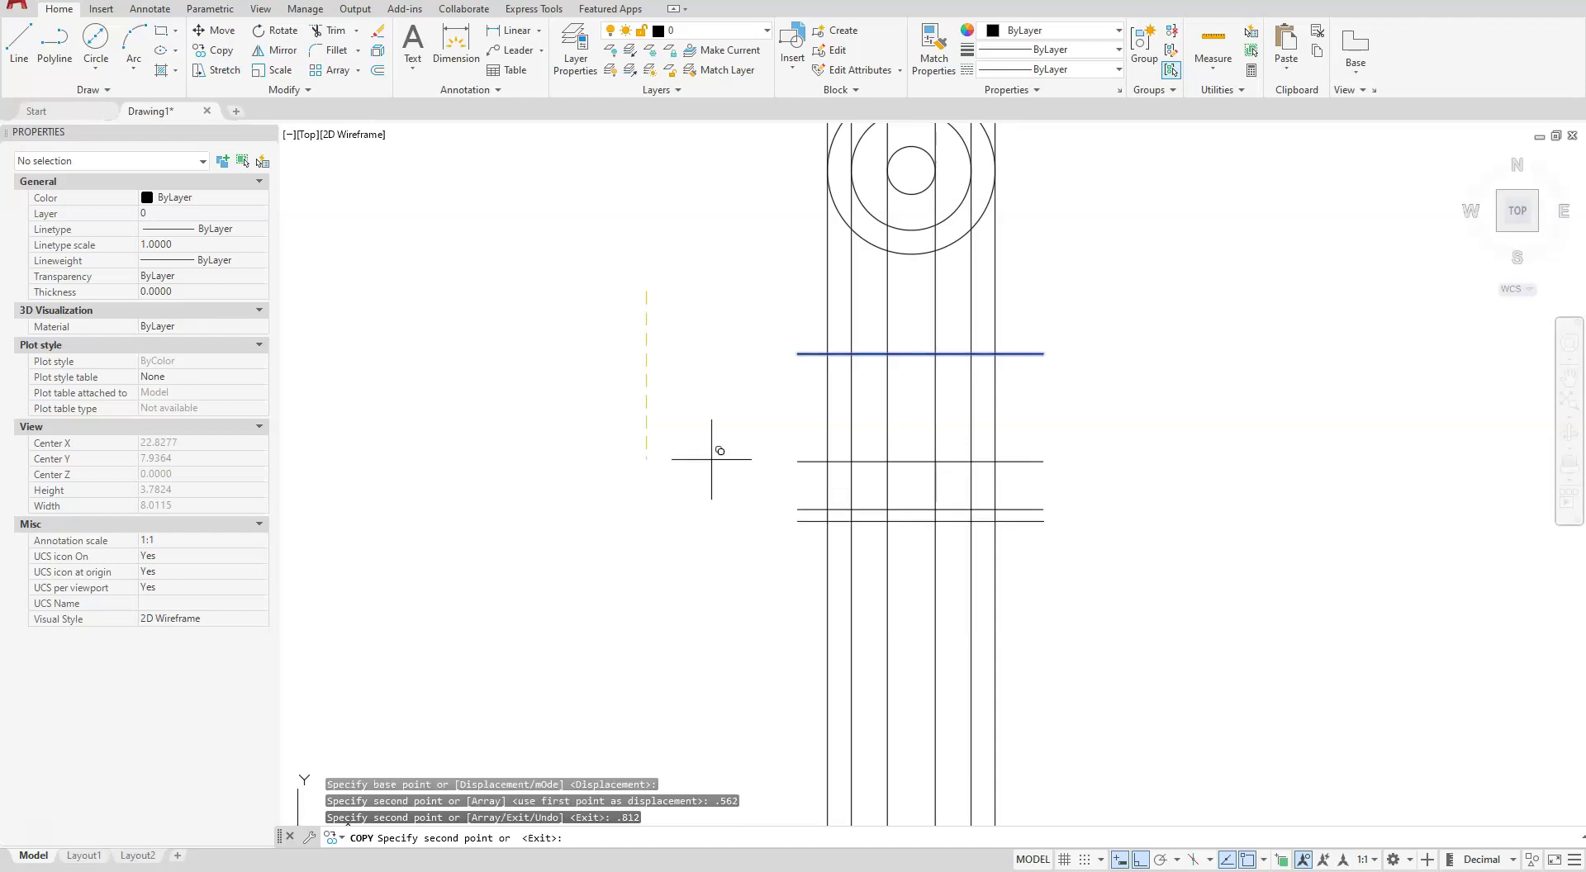
text(1.06)
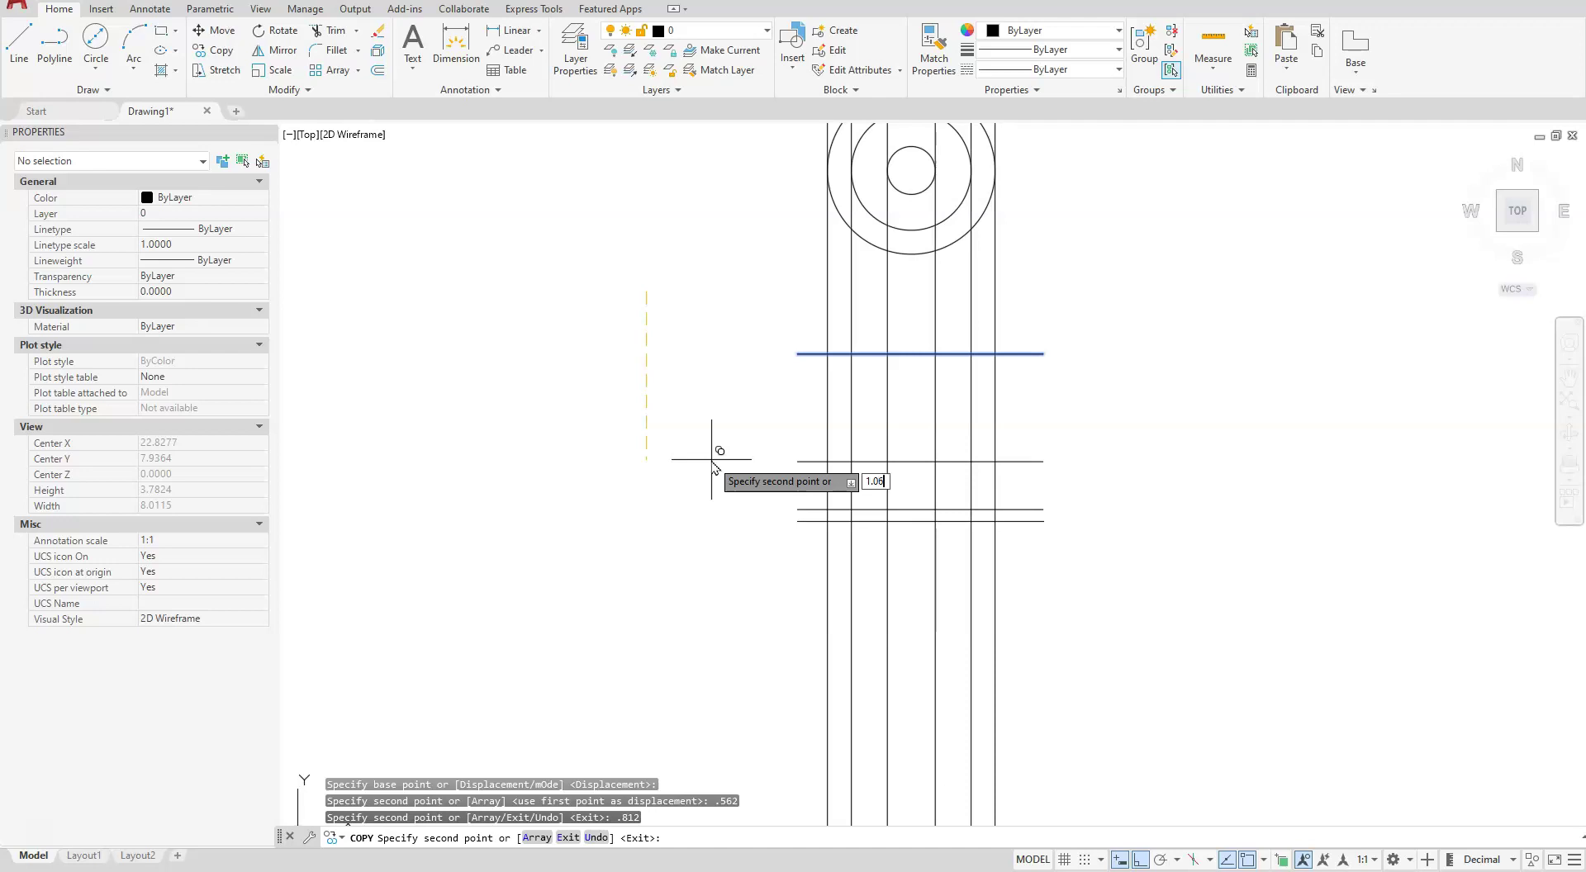
key(Return)
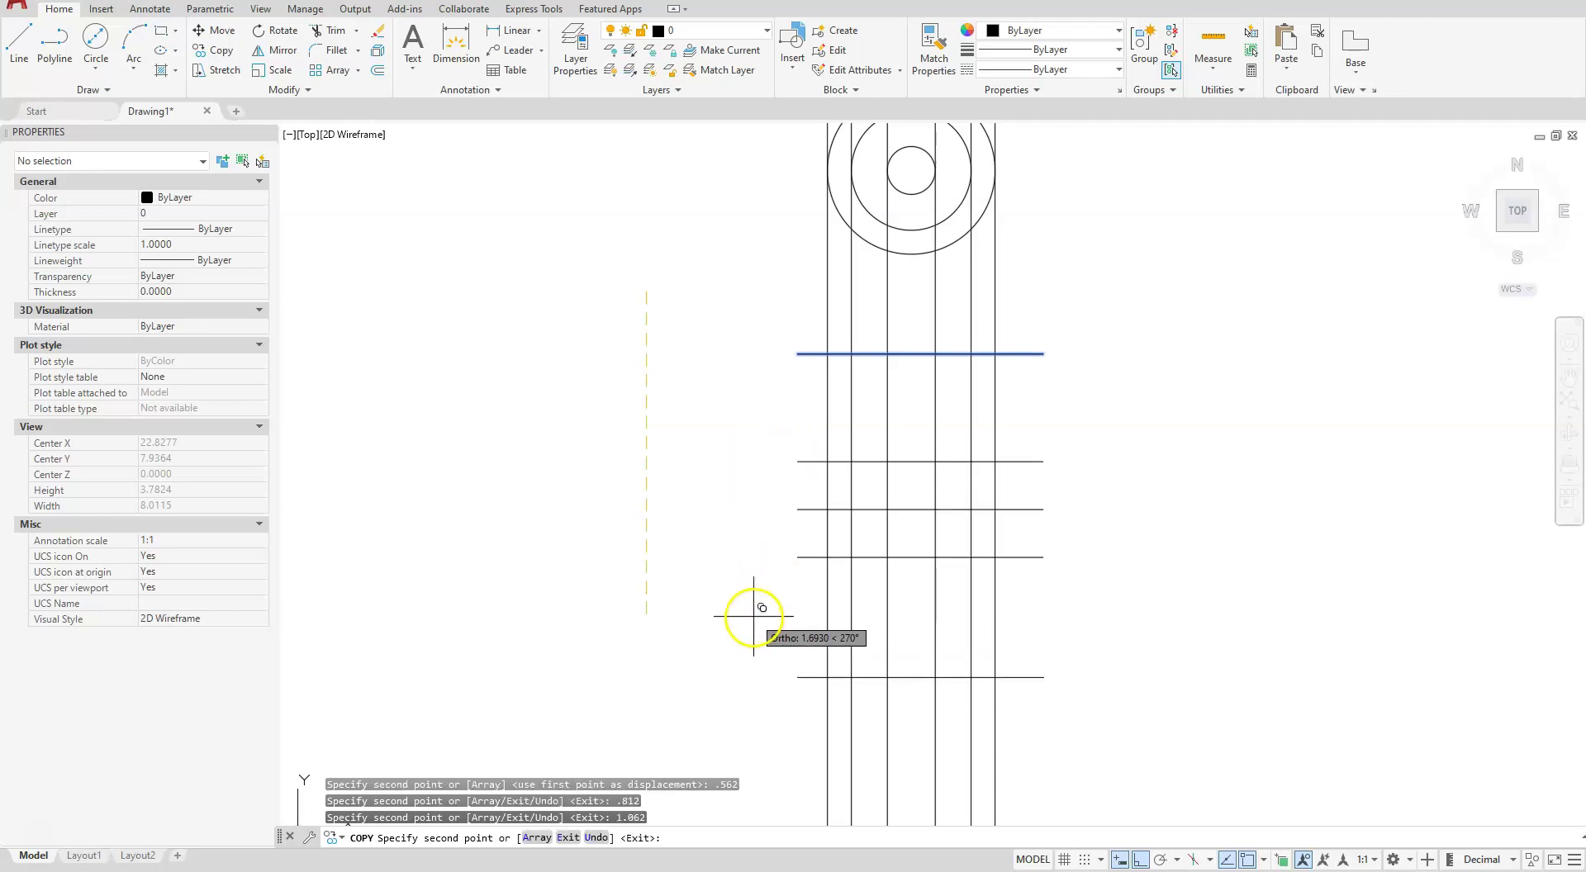
key(Escape)
key(Escape)
key(Escape)
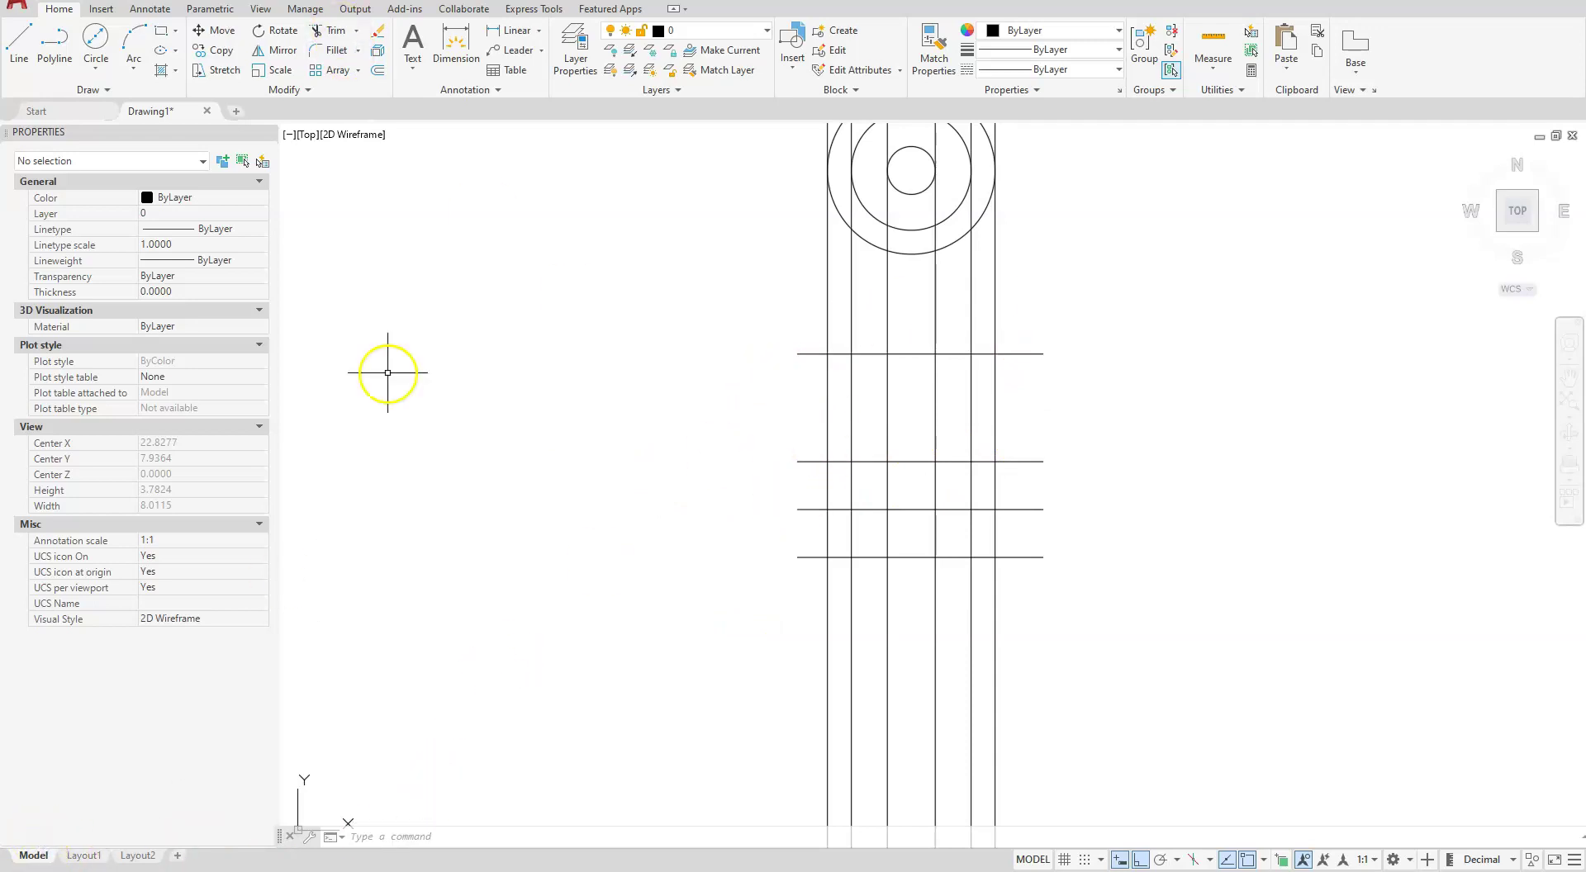
With the outermost horizontal and vertical lines as cutting edges, trim all six vertical lines above the uppermost horizontal line.
click(334, 33)
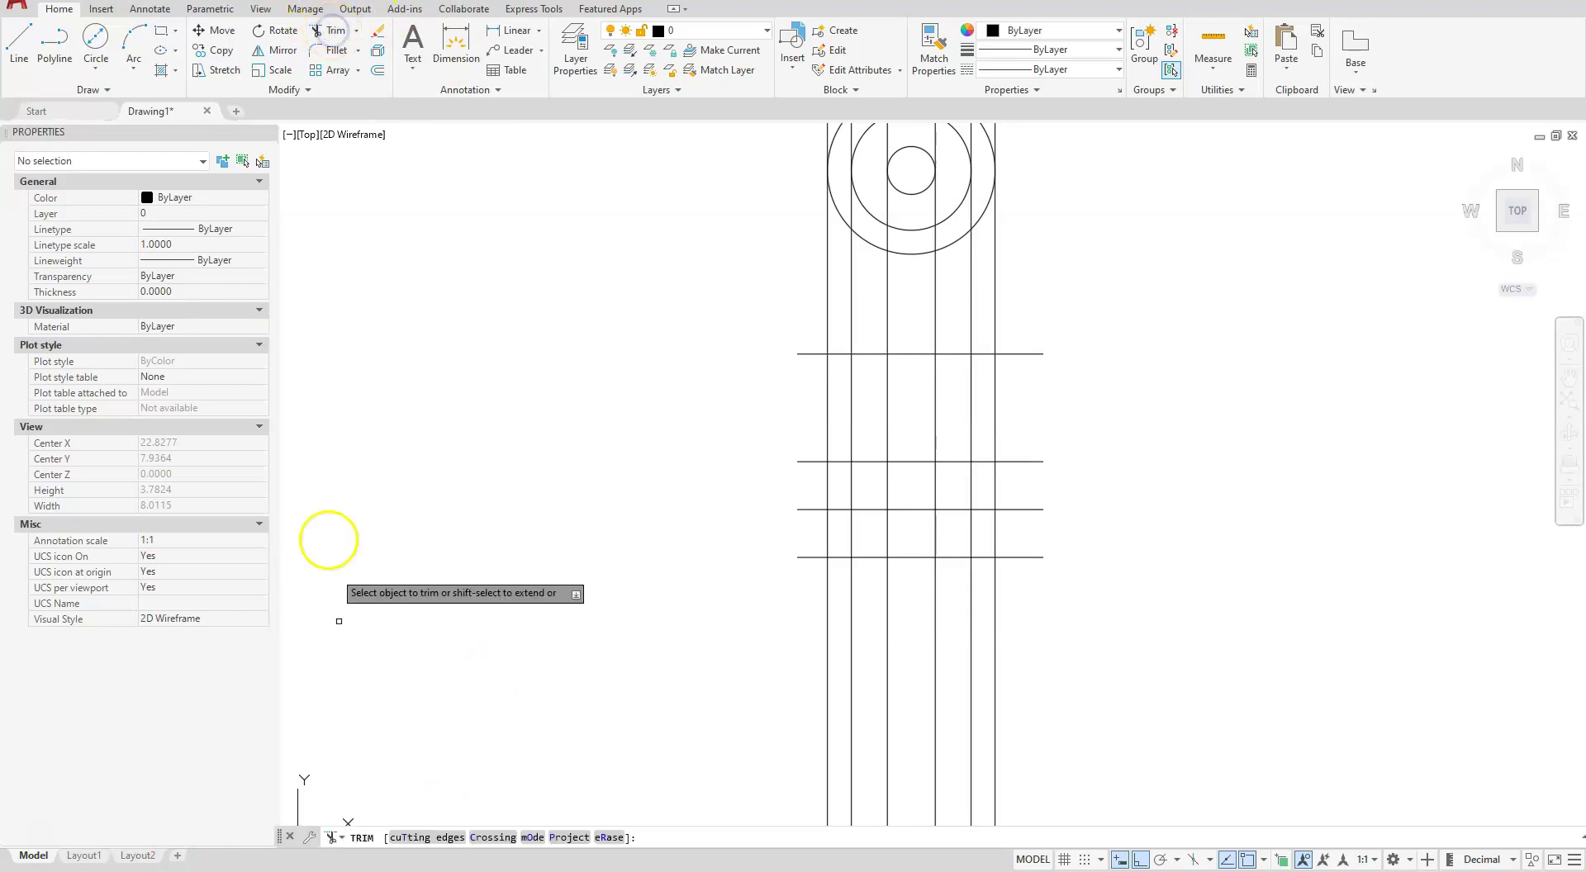
click(436, 839)
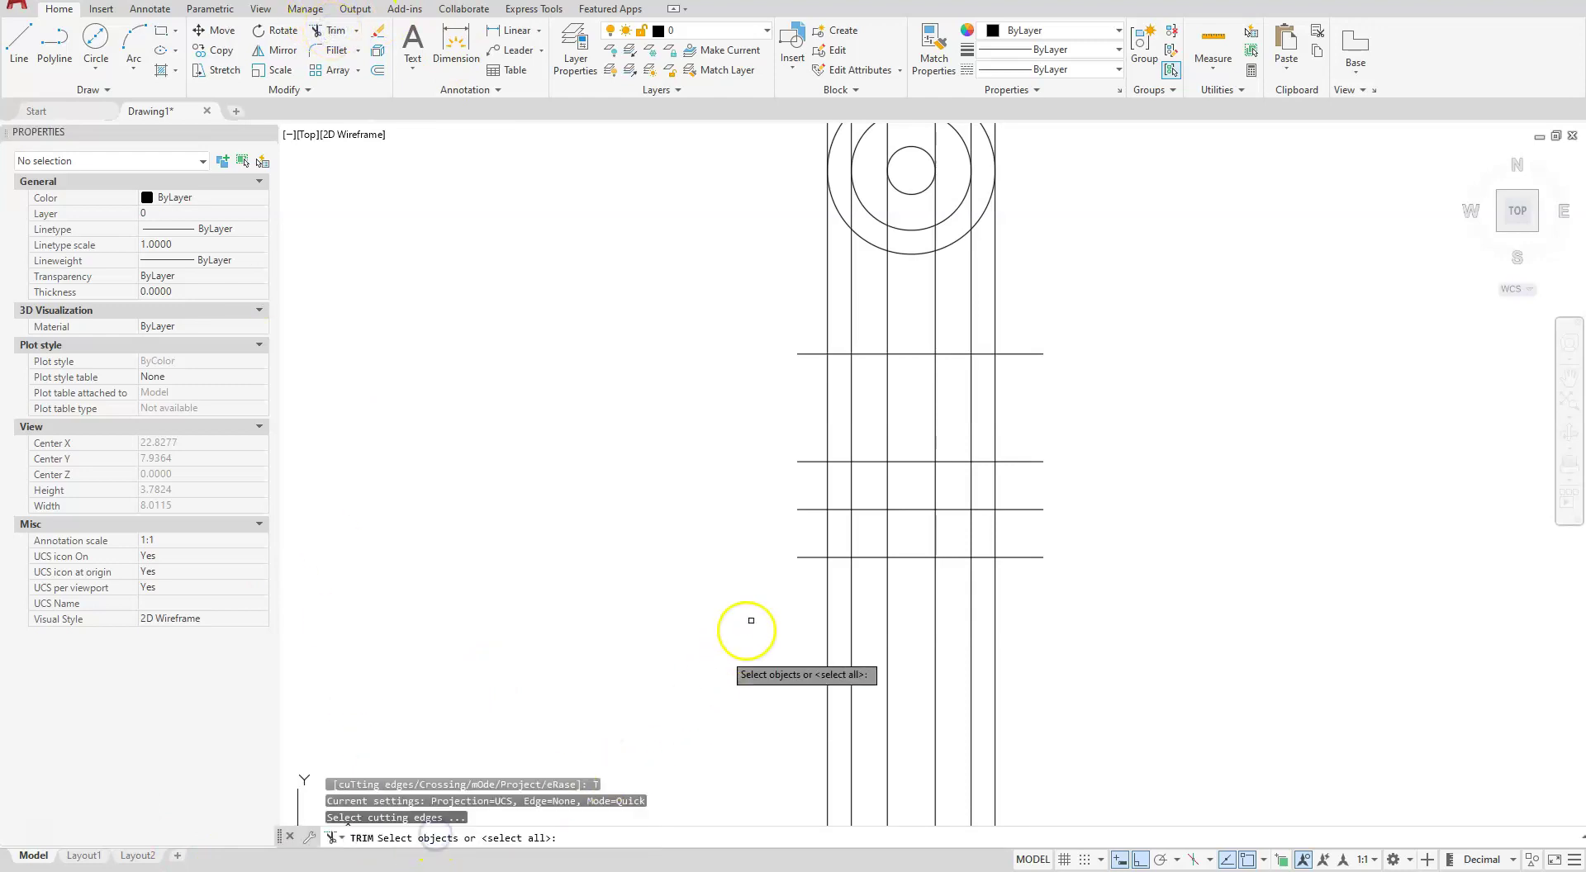
click(811, 558)
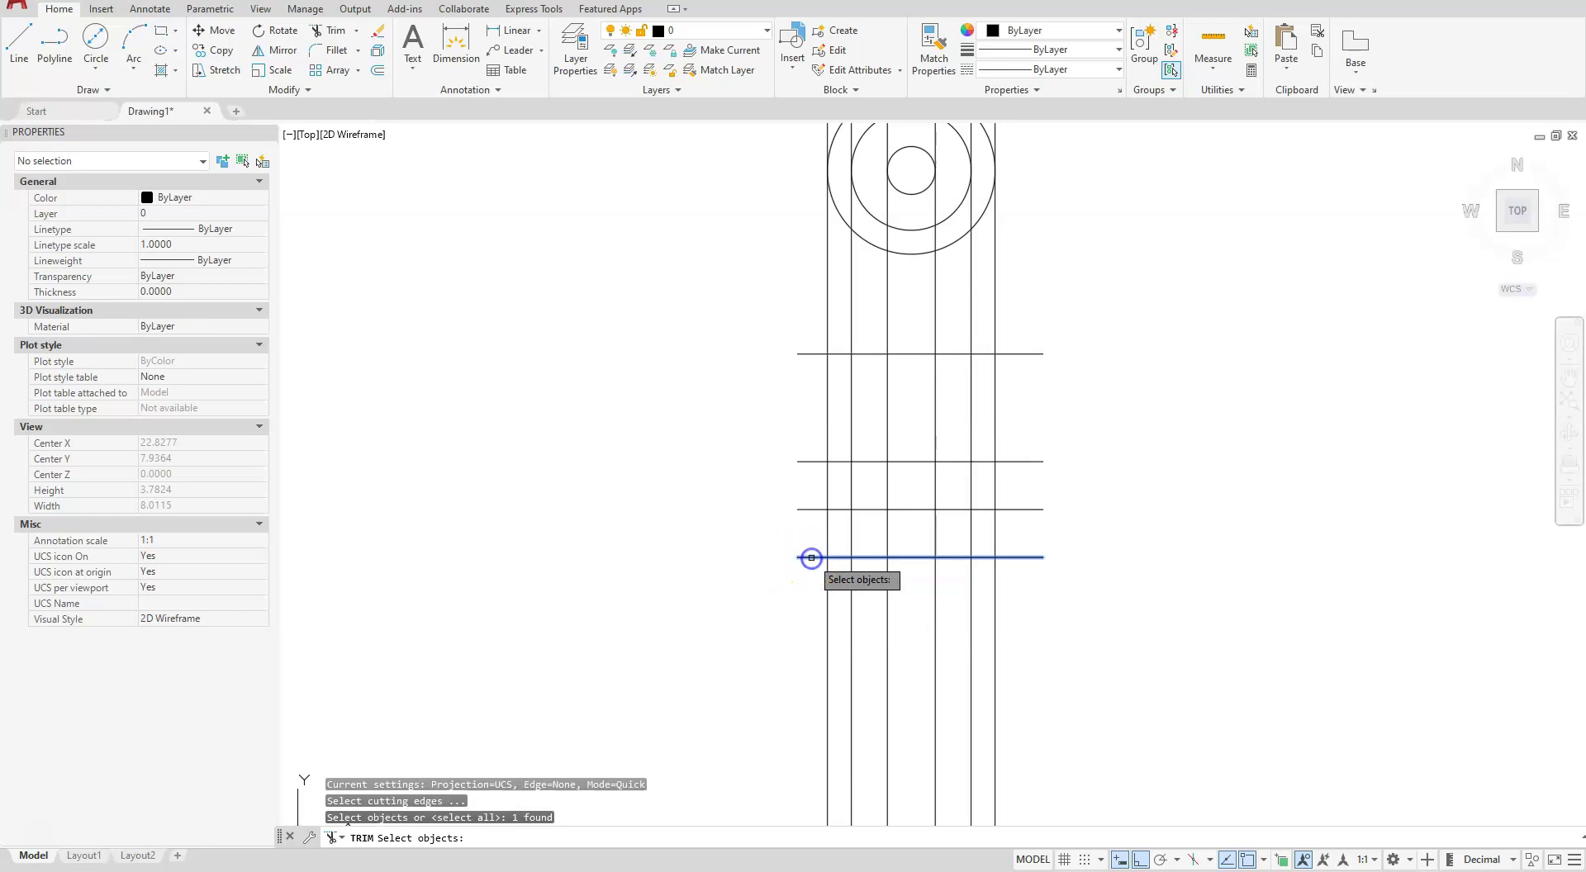
click(803, 353)
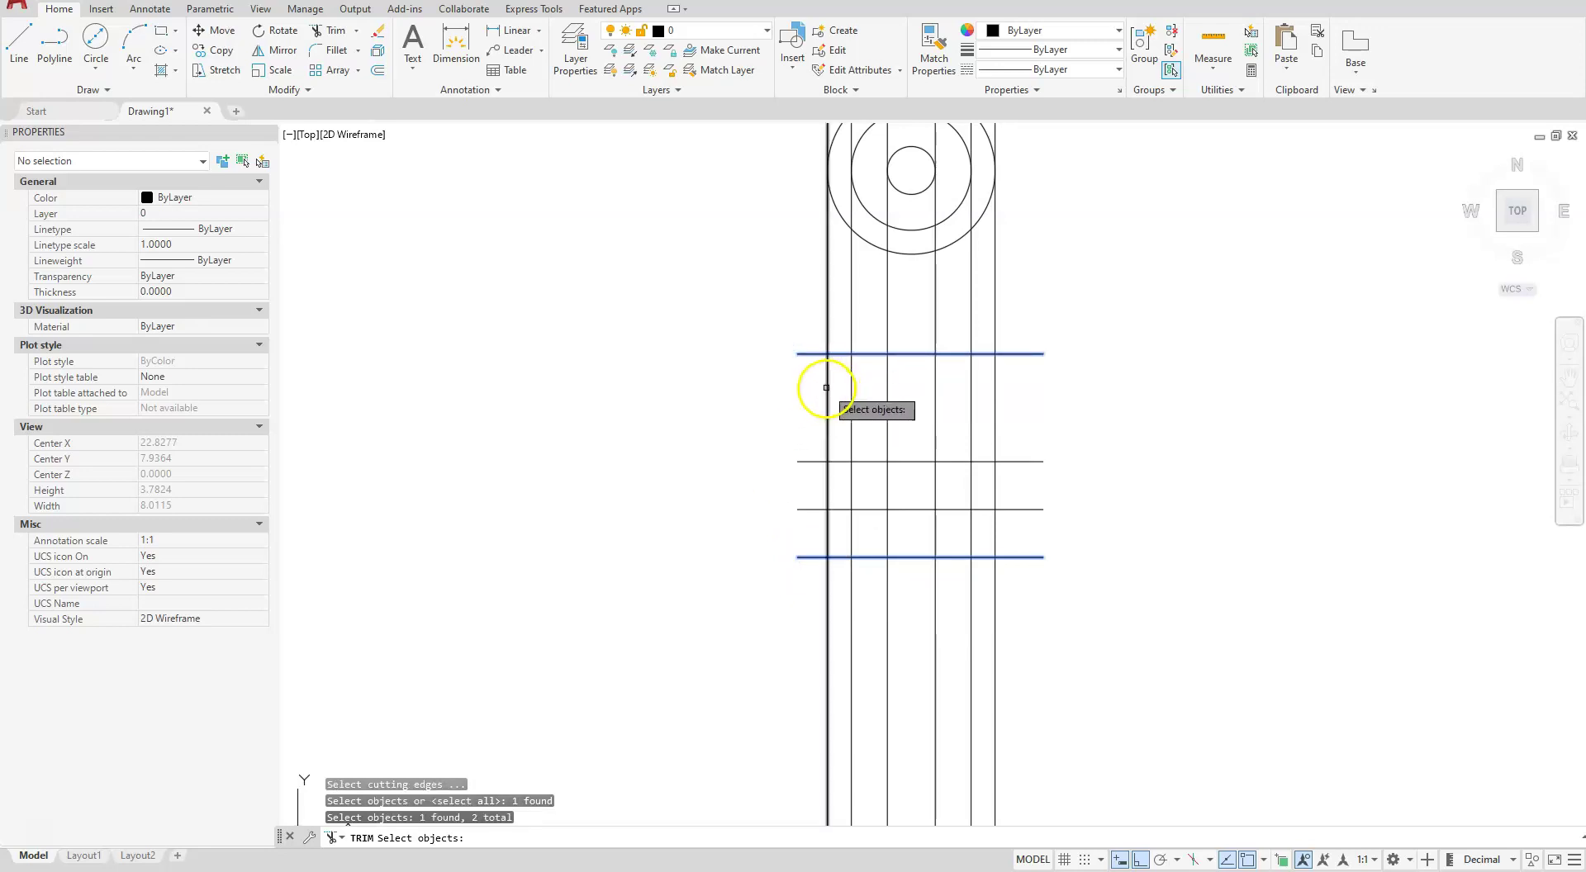
click(827, 389)
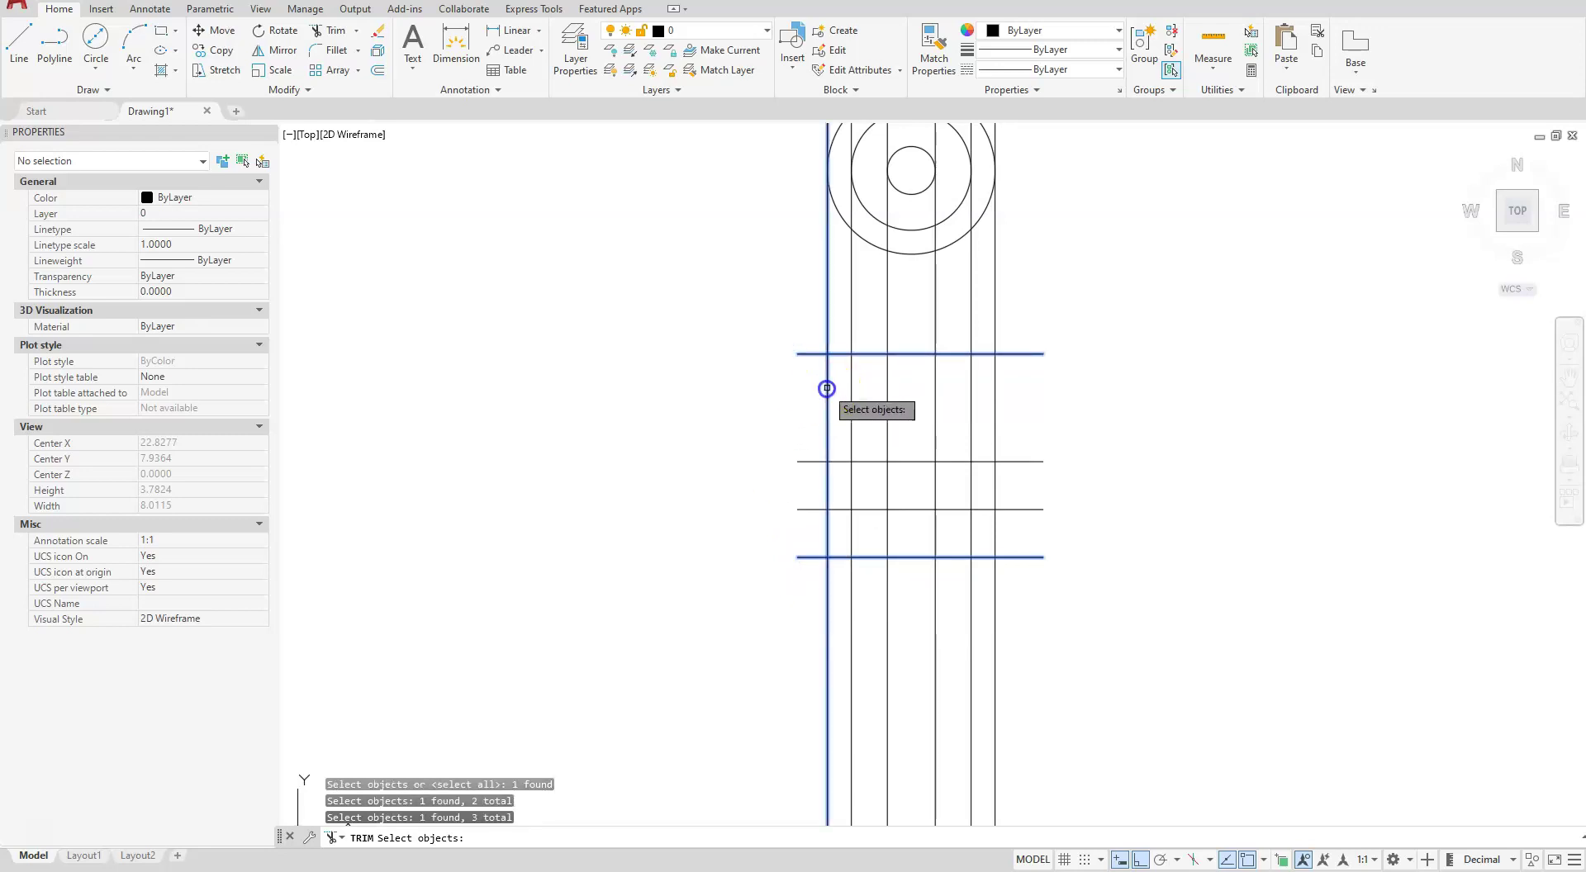
click(996, 412)
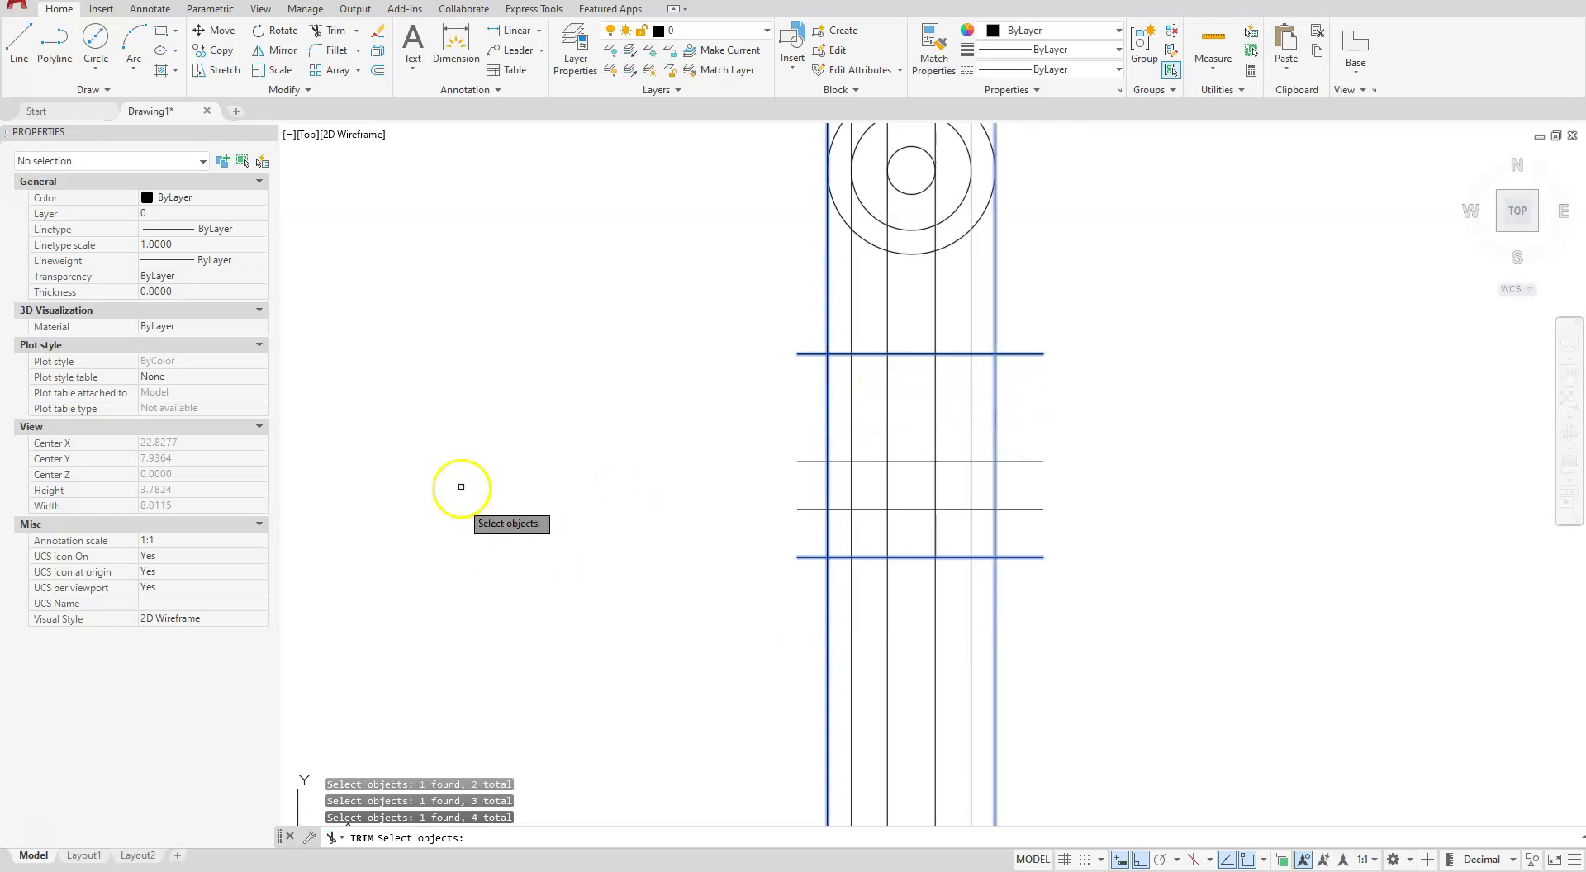
key(Return)
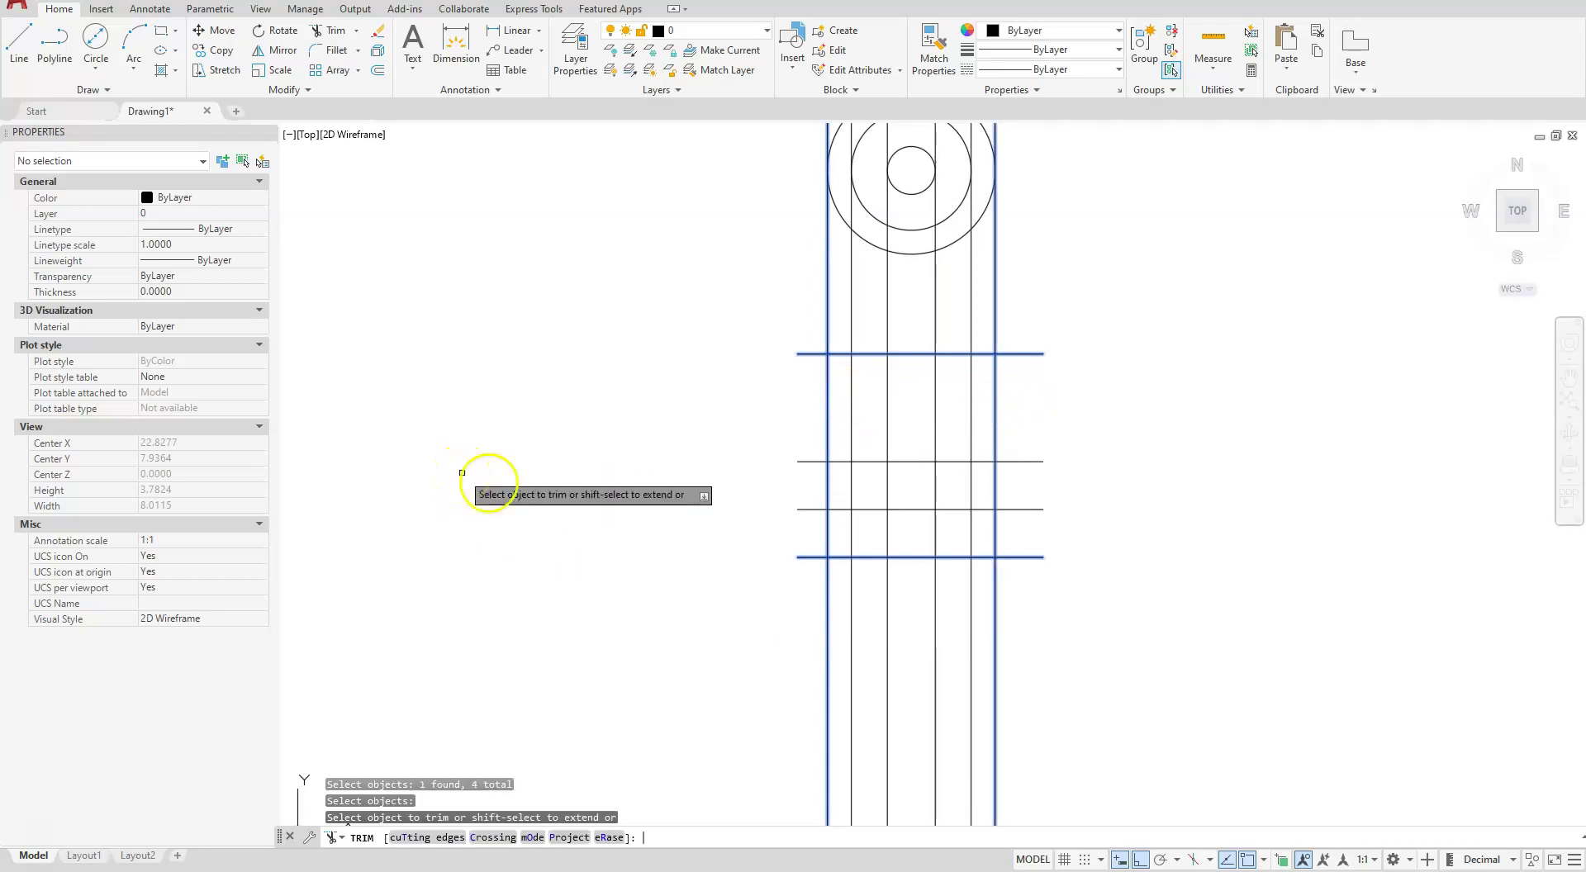
click(1049, 295)
click(732, 308)
key(Return)
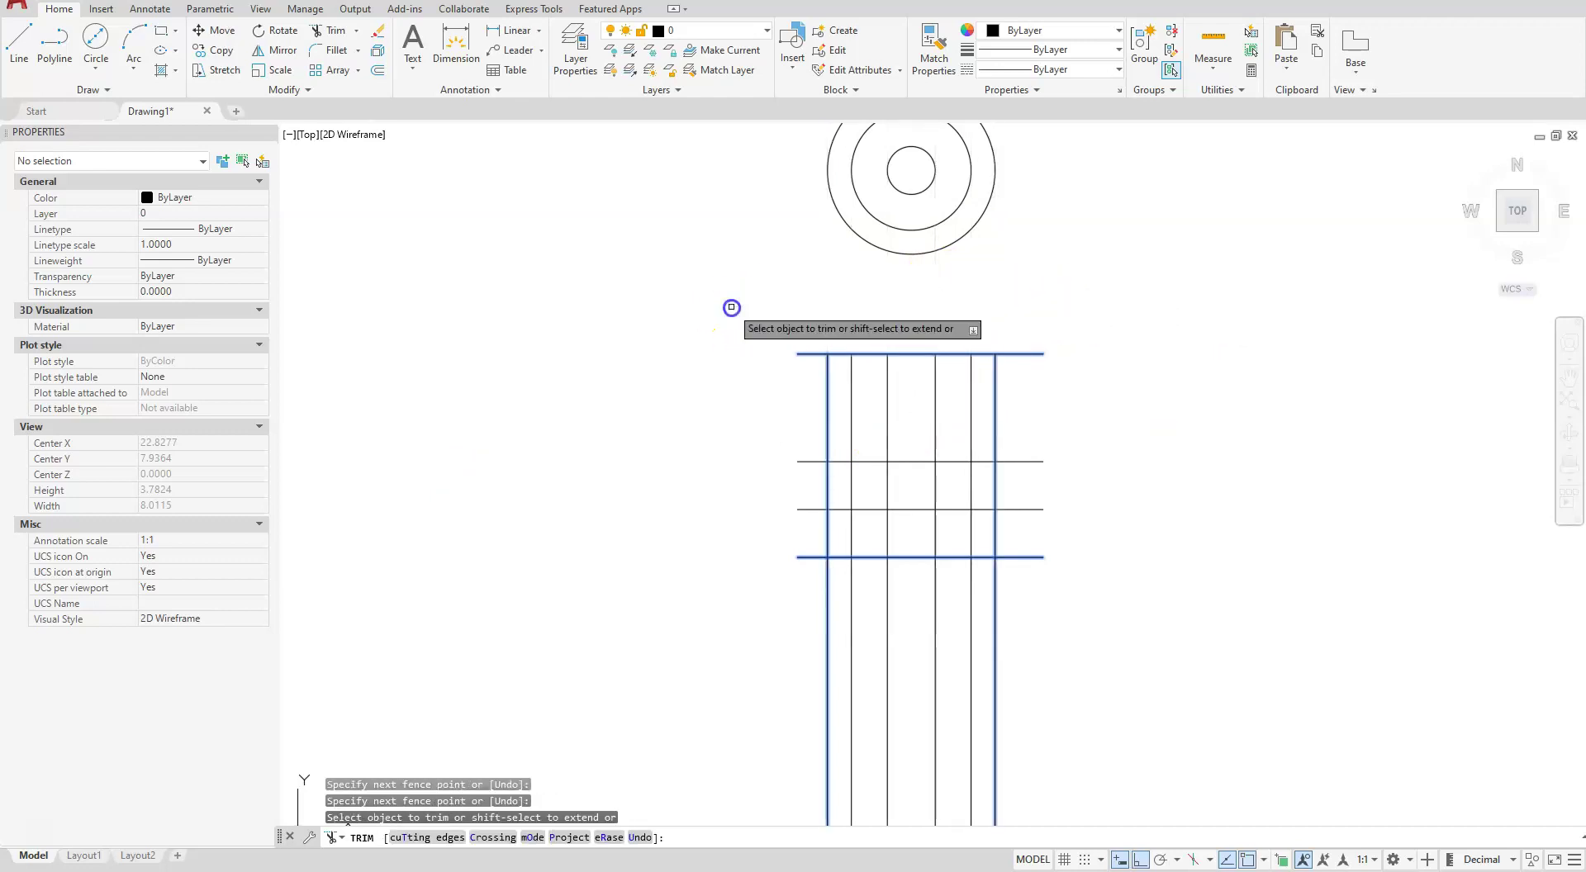
Trim all six vertical lines below the lowest horizontal line.
click(1031, 598)
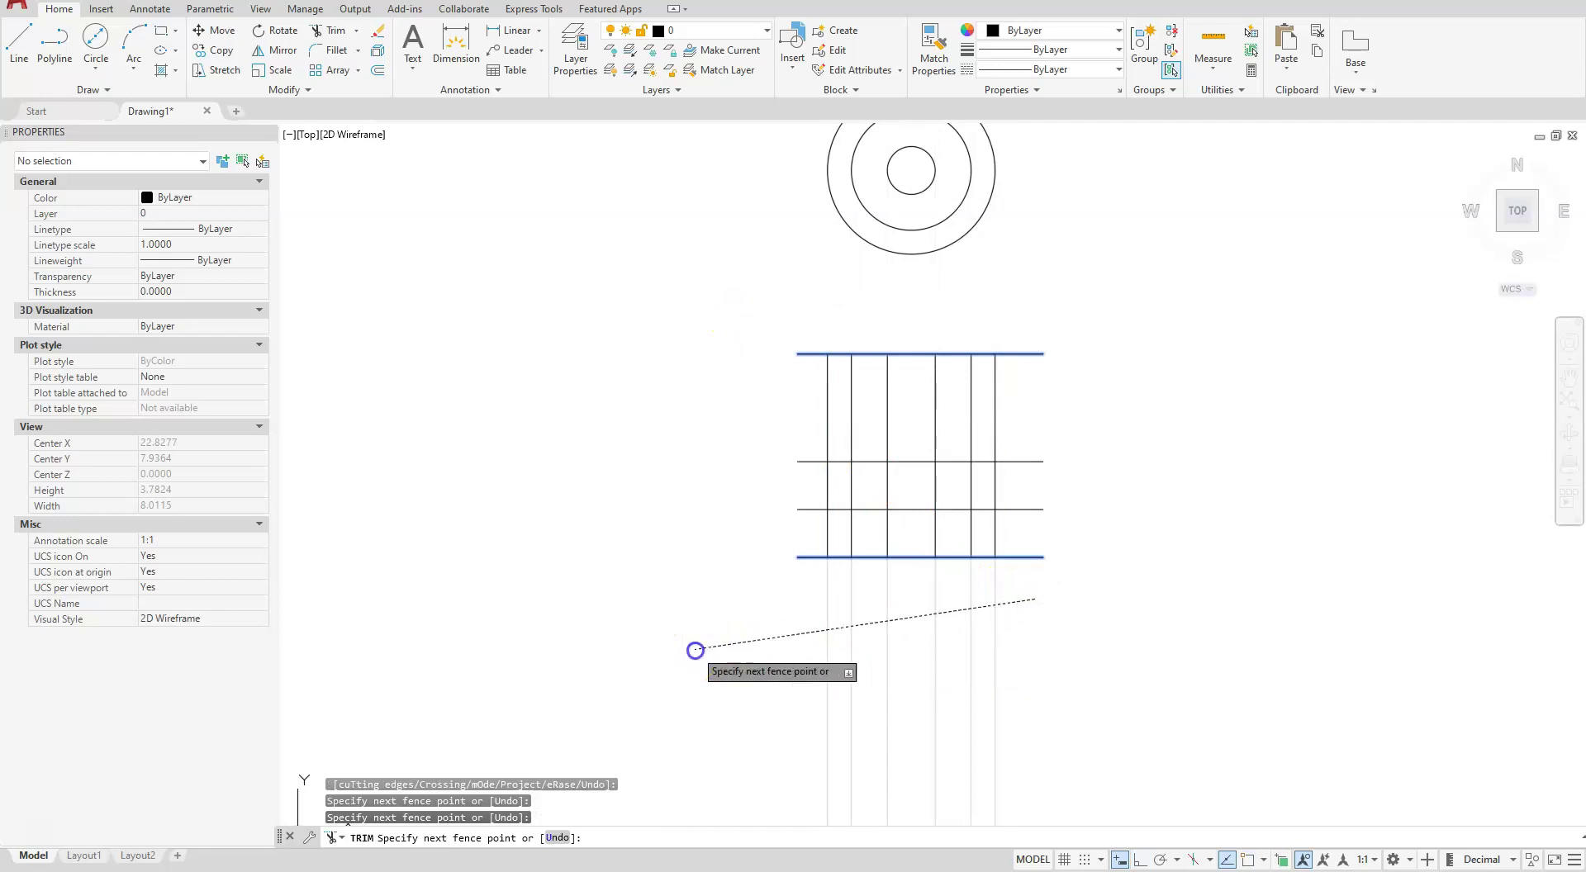
click(696, 651)
key(Return)
Trim the ends of the four horizontal lines that extend beyond the two outermost vertical lines.
click(811, 577)
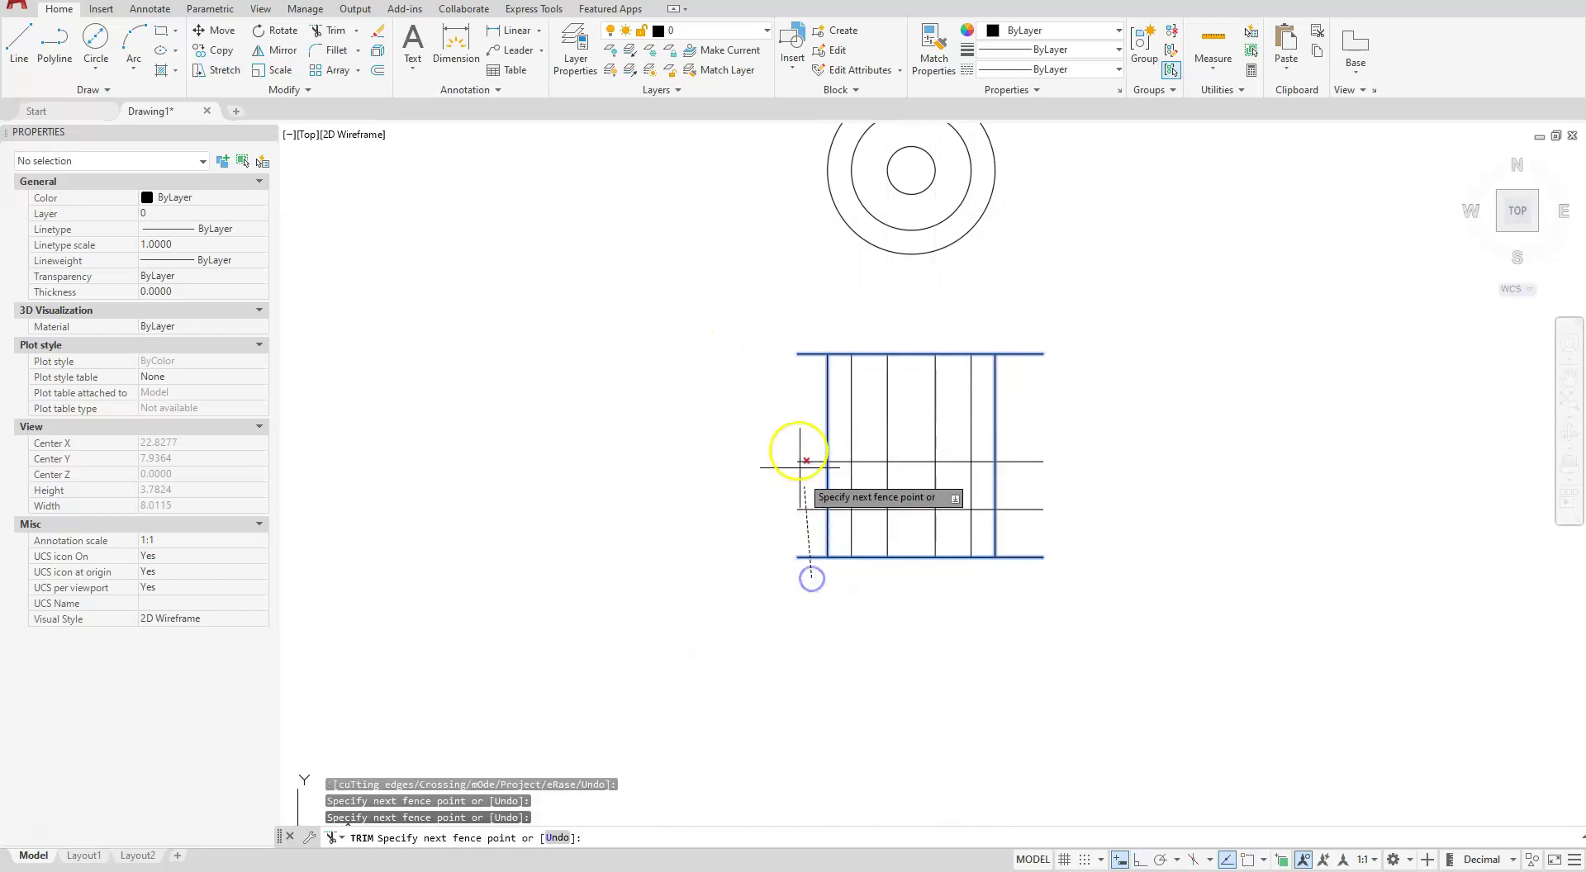
click(797, 322)
key(Return)
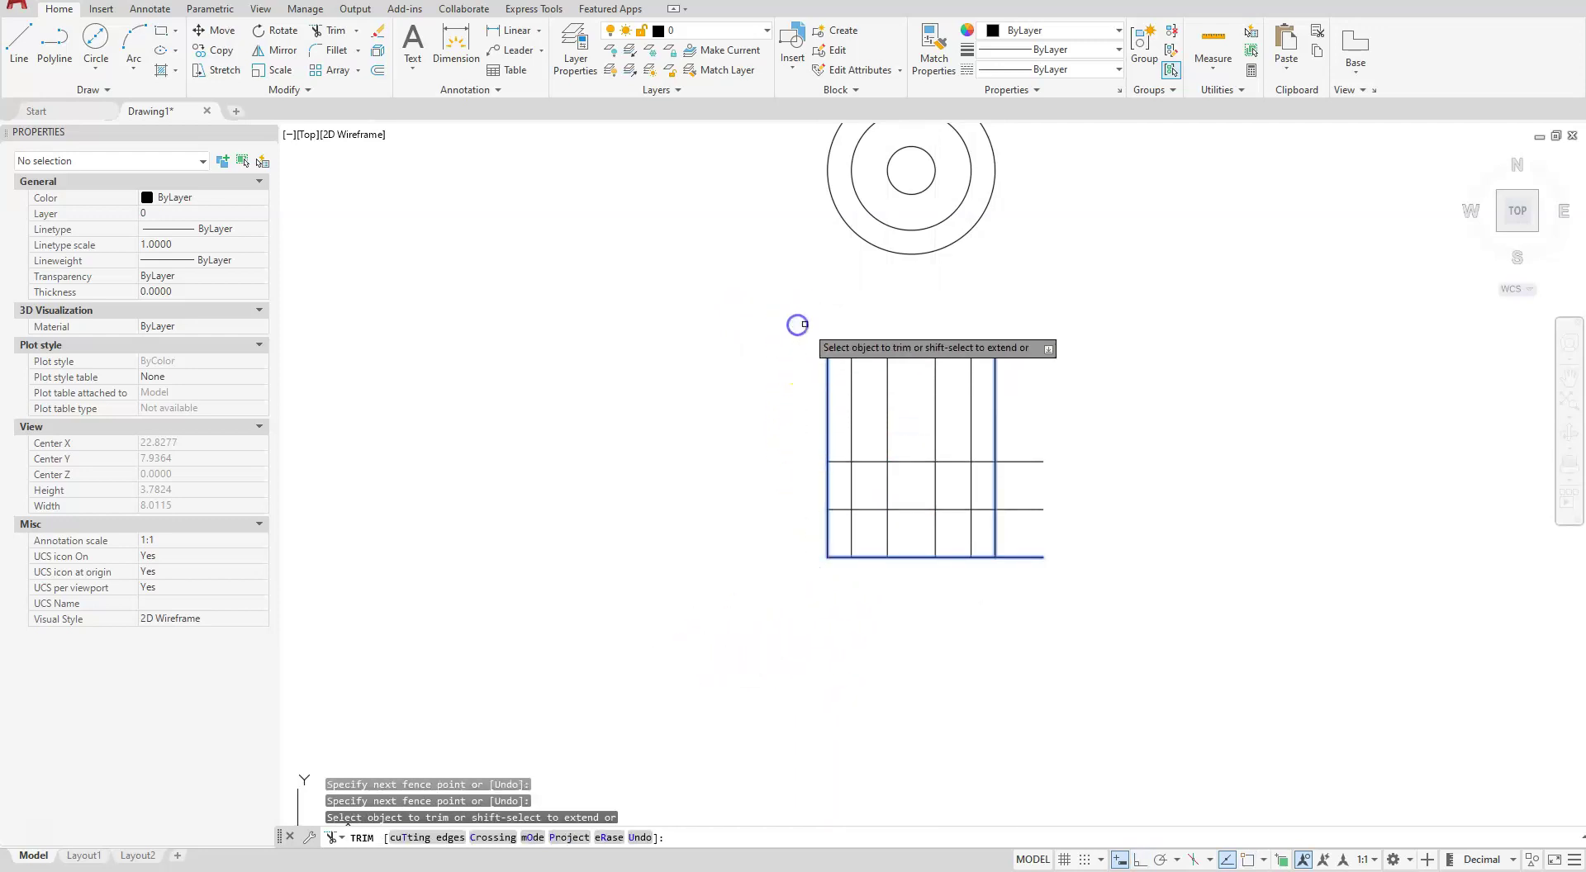
click(1027, 302)
click(1035, 600)
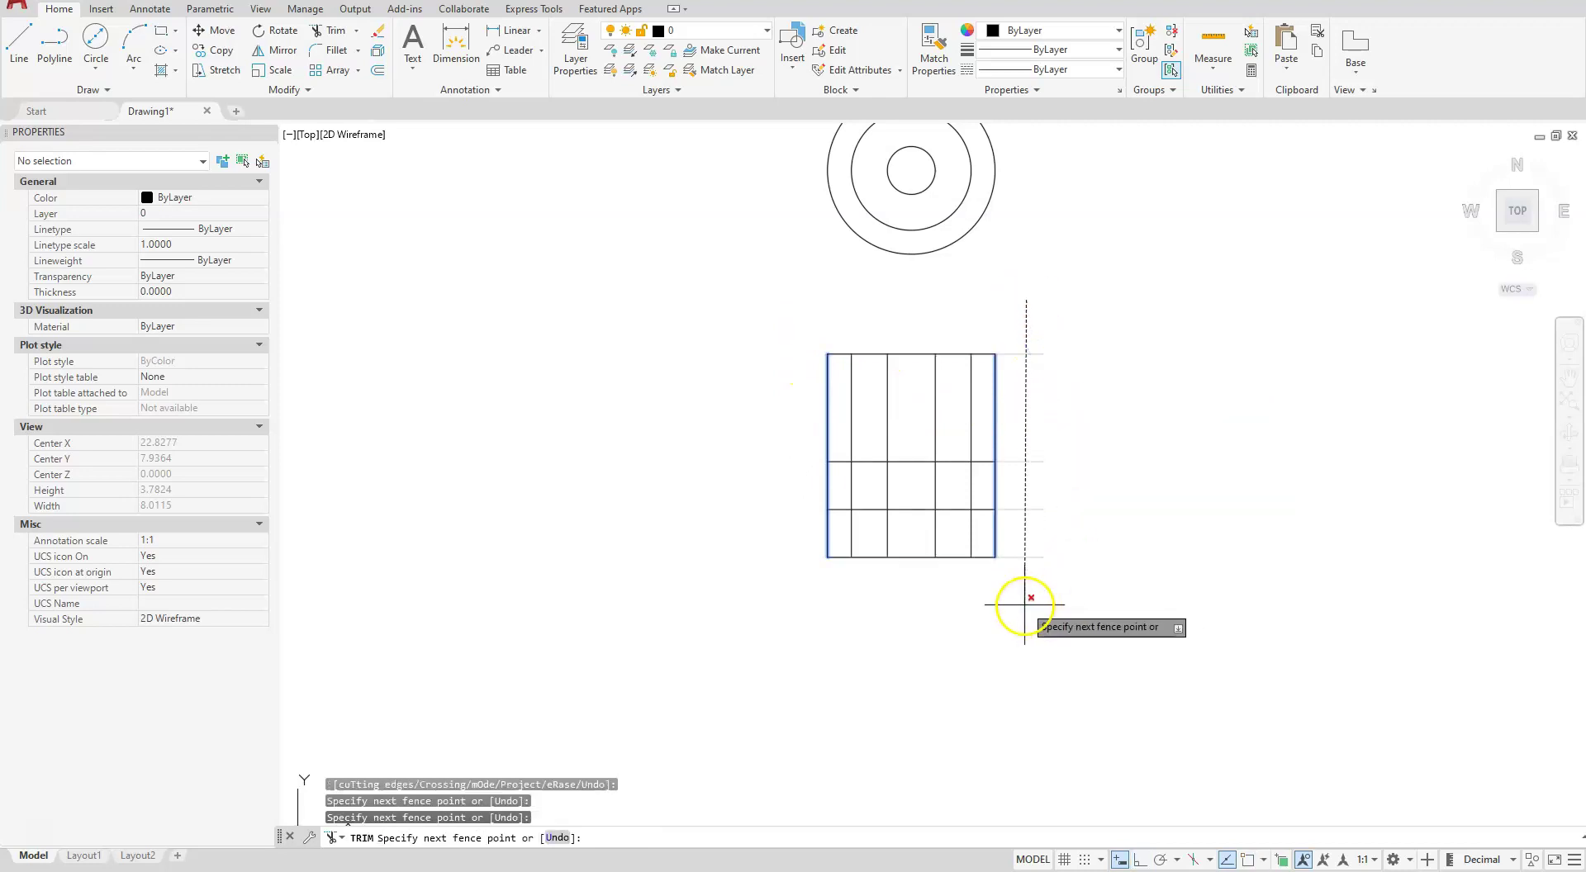
key(Return)
key(Escape)
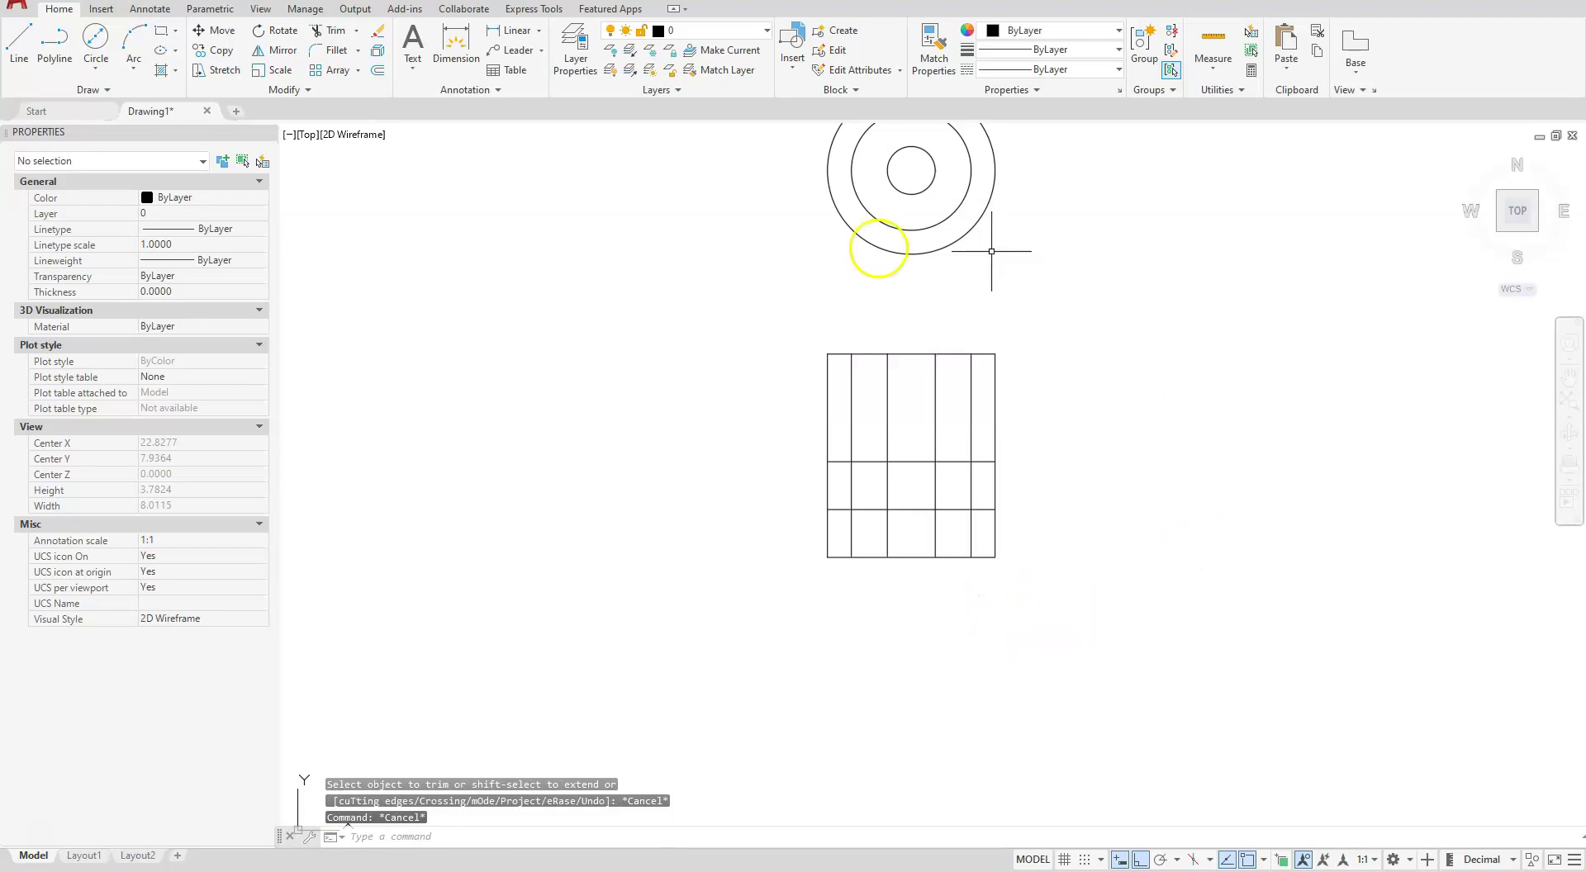
Trim the uppermost horizontal line outside the two innermost verticals, and trim those verticals below the second horizontal line.
middle_drag(955, 531, 920, 620)
scroll(920, 620, up, 2)
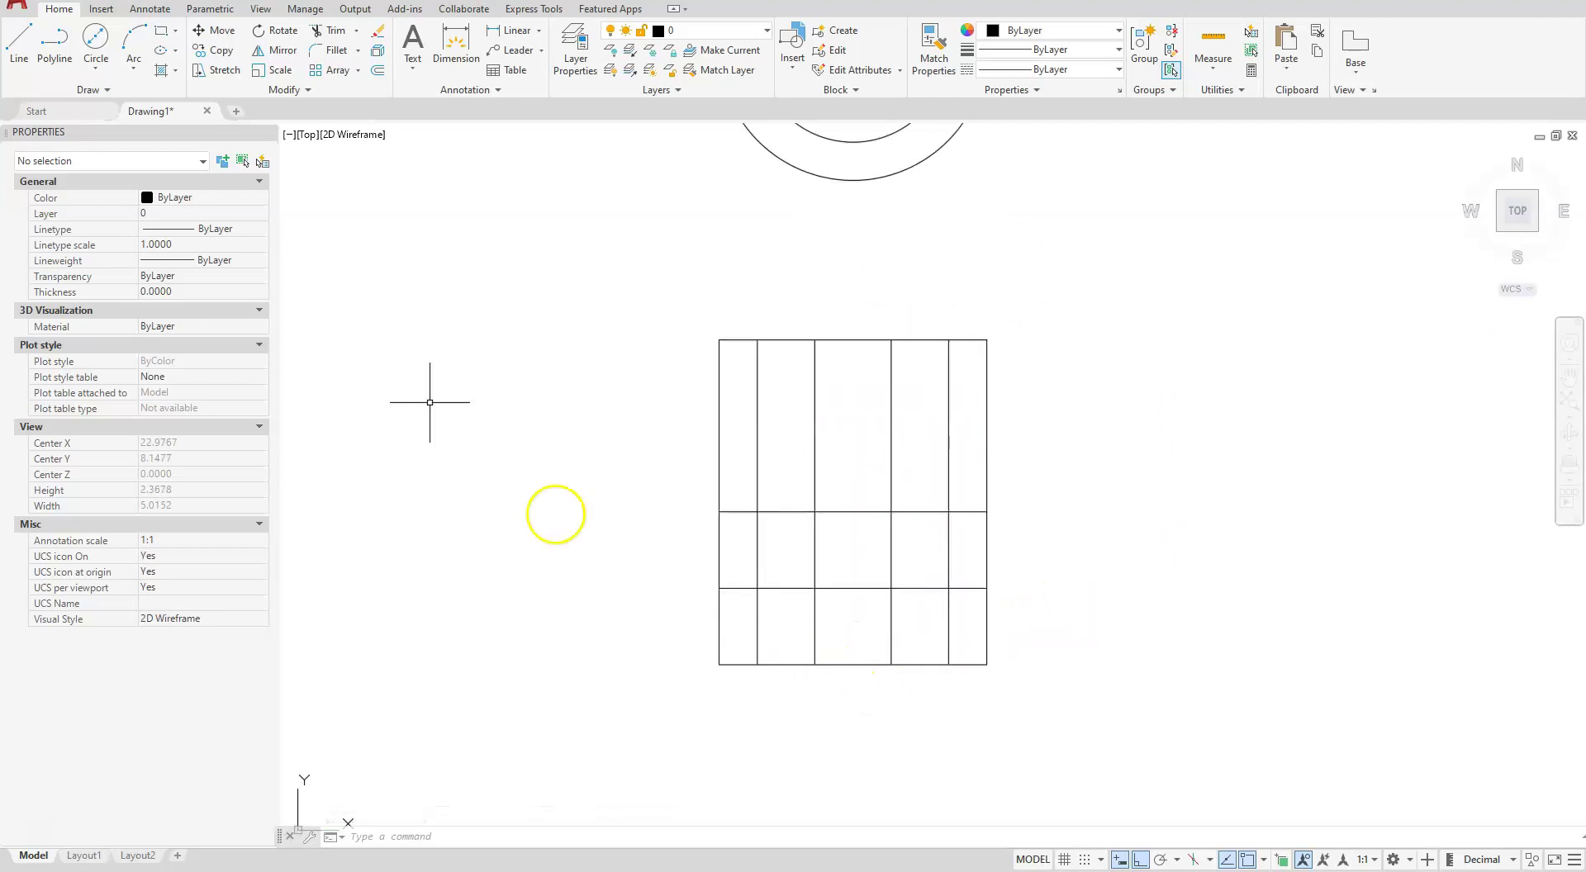
click(330, 33)
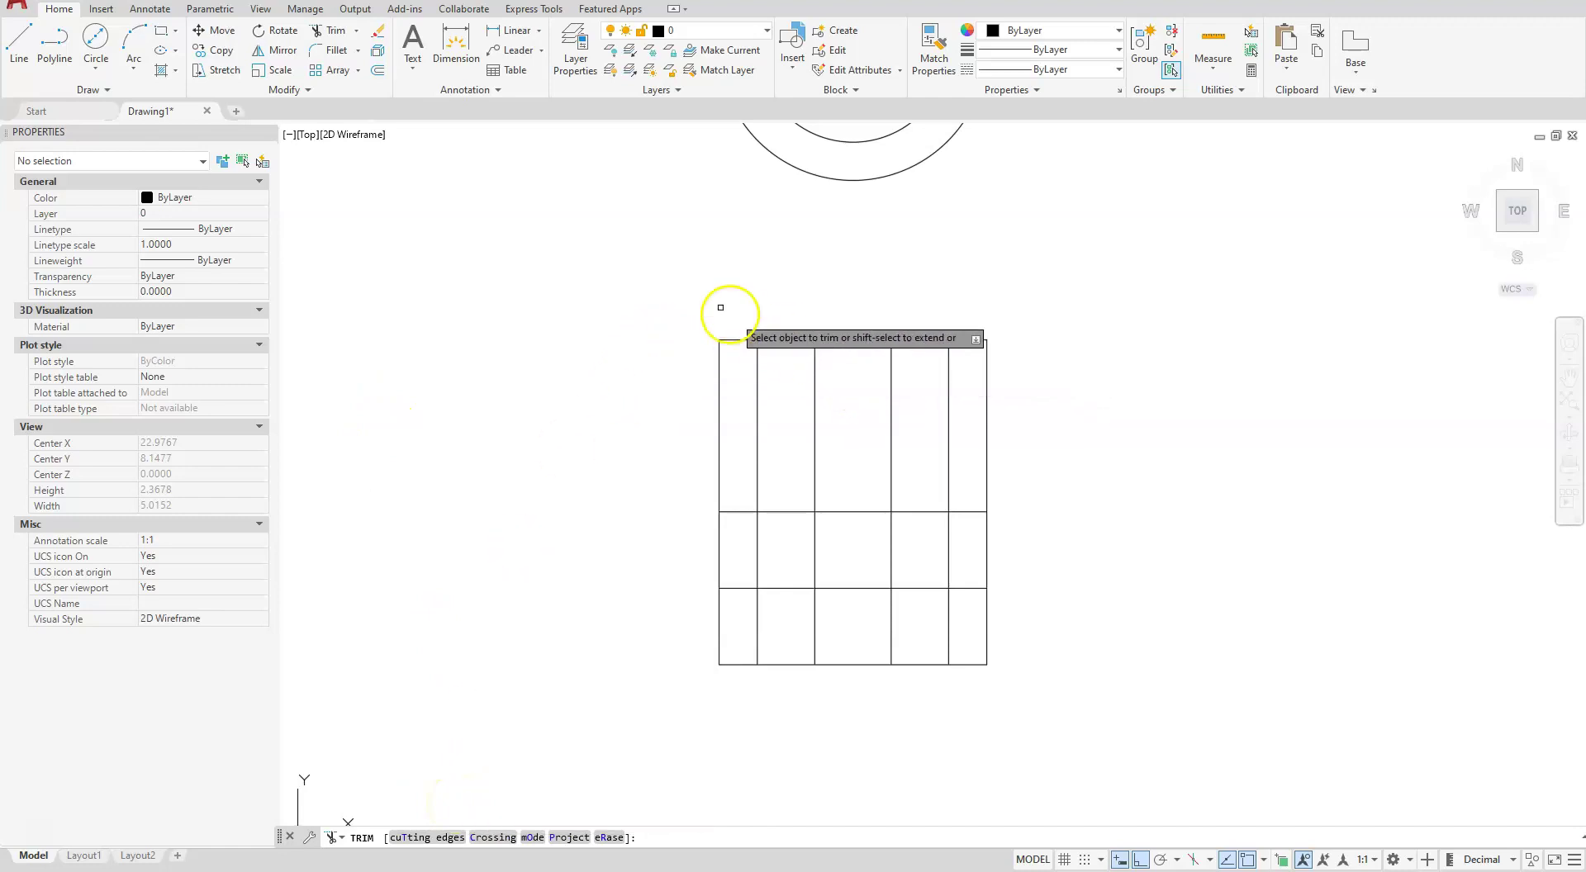
click(735, 340)
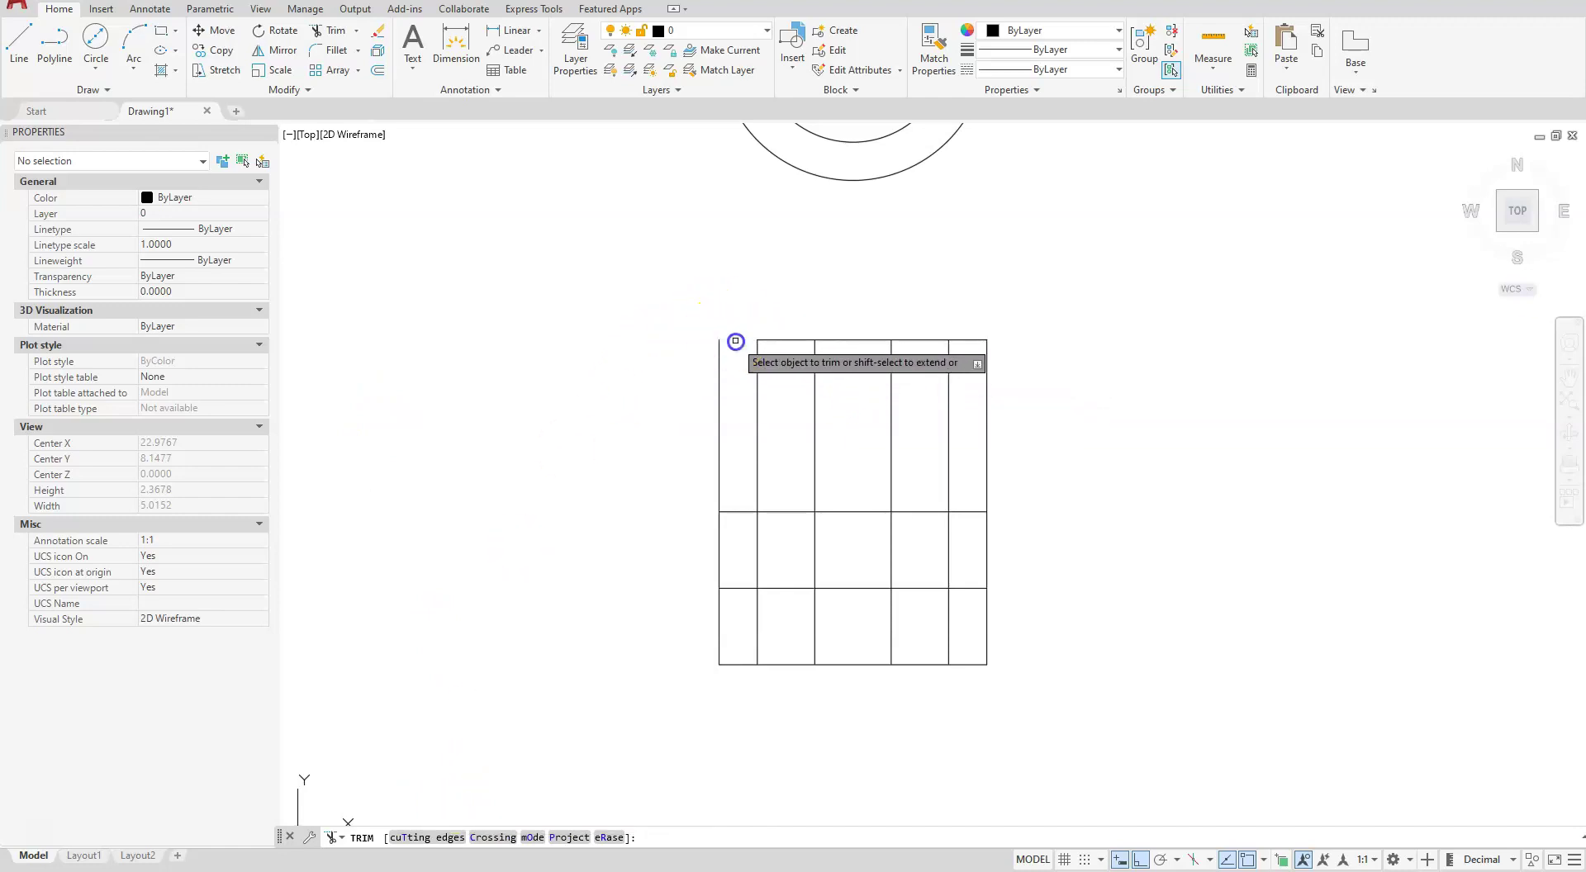
click(790, 339)
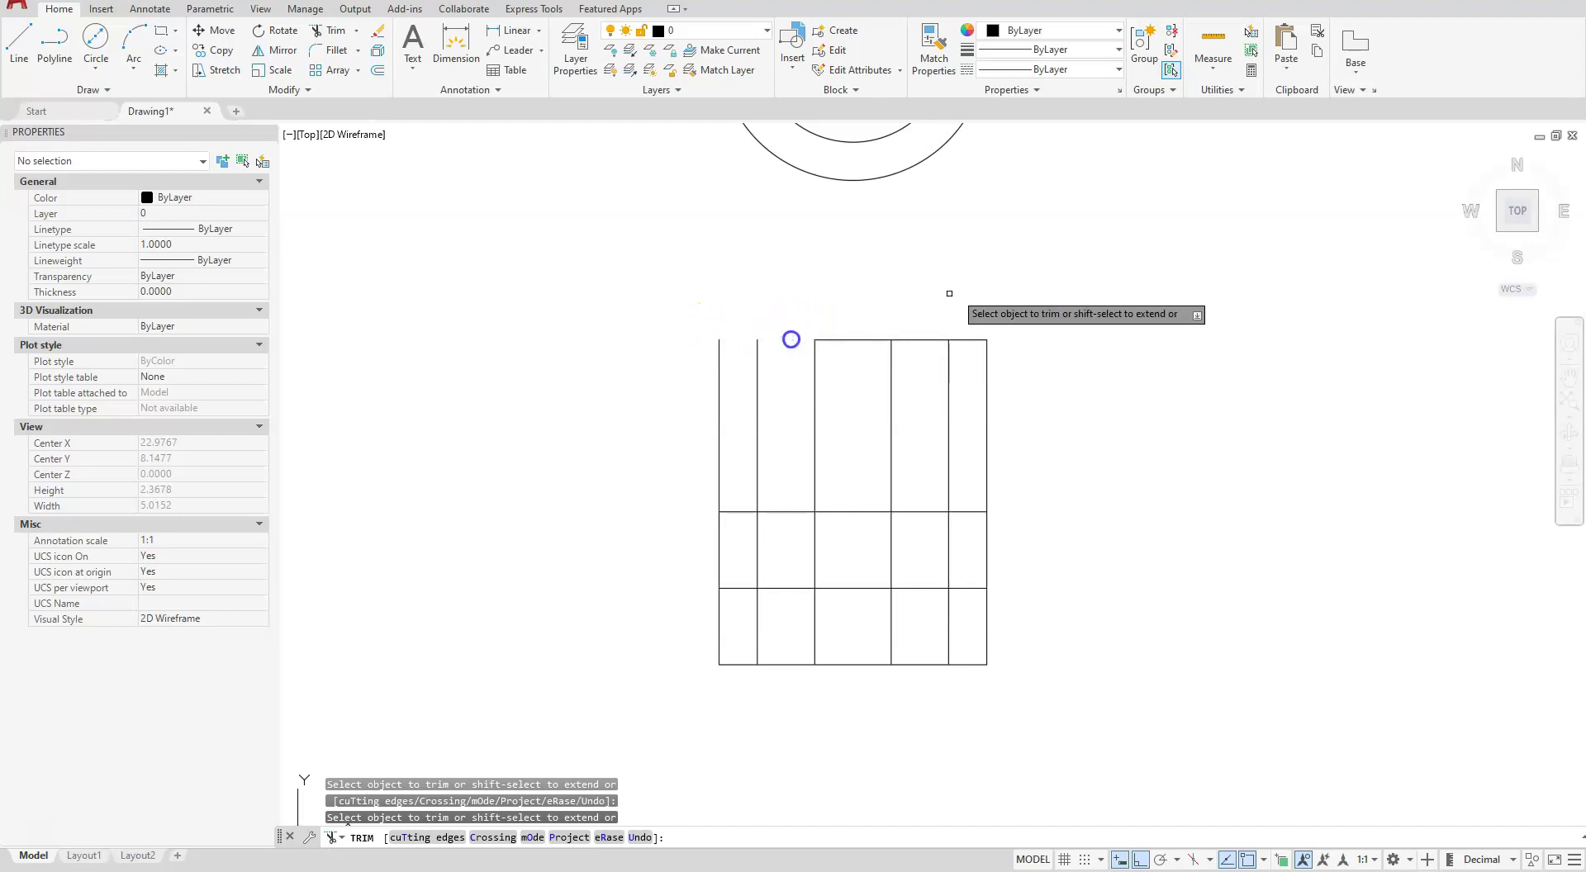
click(964, 339)
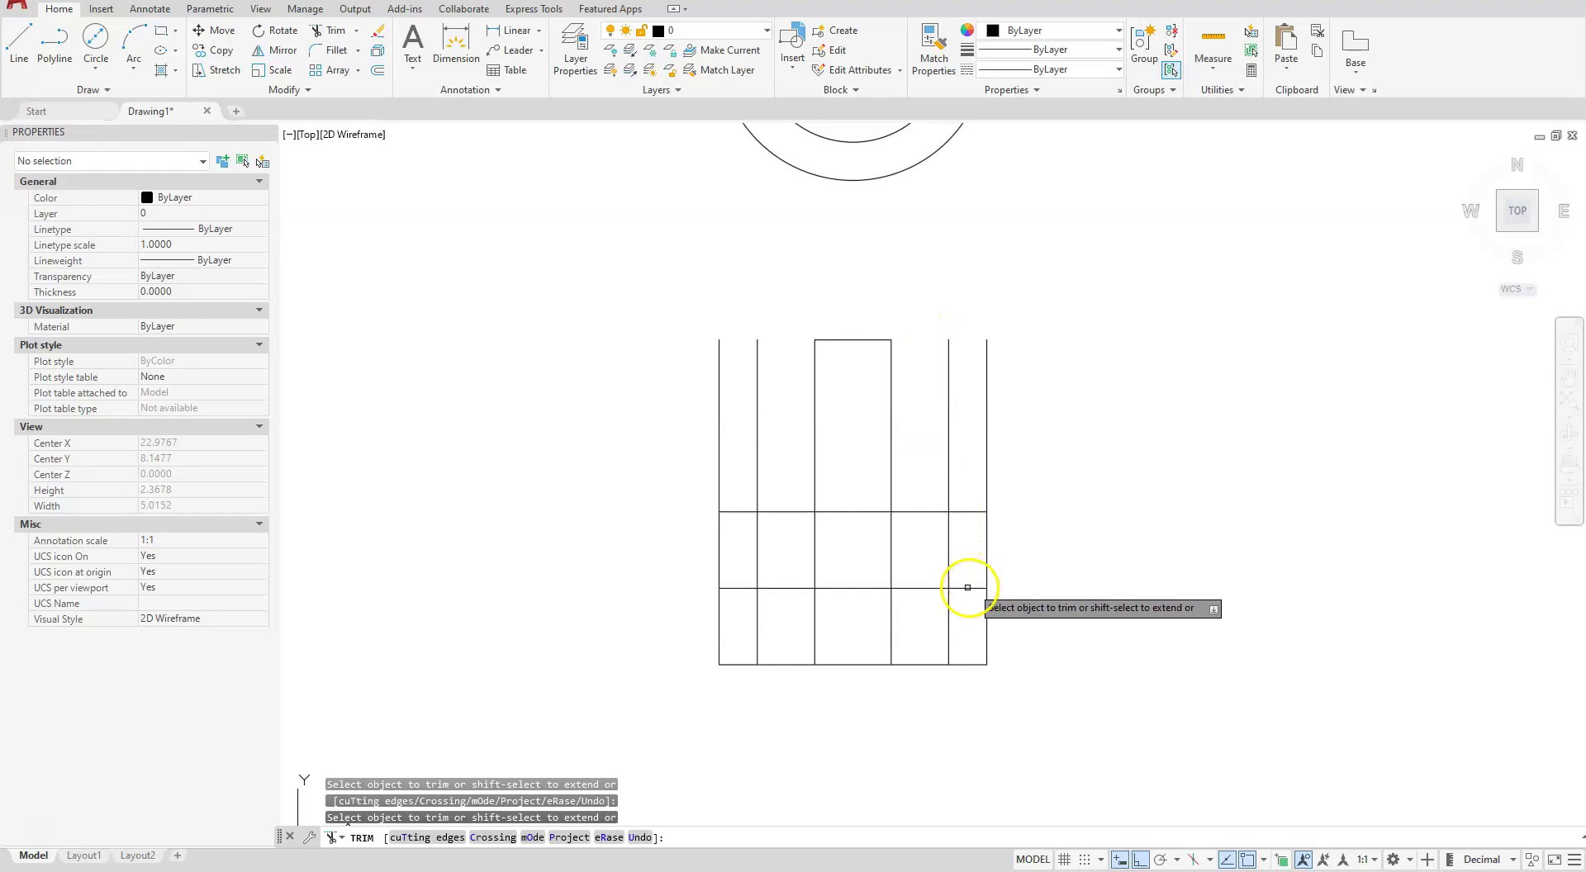
click(892, 645)
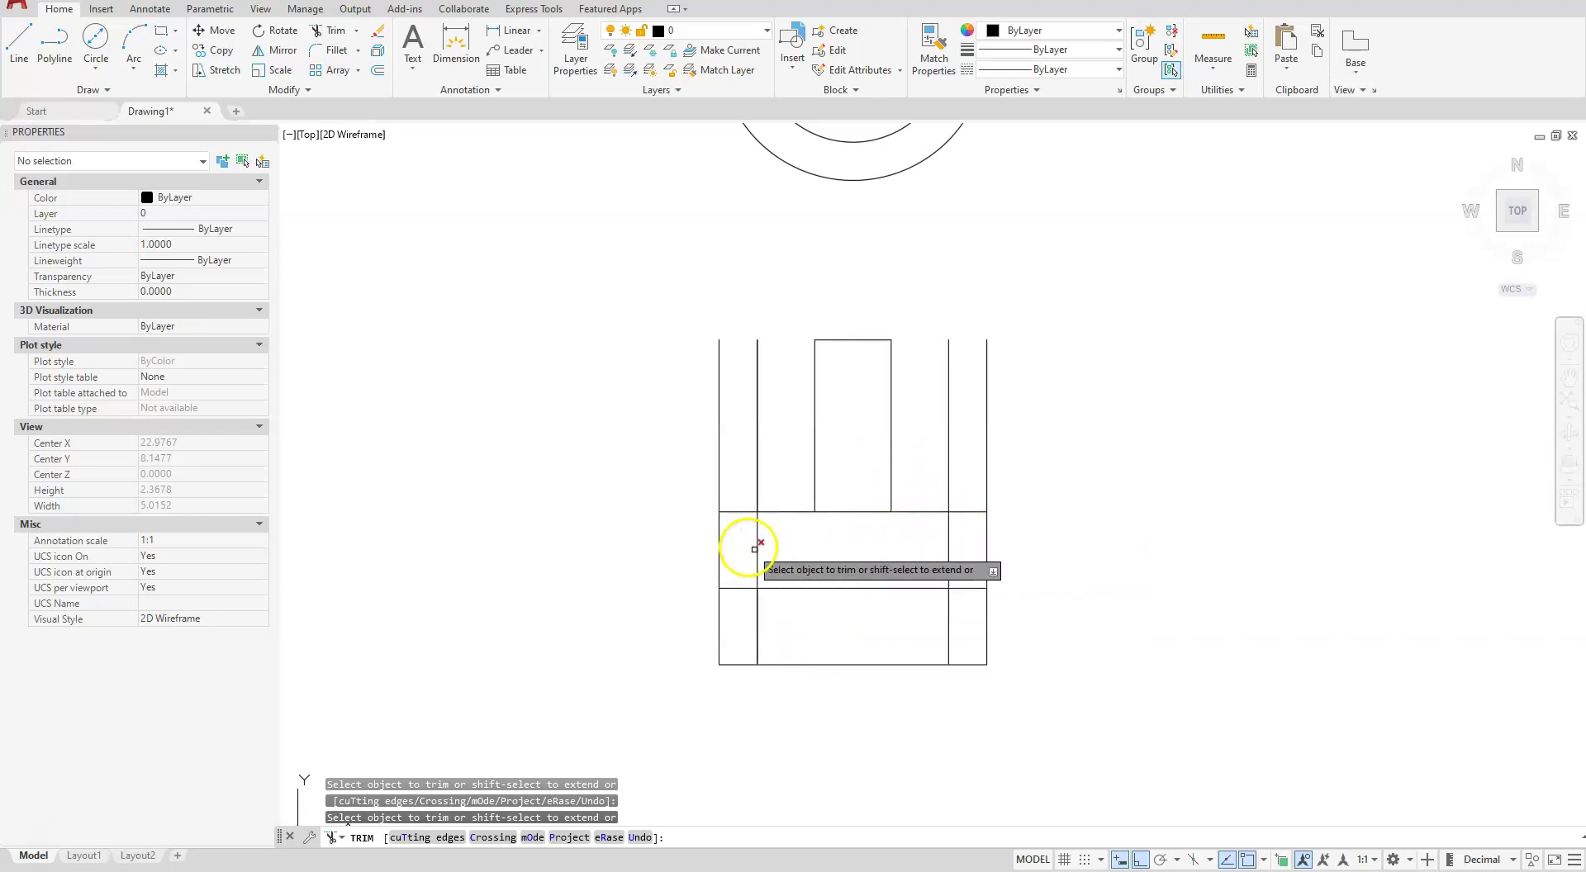
Trim the second horizontal line outside the middle pair of verticals, and trim the outermost verticals above the third horizontal line.
click(741, 508)
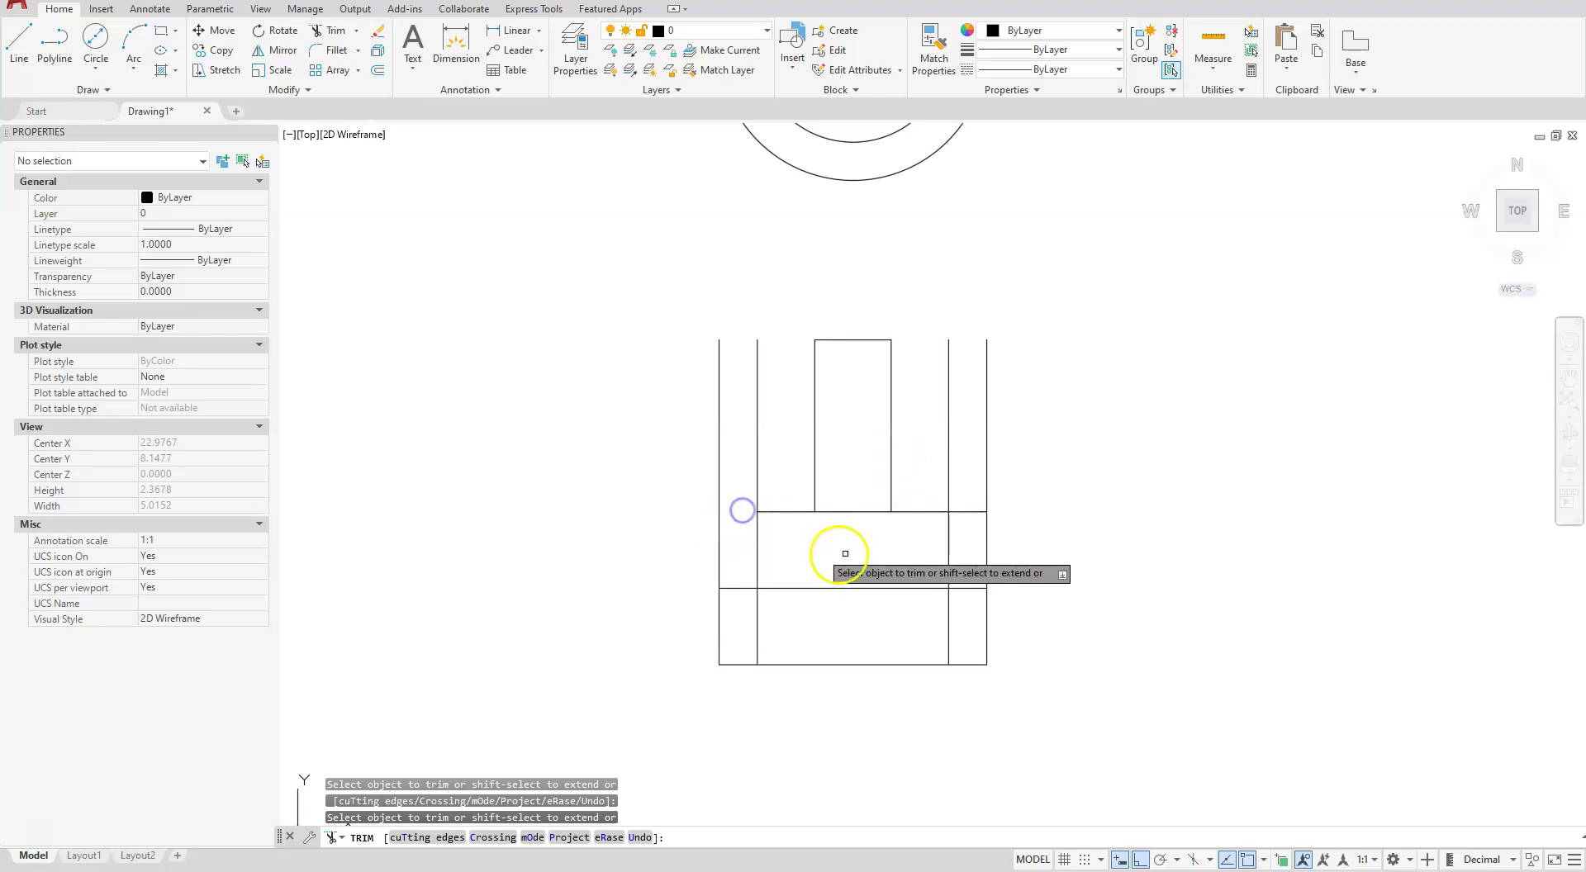
click(969, 511)
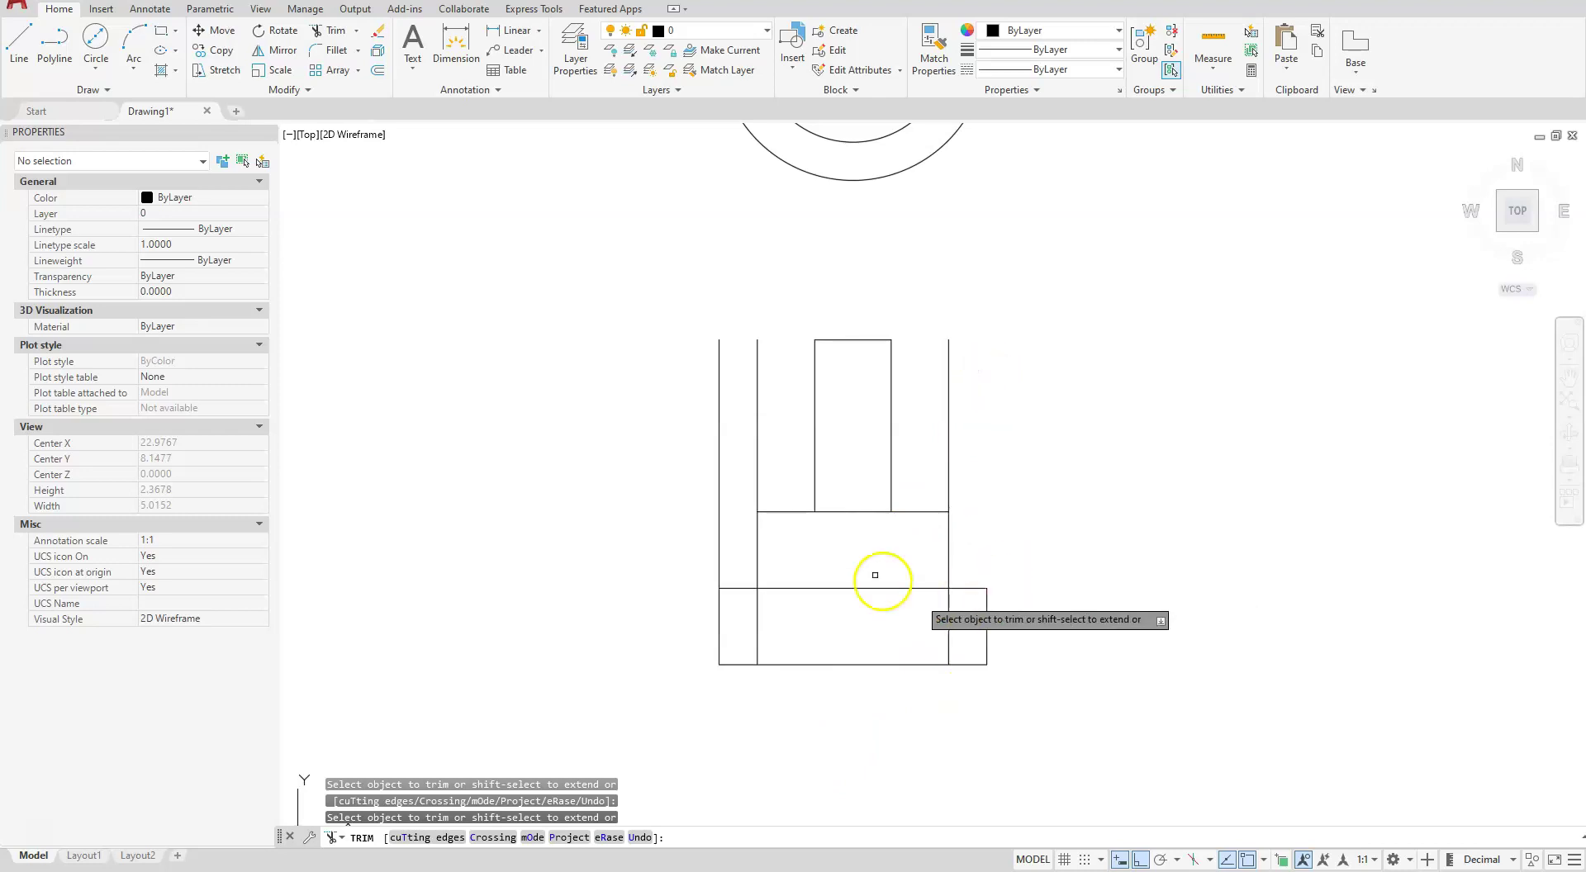
click(719, 347)
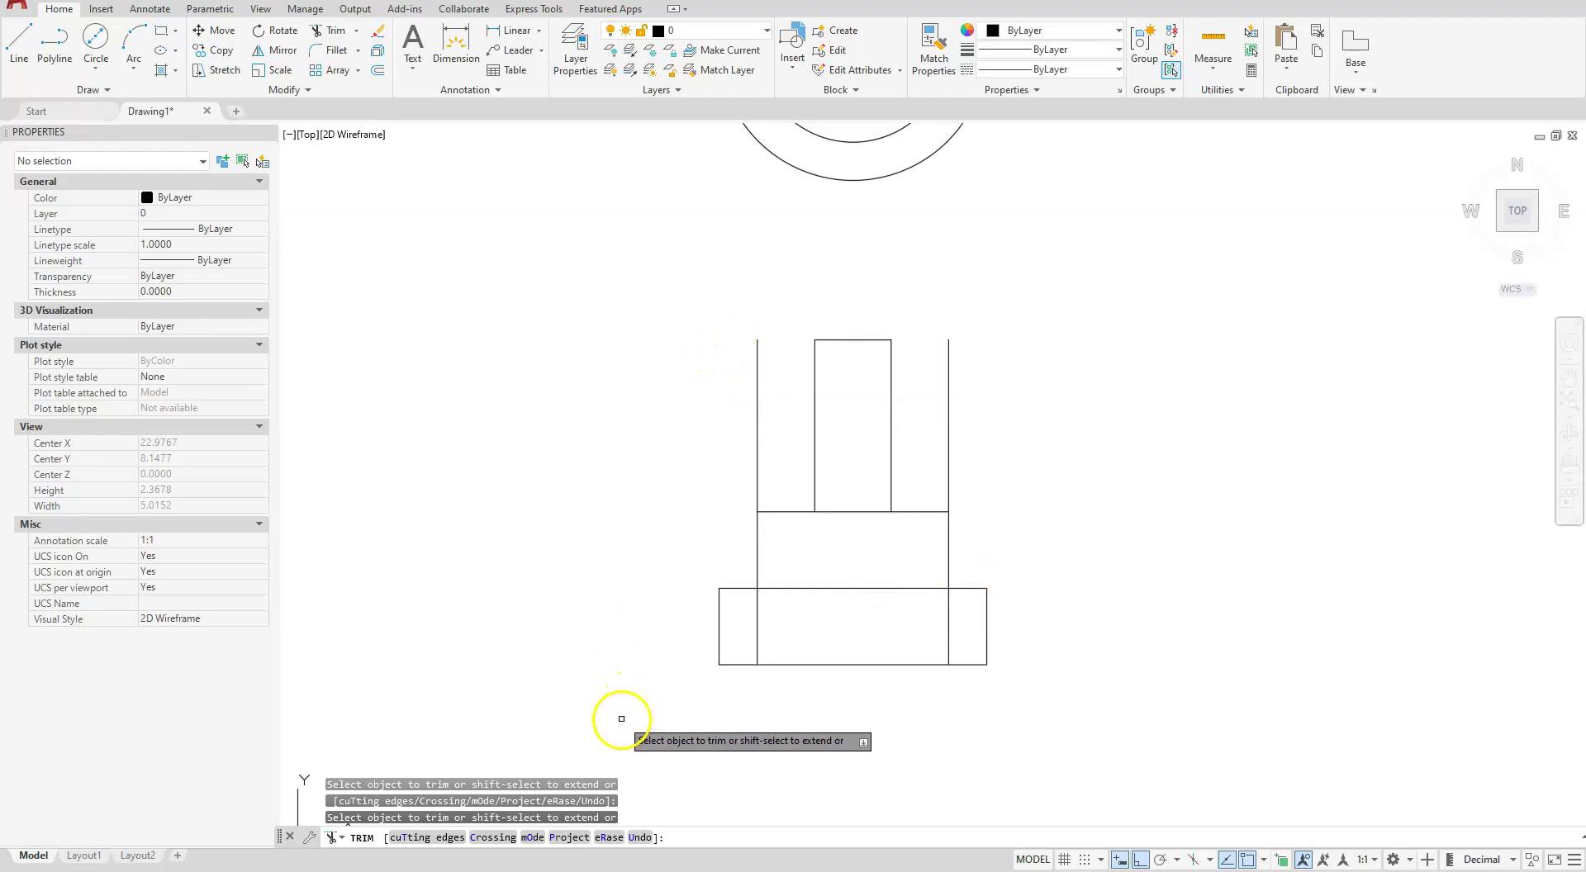
Trim the middle pair of verticals inside the base block and above the second horizontal line.
click(759, 640)
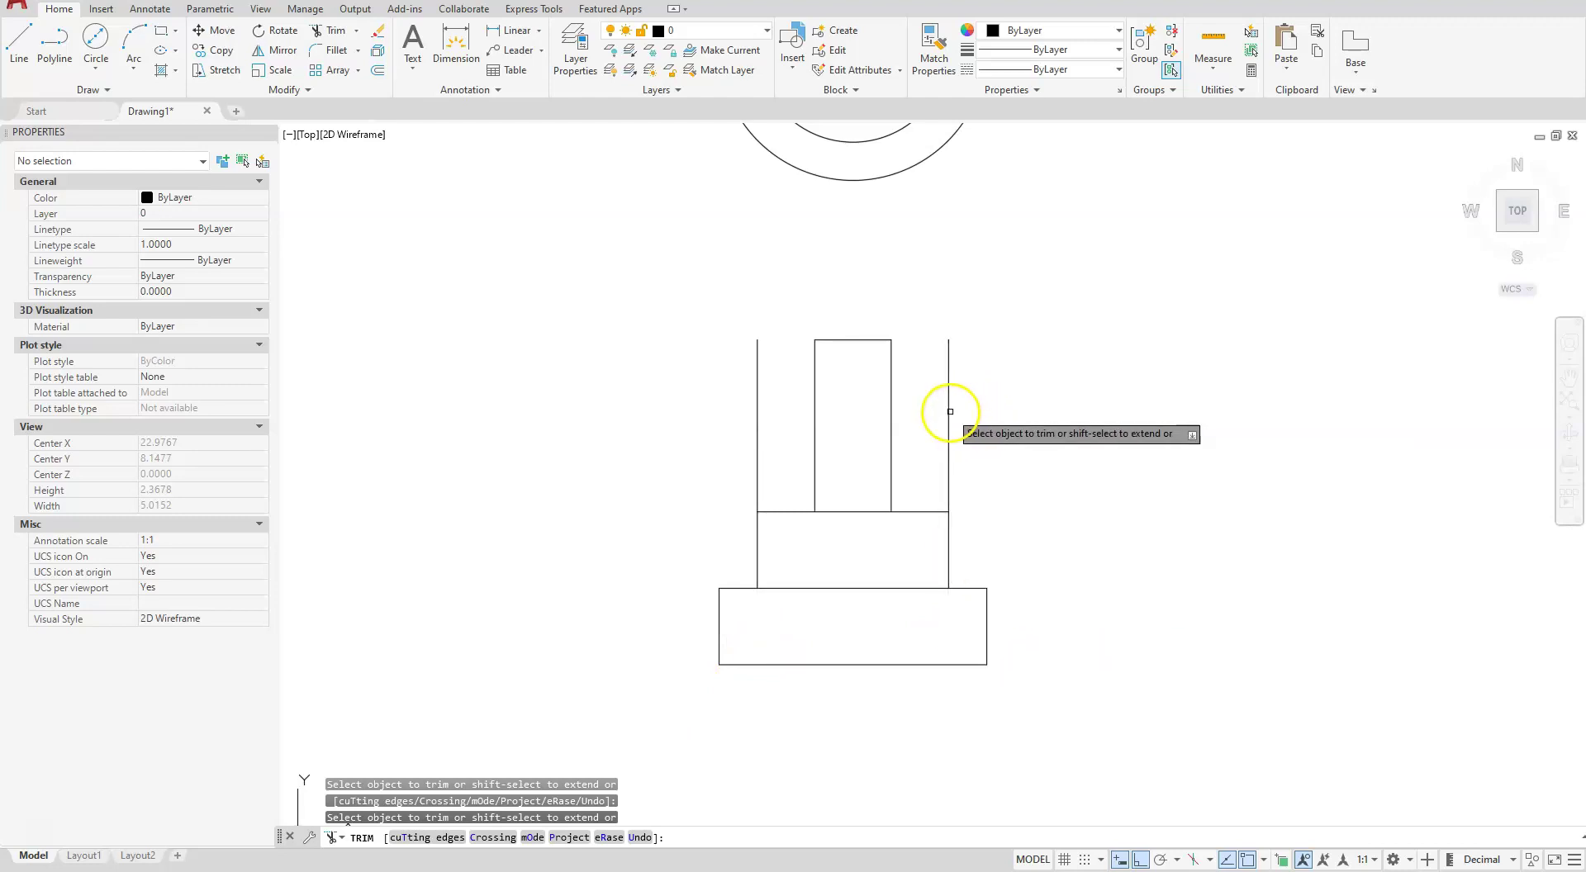
click(755, 425)
click(765, 423)
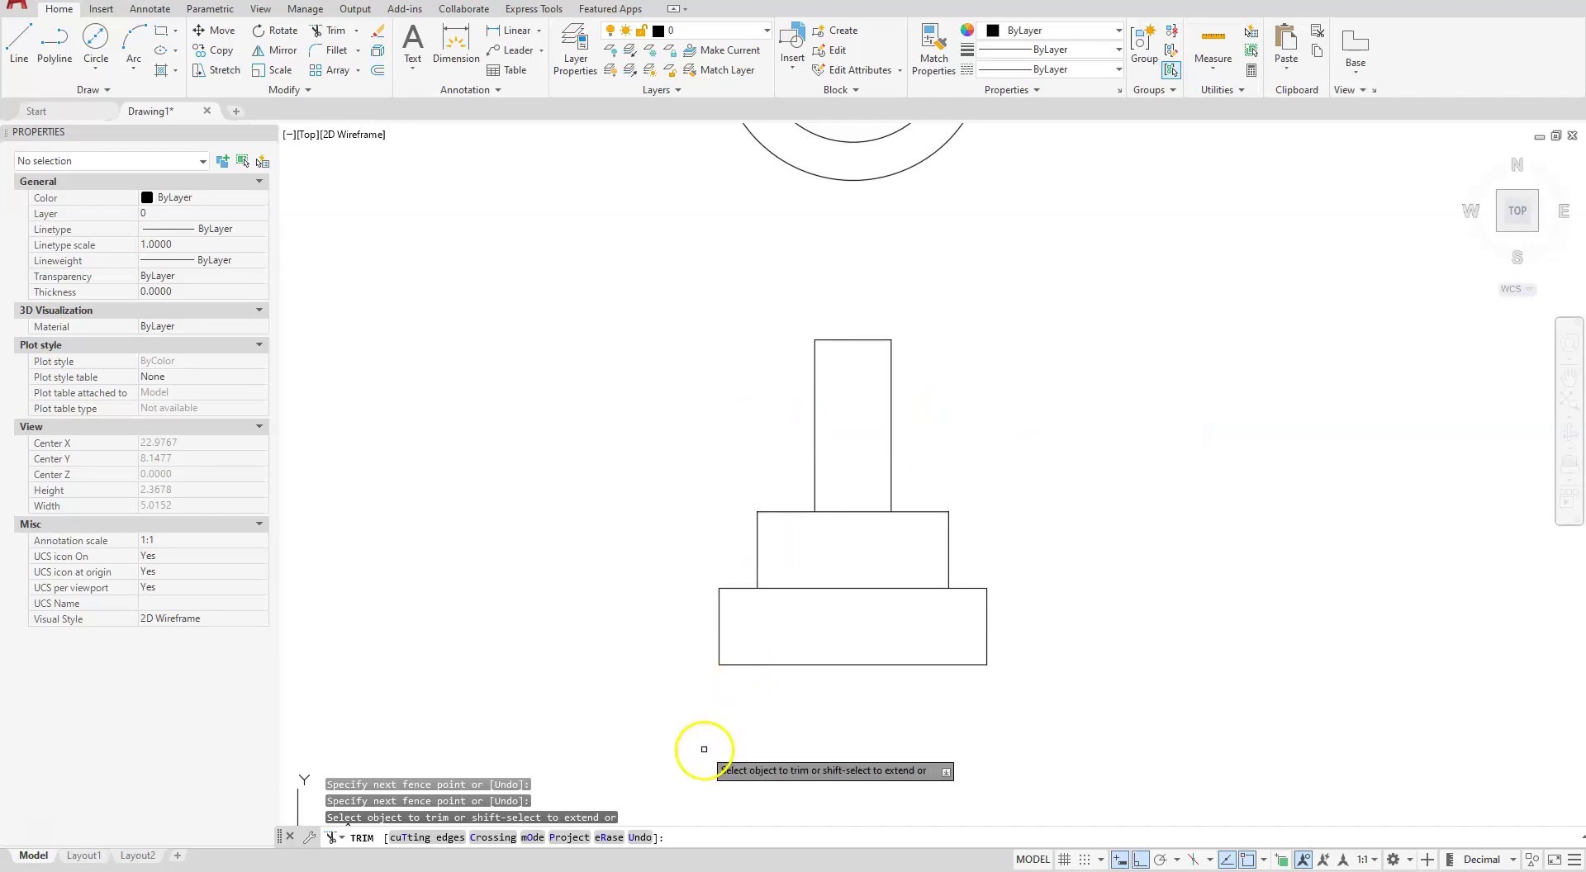
key(Escape)
key(Escape)
key(Escape)
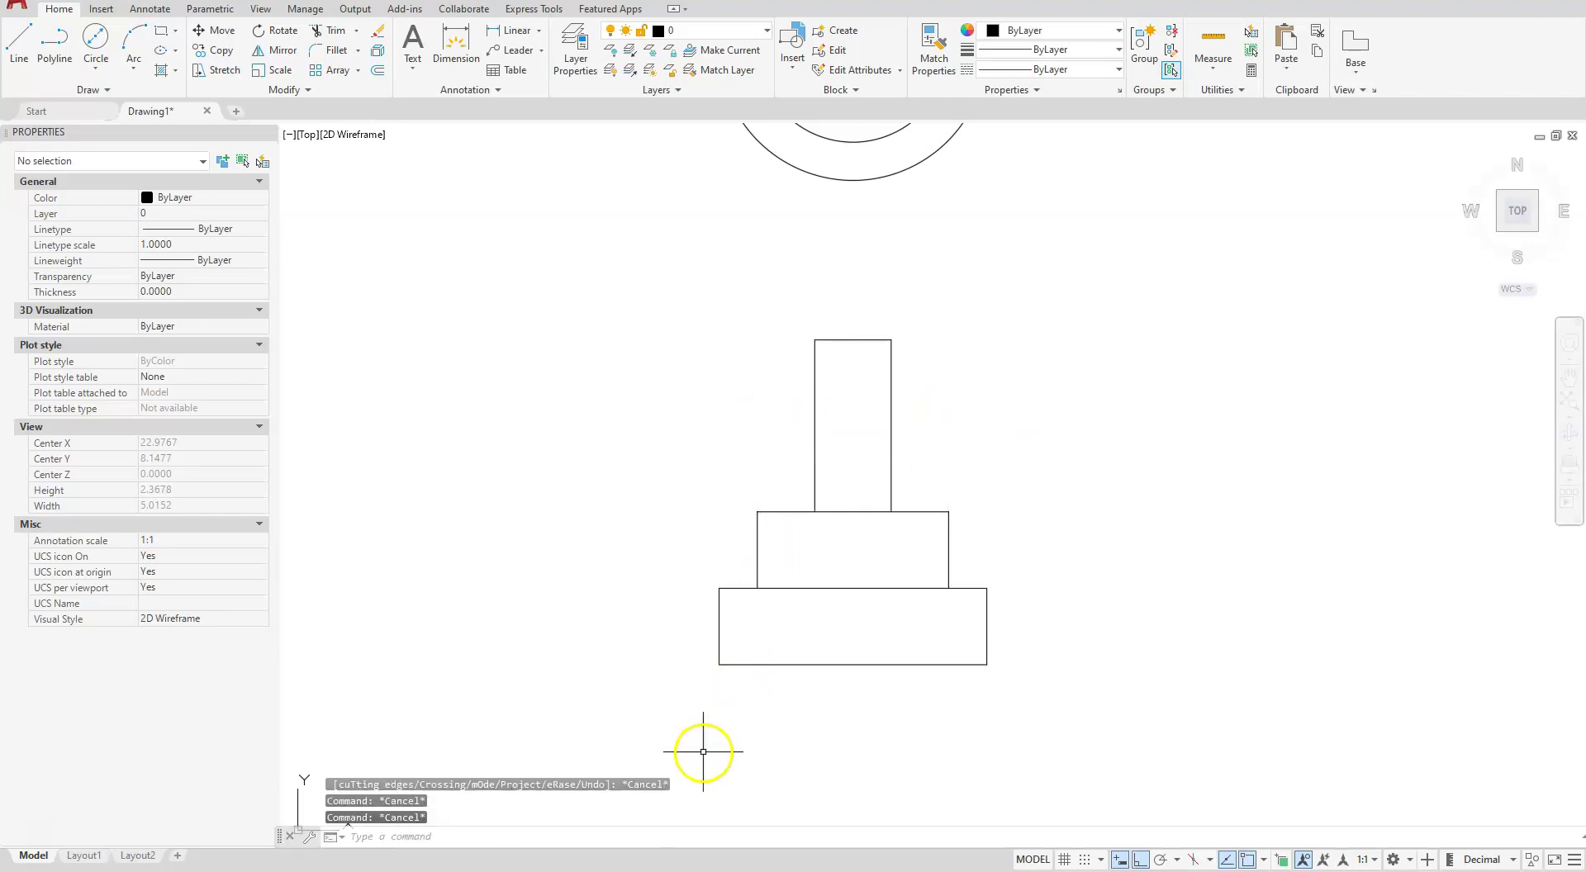
Draw a start-end-radius arc of radius .312 from the middle block's upper right corner to the base's upper right corner.
scroll(988, 547, up, 4)
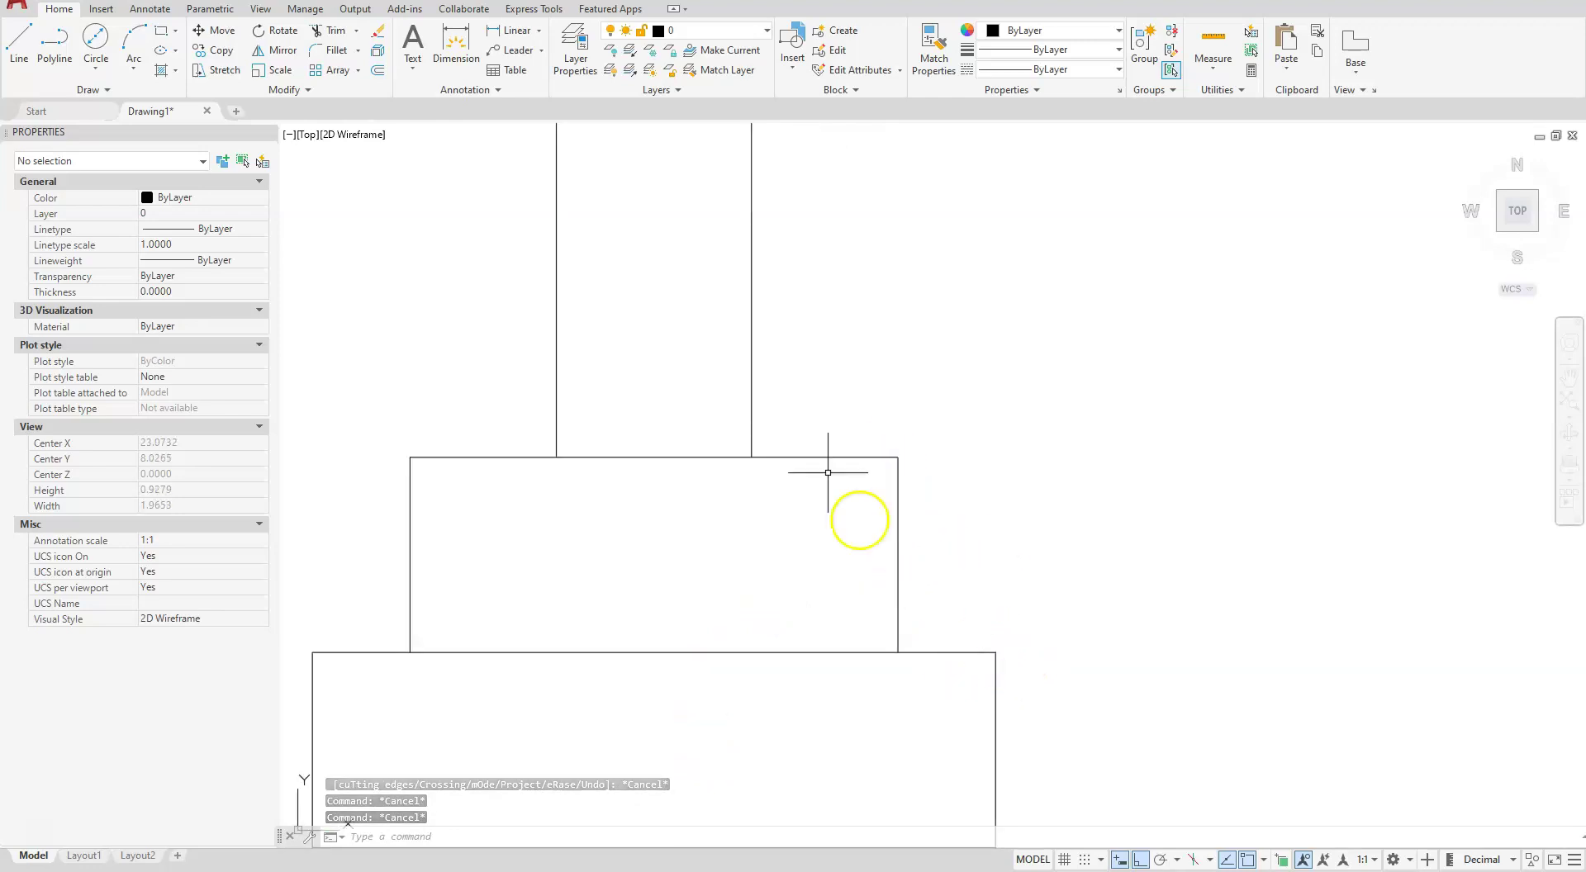
click(147, 64)
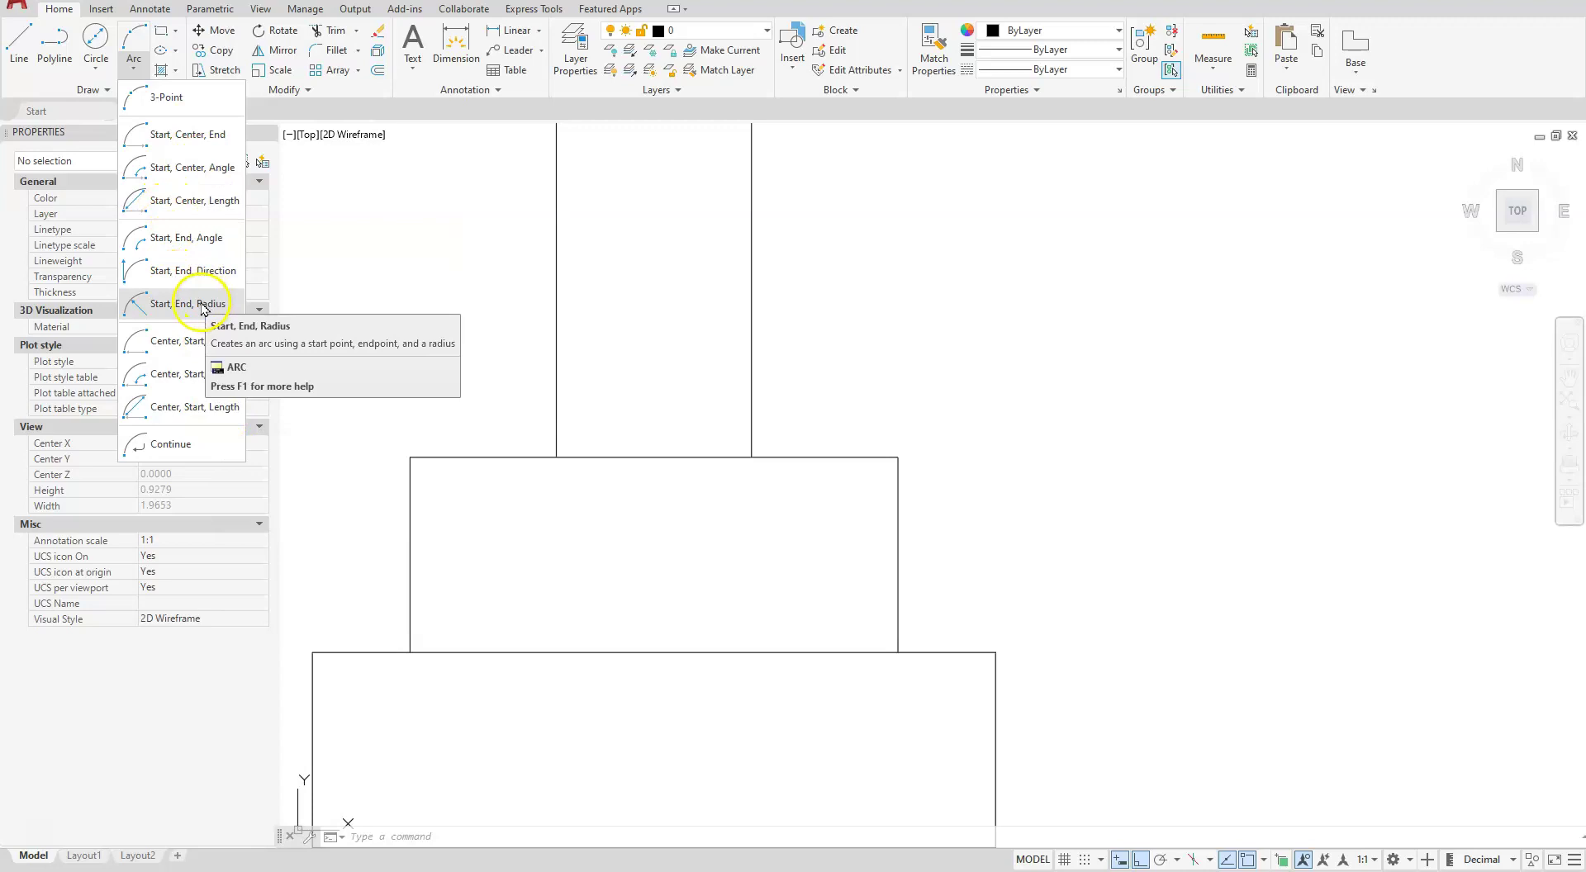
click(189, 311)
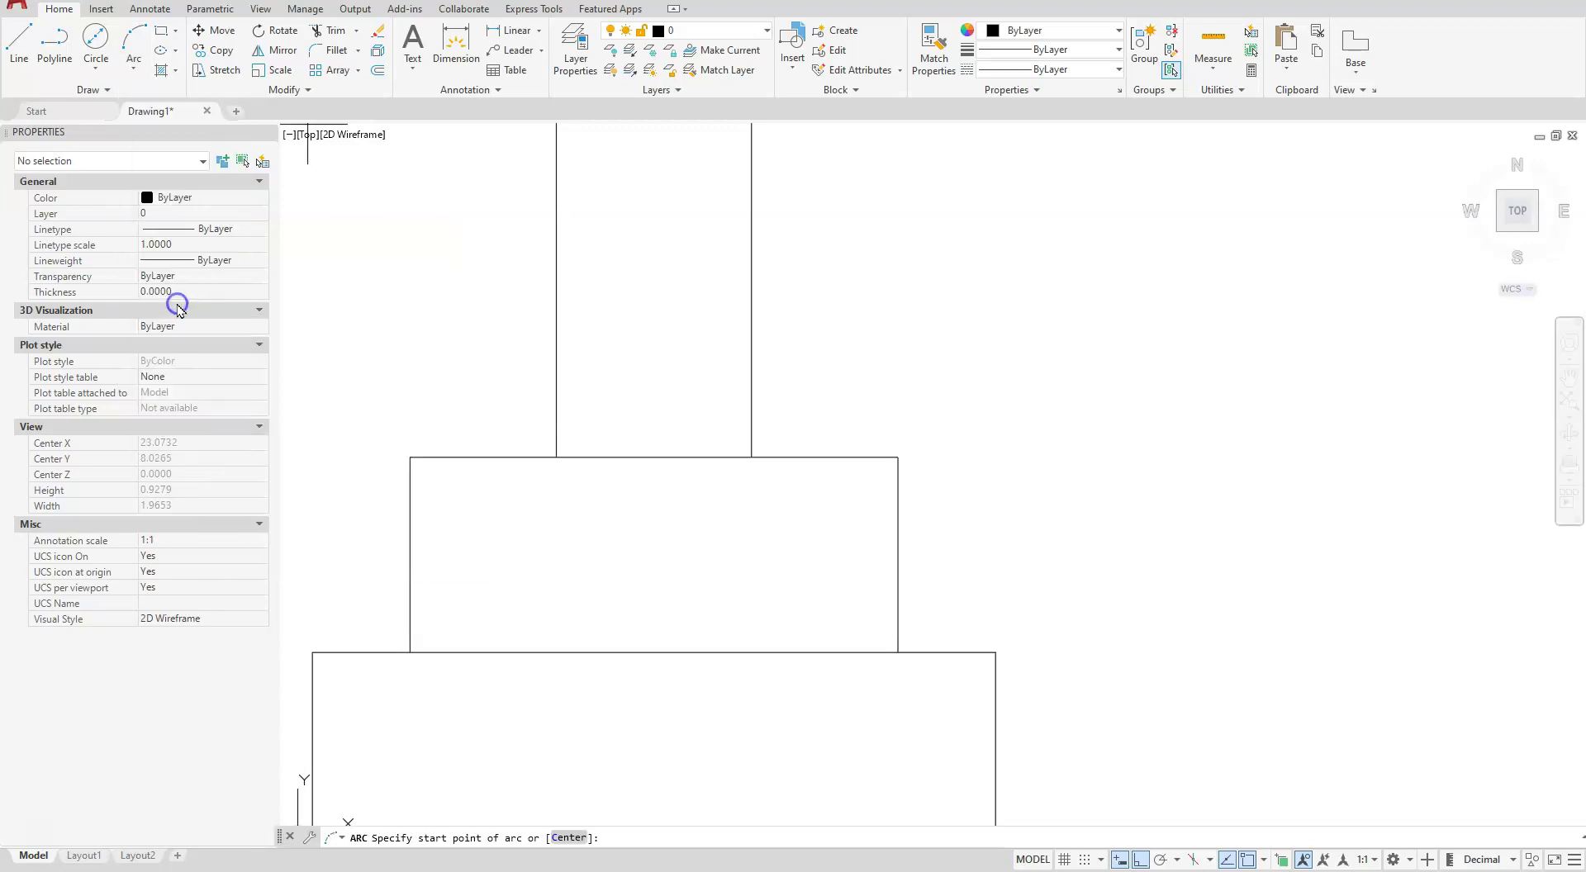
click(899, 457)
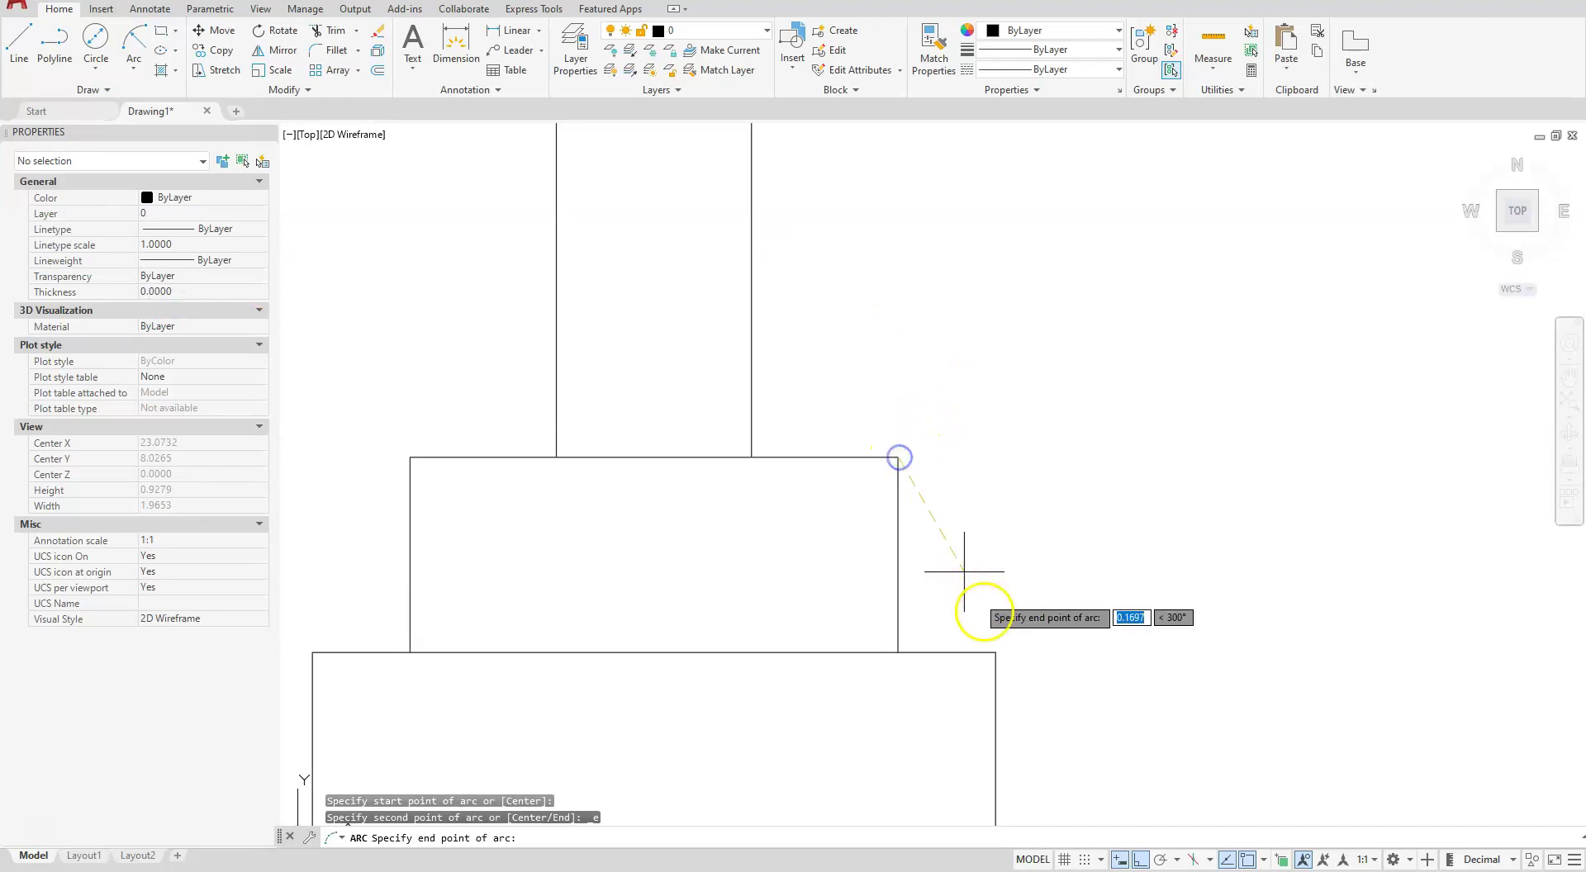
click(996, 652)
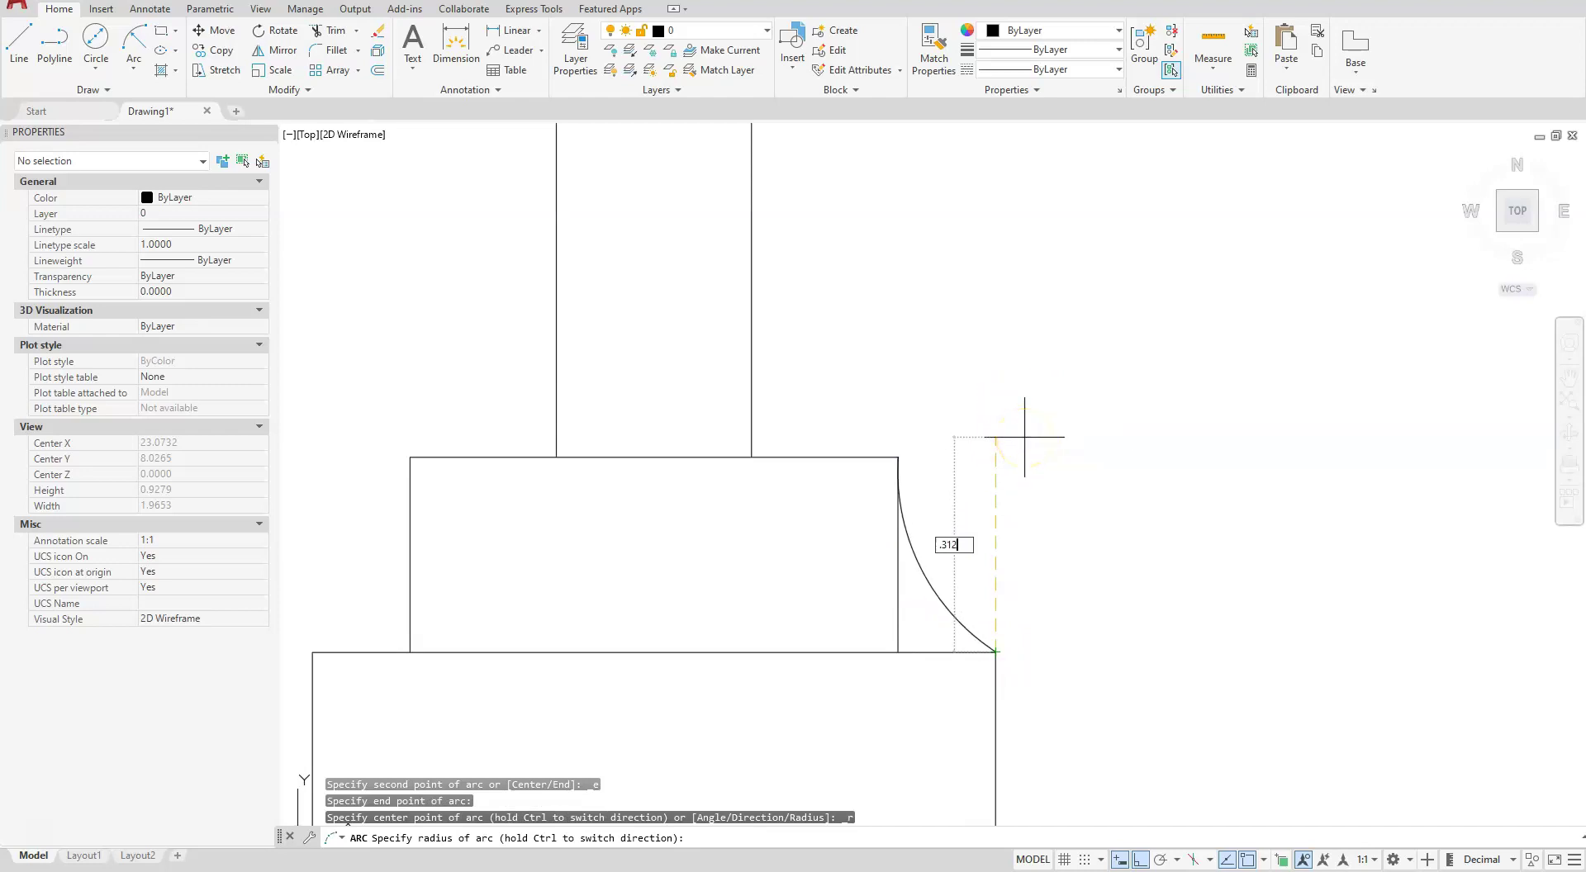
key(Return)
Draw a matching .312 radius arc from the base's upper left corner to the middle block's upper left corner.
middle_drag(1279, 417, 1504, 380)
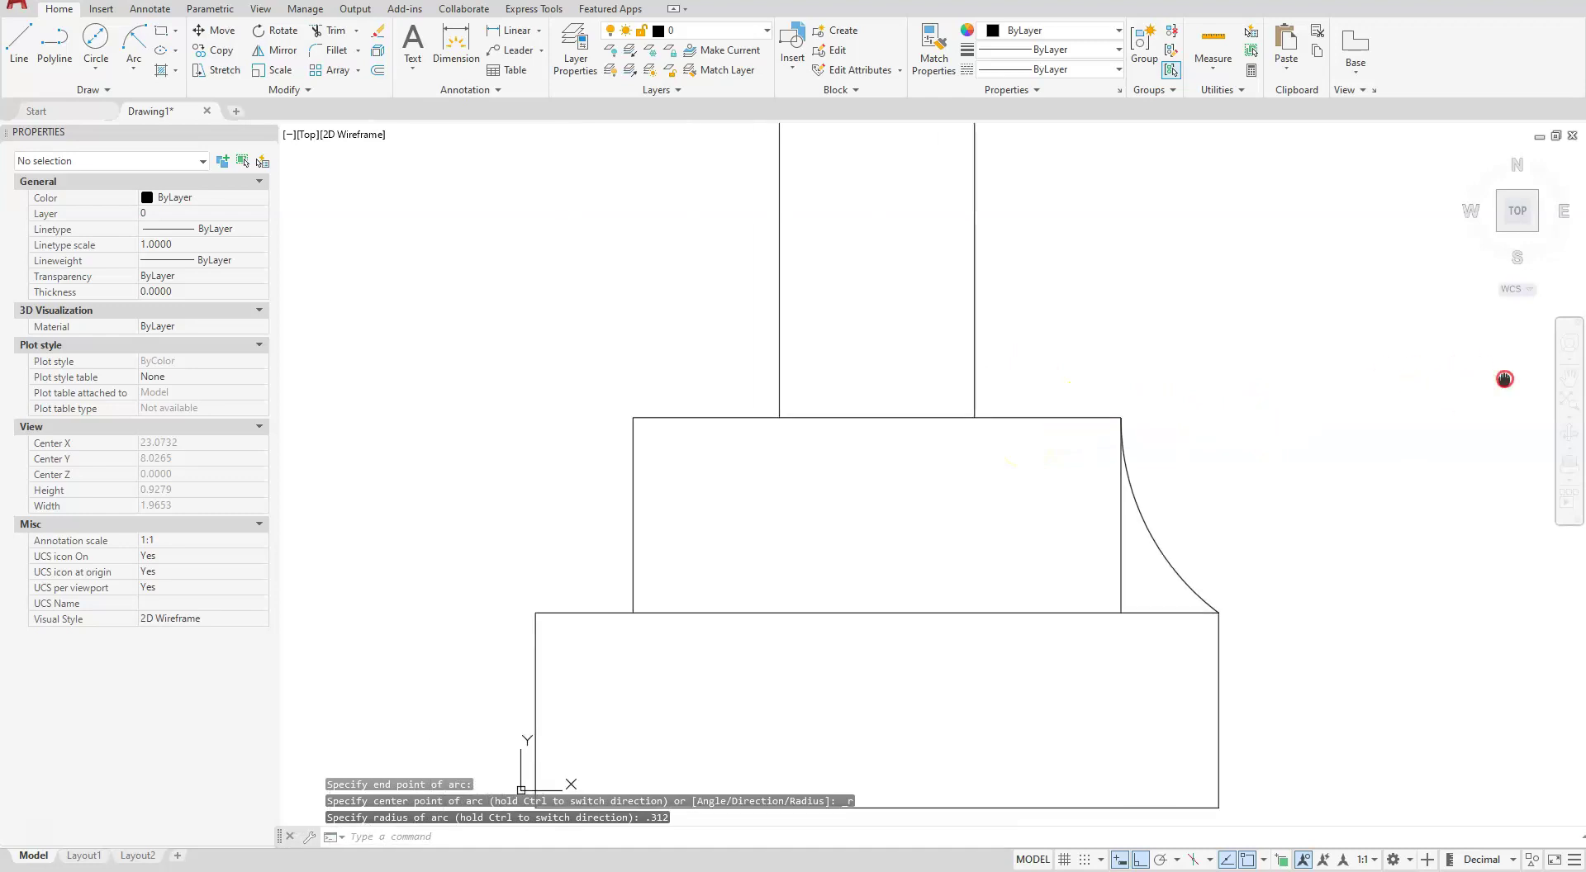
click(132, 38)
click(536, 614)
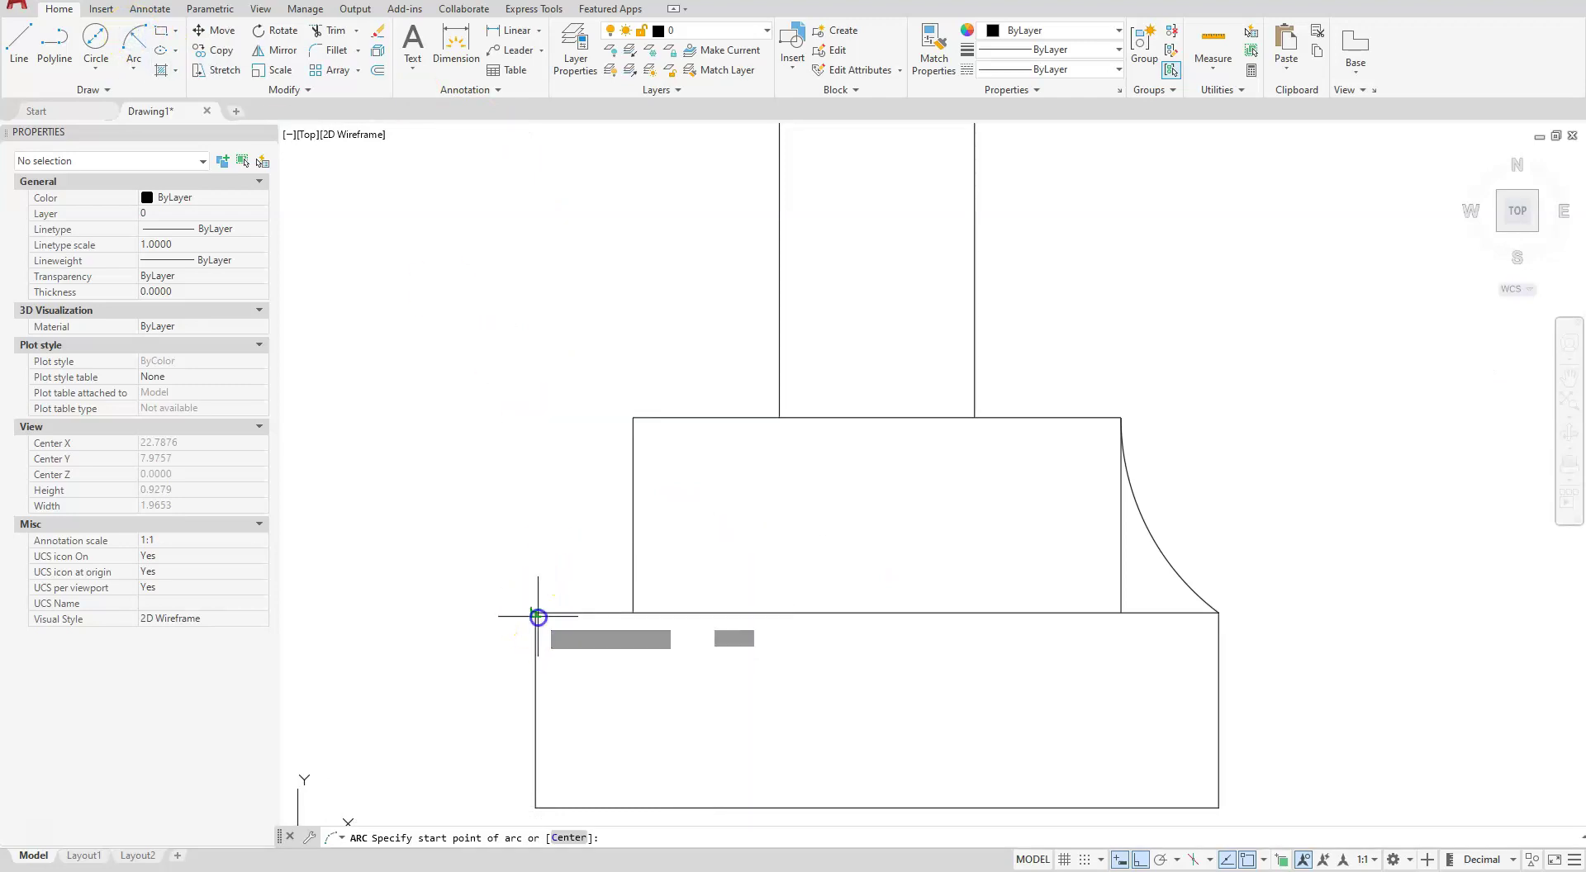
click(632, 418)
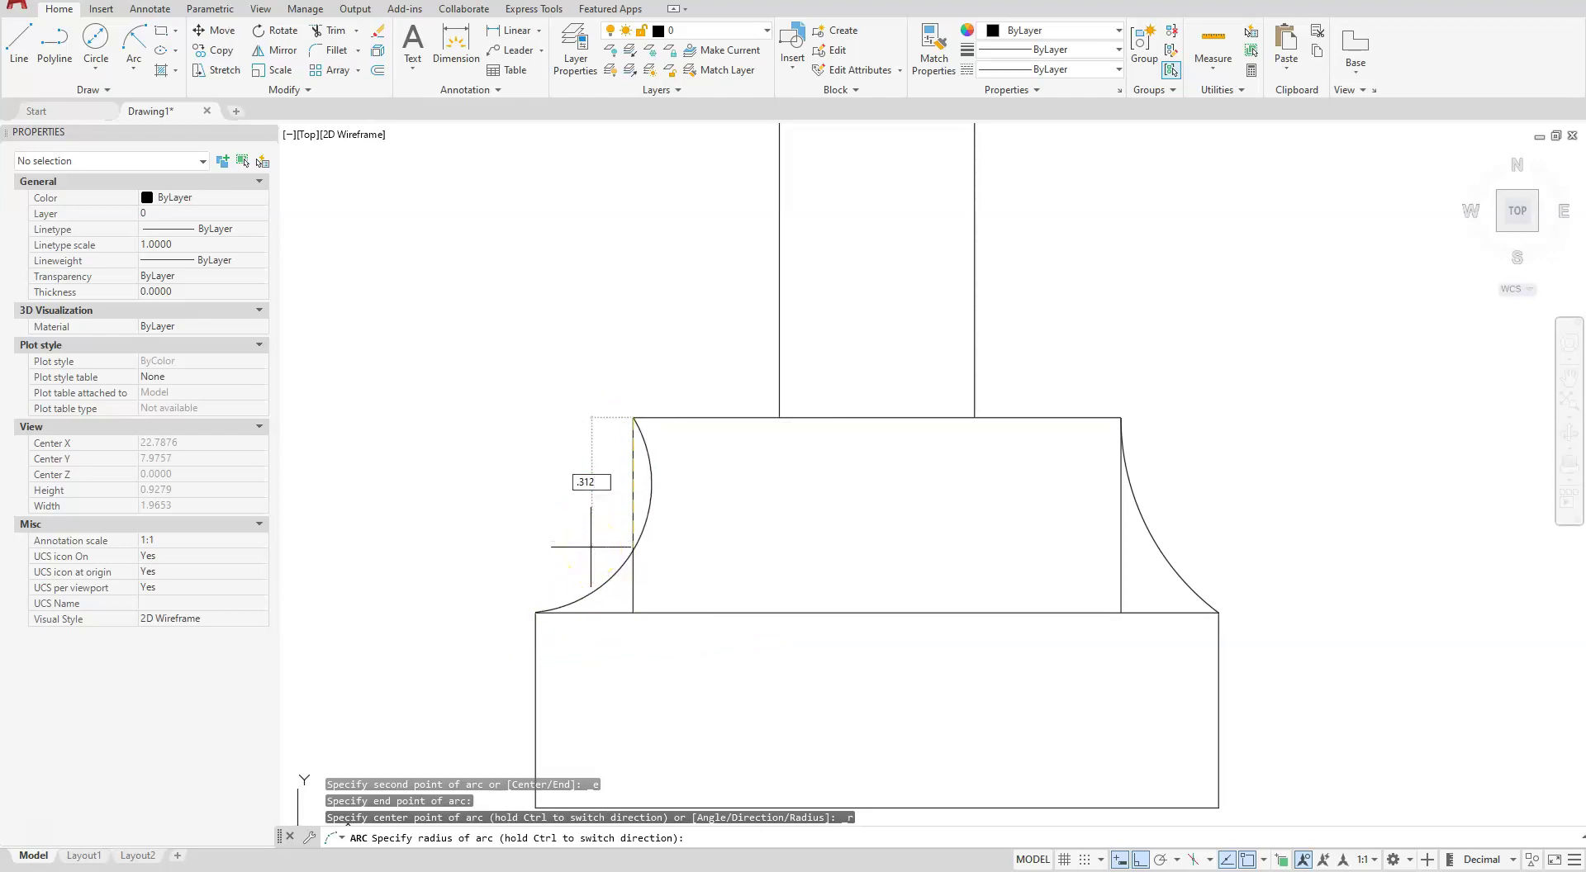
key(Return)
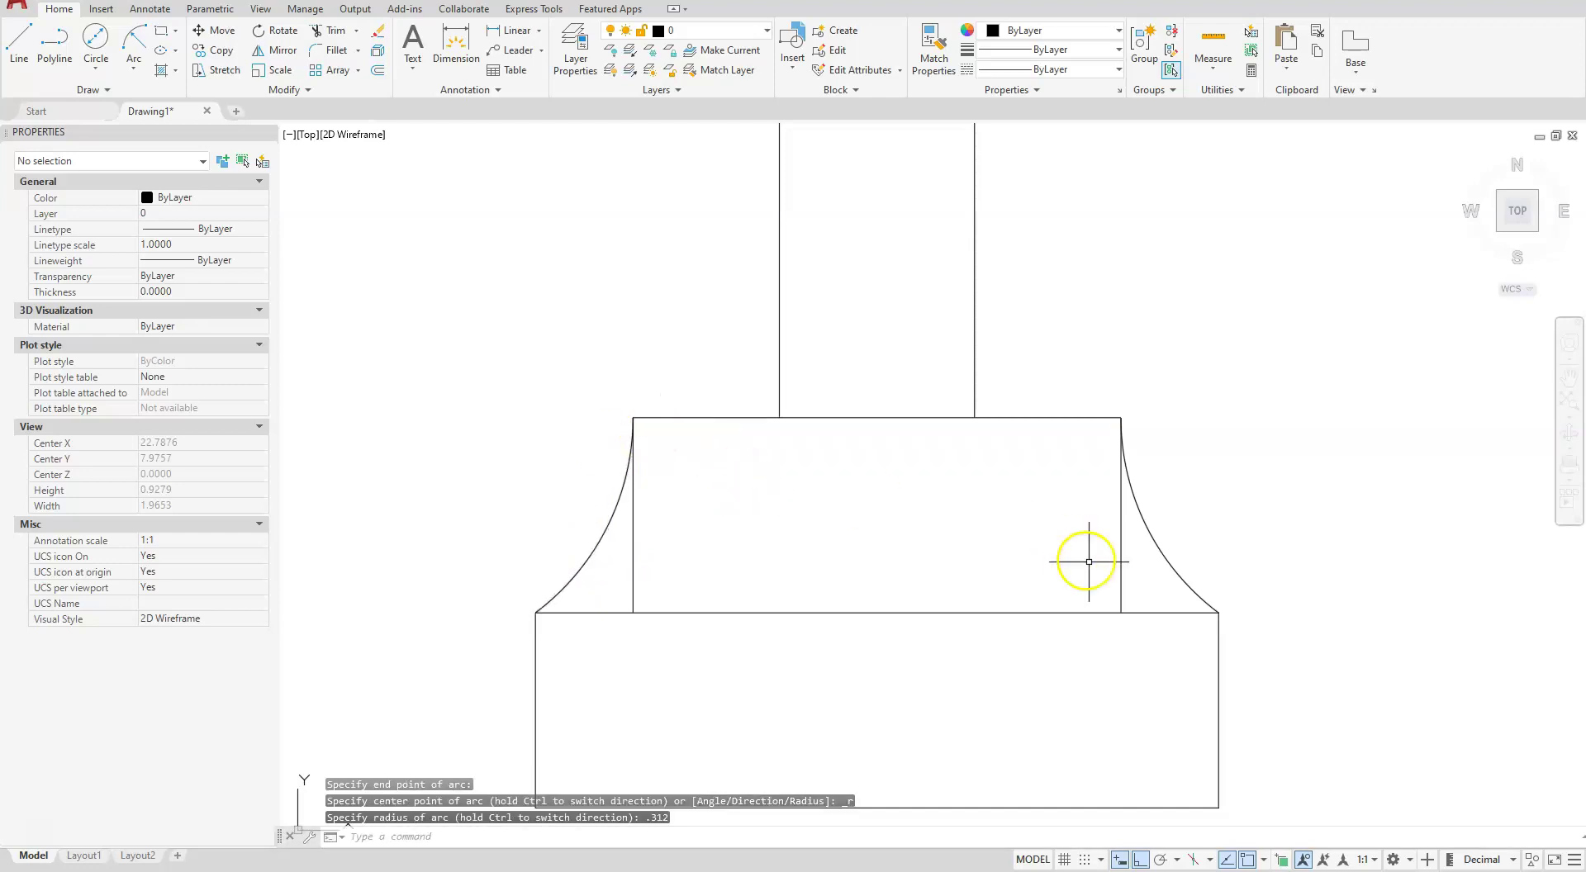
Erase the middle block's two straight vertical sides between the arcs of the front view.
click(1152, 579)
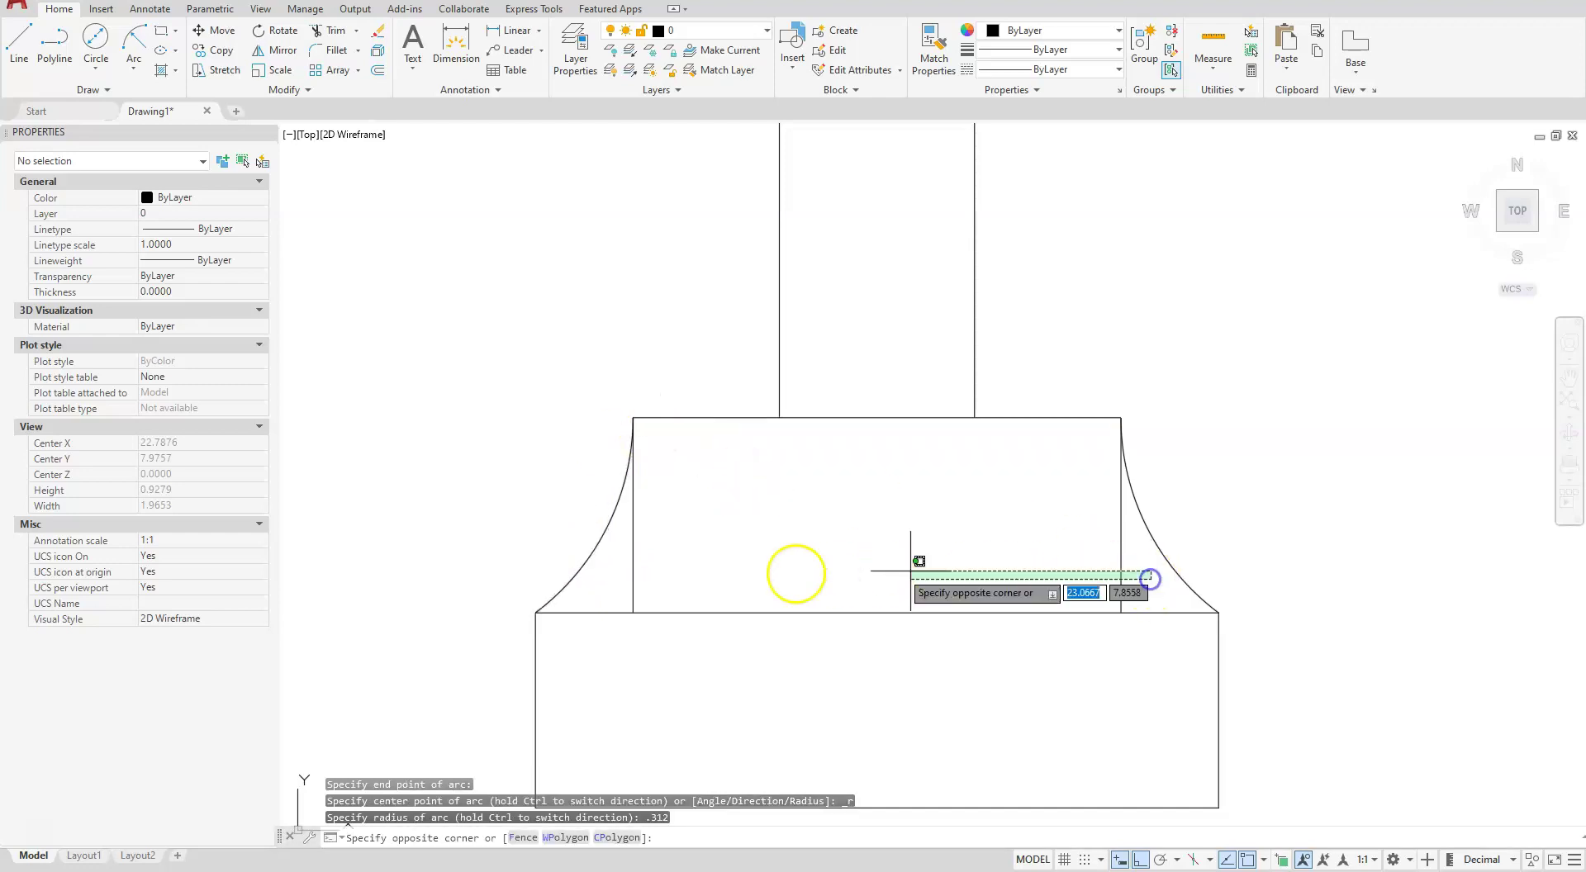
click(605, 580)
key(Delete)
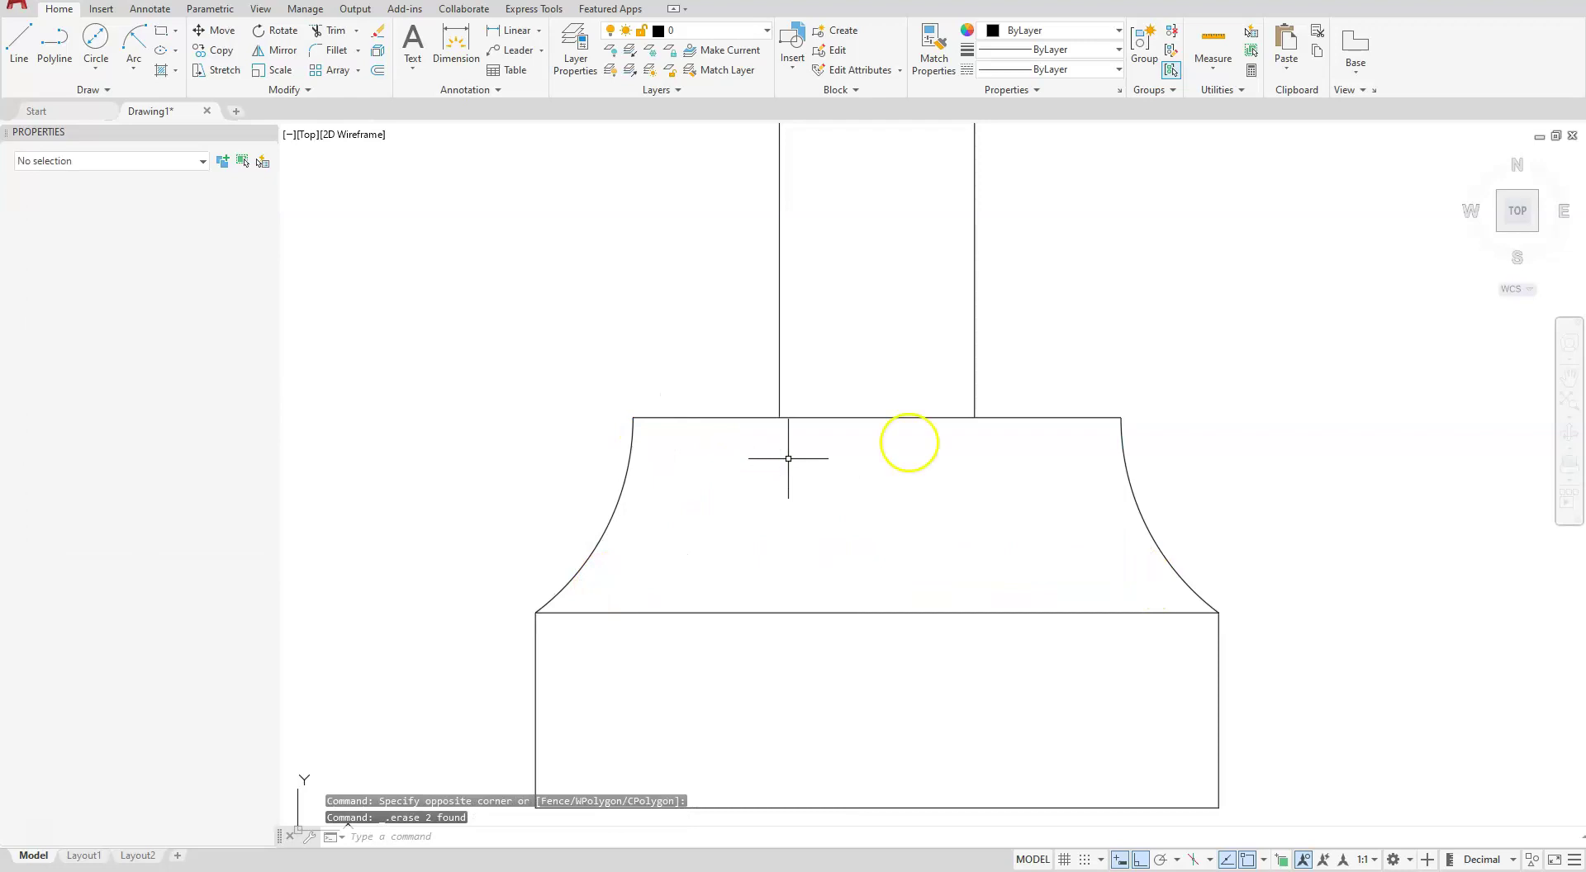
Chamfer the base block's two lower corners in one multiple chamfer with both distances set to .06.
scroll(1107, 521, down, 5)
scroll(1061, 570, up, 3)
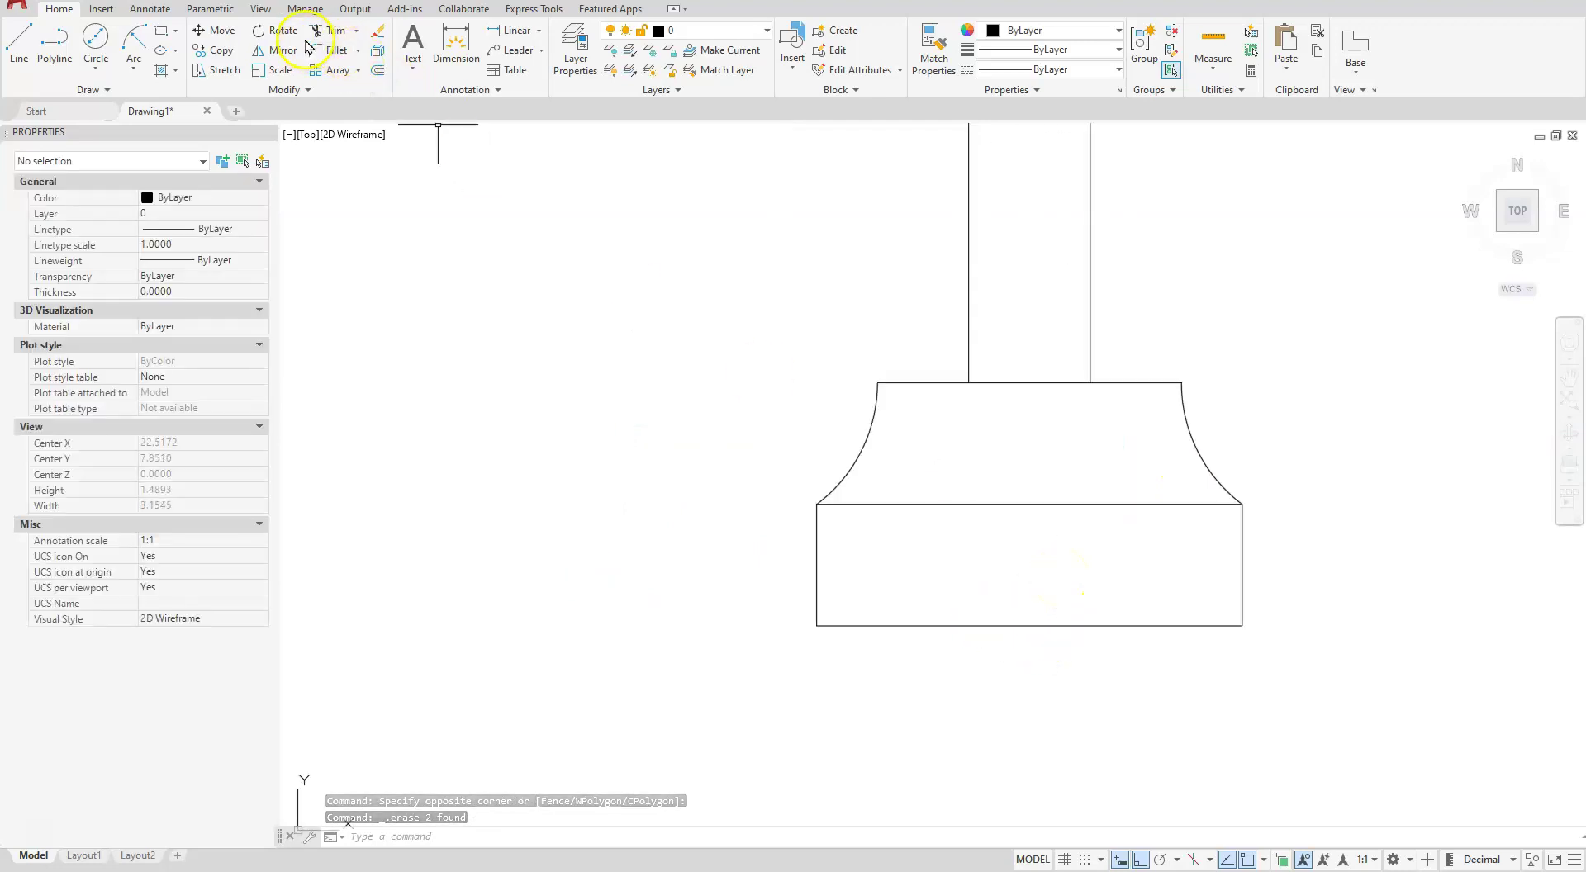
click(357, 50)
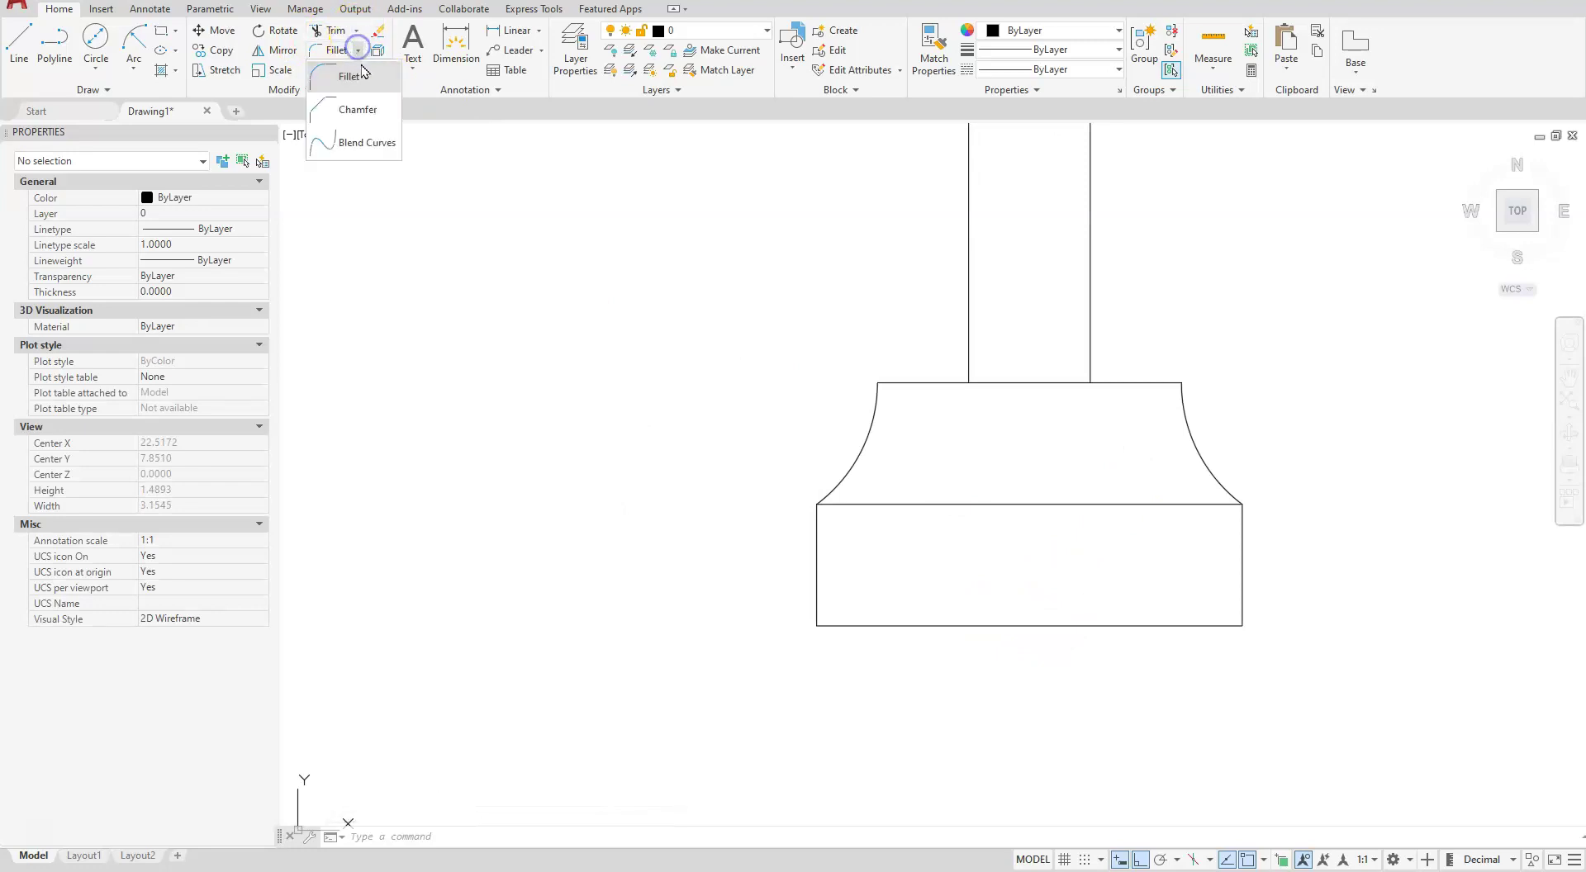
click(358, 109)
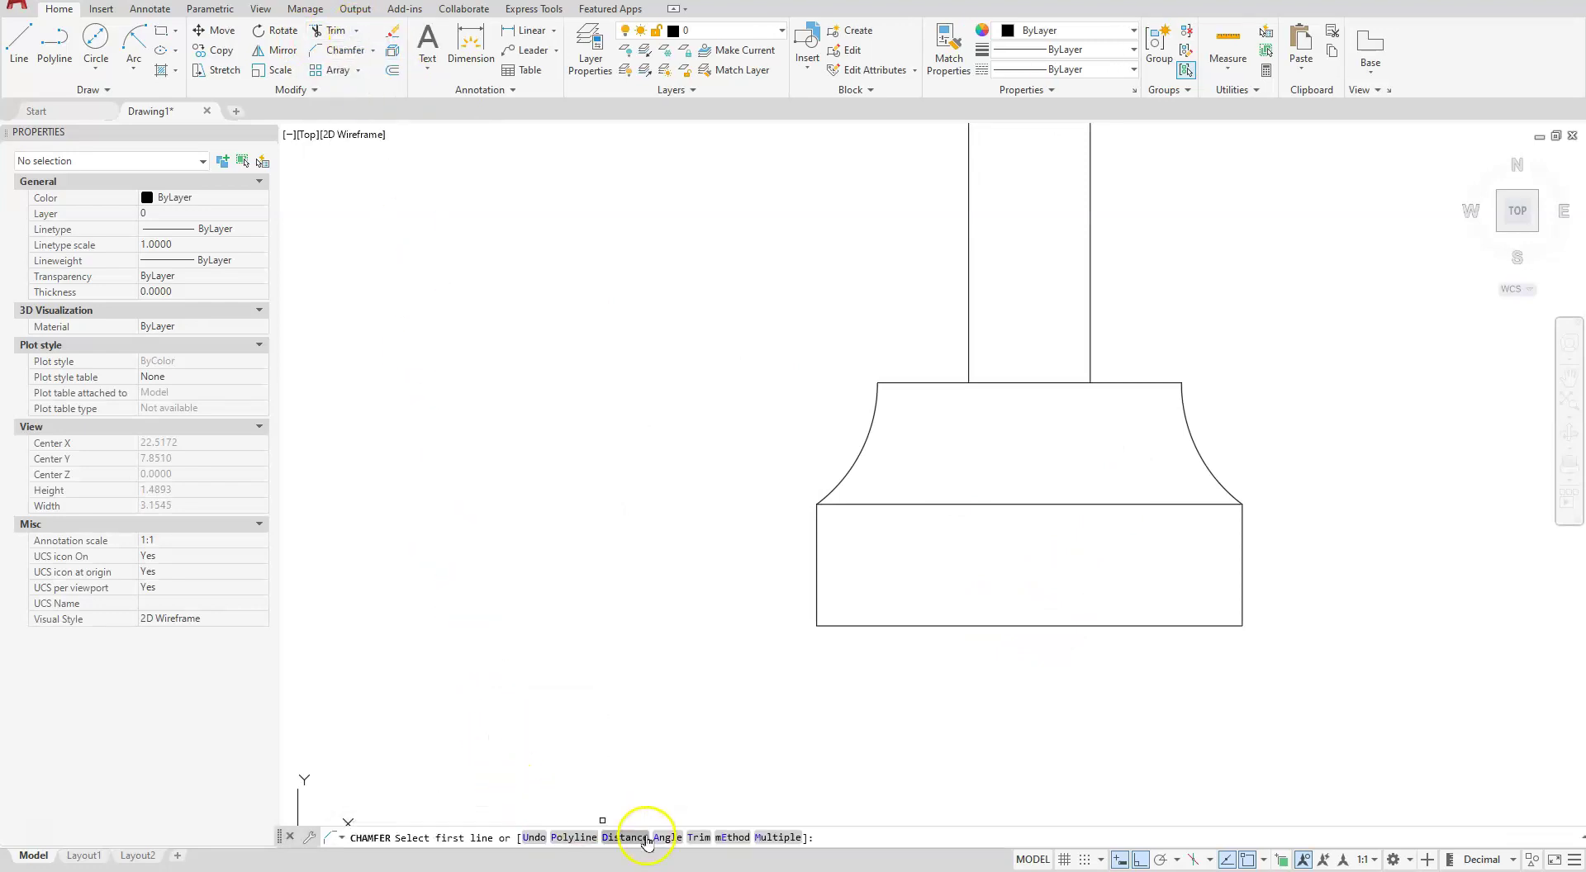
click(630, 838)
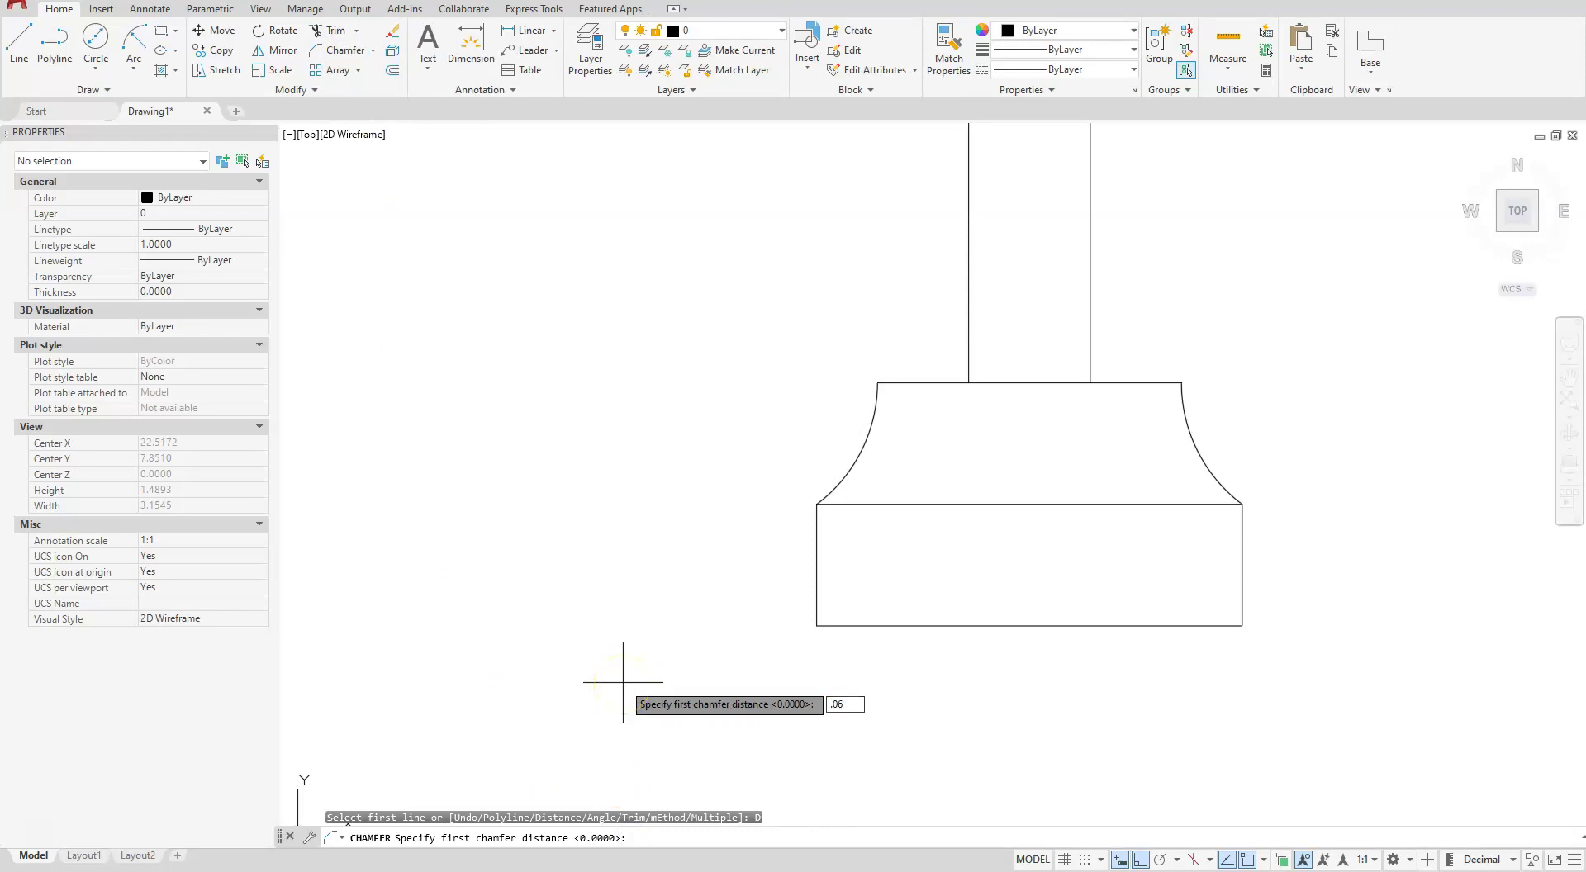
text(.06)
key(Return)
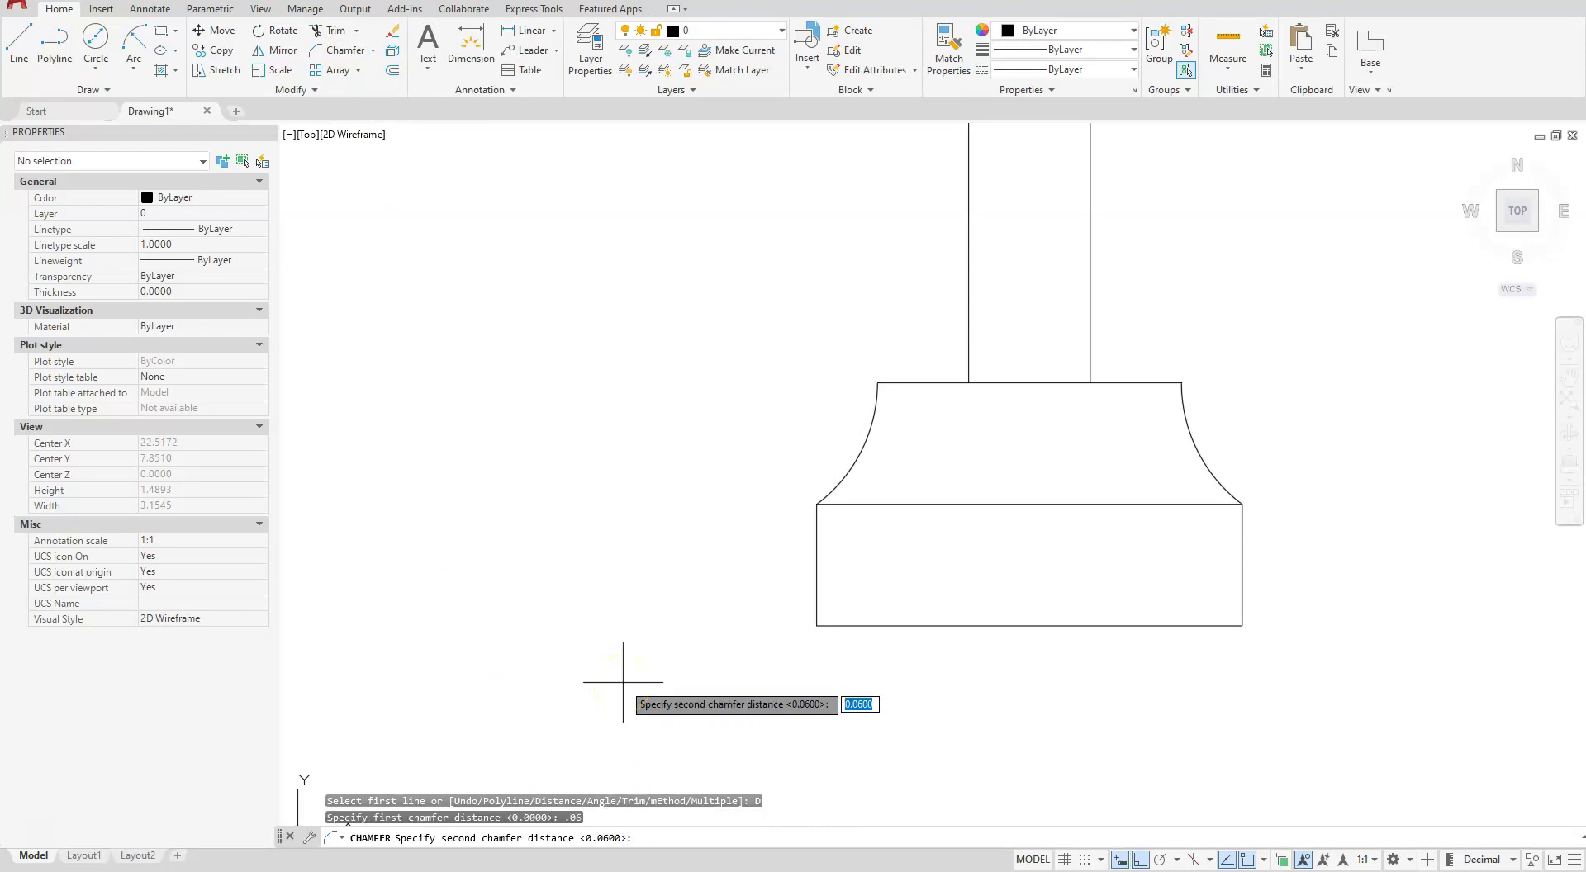
key(Return)
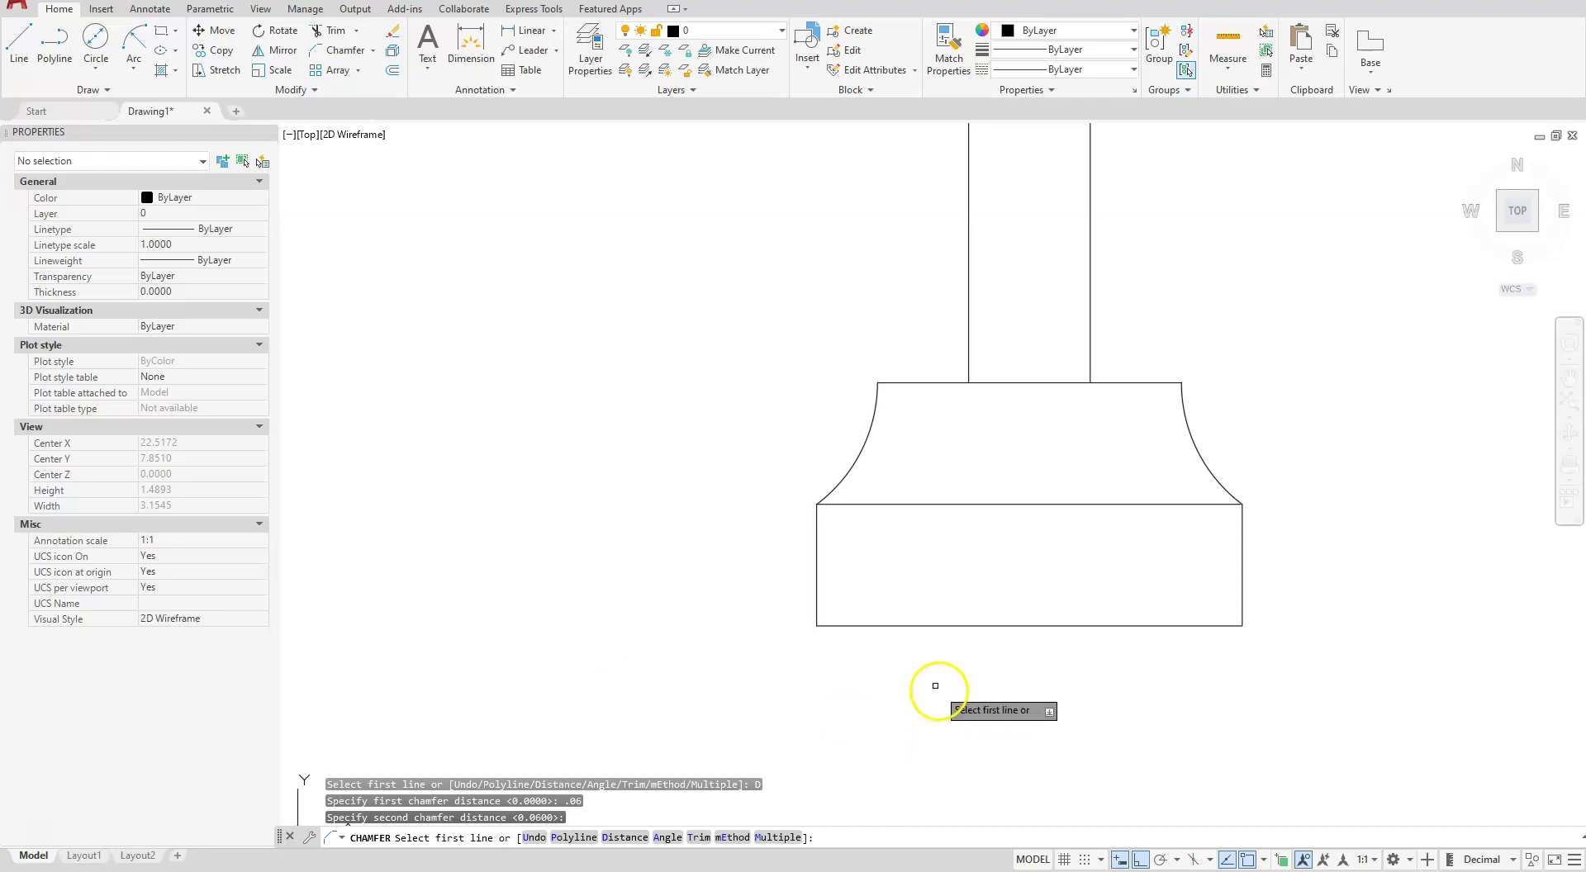
click(767, 838)
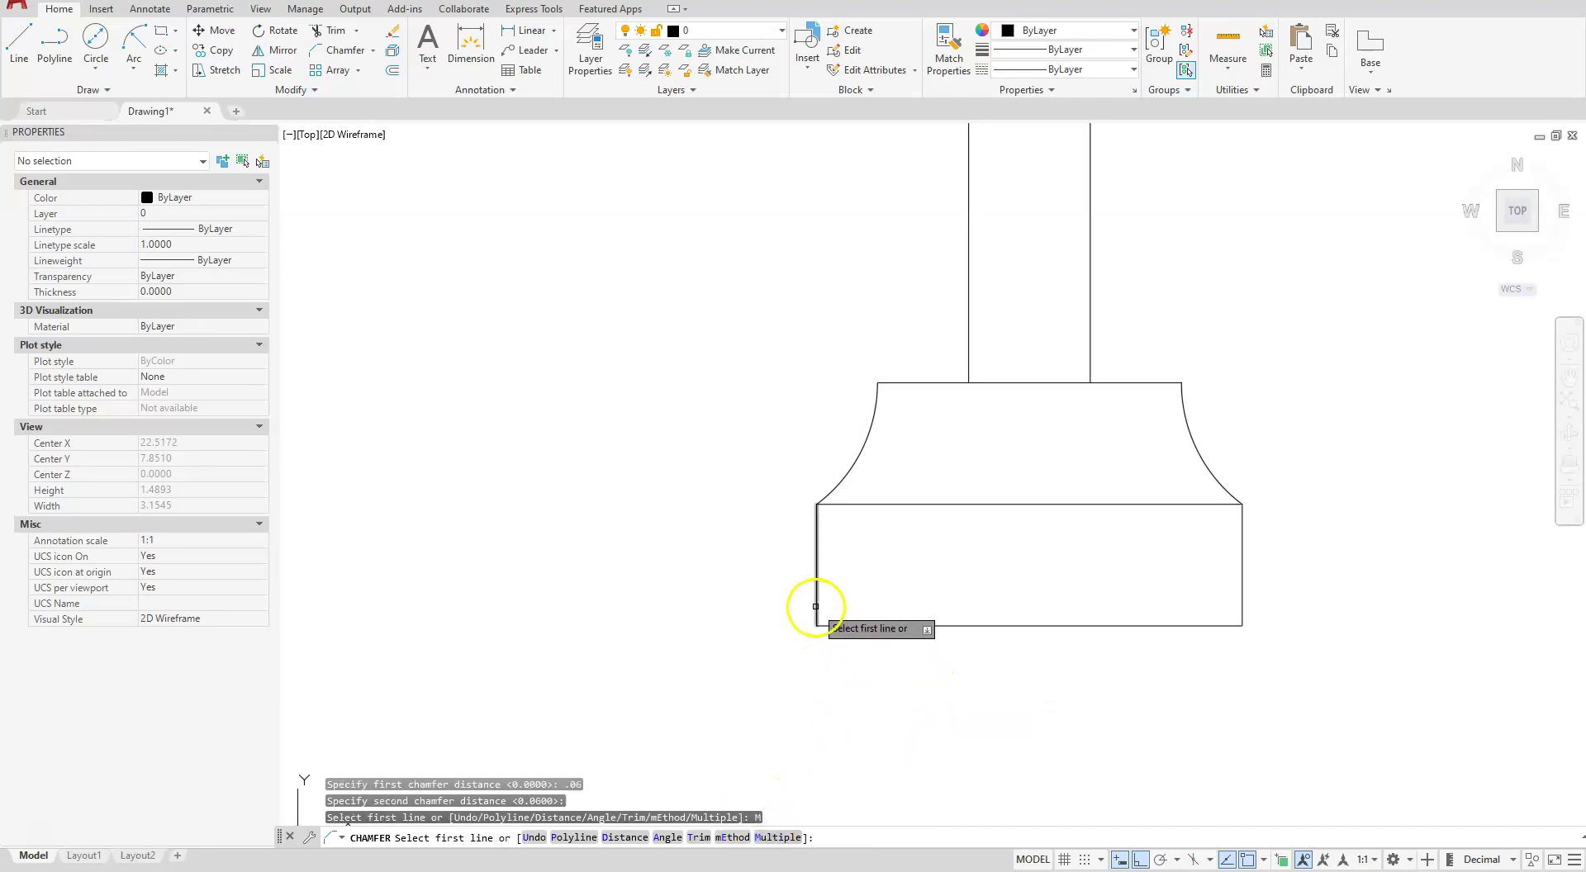
click(816, 607)
click(1037, 625)
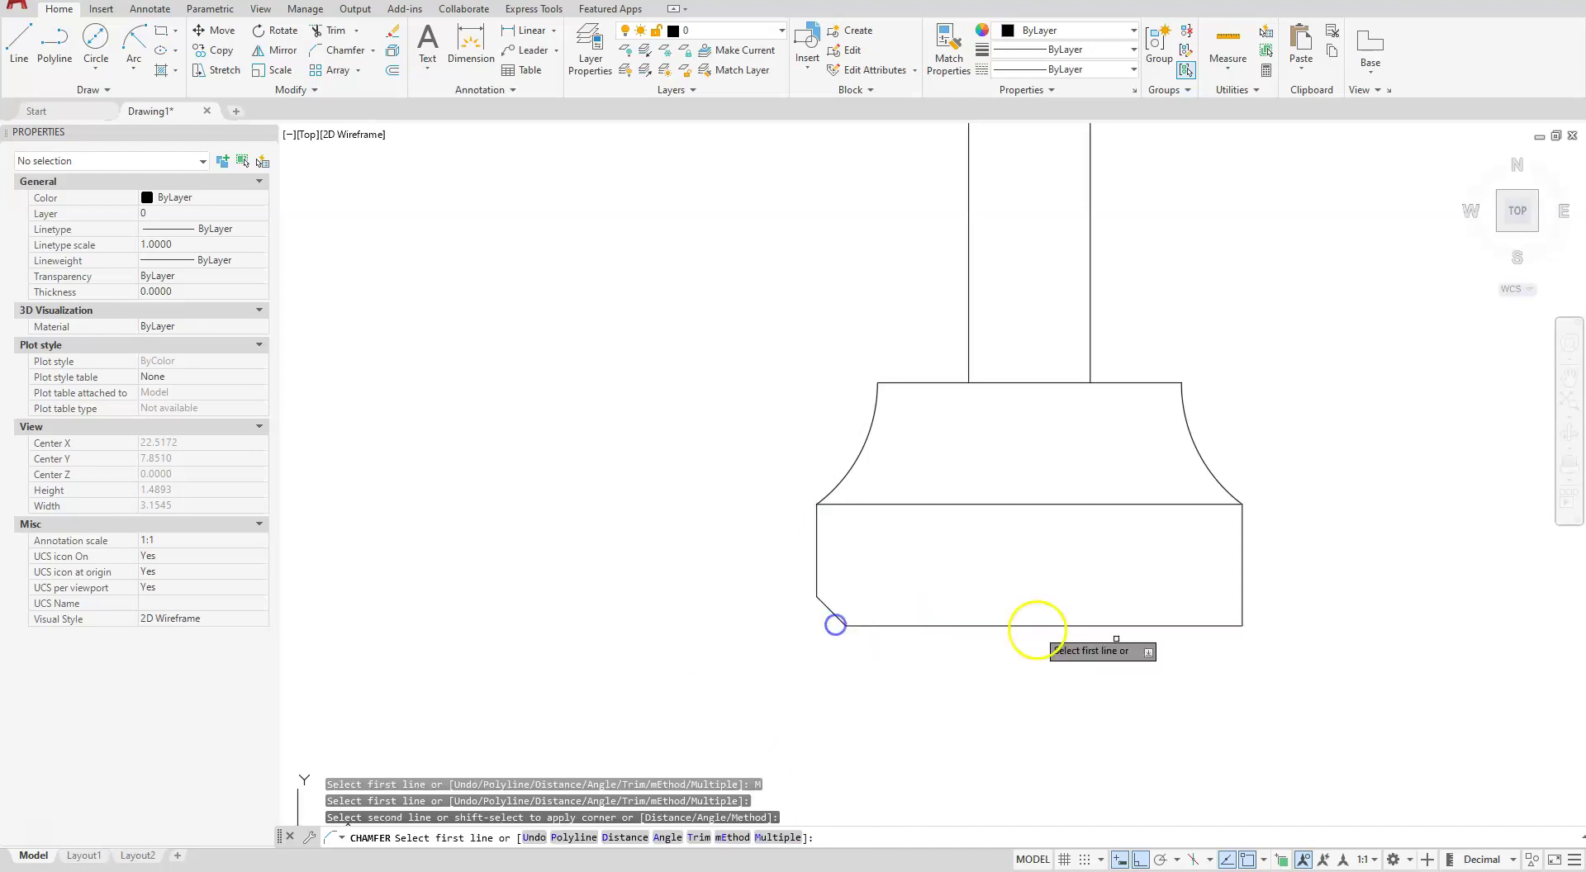
click(1211, 627)
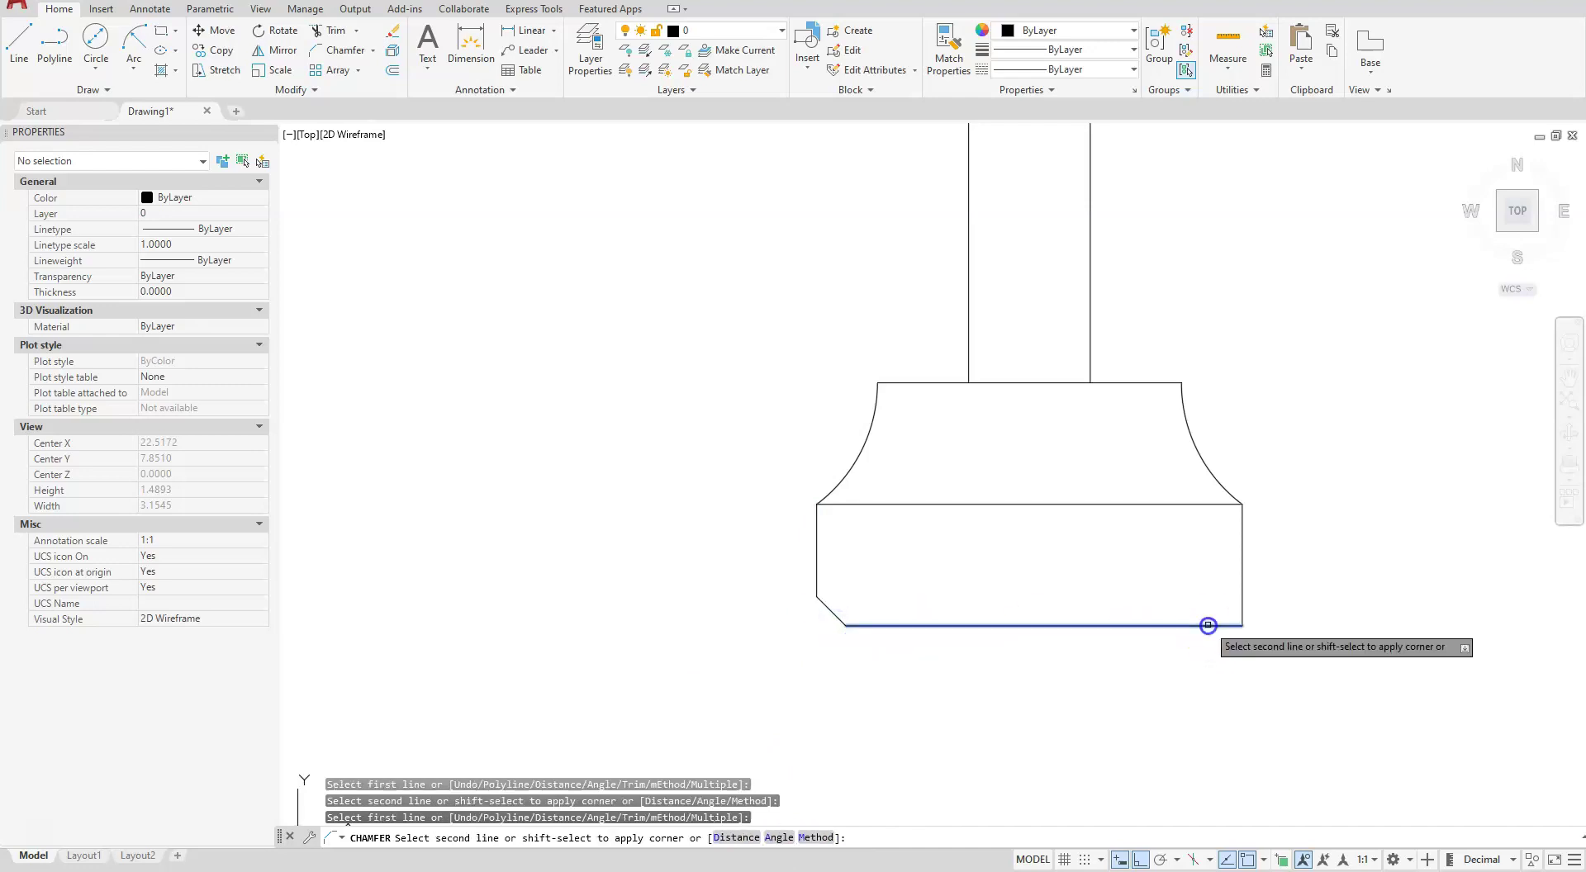
click(1244, 592)
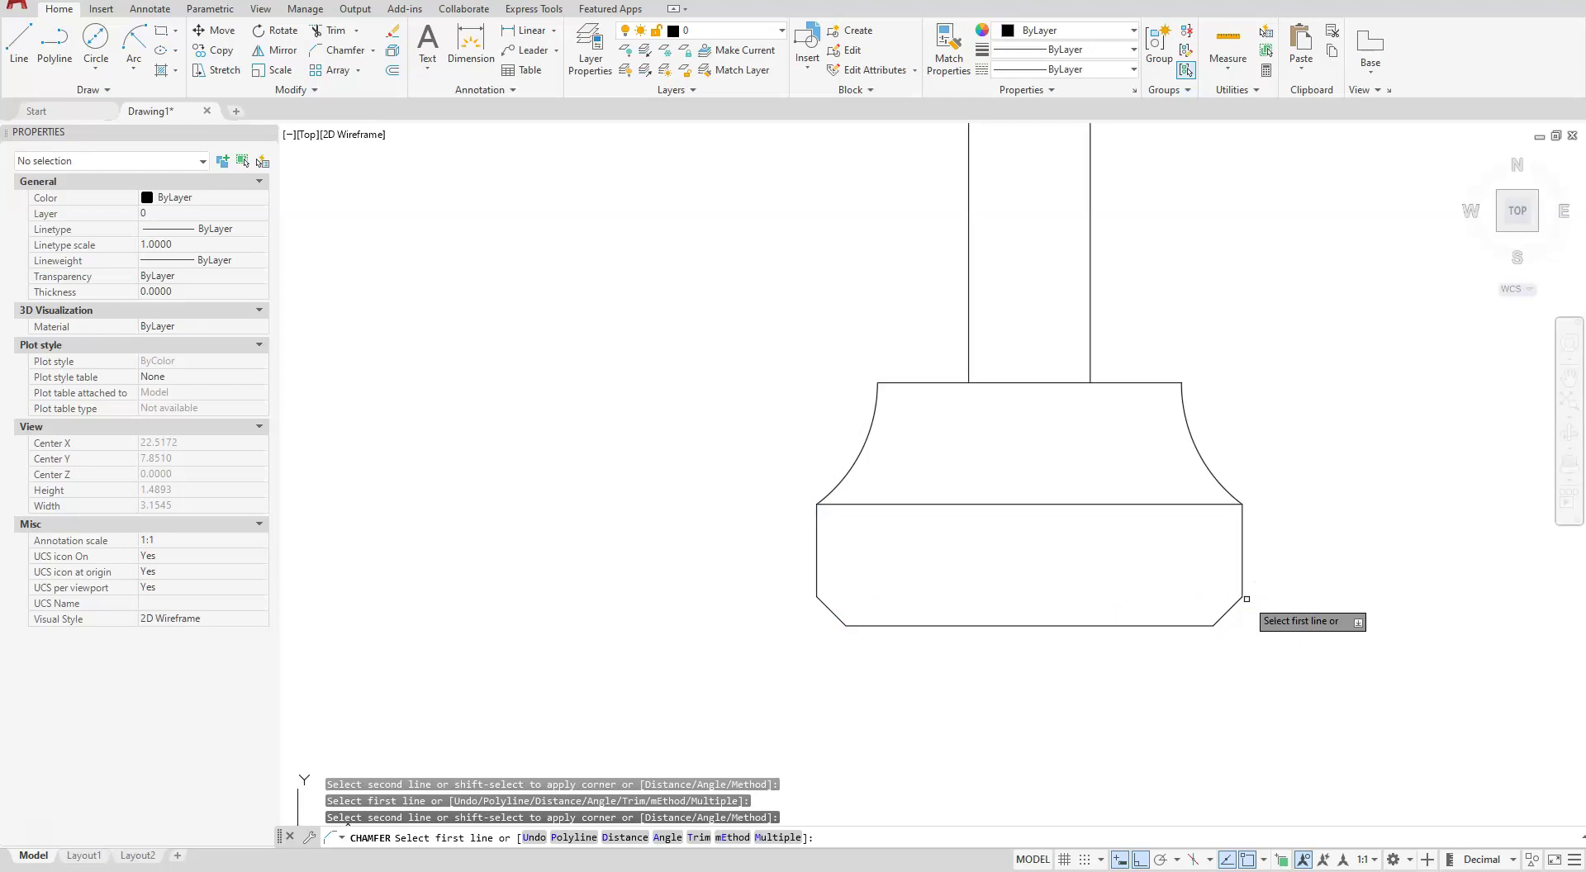
key(Escape)
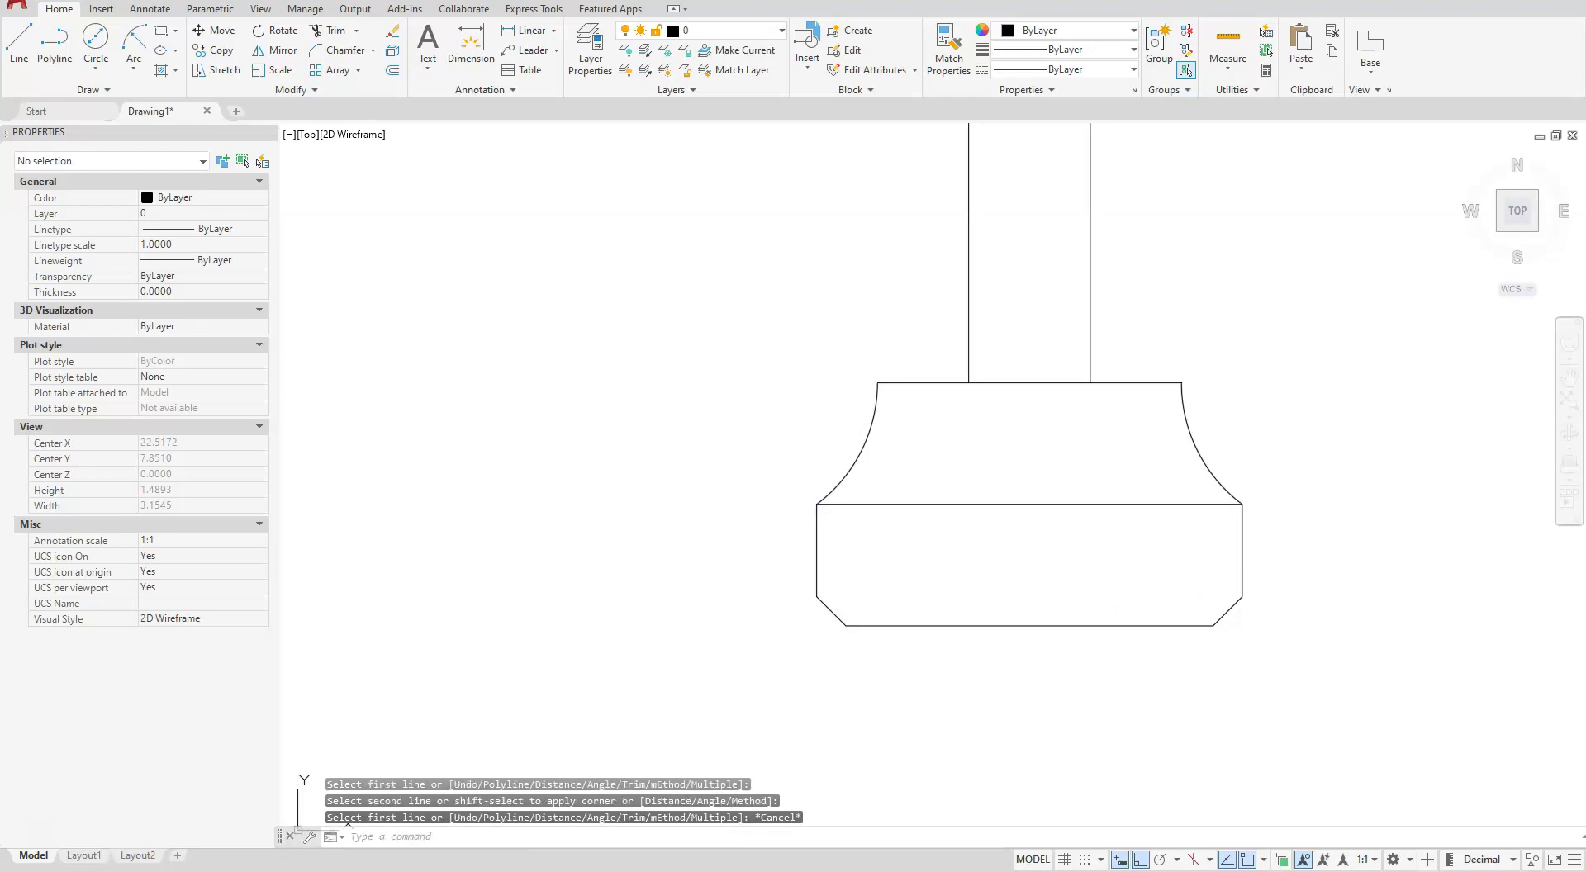
Draw a horizontal line across the base connecting the upper ends of the two chamfers.
text(l)
key(Return)
click(1243, 595)
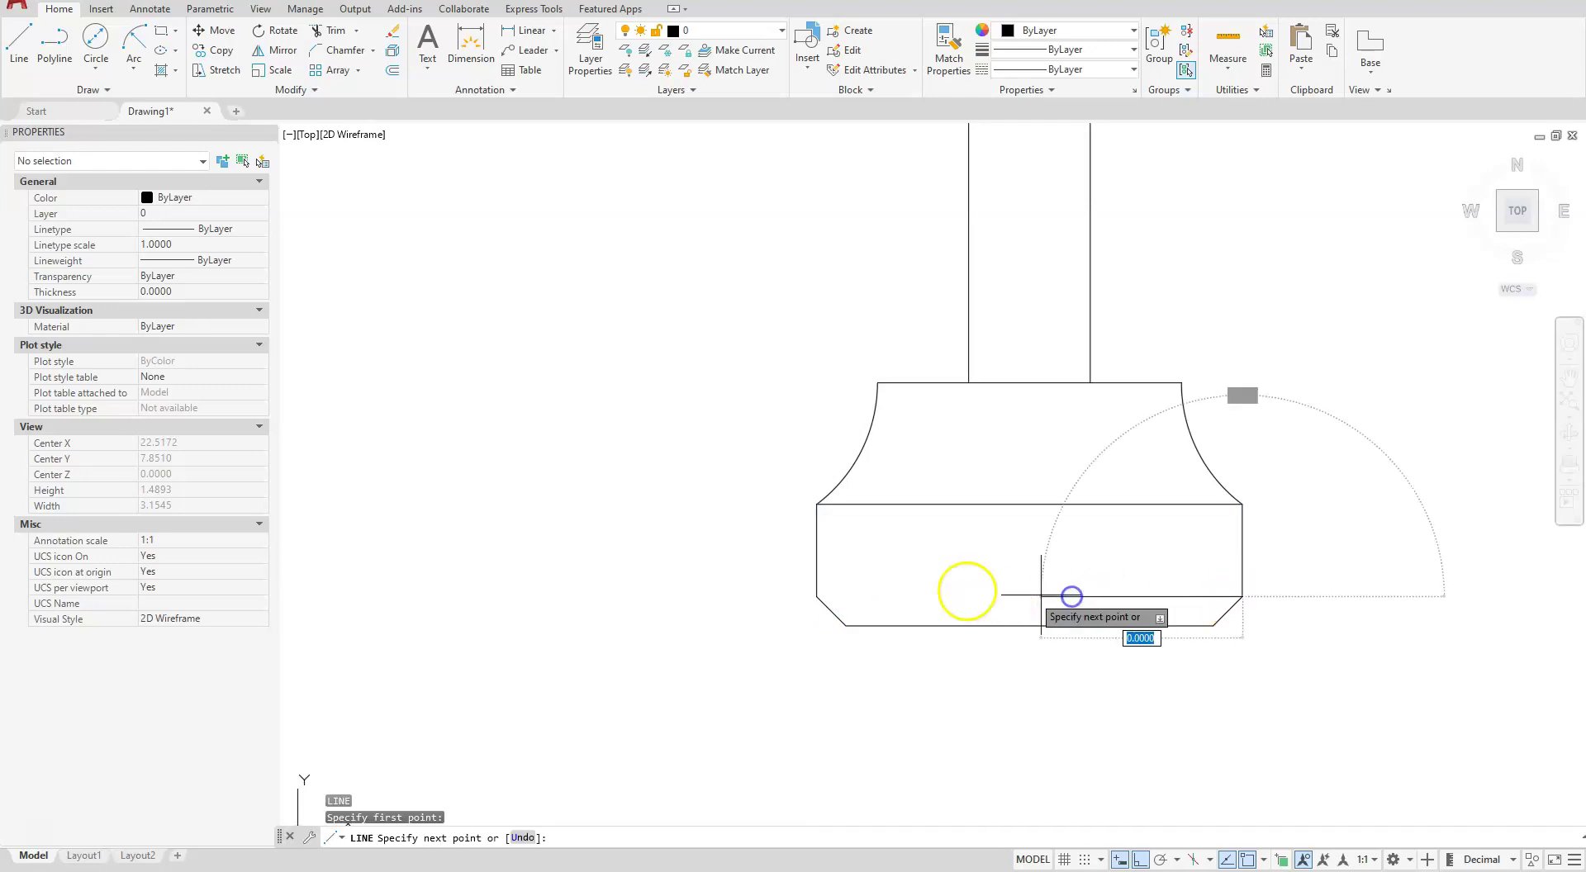
click(816, 596)
key(Escape)
key(Escape)
key(Escape)
Draw a 2-point circle whose diameter spans the base's bottom edge between the lower ends of the chamfers.
scroll(866, 563, down, 3)
scroll(1002, 485, down, 2)
middle_drag(1002, 484, 1018, 627)
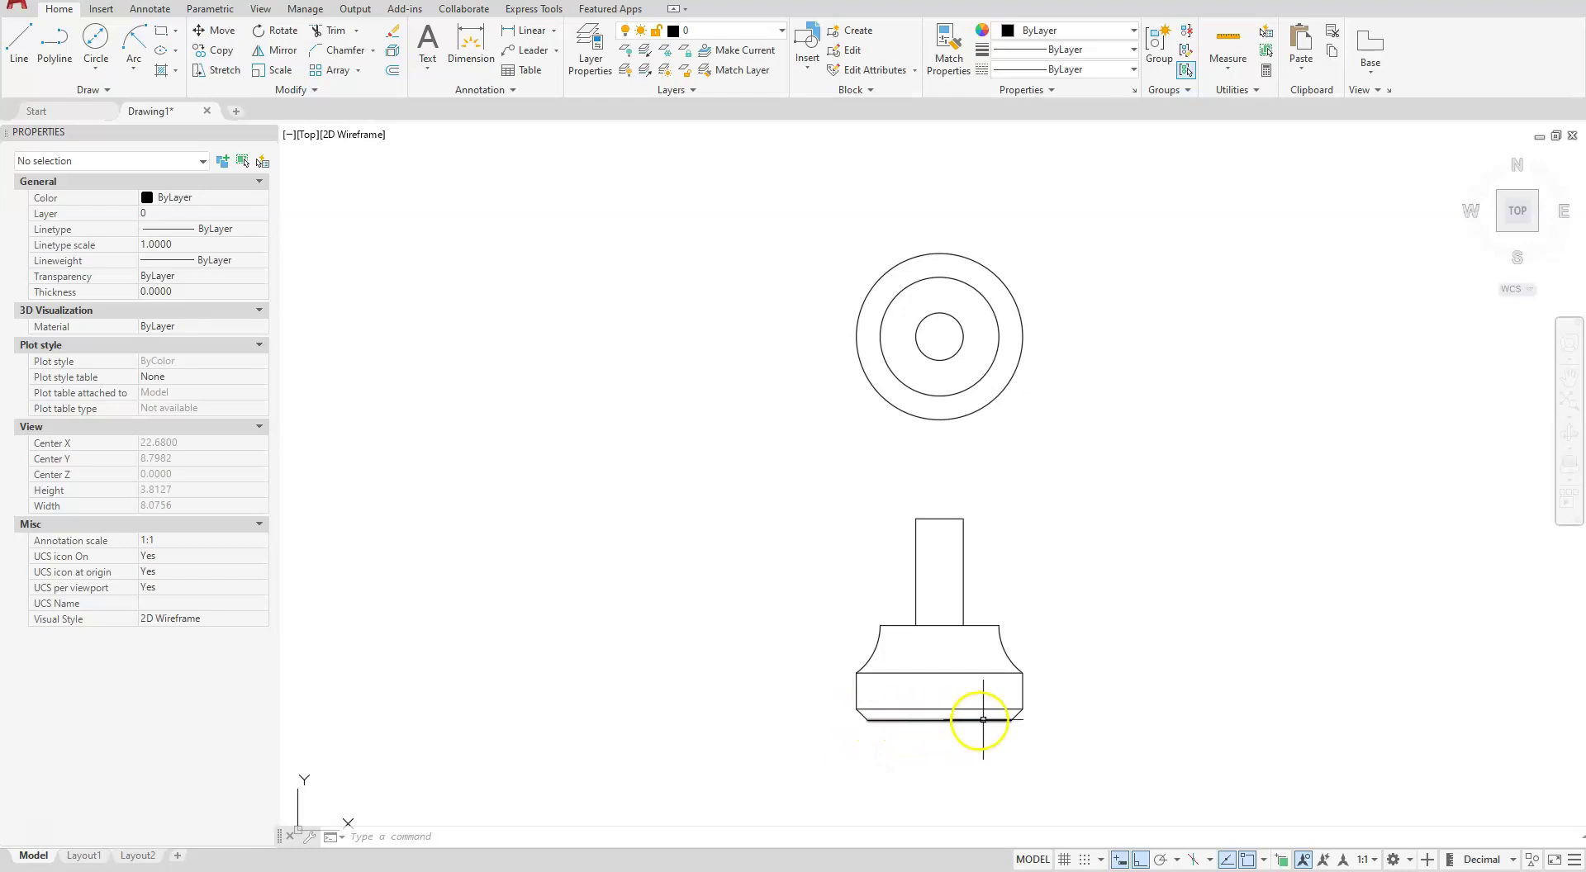
click(86, 63)
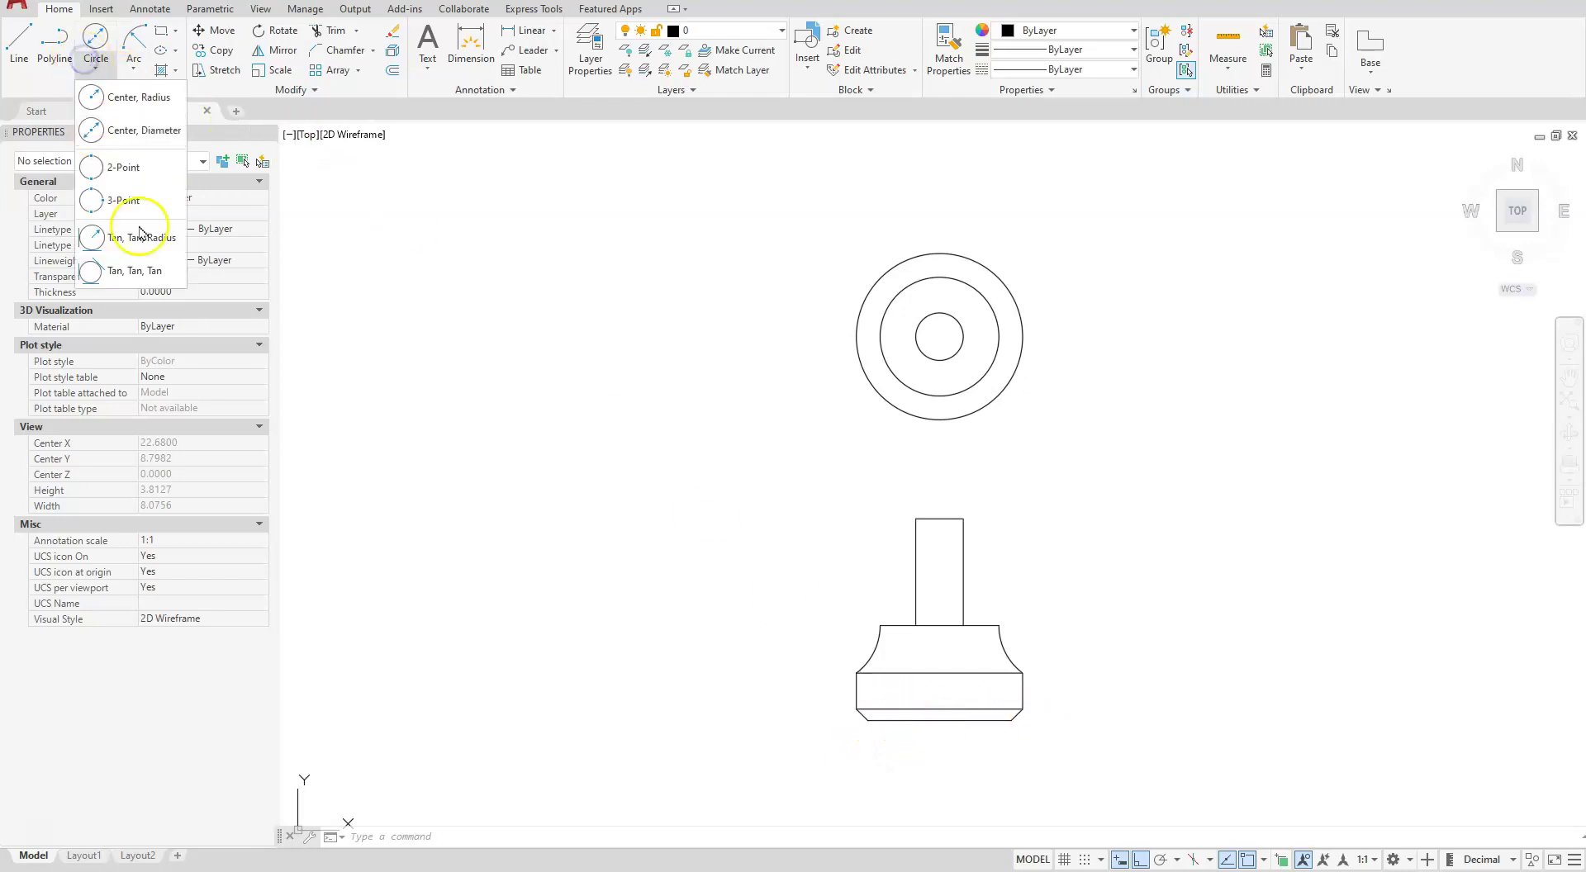
click(124, 168)
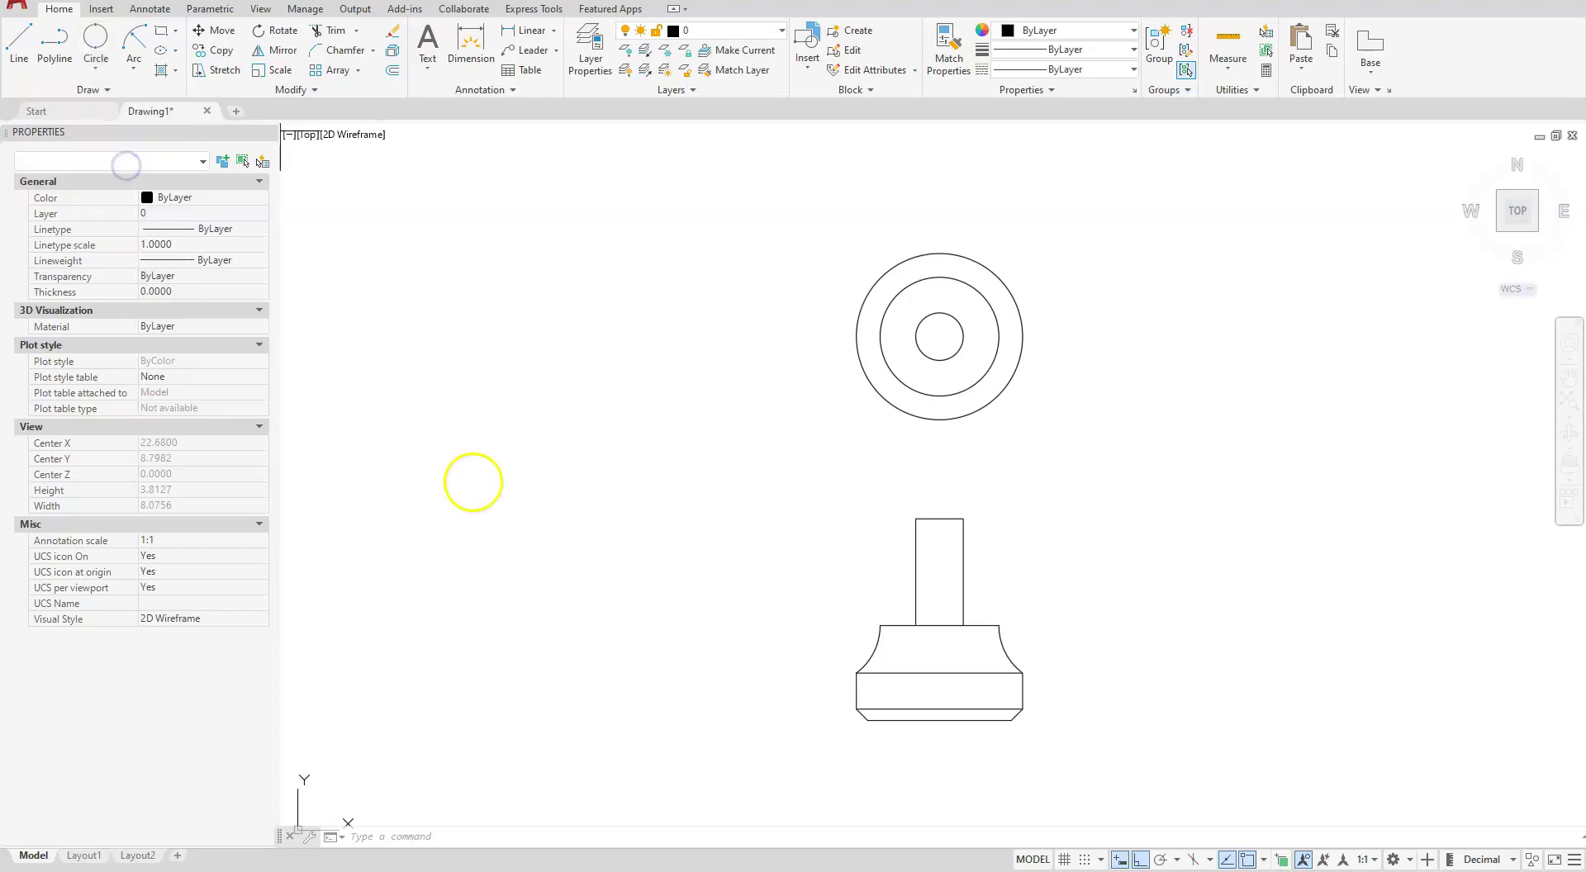
click(867, 719)
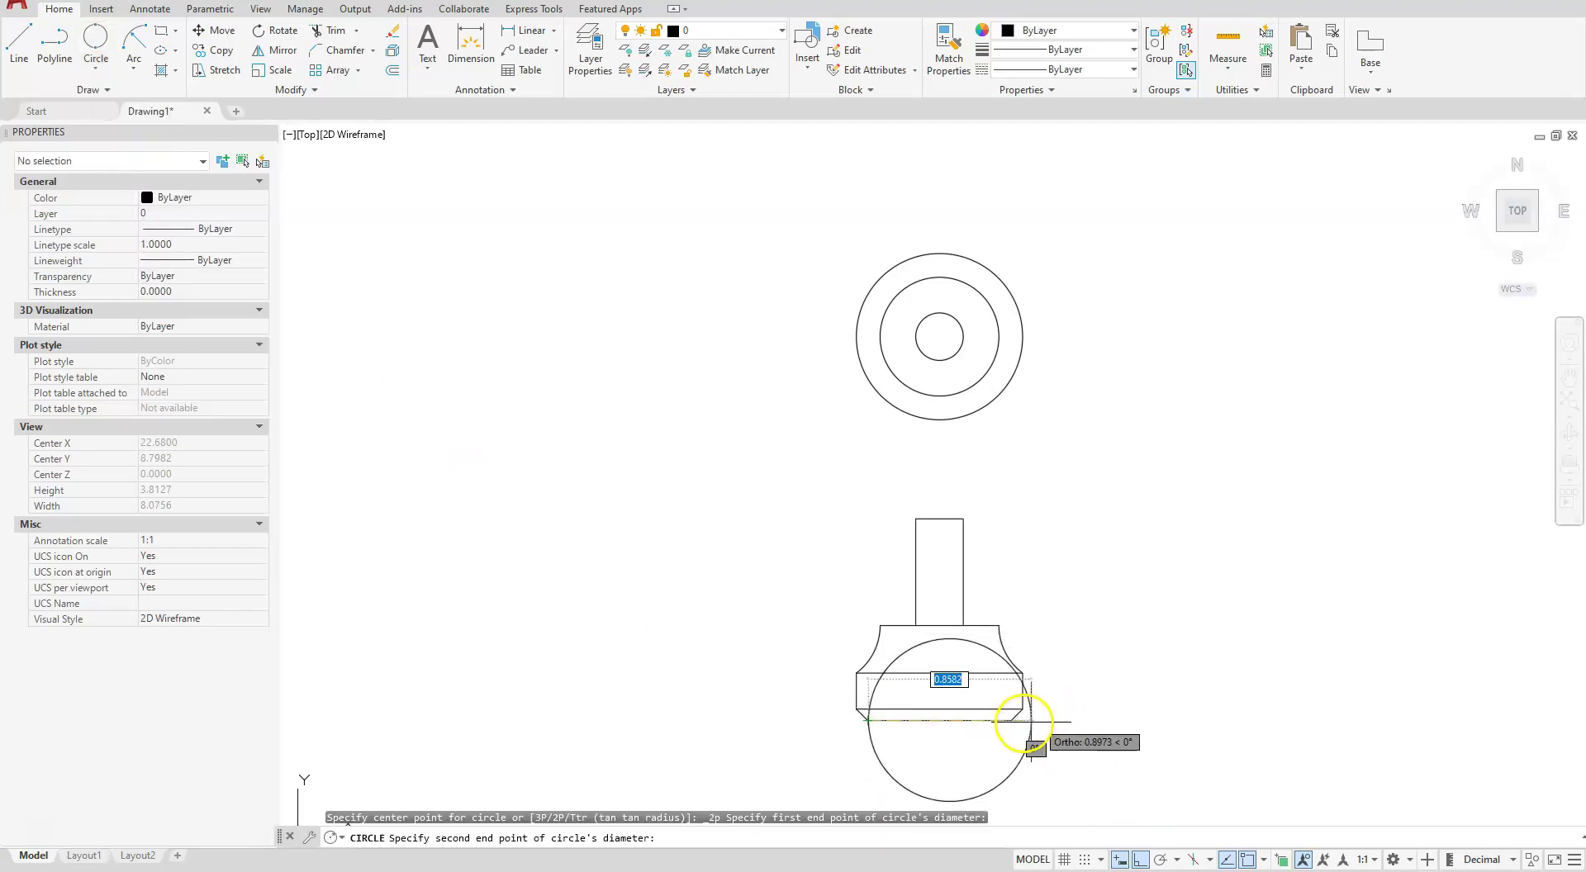
click(1011, 720)
key(Escape)
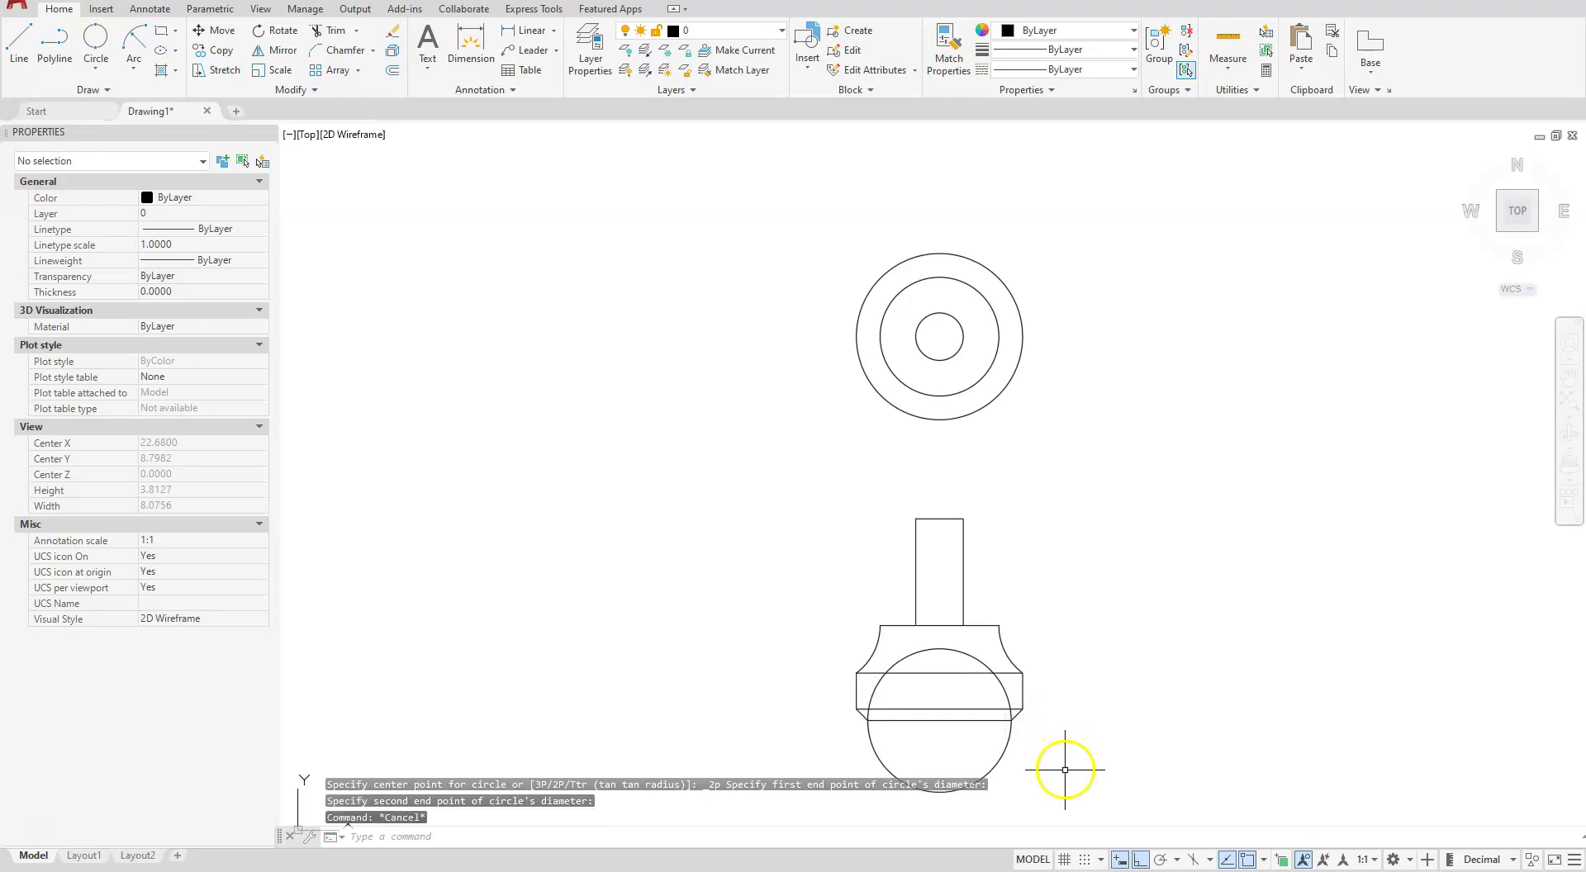
Move the new circle by its centre onto the common centre of the top view's concentric circles.
click(1004, 751)
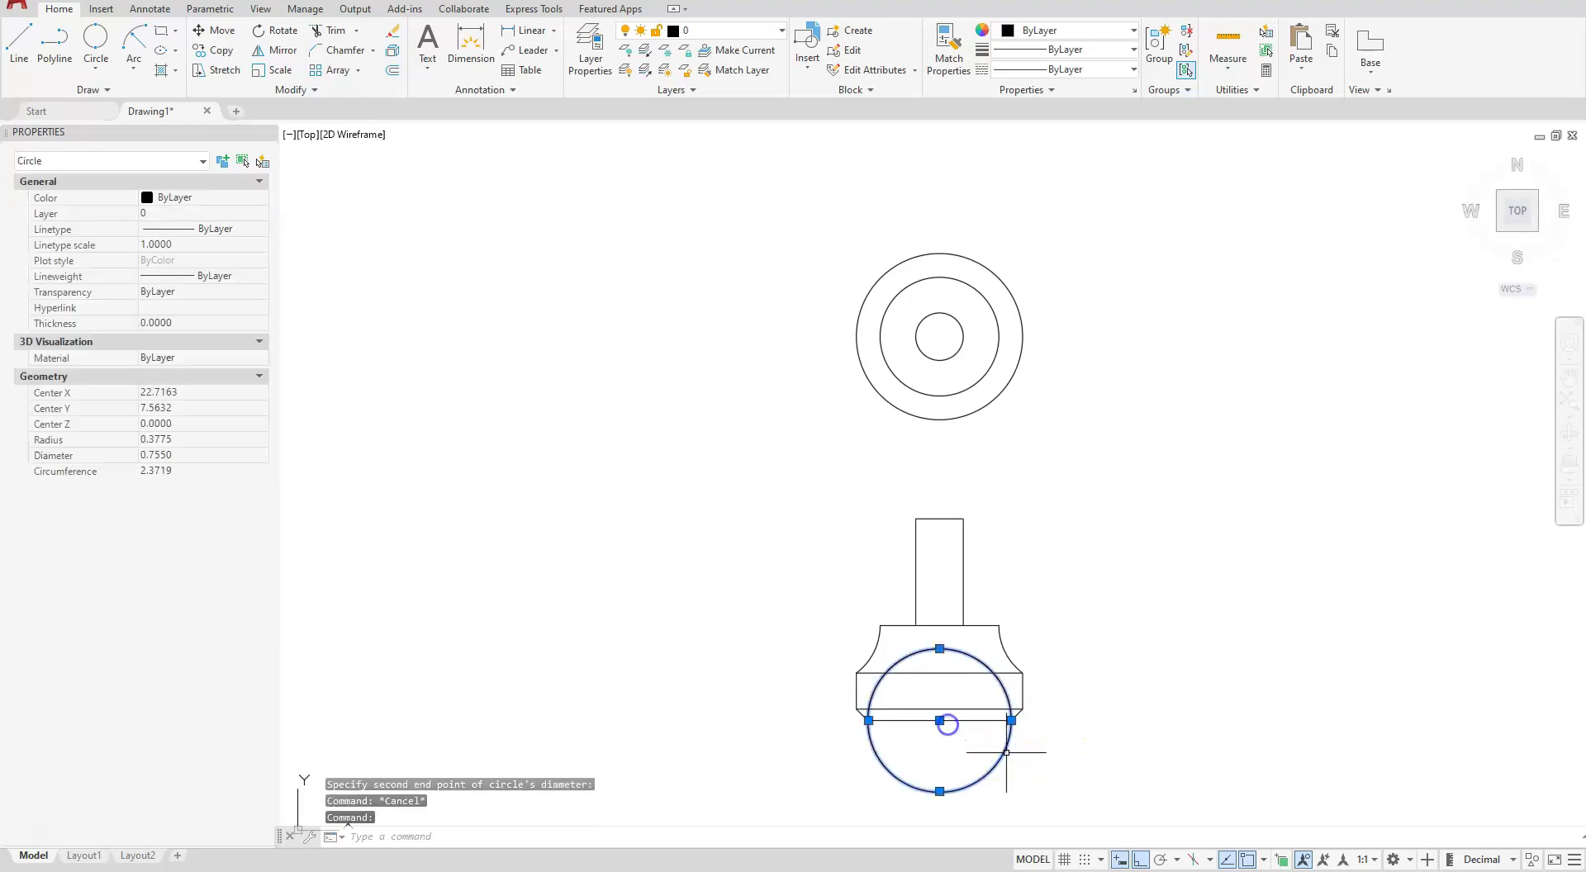
click(940, 720)
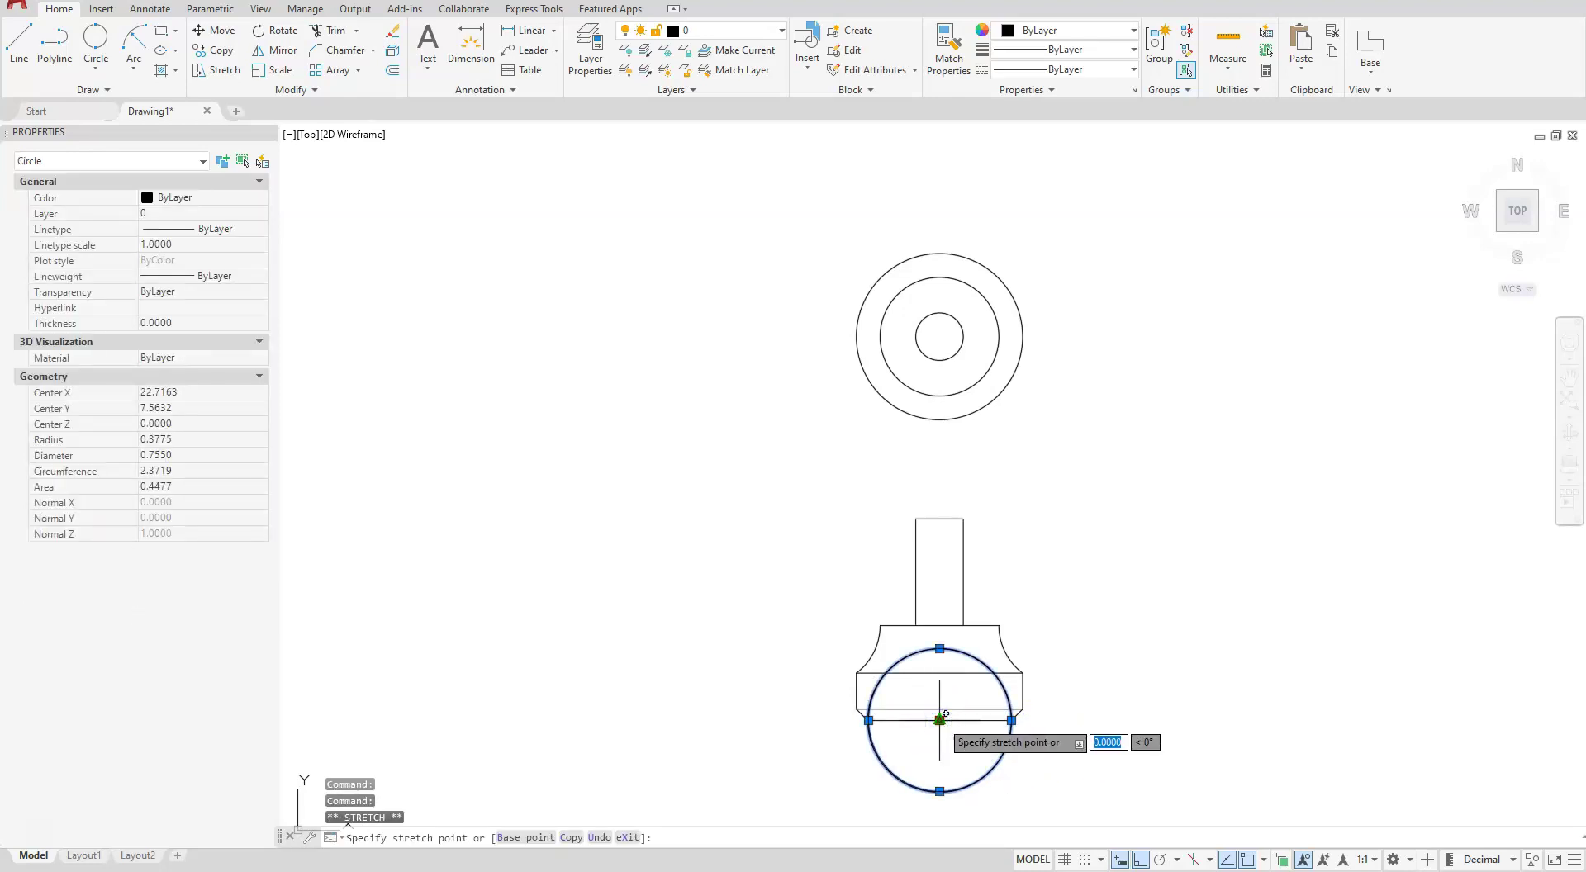
key(space)
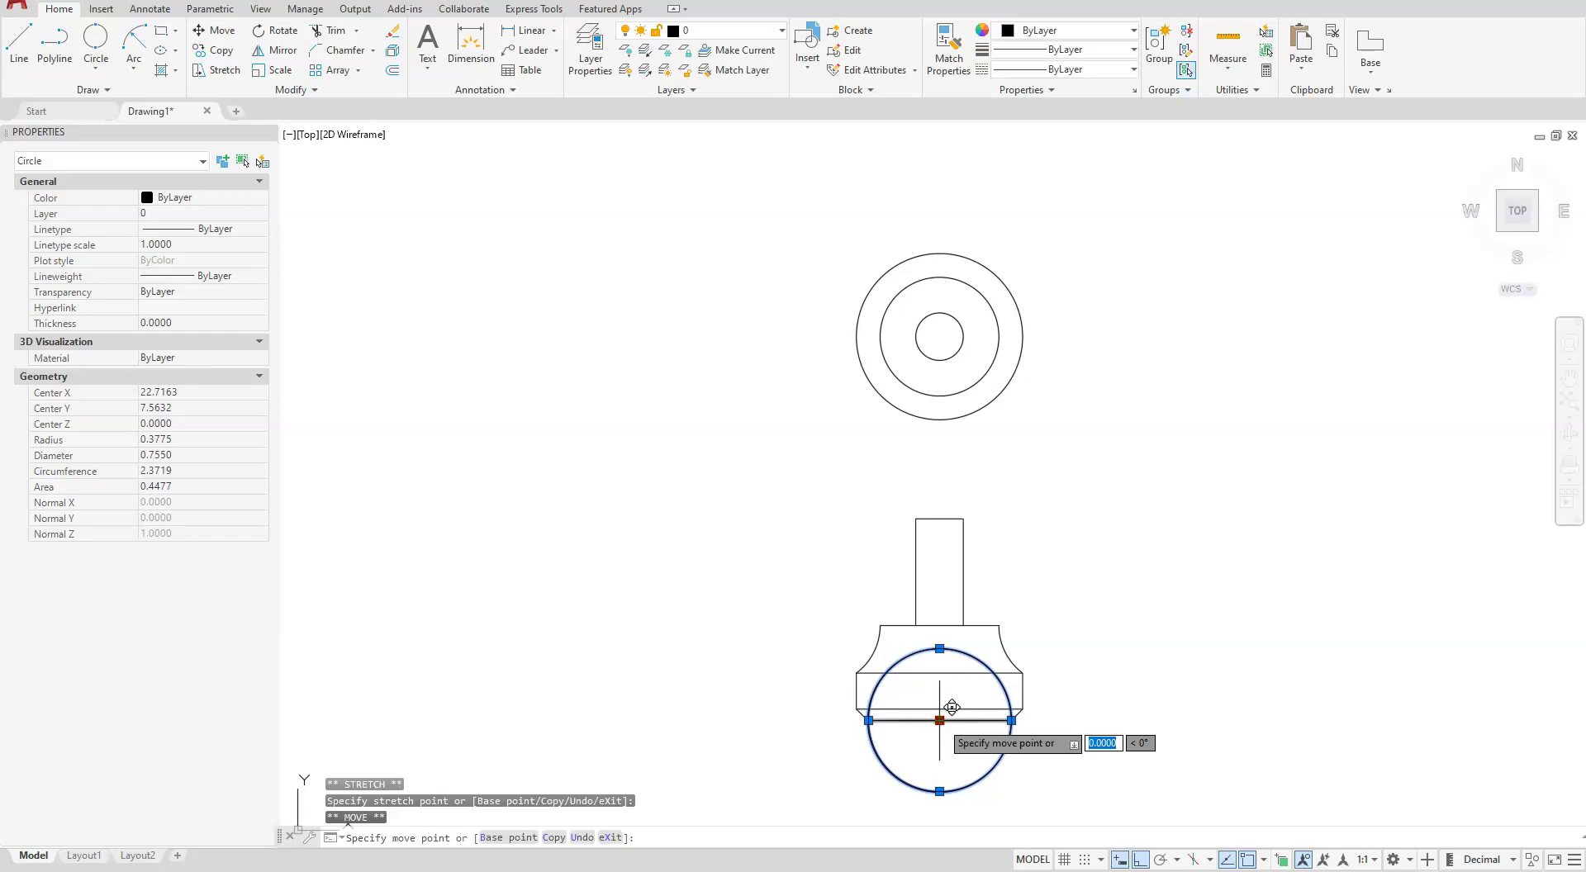
click(939, 334)
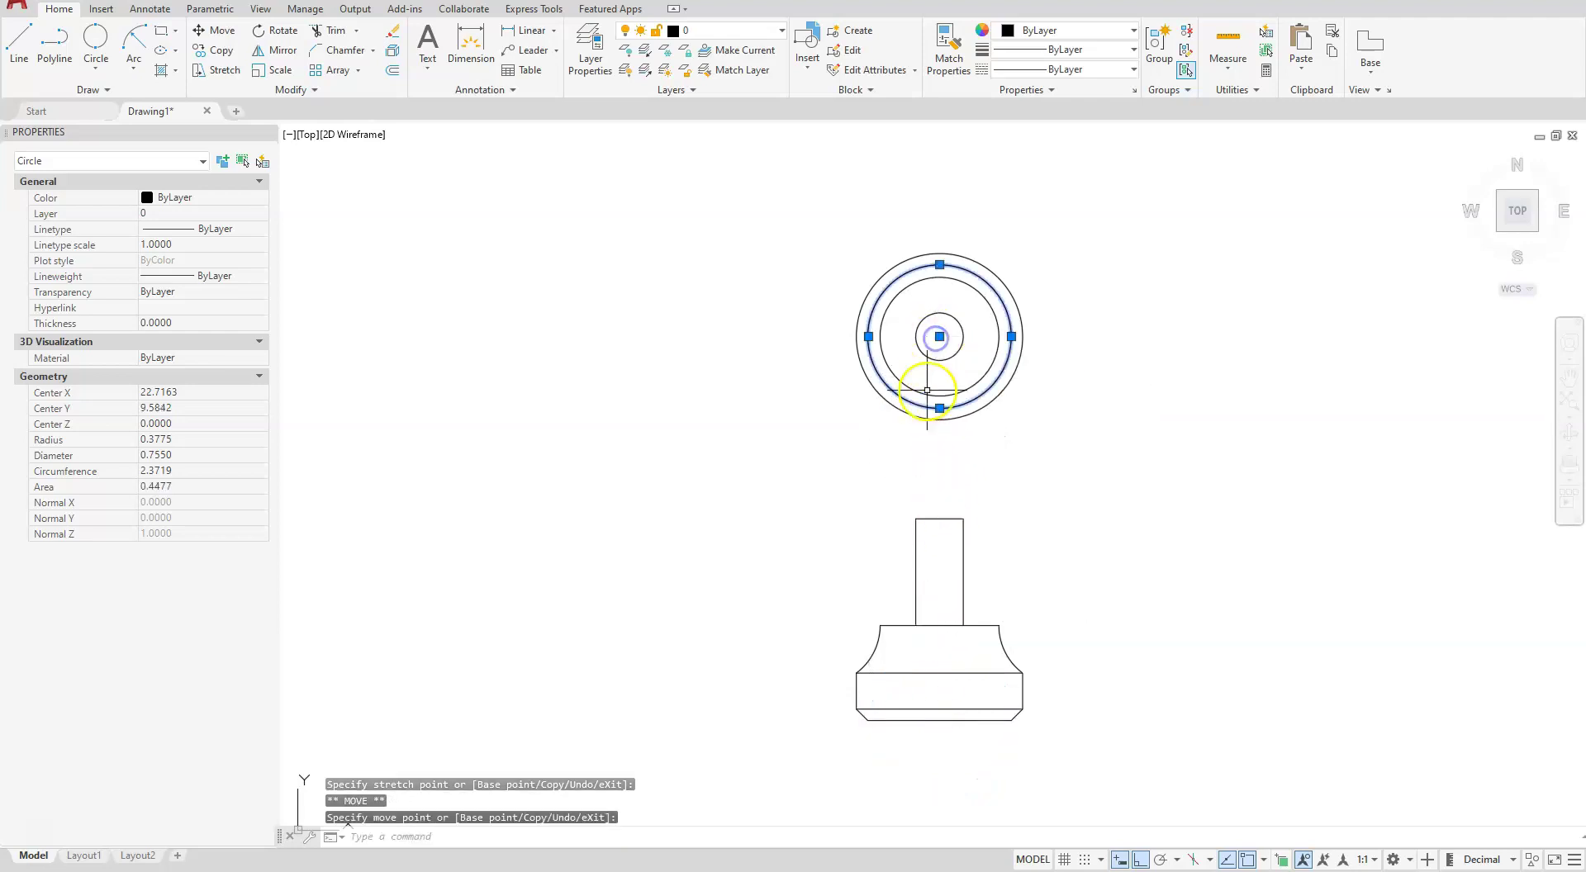
key(Escape)
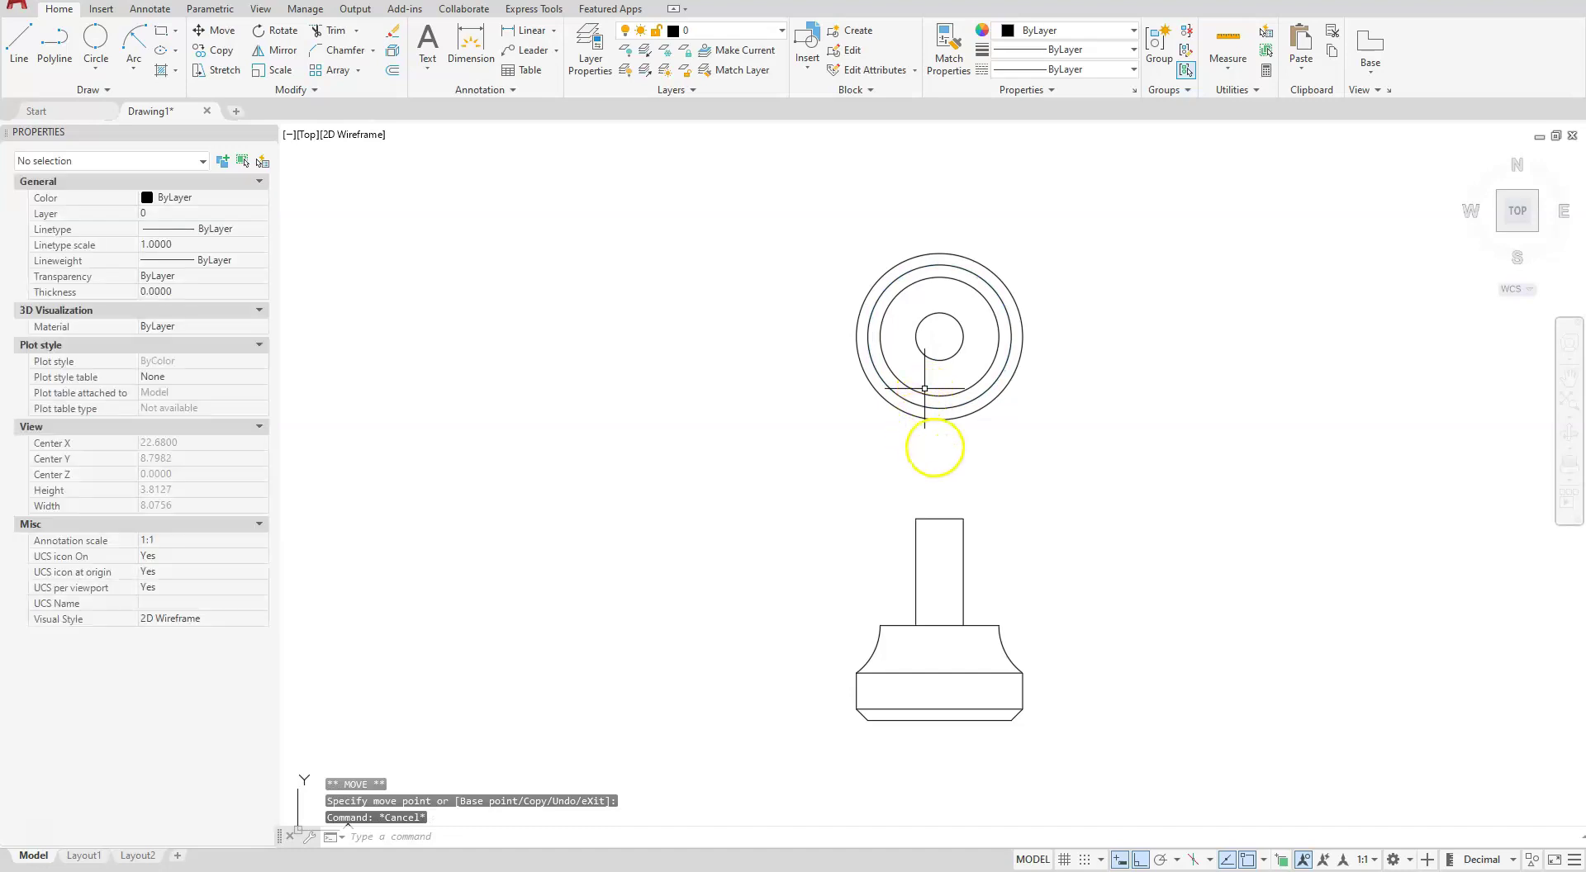
key(Escape)
Use CLASSICINSERT to insert A SIZE.dwg from the Class 1 folder at 0,0,0 with scale 1 and rotation 0.
mouse_move(1054, 535)
middle_down()
mouse_move(915, 519)
mouse_move(851, 489)
middle_up()
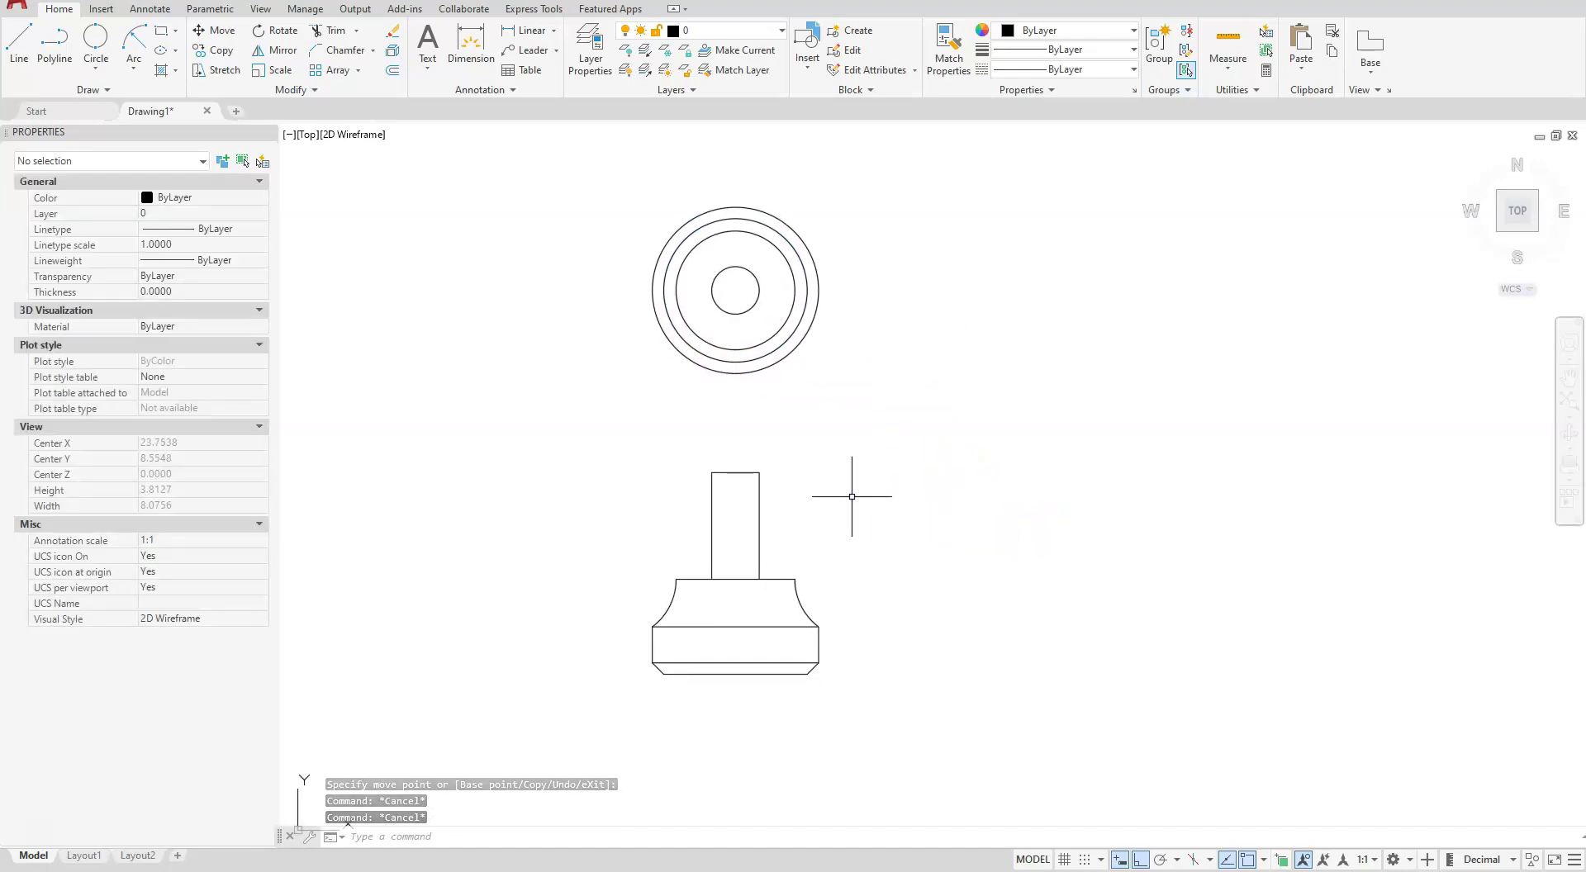
text(cla)
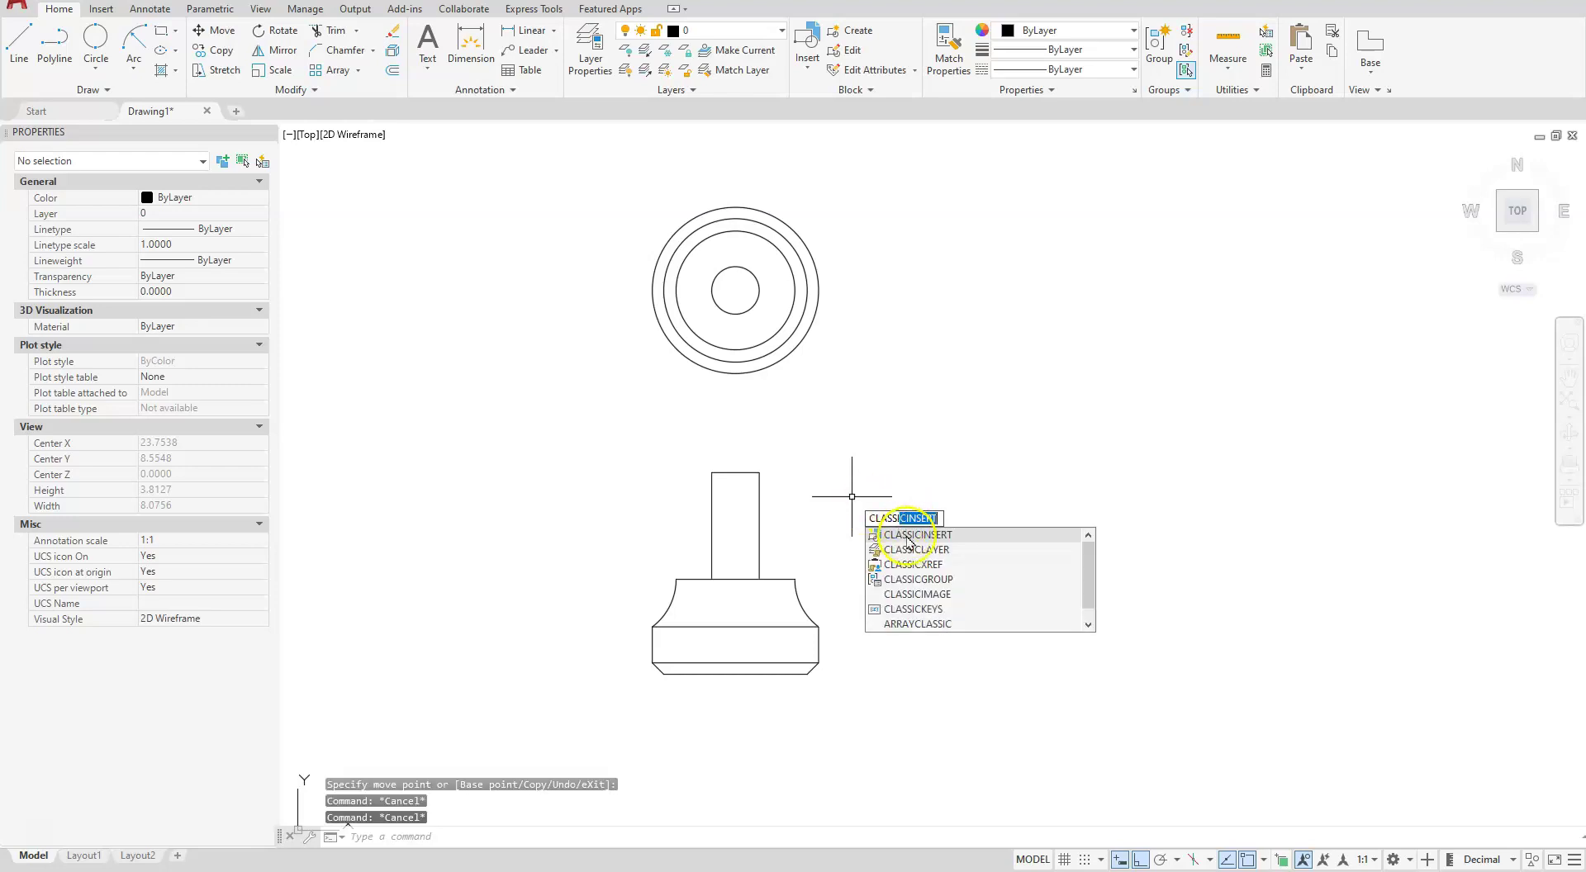
click(909, 535)
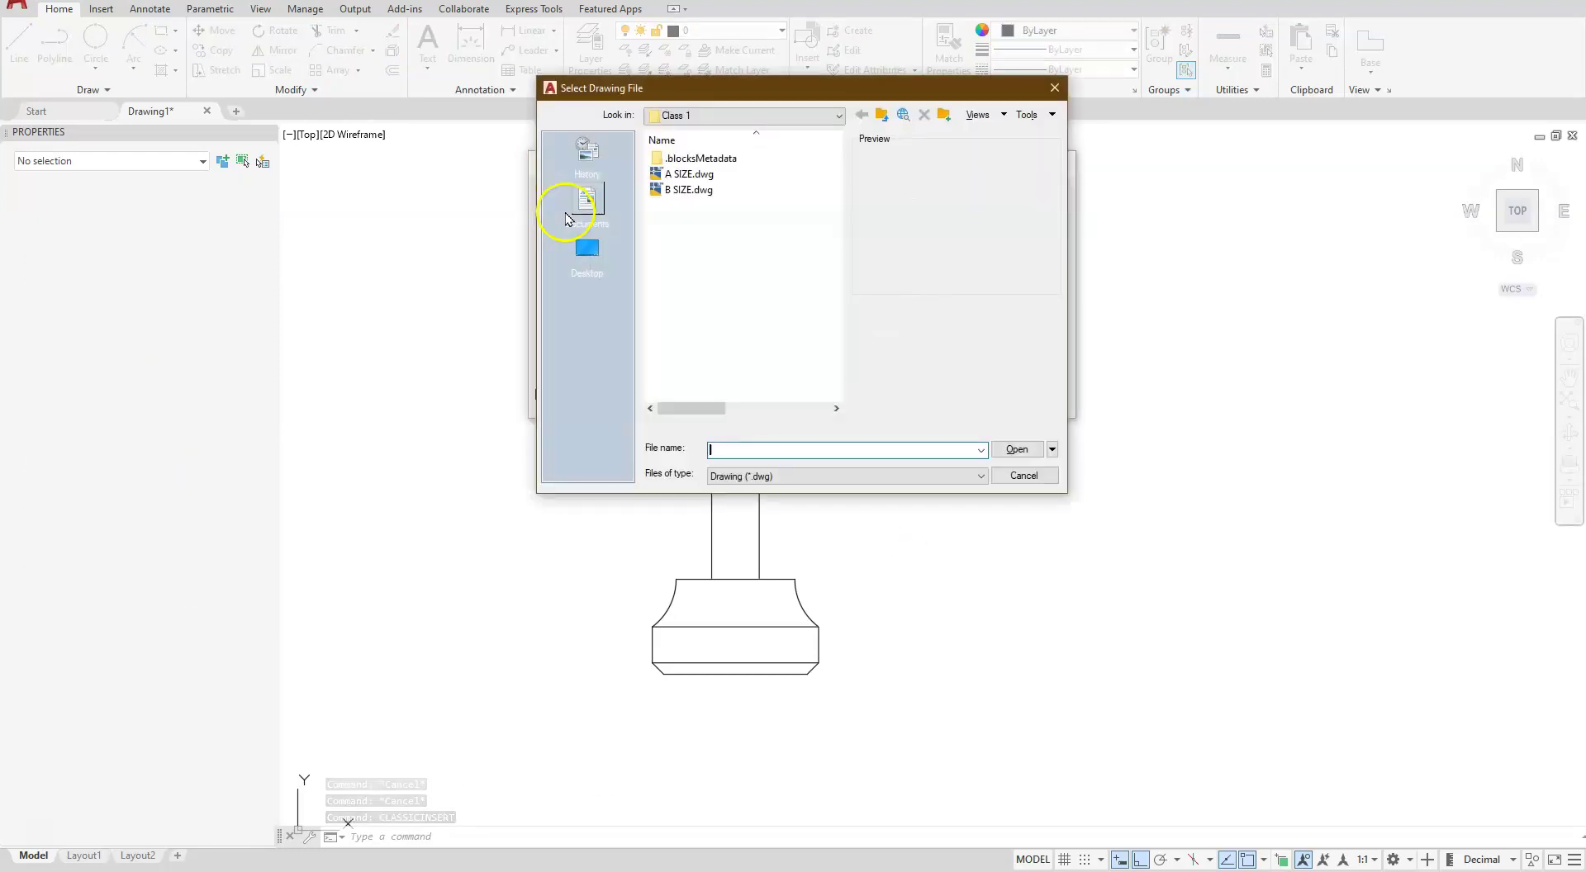
click(671, 174)
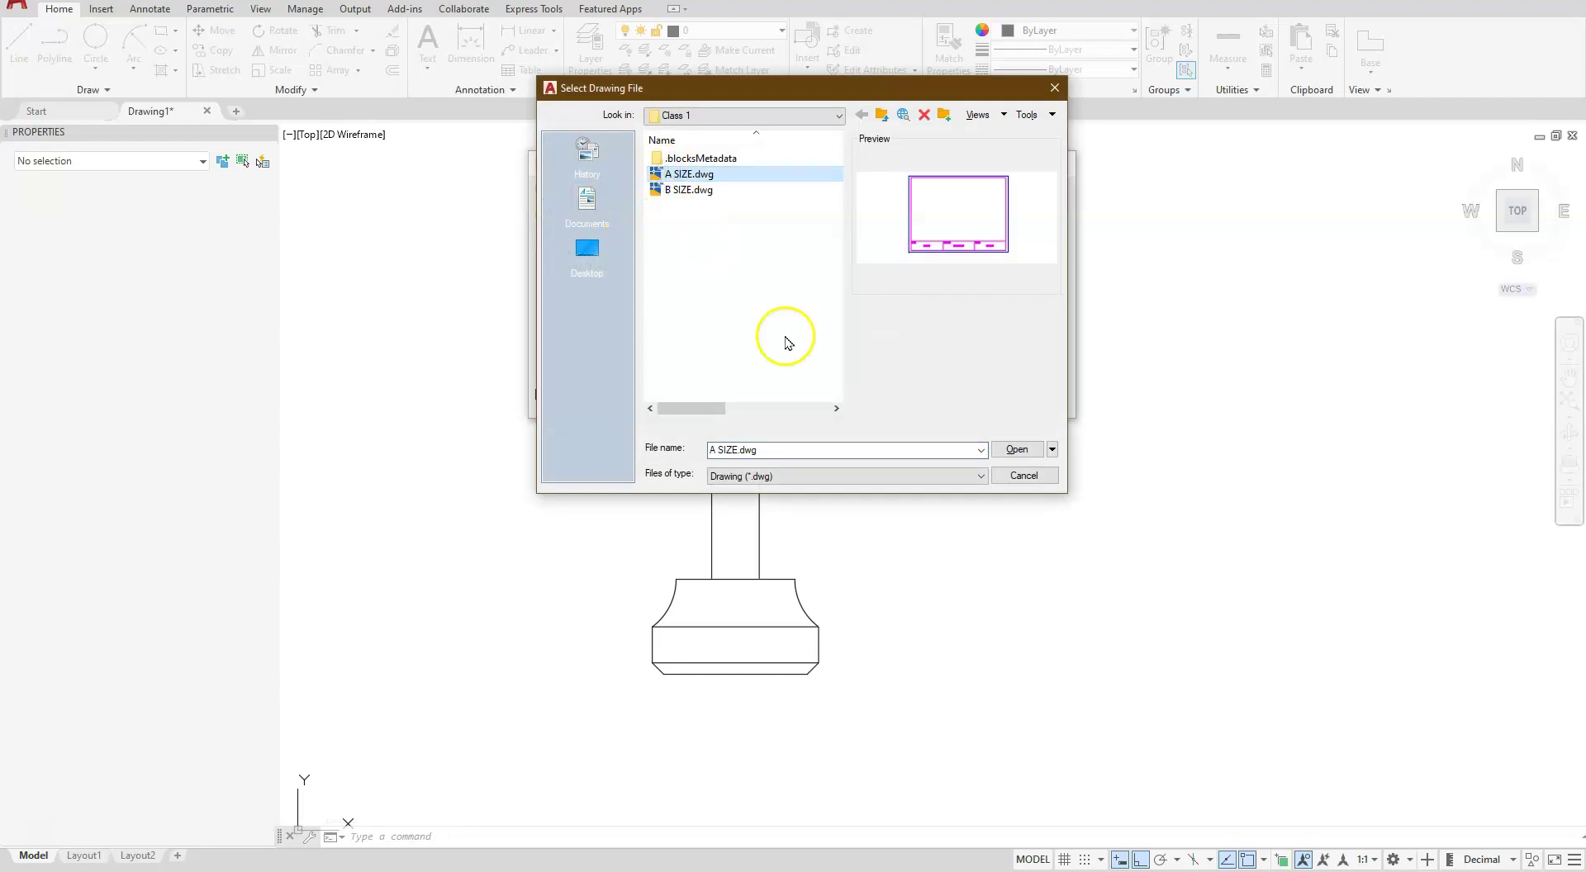
click(1016, 450)
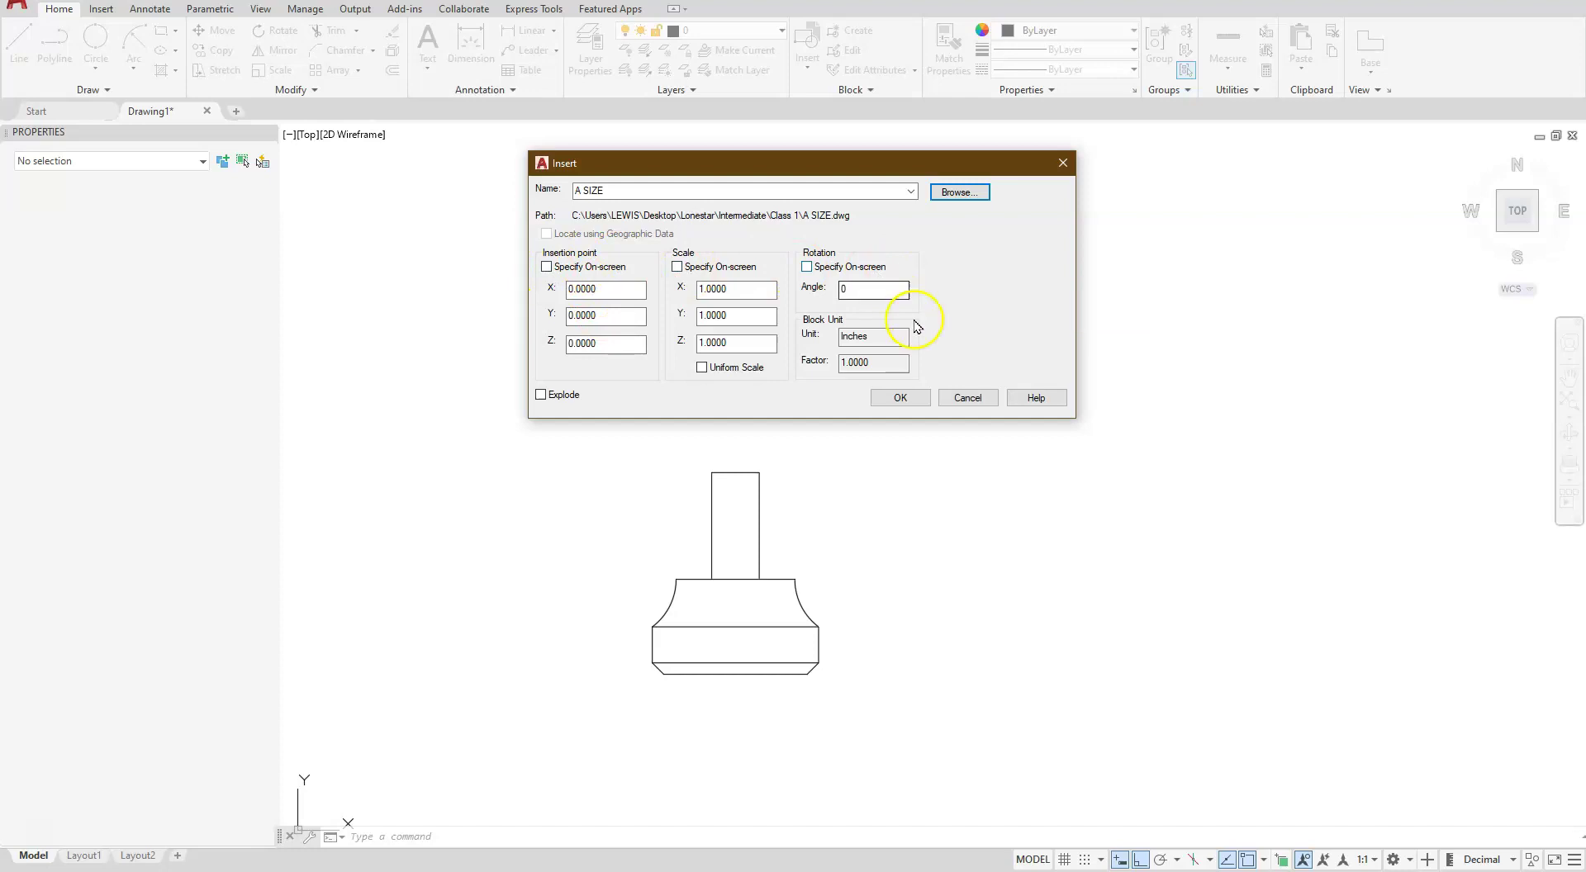
click(901, 399)
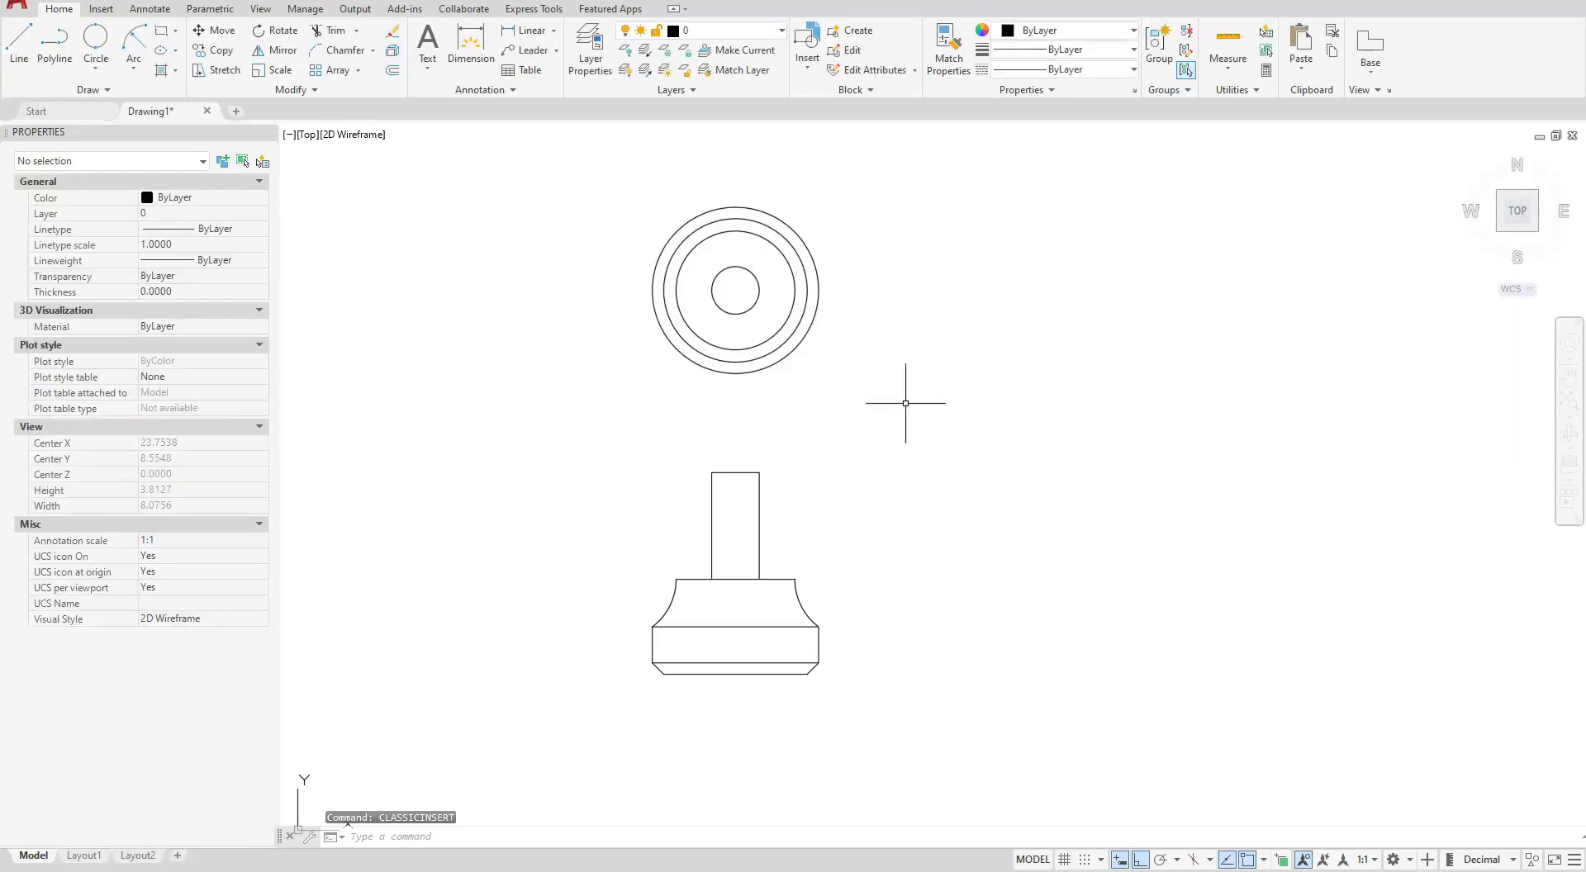
Set the inserted A SIZE title block's X, Y and Z scale to 0.5.
scroll(503, 645, down, 5)
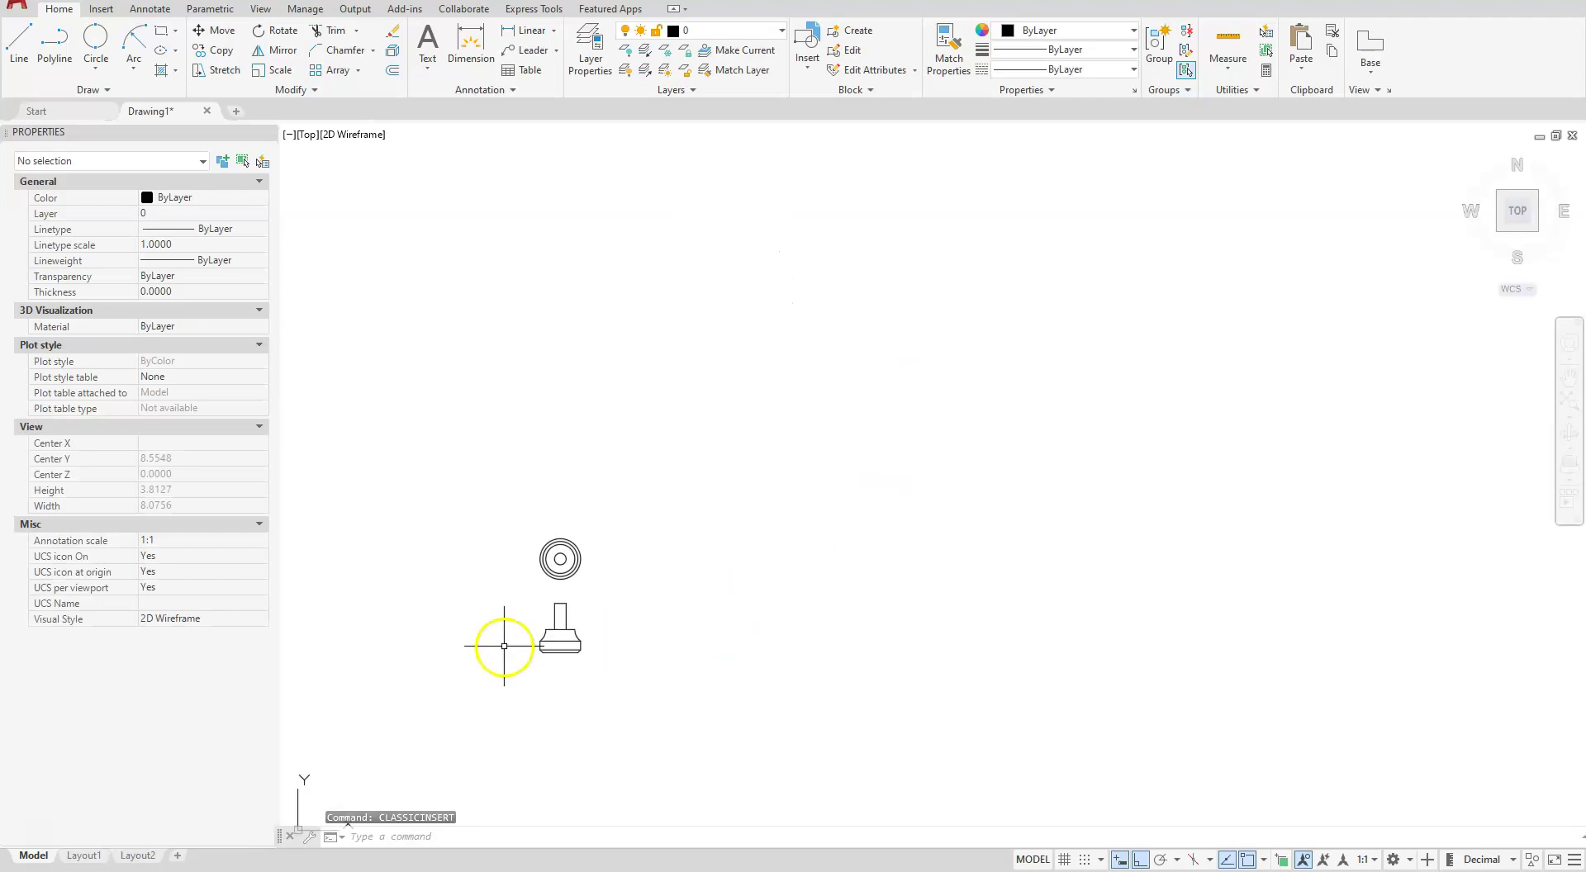
mouse_move(506, 686)
middle_down()
mouse_move(782, 517)
mouse_move(918, 492)
mouse_move(903, 517)
middle_up()
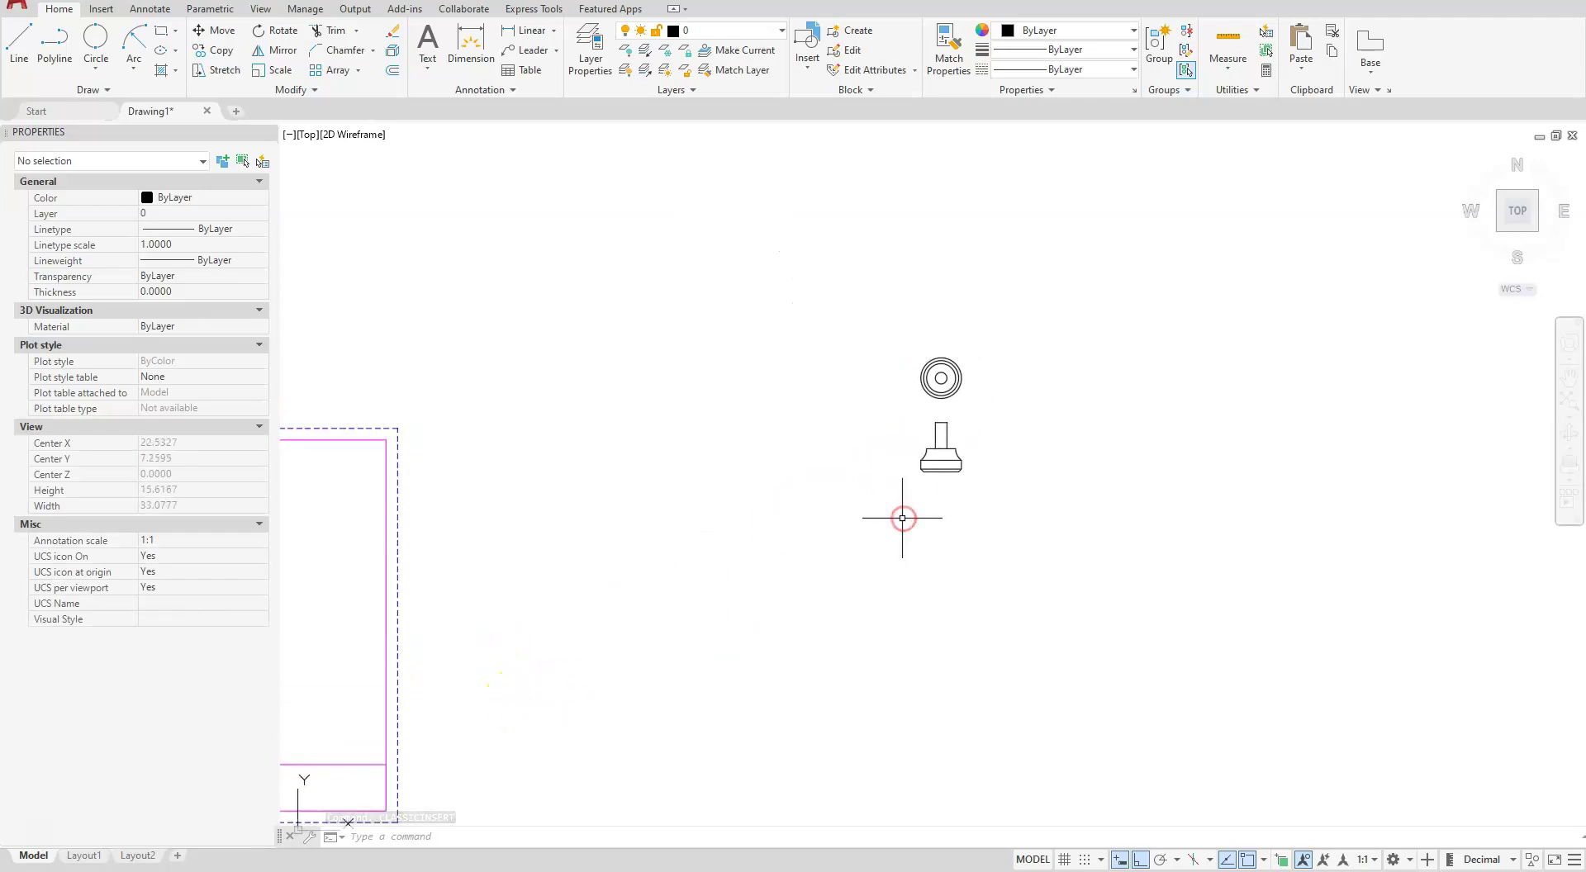
scroll(880, 537, down, 2)
scroll(587, 603, up, 4)
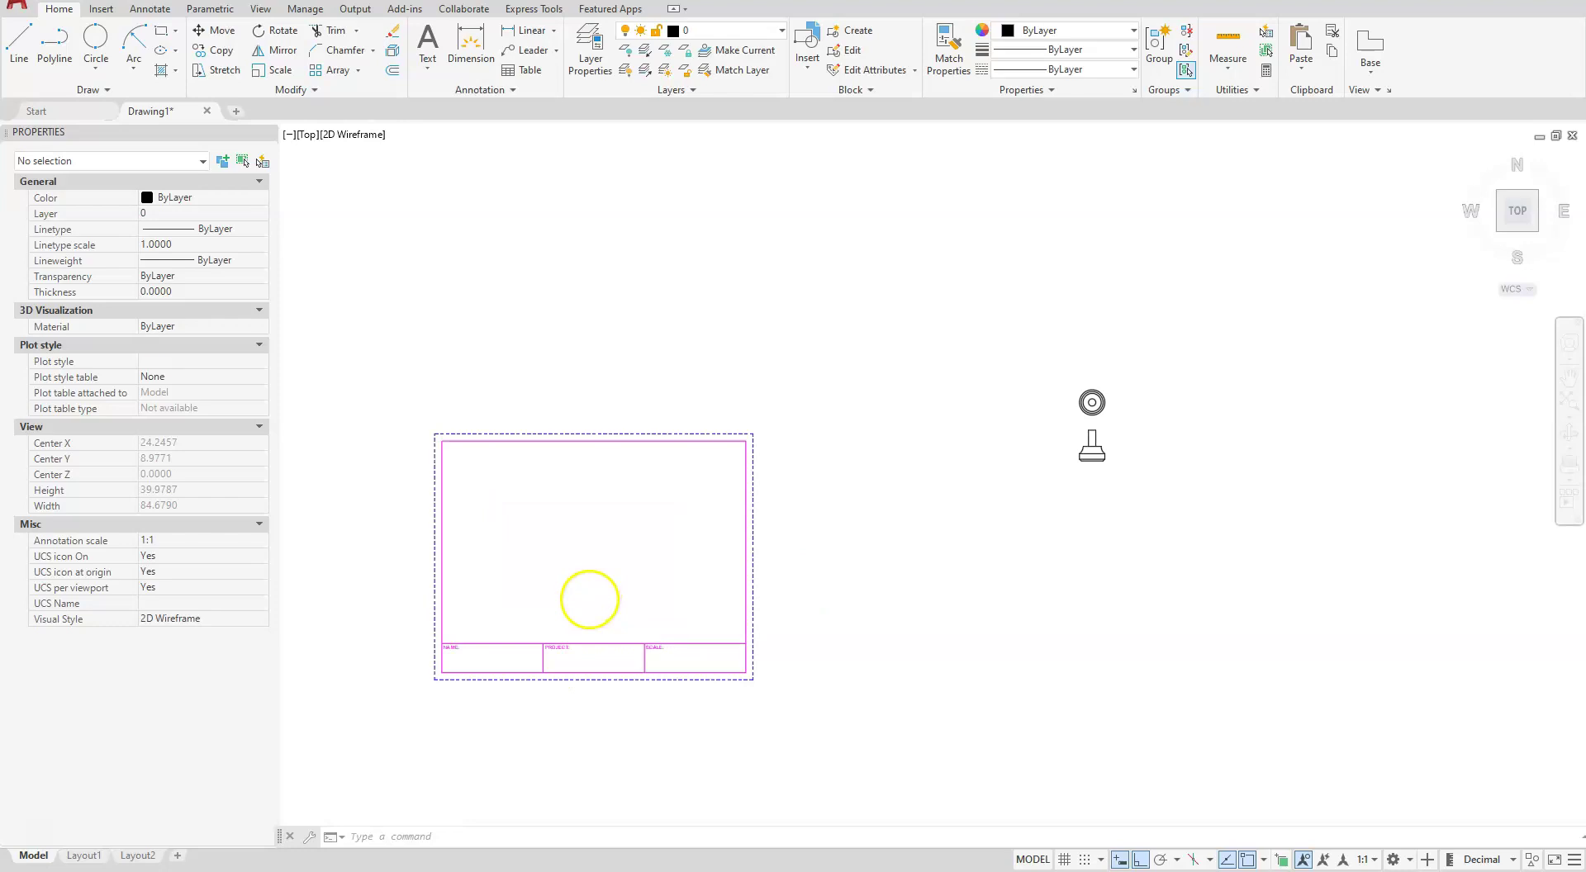
click(891, 599)
click(812, 622)
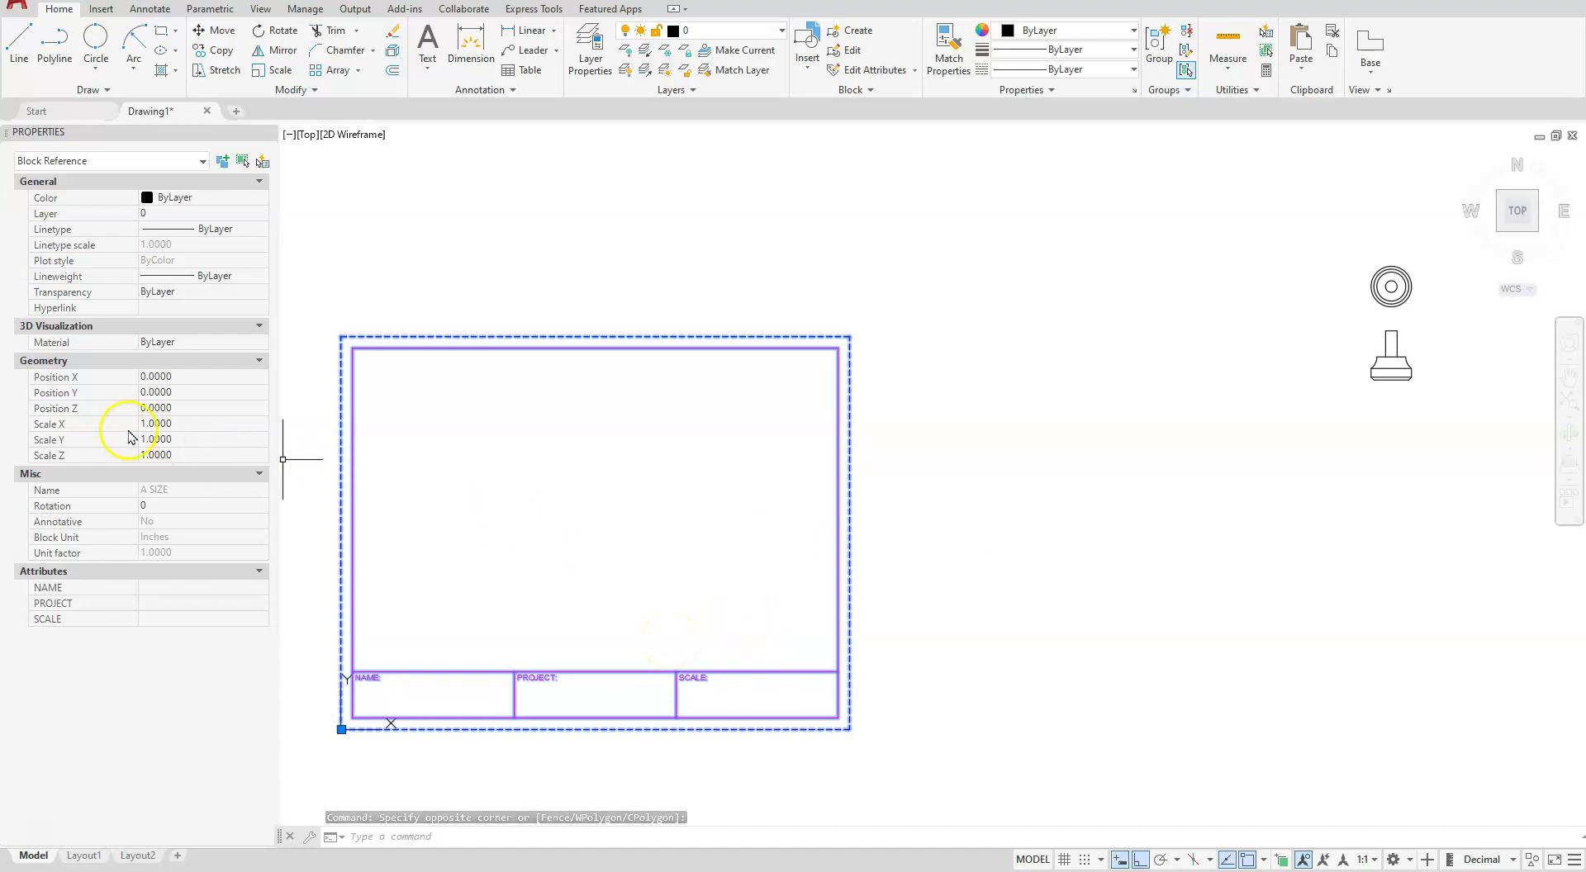
click(194, 424)
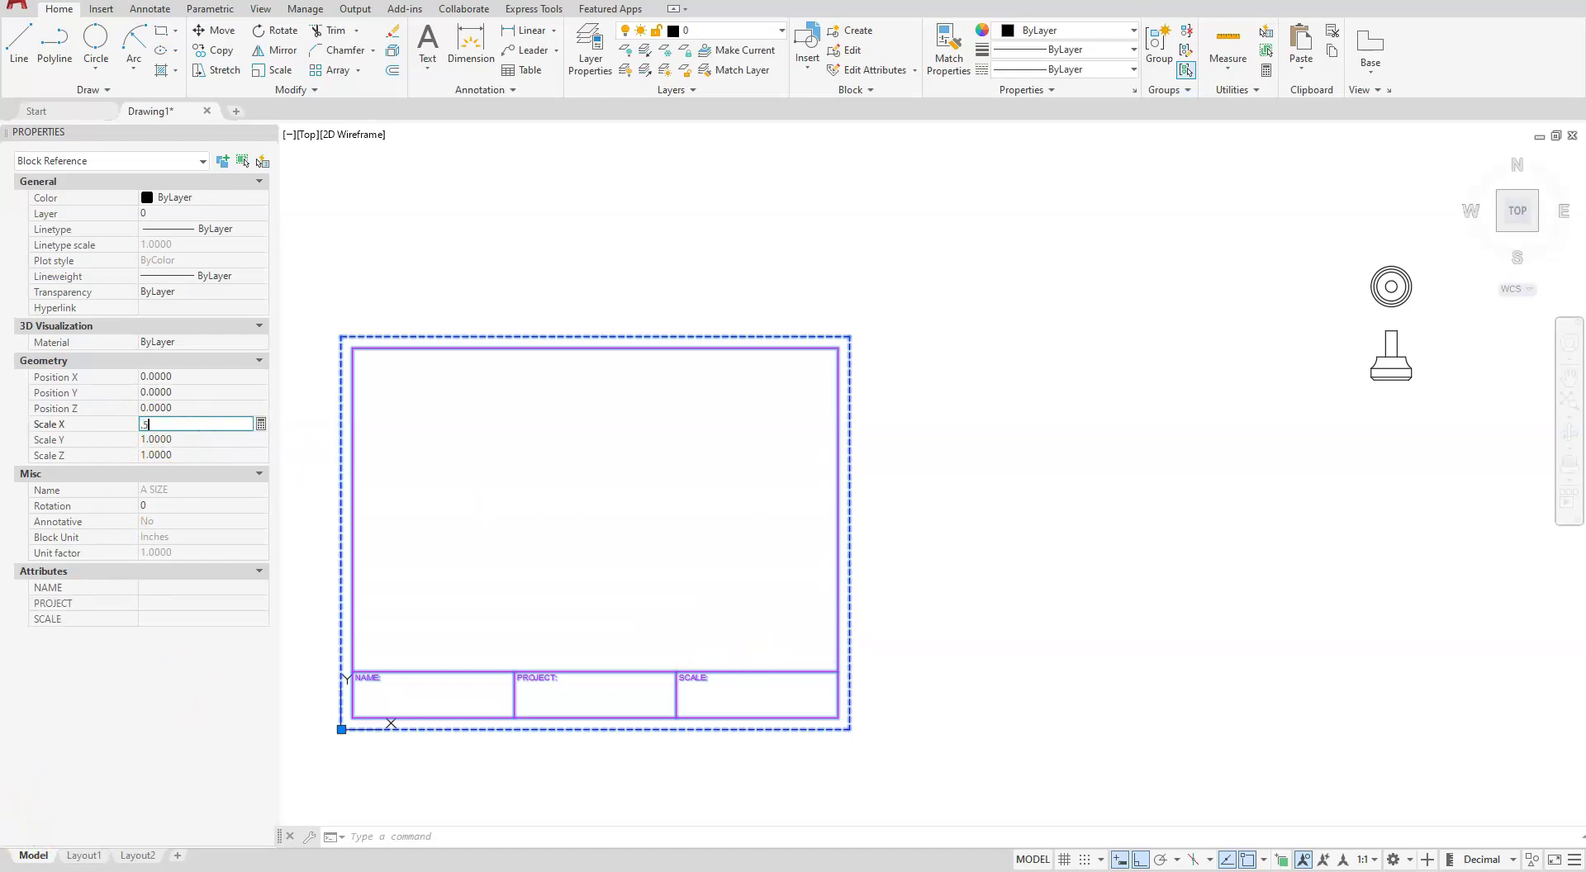
text(.5)
key(Tab)
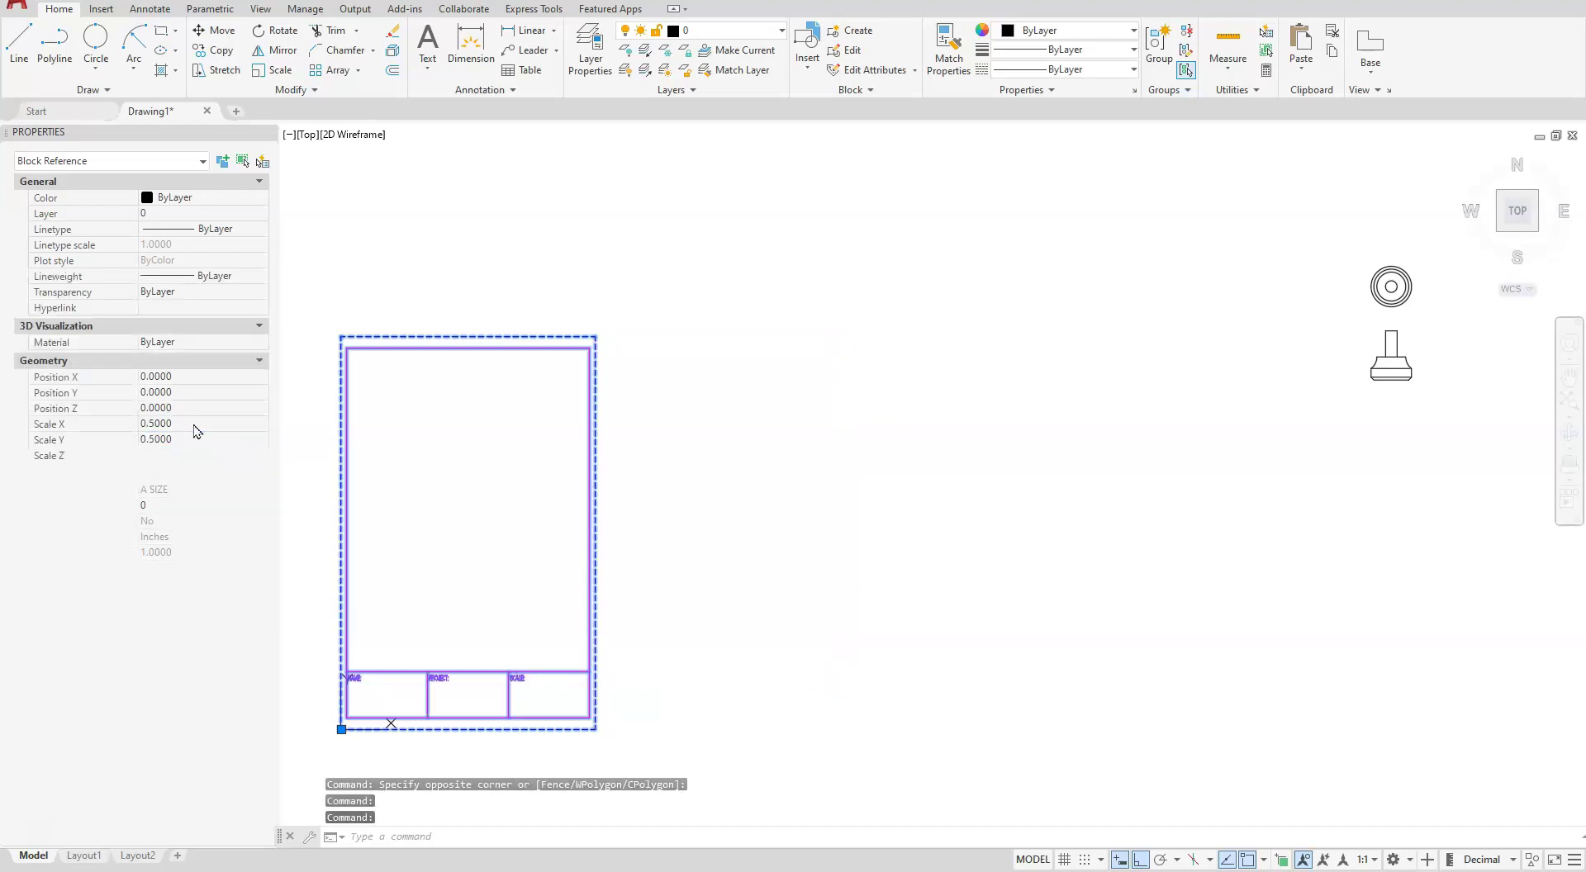
text(.5)
key(Return)
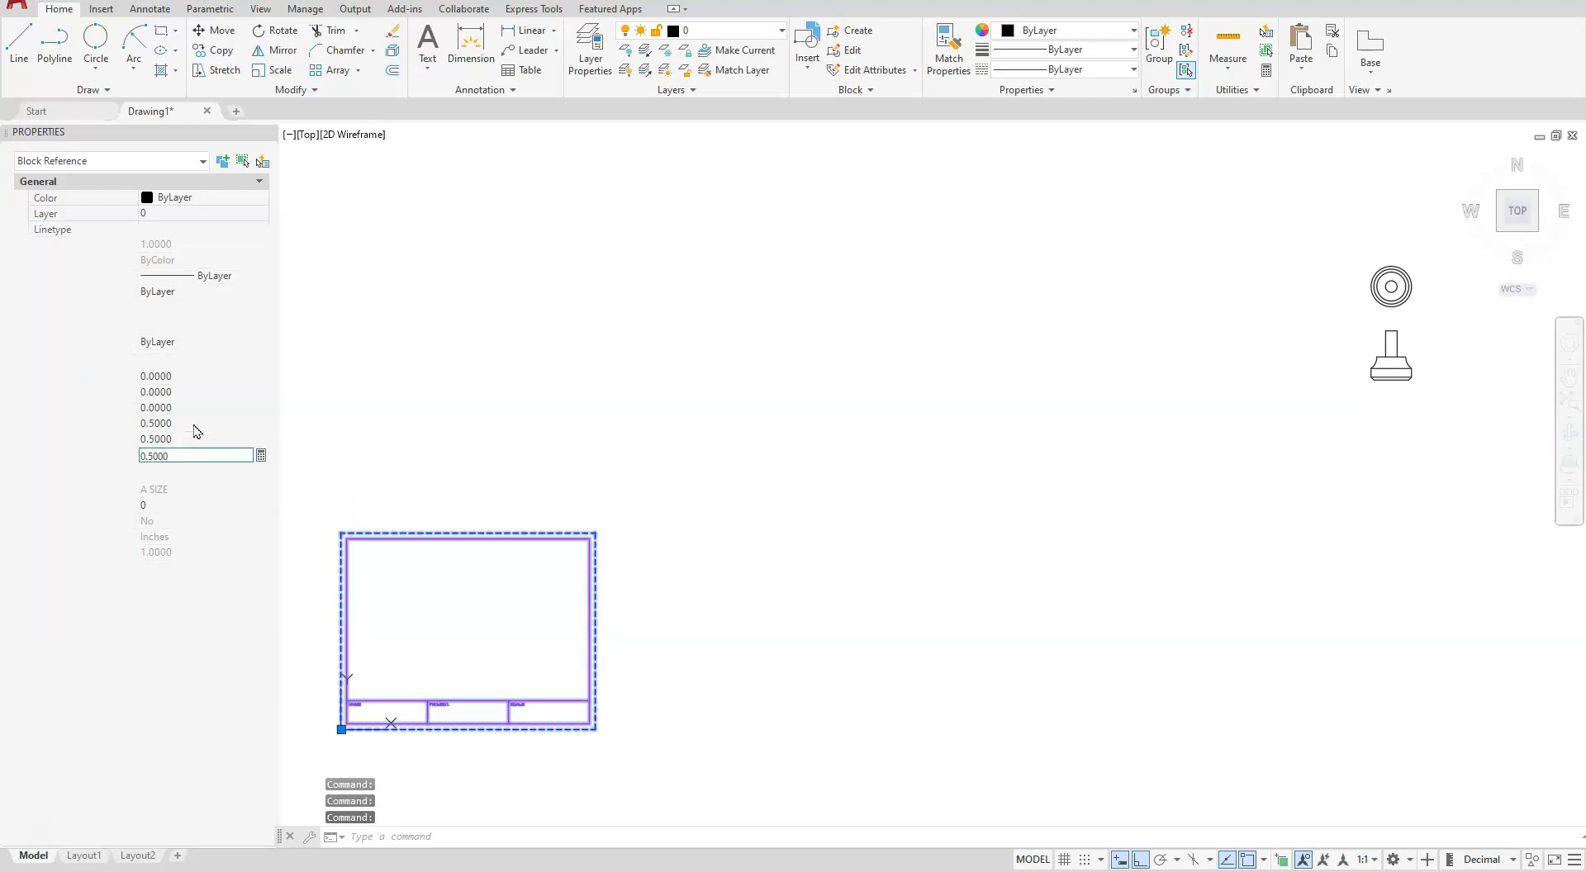
key(Escape)
key(Escape)
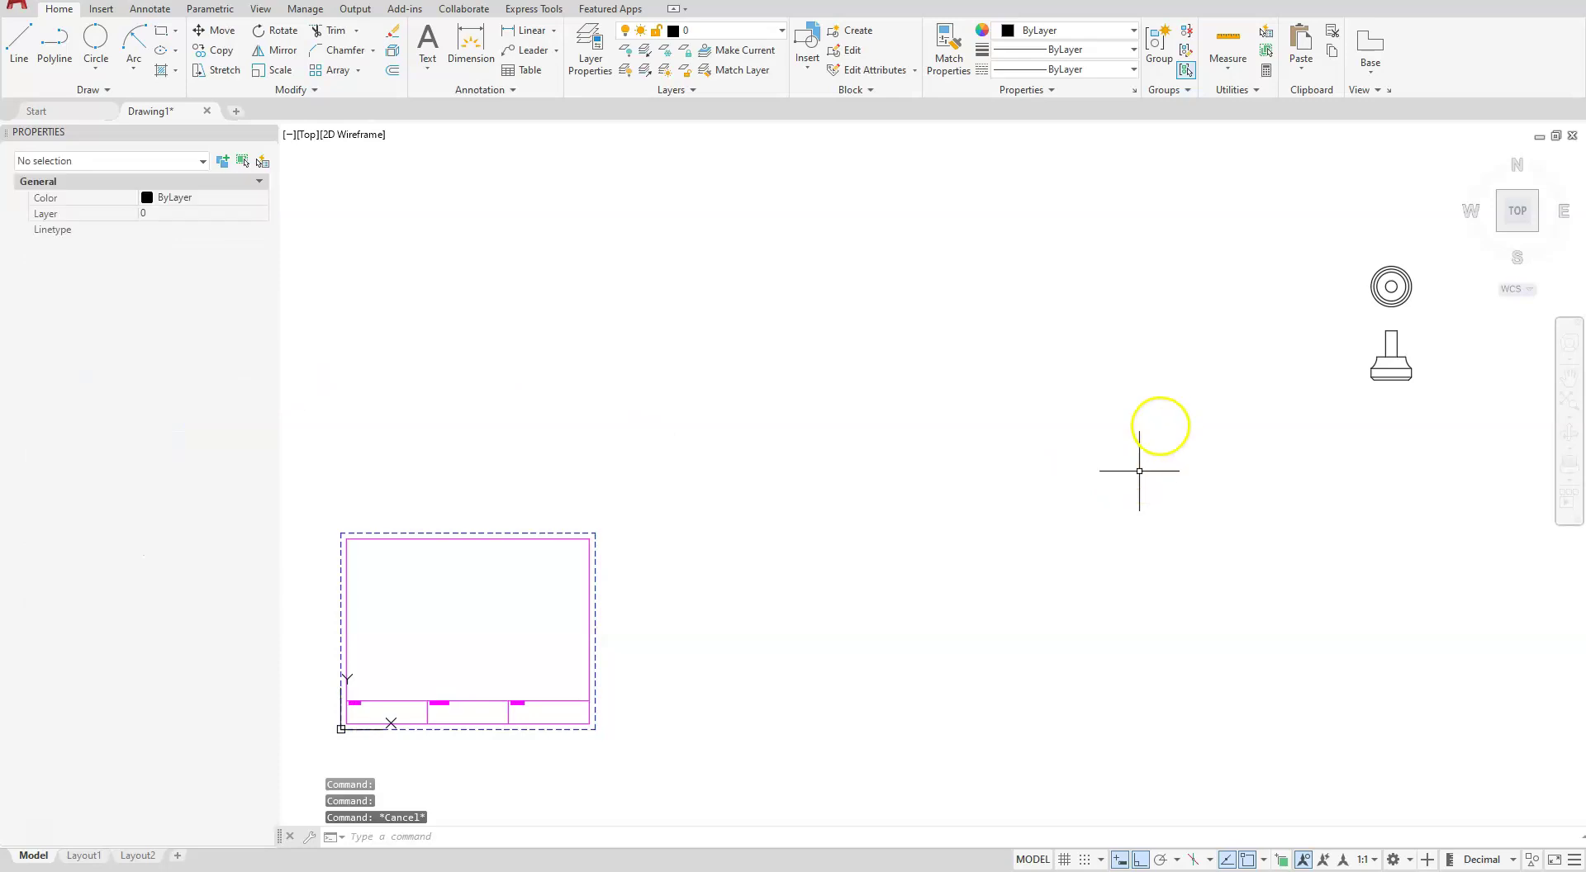
Move the top and front views together into the title block's drawing area, with Ortho turned off for free placement.
key(Return)
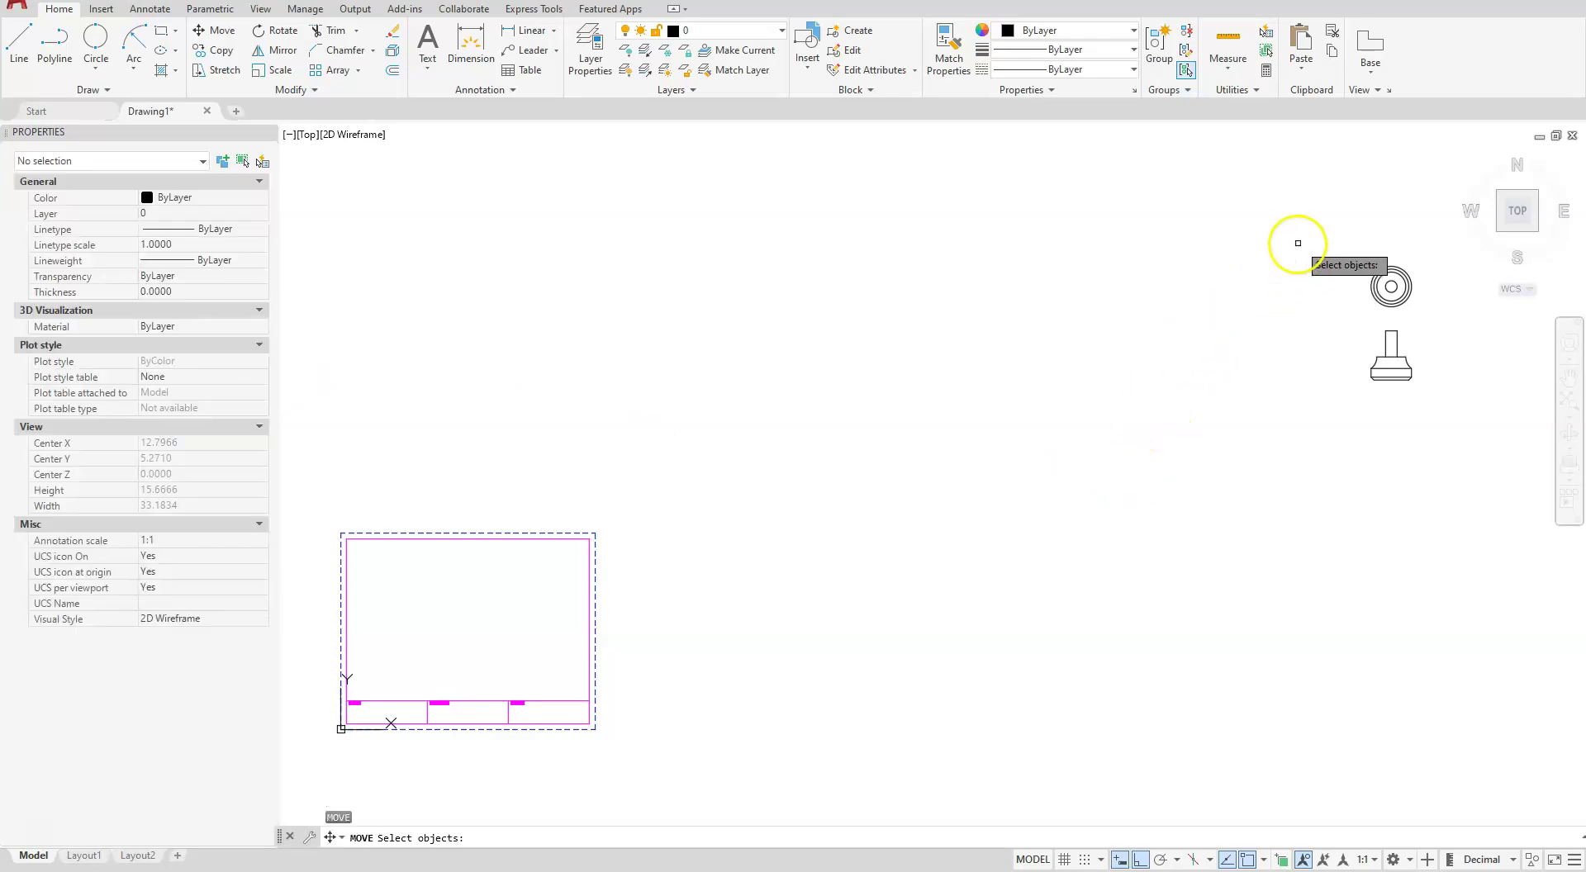
click(1303, 237)
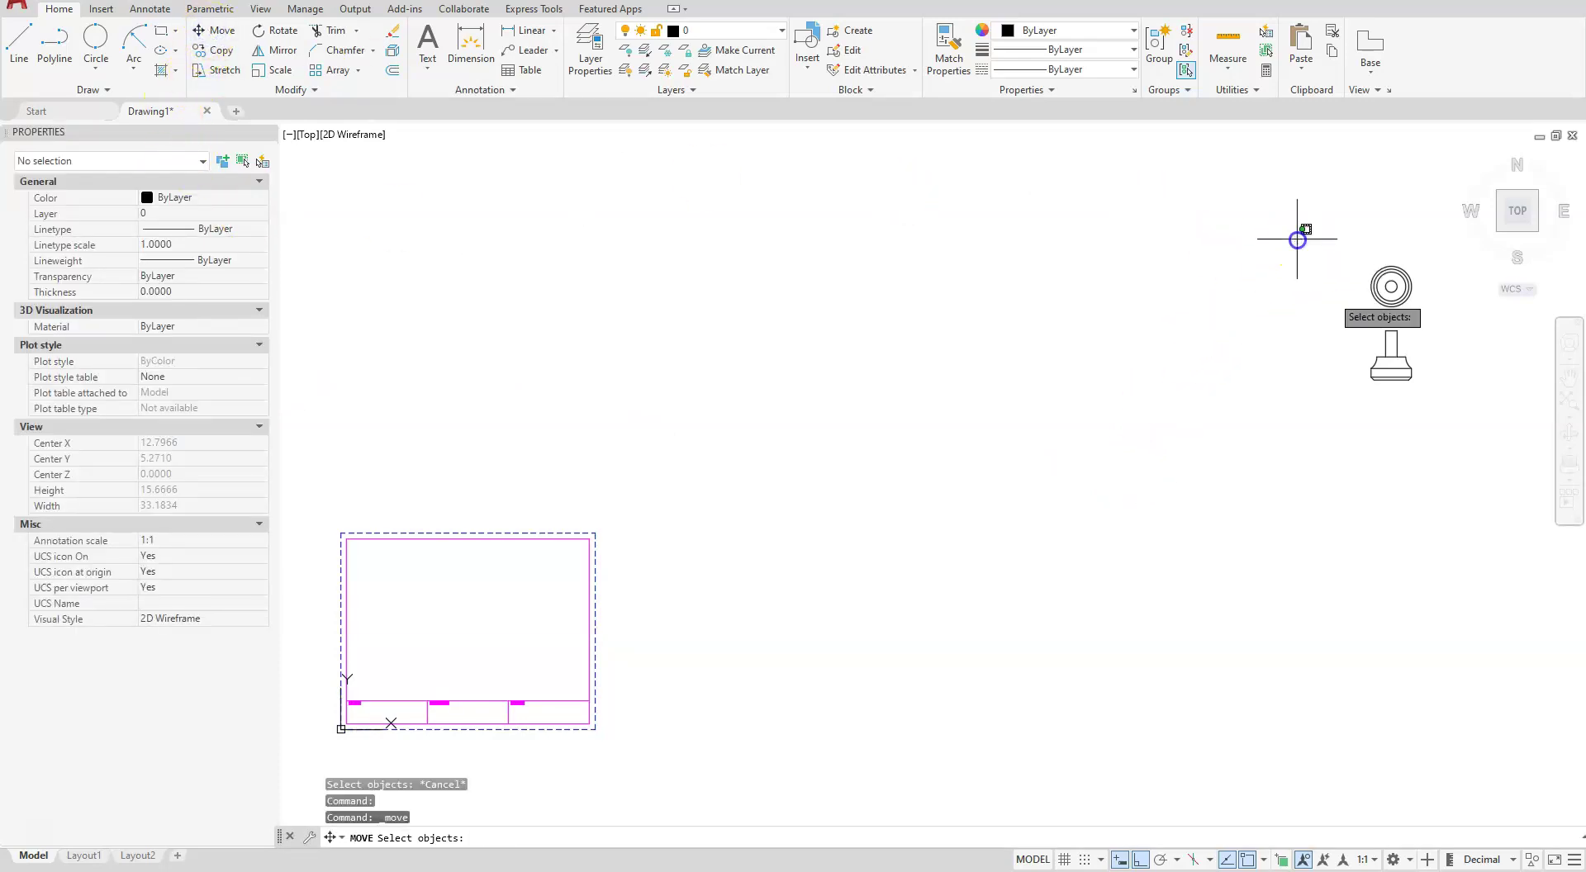
click(1479, 428)
right_click(1425, 341)
click(1400, 317)
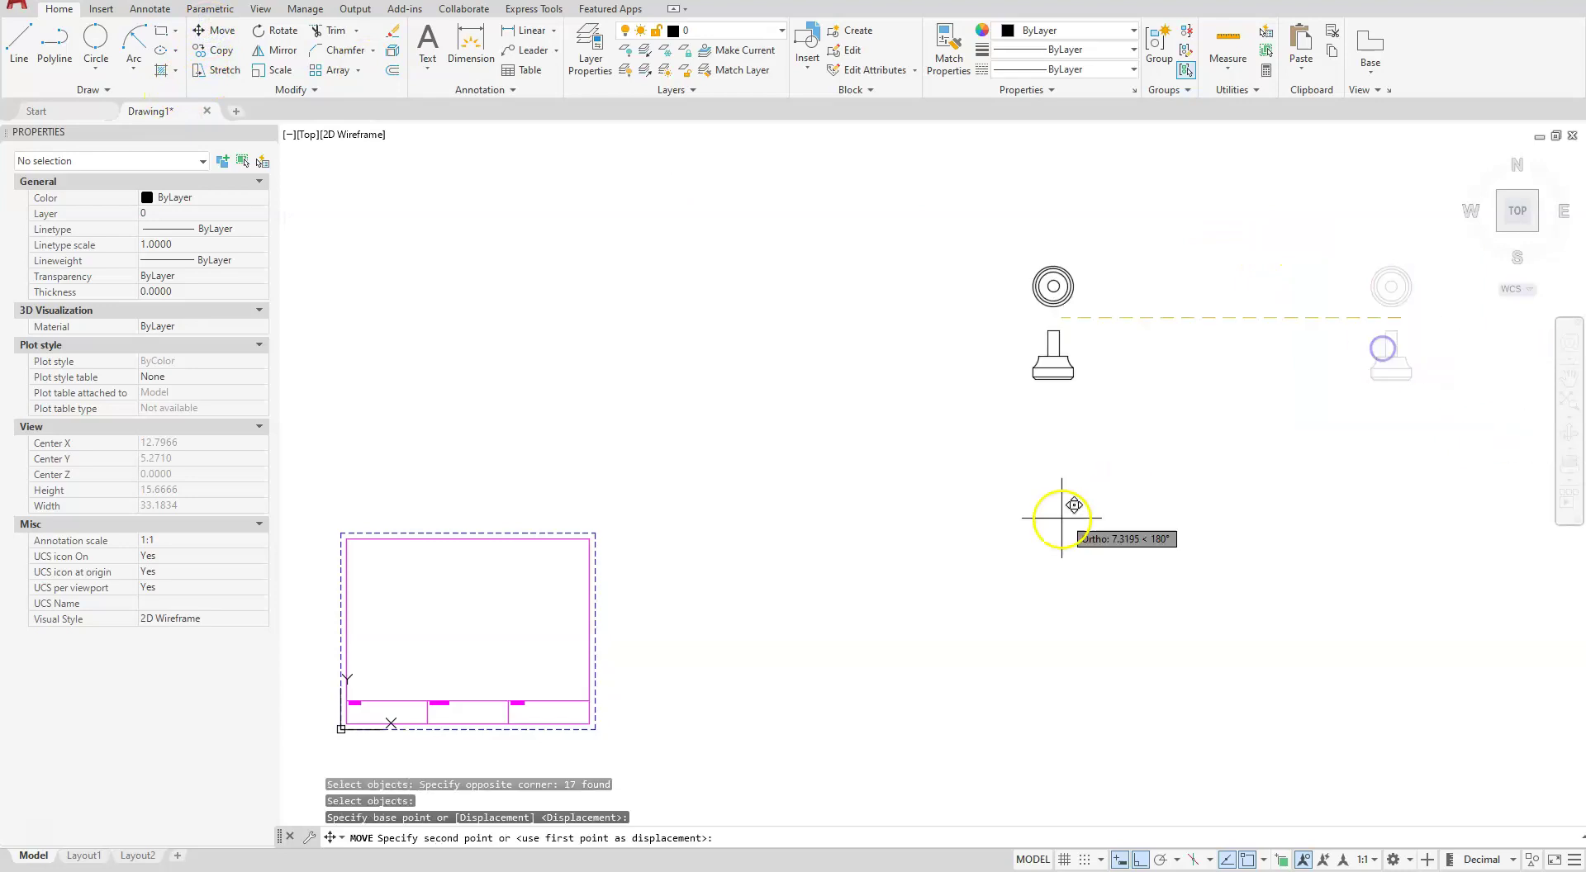
click(1140, 860)
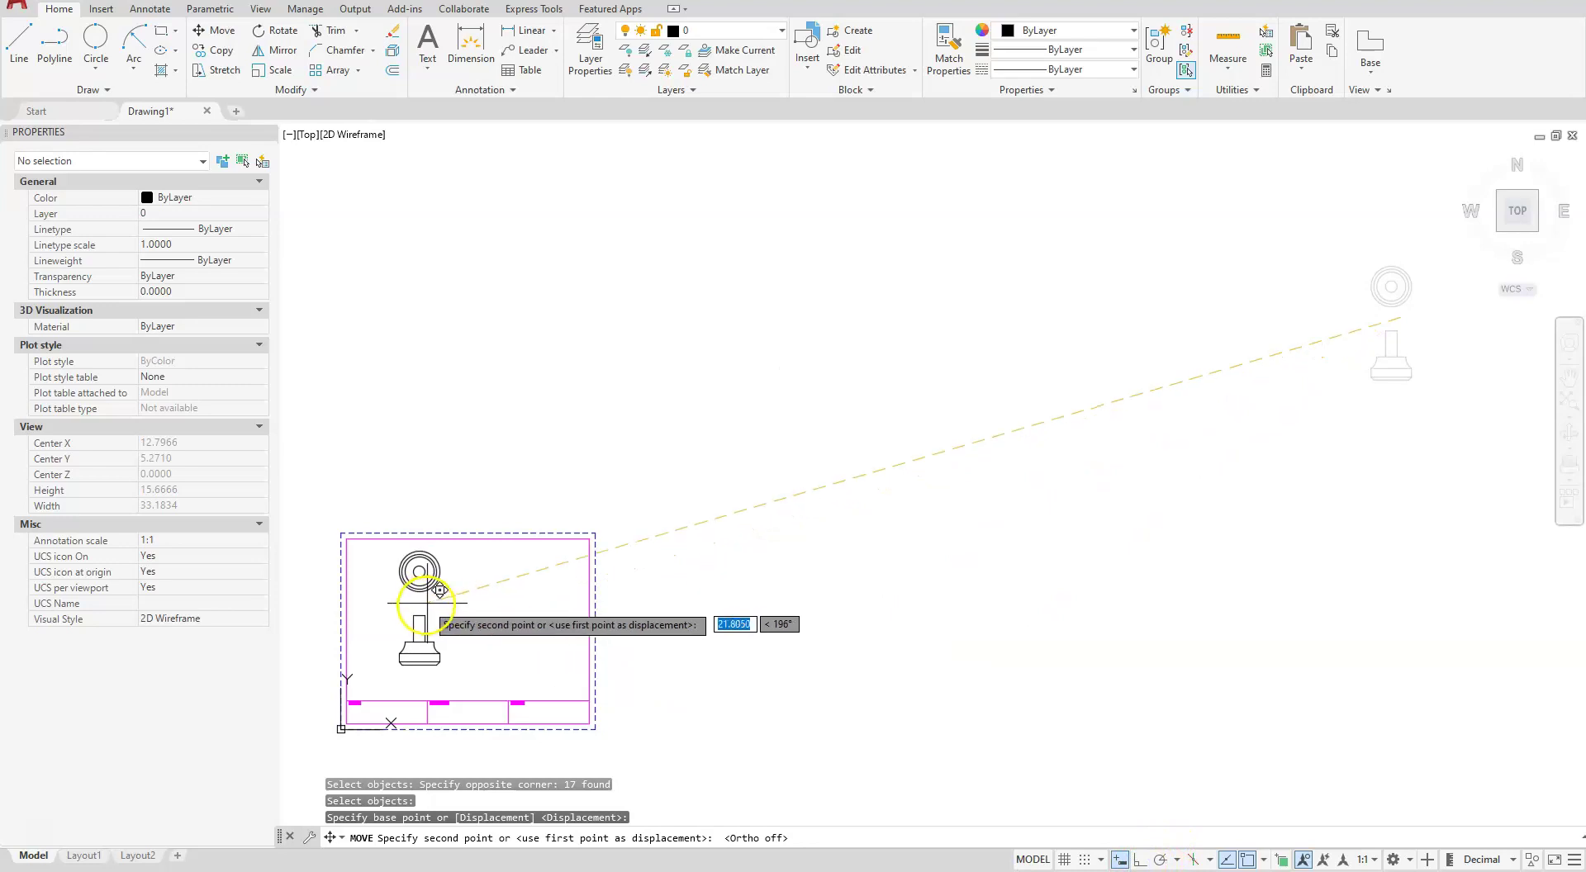
click(469, 612)
middle_drag(548, 651, 963, 567)
scroll(960, 573, up, 4)
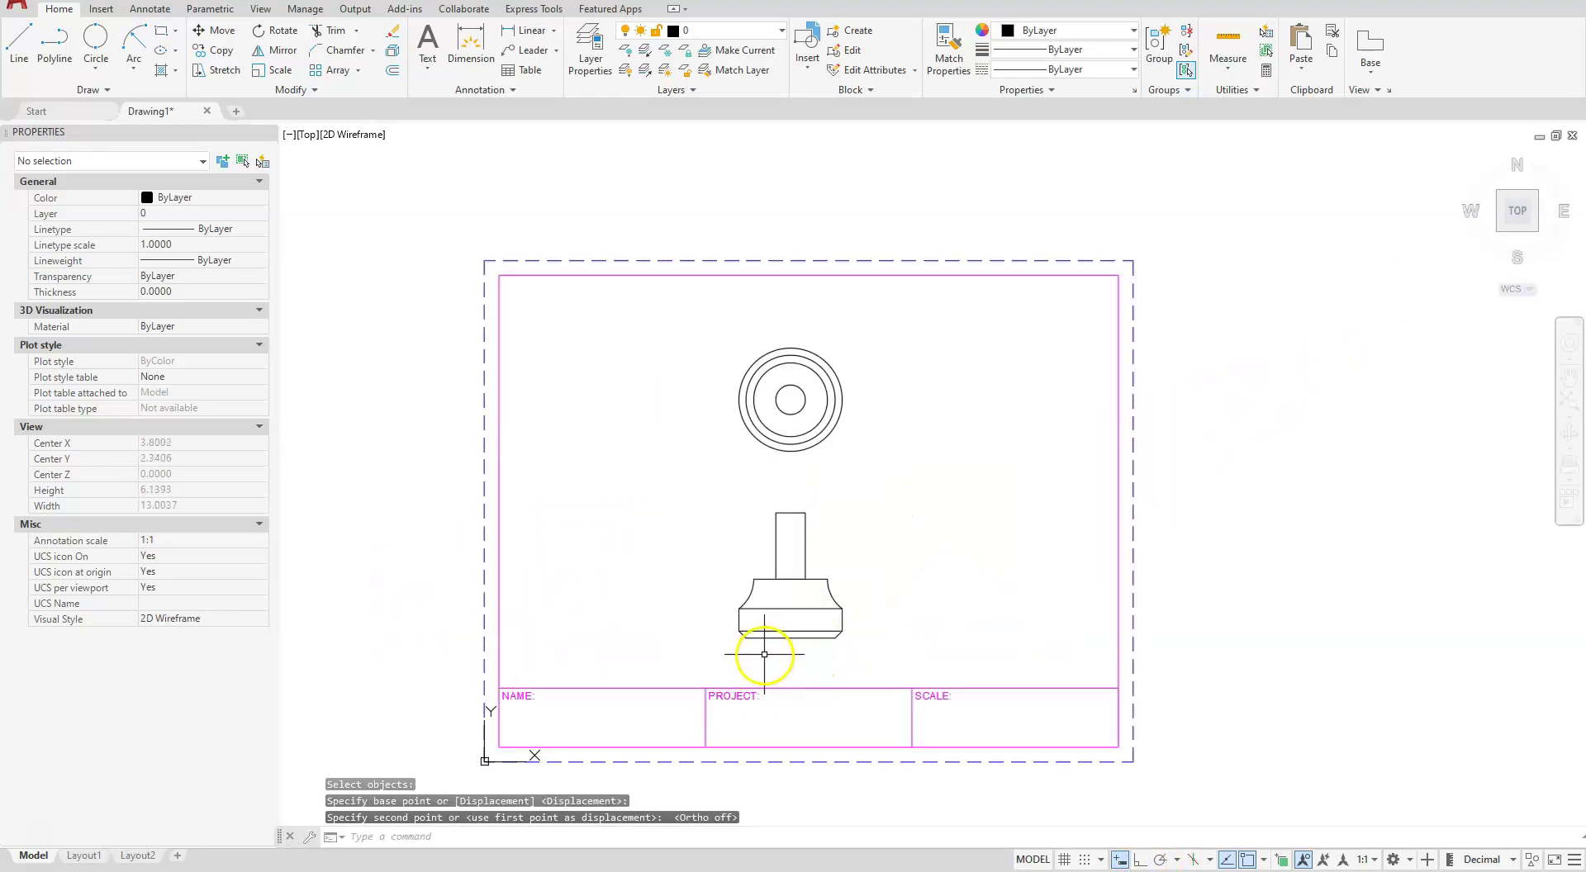
Set the title block's X, Y and Z scale to 0.25.
click(669, 724)
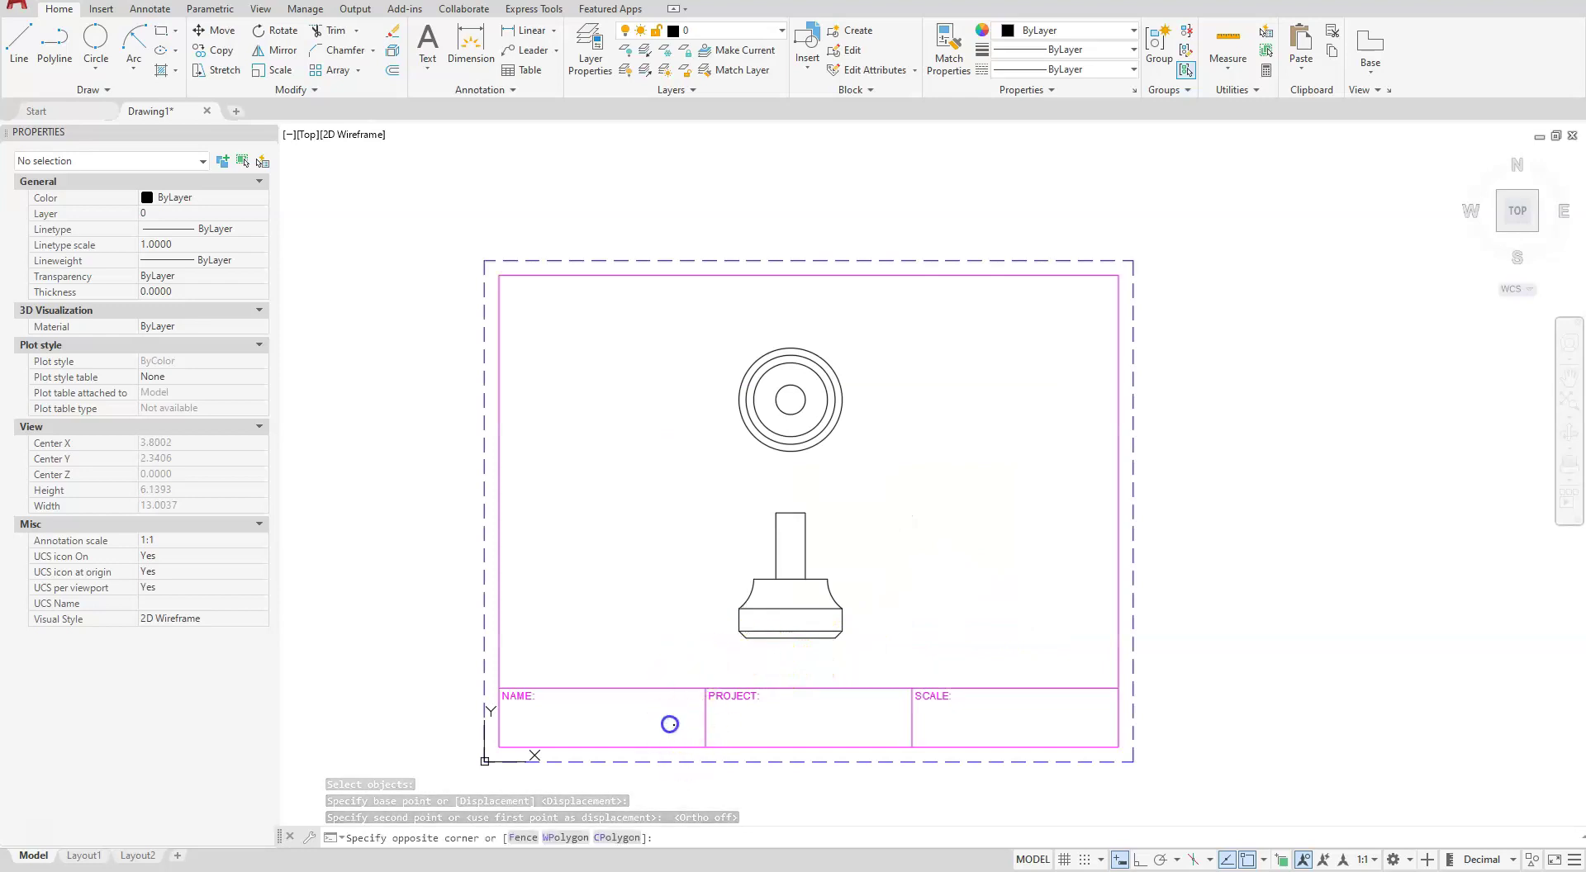
click(606, 659)
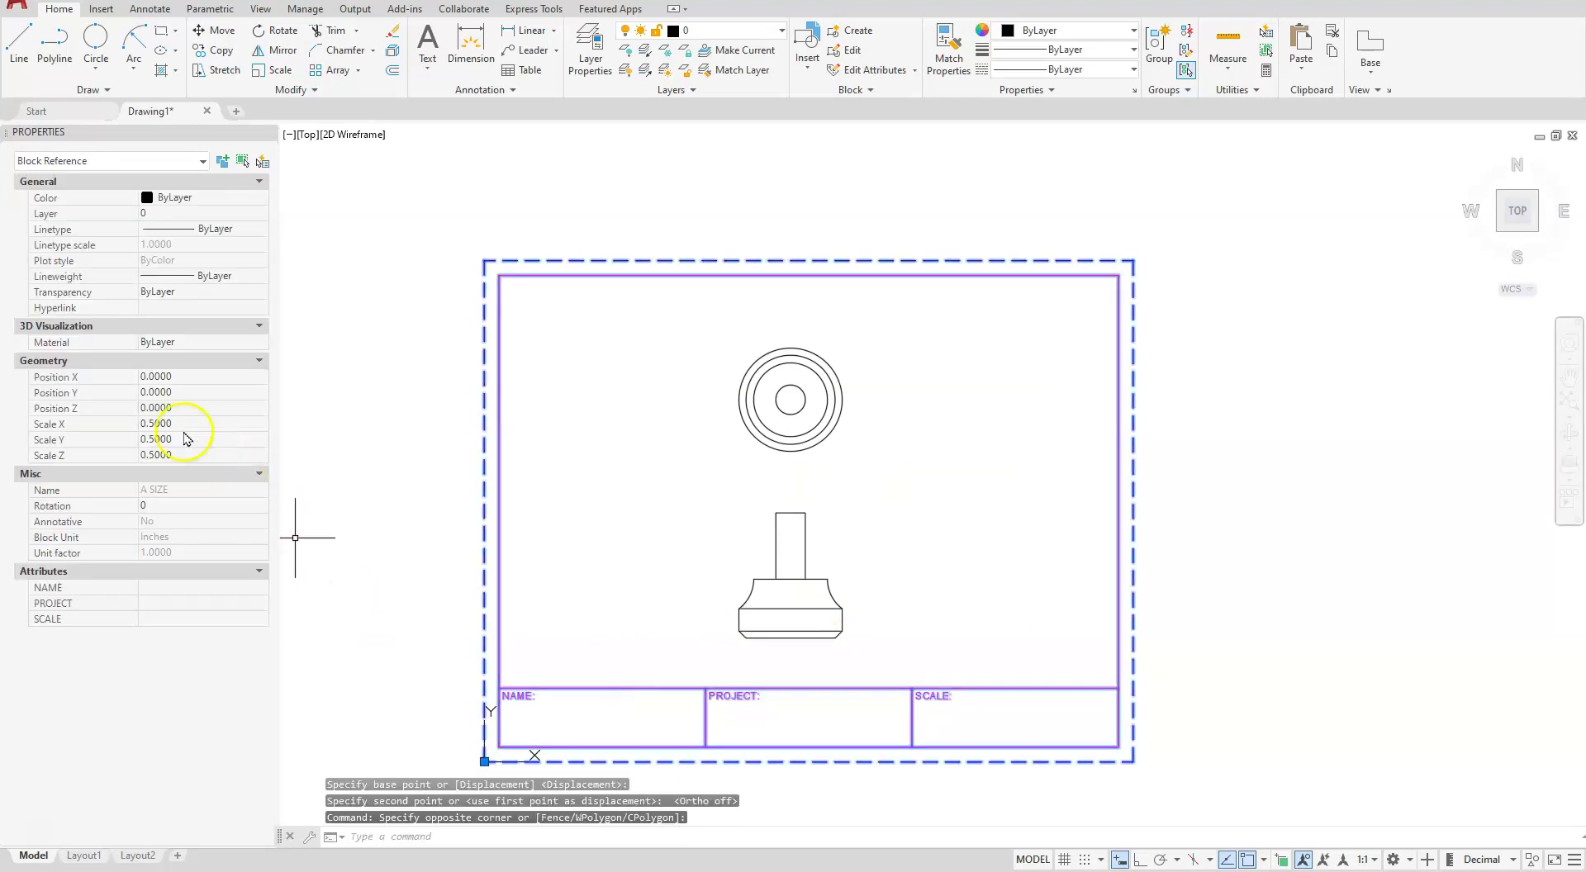
click(177, 422)
text(.2)
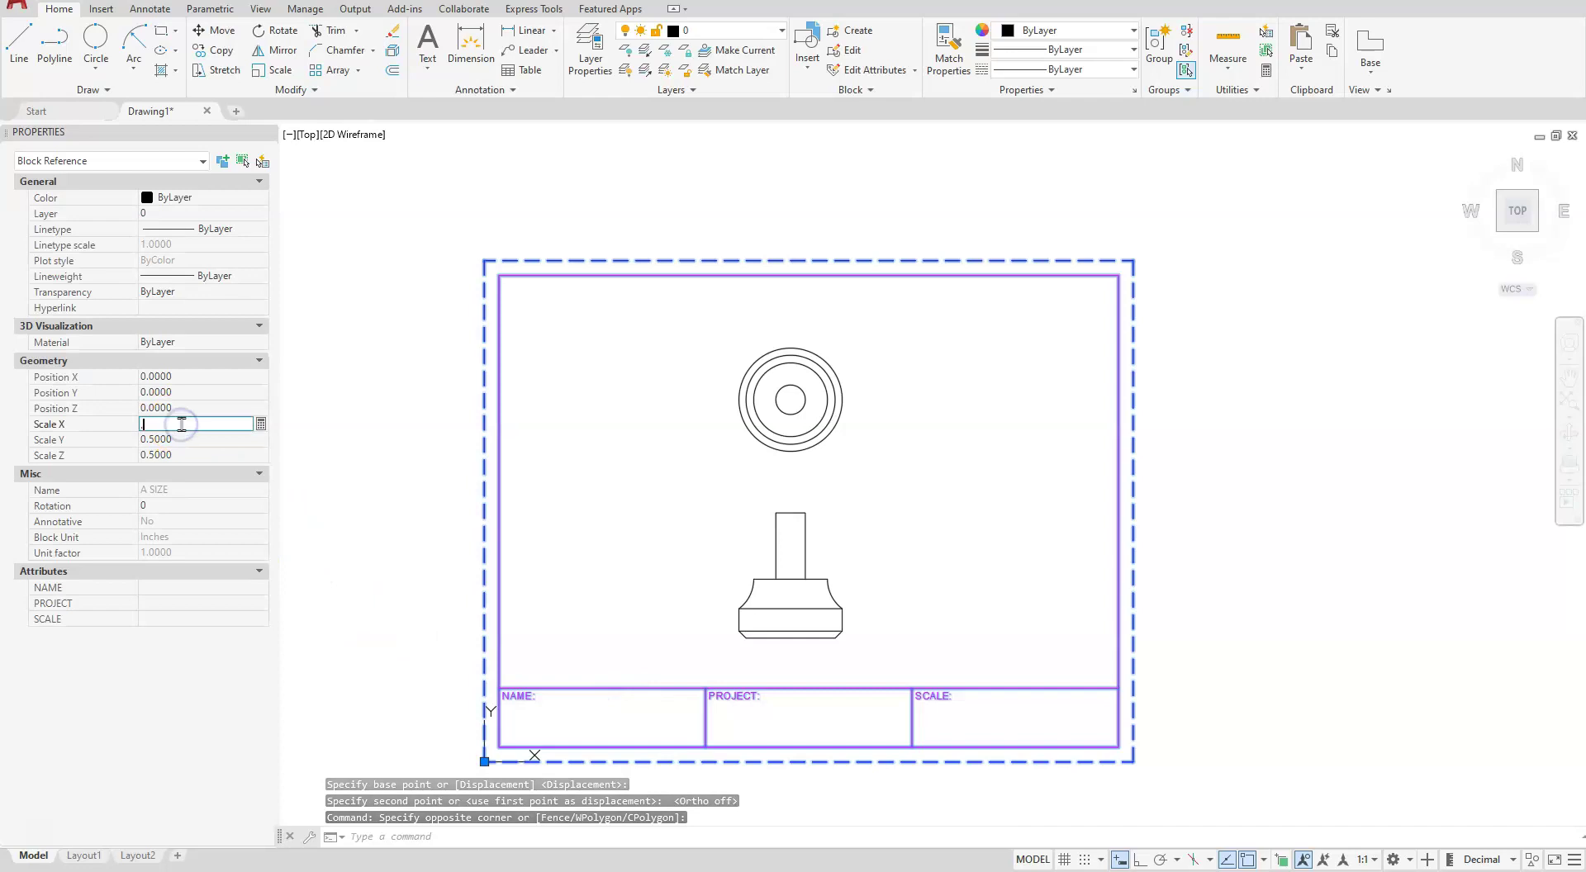
text(5)
key(Tab)
text(.25)
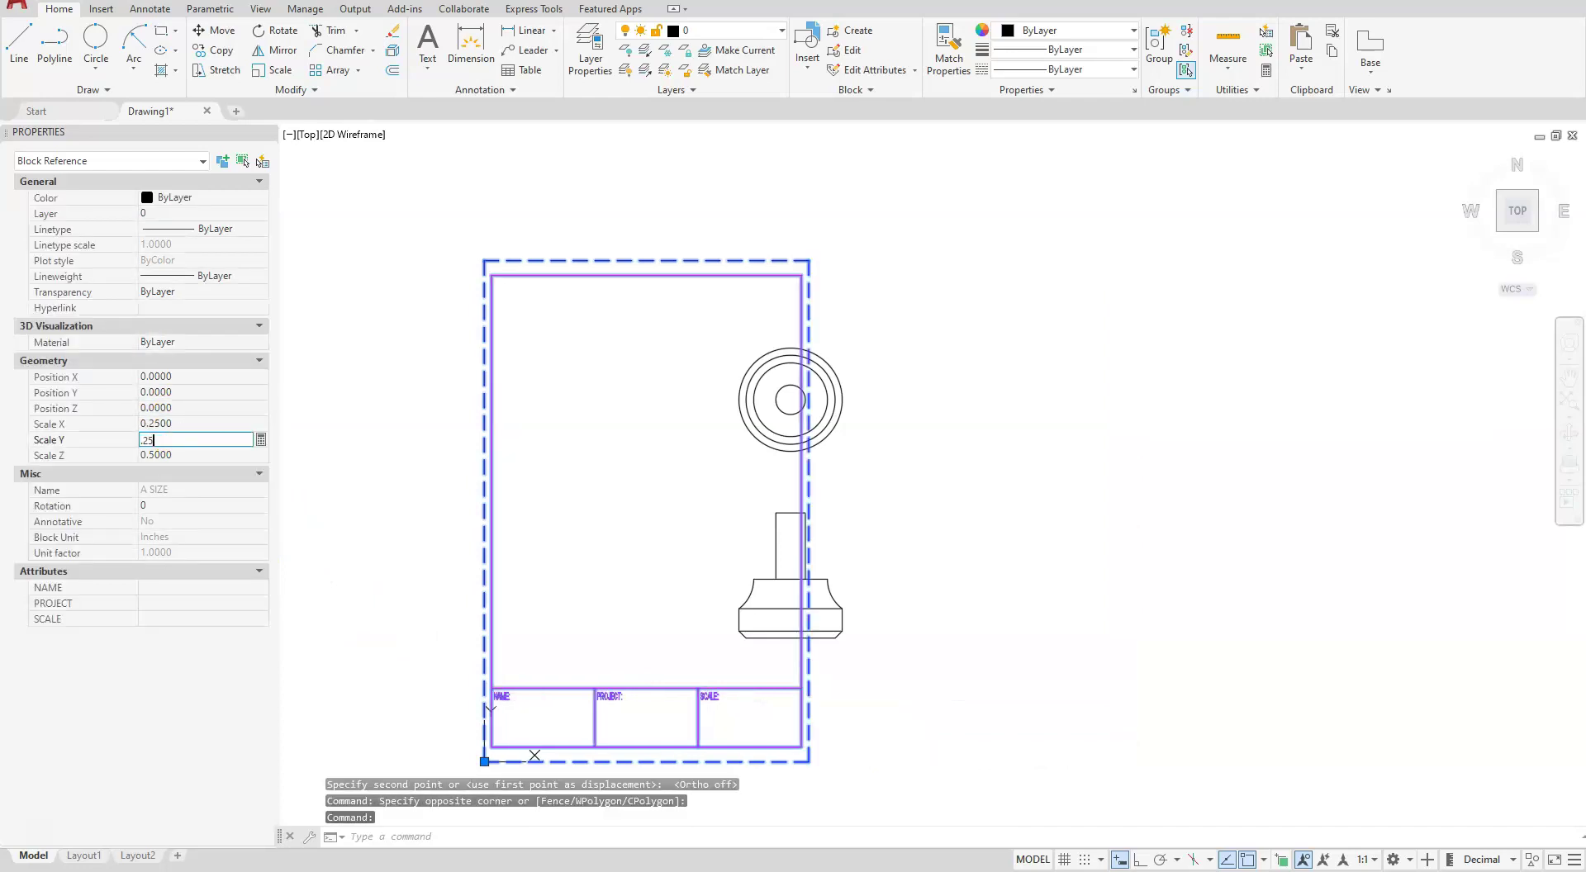
key(Tab)
text(.25)
key(Return)
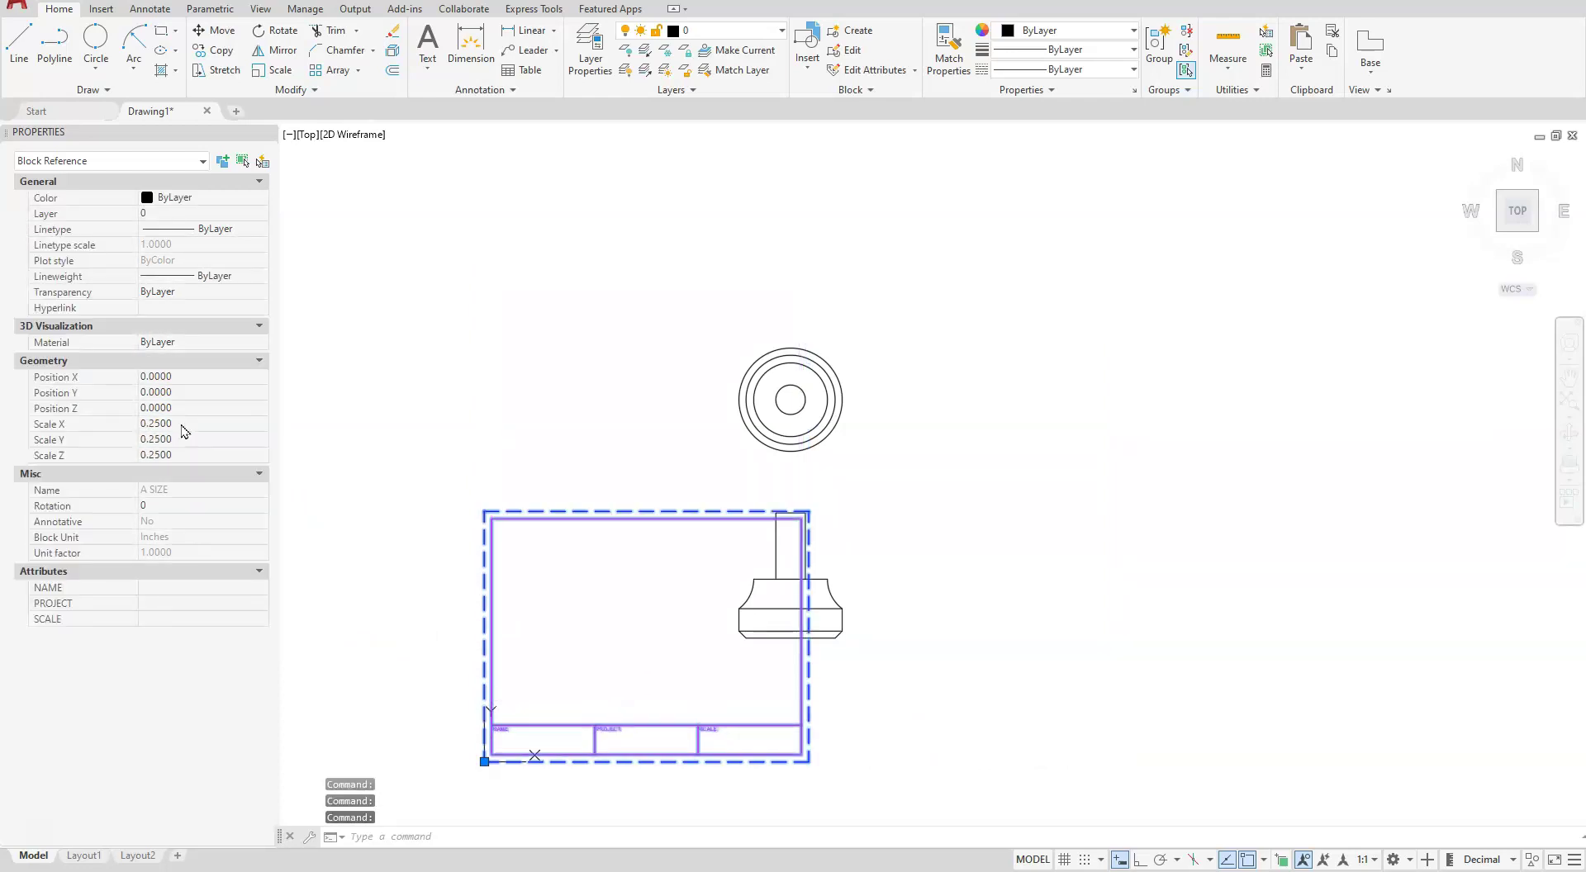
middle_drag(594, 508, 701, 454)
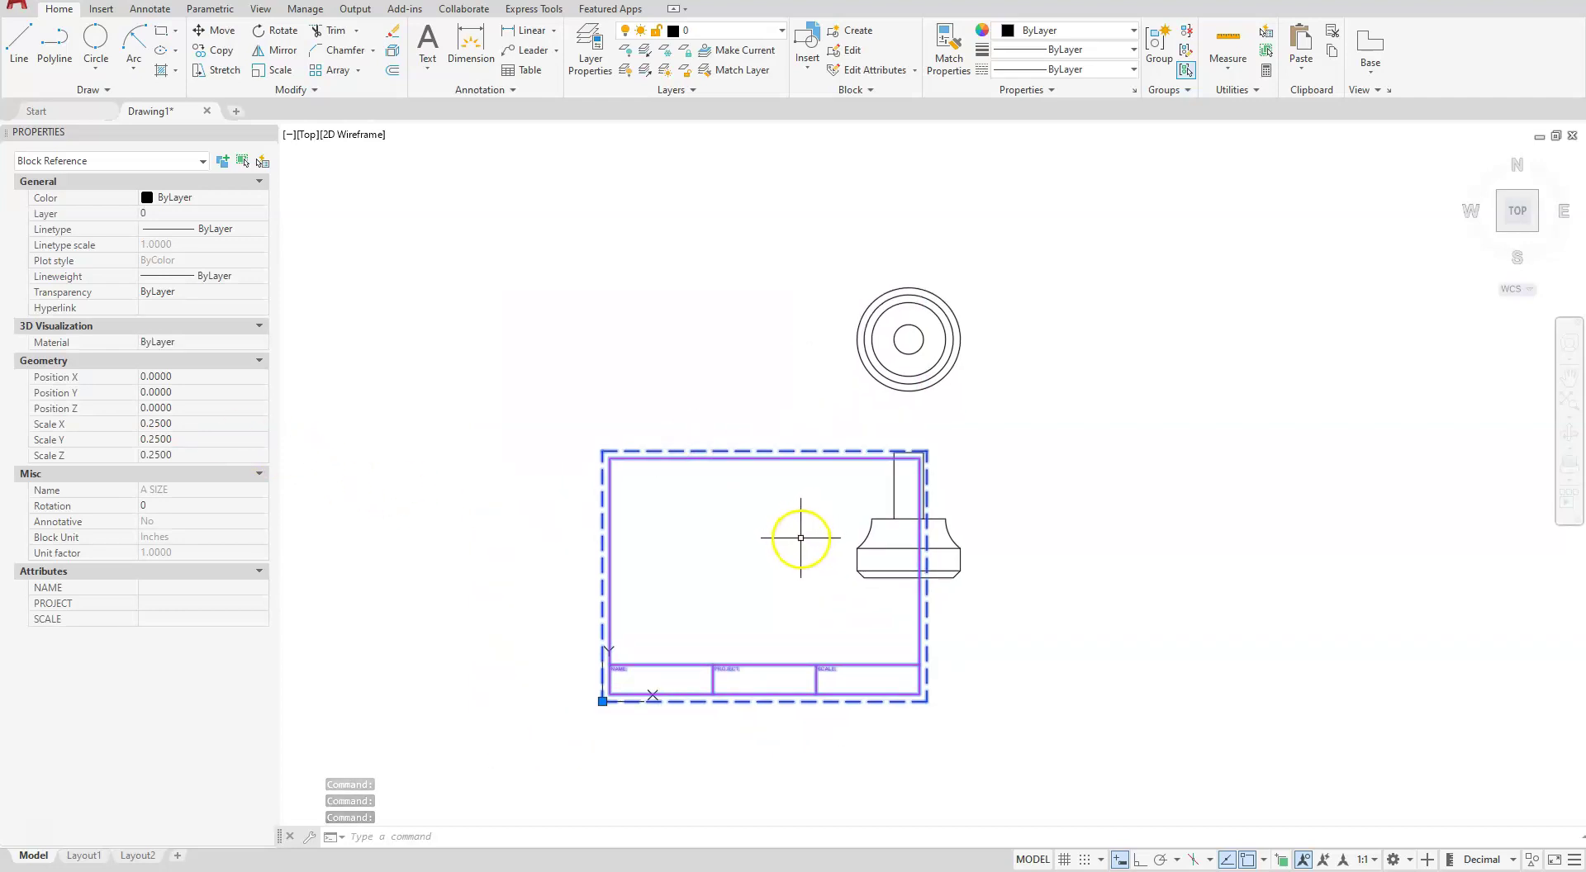
Fill in the title block attributes with PROJECT as ASSIGNMENT and SCALE as 4 = 1.
click(156, 586)
click(149, 599)
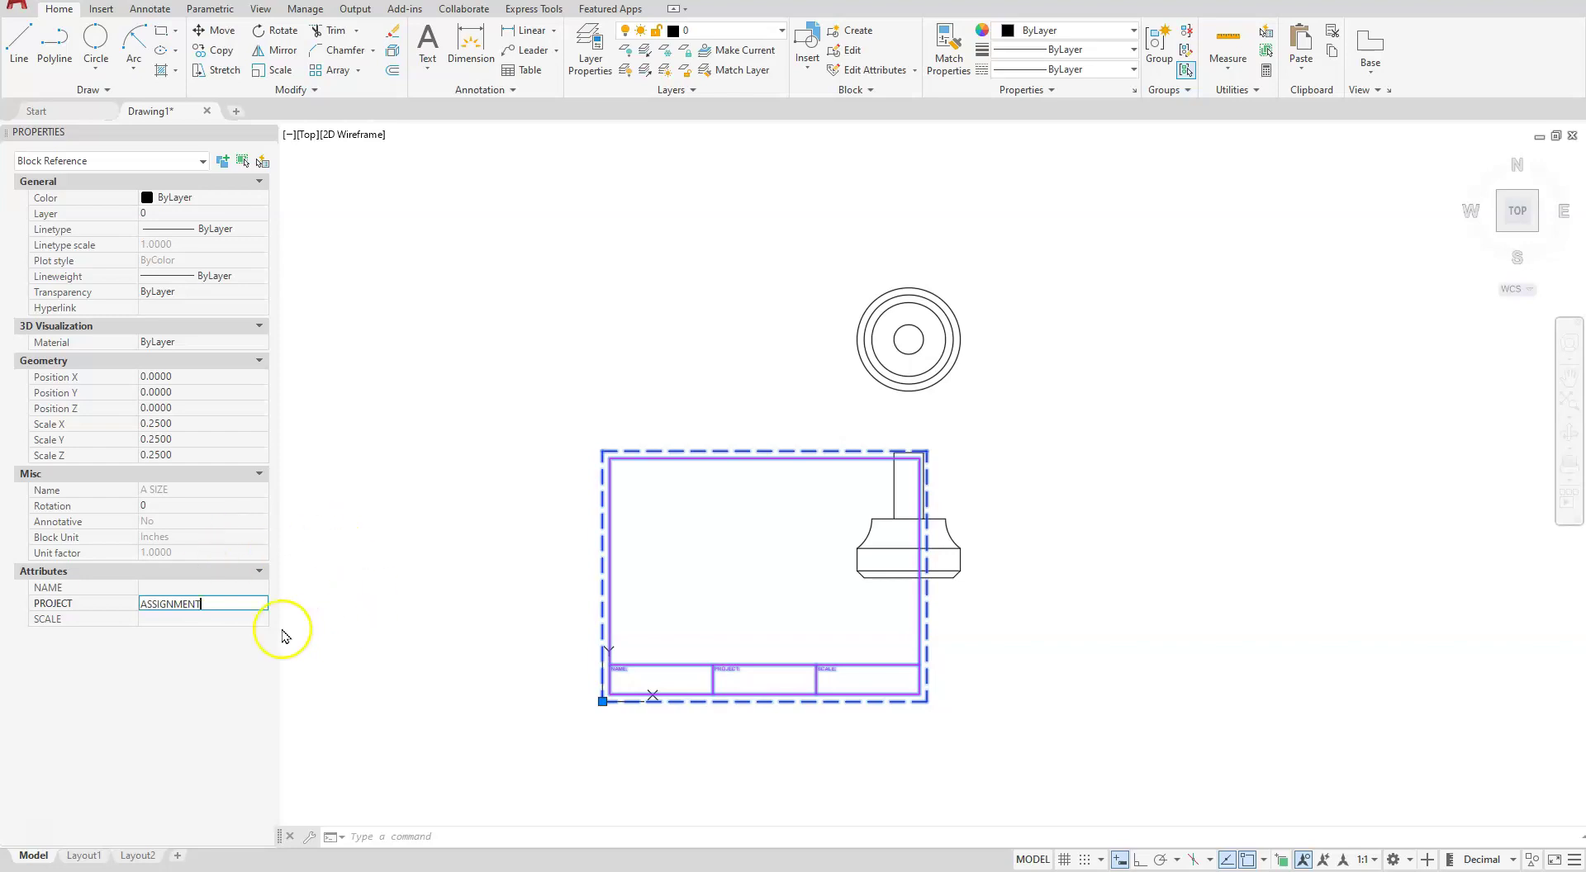
click(238, 620)
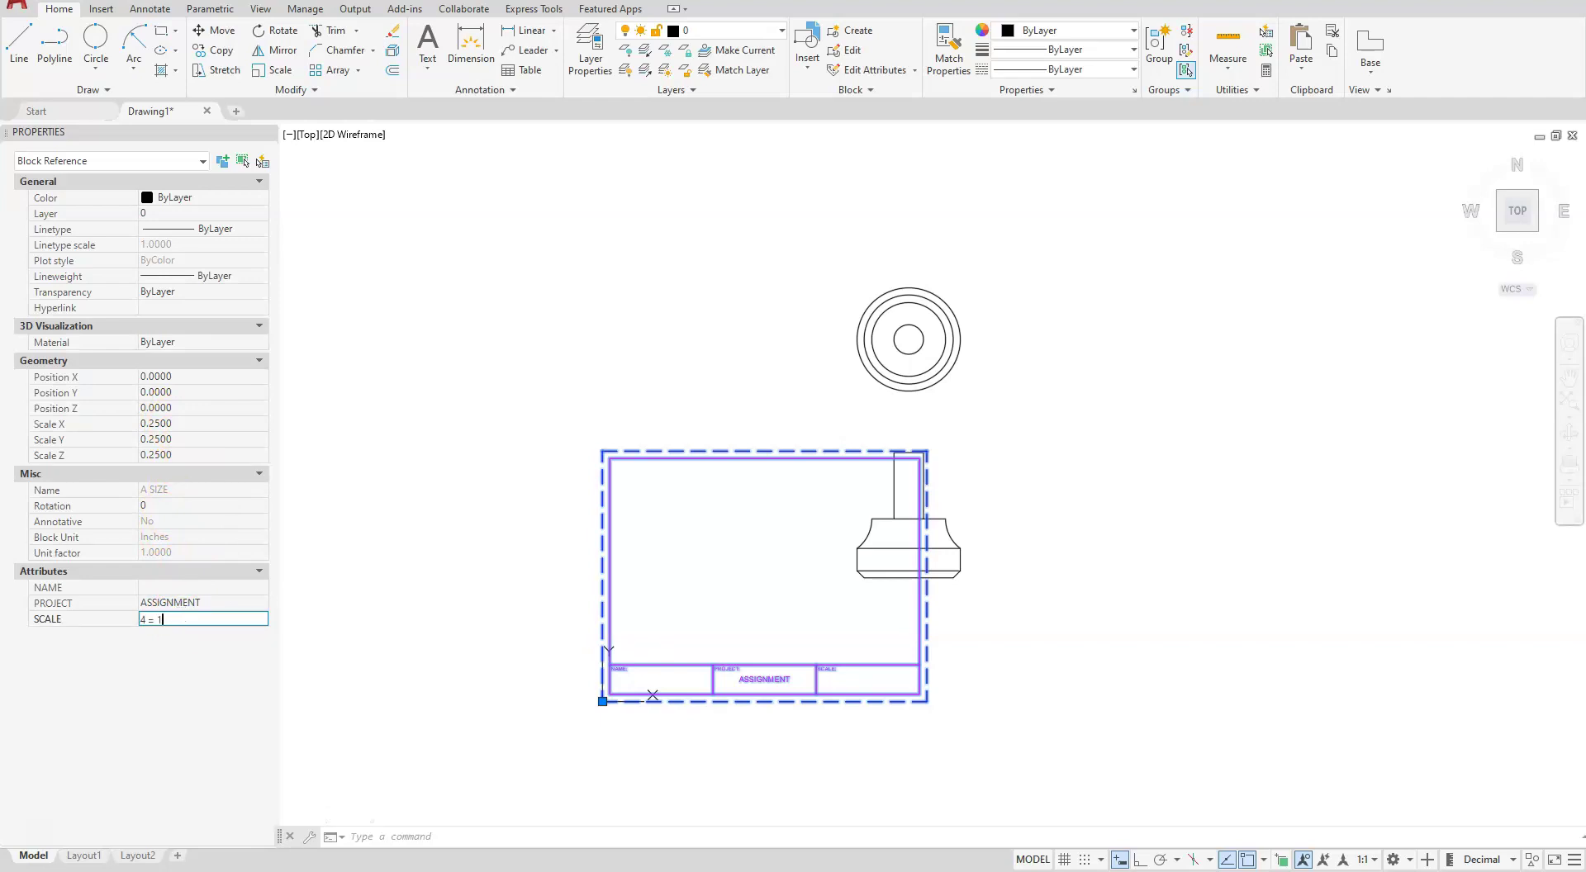
click(396, 549)
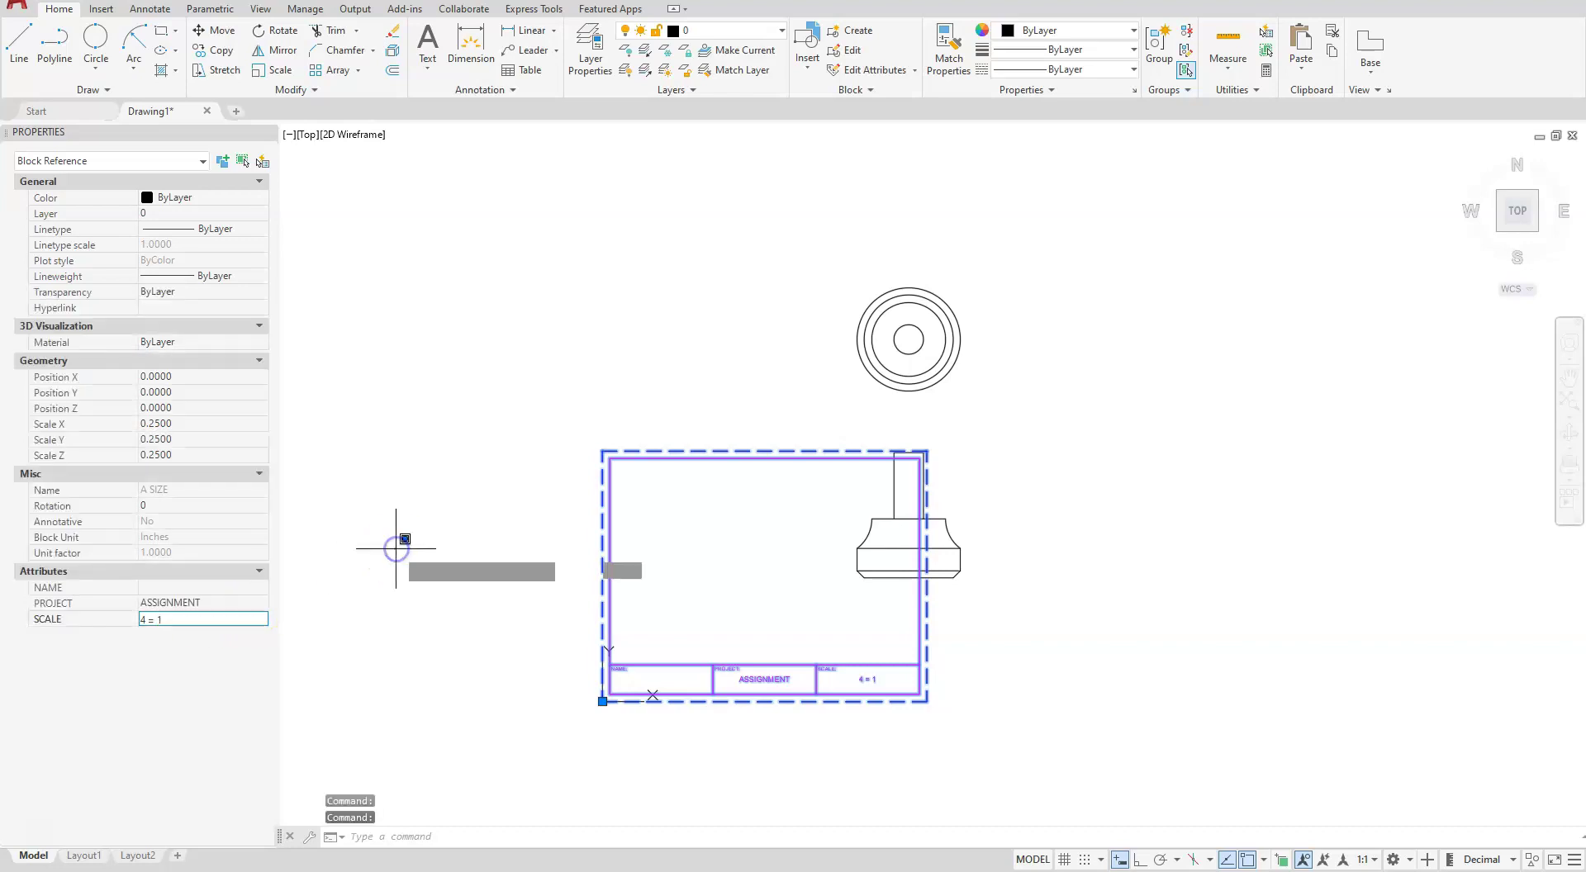
key(Escape)
key(Escape)
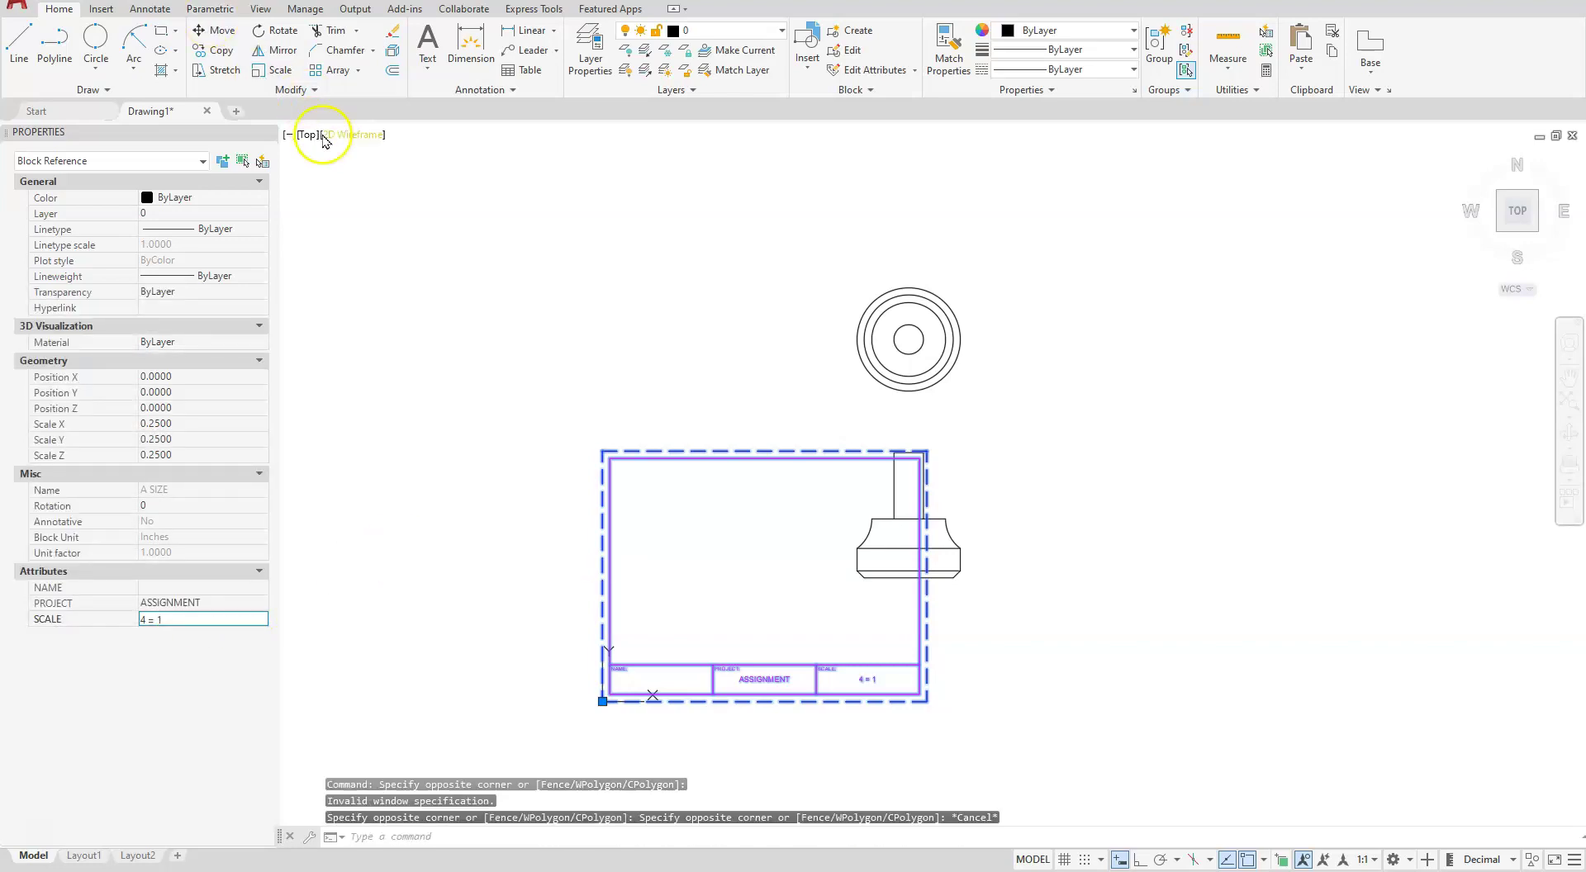
key(Escape)
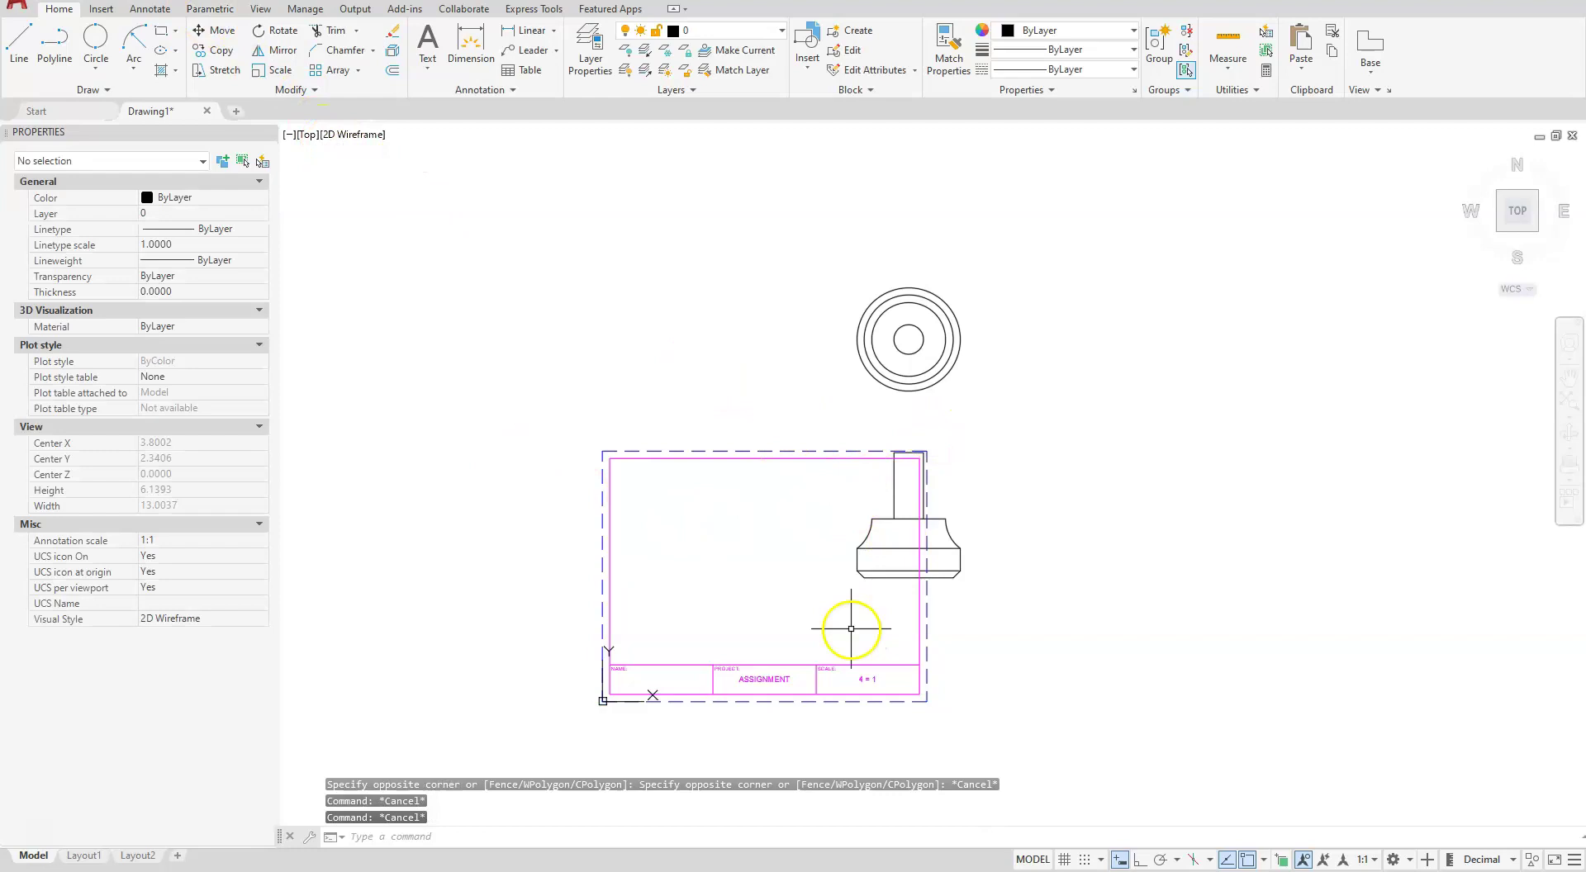
Move the front view on its own into the left half of the title block's drawing area.
middle_drag(829, 614, 1005, 526)
key(Escape)
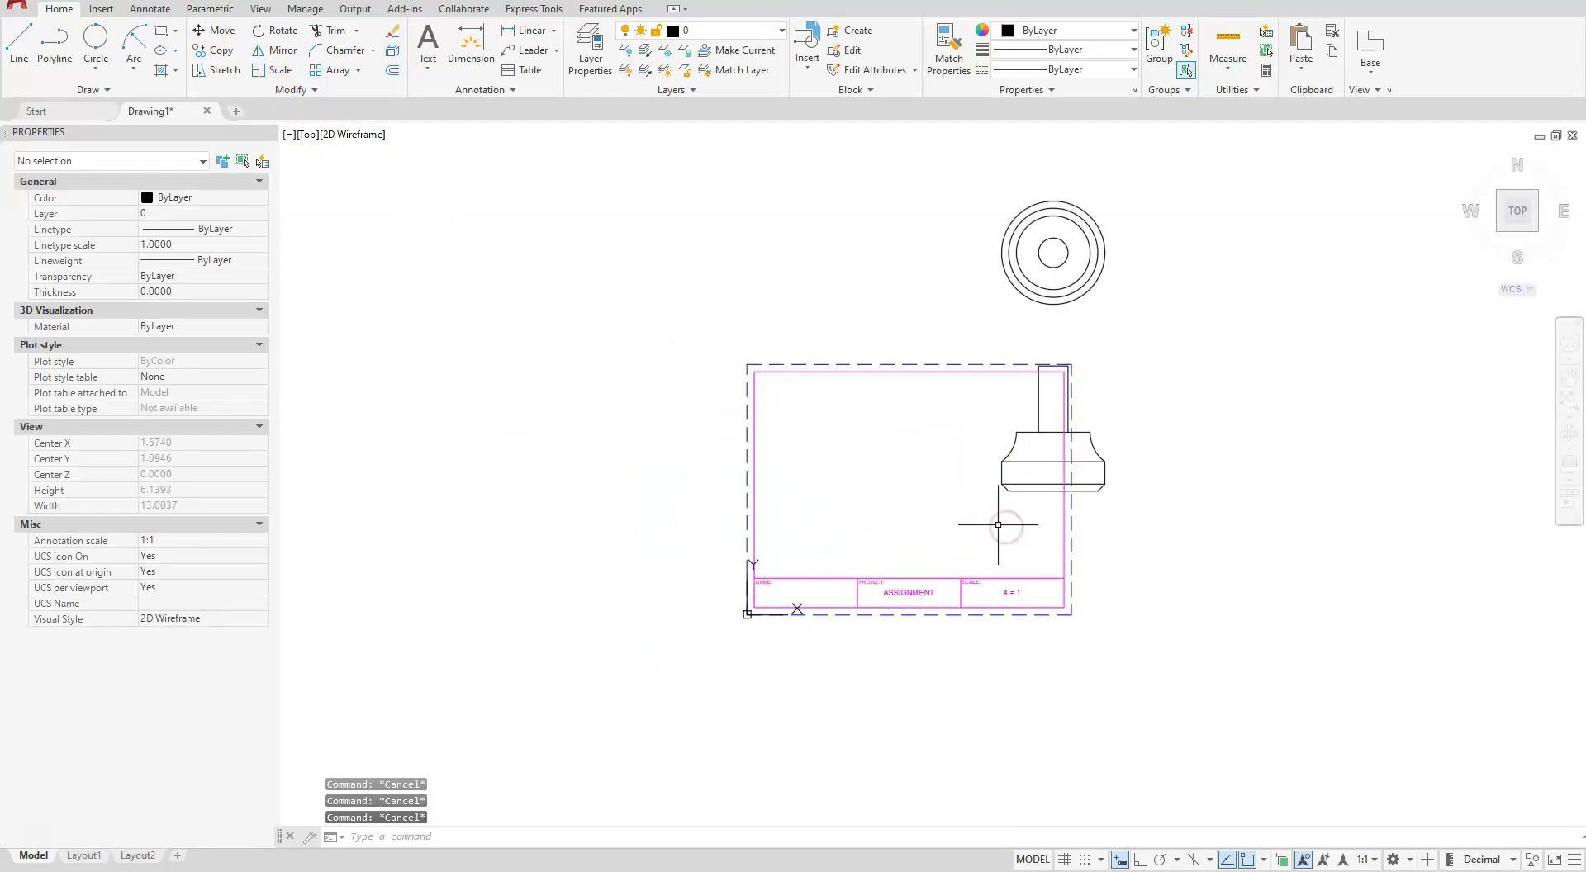
text(M)
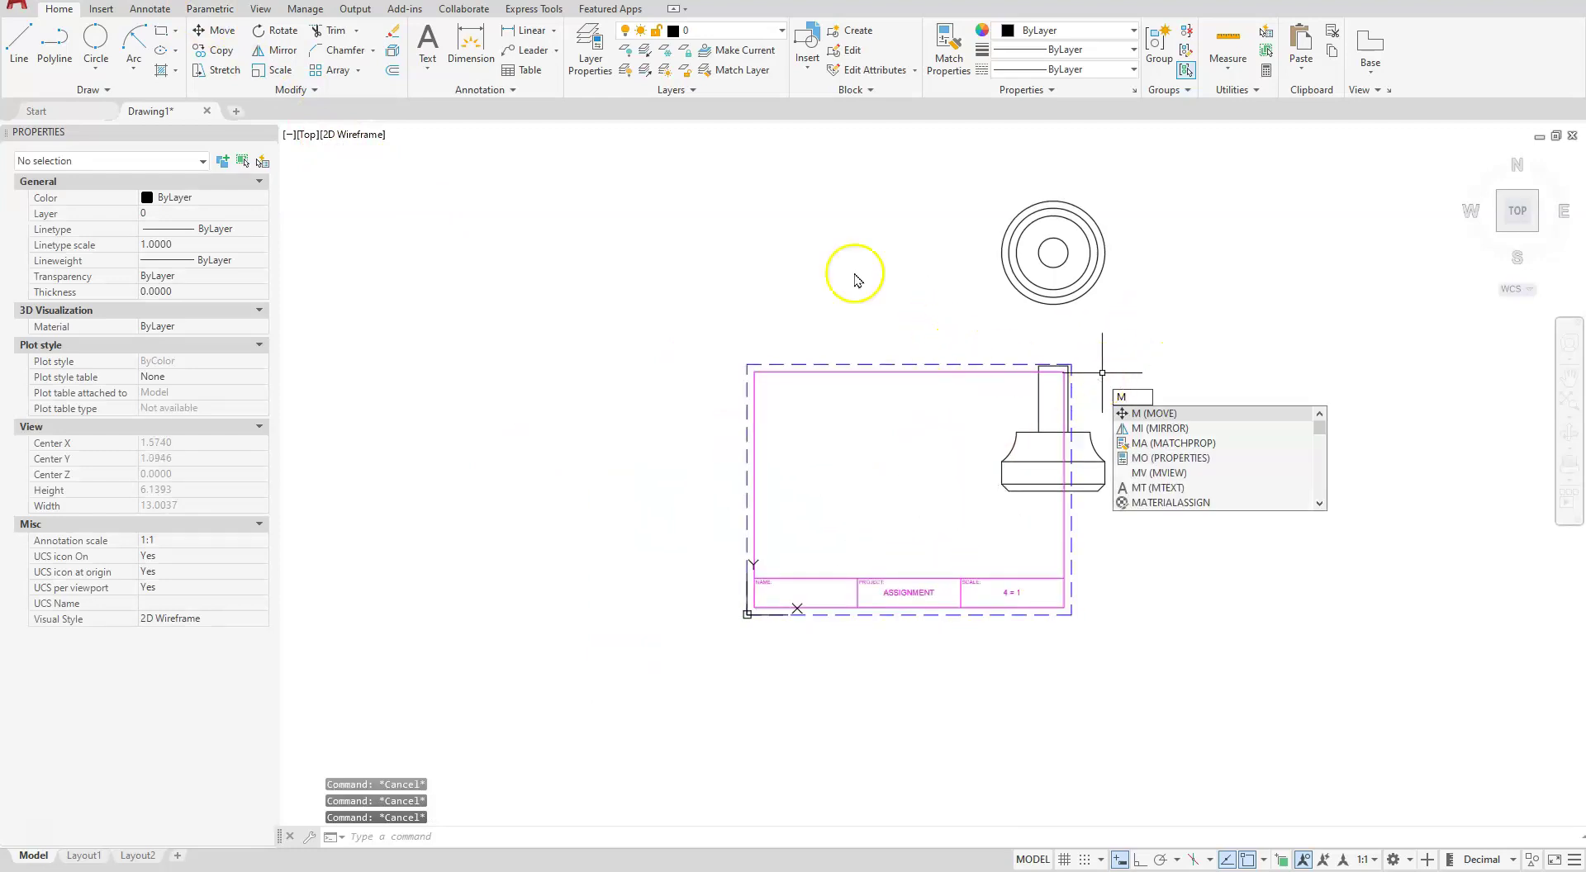
click(1179, 412)
click(982, 331)
click(1190, 506)
key(Return)
click(1001, 461)
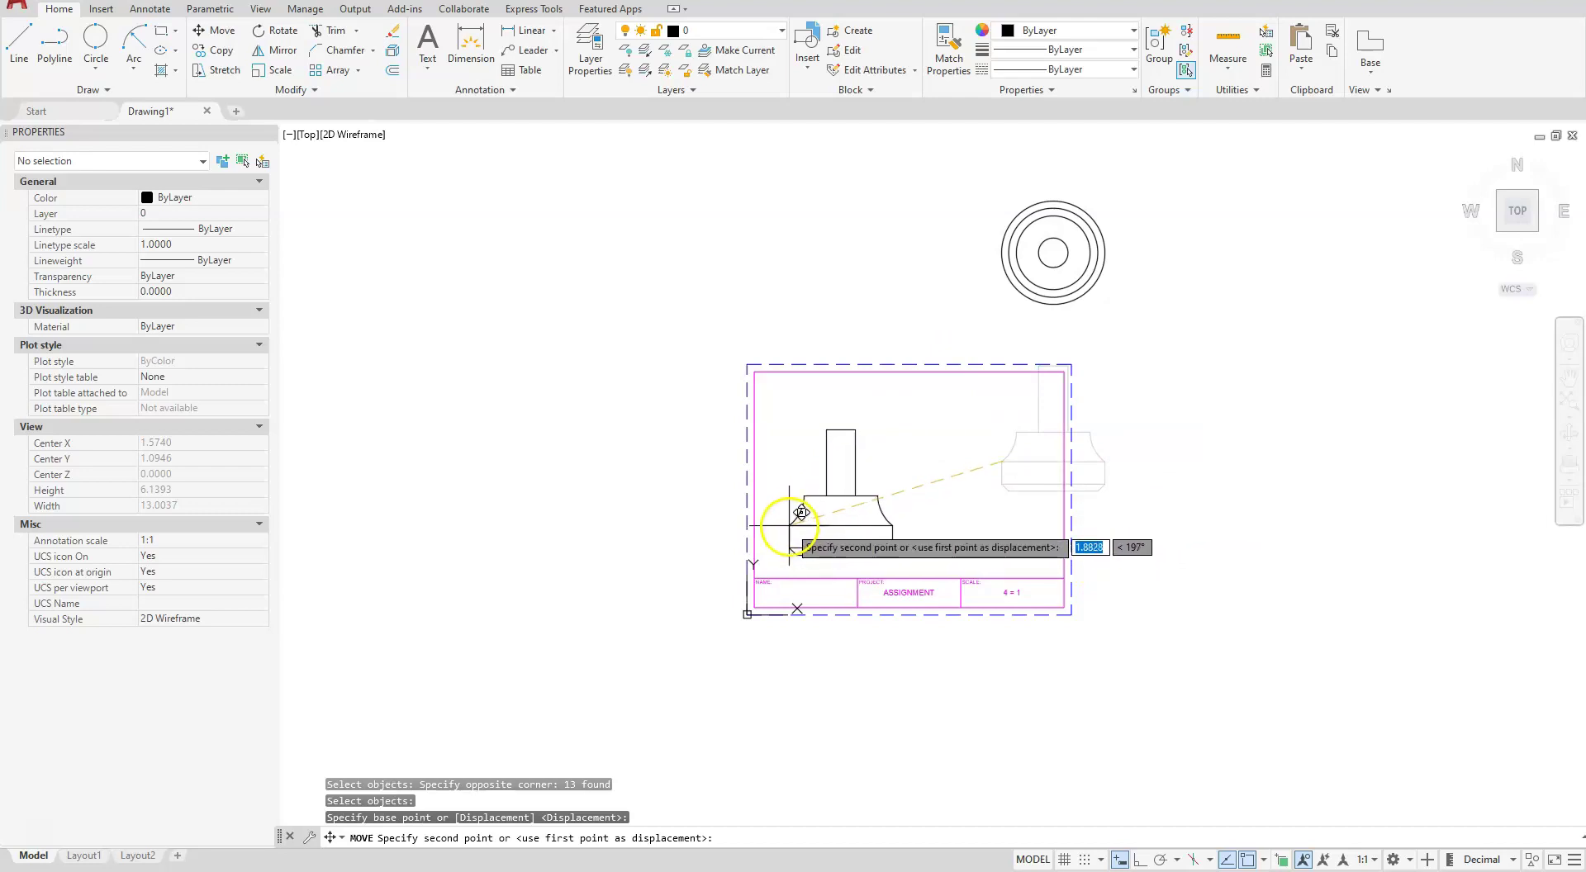
click(804, 496)
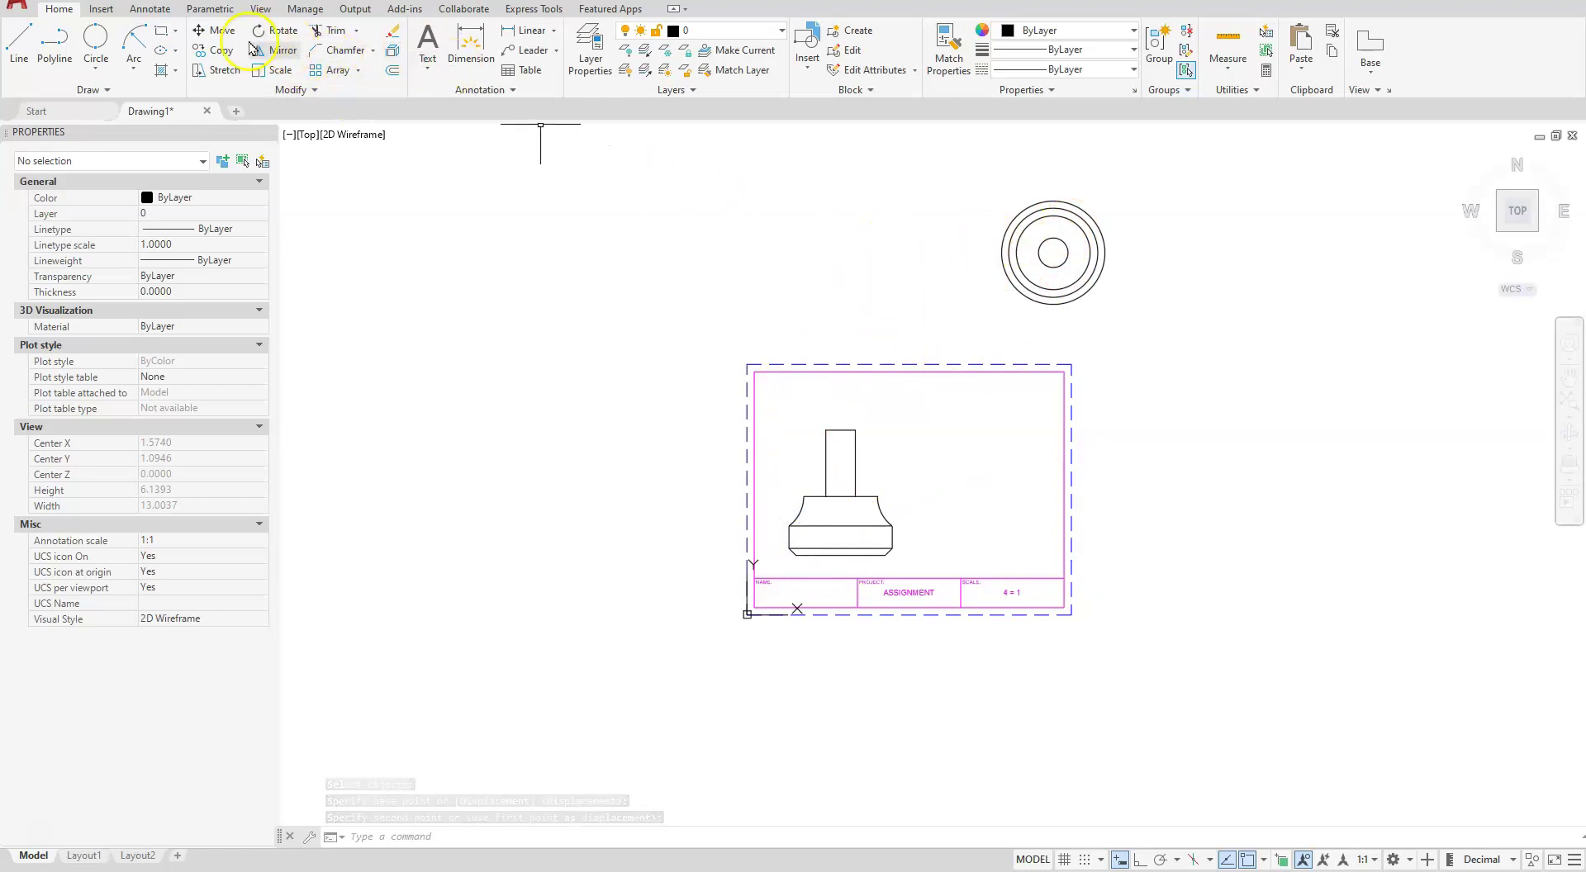
Move the top view's concentric circles inside the border, to the right of the front view.
click(217, 31)
click(1210, 302)
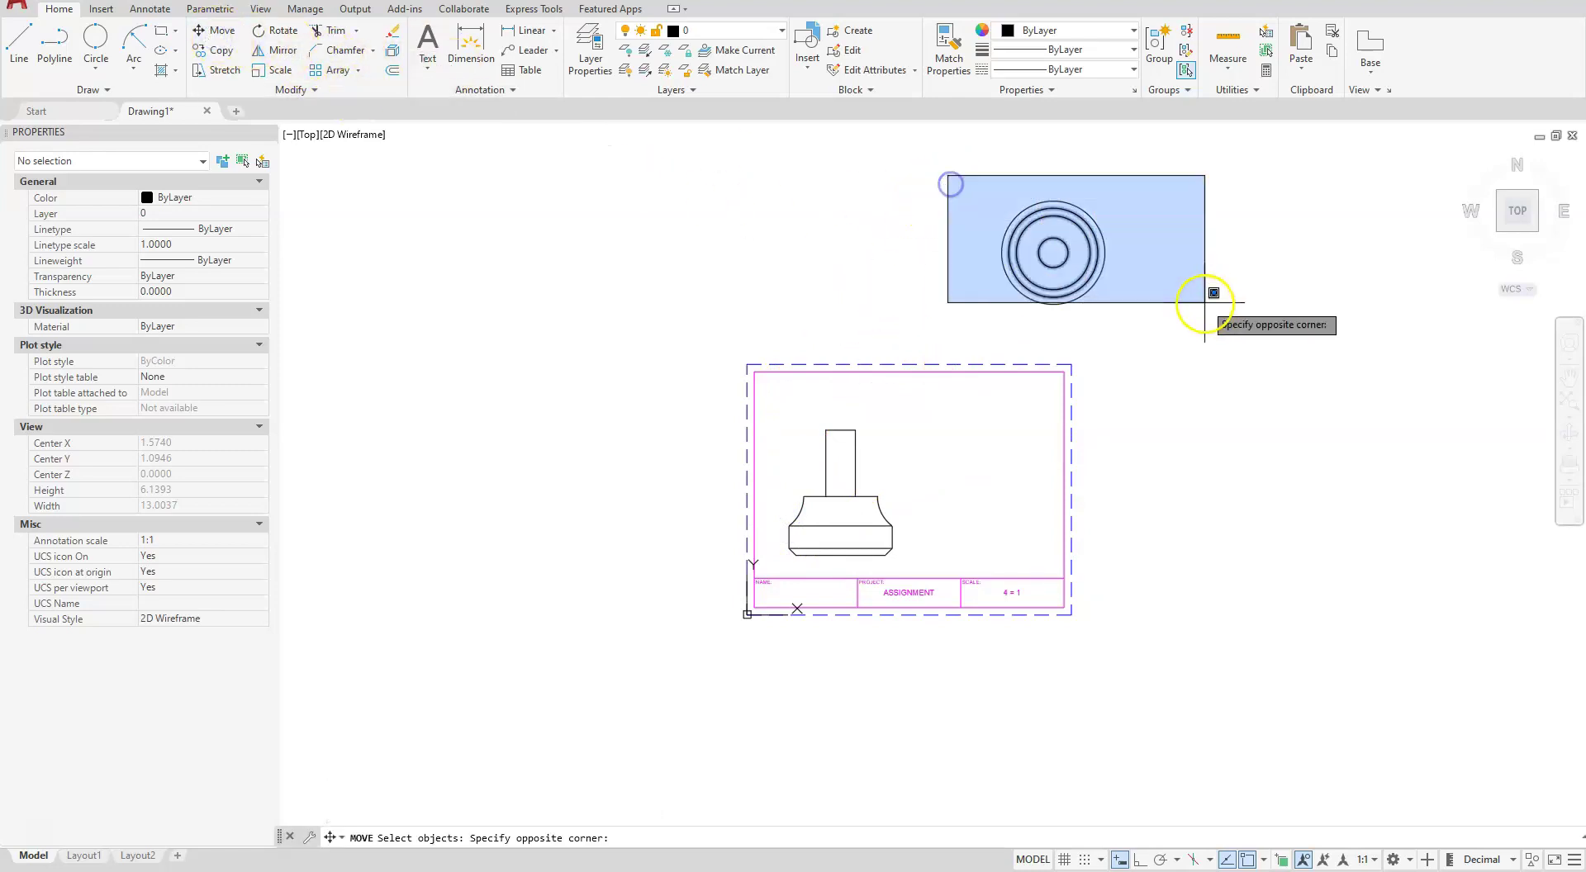
key(Return)
click(1052, 251)
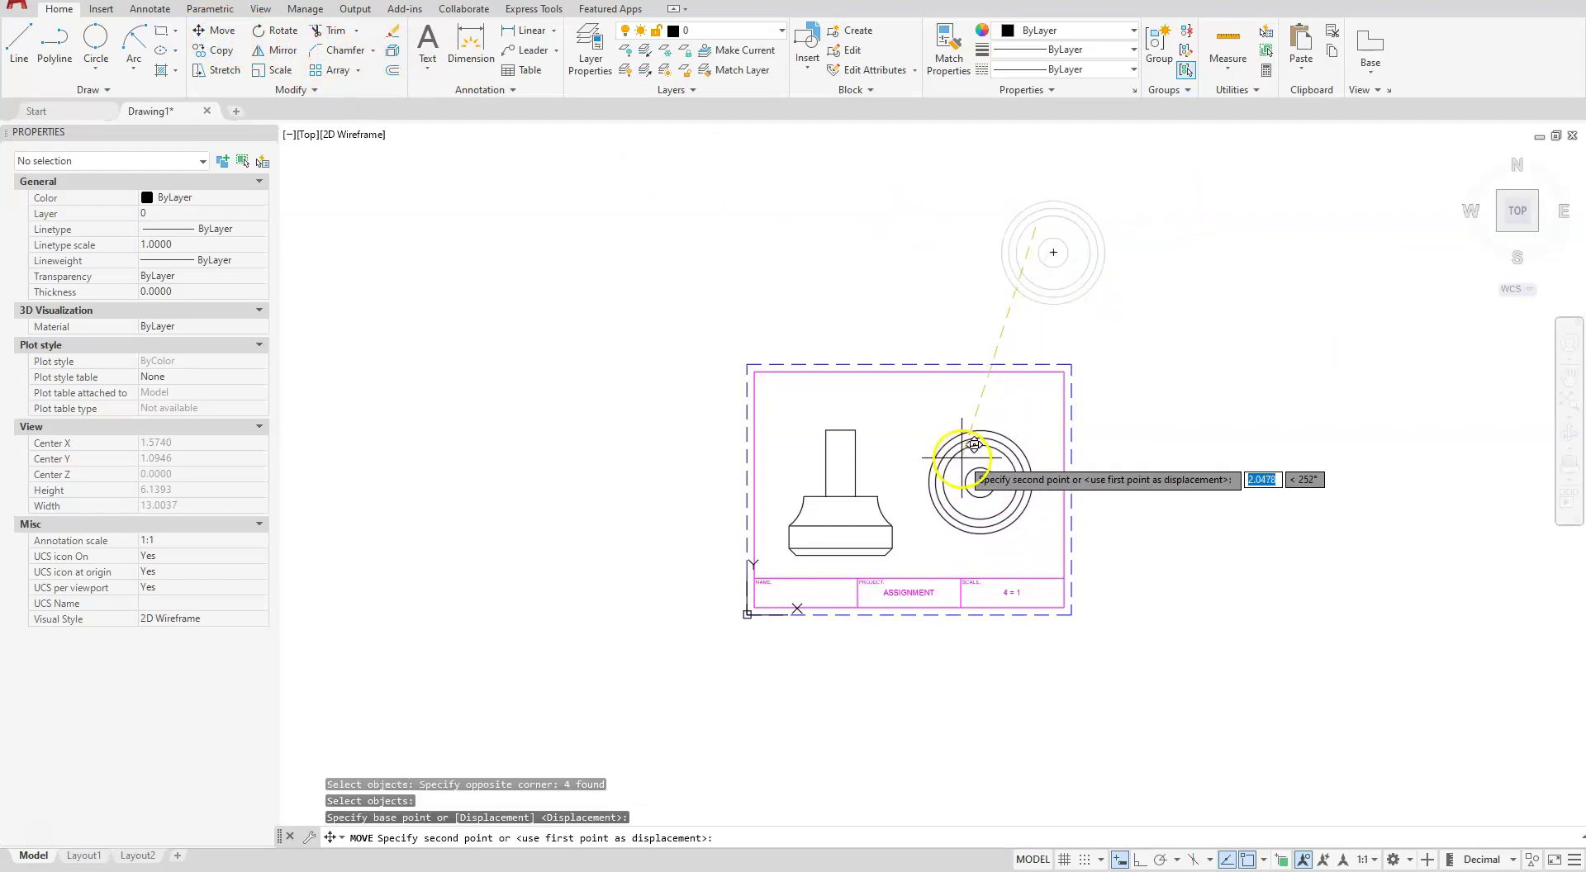
click(963, 460)
scroll(874, 469, up, 4)
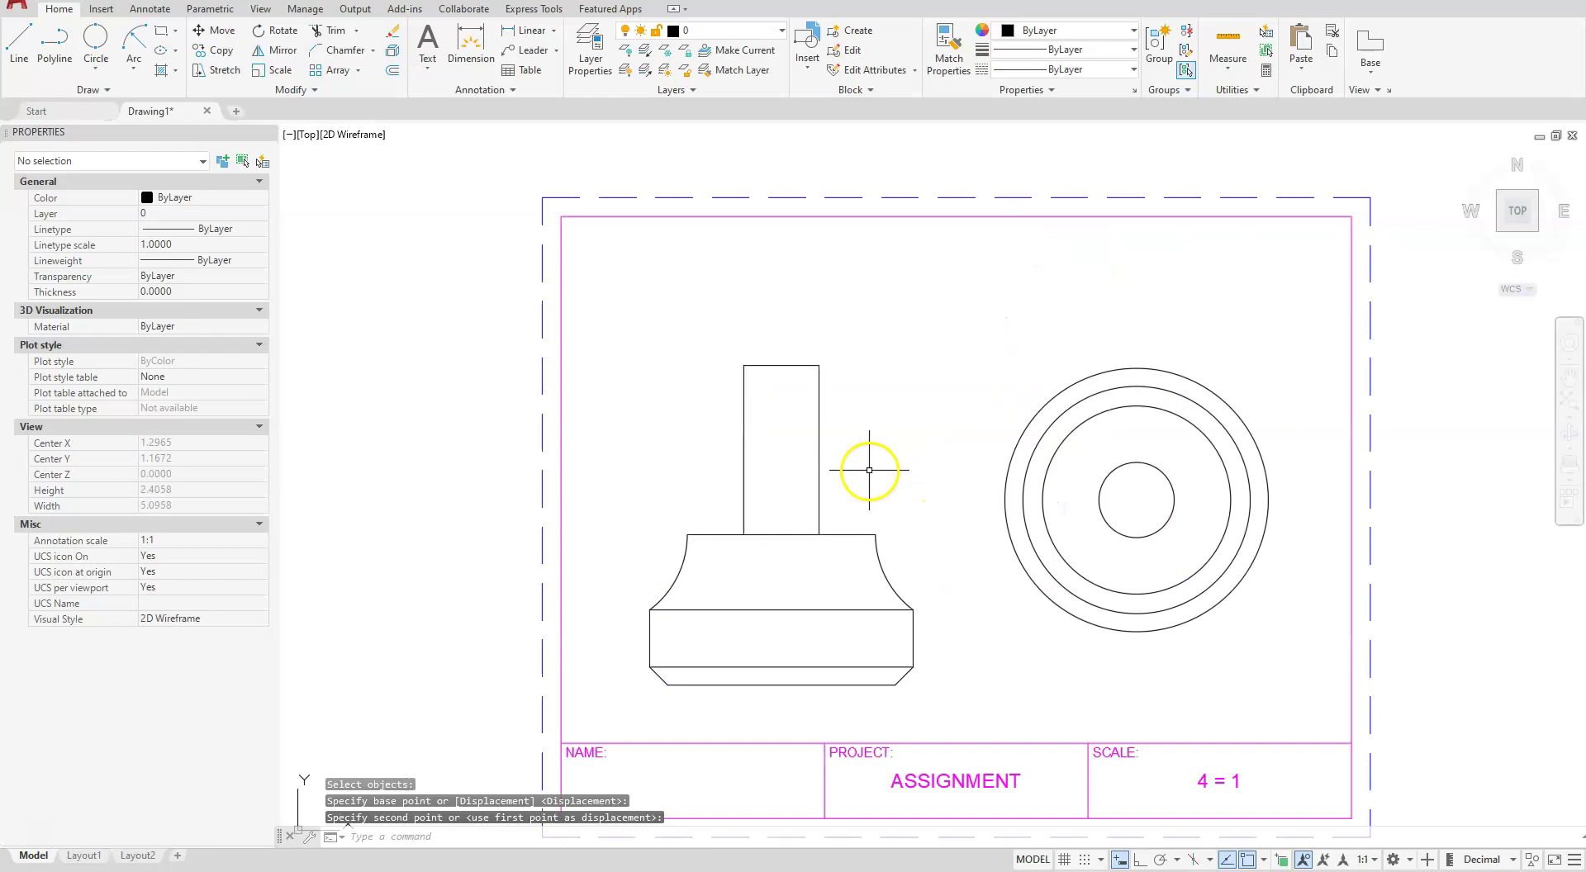
key(Escape)
key(Escape)
middle_drag(968, 518, 991, 489)
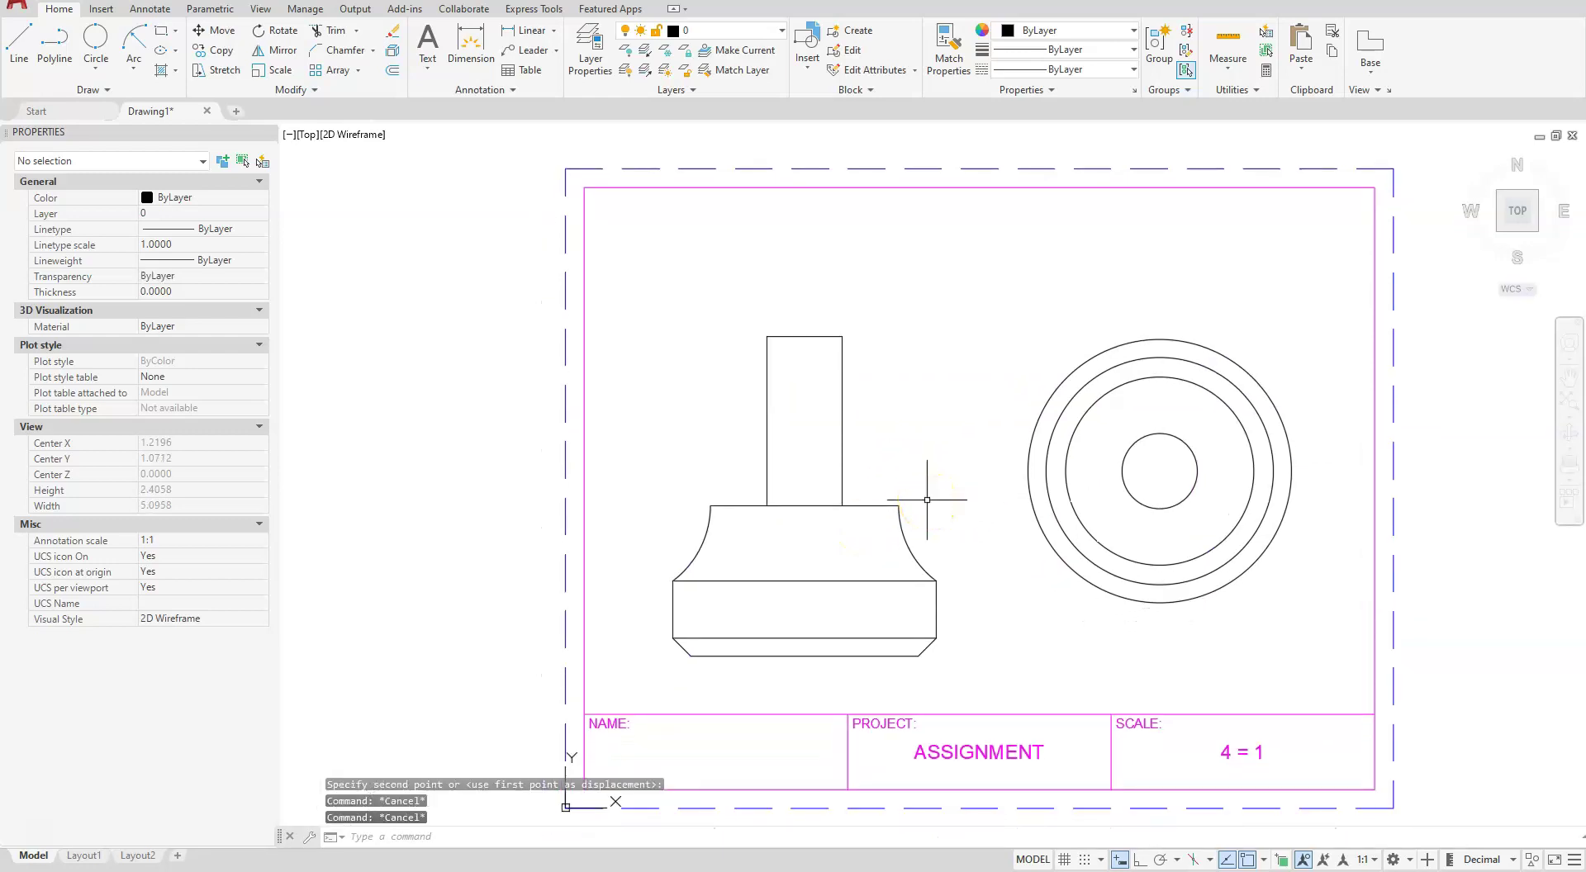
Set the global linetype scale factor to .25 with LTSCALE.
text(LTS)
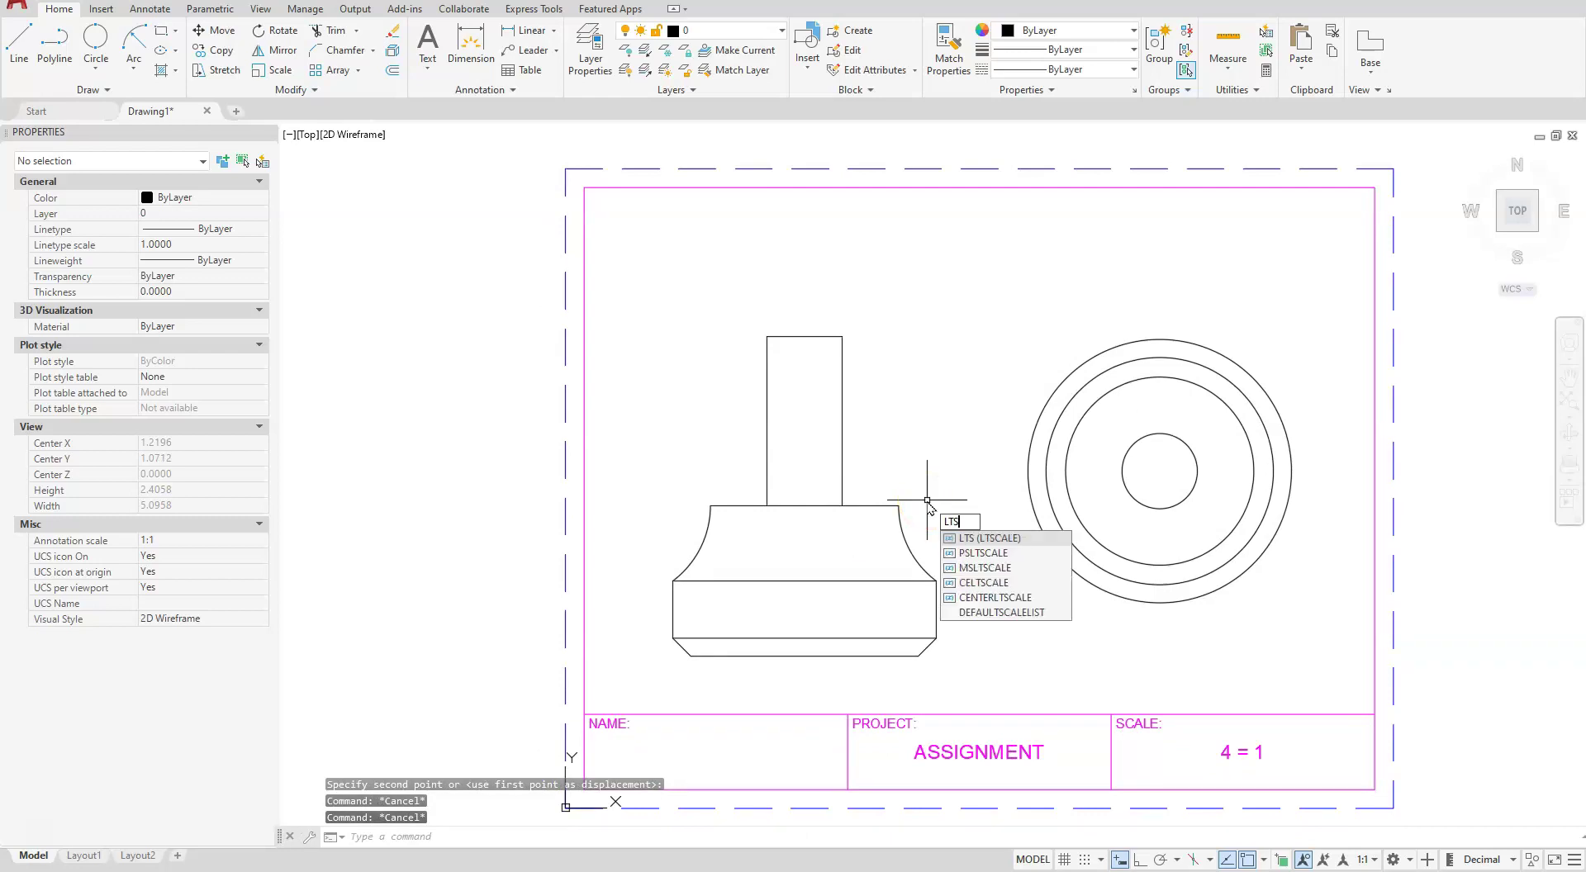
key(Return)
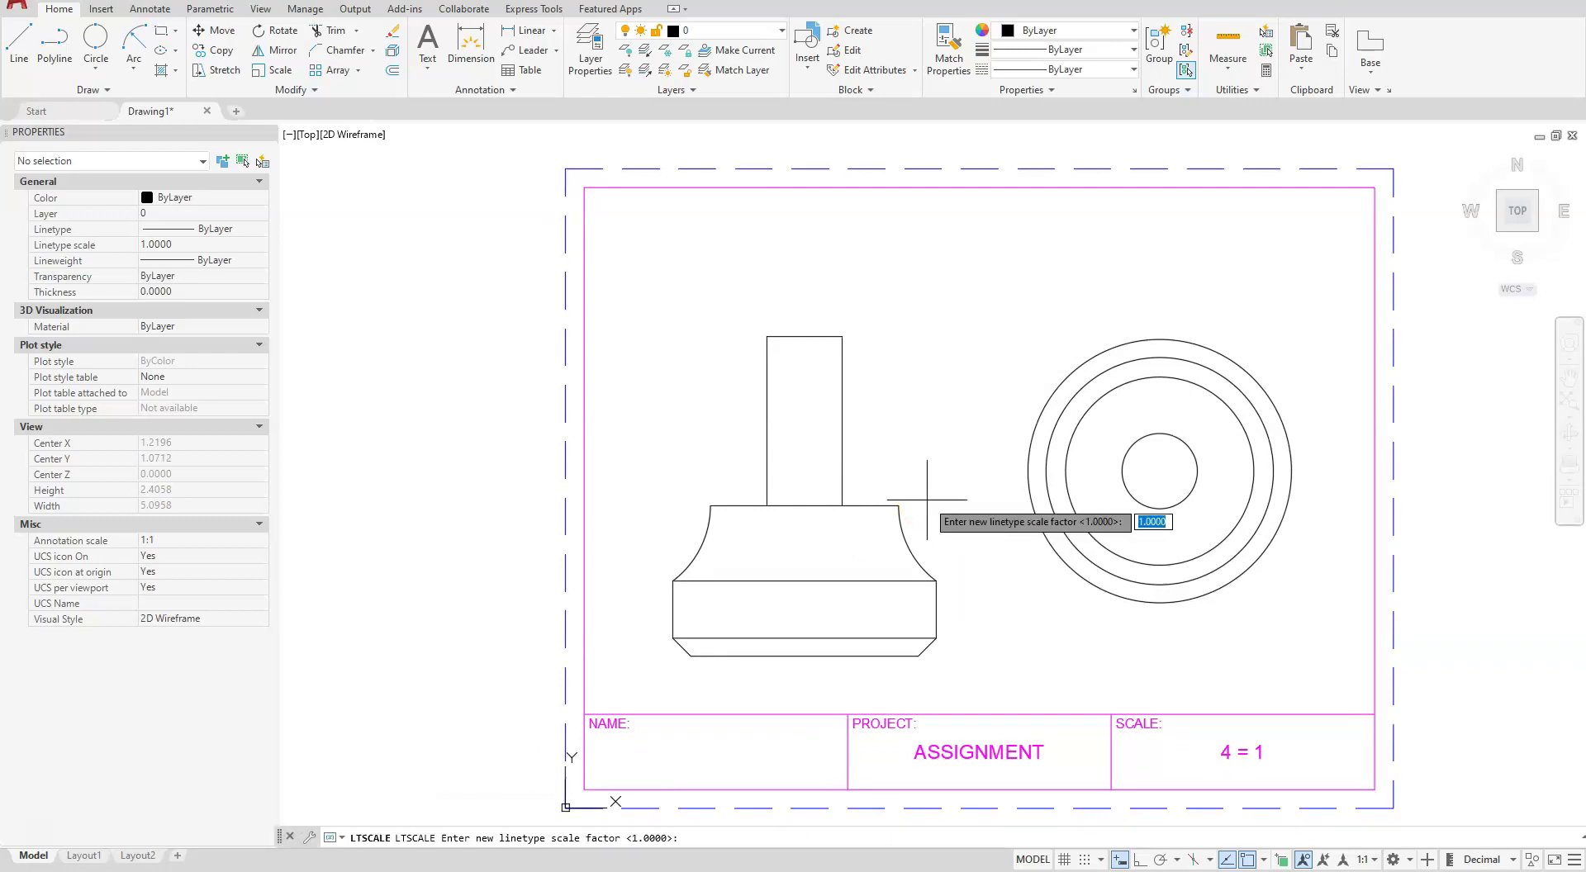
key(Return)
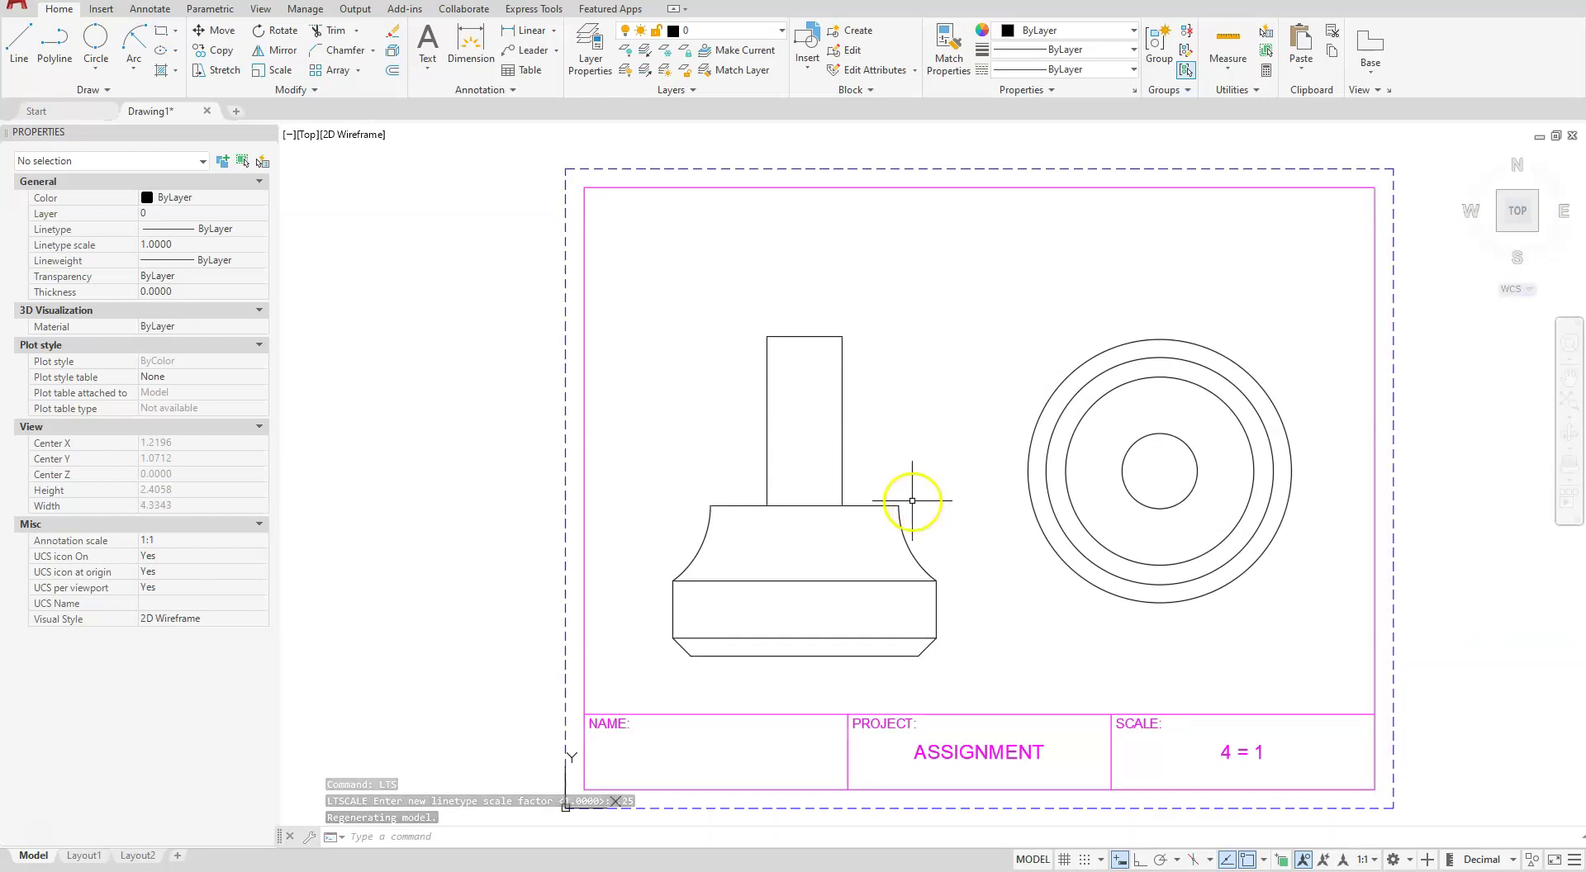
Set the CENTERLAYER variable to the CENTER layer for new center marks and centerlines.
text(CENTERLAYER)
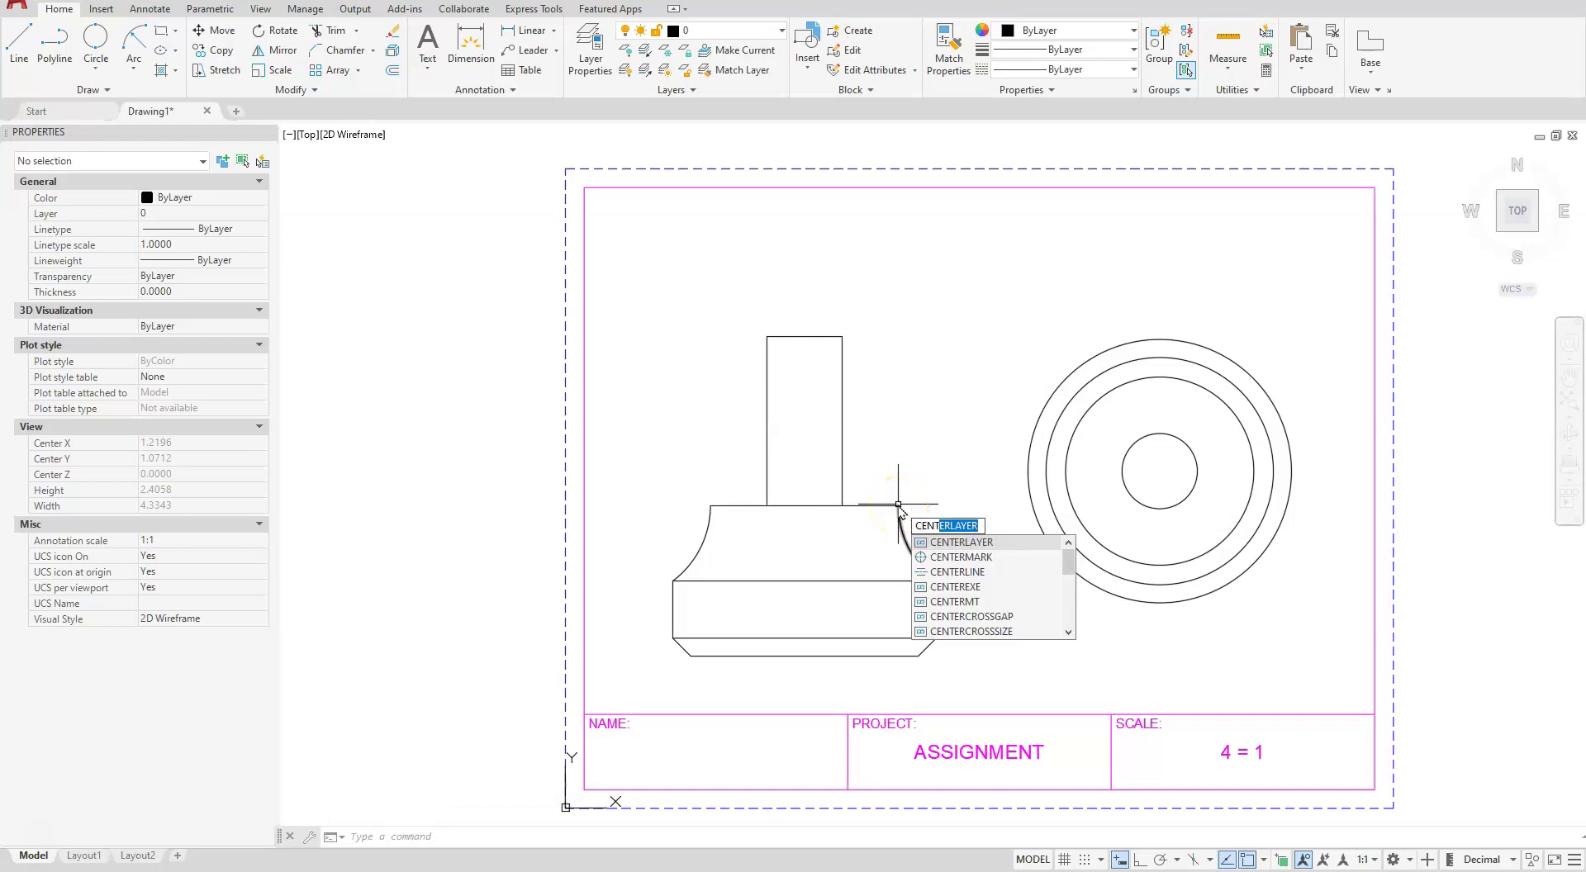
click(962, 542)
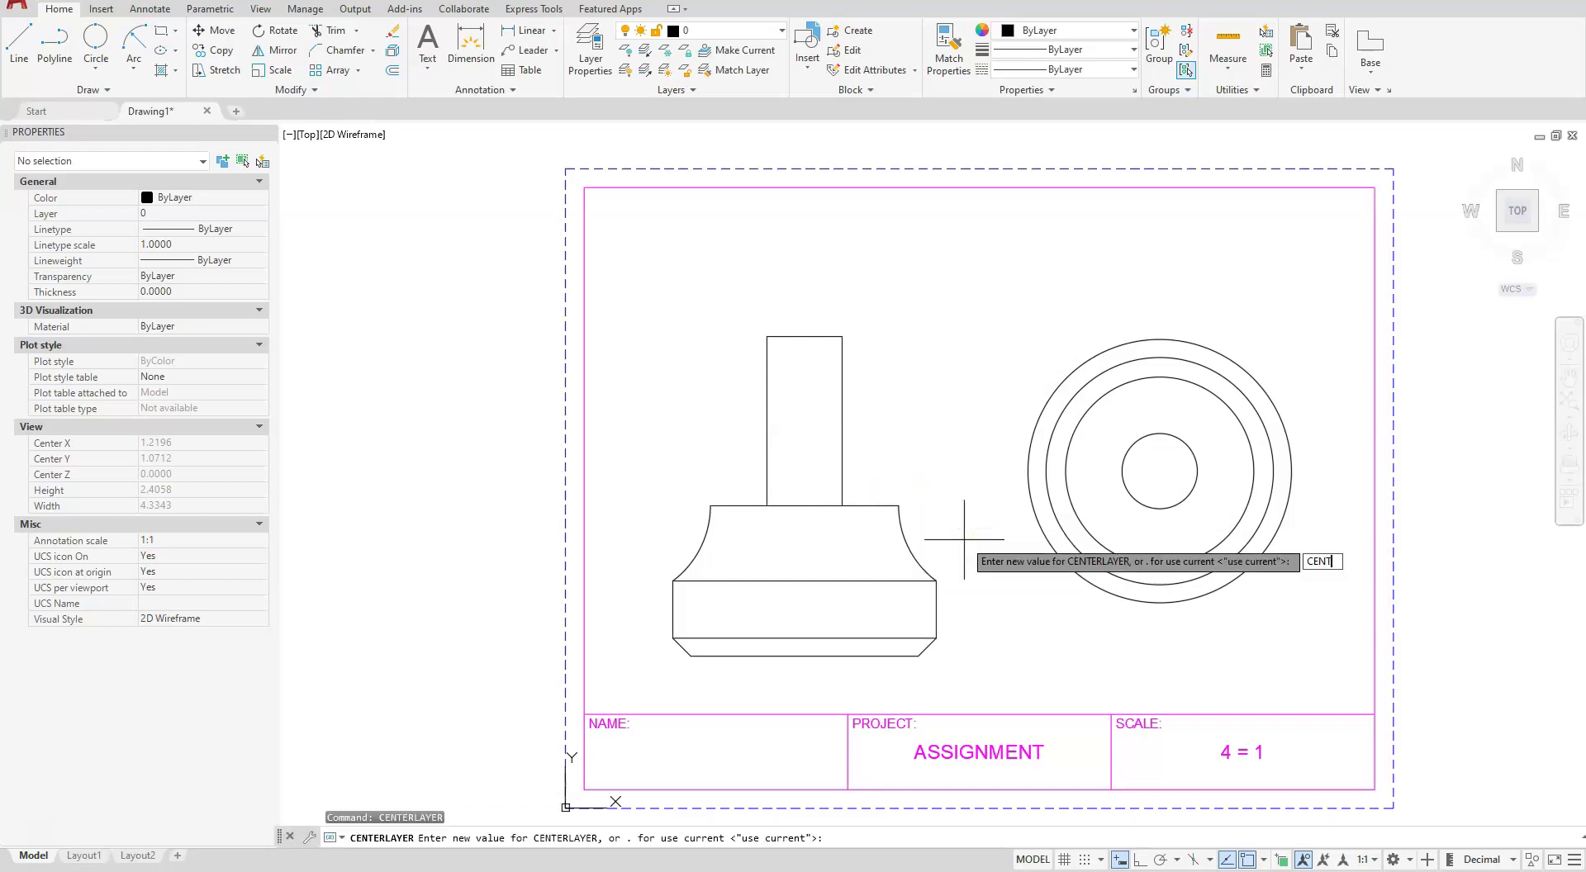
key(Return)
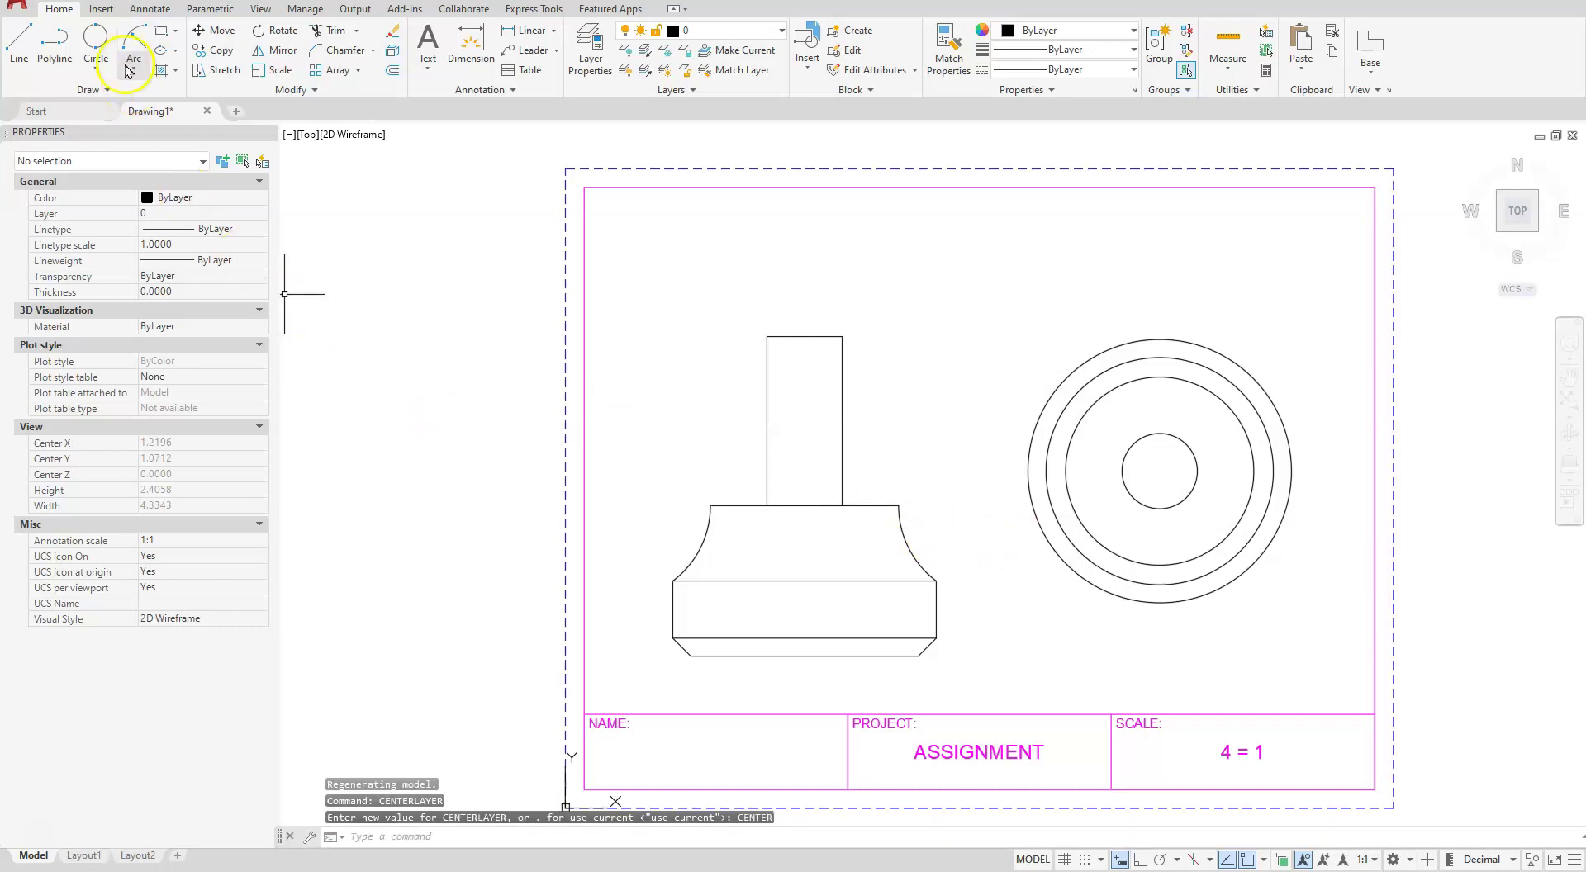
Add a center mark to the outermost circle of the top view.
click(151, 9)
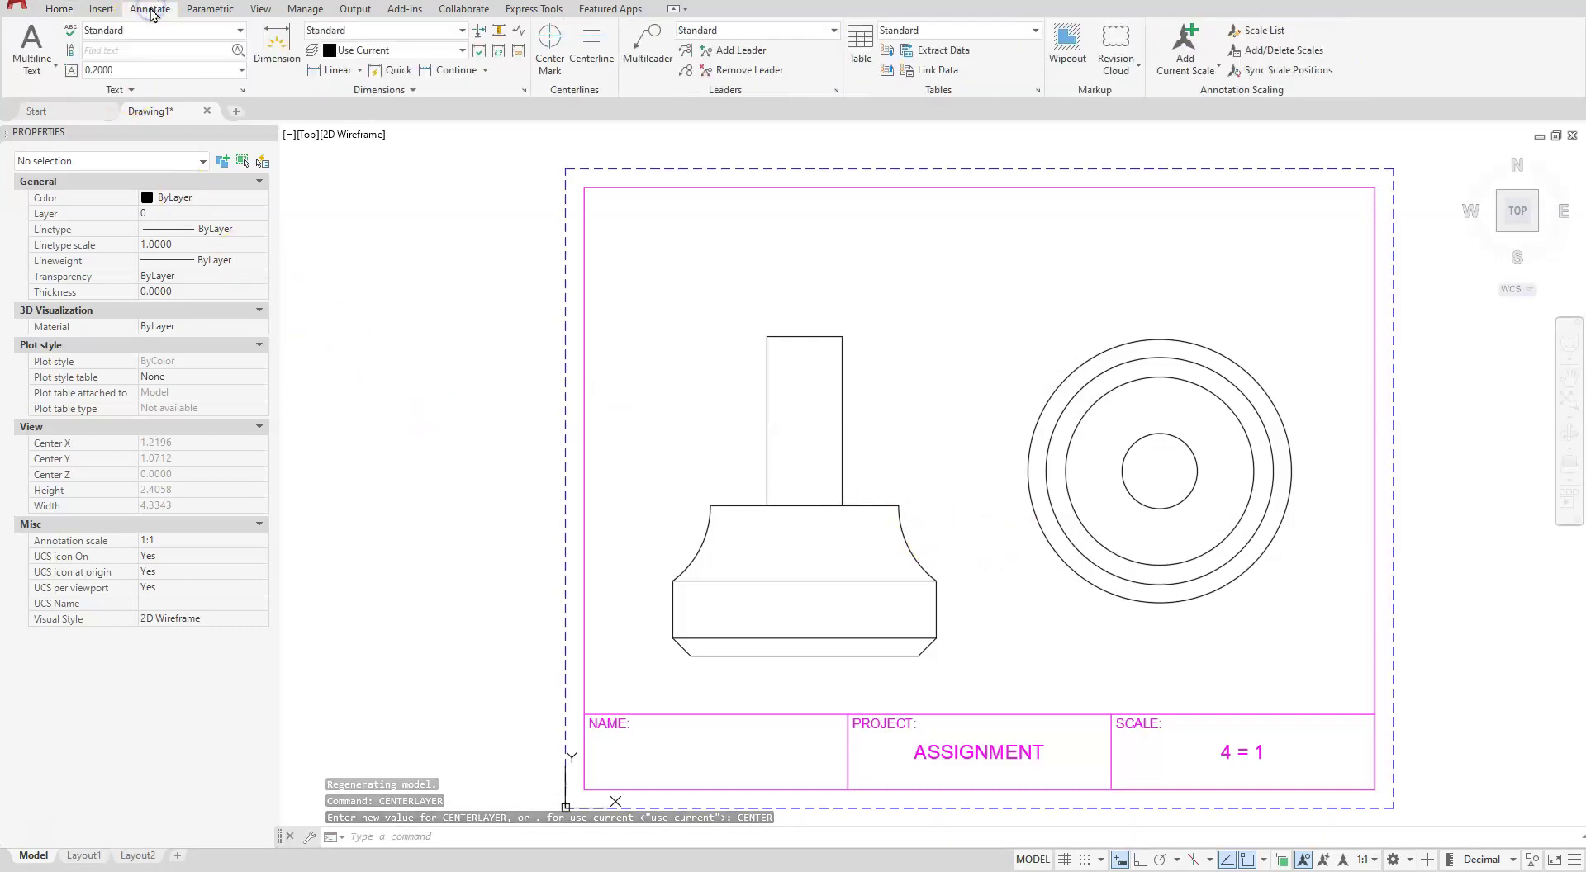
click(547, 42)
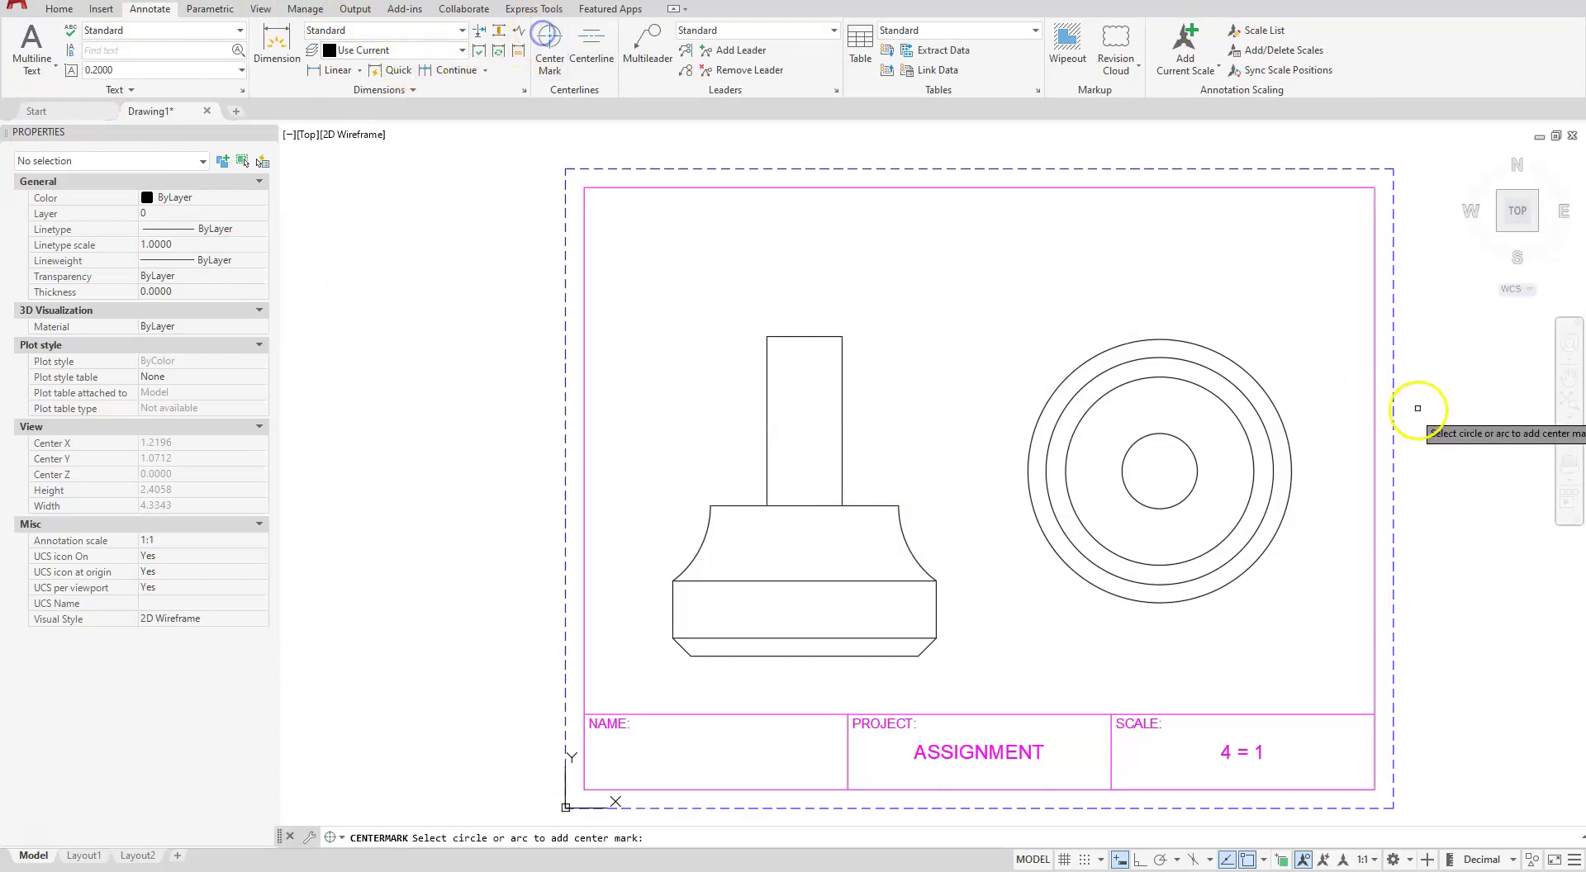
click(1234, 362)
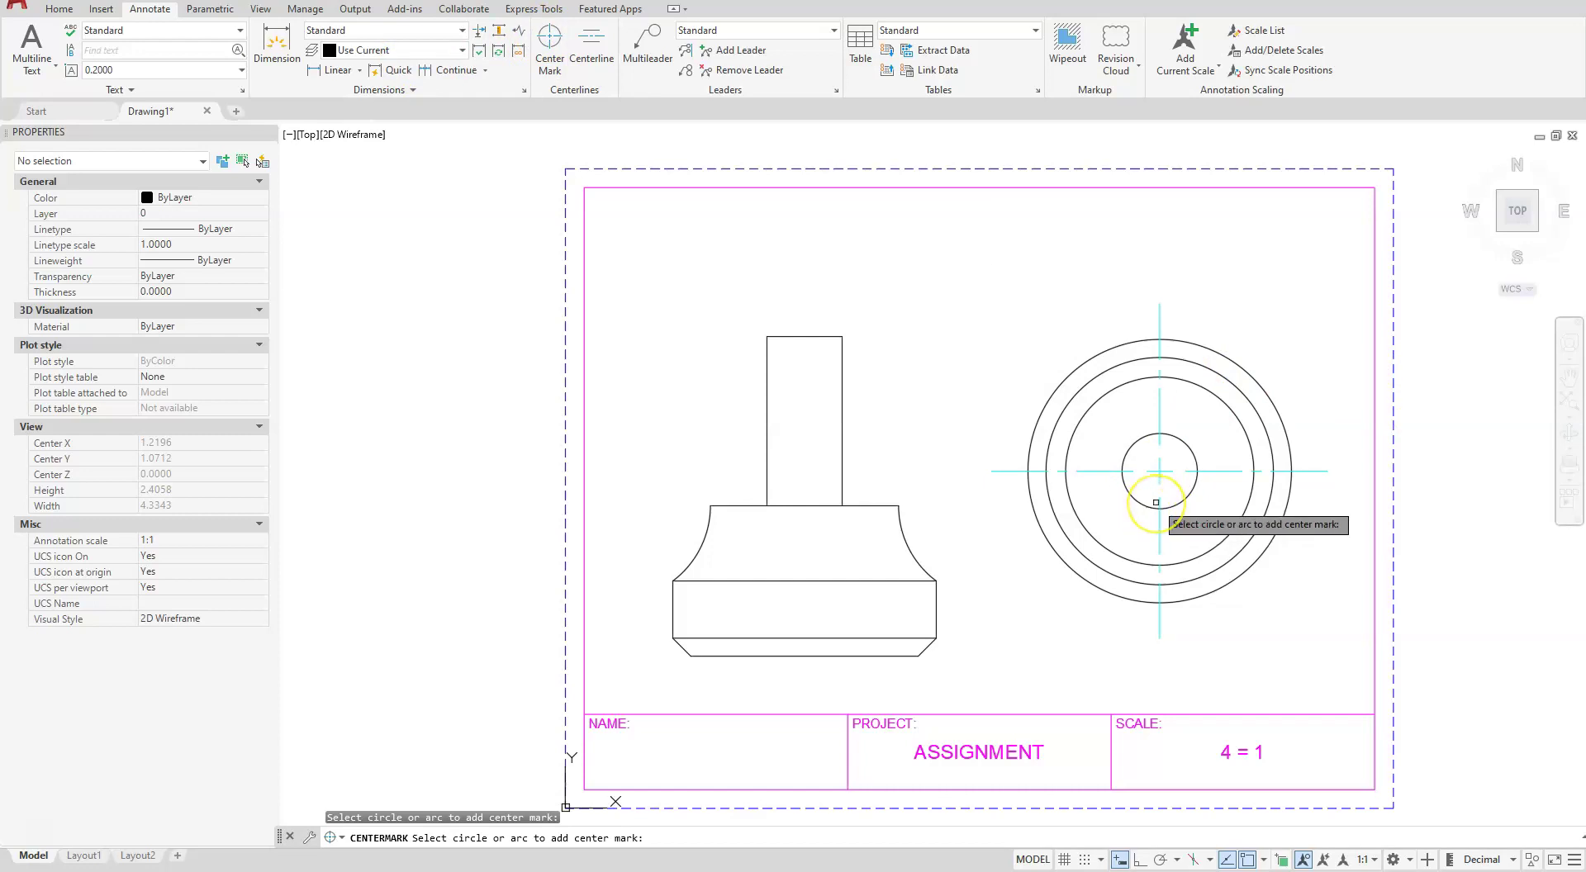
Create a centerline between the two vertical edges of the front view's stem.
click(592, 41)
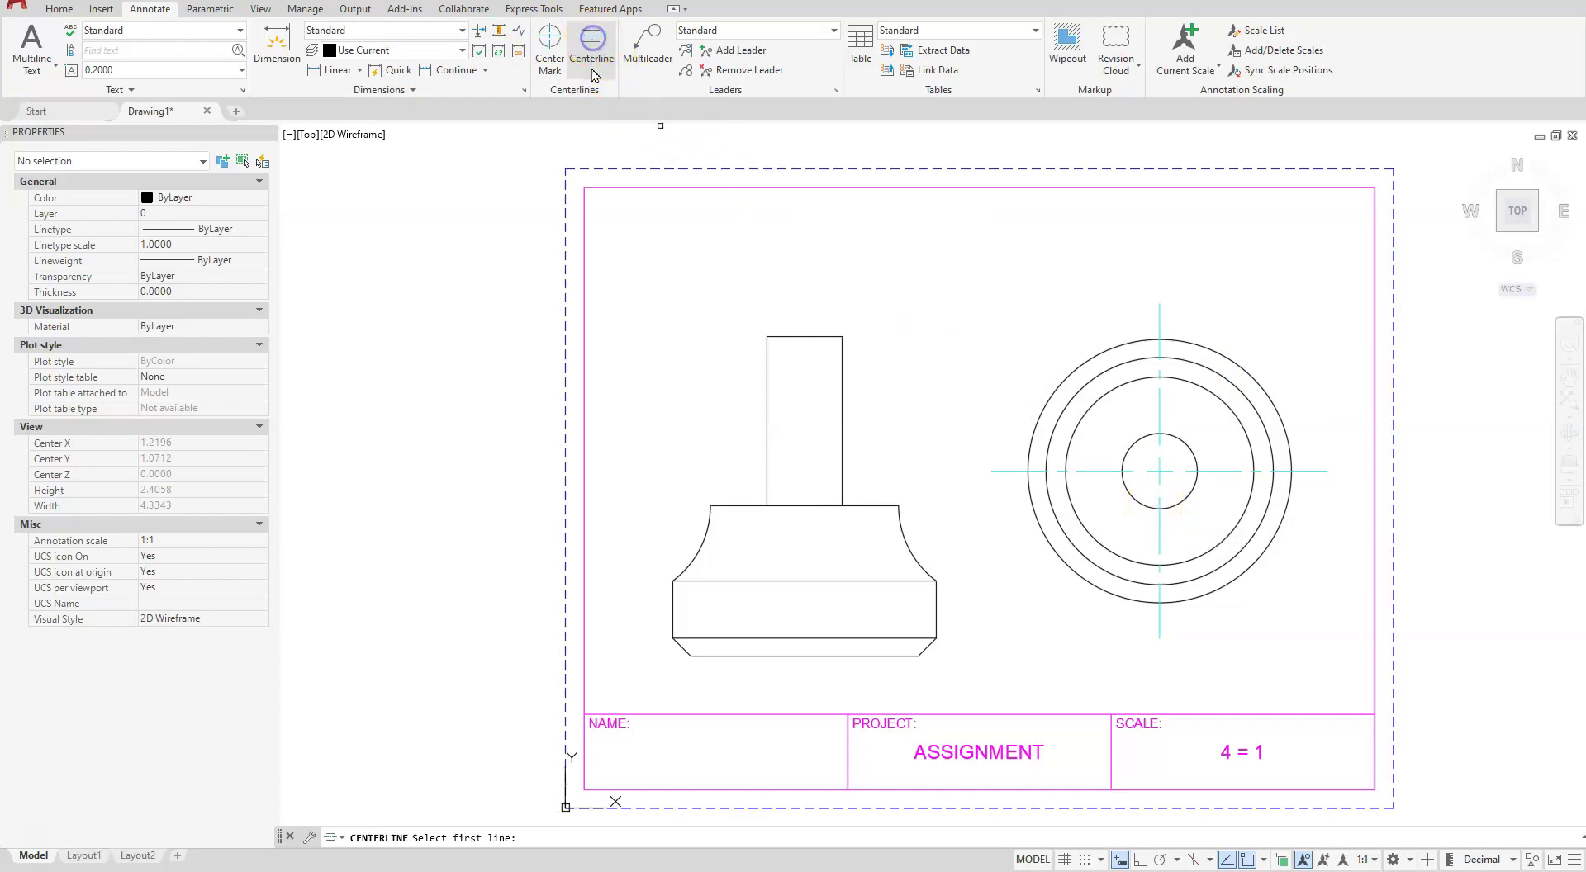
click(765, 414)
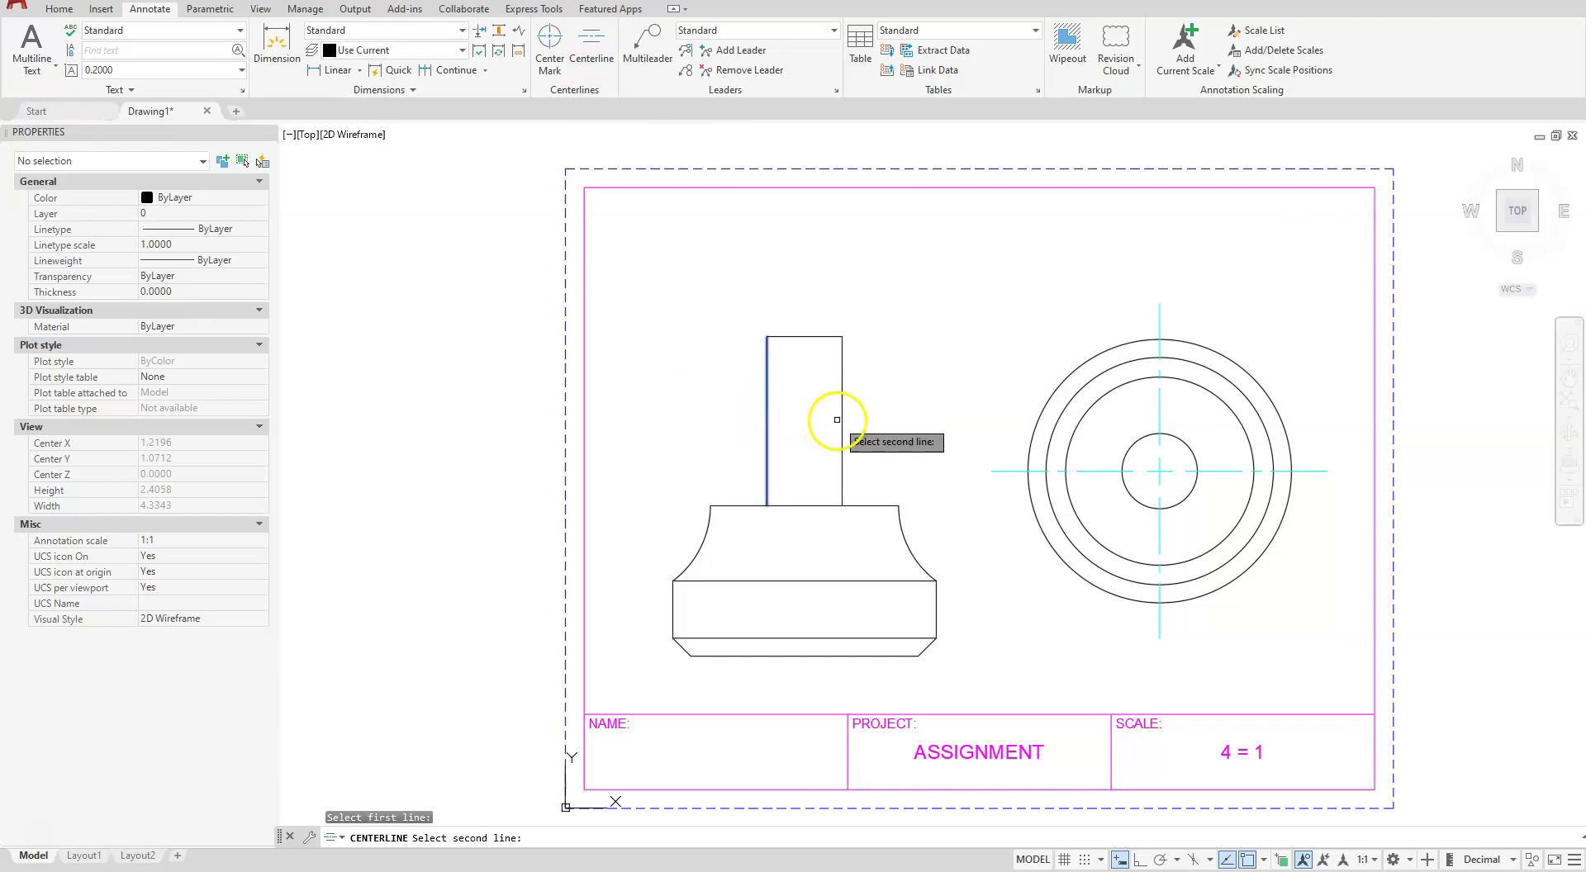
click(839, 420)
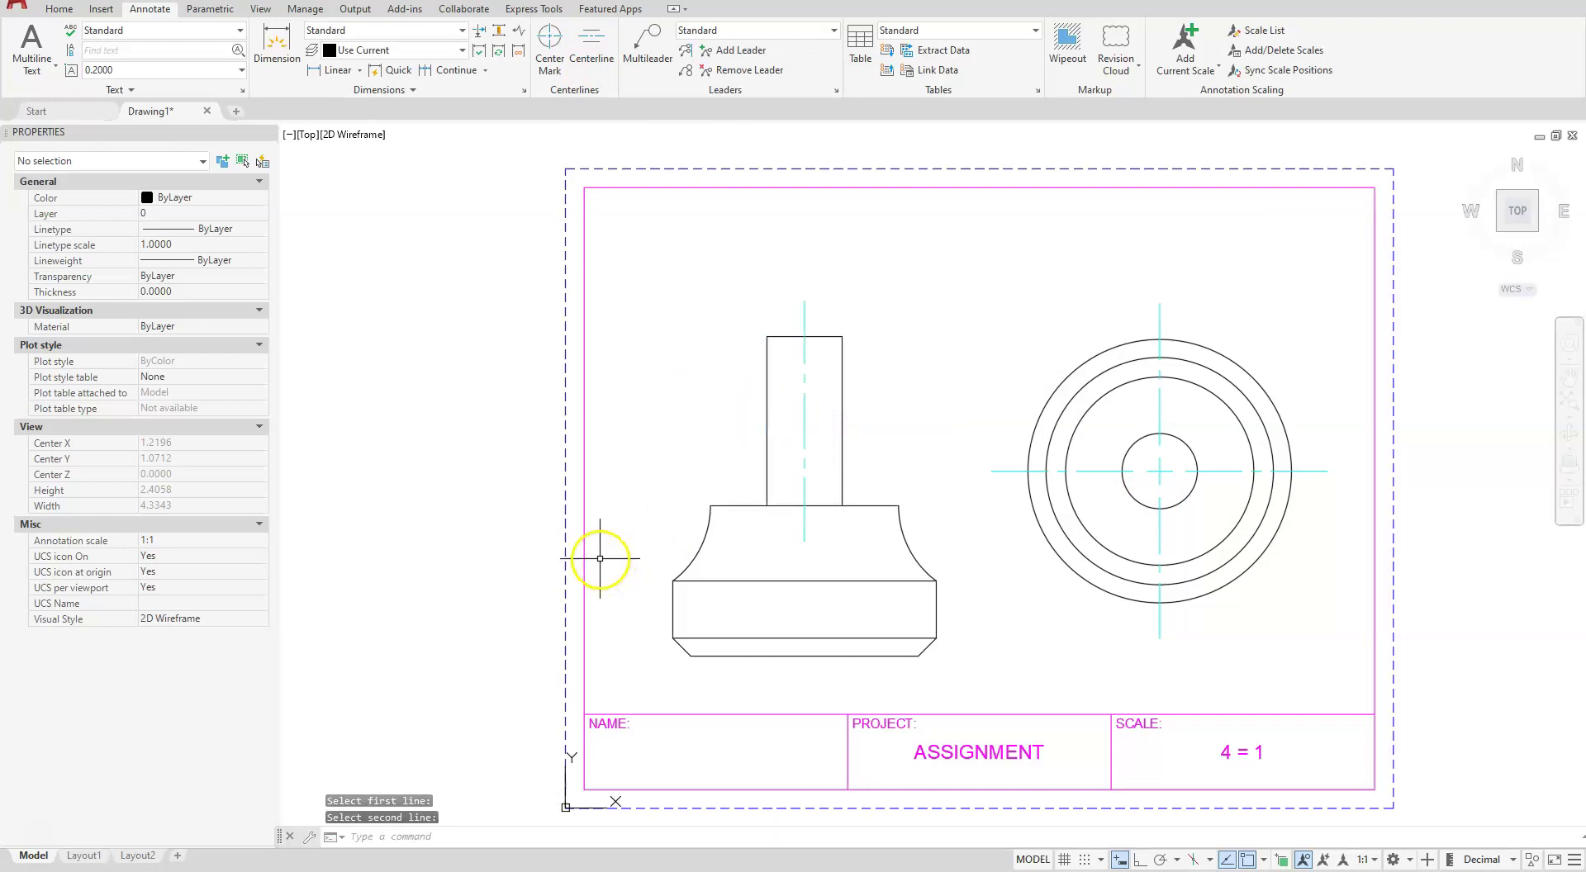
key(Escape)
Stretch the lower end of the front view's centerline down to the midpoint of the part's bottom edge.
click(806, 437)
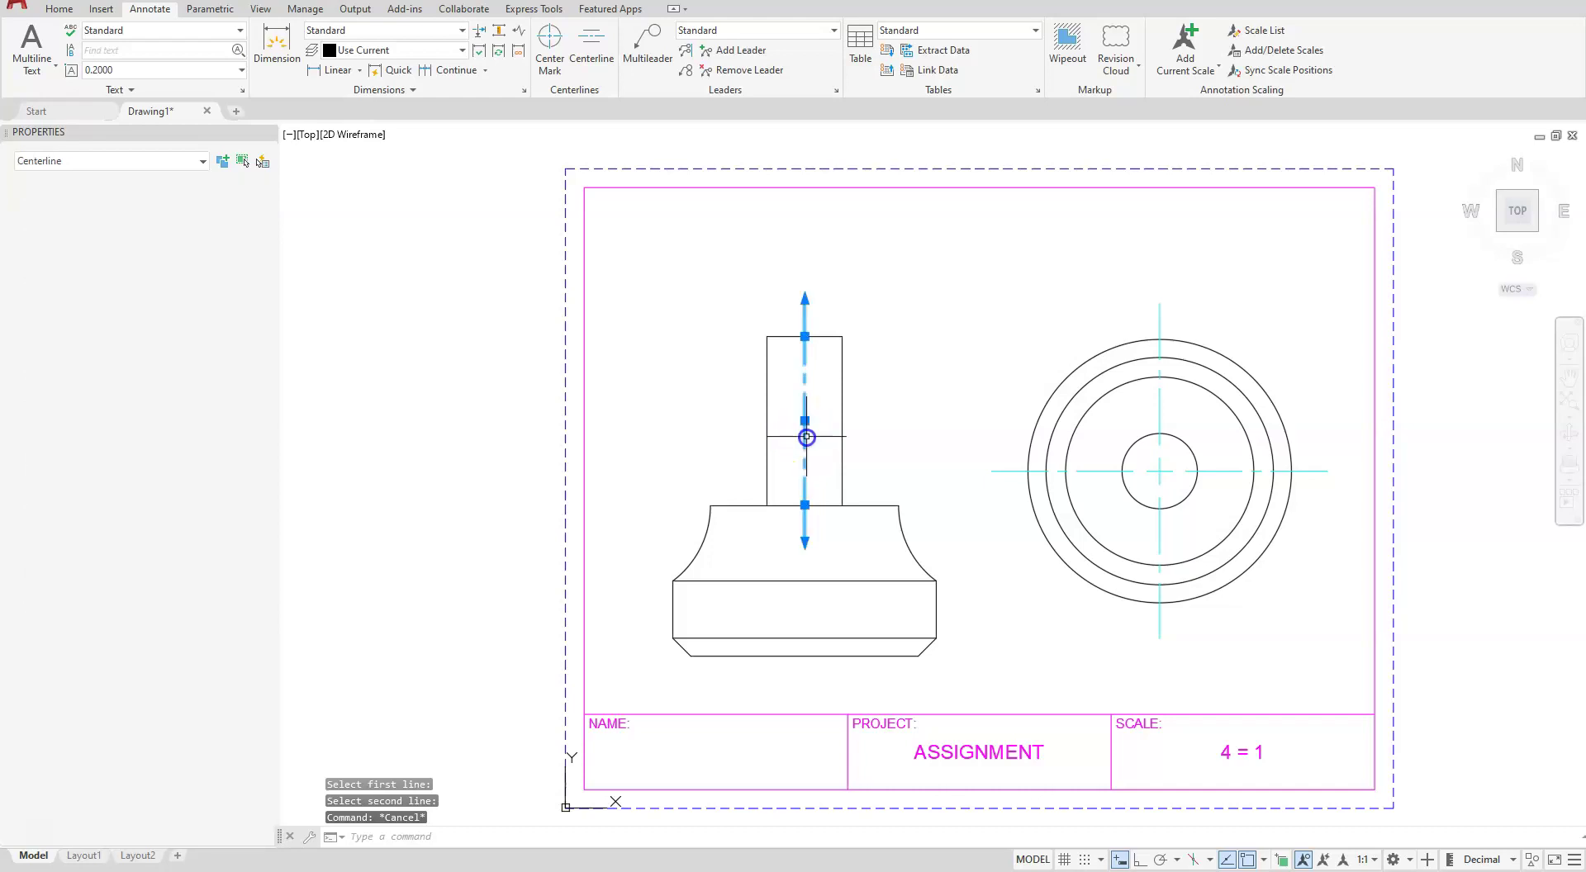
click(805, 505)
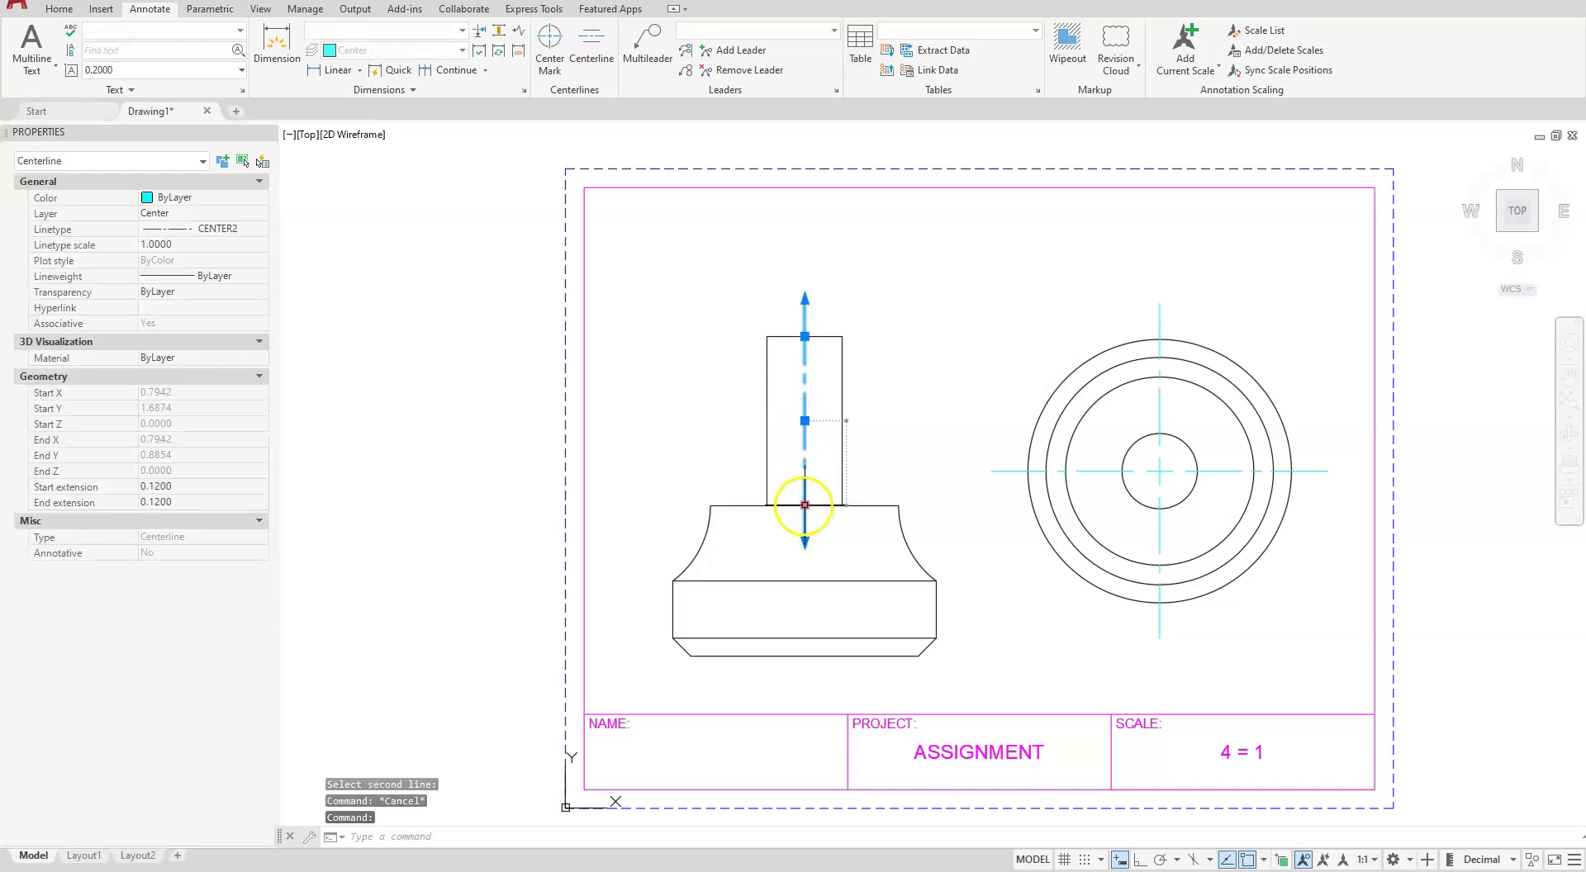
click(804, 655)
click(27, 797)
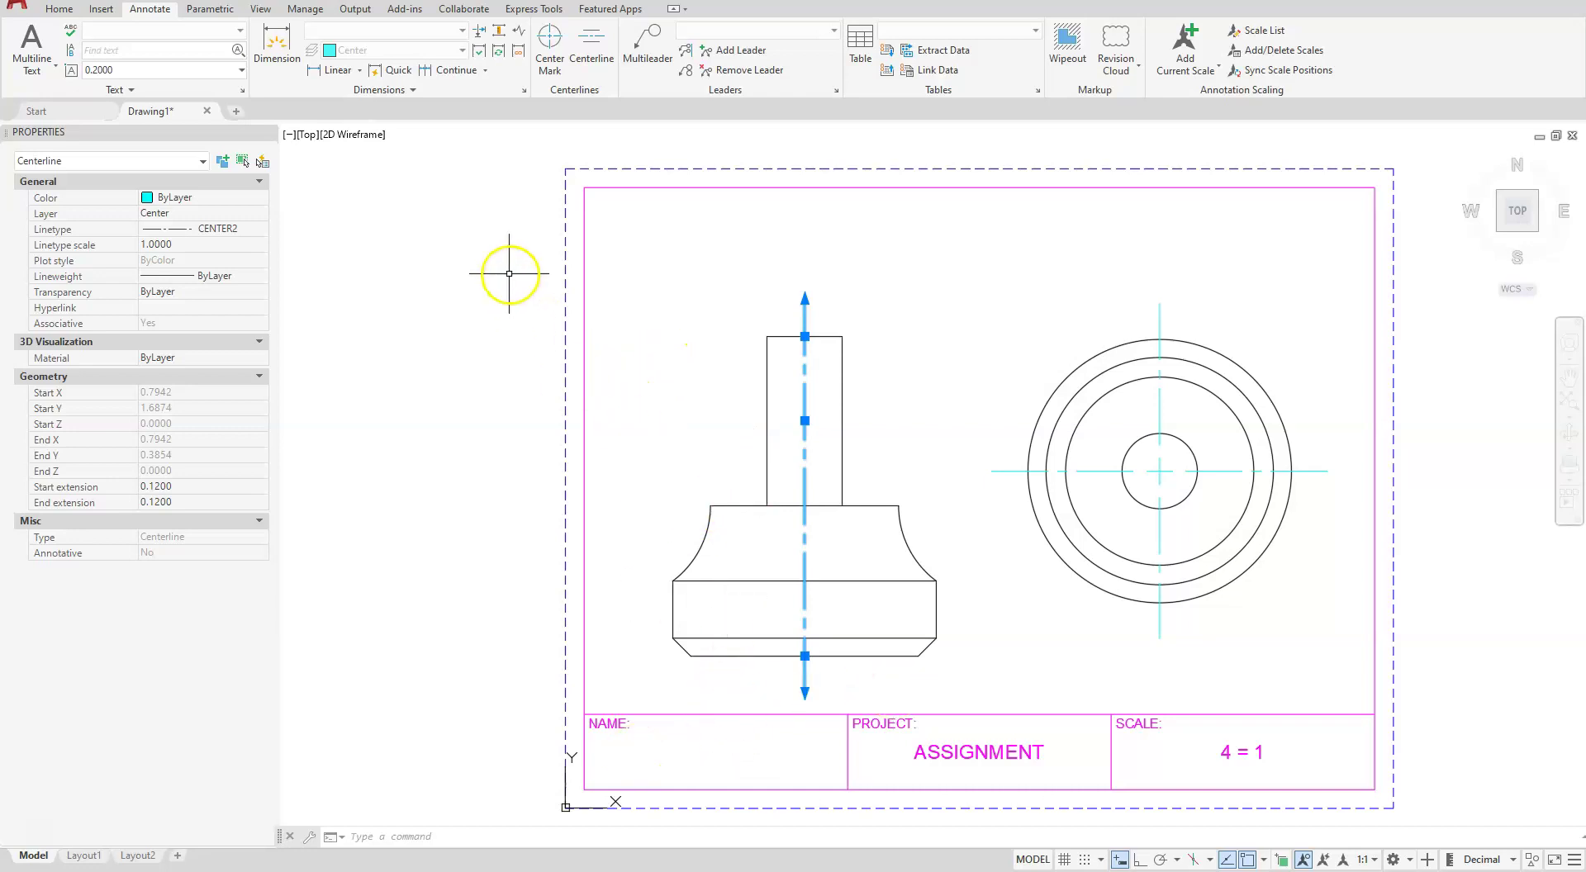
click(58, 8)
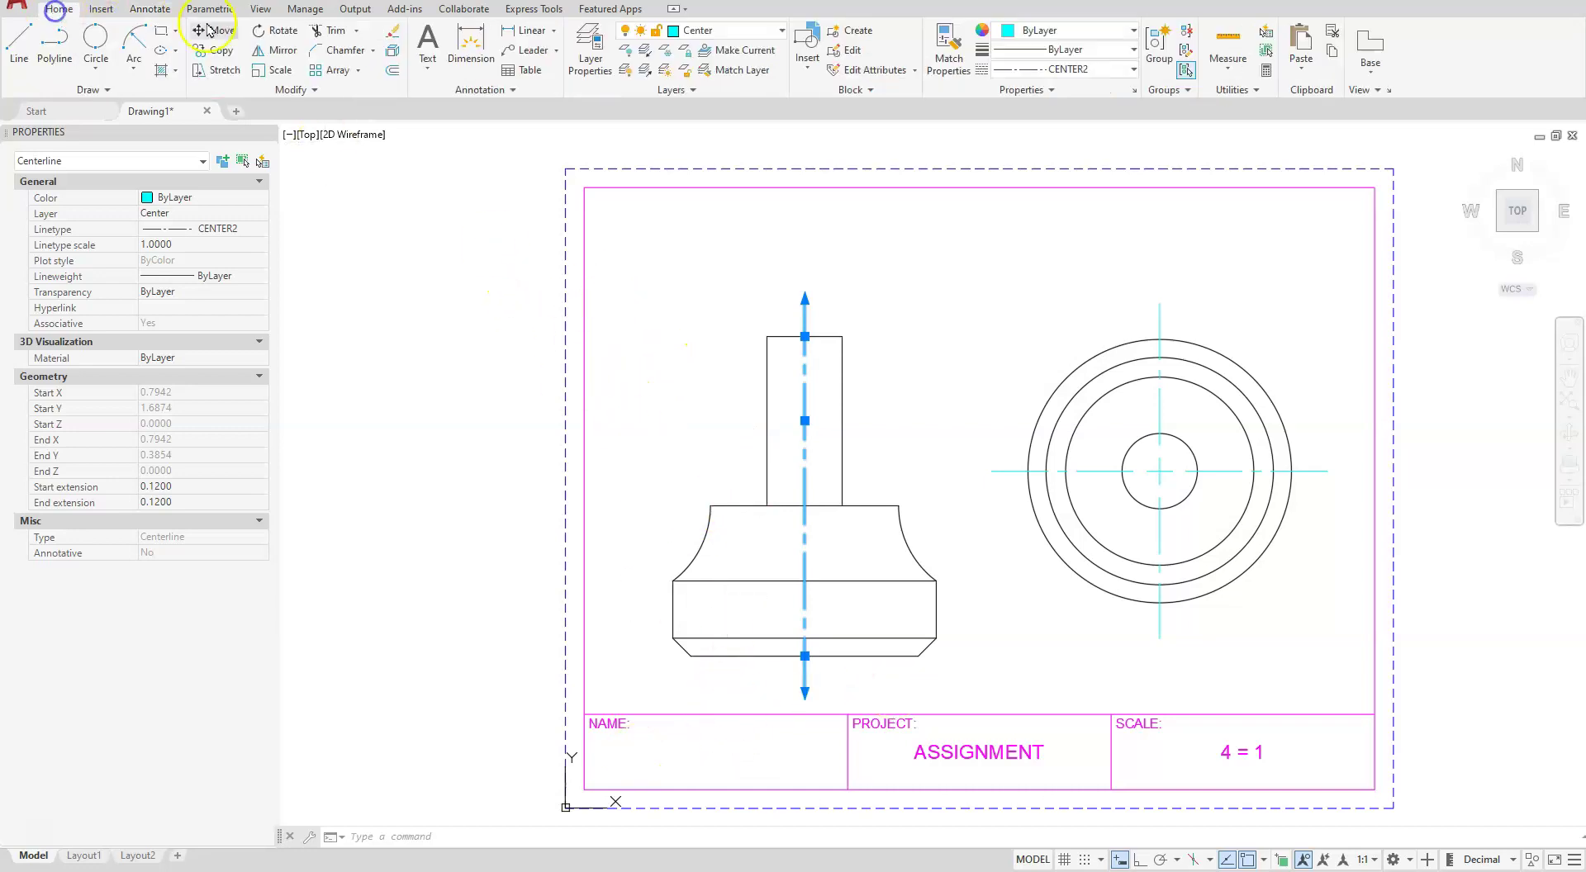
key(Escape)
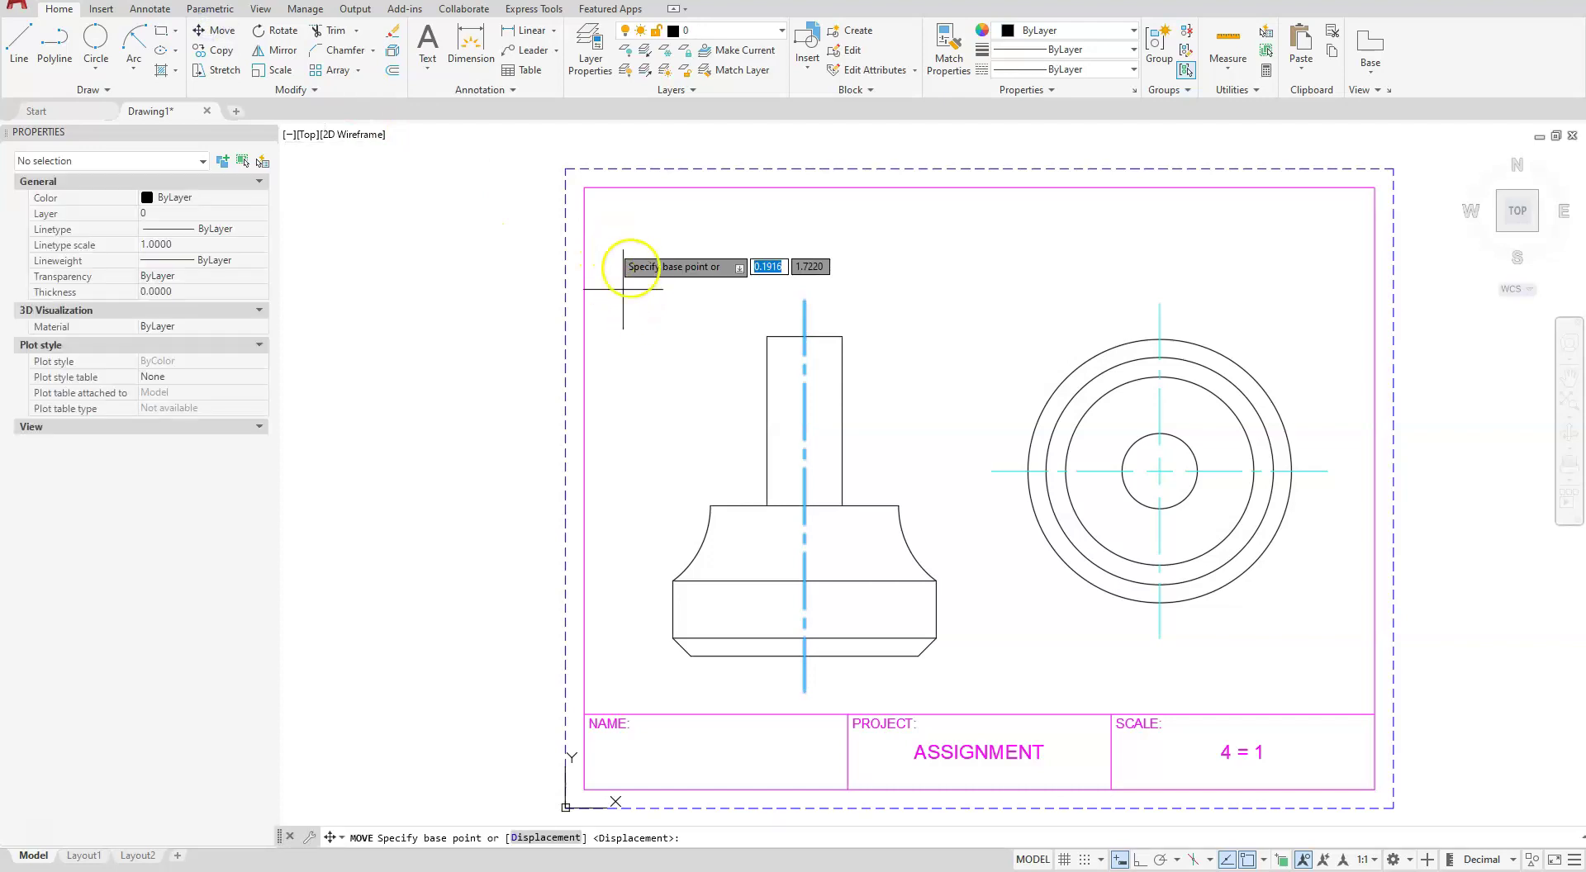
click(619, 225)
key(Escape)
key(Escape)
key(Escape)
Move the whole front view together with its centerline up and slightly to the left inside the border.
click(203, 30)
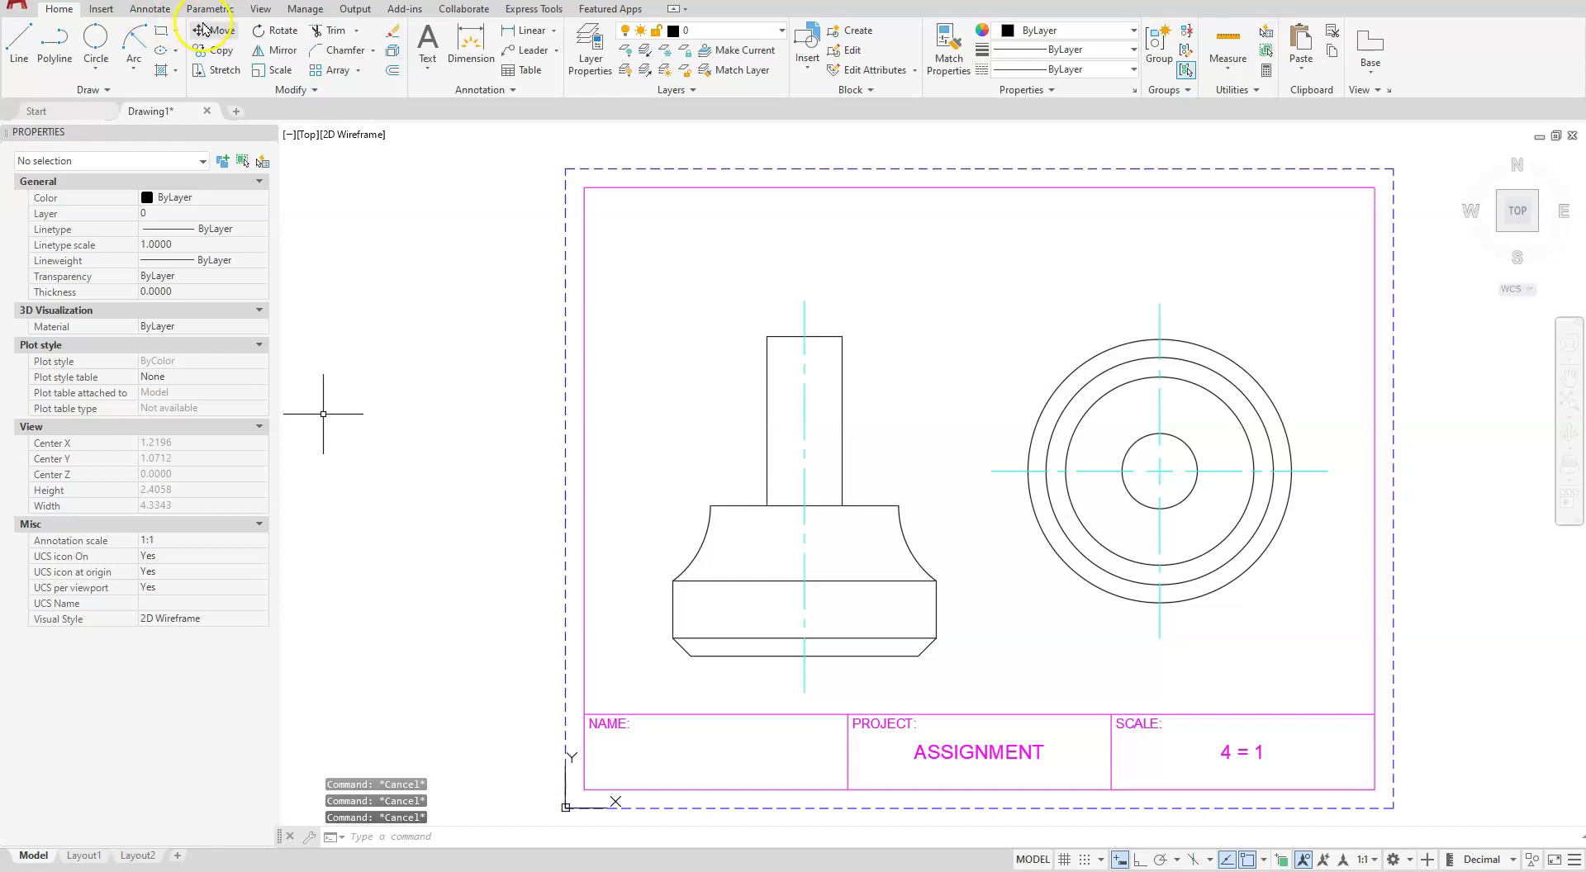
click(627, 272)
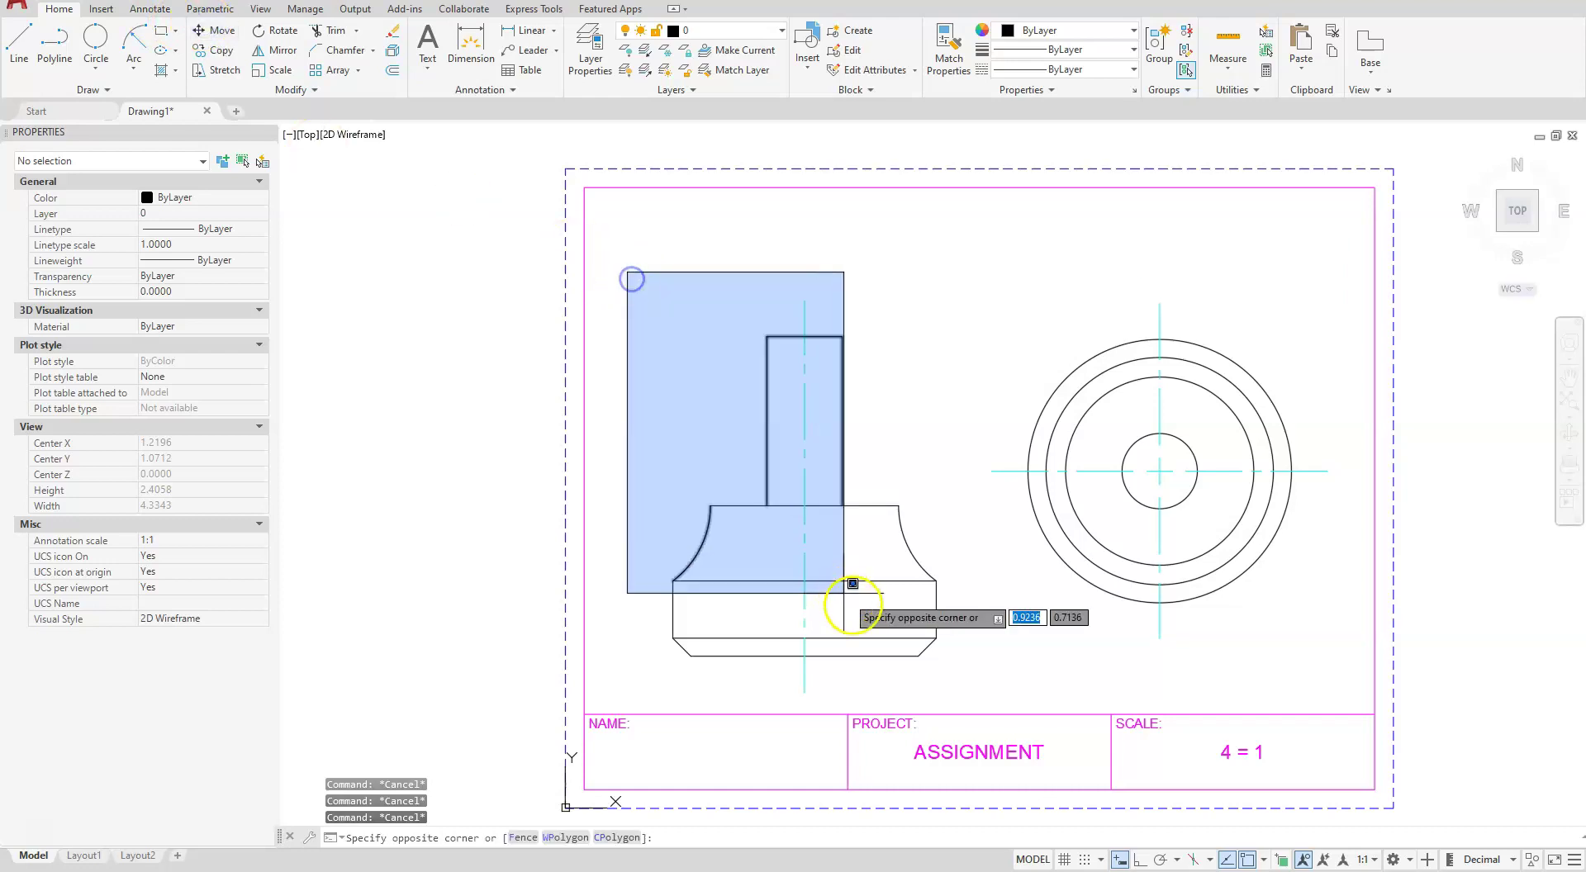
click(966, 697)
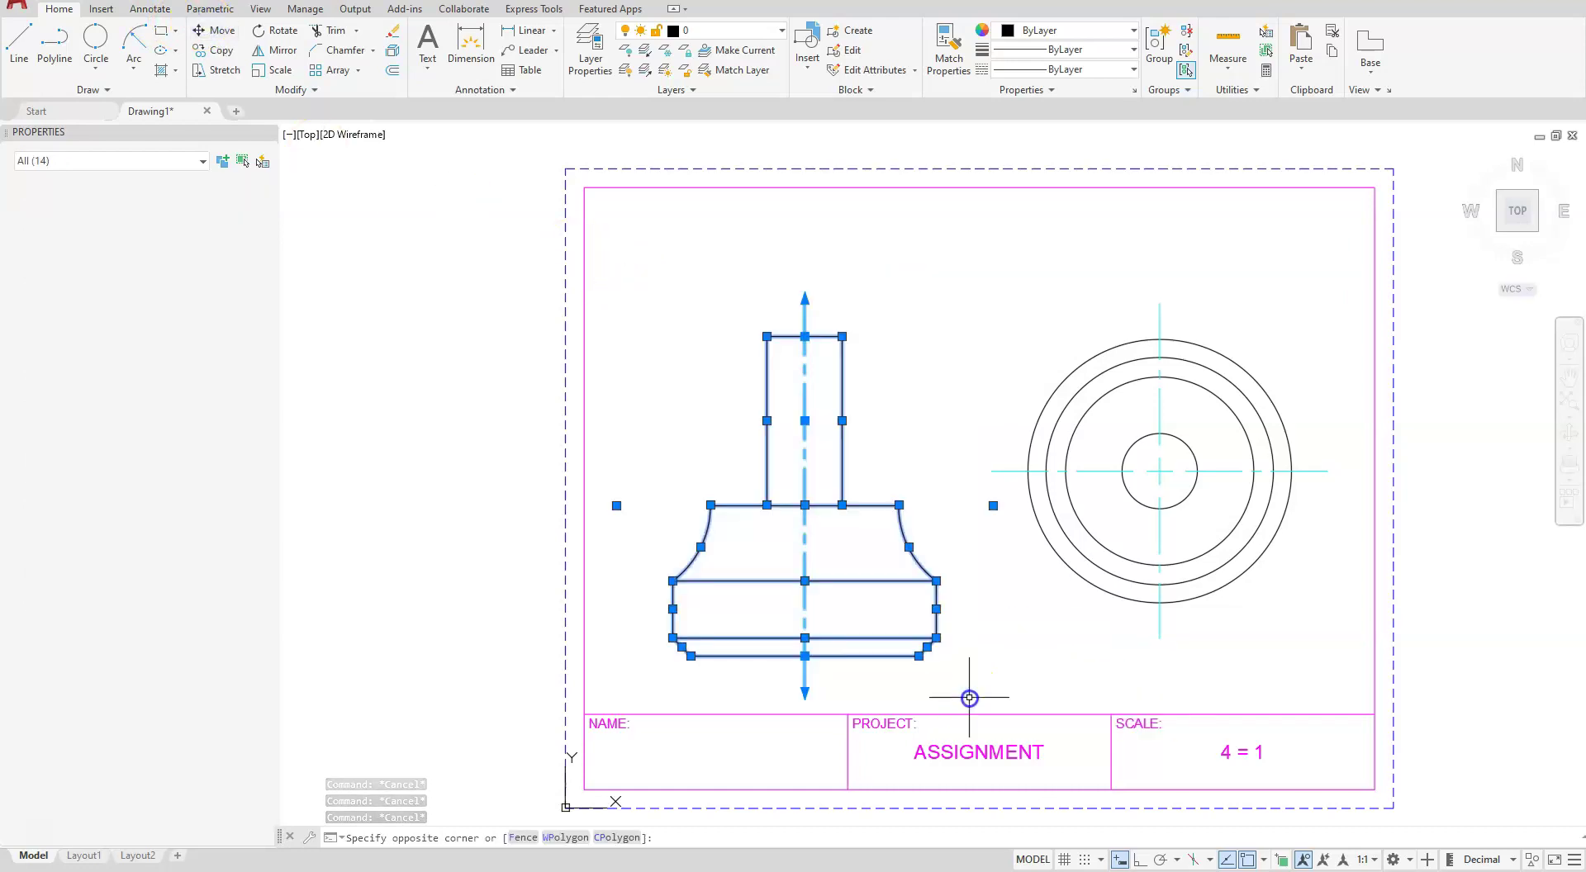
click(211, 30)
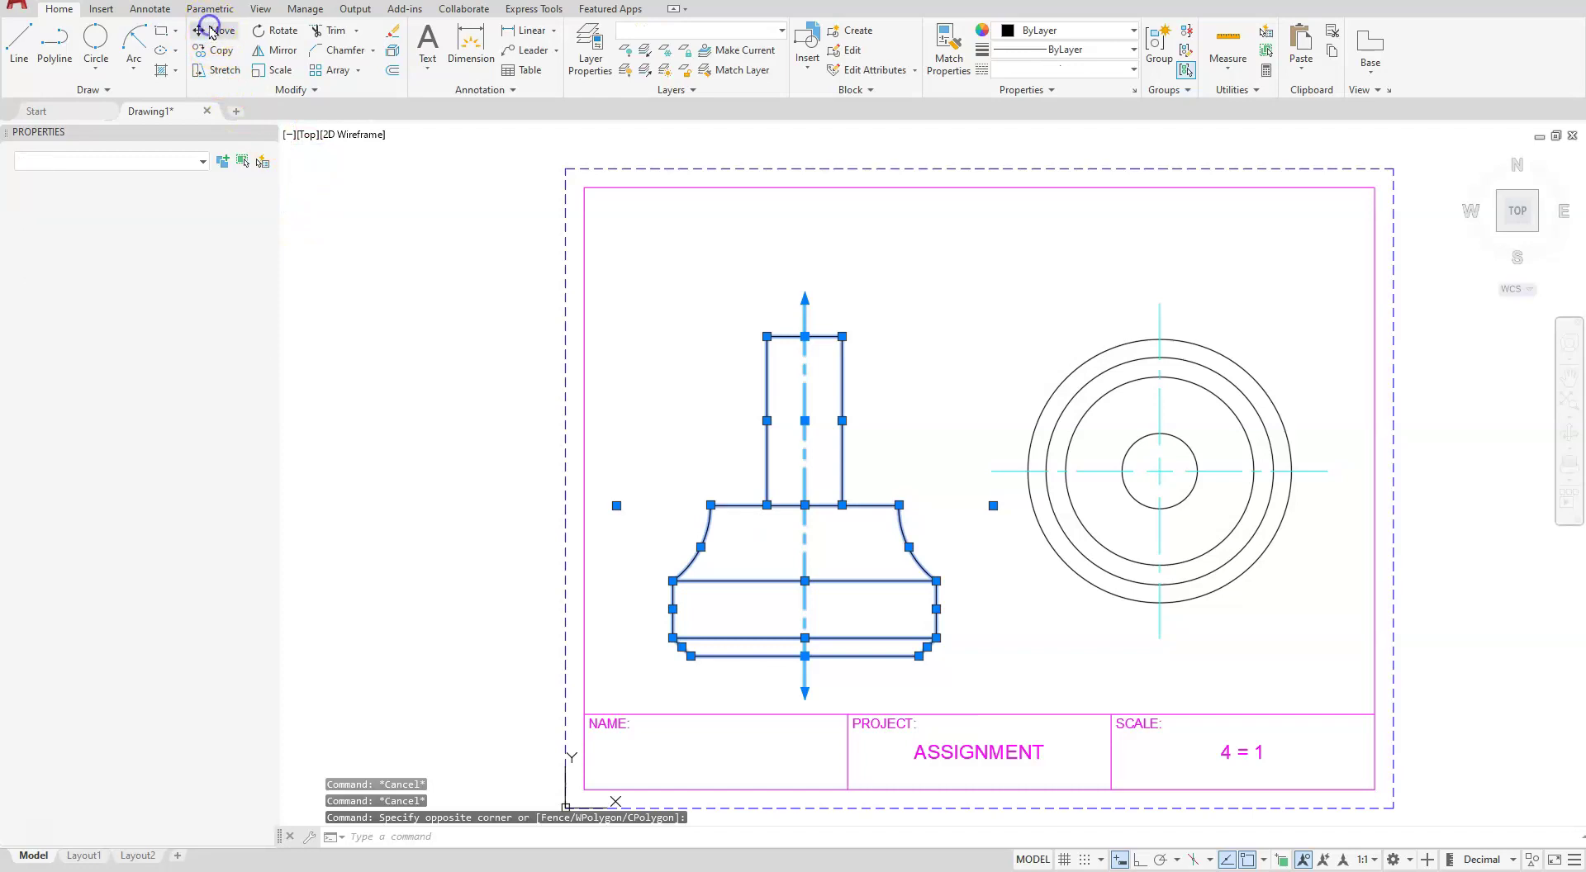
click(671, 469)
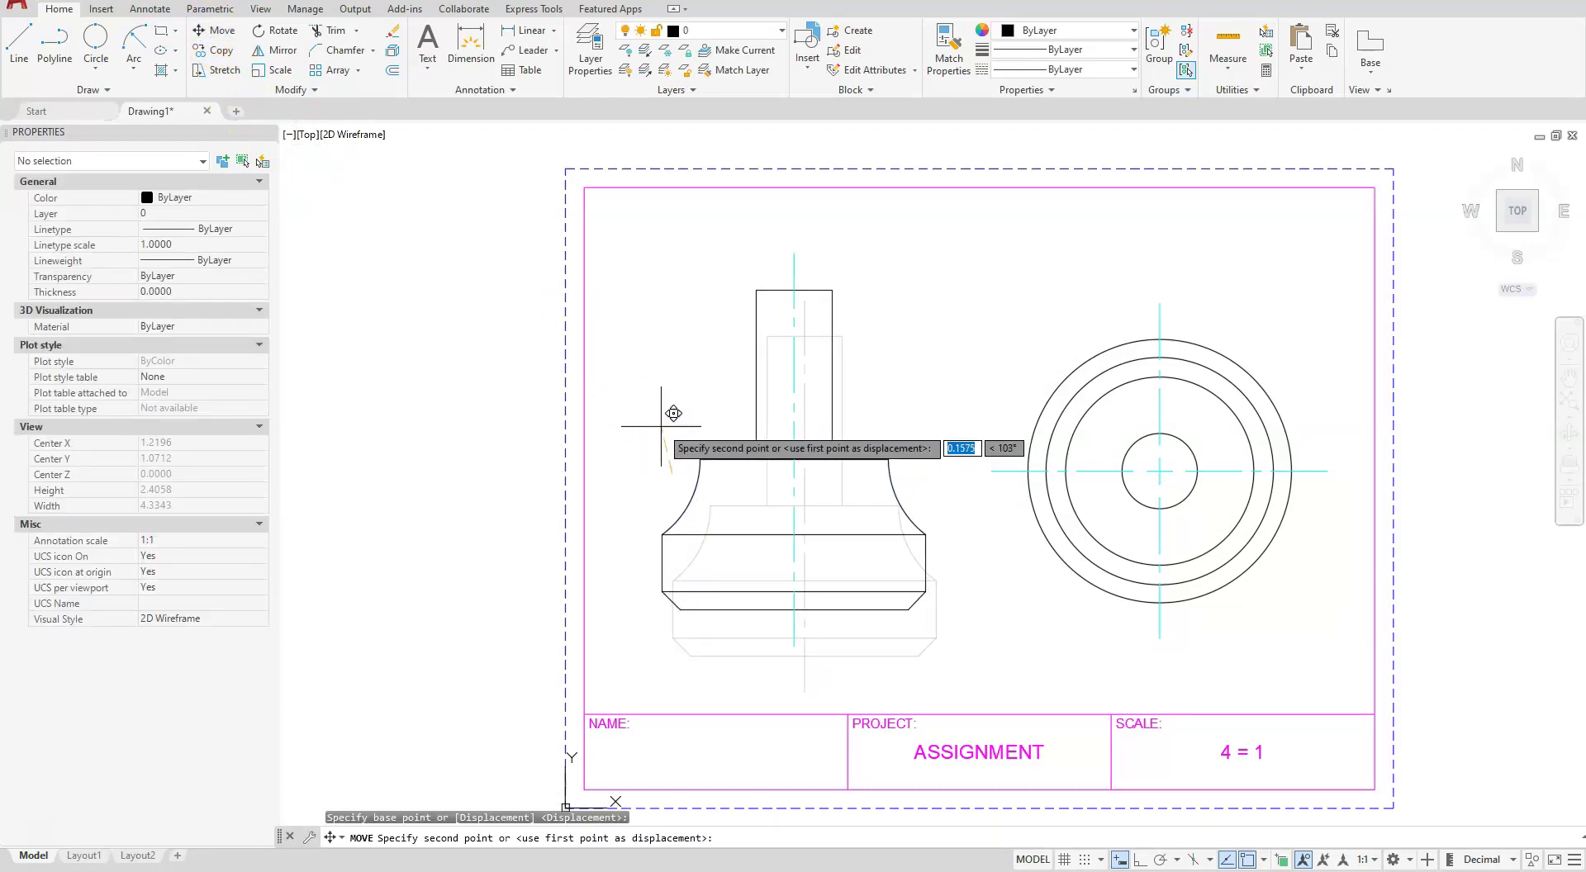
click(674, 469)
key(Escape)
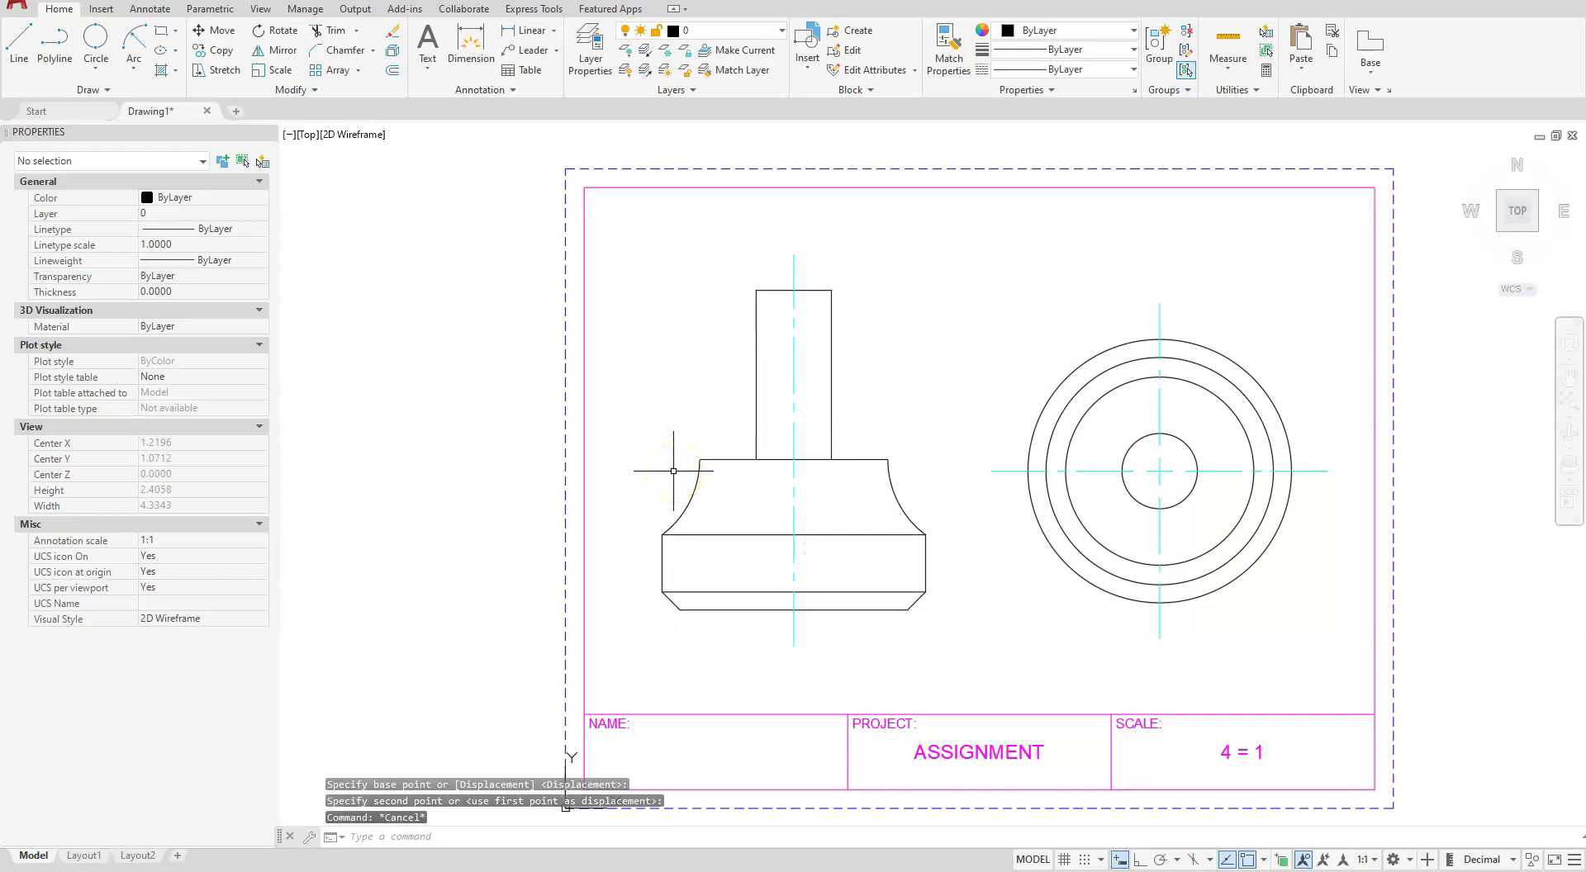
Assign the top view's second-largest circle to the Hidden layer.
click(1239, 385)
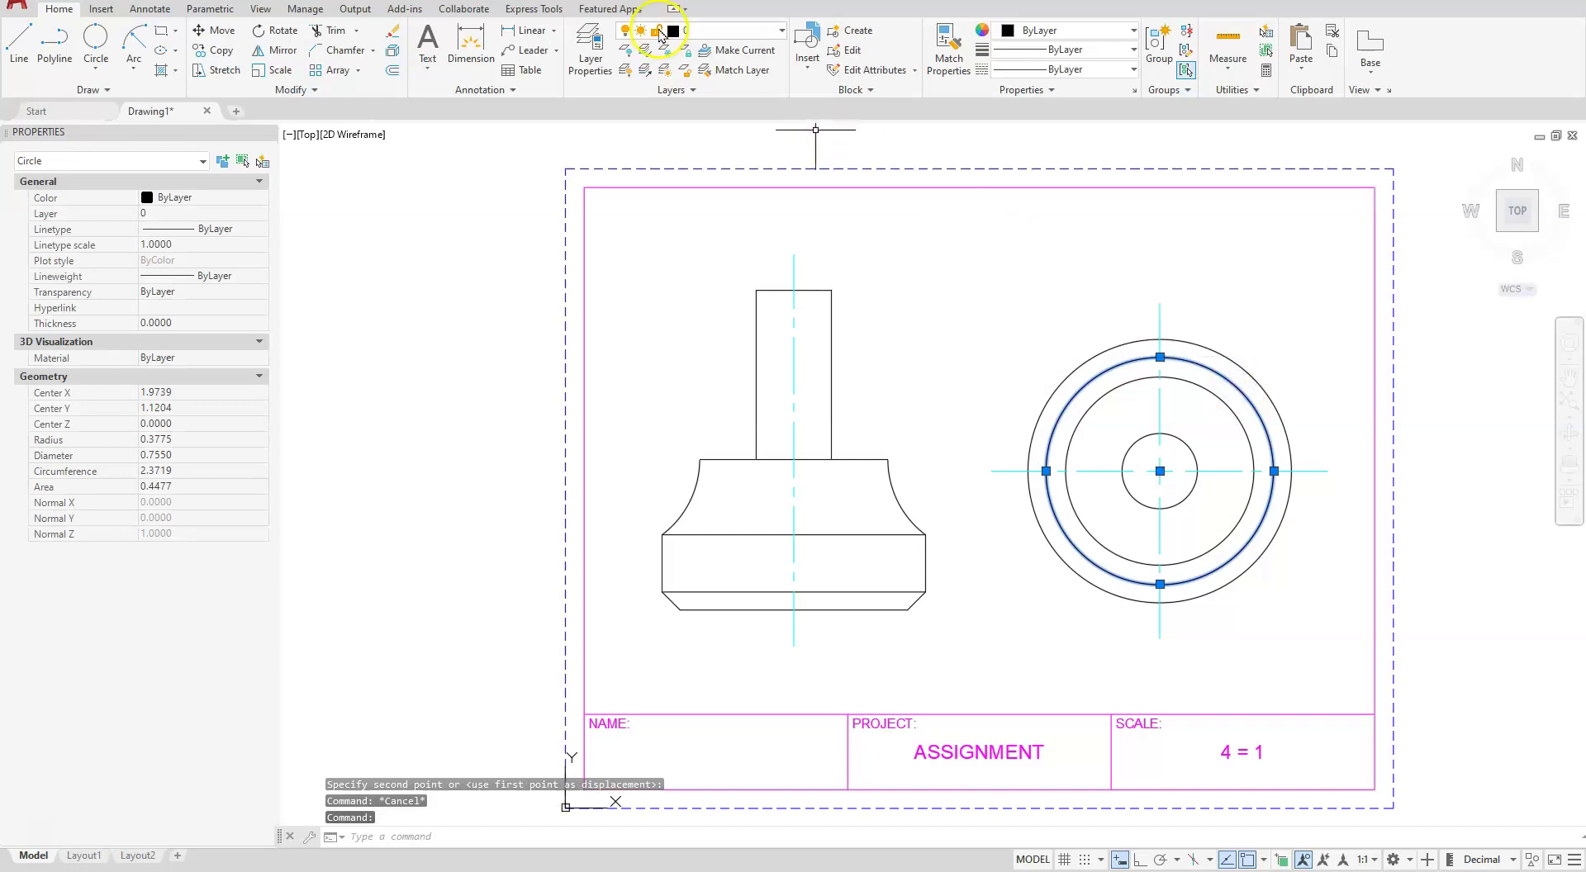
click(782, 31)
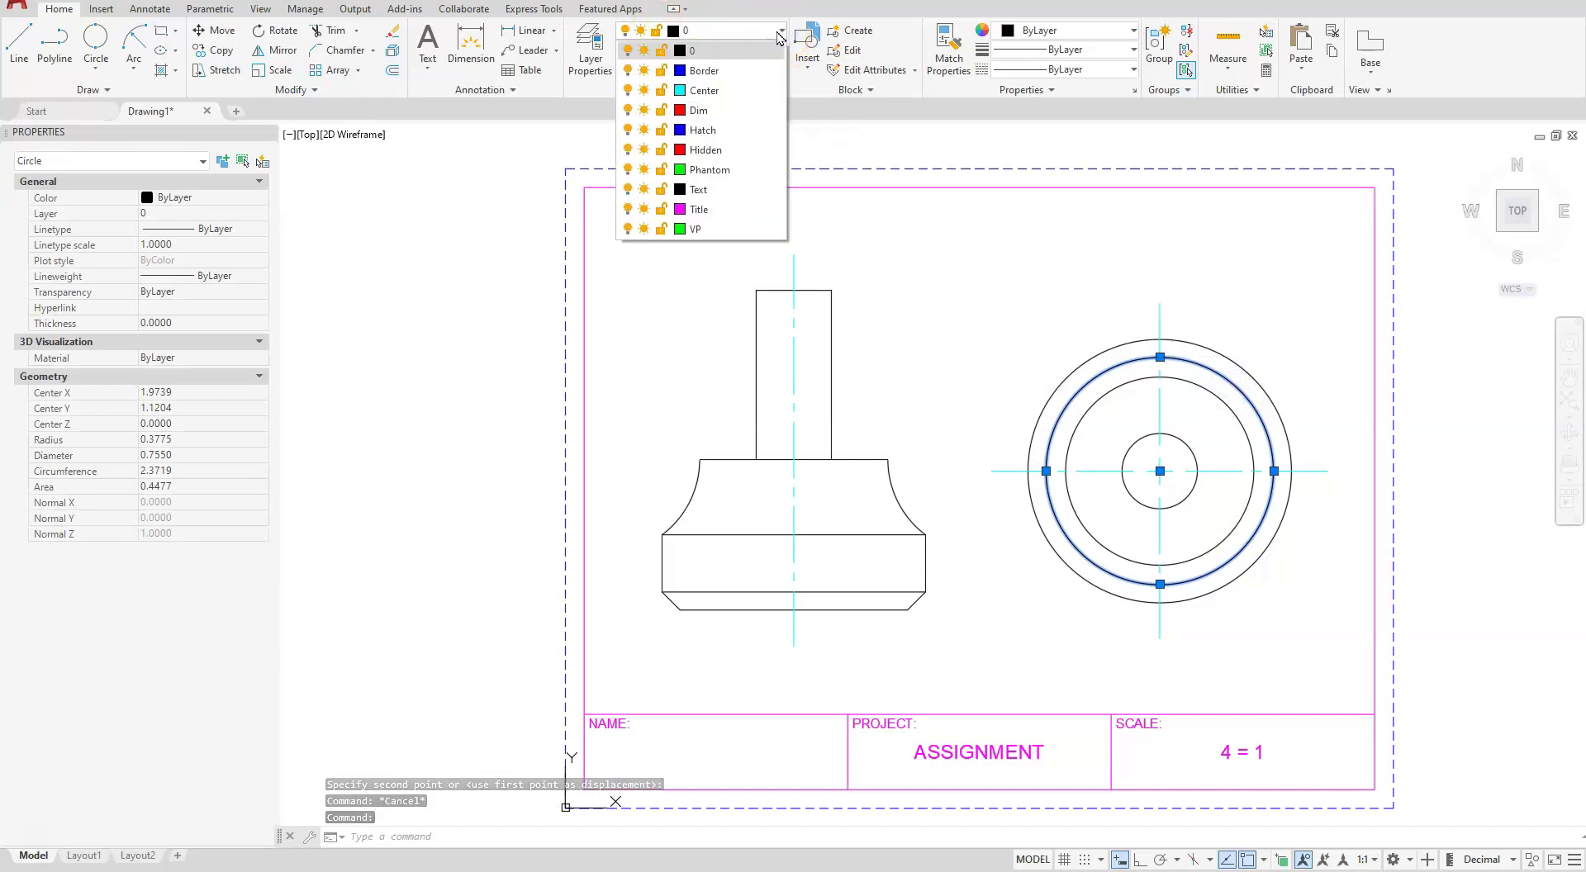
click(715, 150)
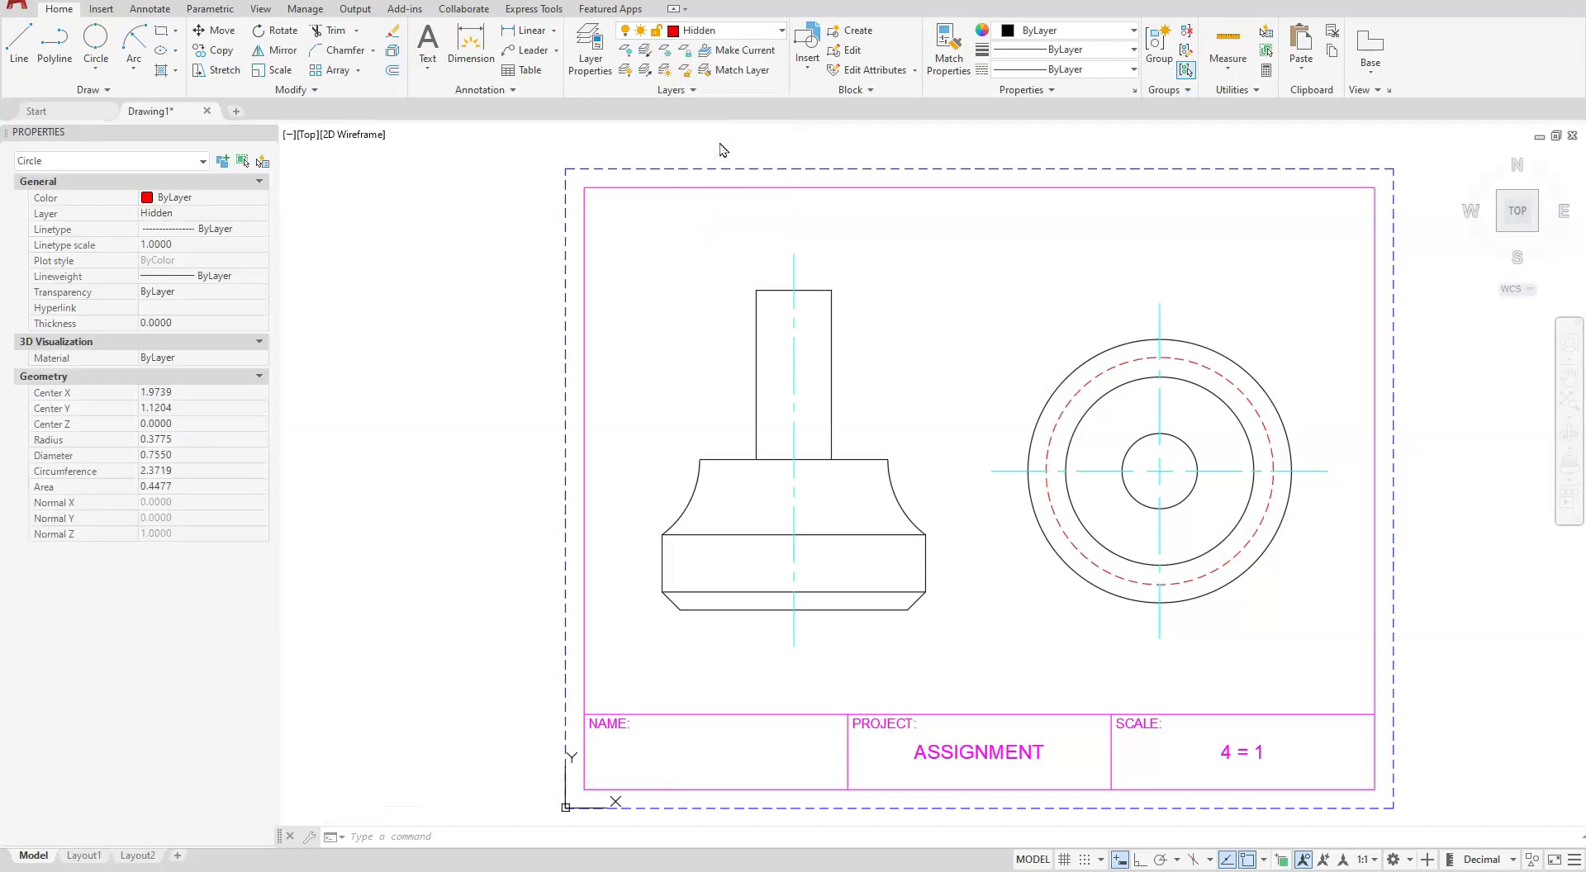
key(Escape)
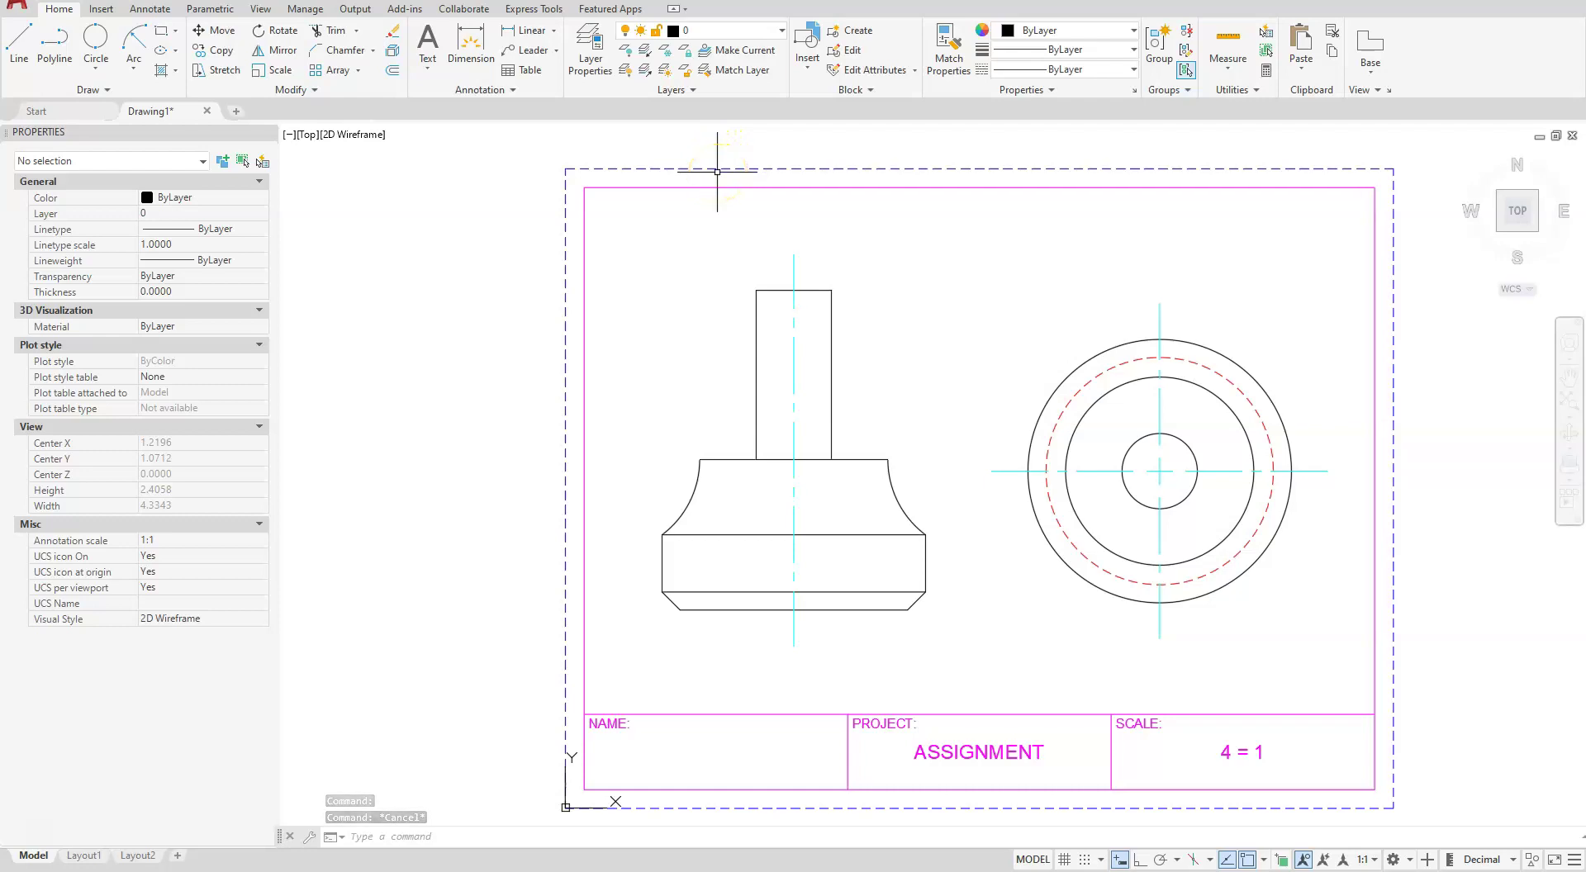
Modify the Standard dimension style to use a text height of .125.
click(142, 12)
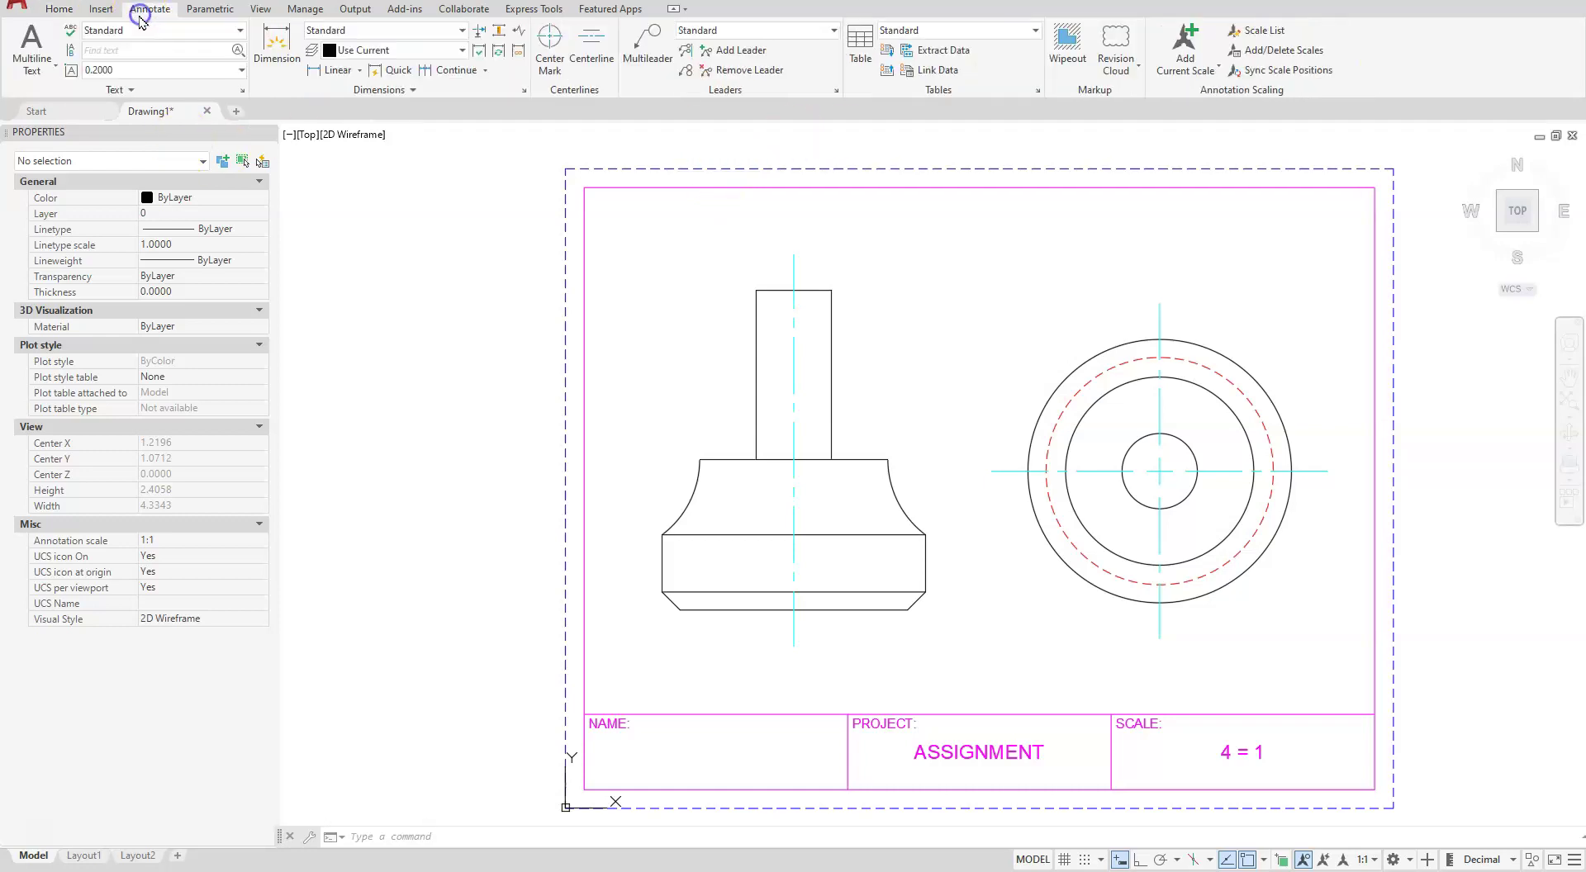
click(524, 98)
click(524, 98)
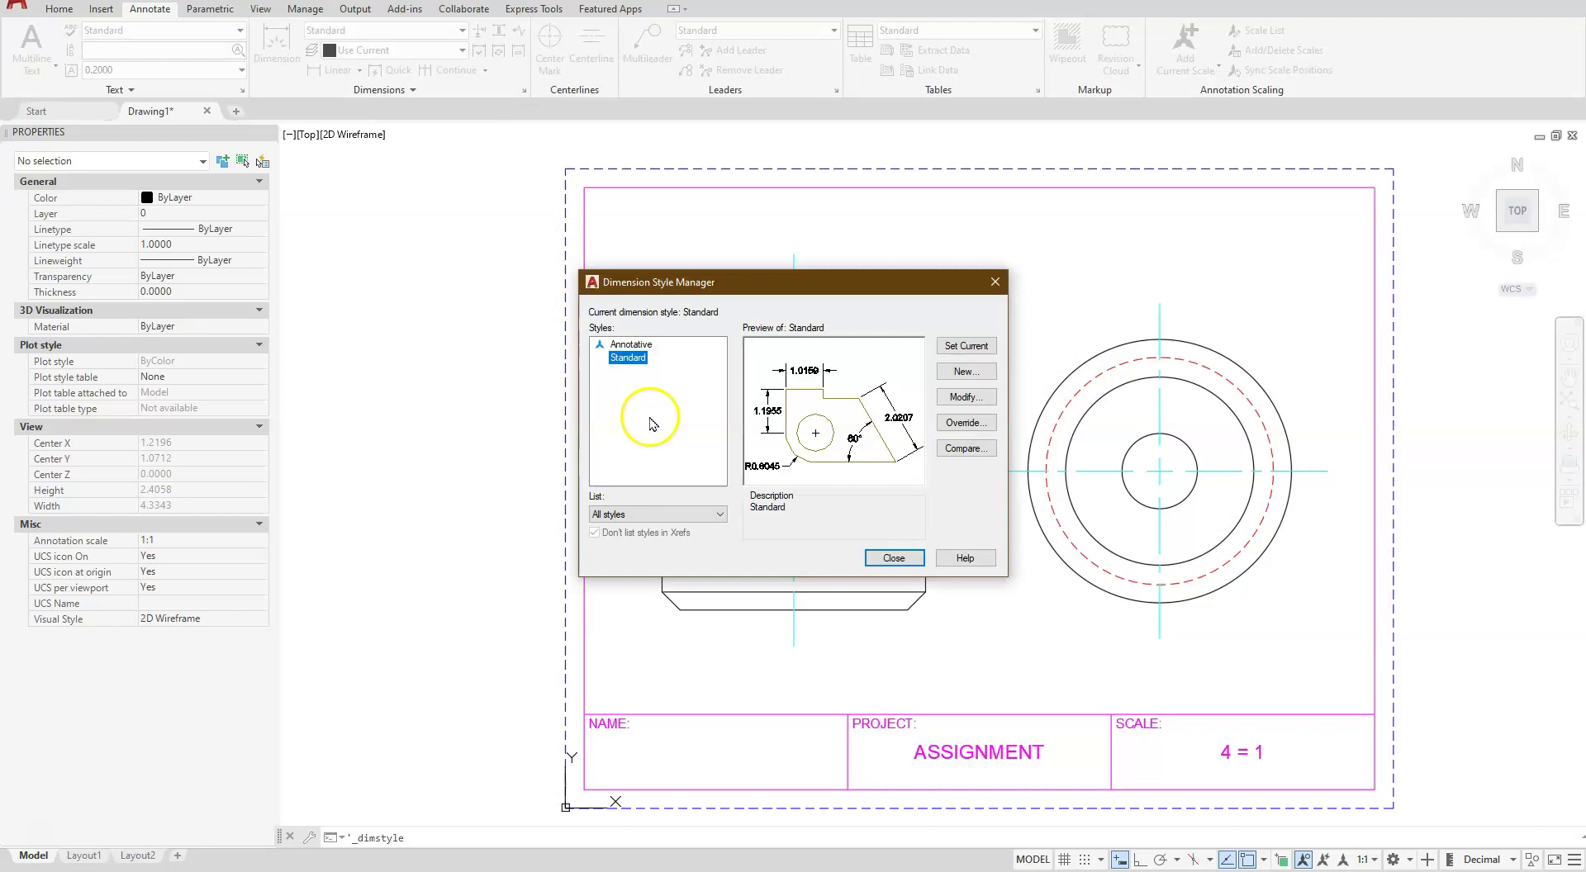
click(973, 400)
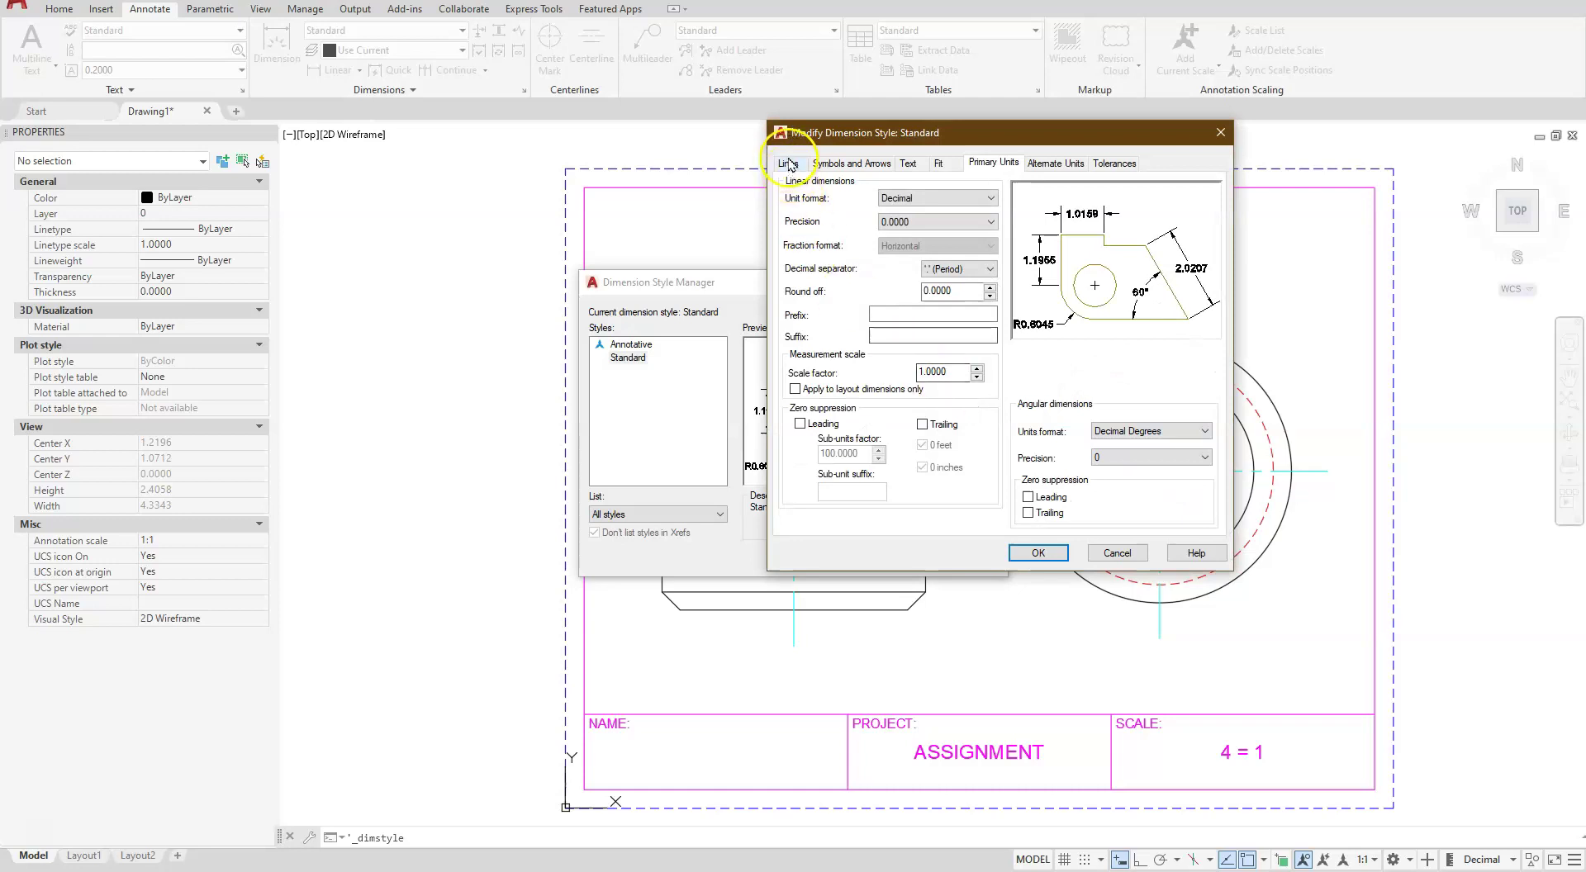
click(864, 165)
click(908, 163)
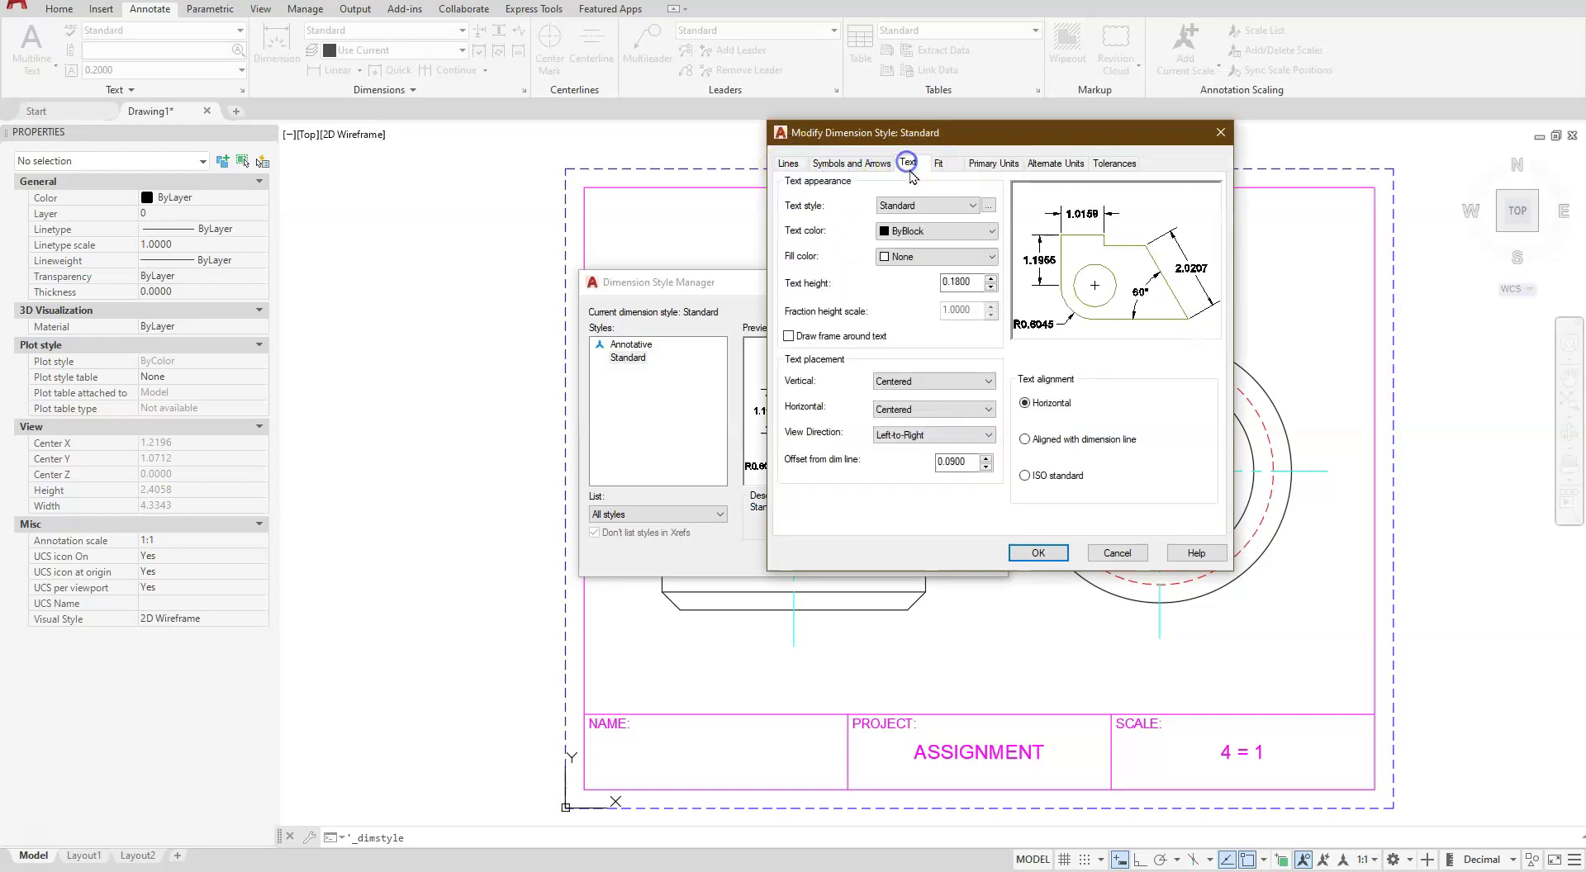
drag(973, 283, 920, 287)
text(.125)
click(903, 293)
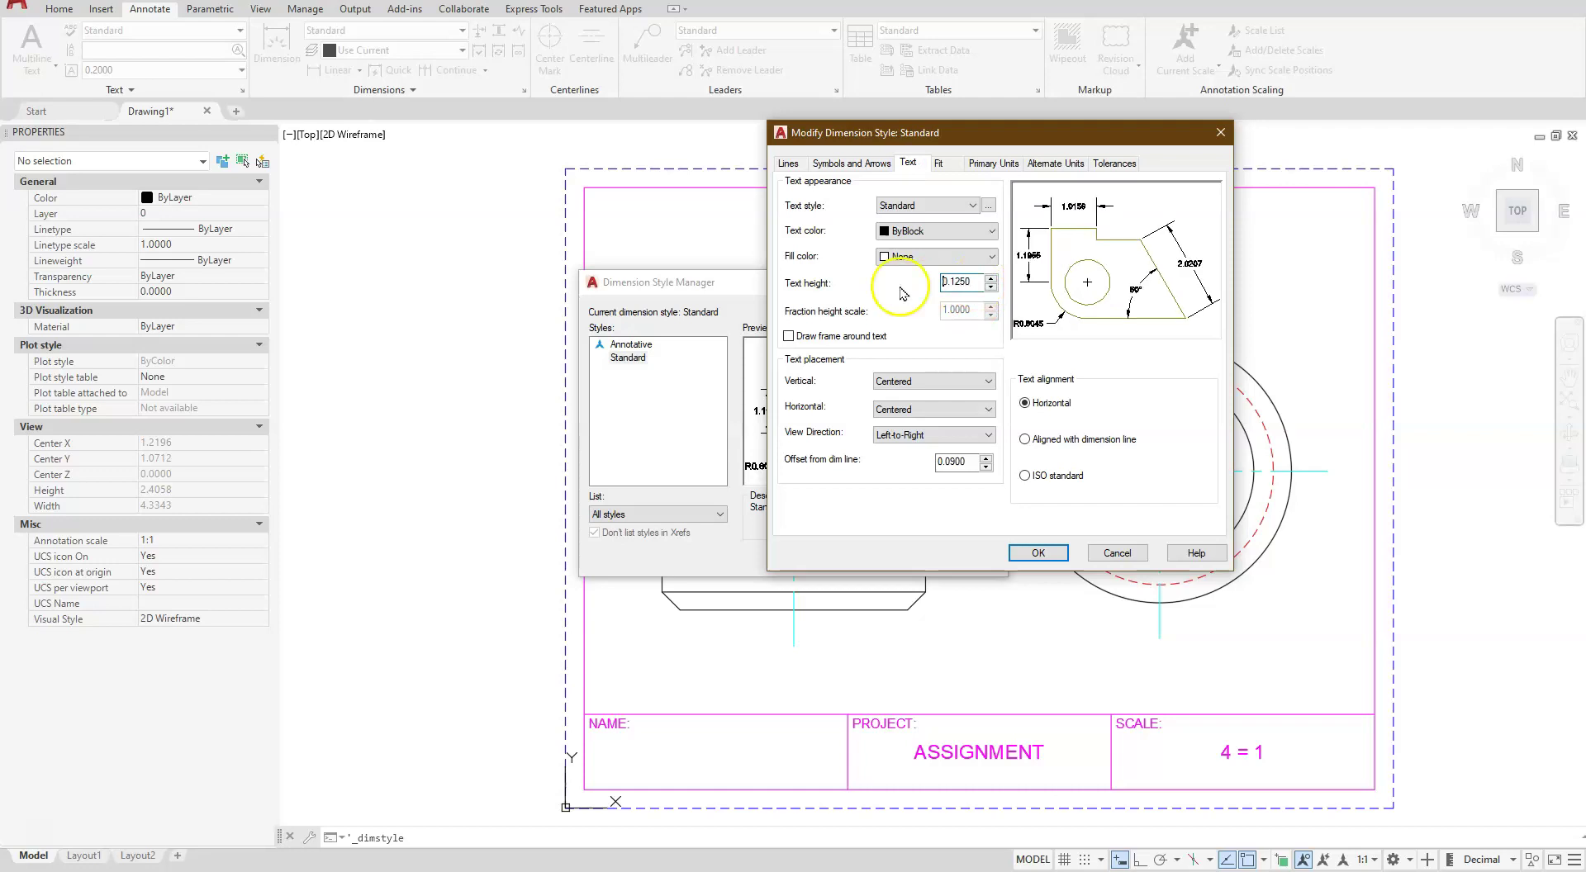
In the Standard dimension style, set arrow size to 0.1875, center marks to None and overall scale to .25.
click(855, 163)
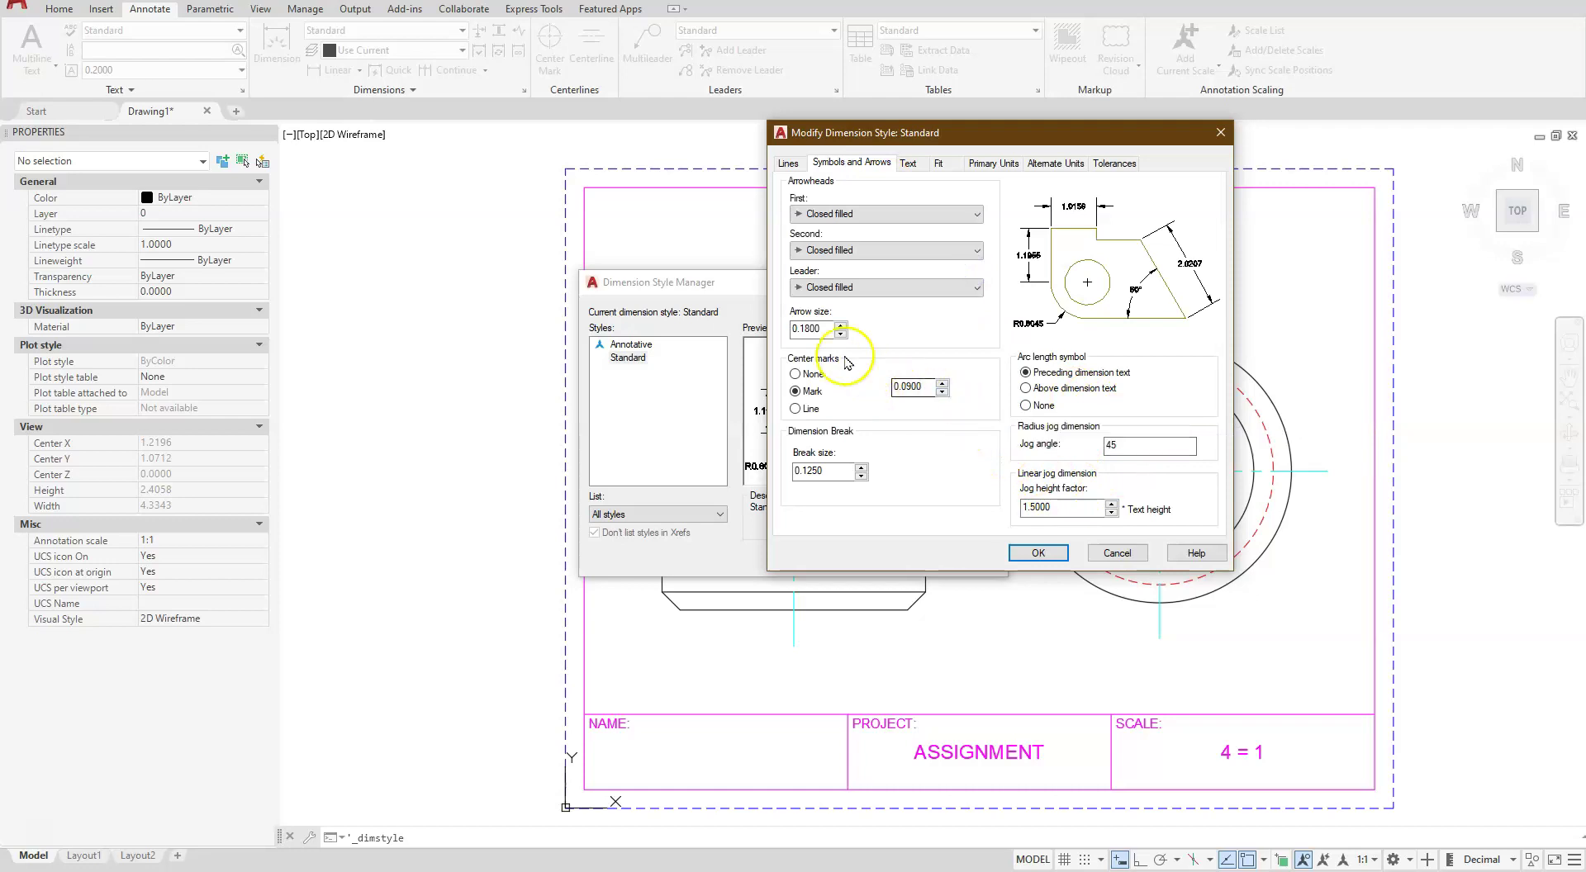
drag(820, 329, 760, 333)
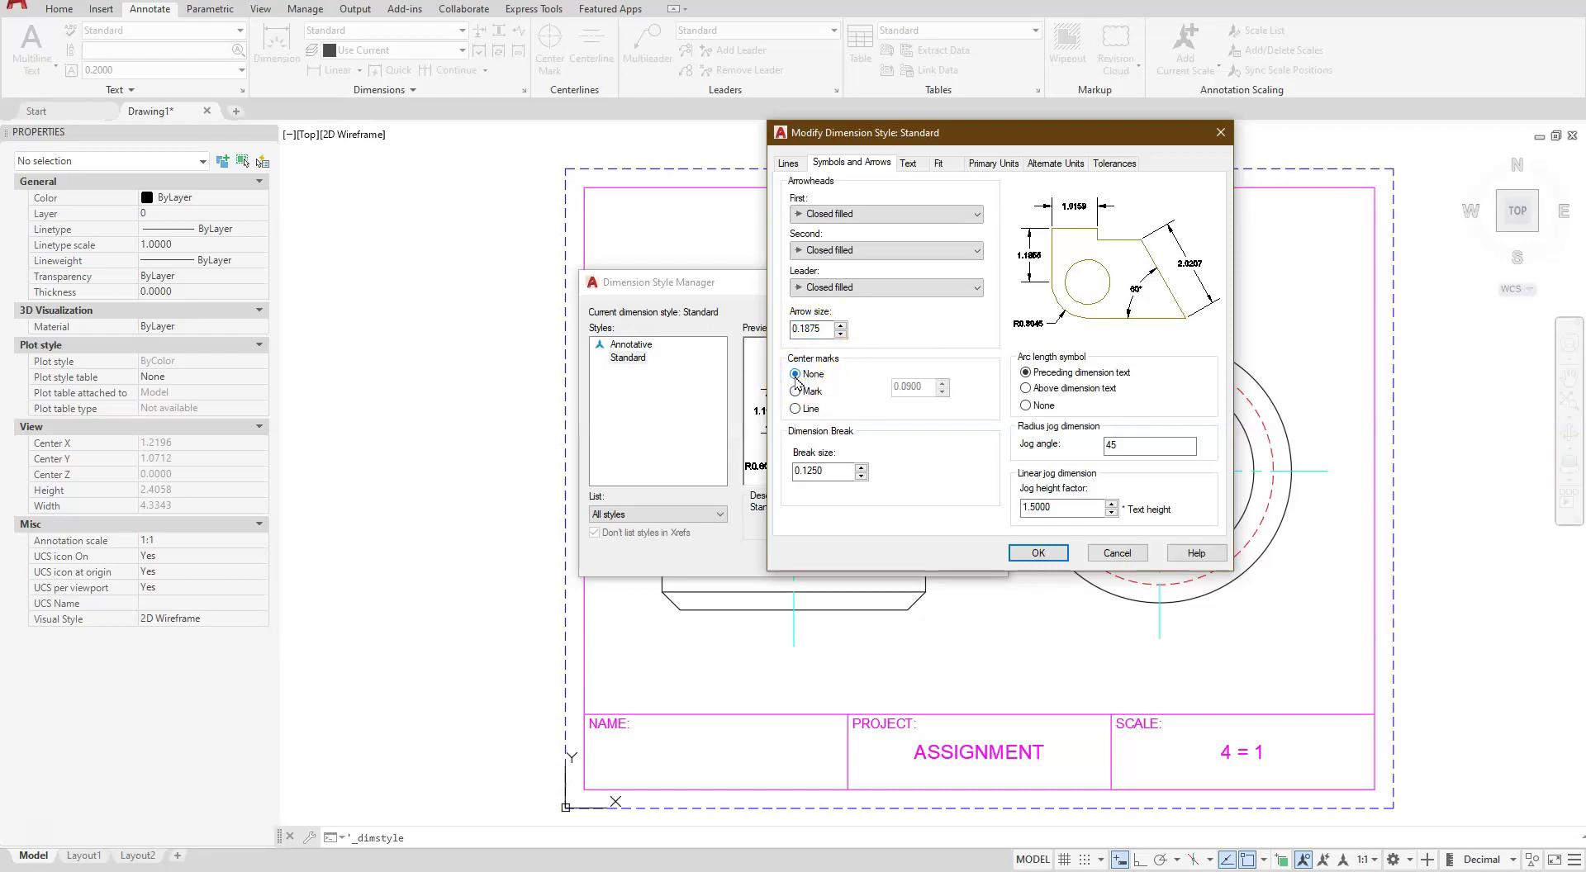
click(940, 164)
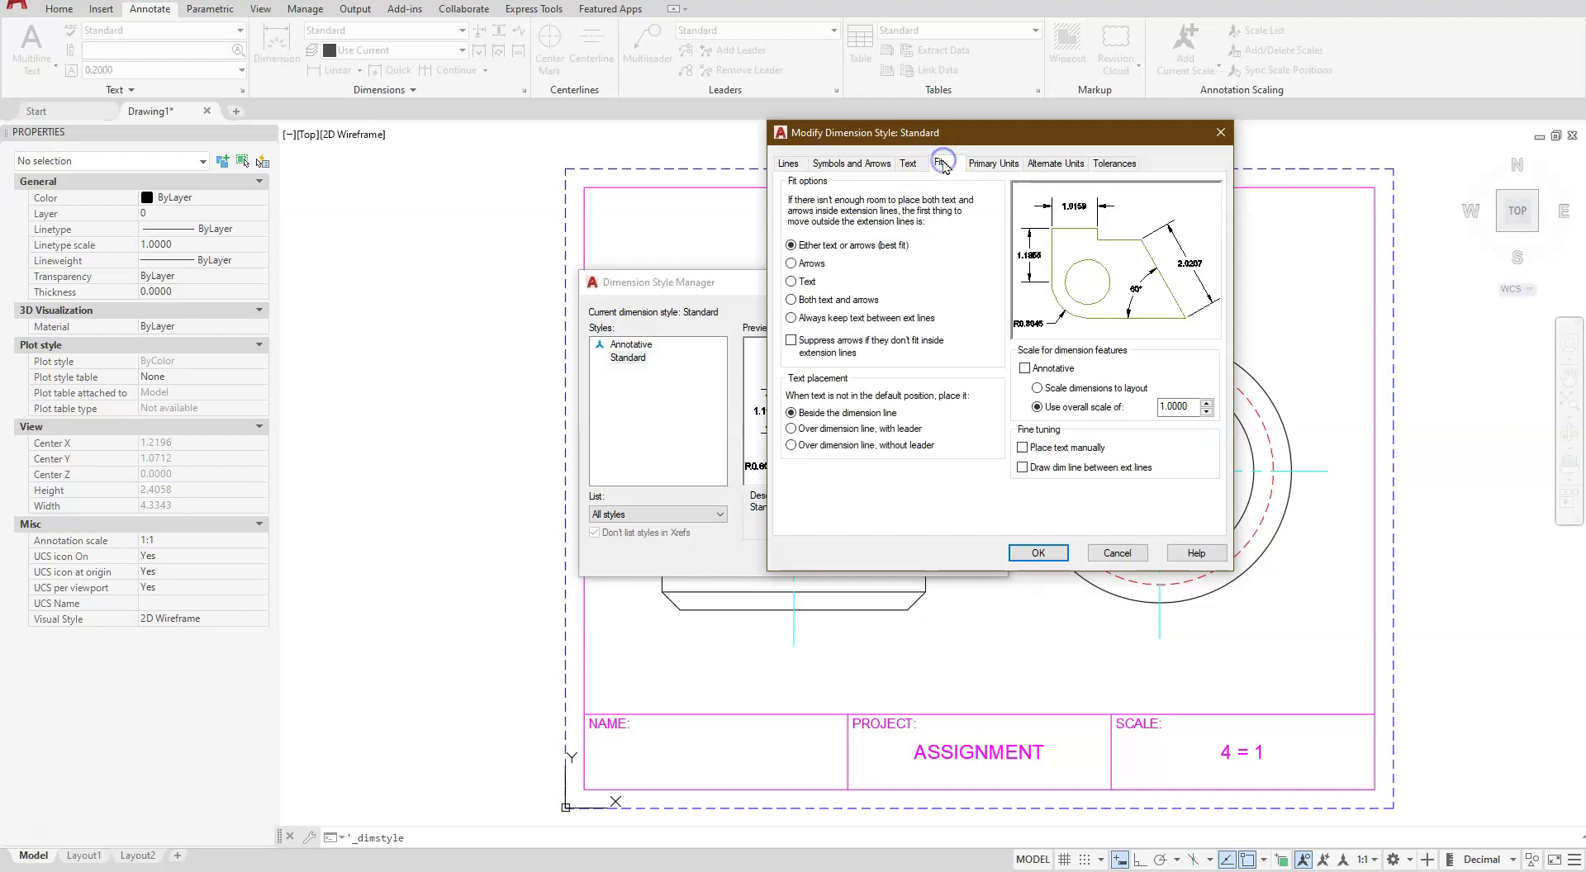
text(.25)
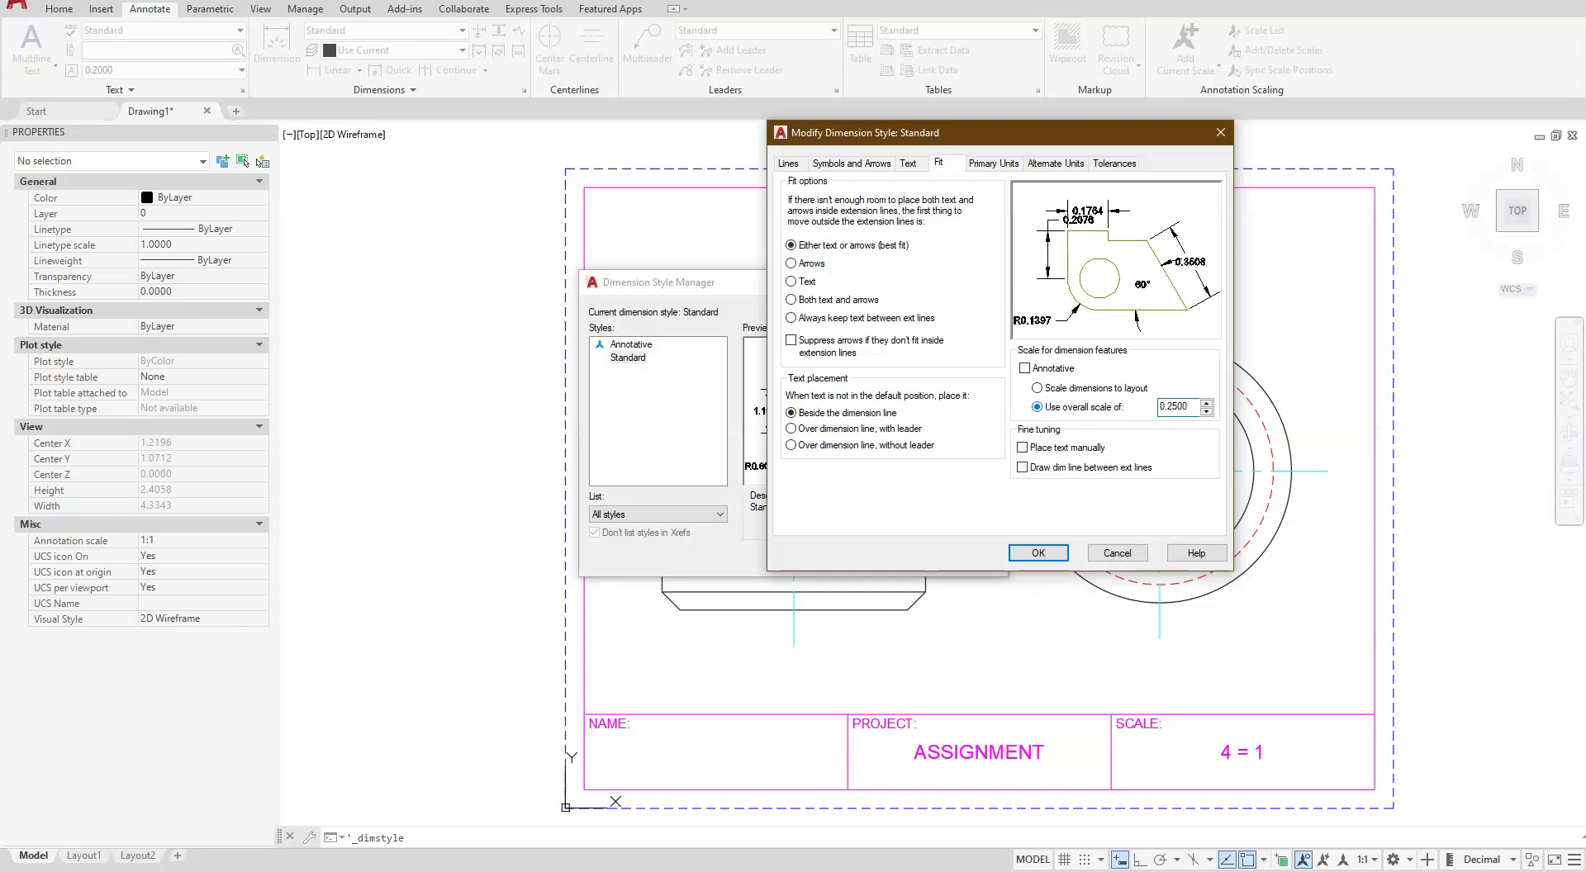
Set the Standard dimension style's linear precision to 0.000, suppress leading zeros, and save the style.
click(986, 163)
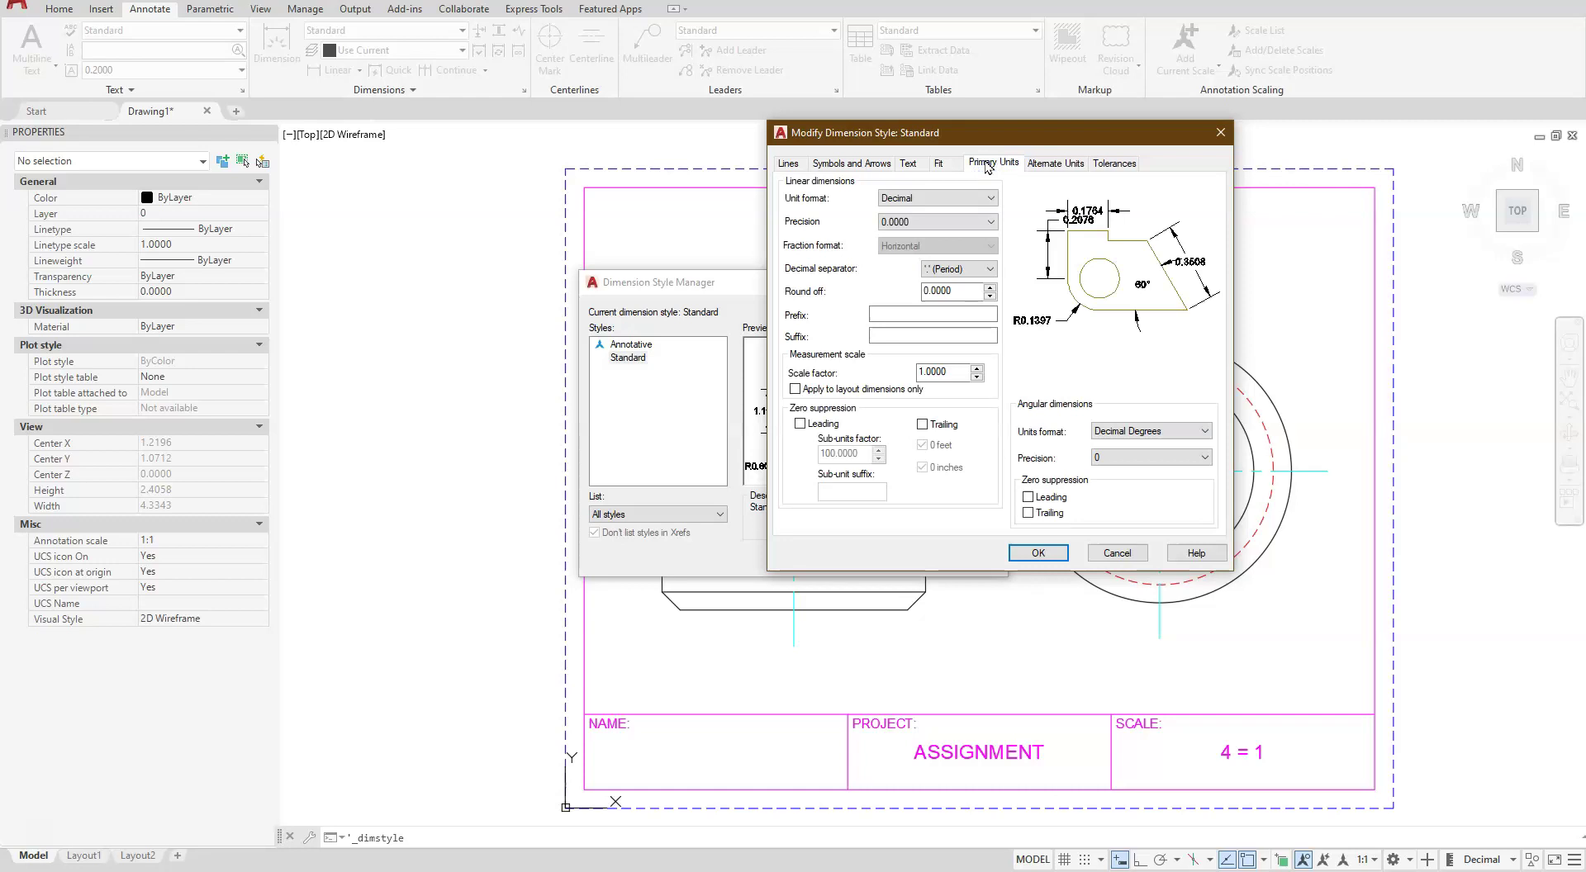
click(917, 222)
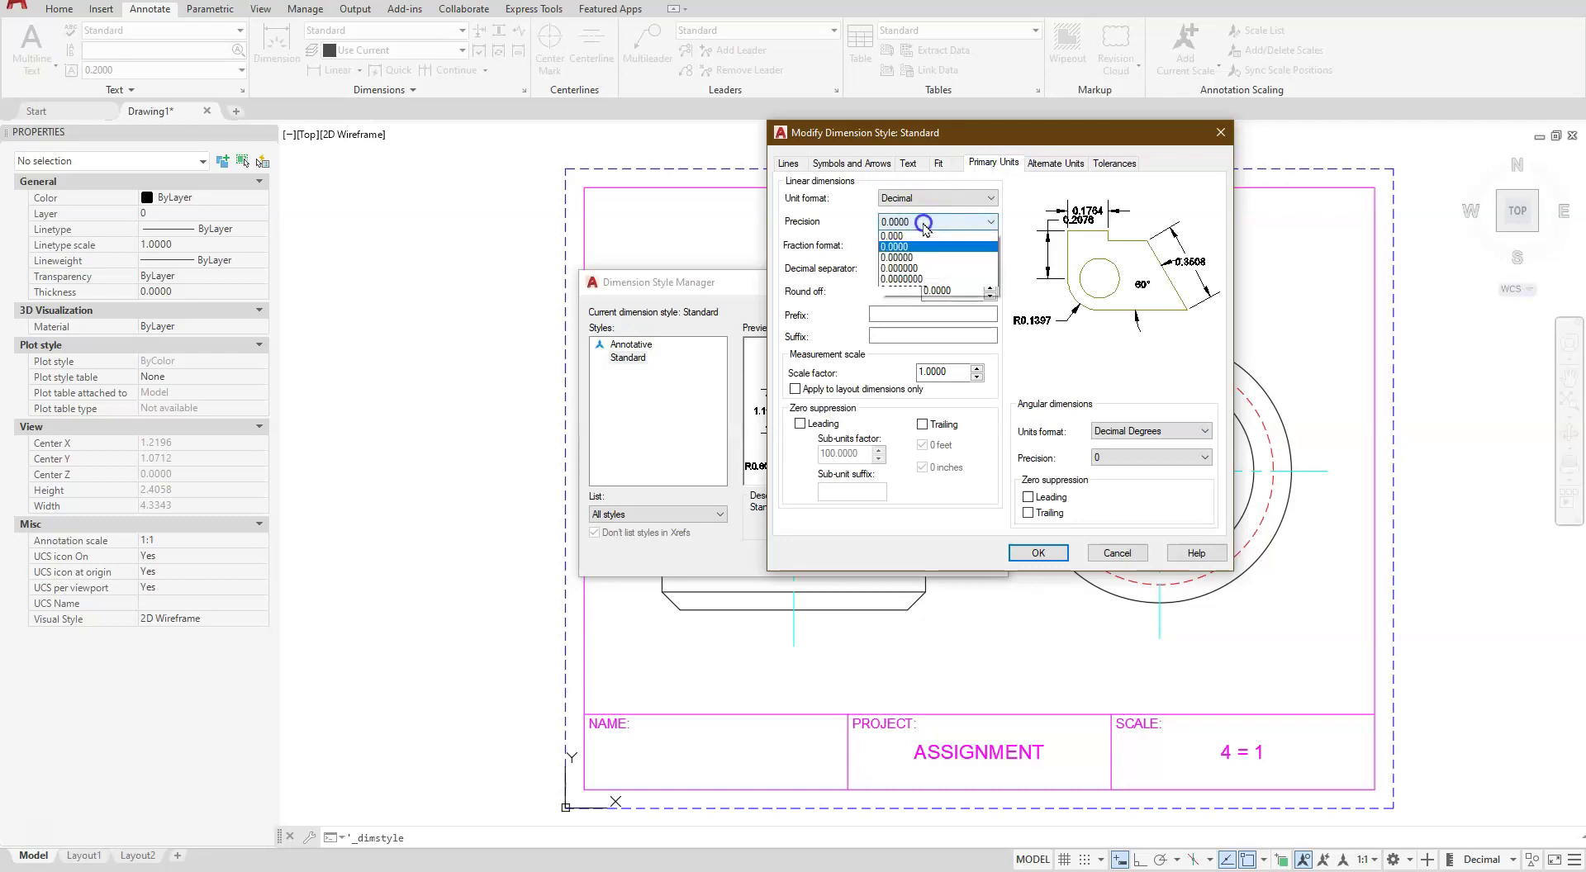
click(929, 268)
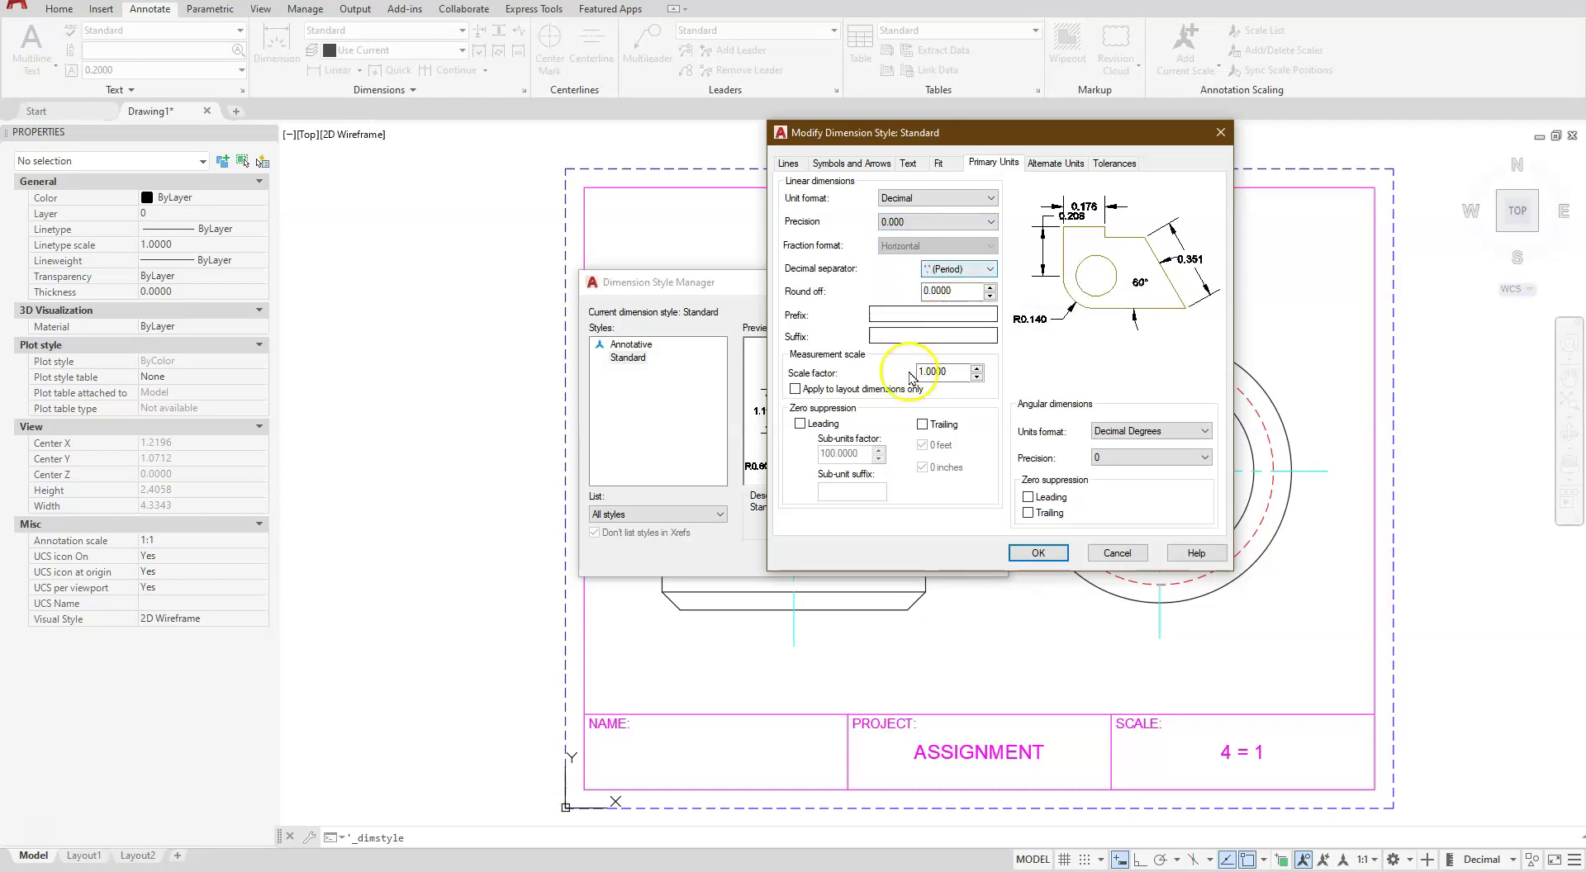
click(799, 423)
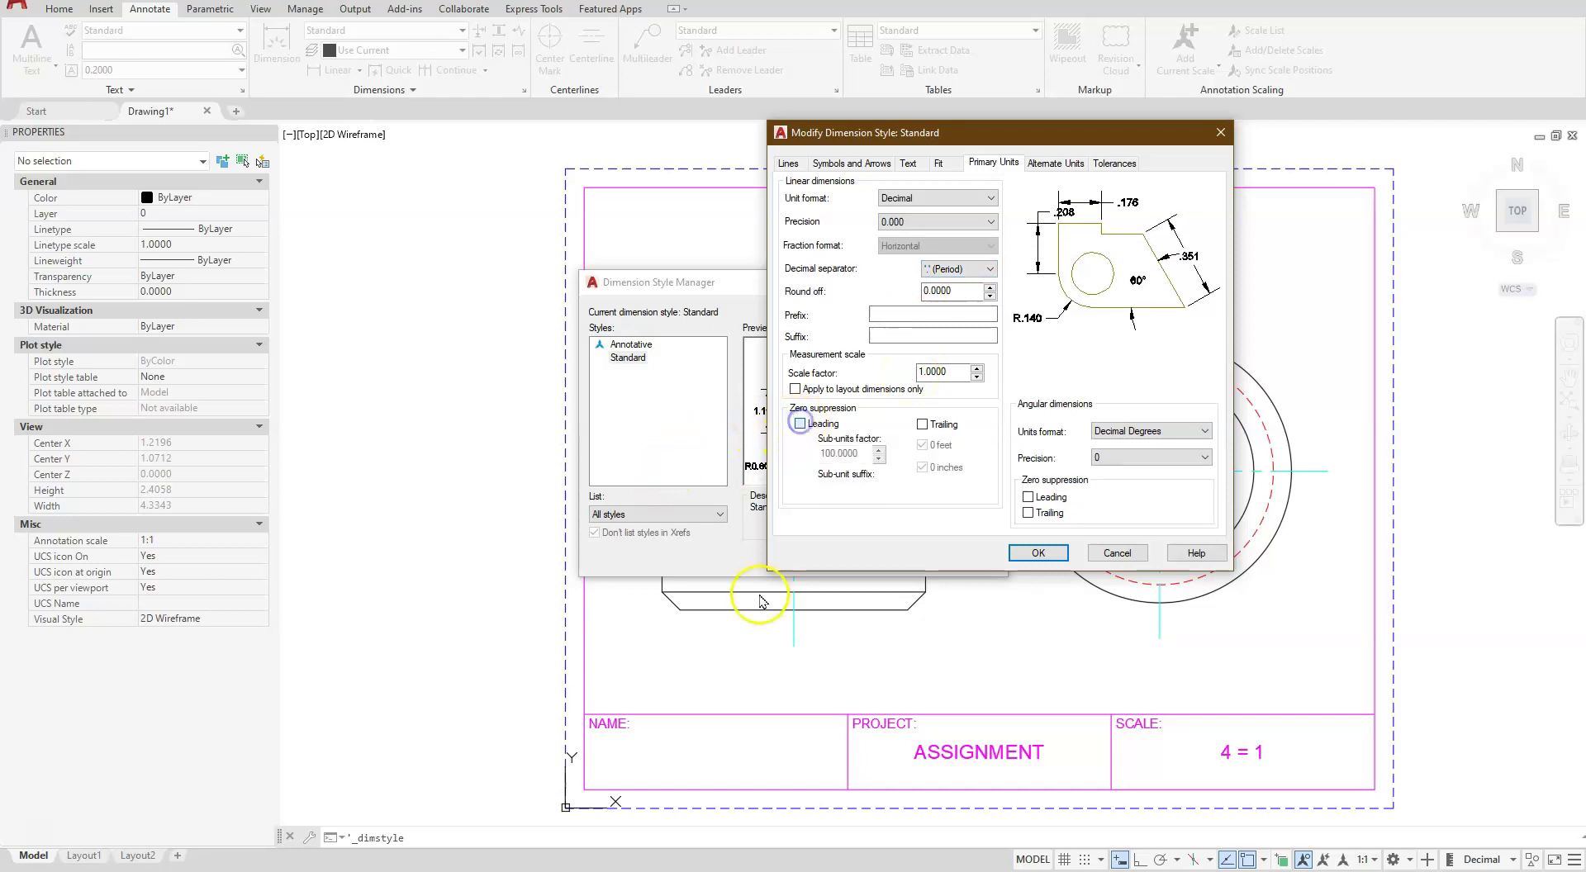
click(1040, 553)
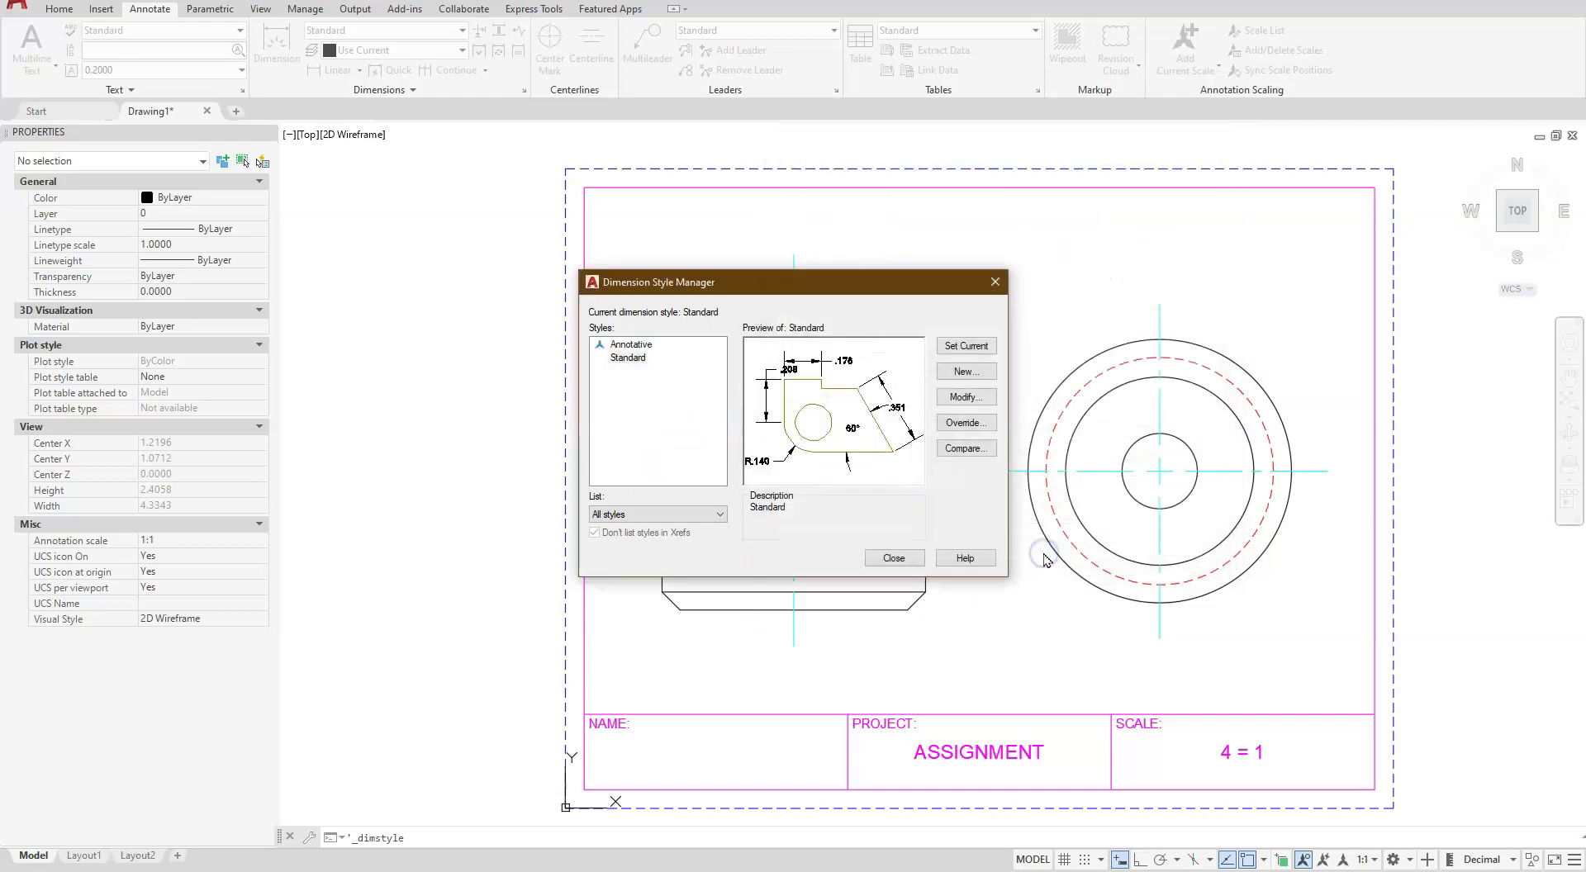
click(885, 559)
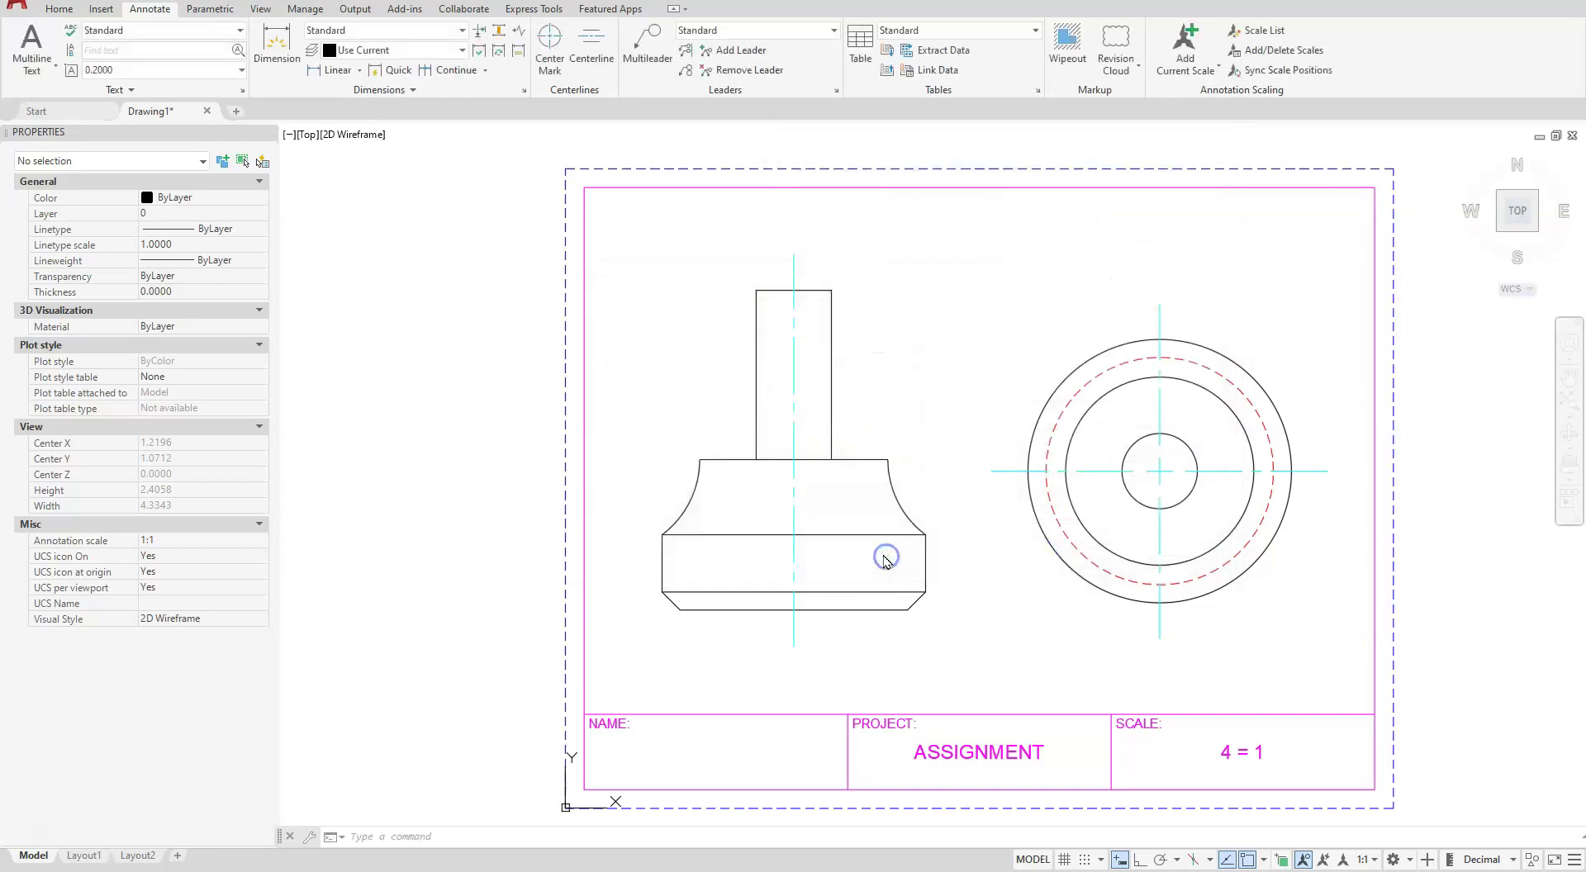
Assign new dimensions to the Dim layer and add a vertical linear dimension for the stem's height beside the front view.
click(463, 51)
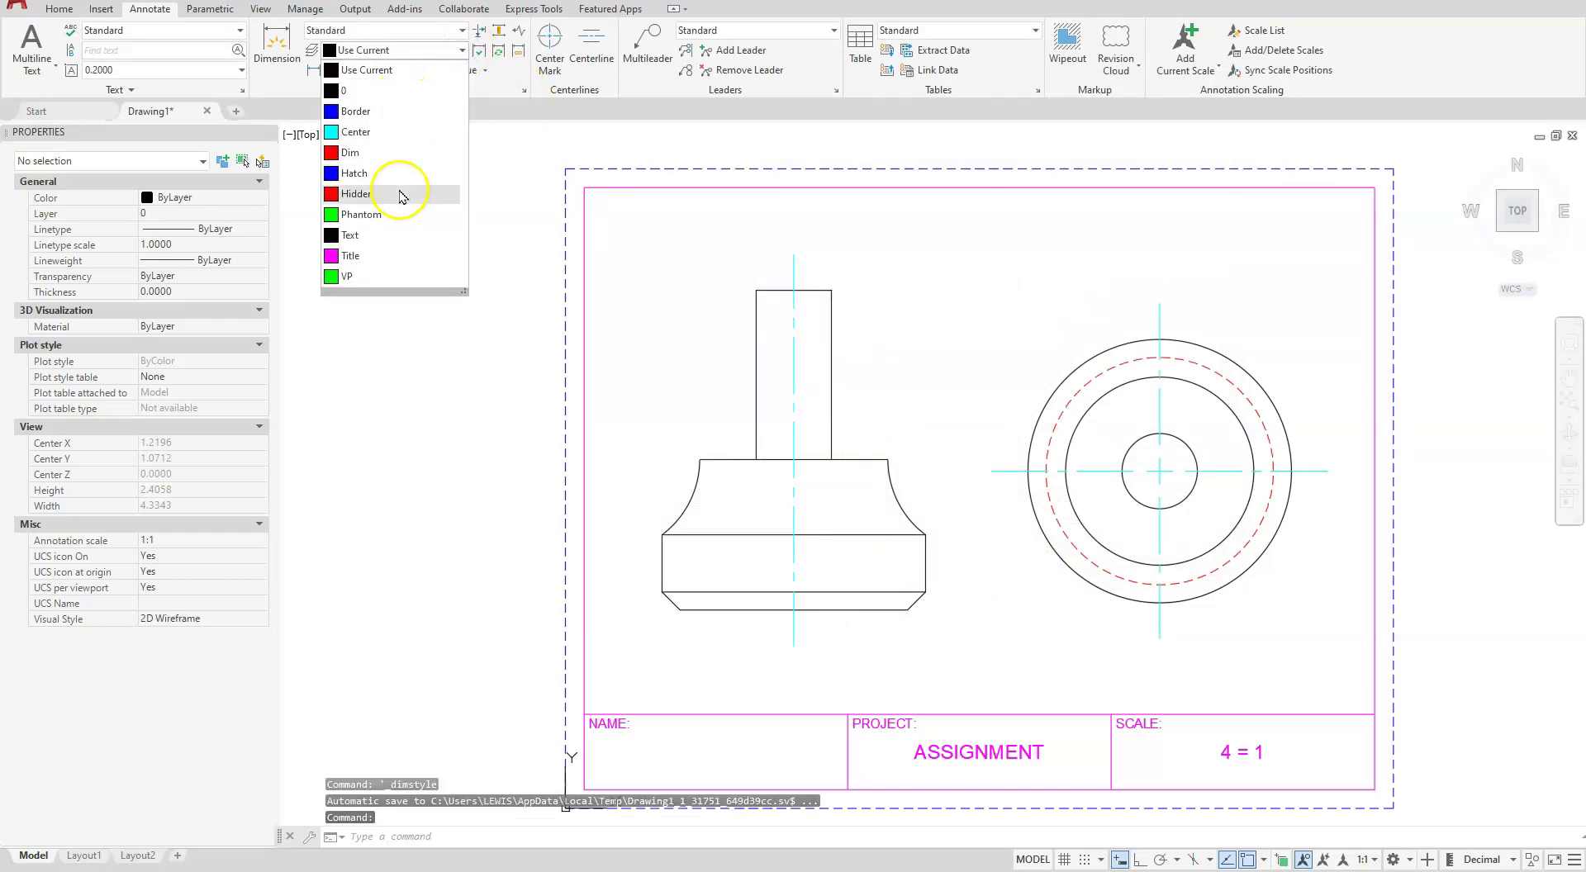
click(366, 157)
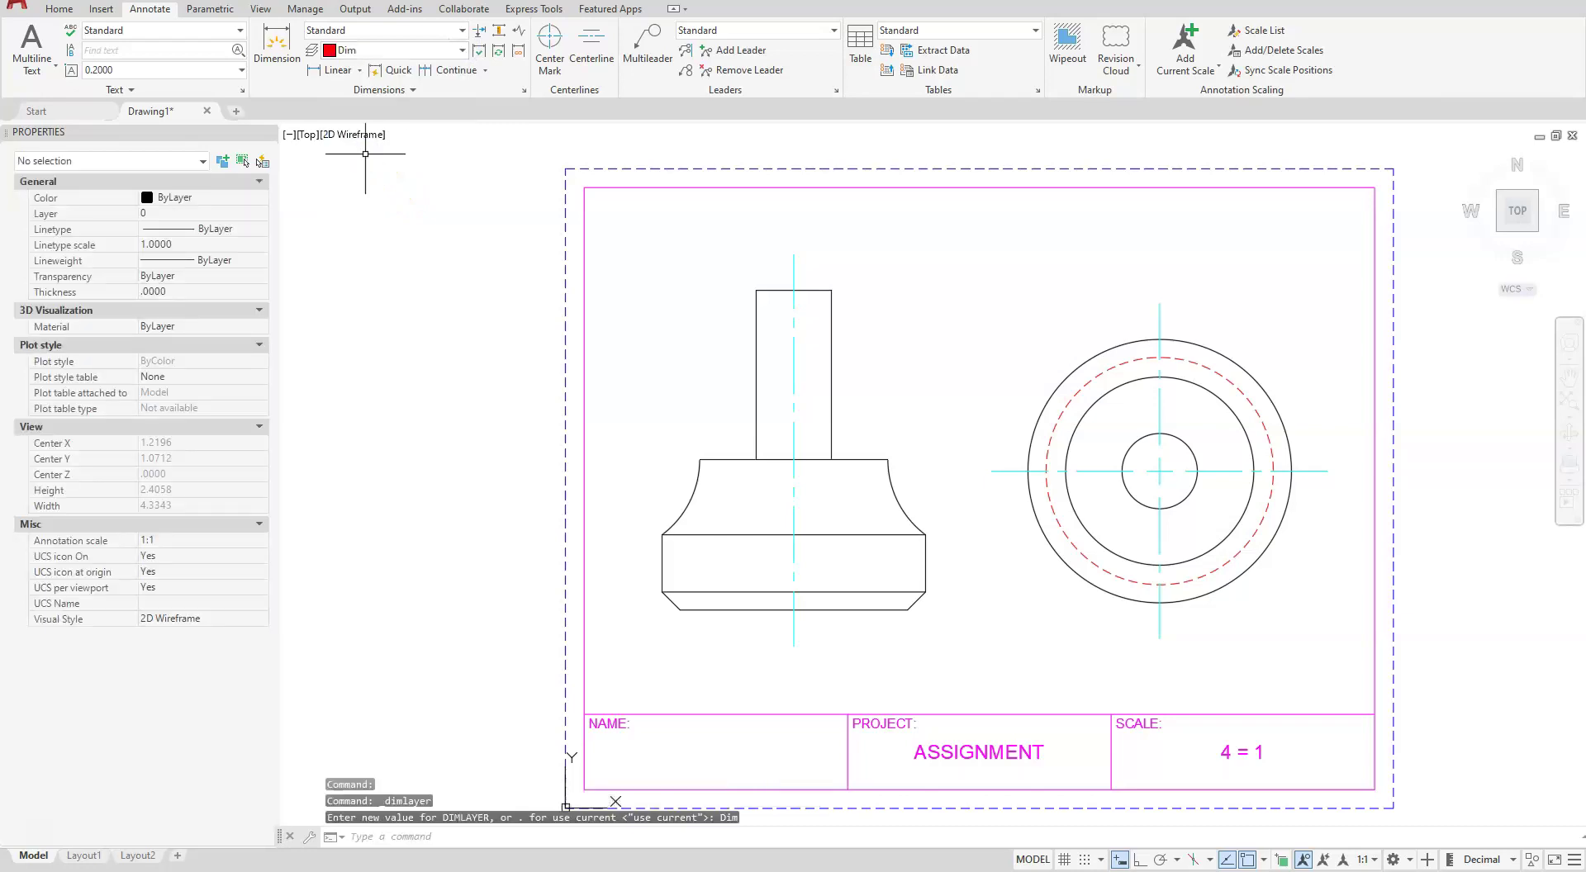
click(326, 70)
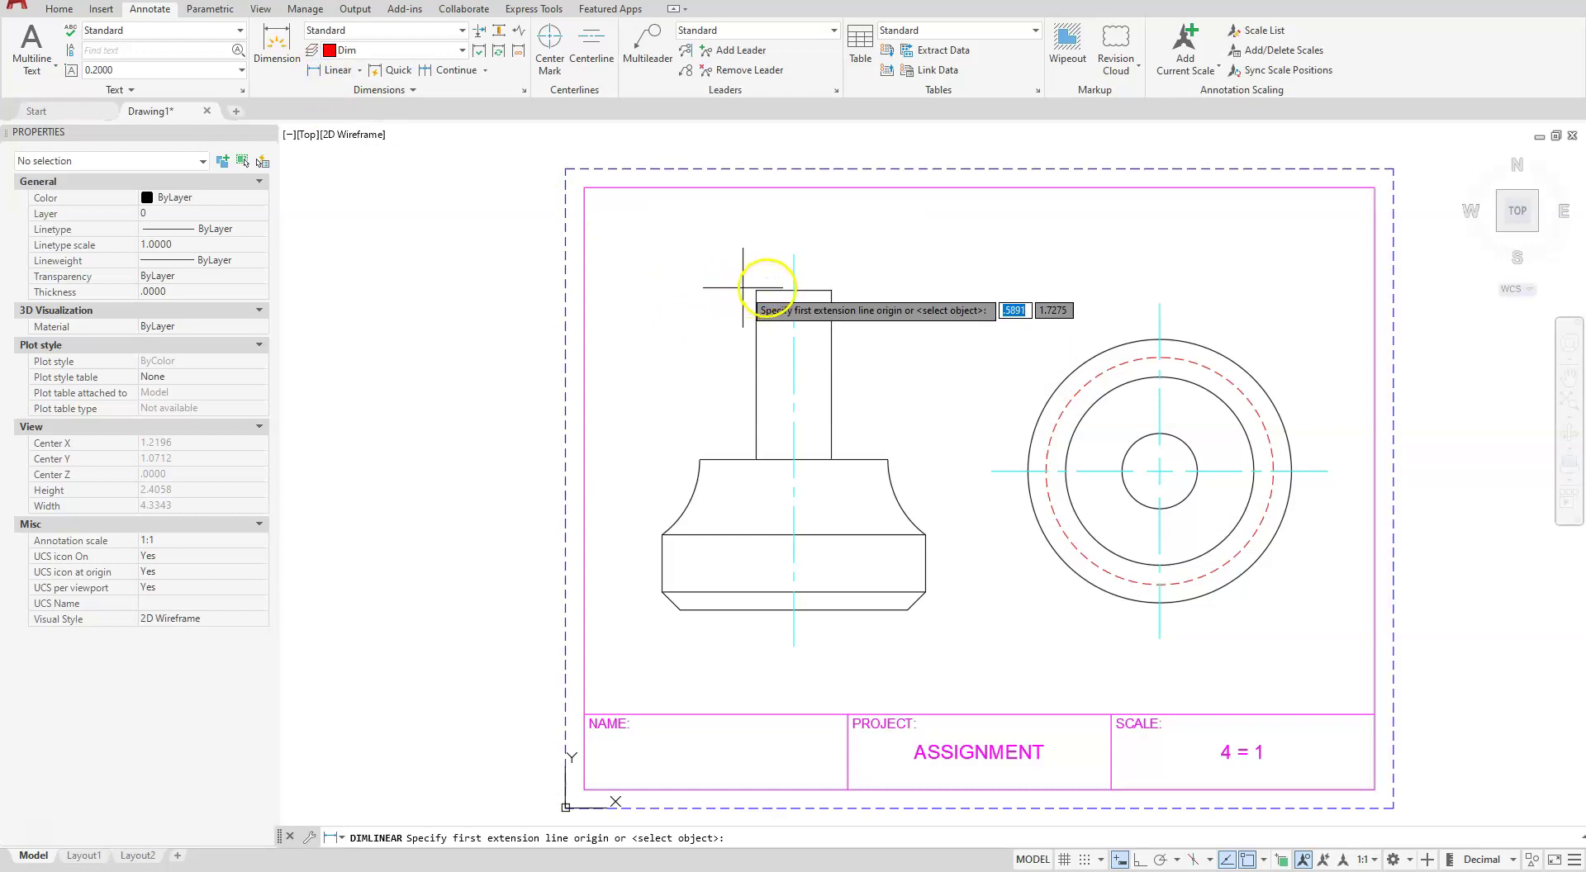
click(756, 291)
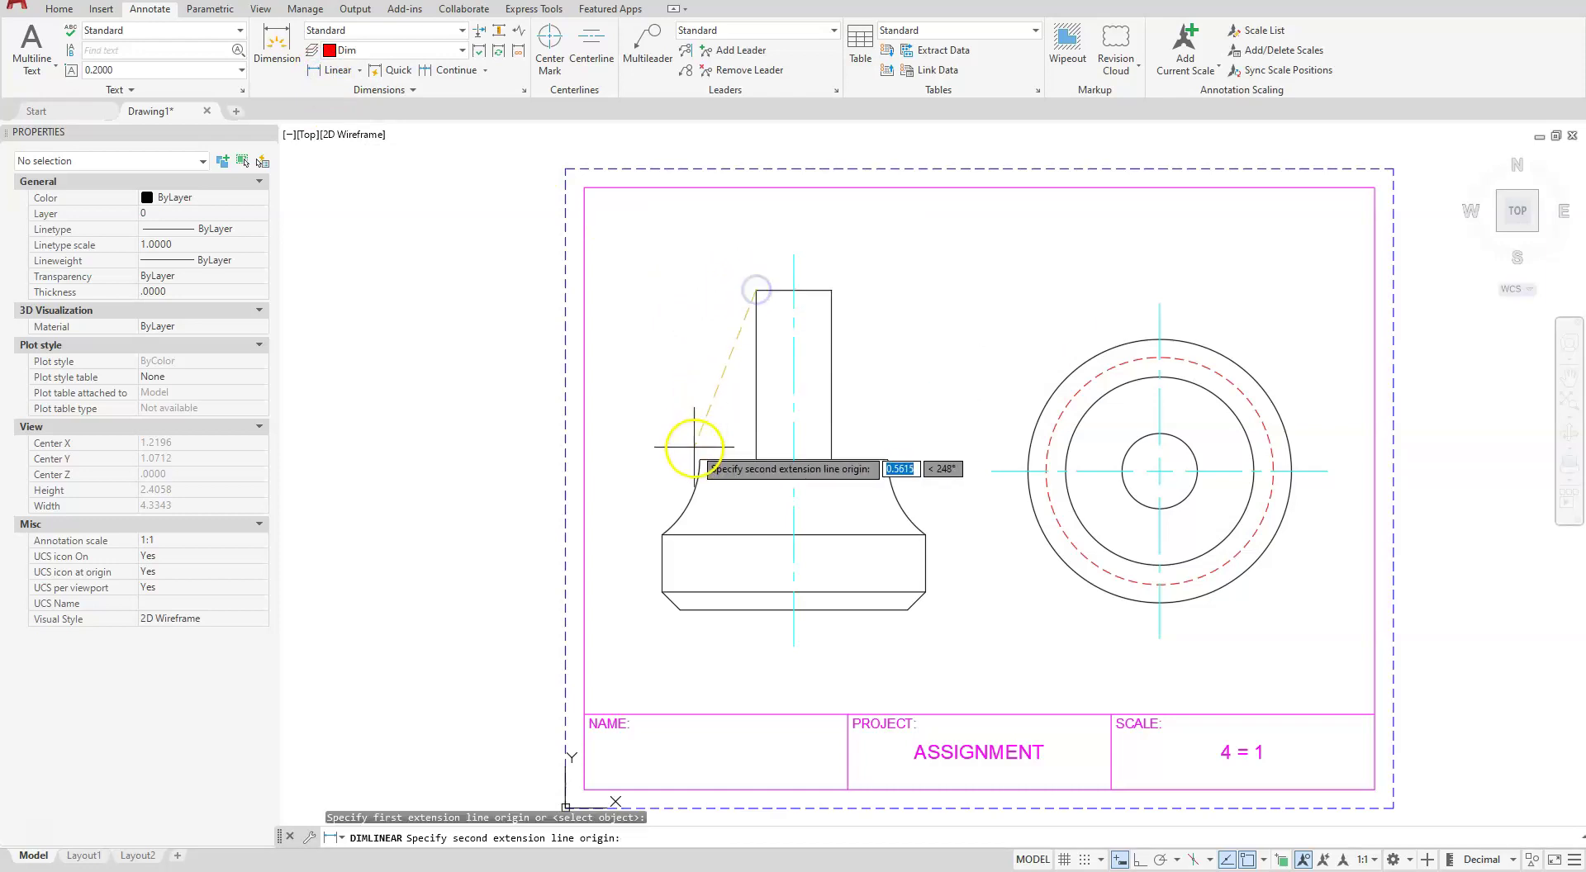
click(756, 459)
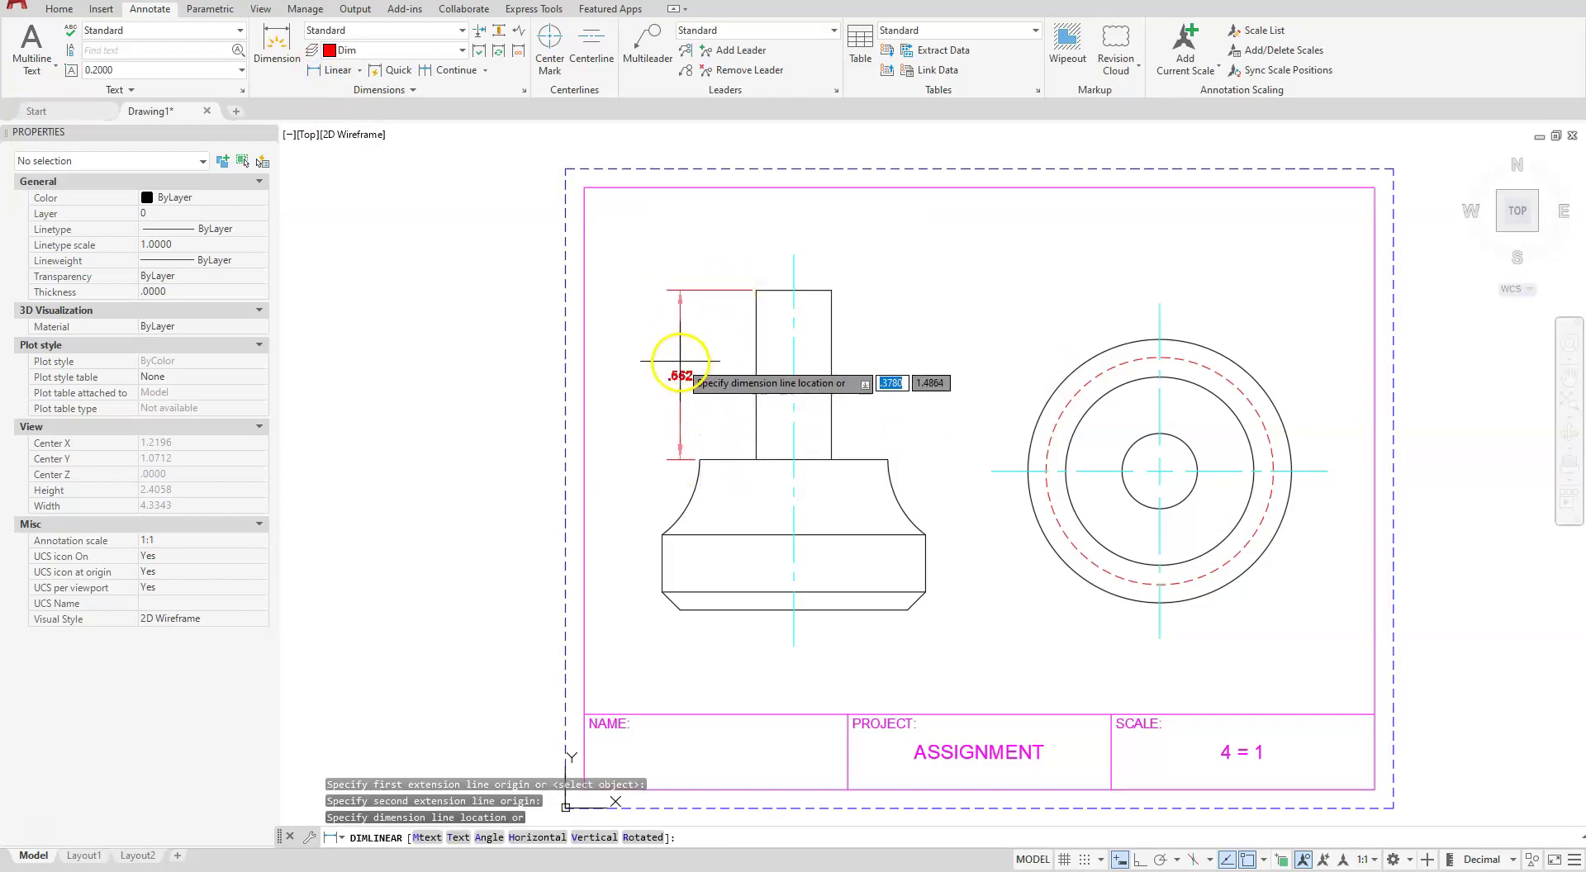
click(675, 364)
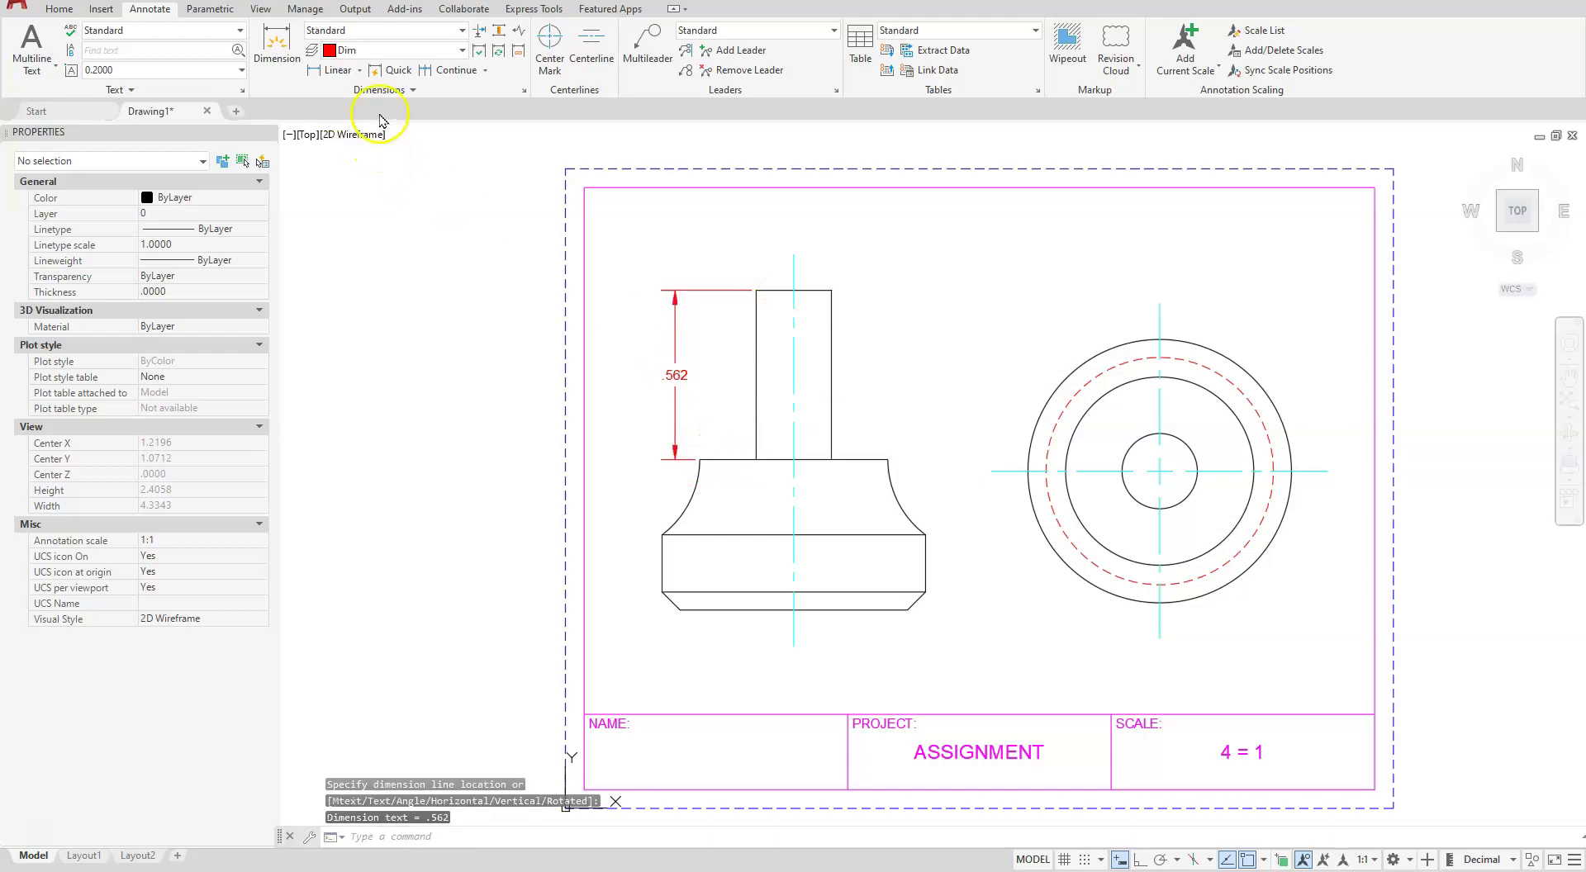
Add baseline dimensions from the stem's top edge to the lower end of the concave arc and to the base's bottom edge.
click(486, 71)
click(479, 132)
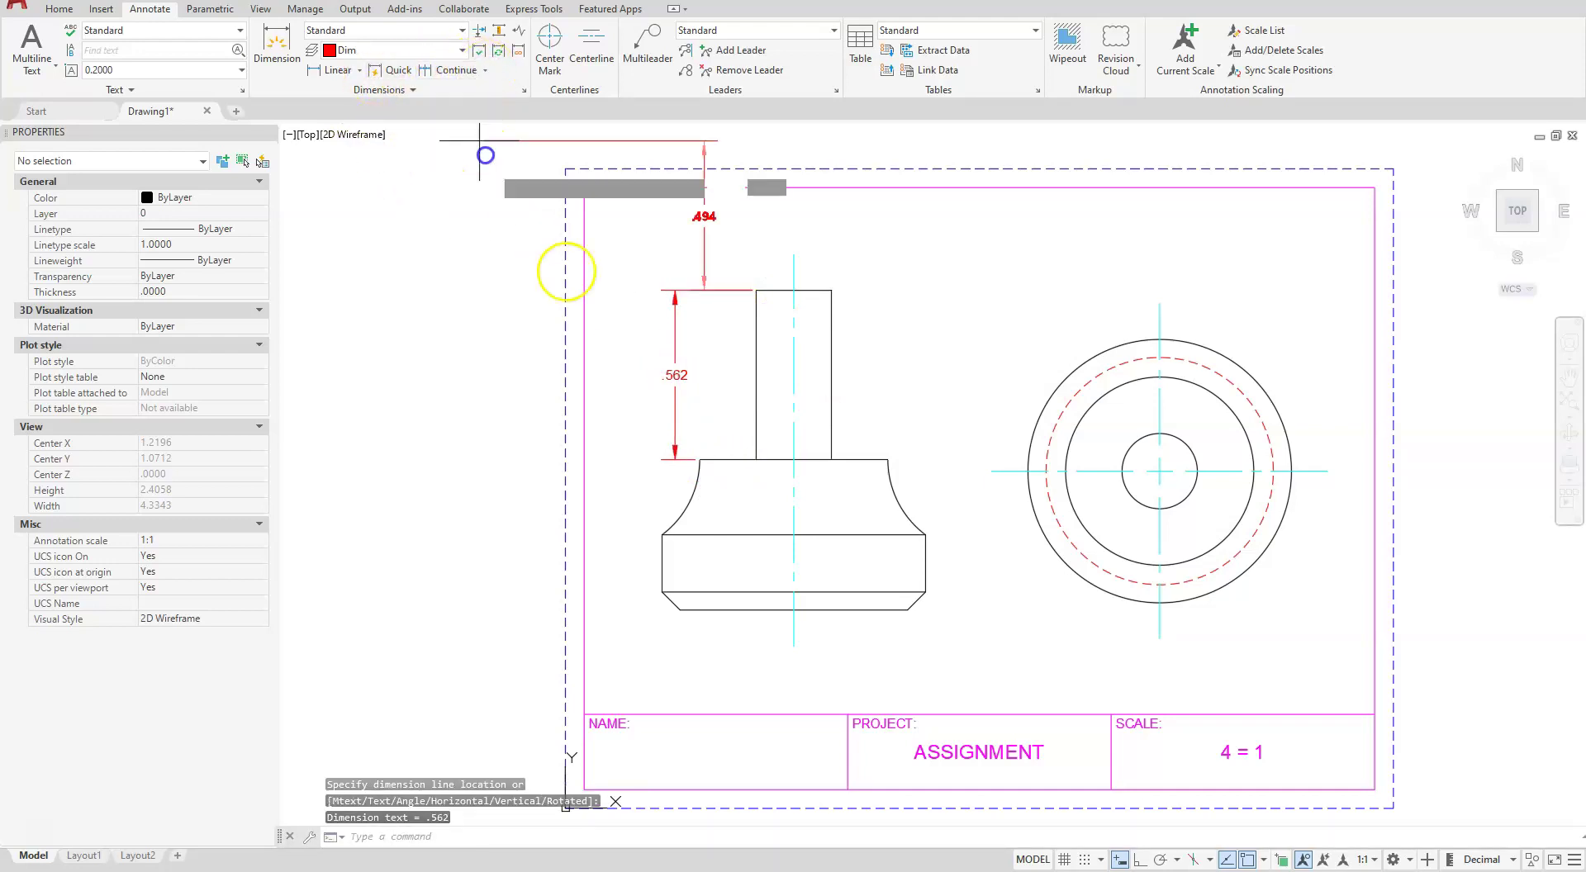
click(662, 534)
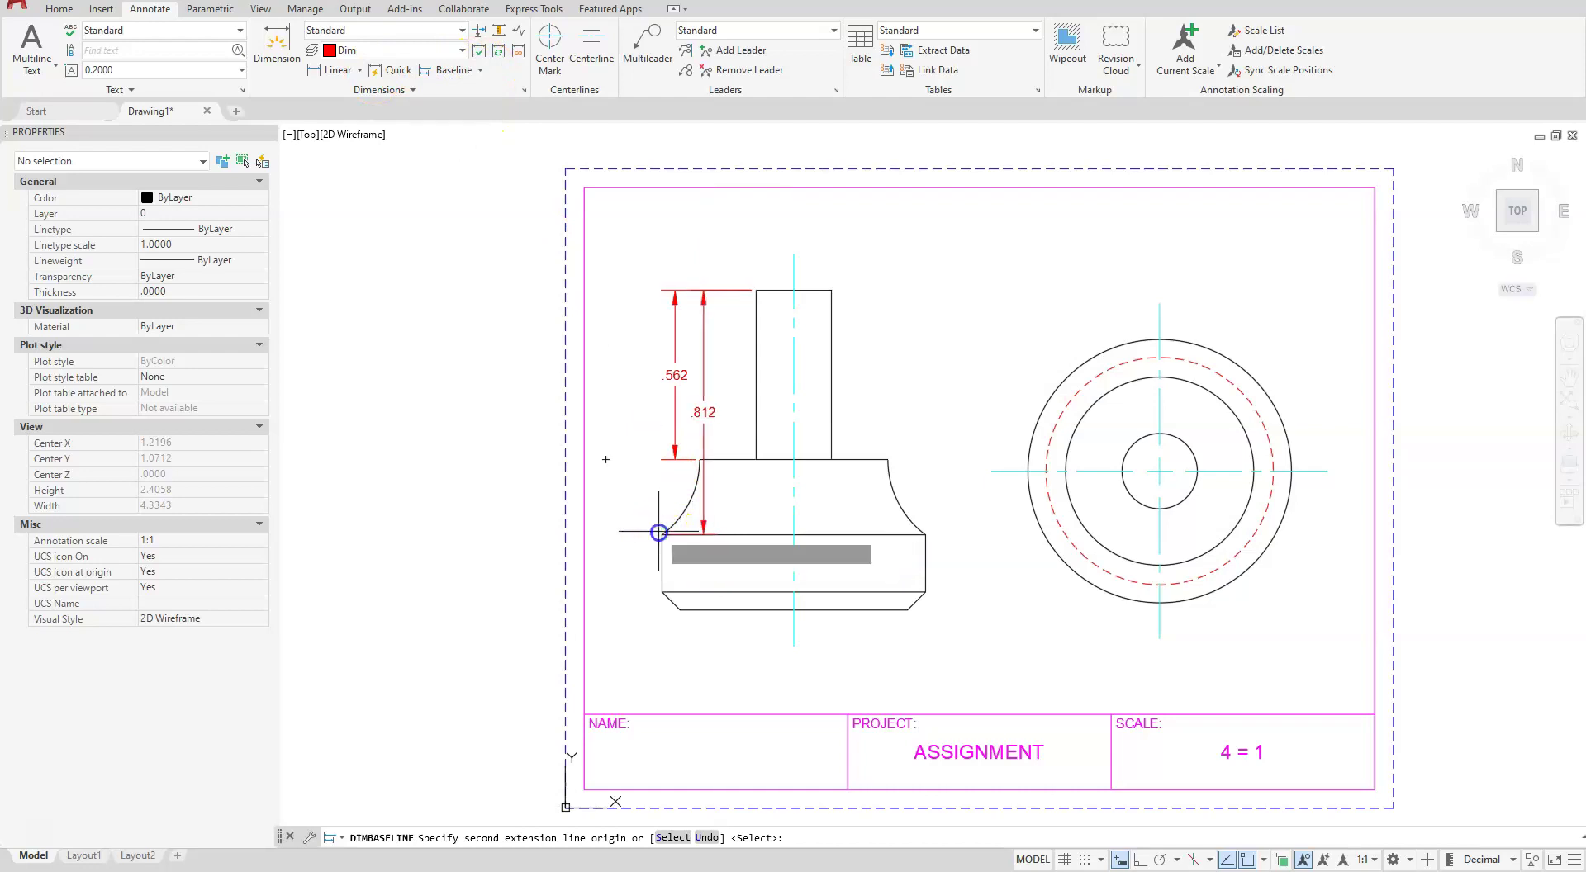
click(680, 608)
key(Escape)
key(Escape)
key(Escape)
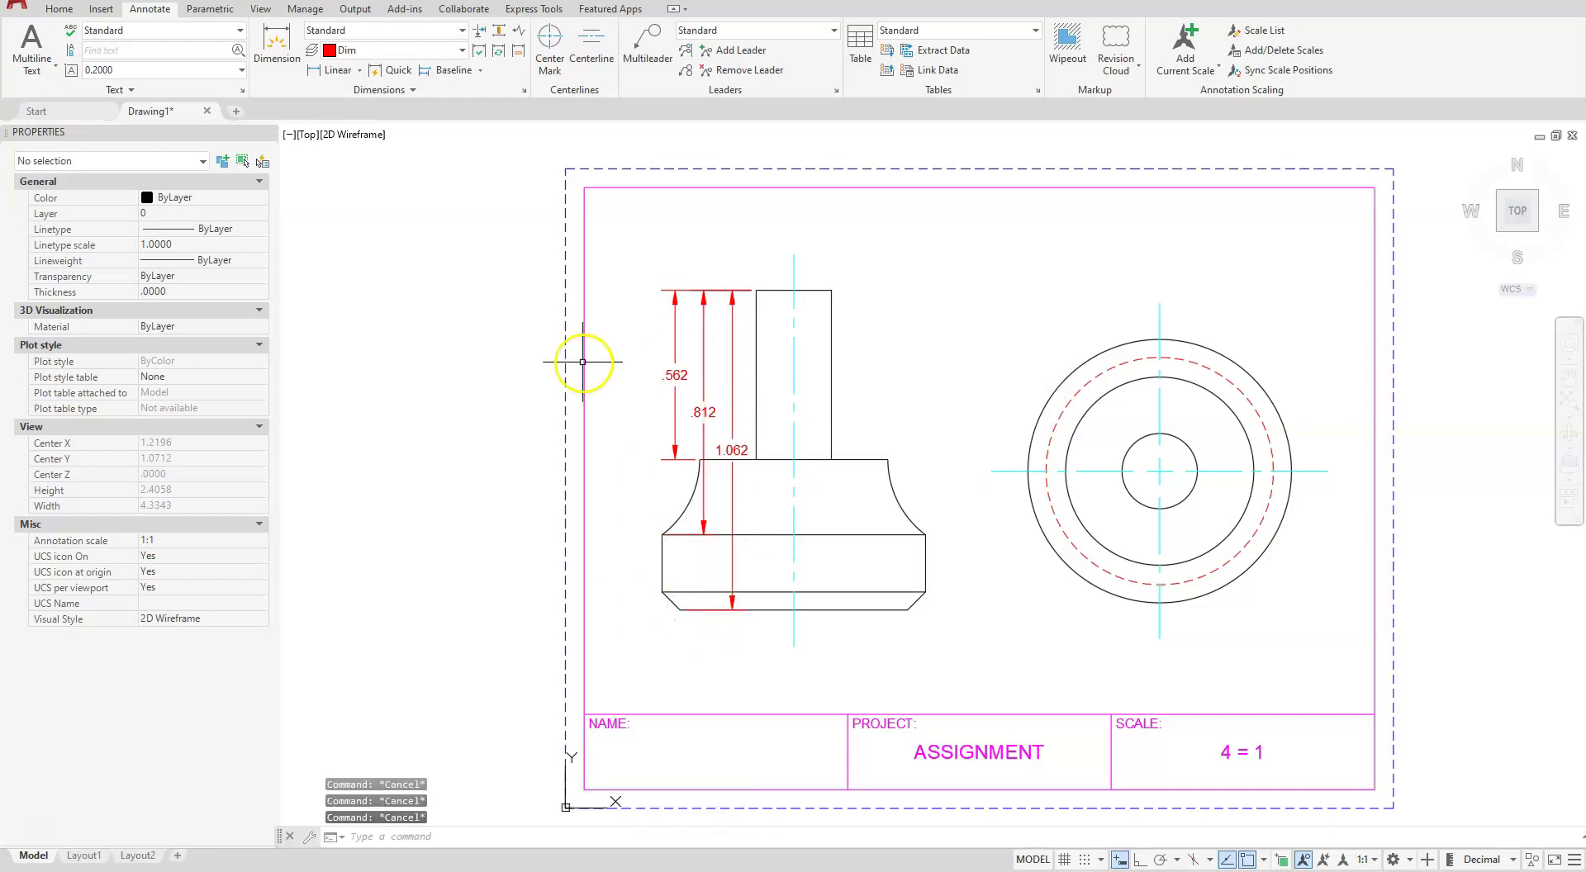
Stretch the two baseline dimensions out to the left of the stem-height dimension, with the overall height outermost.
click(703, 415)
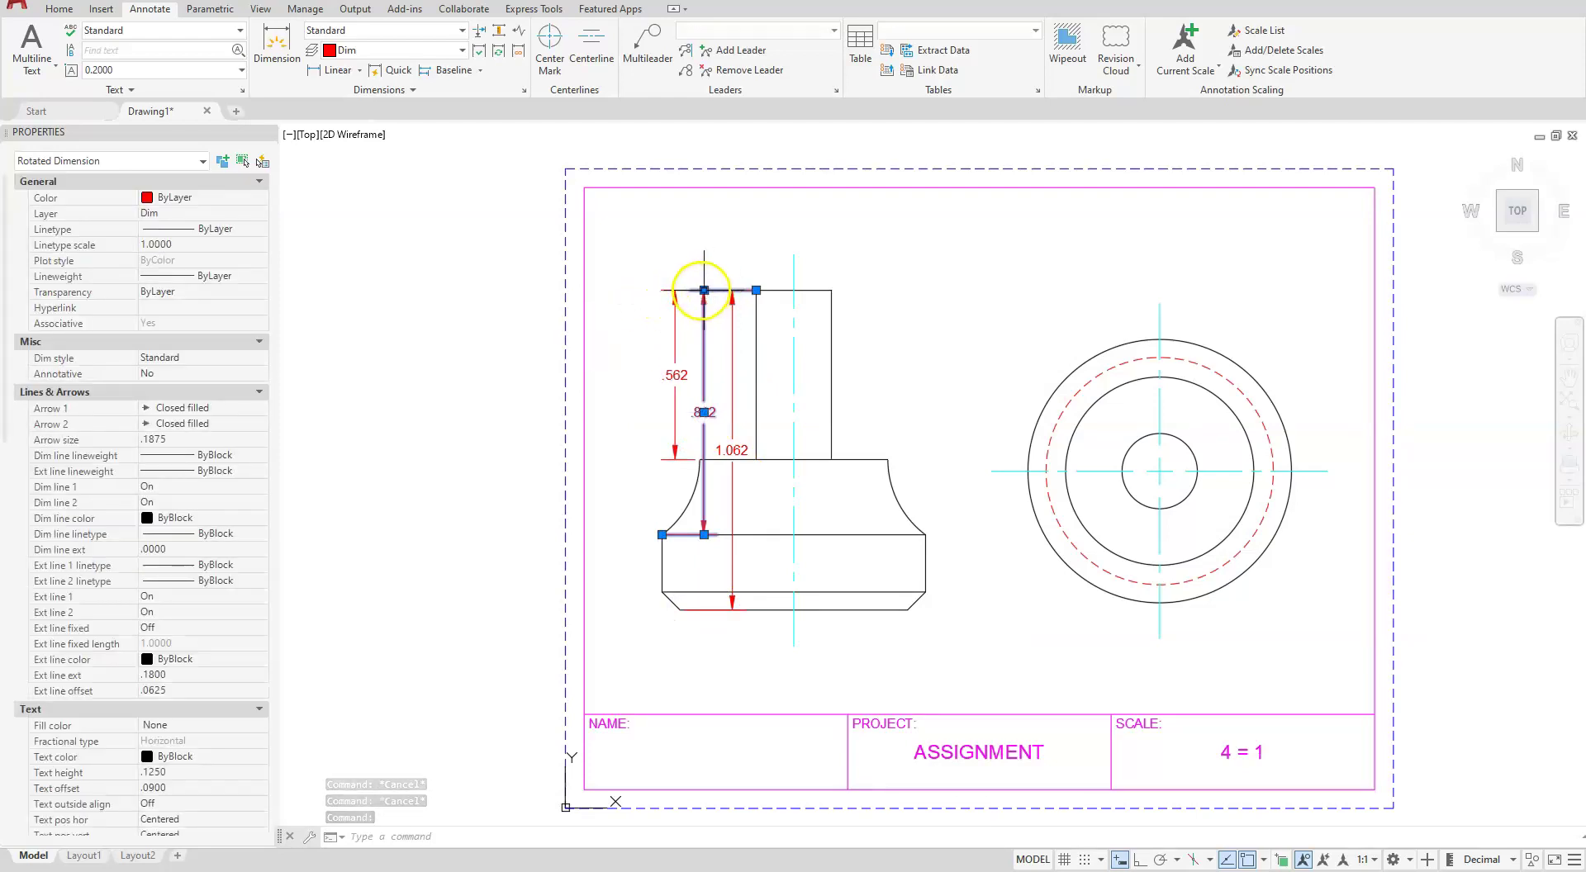
click(704, 290)
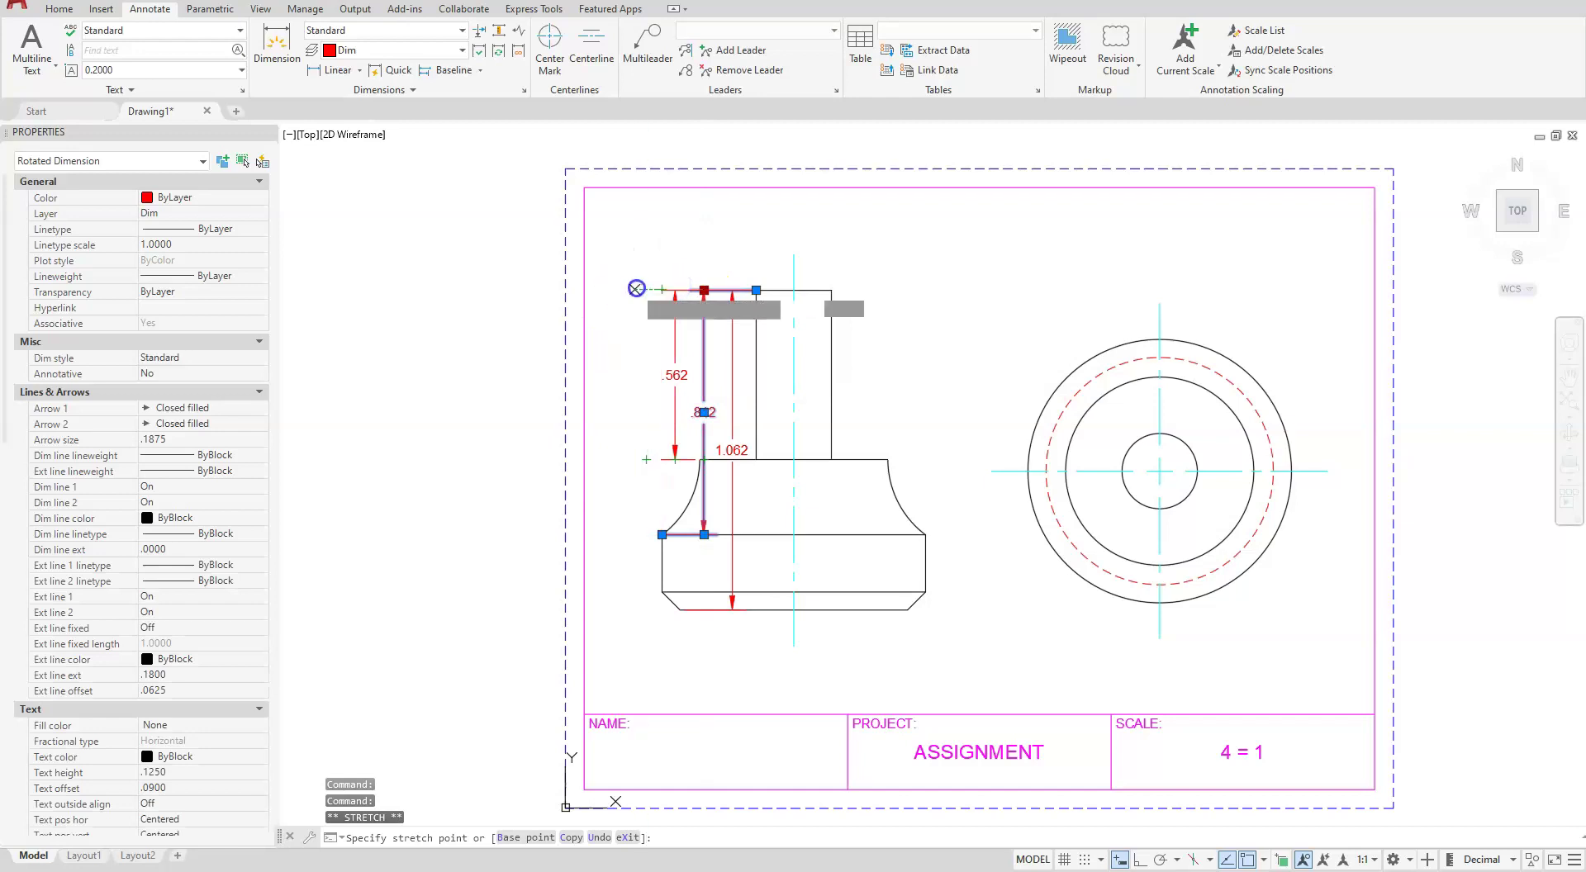
click(634, 290)
click(732, 363)
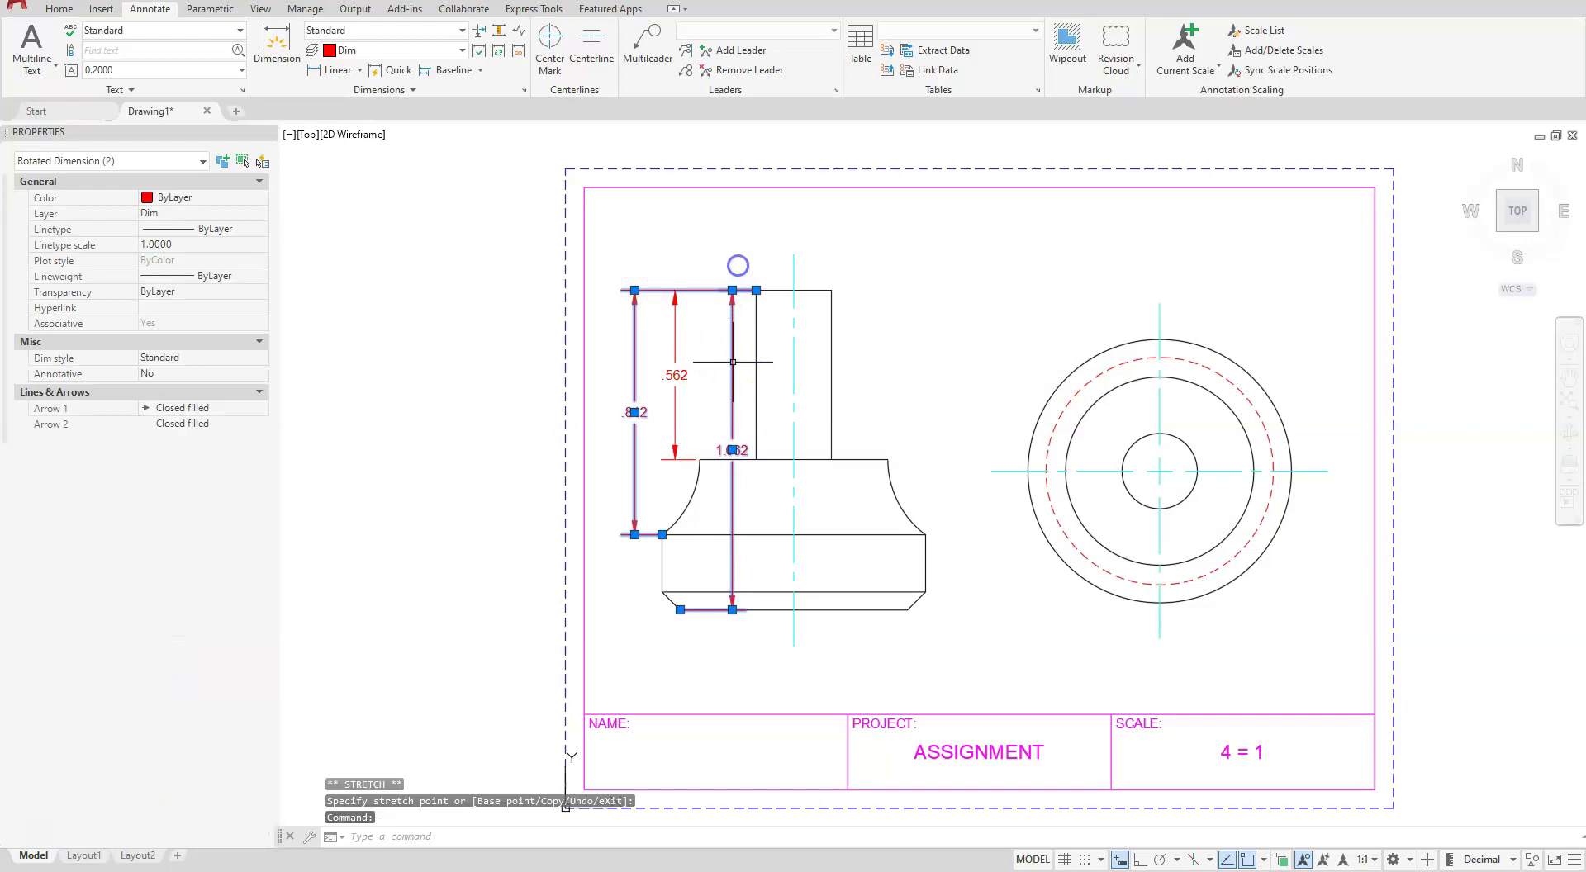
click(731, 290)
click(732, 290)
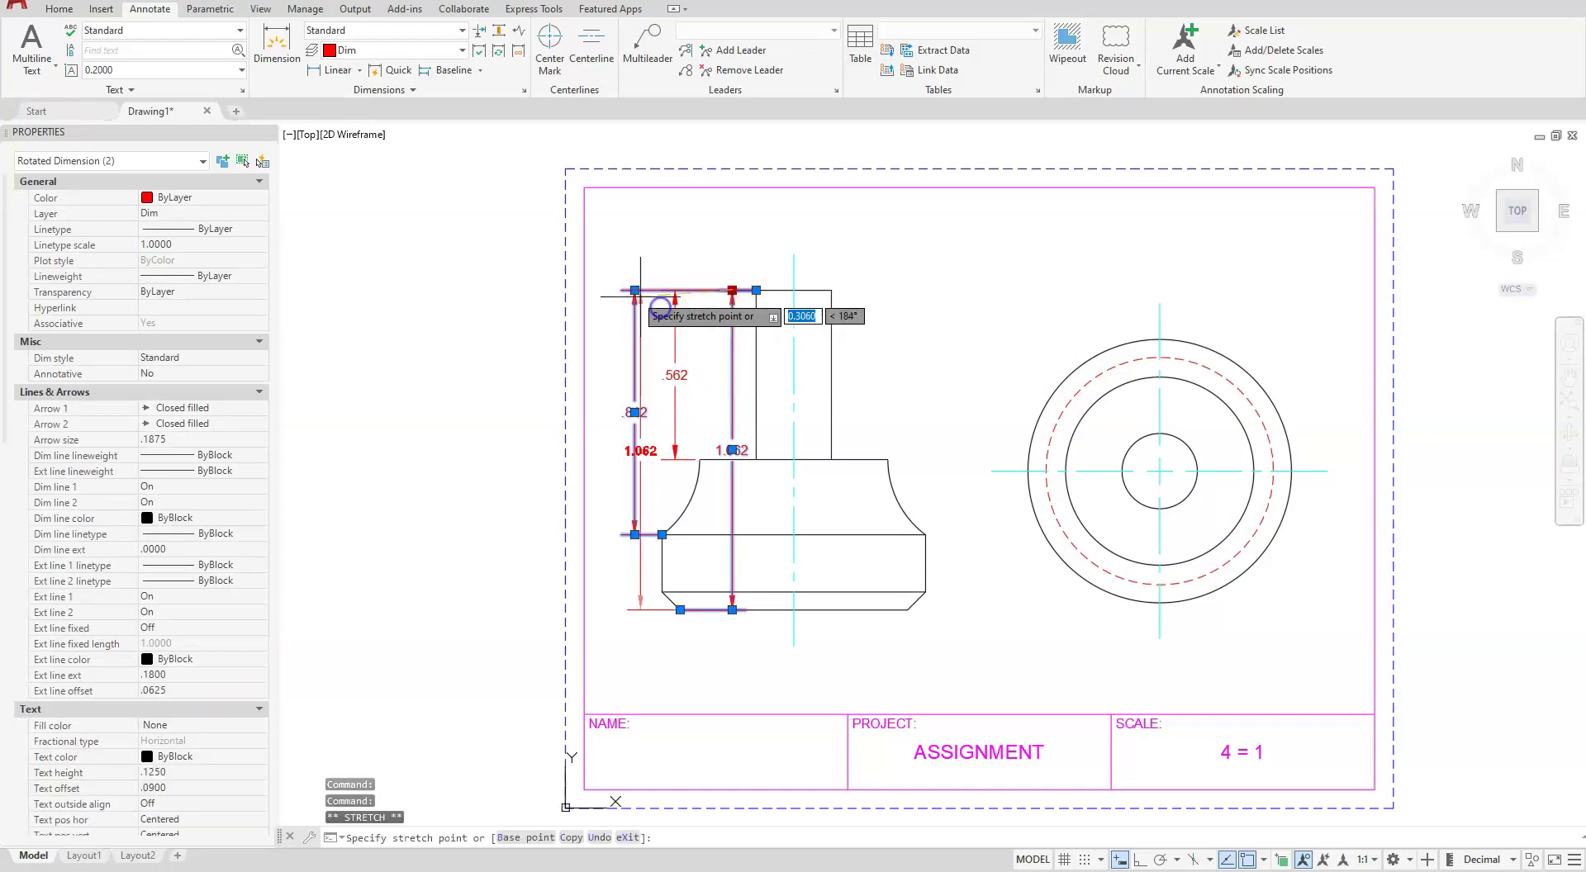
click(608, 293)
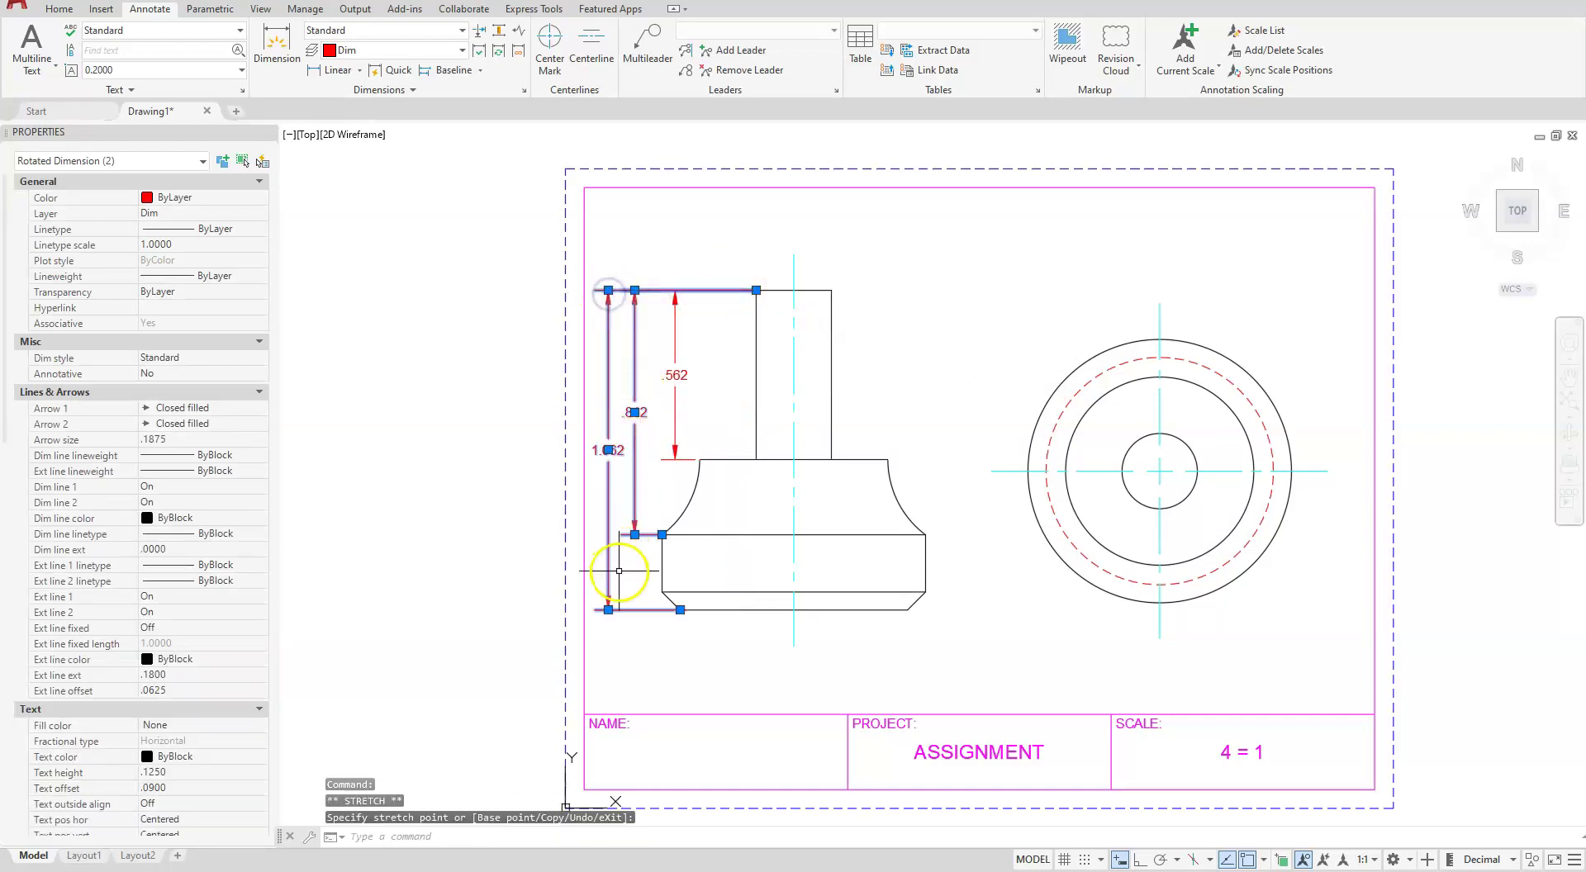
key(Escape)
key(Escape)
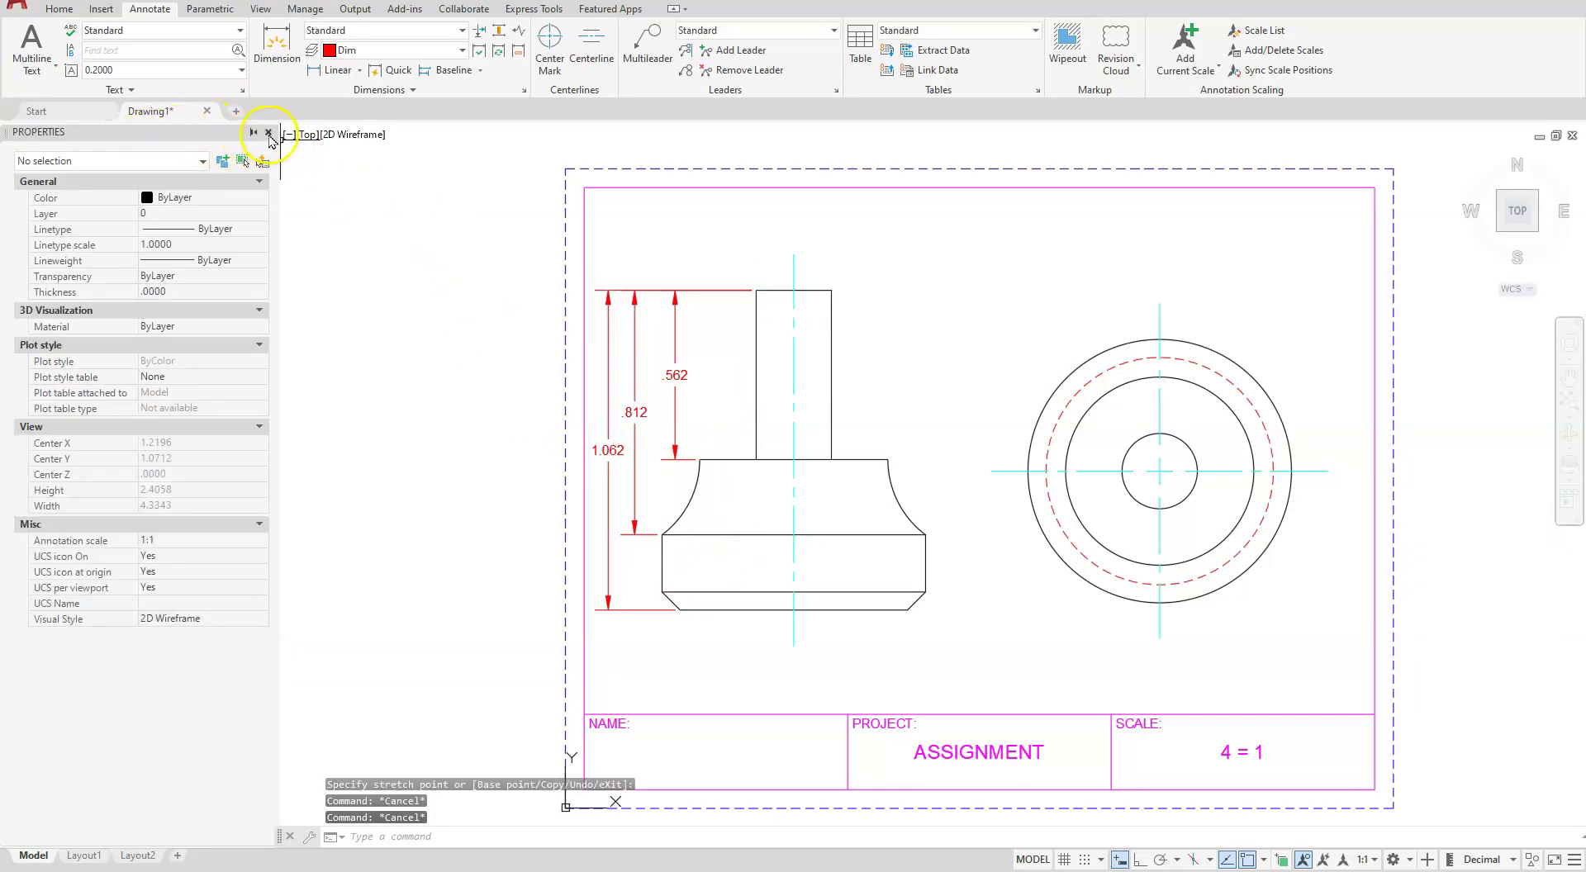
Close the Properties palette and add a radius dimension to the front view's right concave arc, with its text outside the part.
click(267, 133)
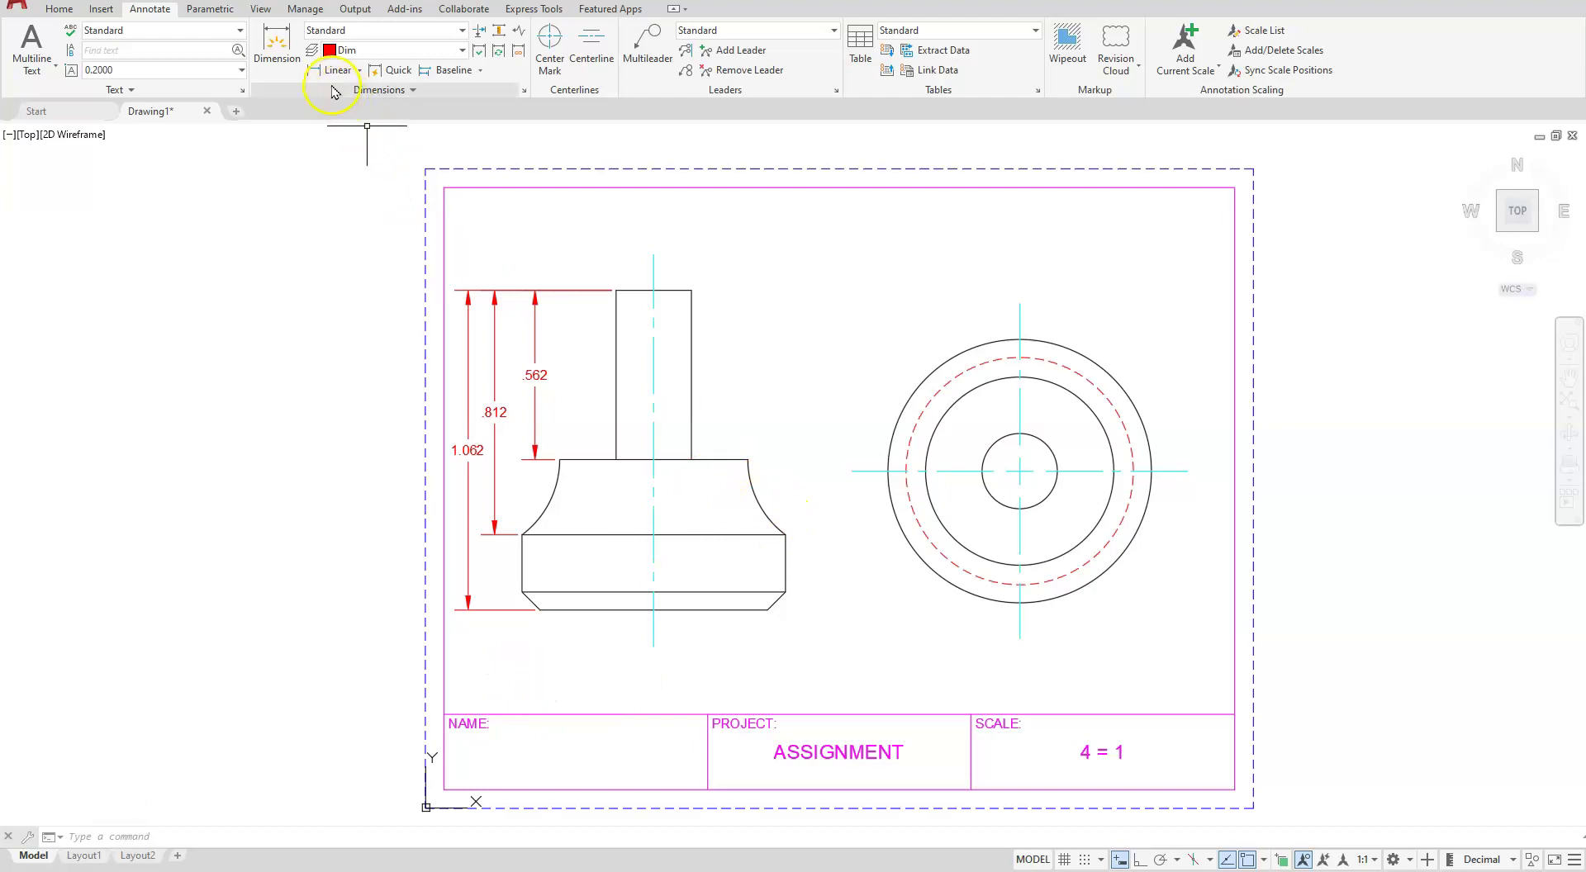
click(360, 71)
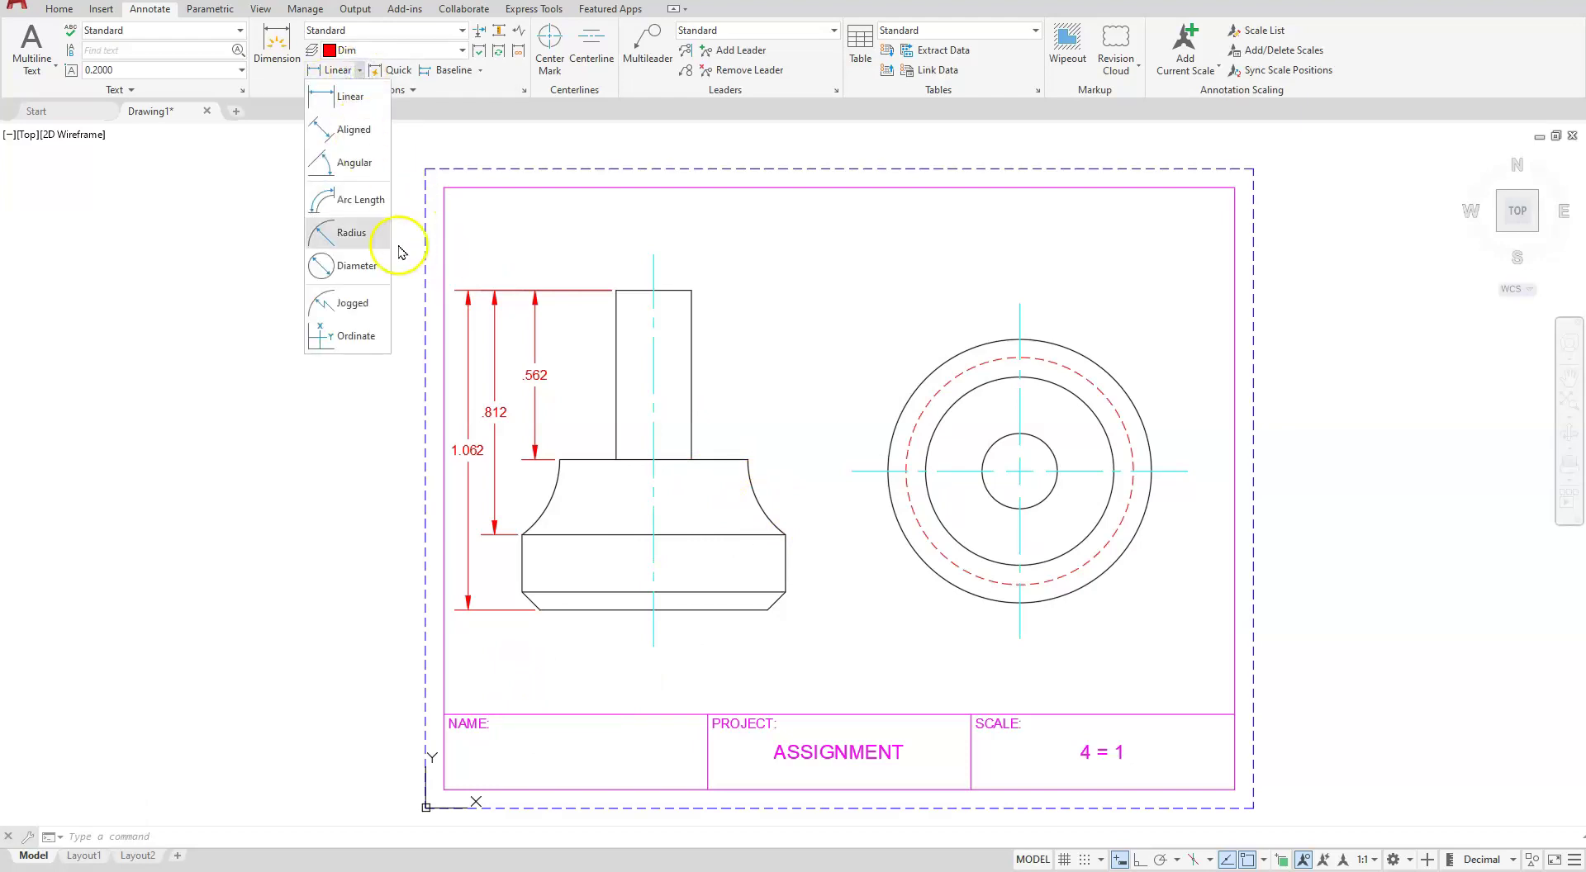
click(356, 234)
click(769, 507)
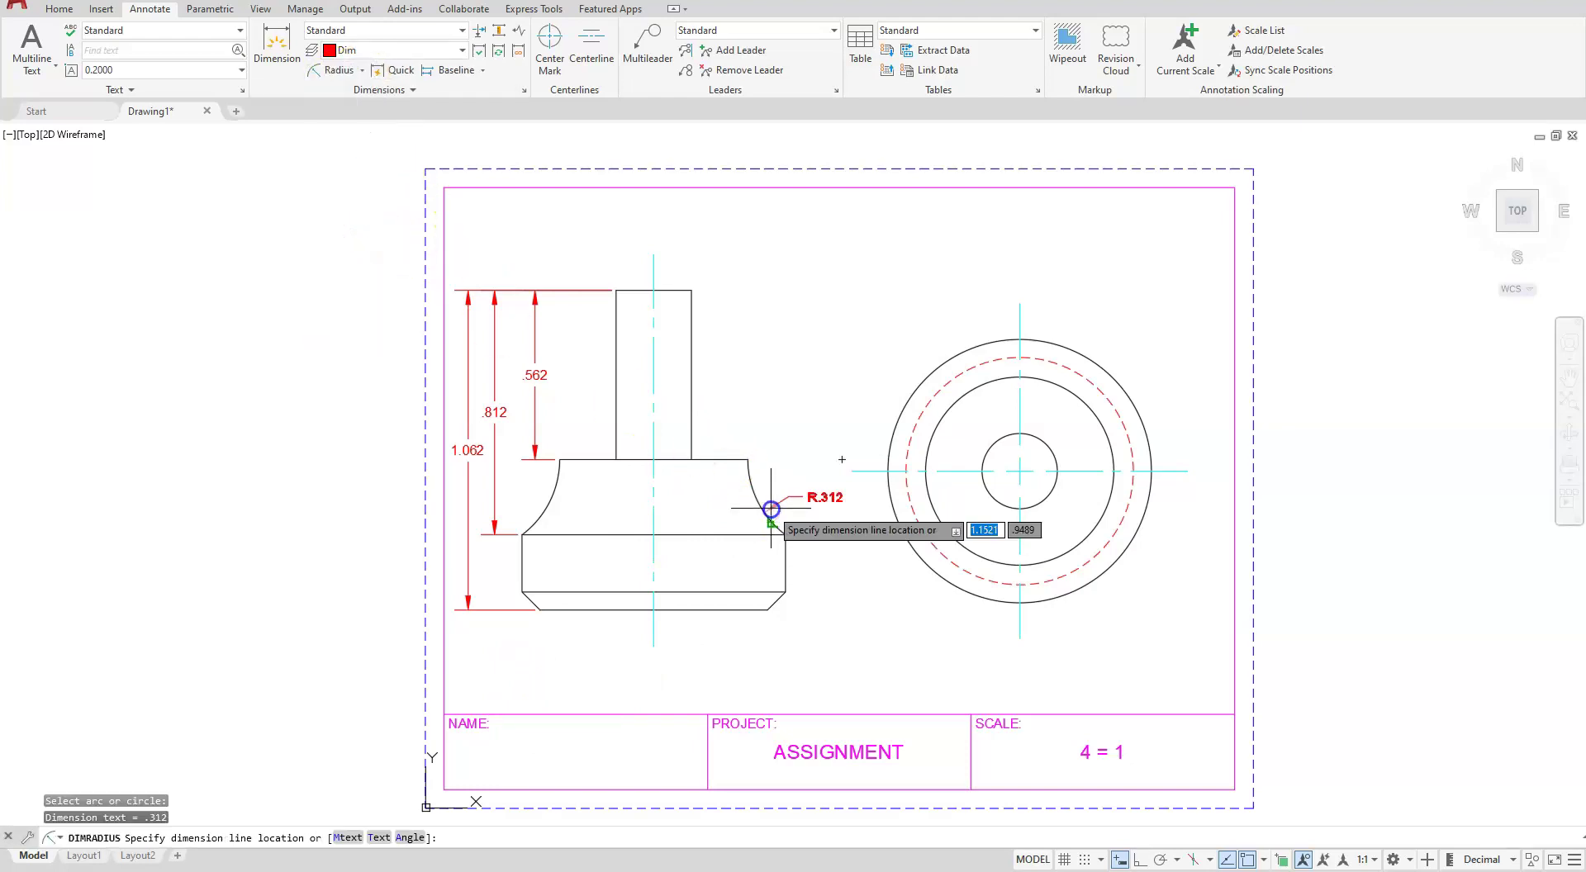
click(768, 503)
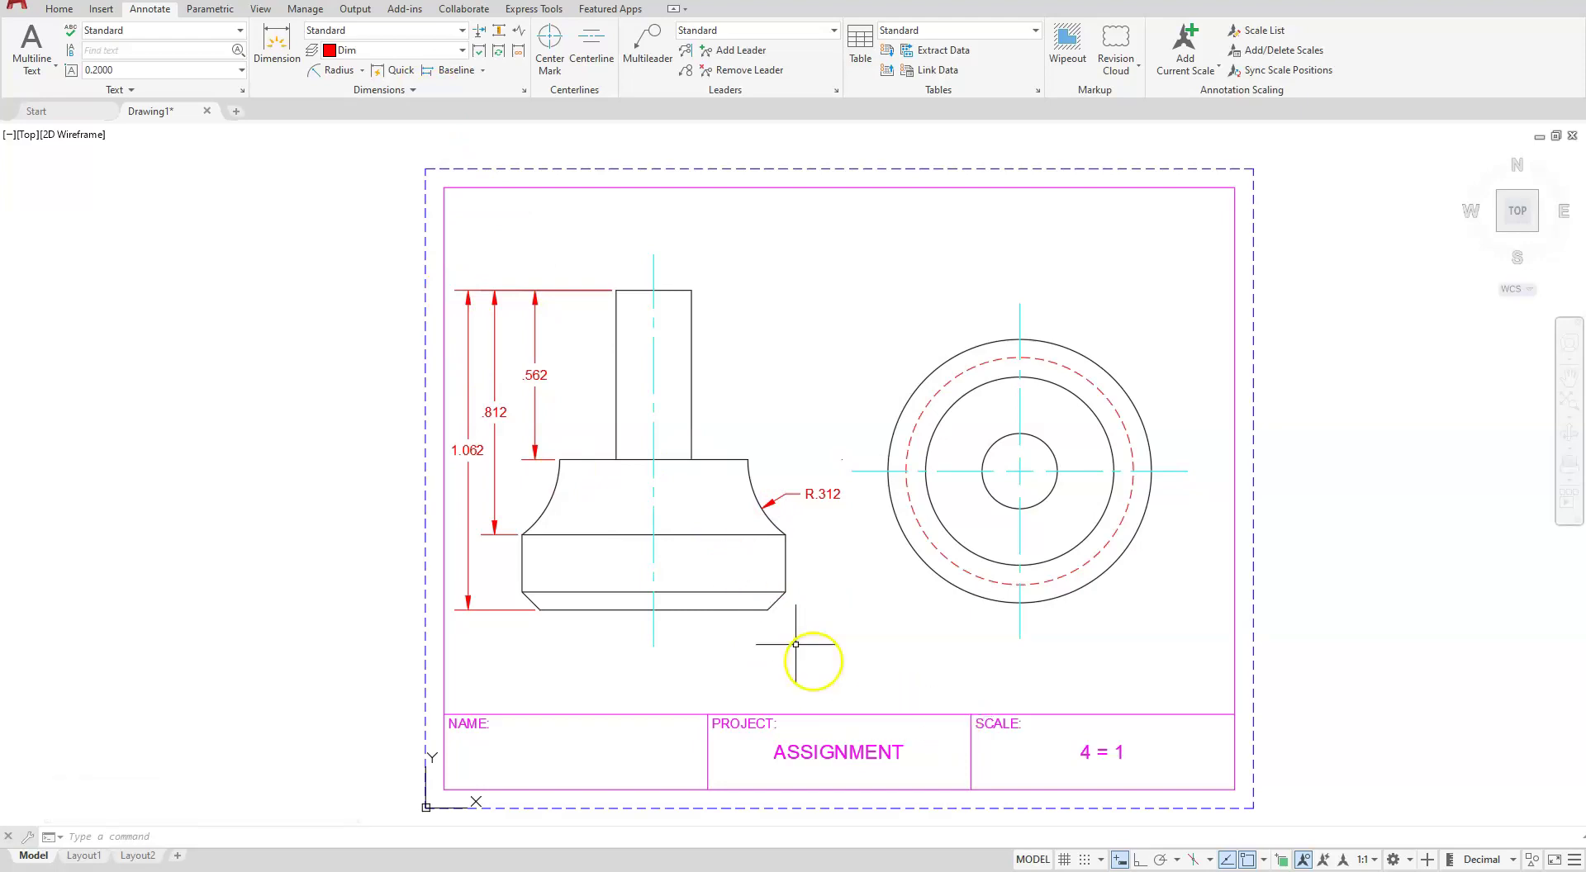
Add diameter dimensions to the top view's middle solid circle and innermost circle, placing the texts at the upper left and upper right.
click(362, 70)
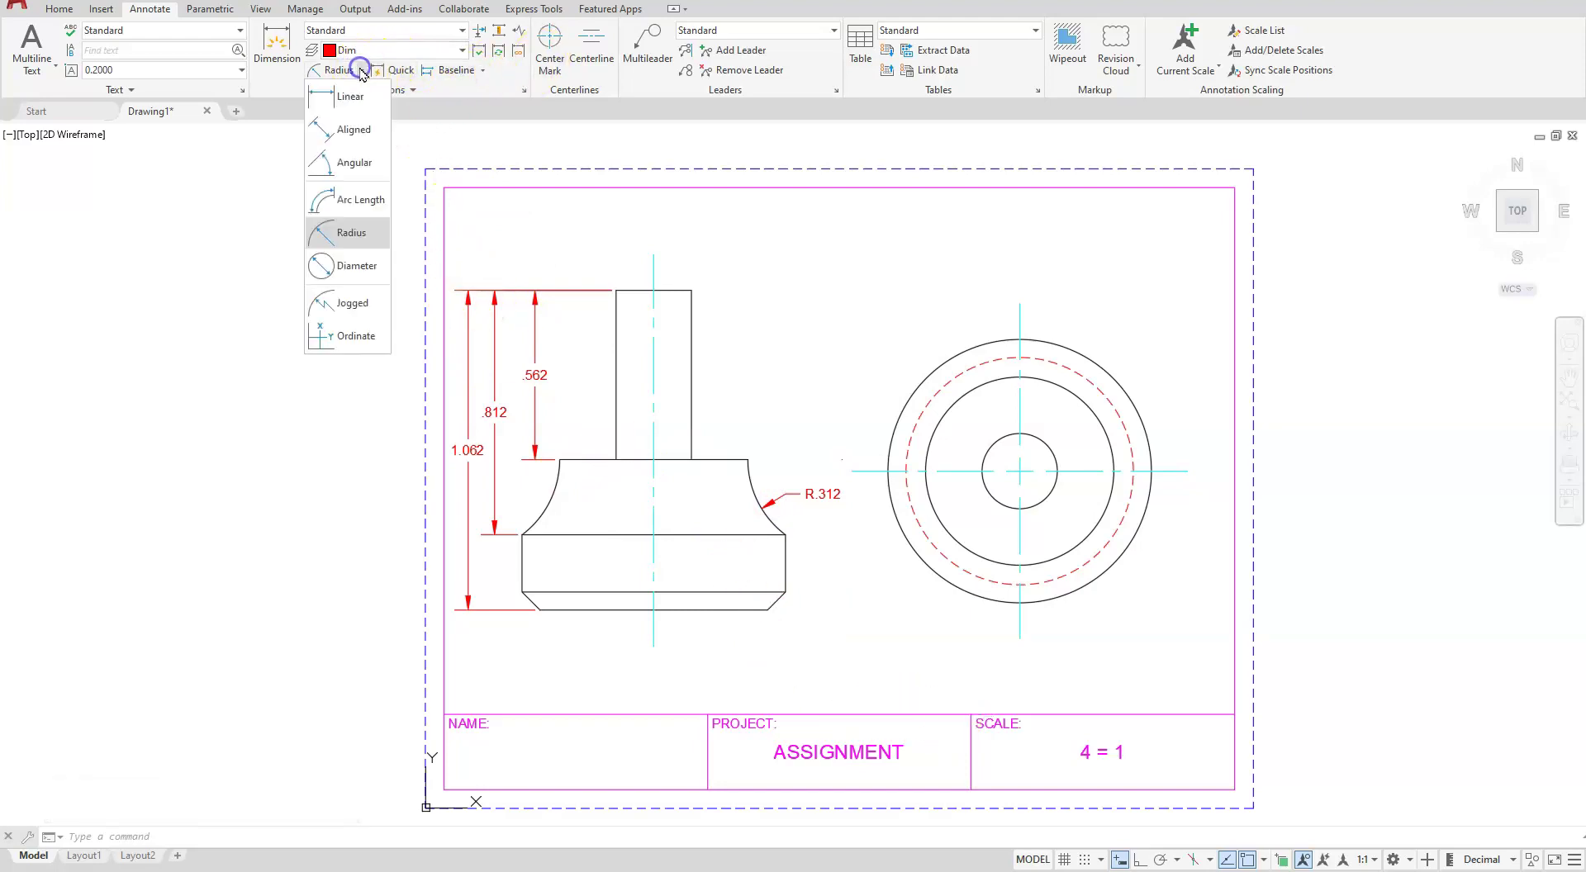
click(357, 266)
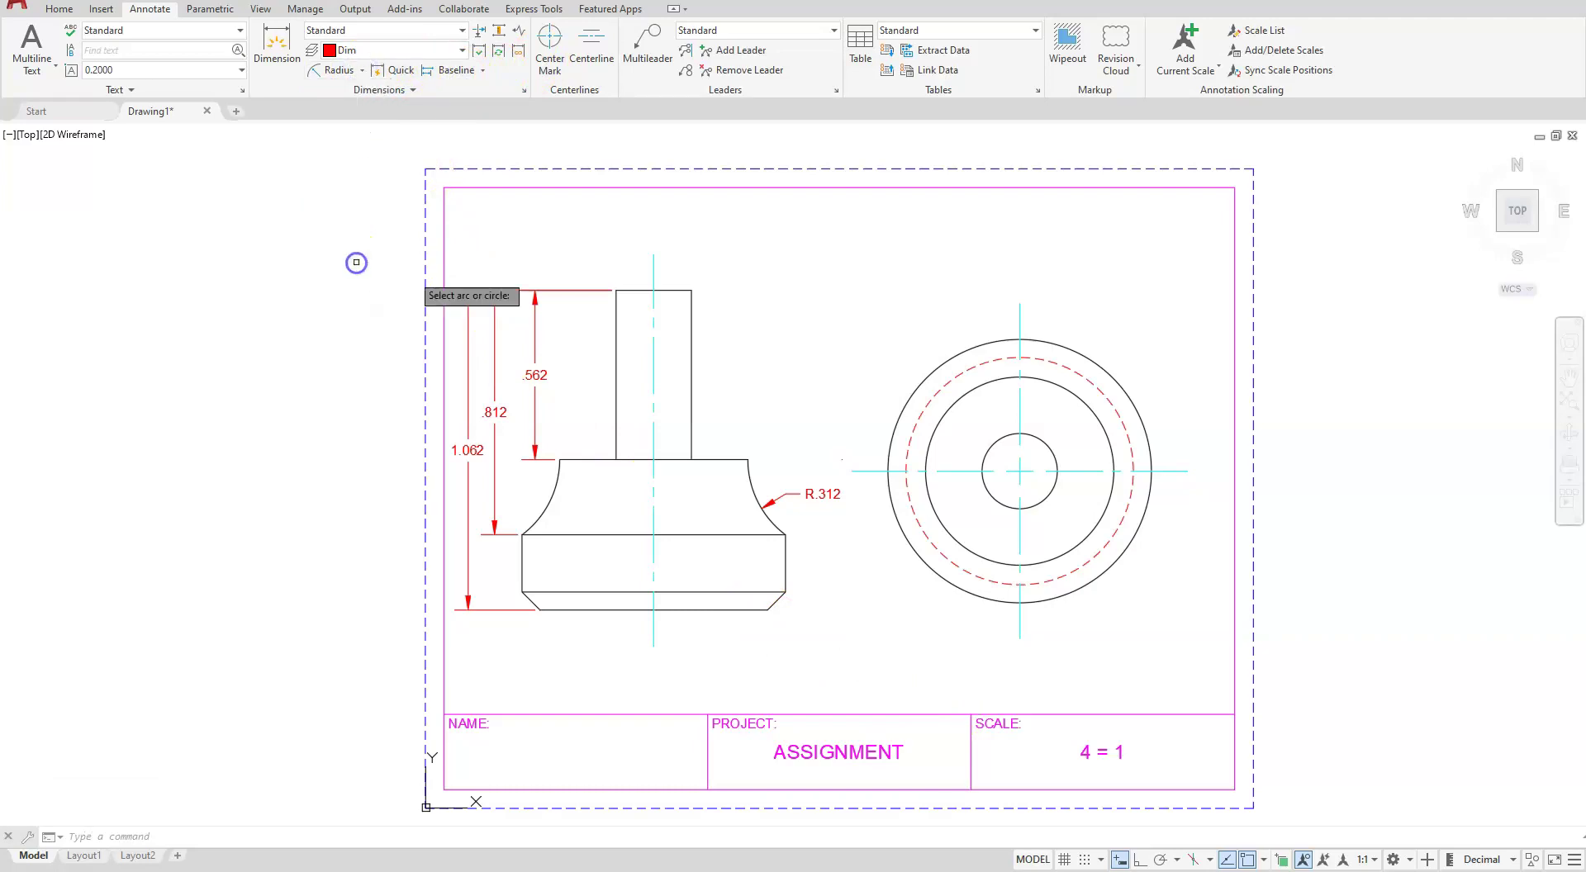
click(957, 403)
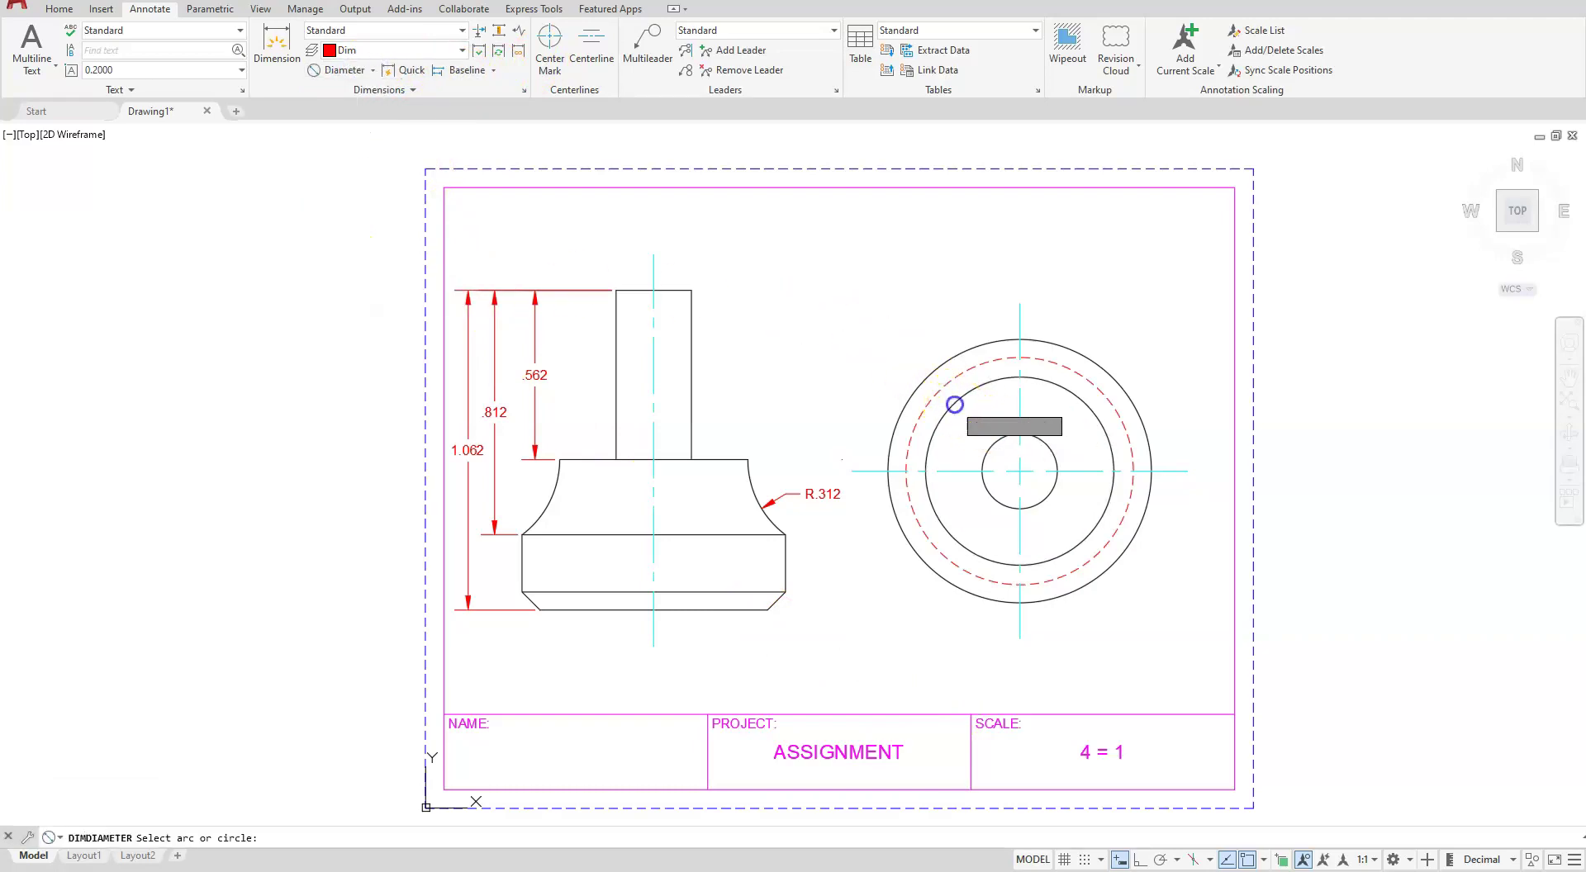
click(919, 342)
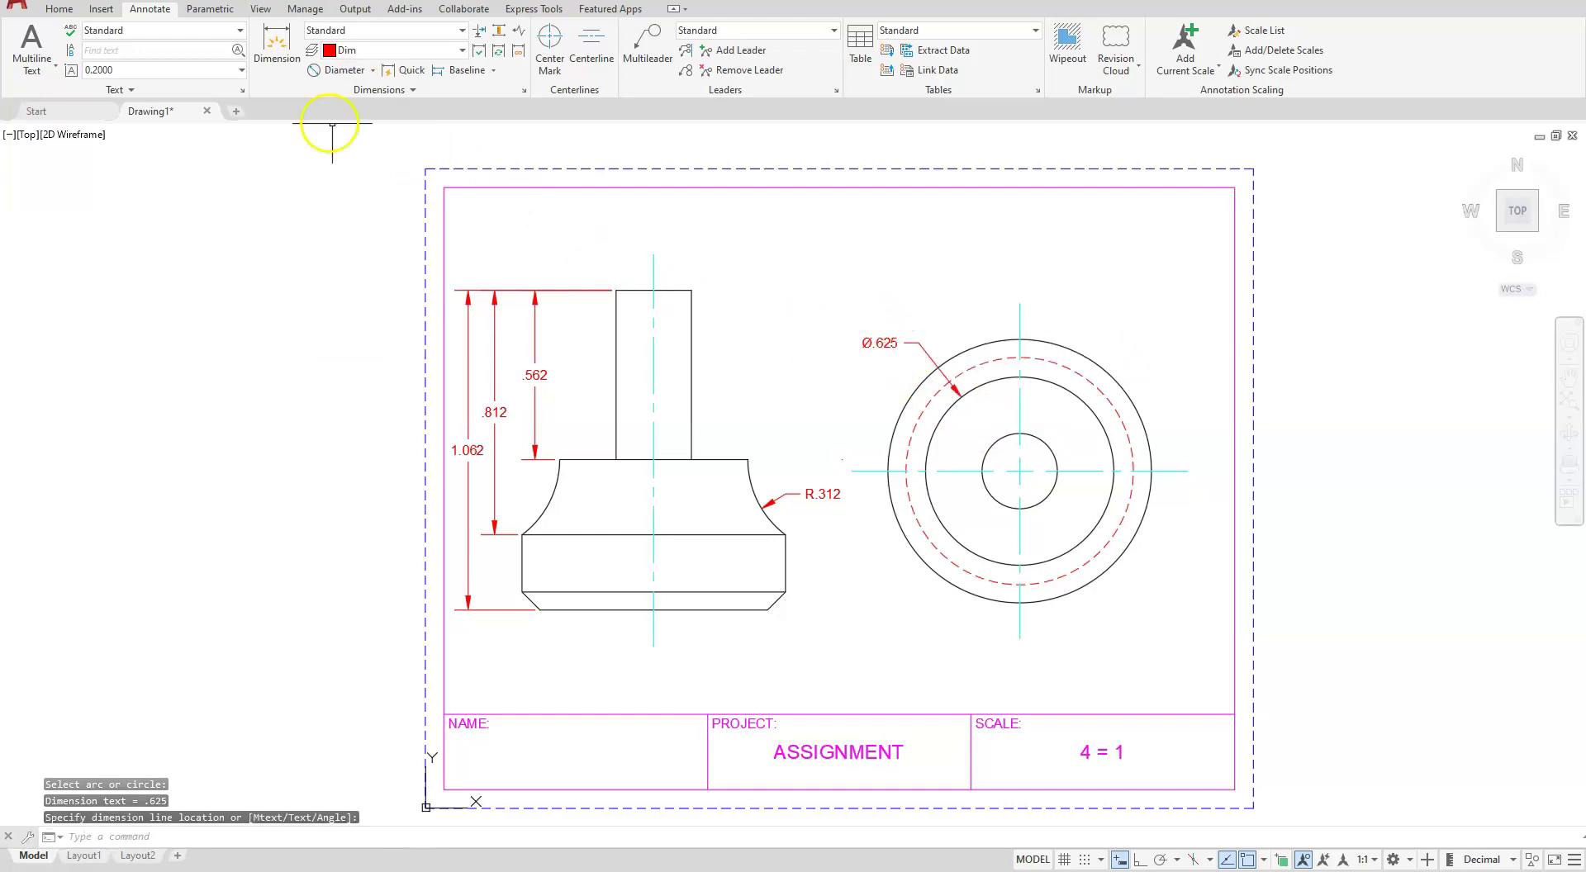
click(325, 69)
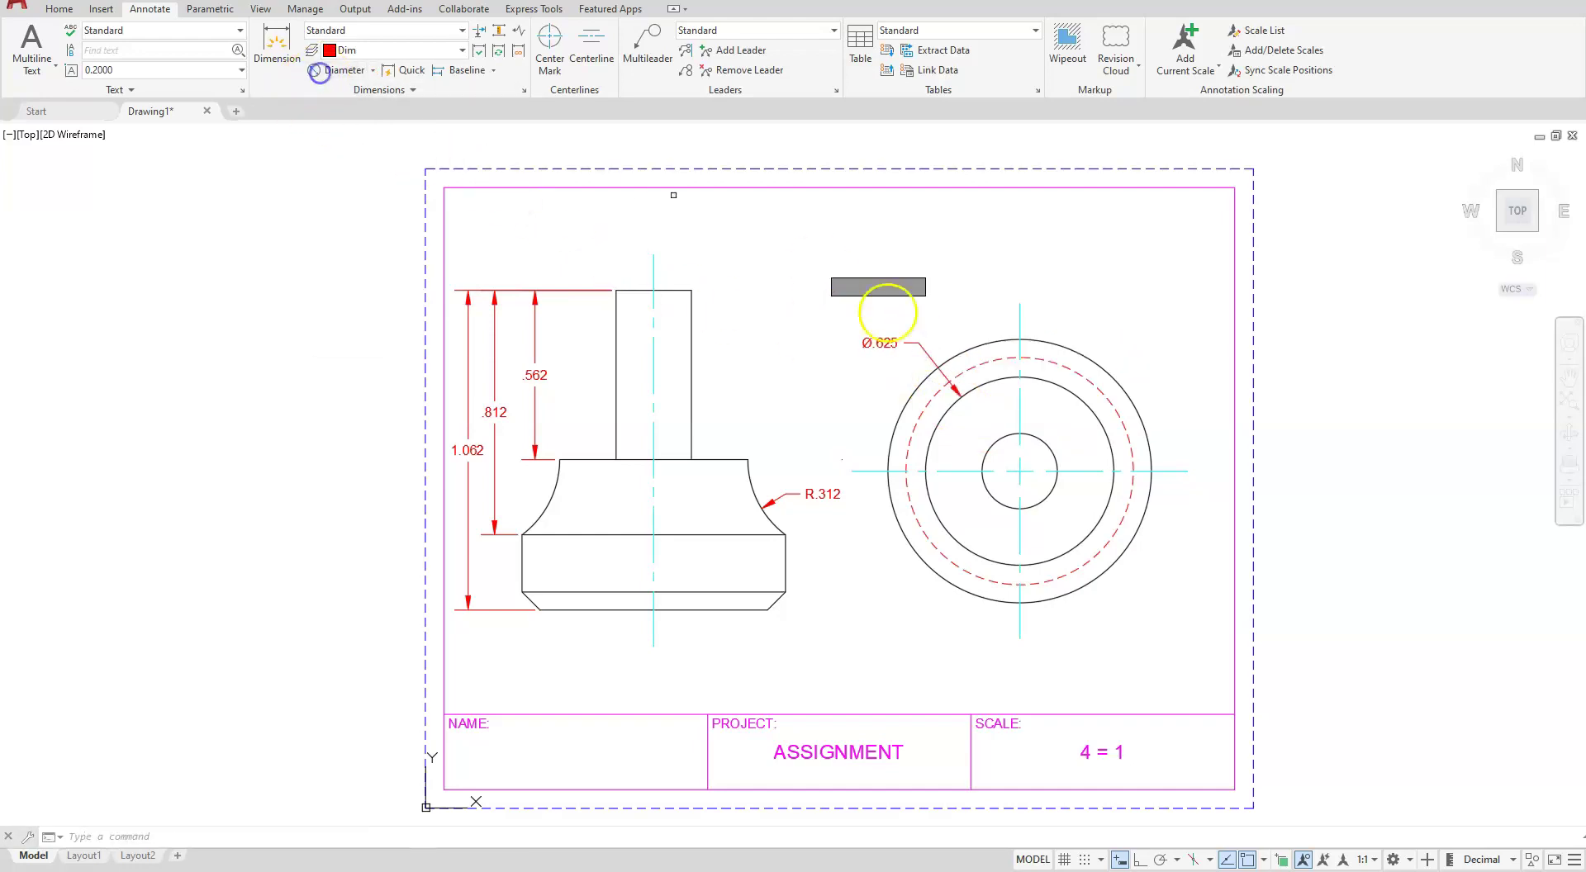
click(1037, 434)
click(1124, 342)
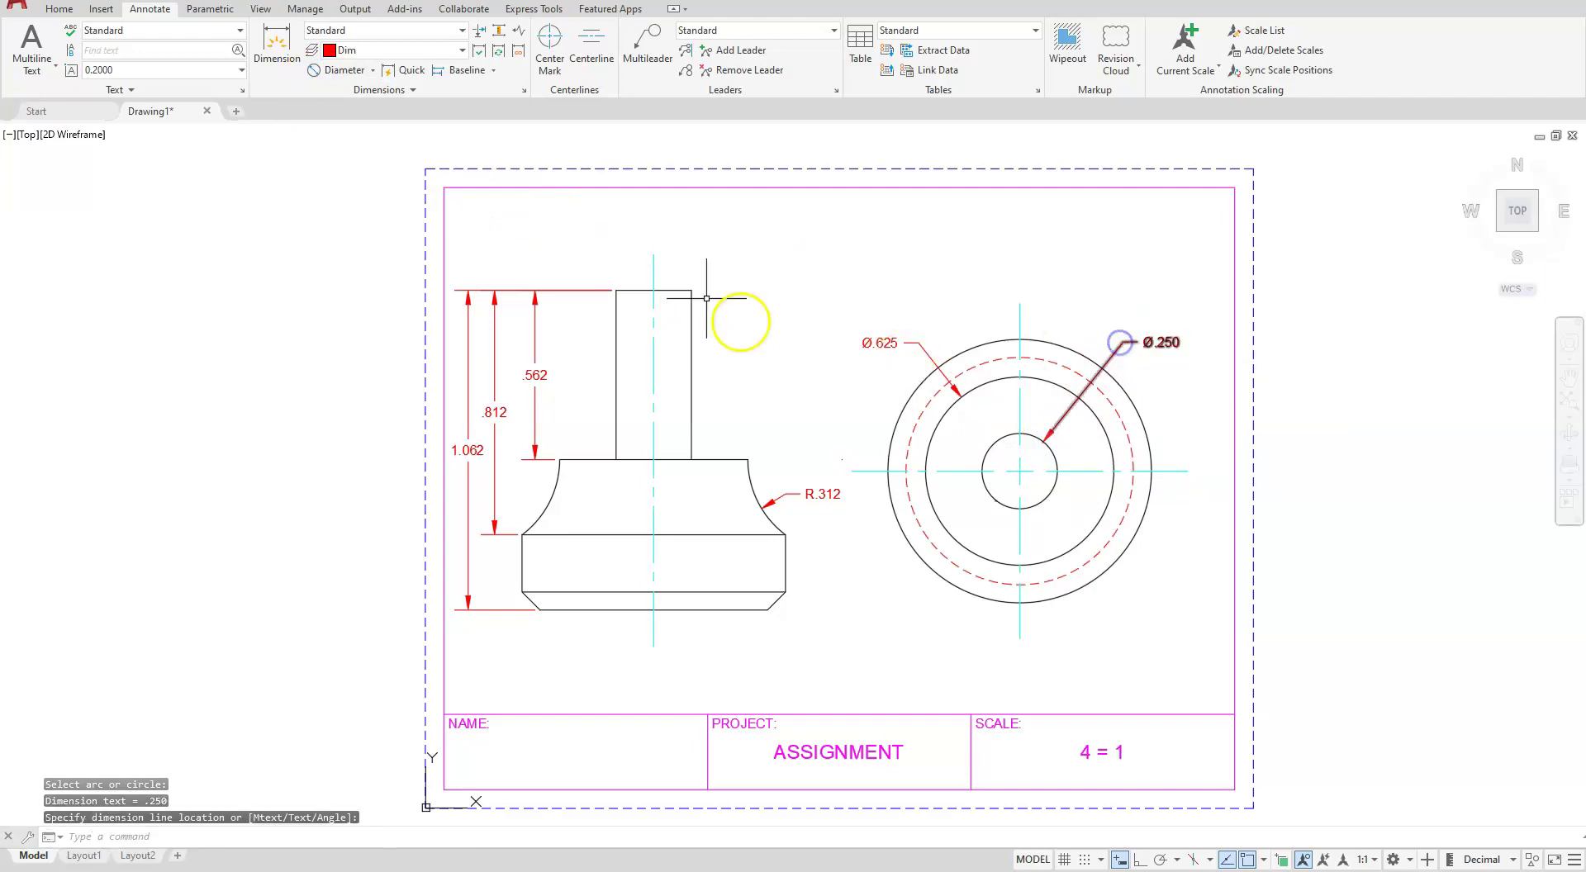
Add a diameter dimension to the top view's outermost circle, with its text at the lower right.
click(326, 70)
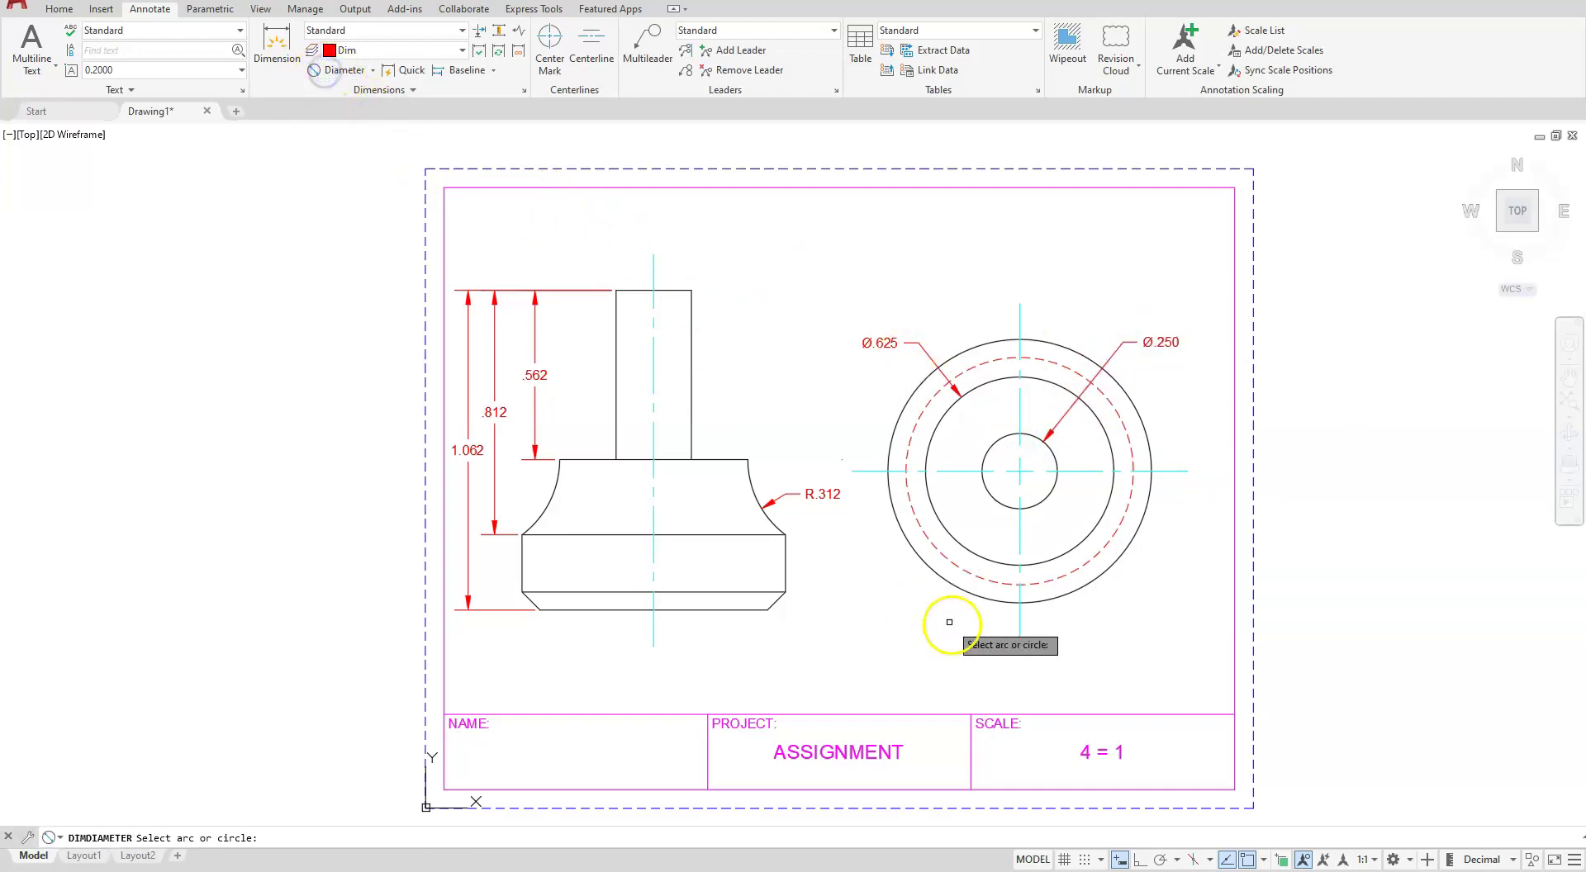
click(1072, 595)
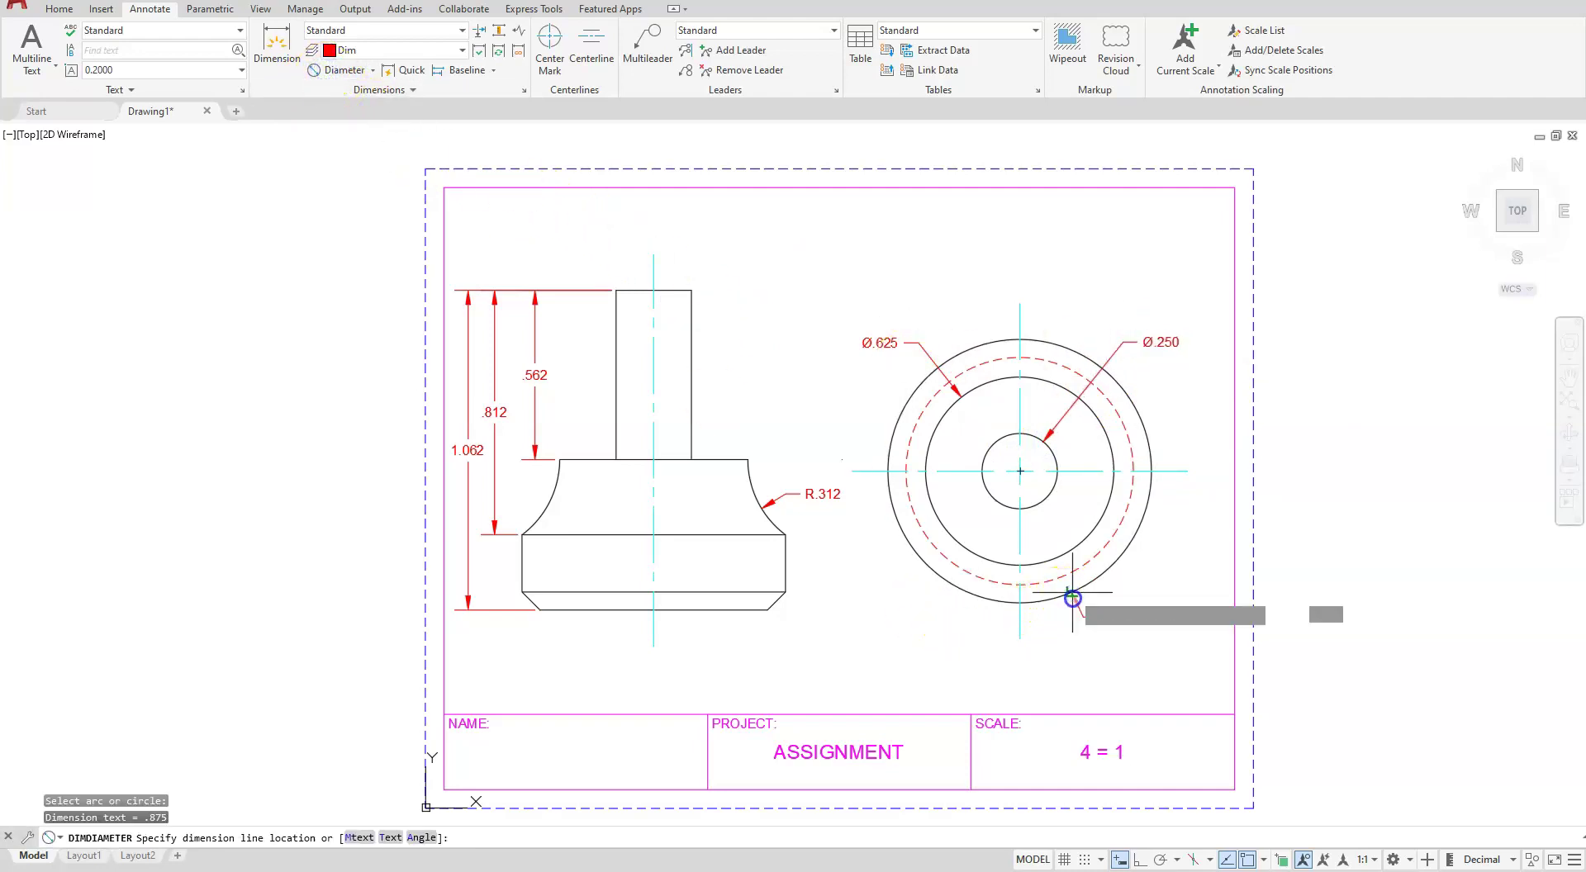
click(1109, 633)
scroll(847, 657, up, 2)
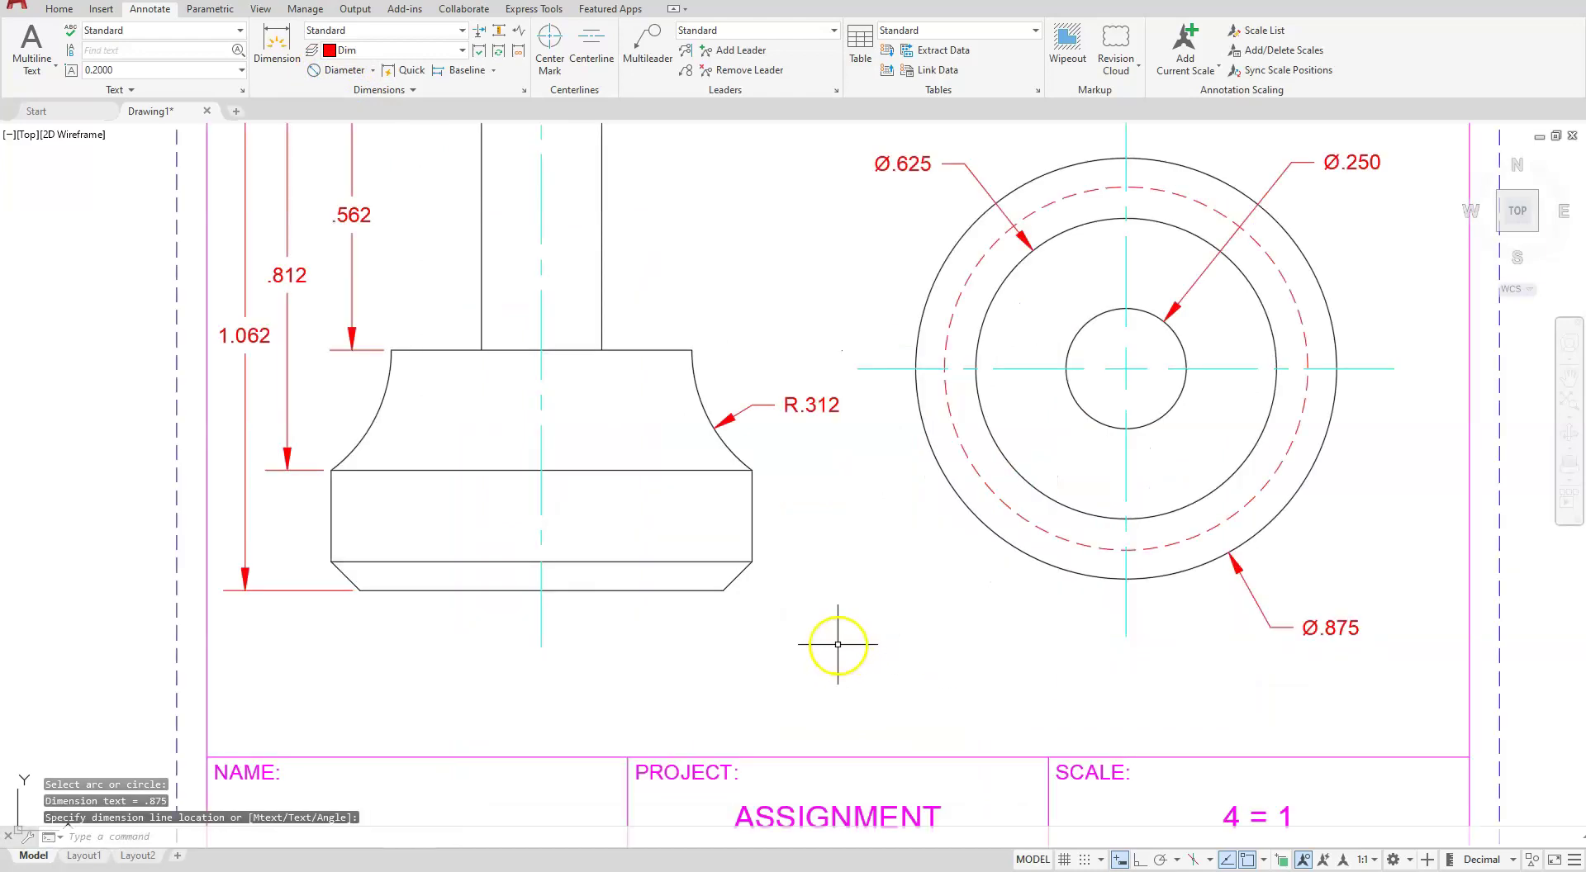
key(Escape)
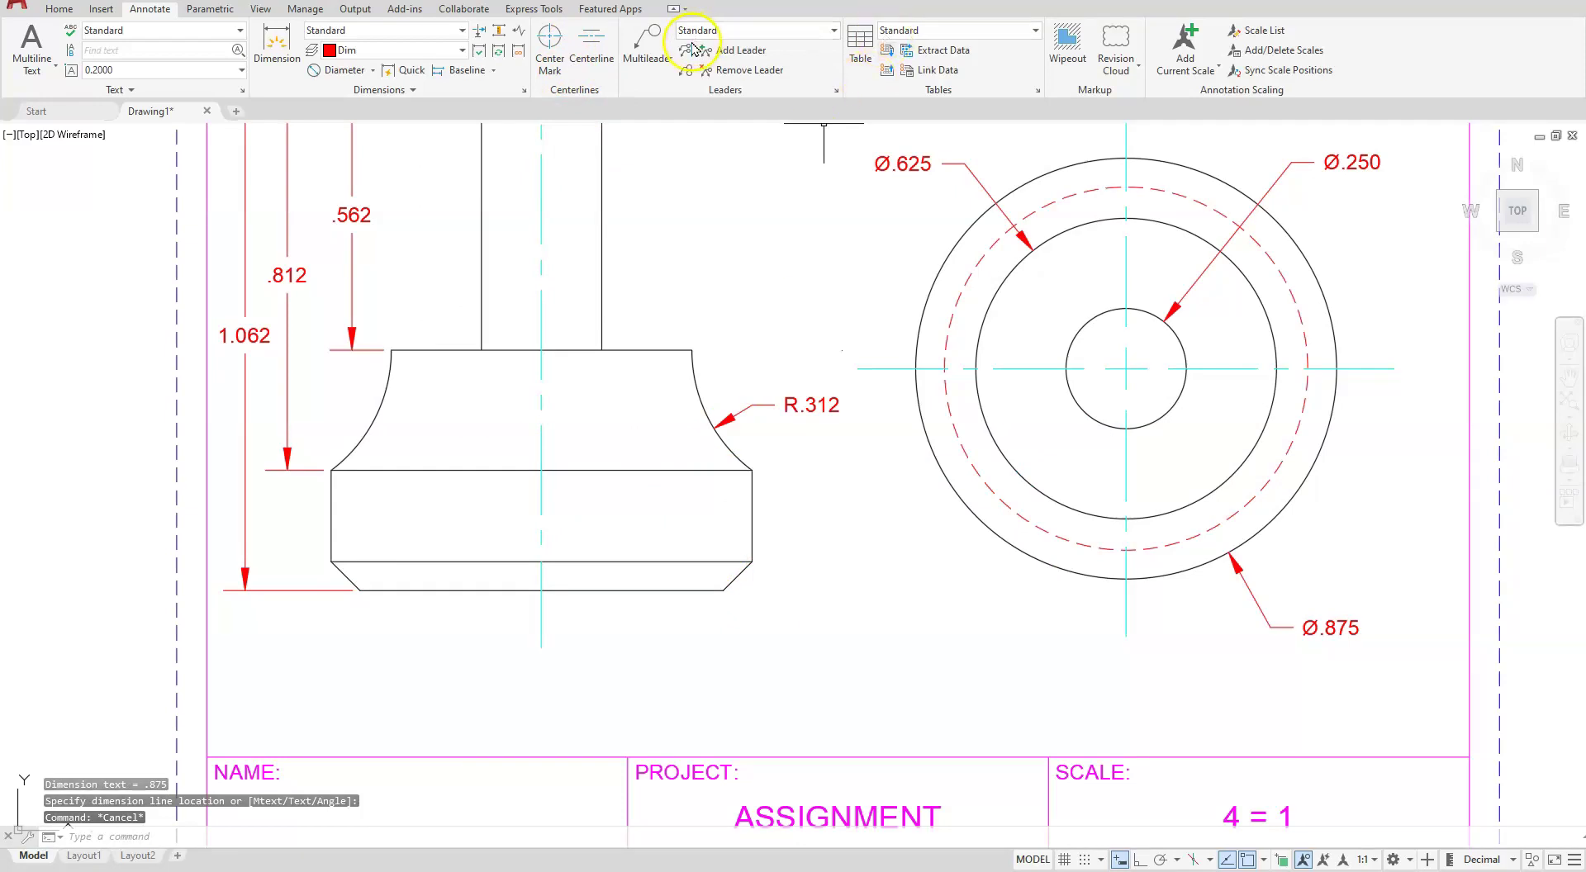
Modify the Standard multileader style's arrowhead size, and set its landing distance to .1250 and scale to .2500.
click(837, 92)
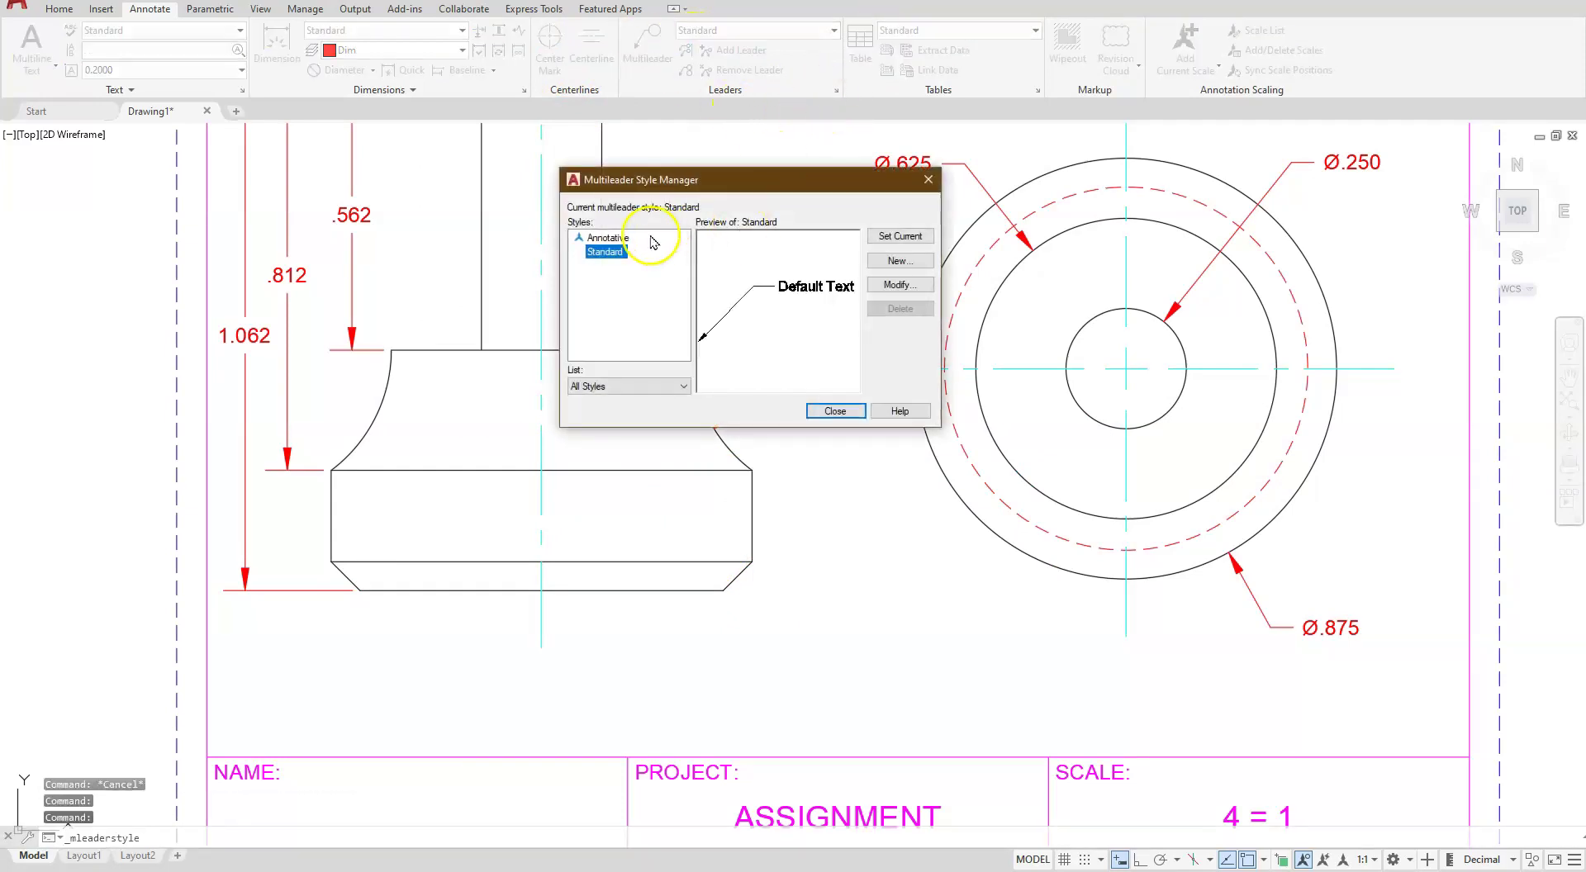
click(891, 285)
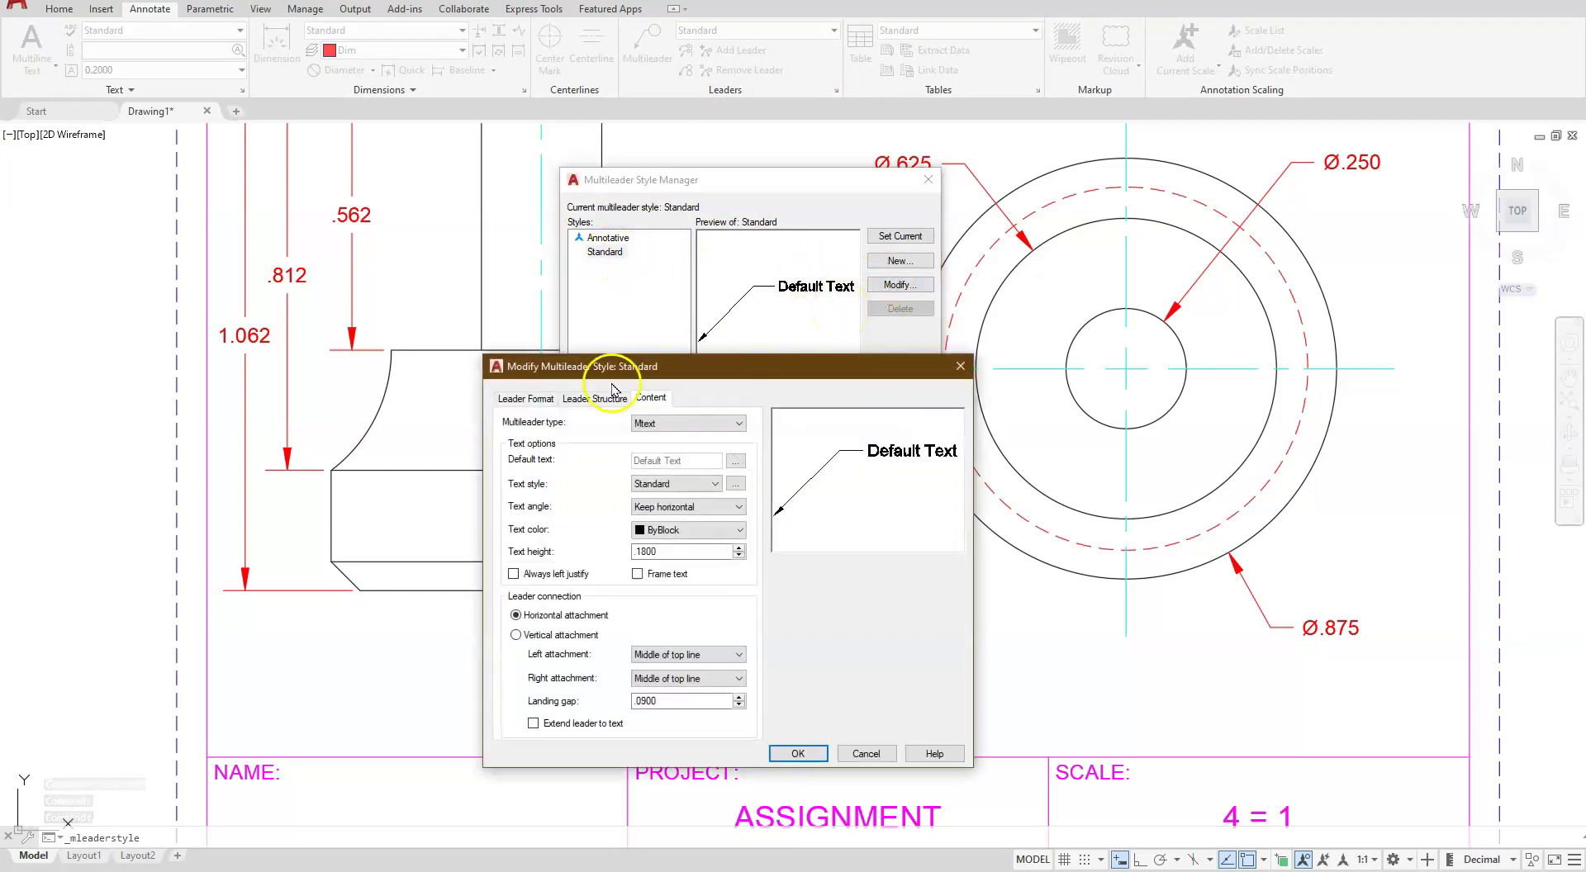
click(529, 397)
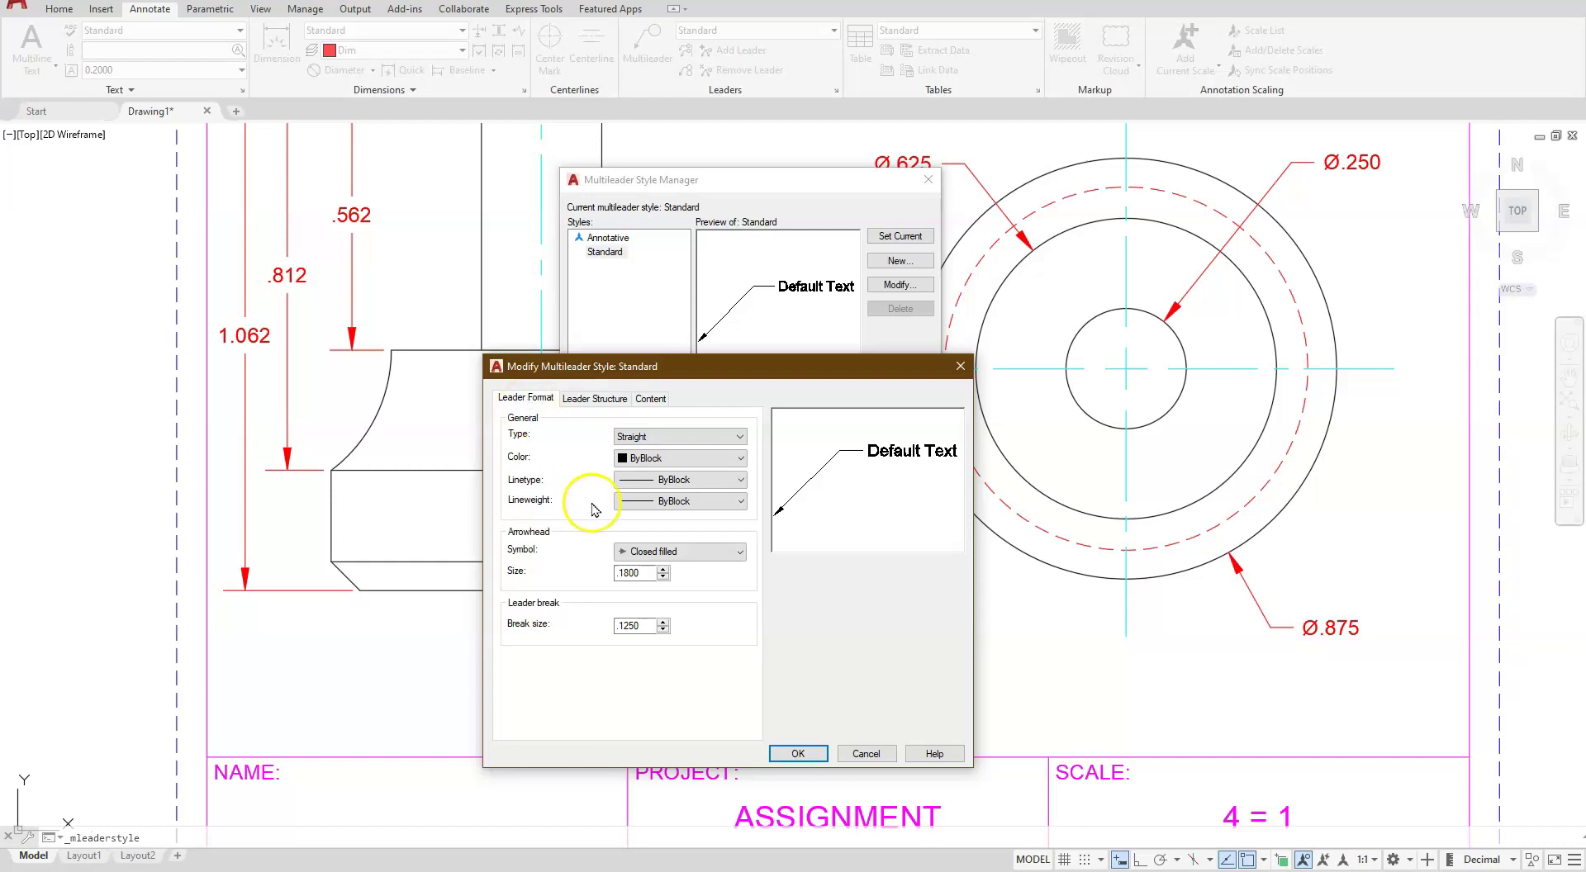
double_click(630, 573)
click(571, 402)
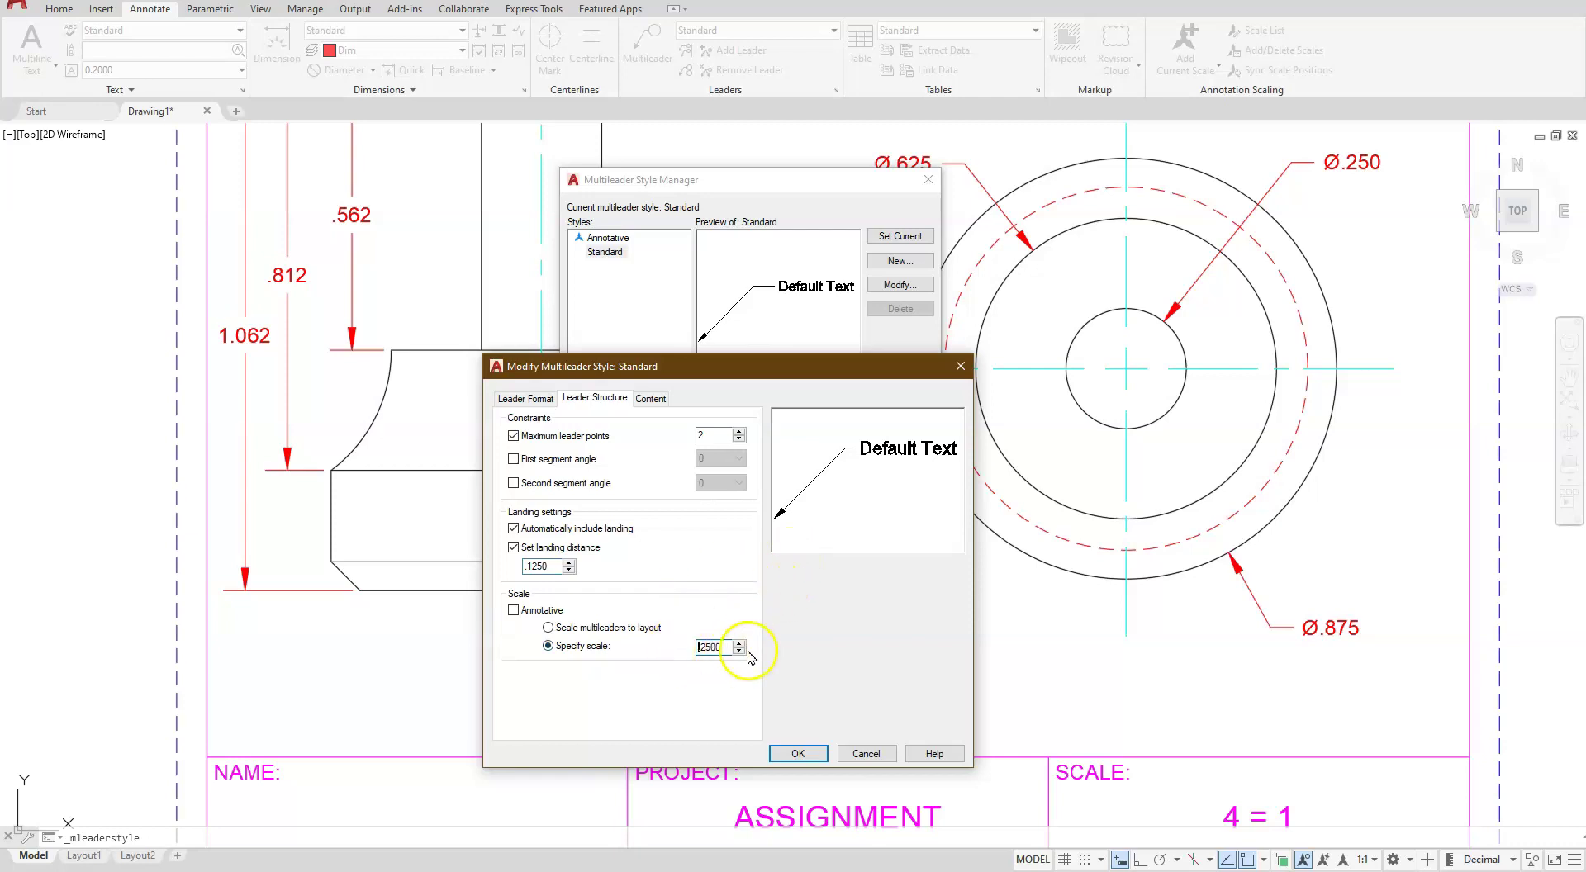
Set the Standard multileader style's text height to .125, accept the style changes and close the style manager.
click(652, 399)
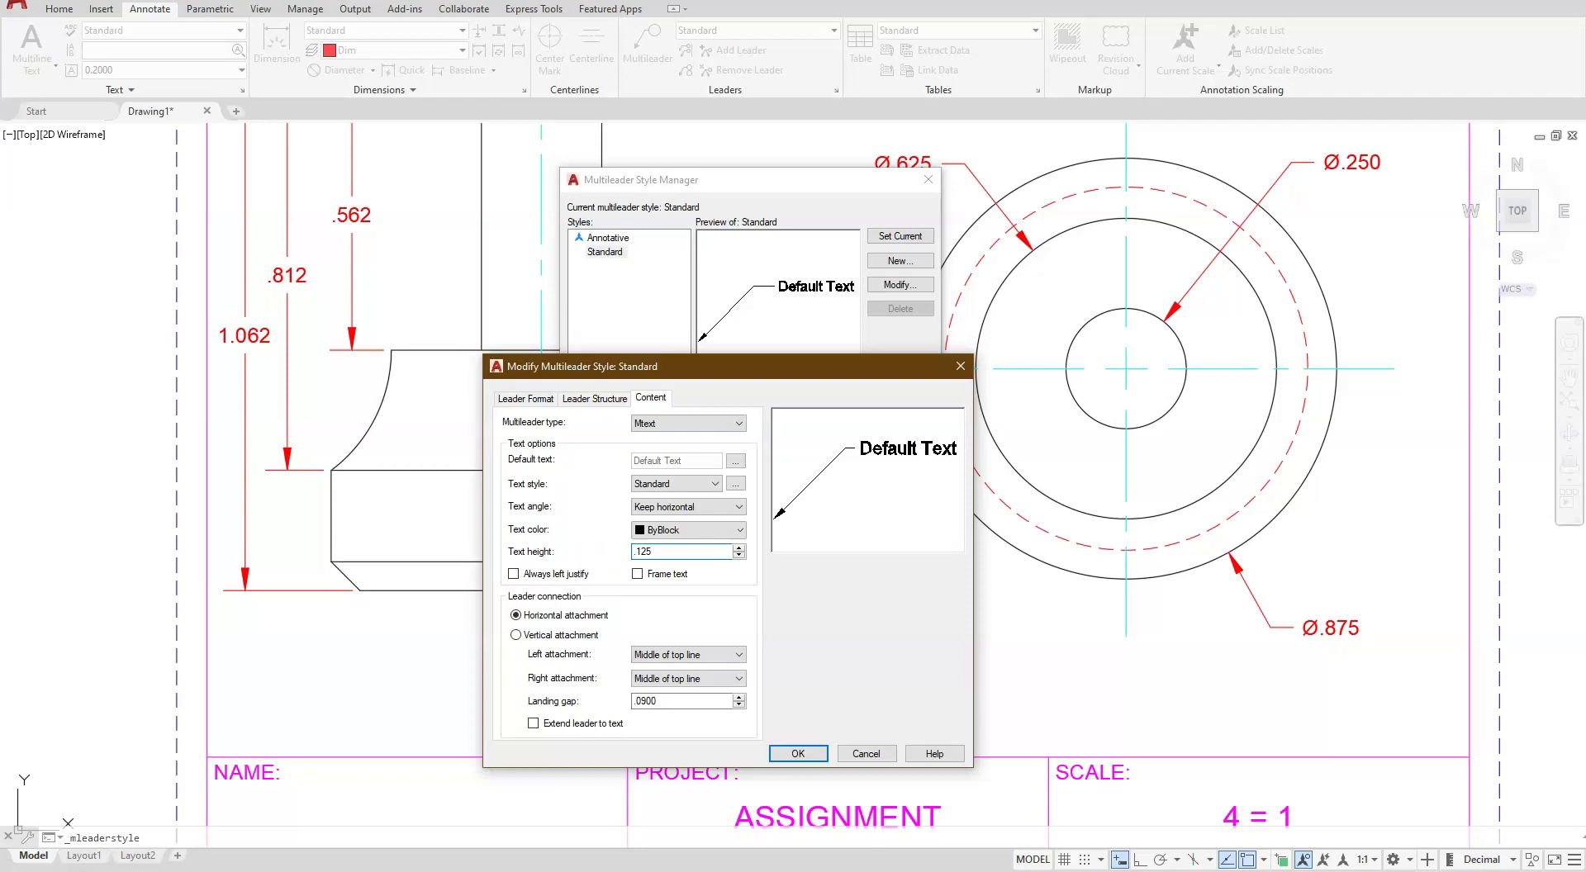
click(780, 755)
click(832, 411)
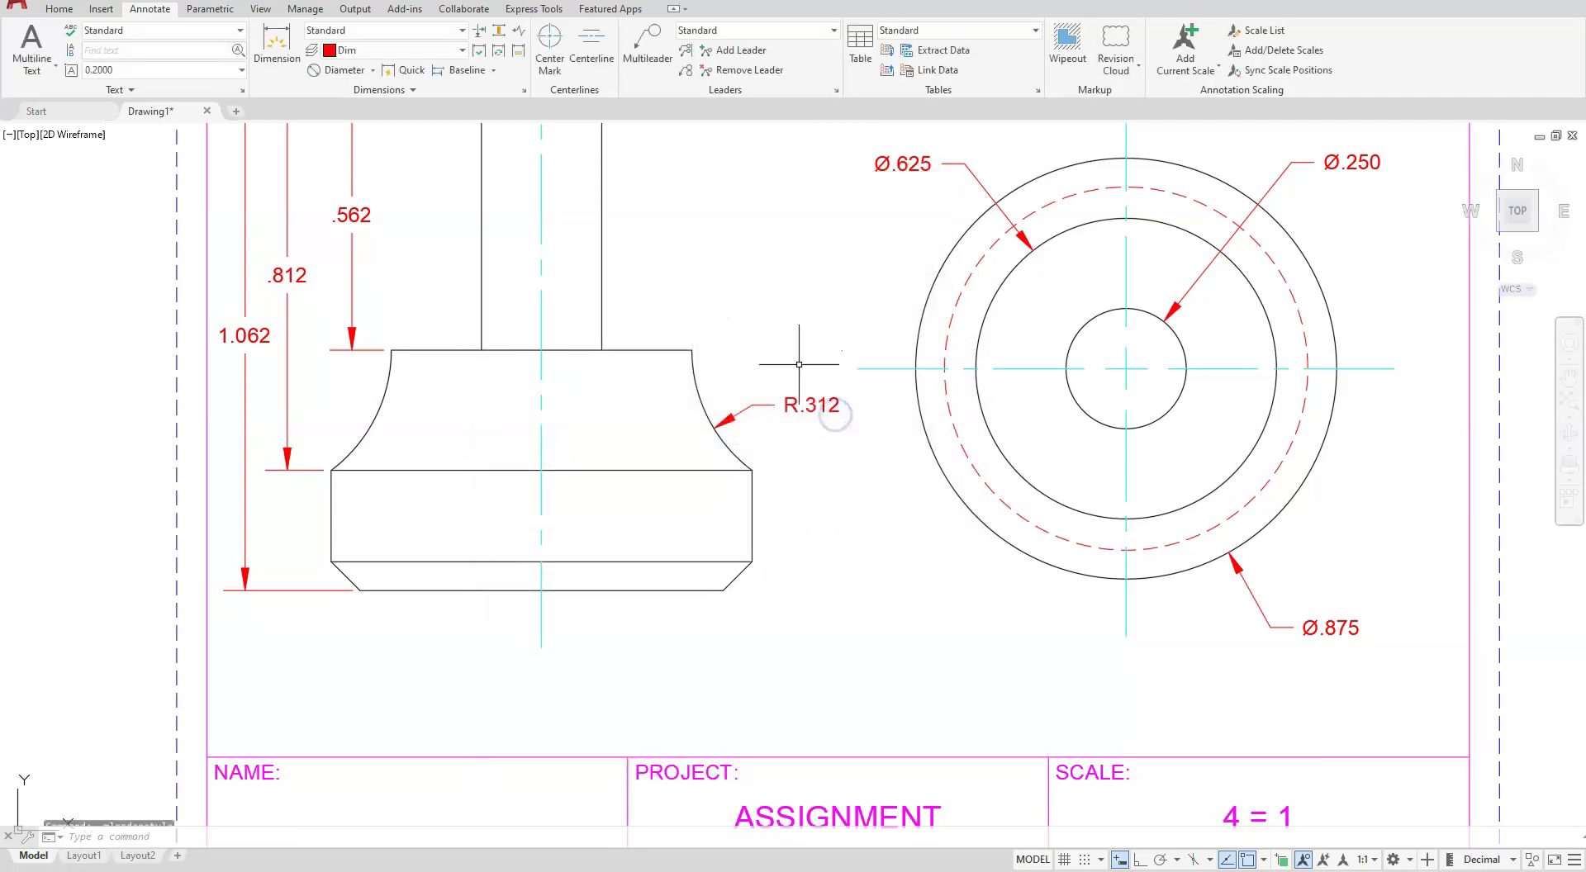
Add a multileader pointing to the front view's lower chamfer with the text .06 X 45°.
click(639, 46)
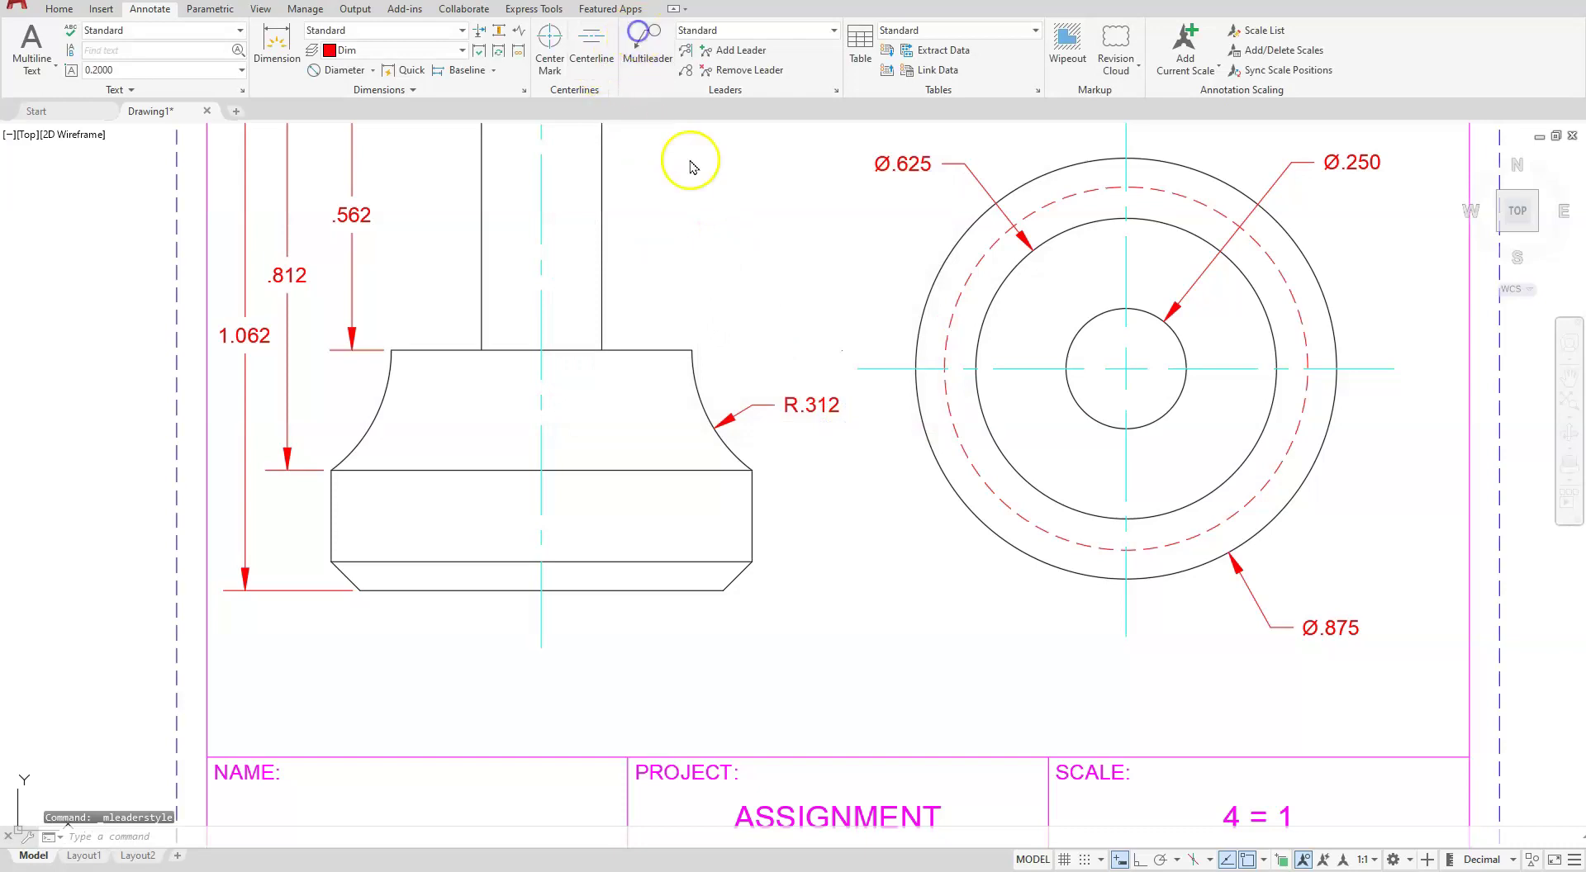
click(737, 576)
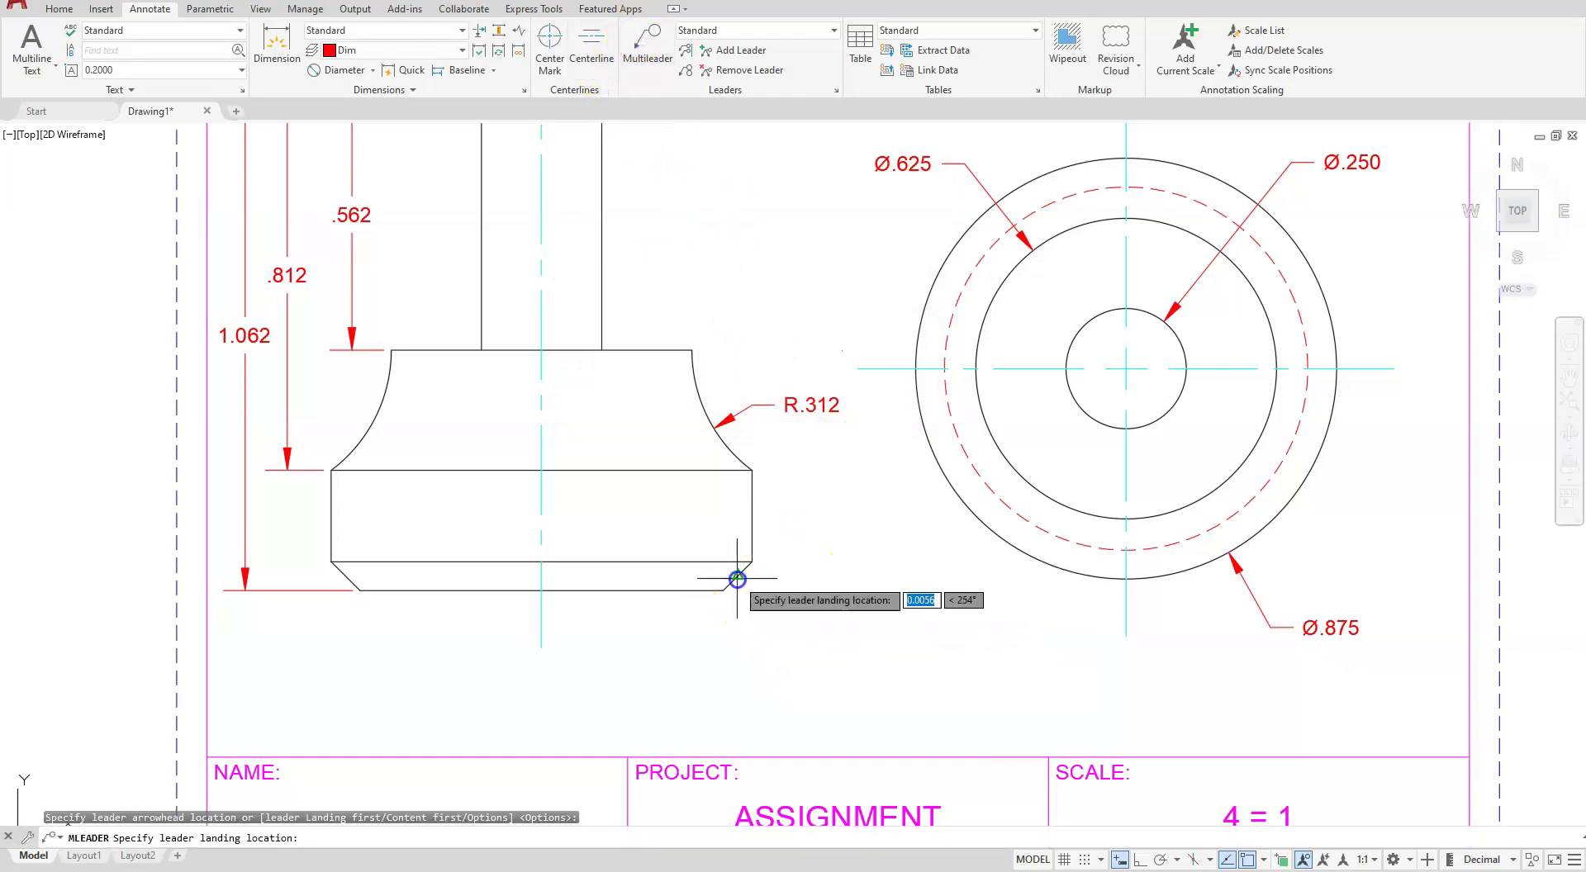
click(794, 638)
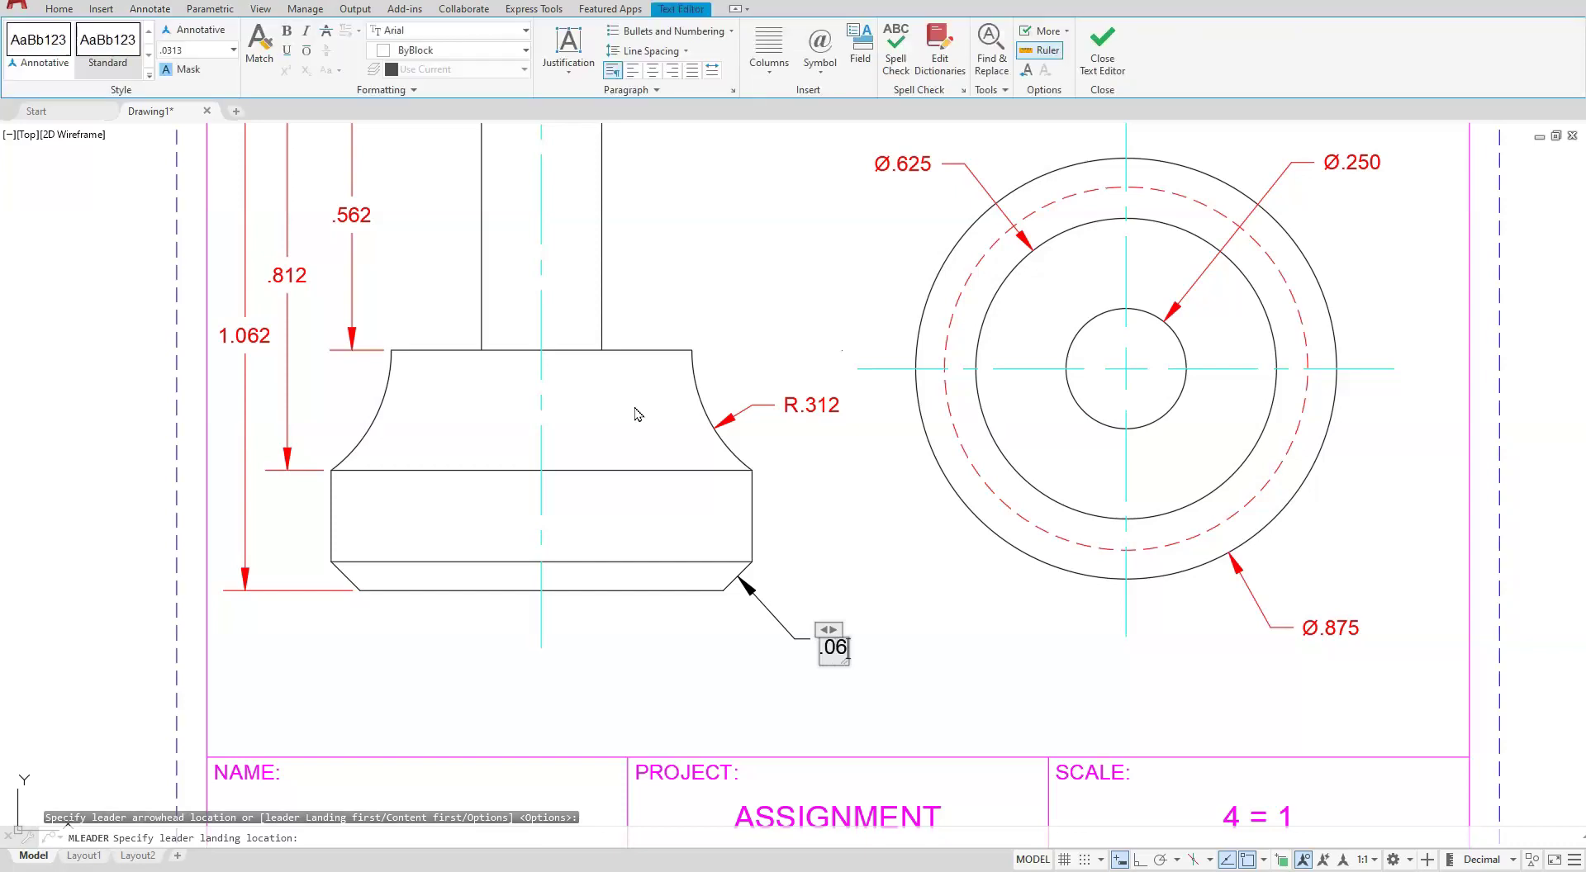
text(.06 X 45)
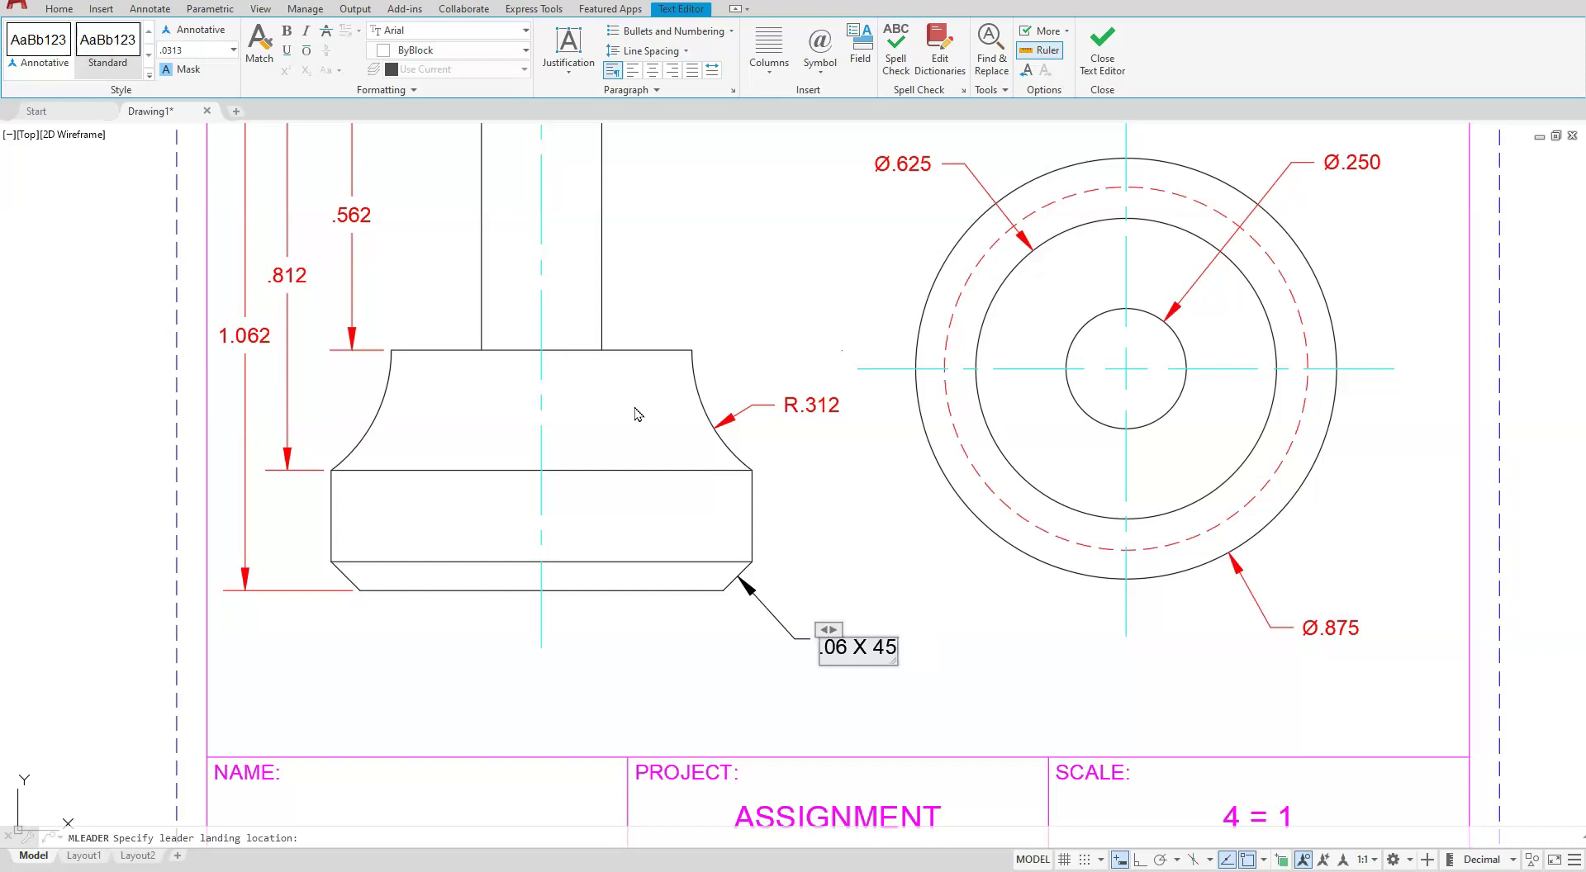
click(820, 59)
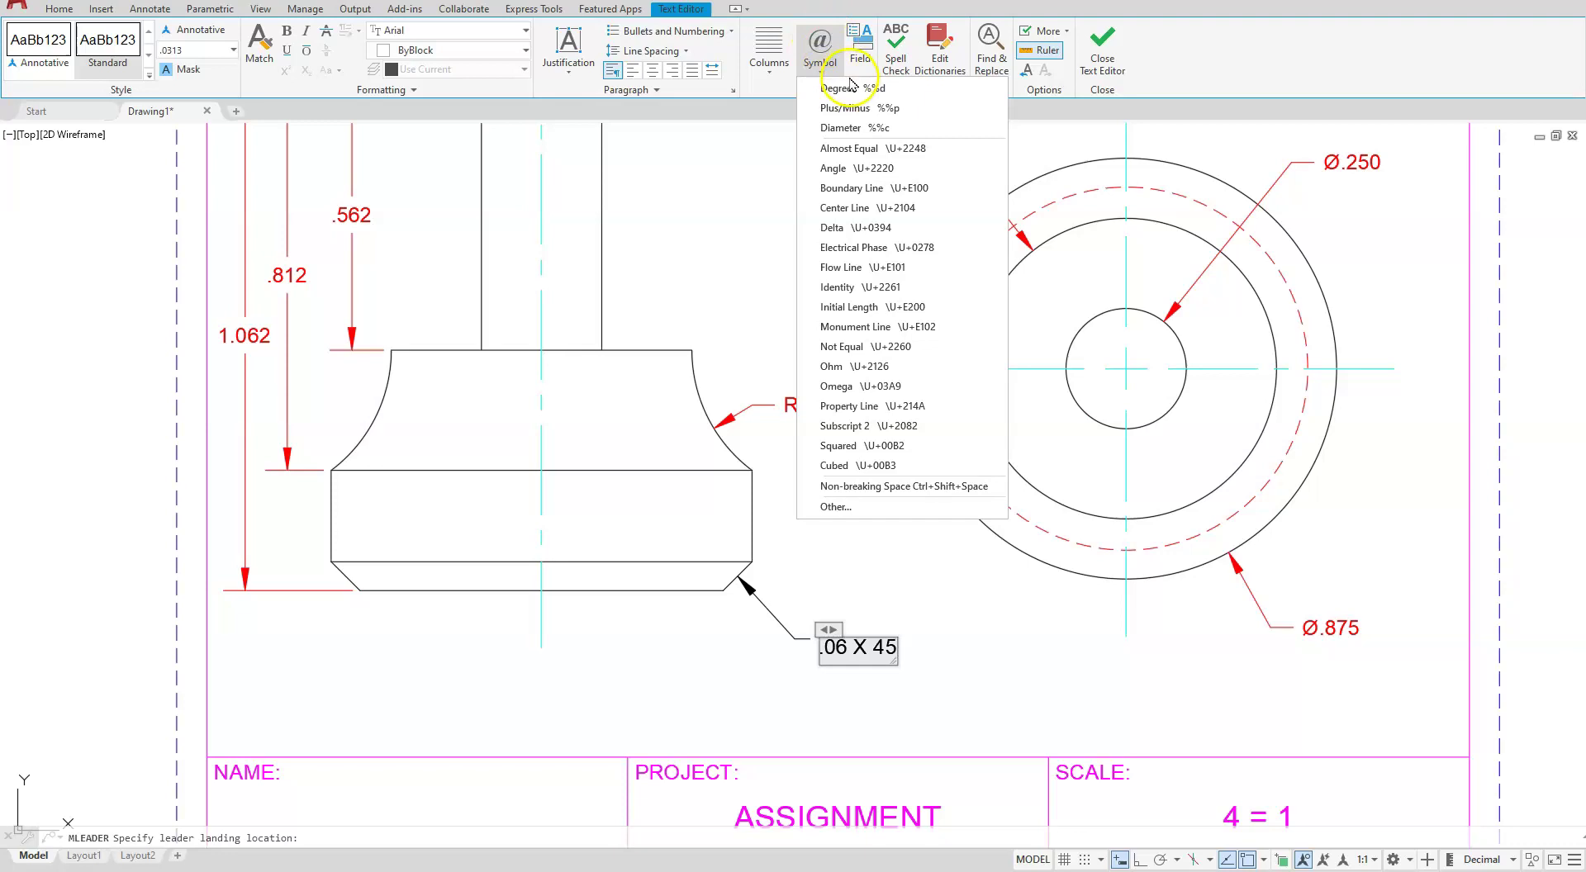
click(837, 89)
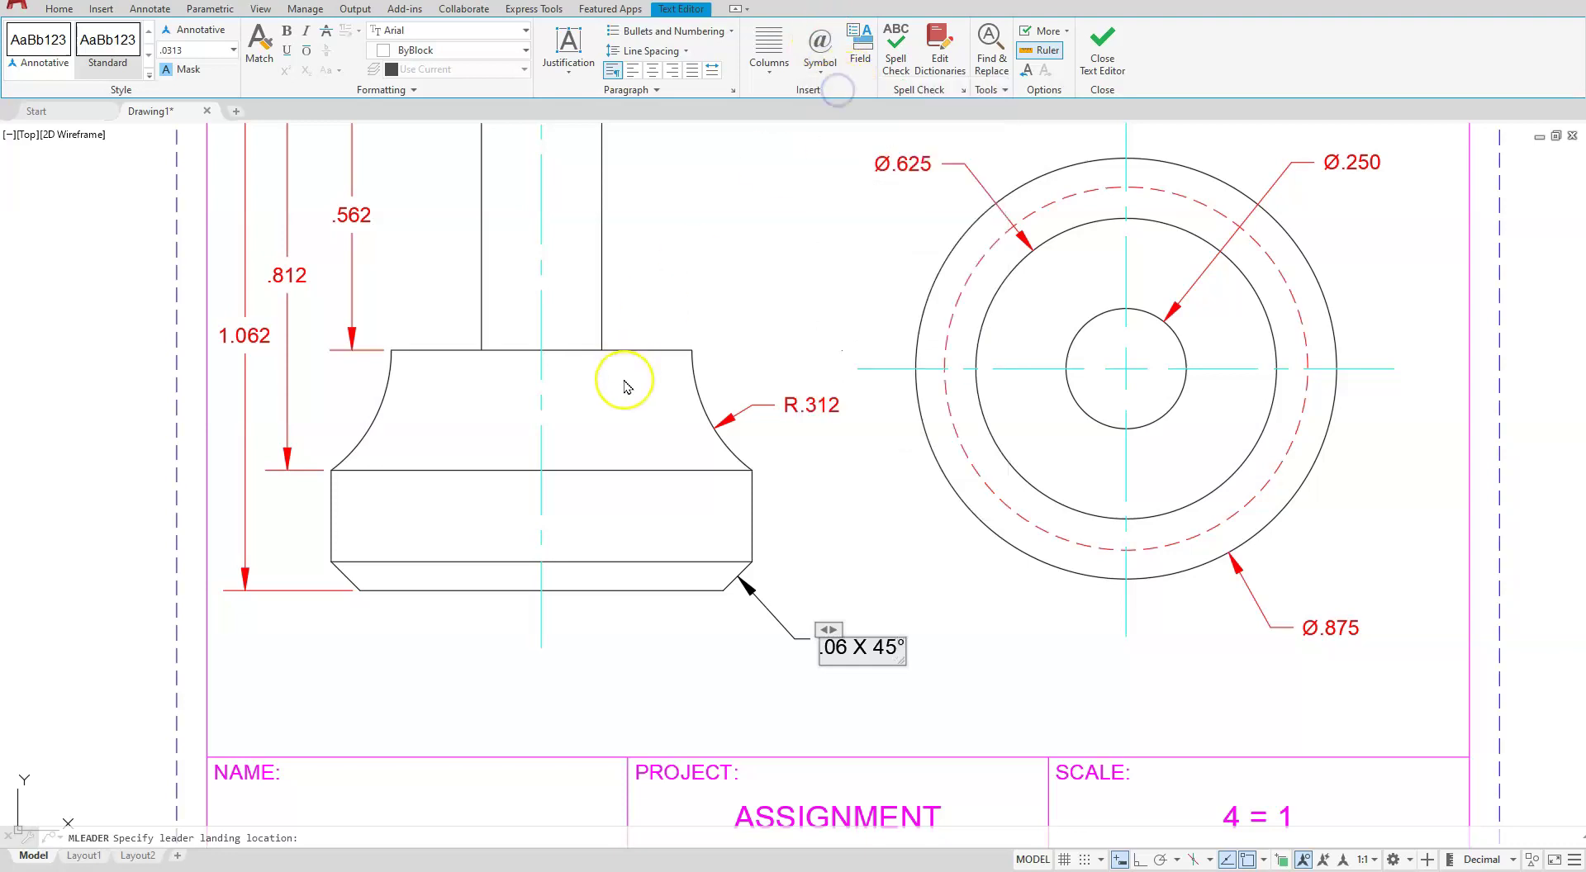
click(1103, 46)
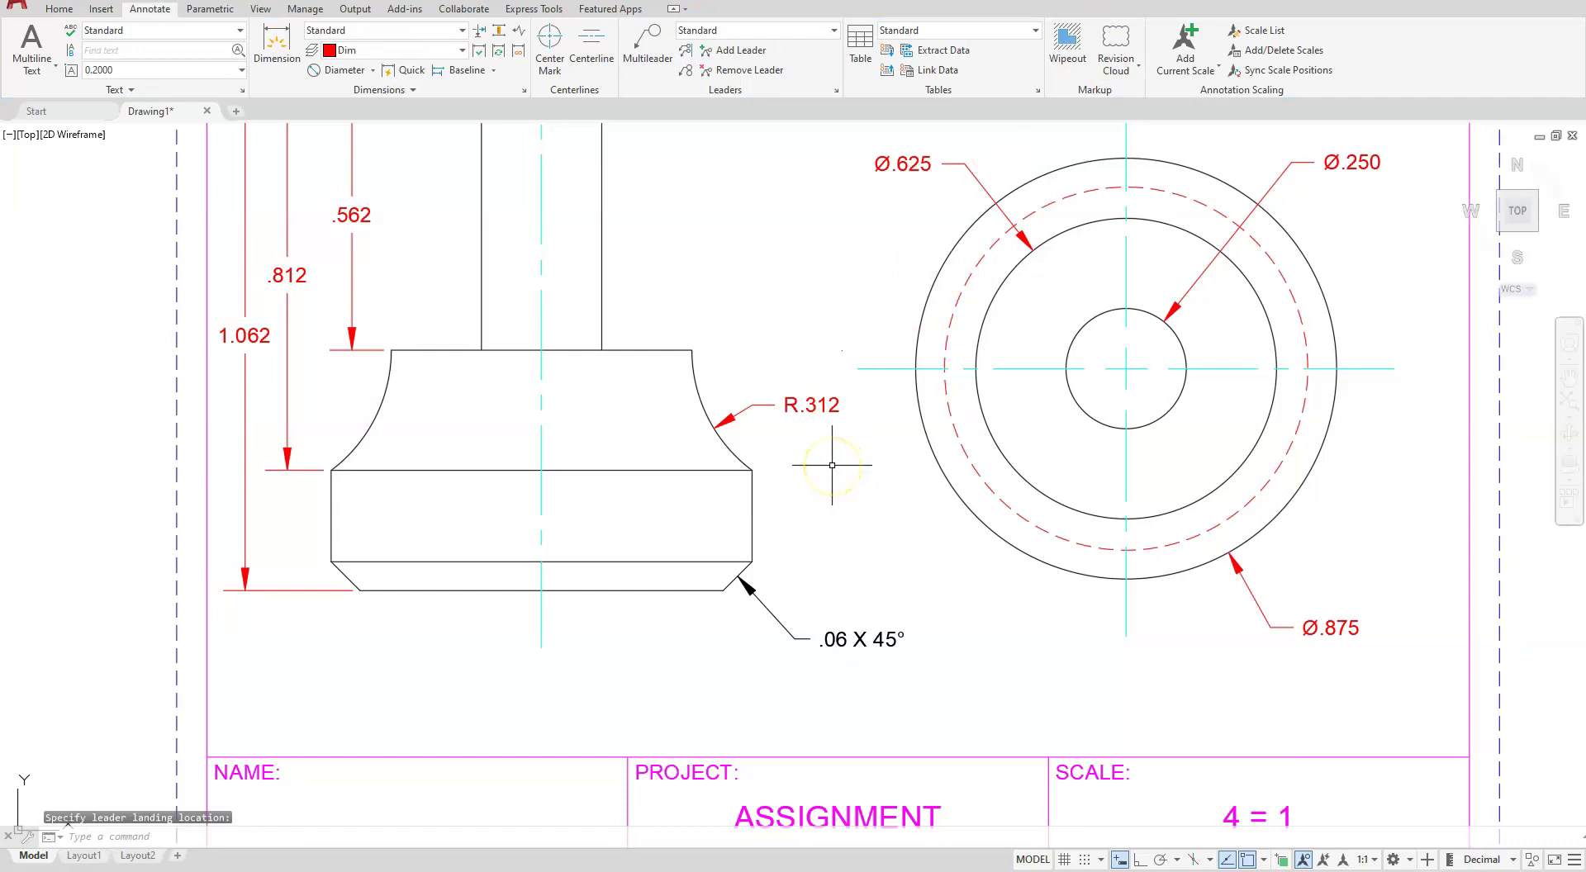
key(Escape)
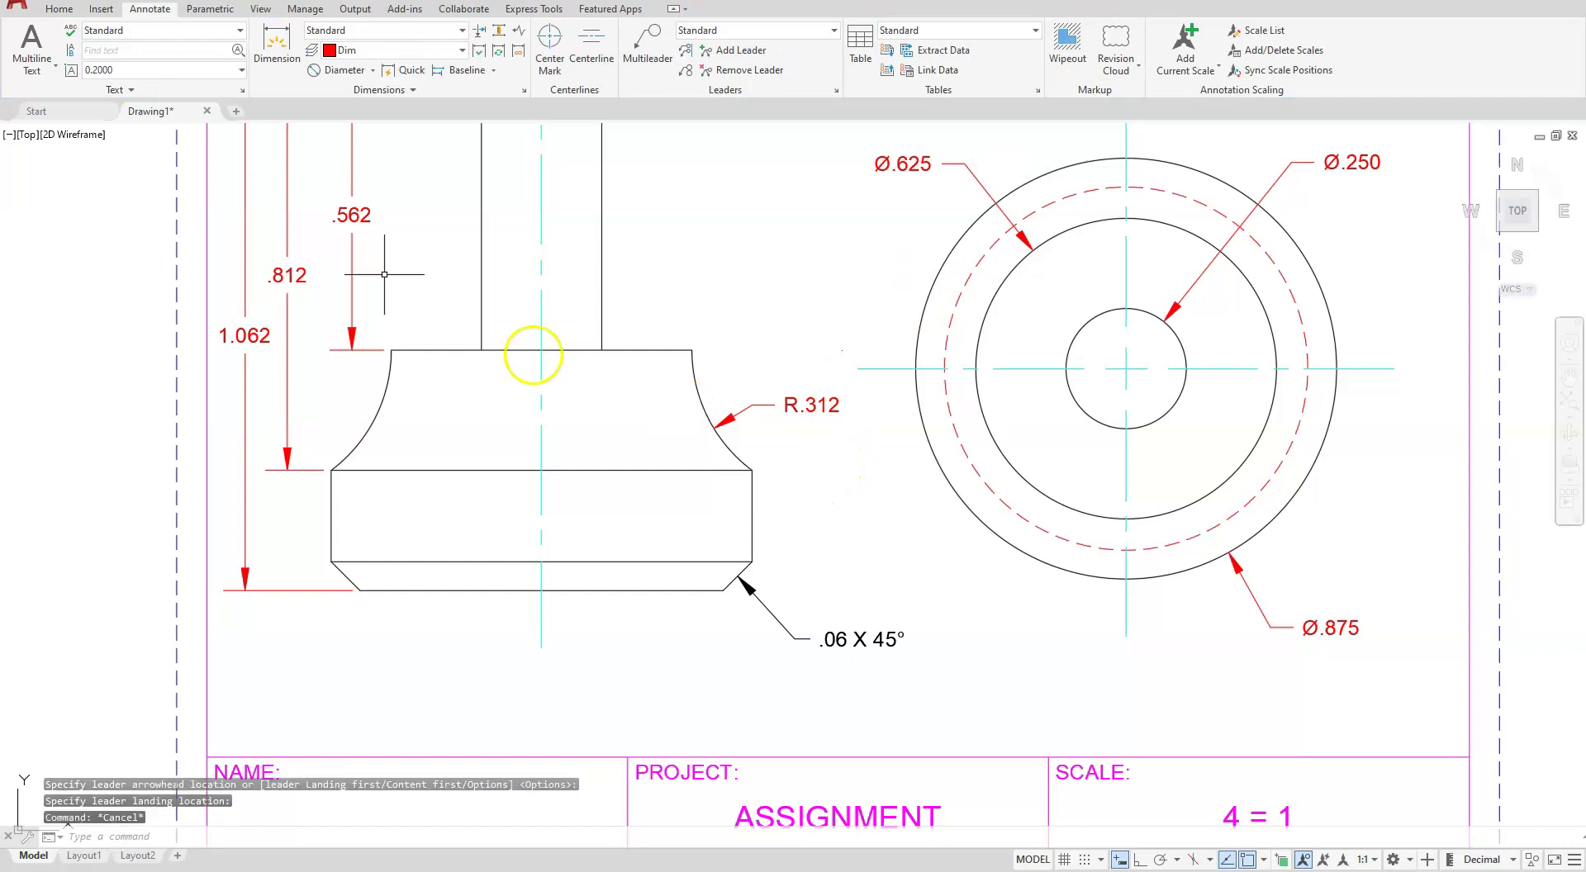
Match the properties of the chamfer leader note to those of the R.312 radius dimension.
click(56, 9)
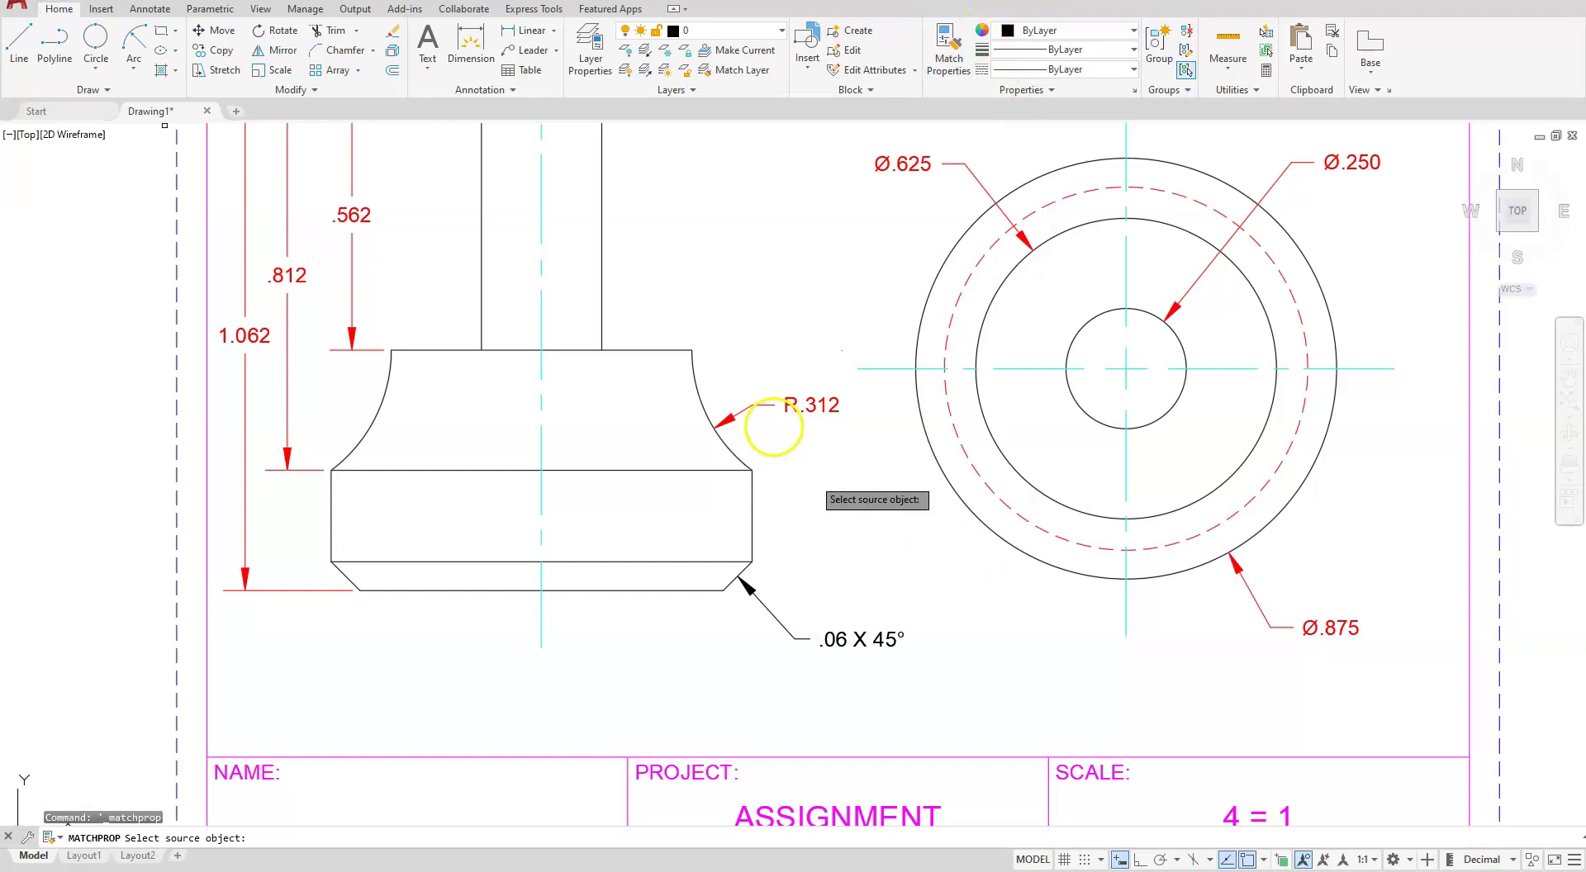
click(746, 406)
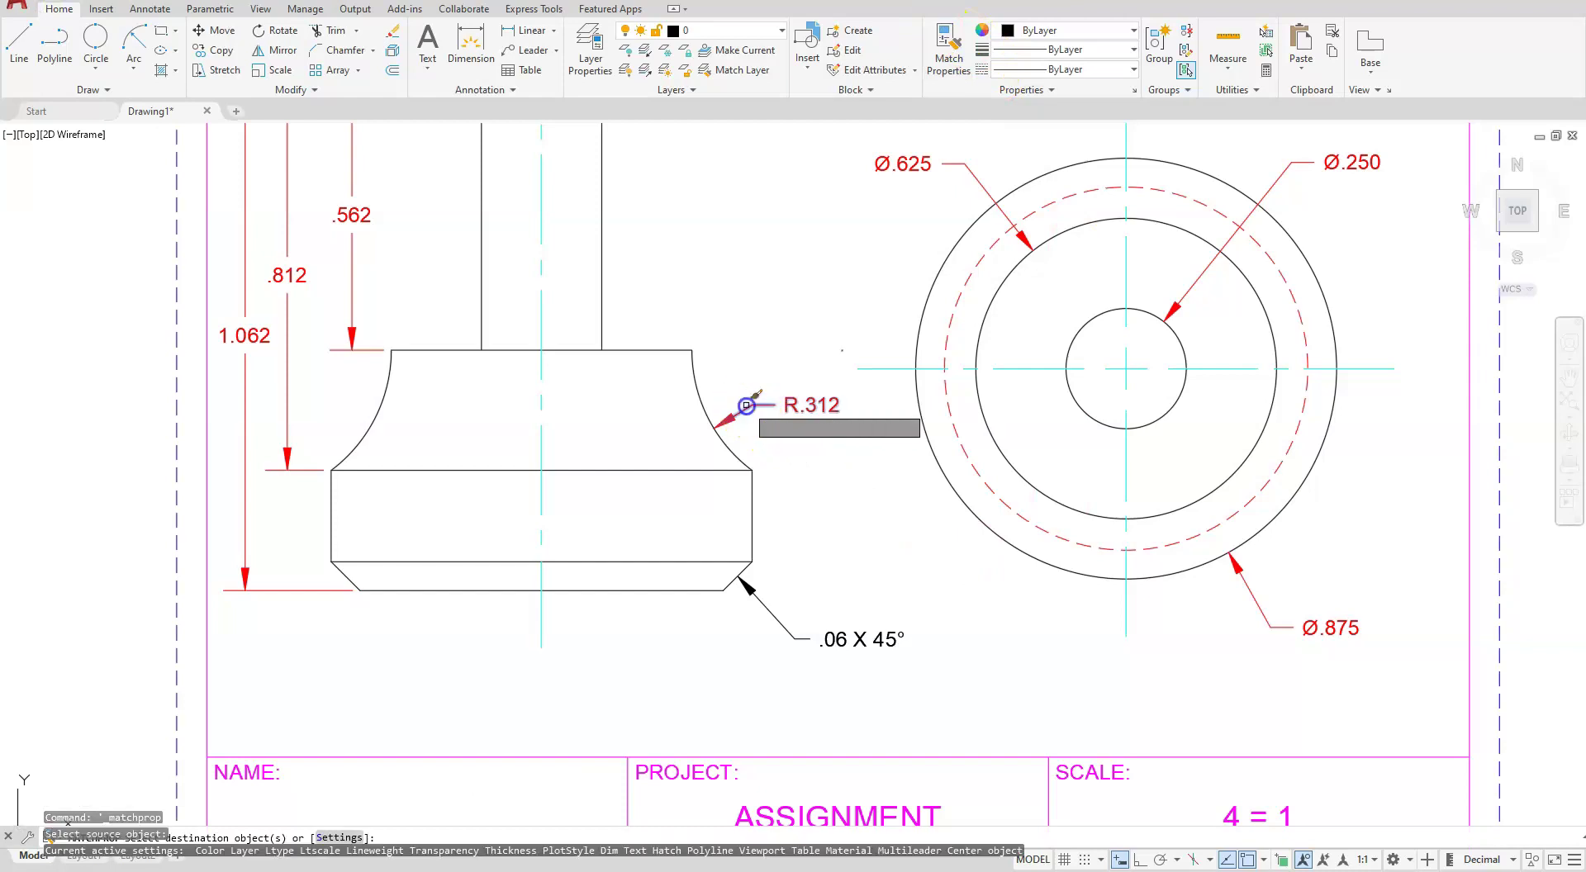
click(859, 639)
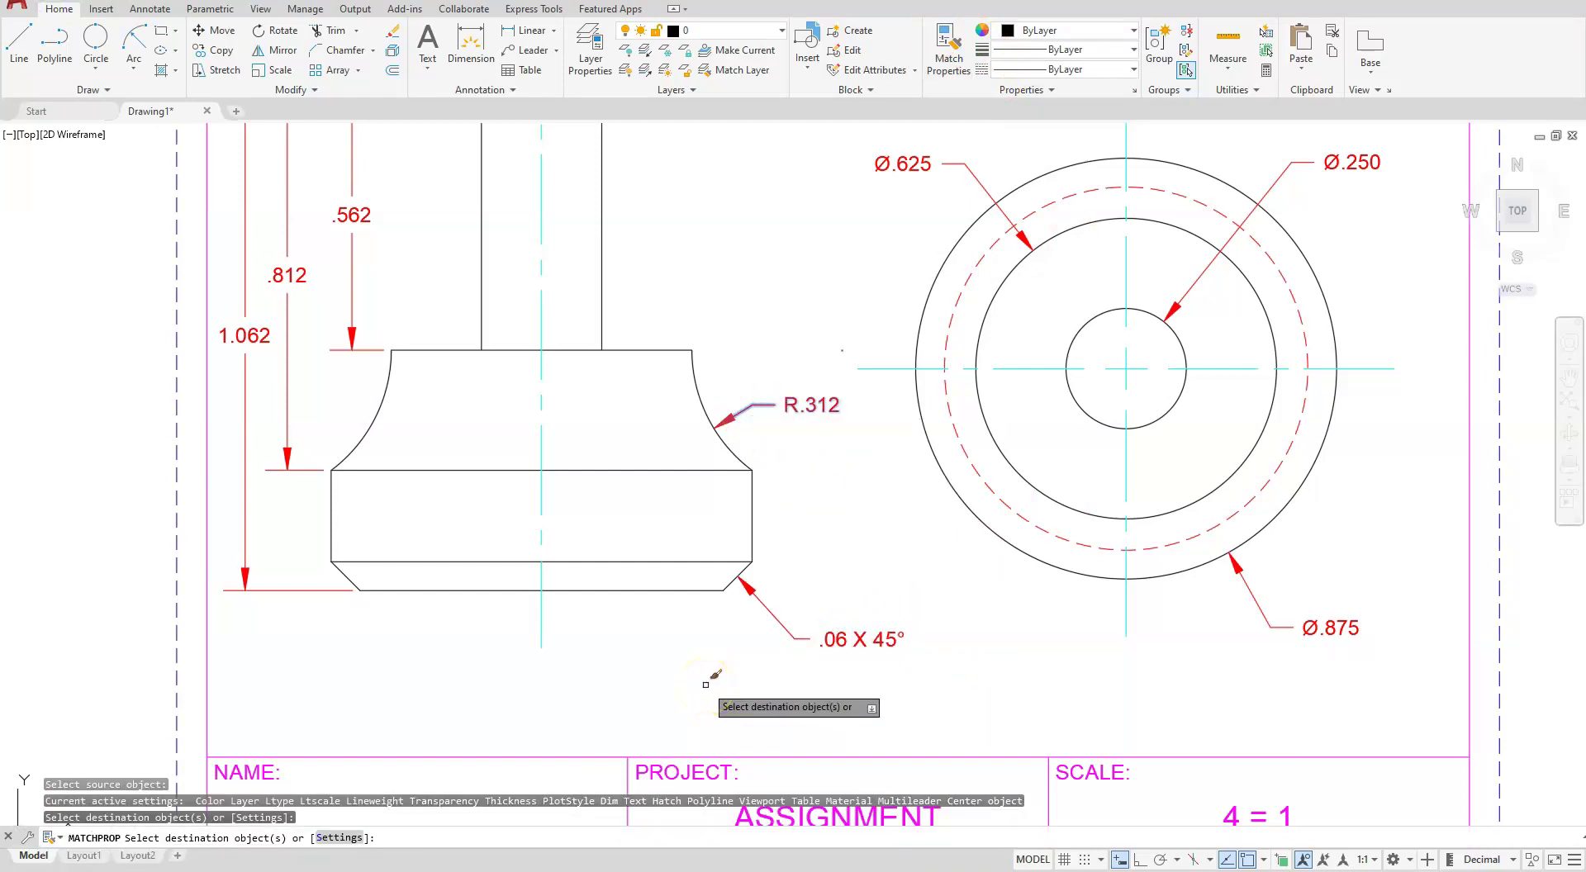
key(Escape)
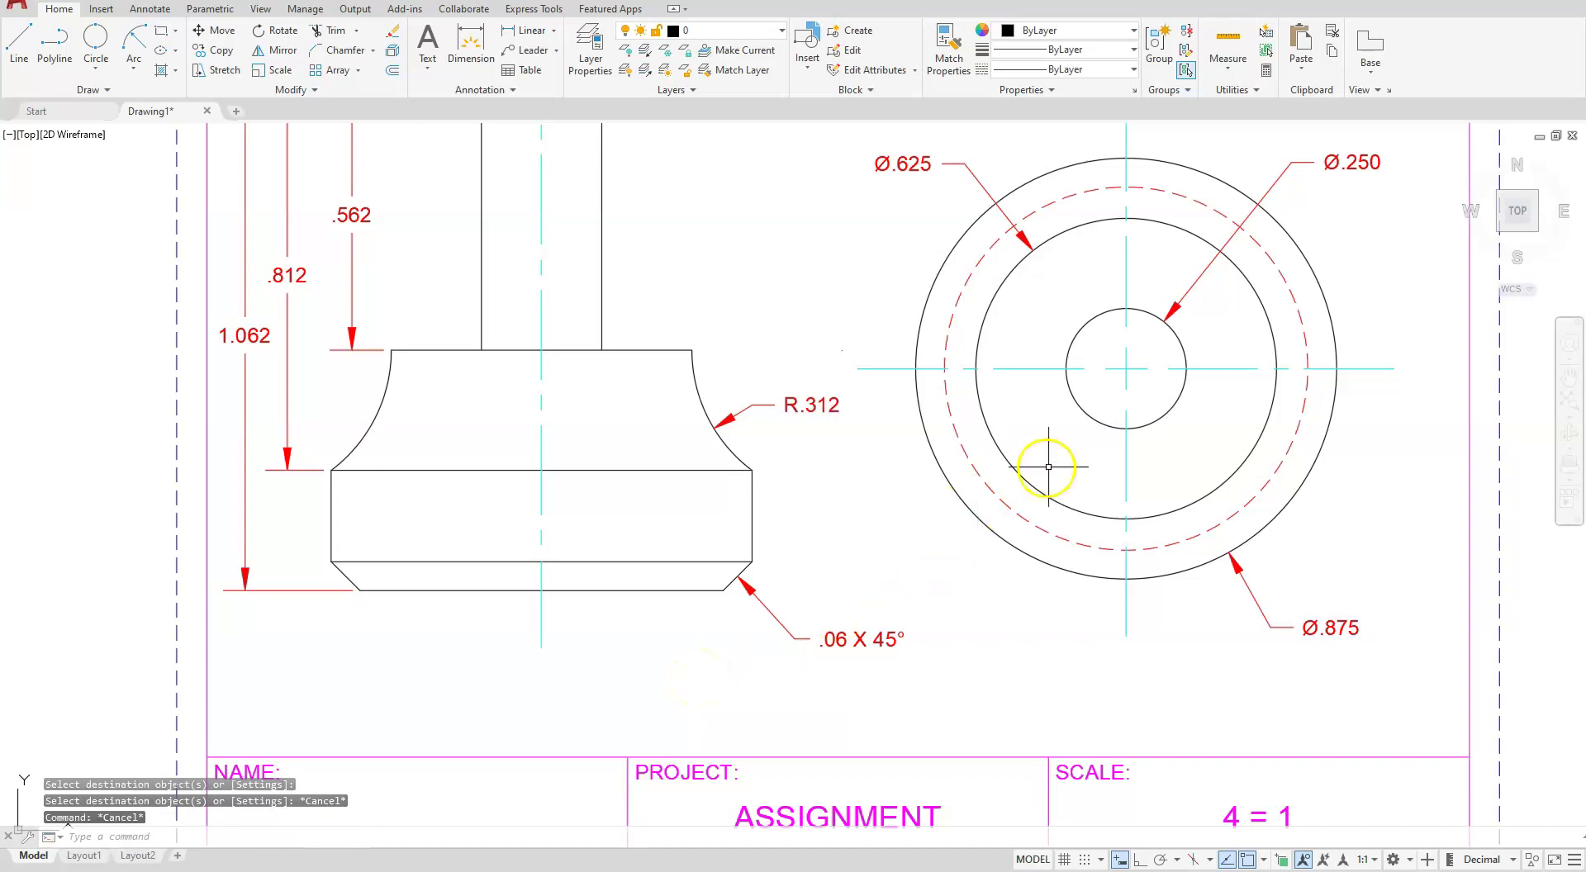
Move the whole front view with its dimensions and chamfer note slightly towards the circular view.
scroll(1074, 463, down, 2)
middle_drag(774, 525, 866, 611)
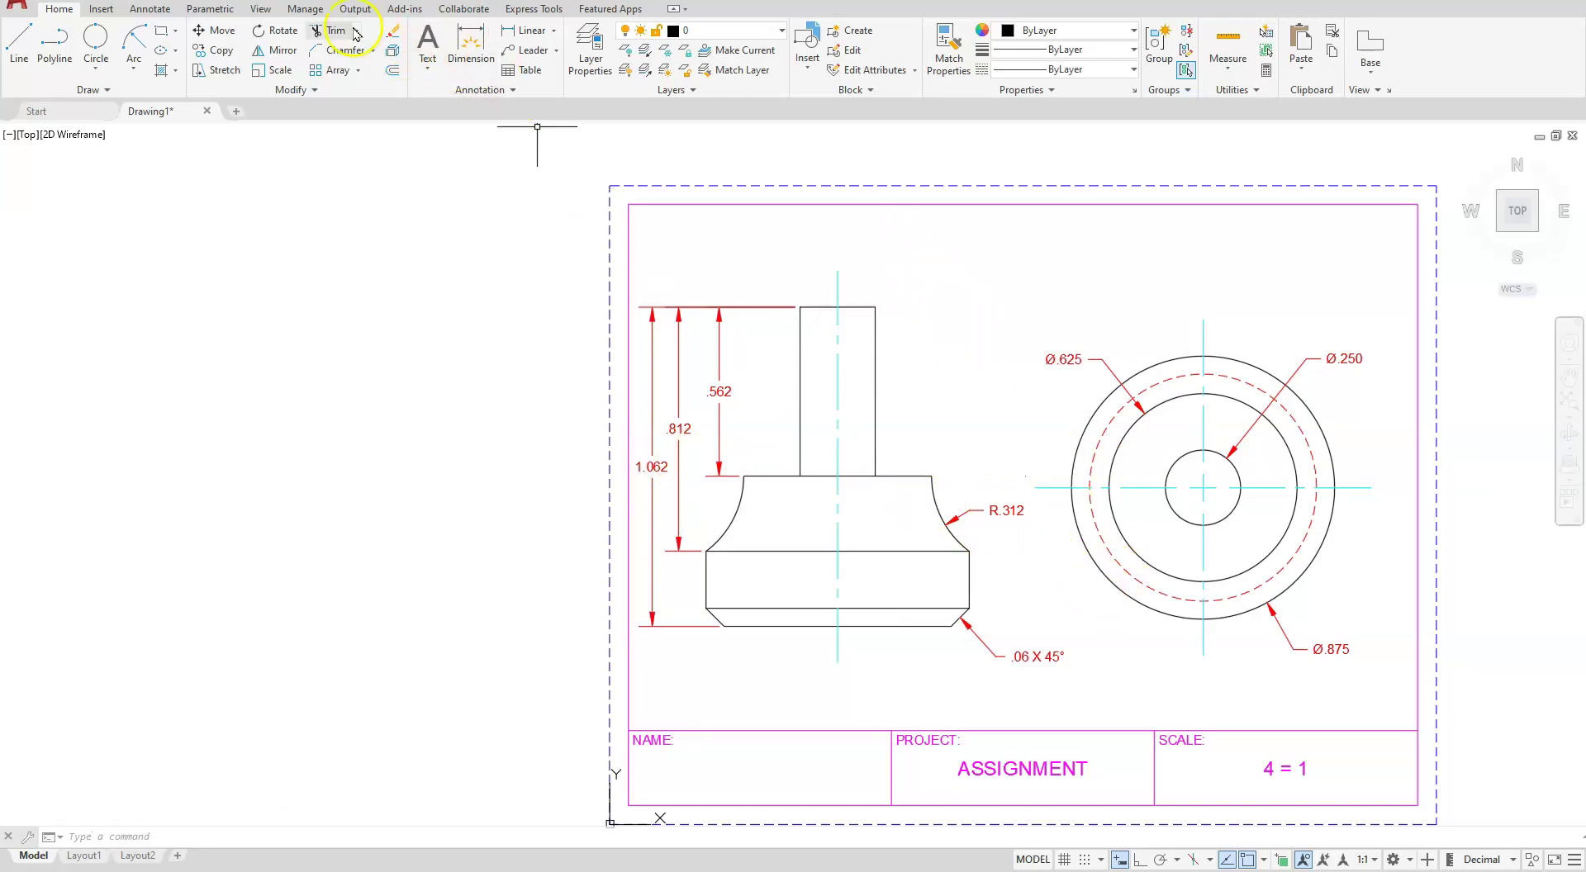
click(216, 31)
click(996, 272)
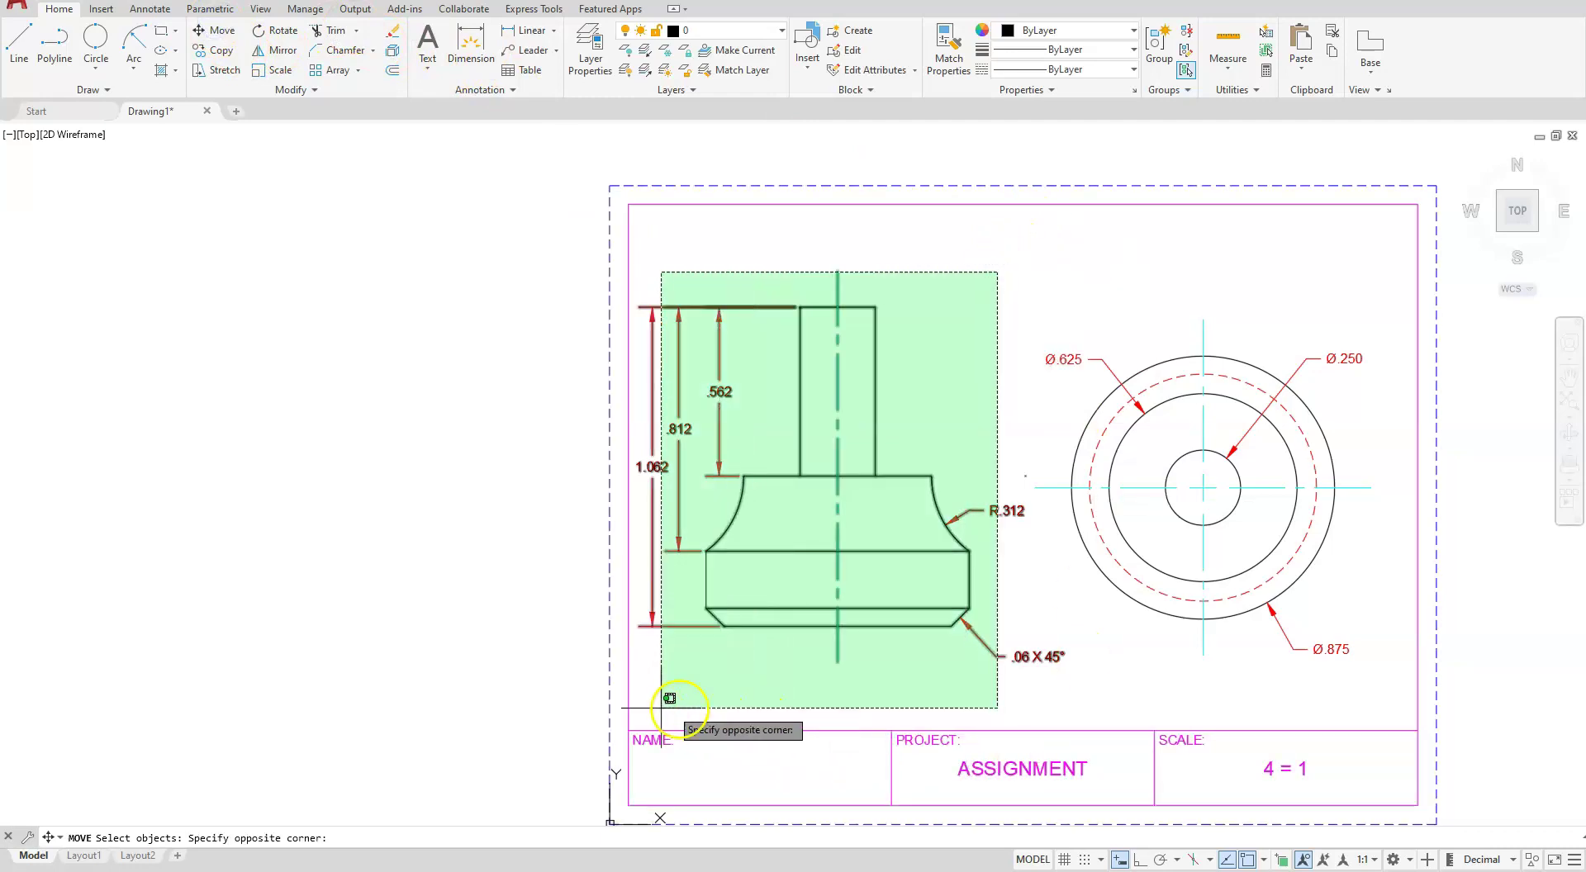
click(764, 722)
key(Return)
click(925, 691)
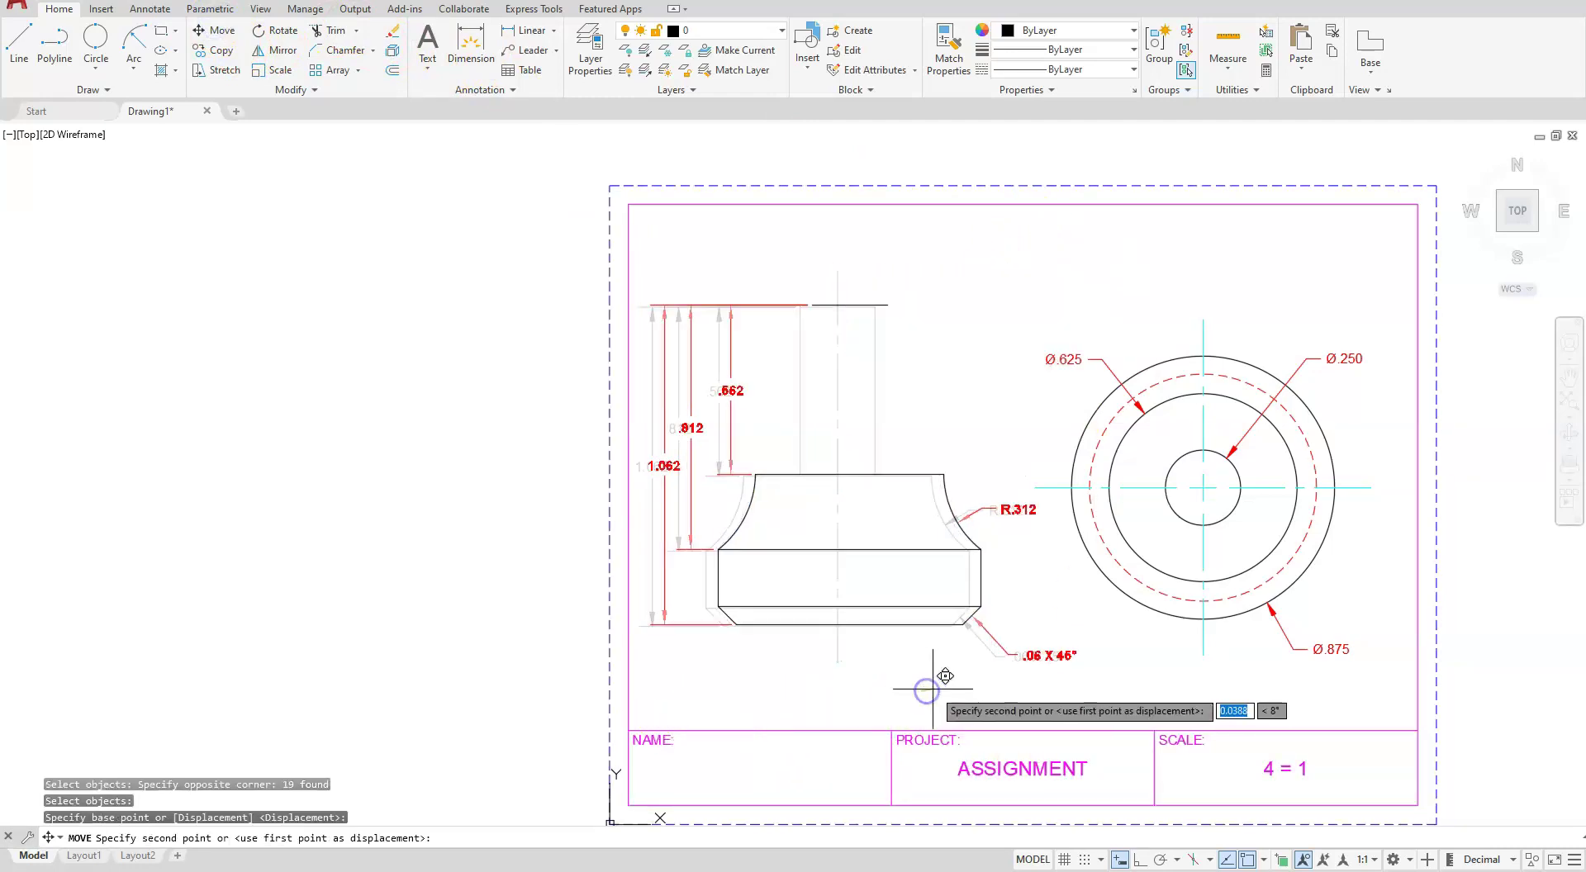
click(947, 692)
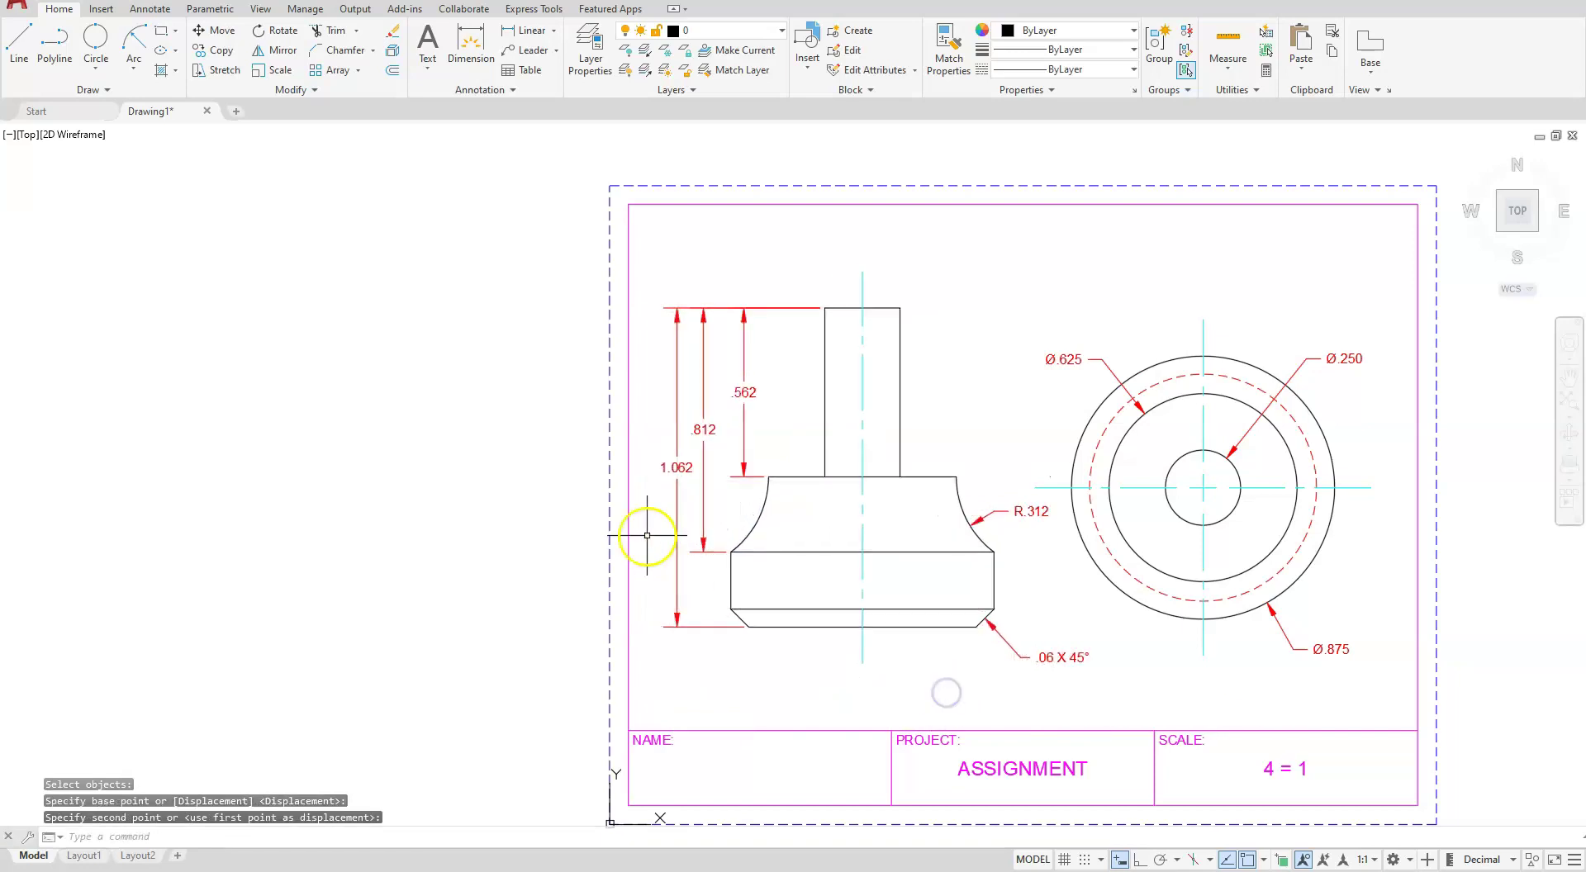
Stretch the 1.062 overall height dimension line outward, closer to the vertical border line.
scroll(628, 541, up, 2)
click(722, 687)
click(692, 650)
click(707, 683)
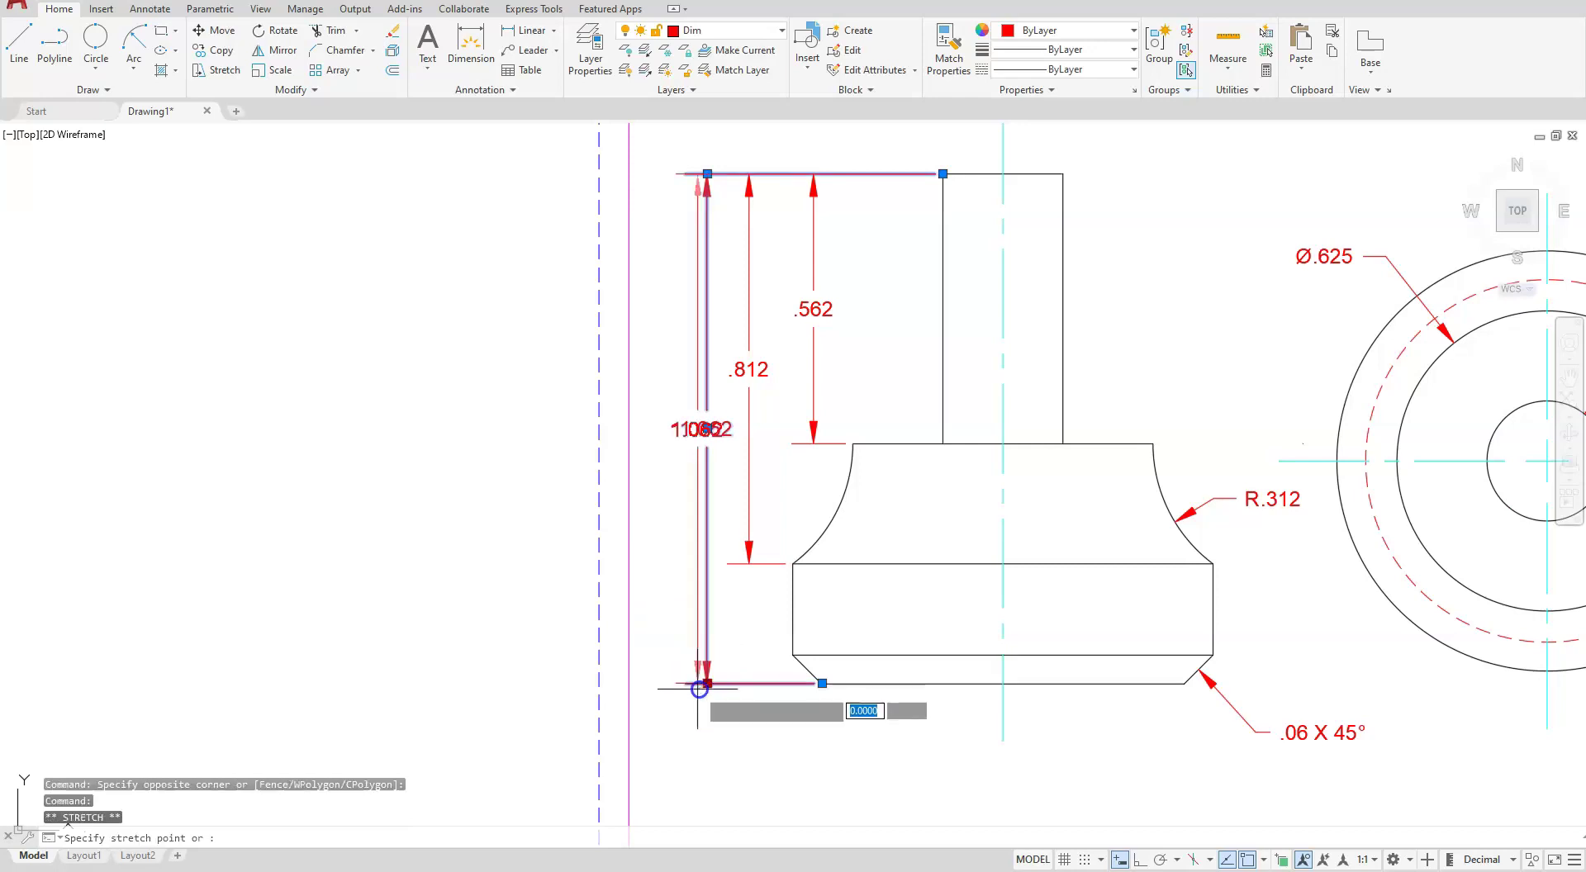
click(670, 694)
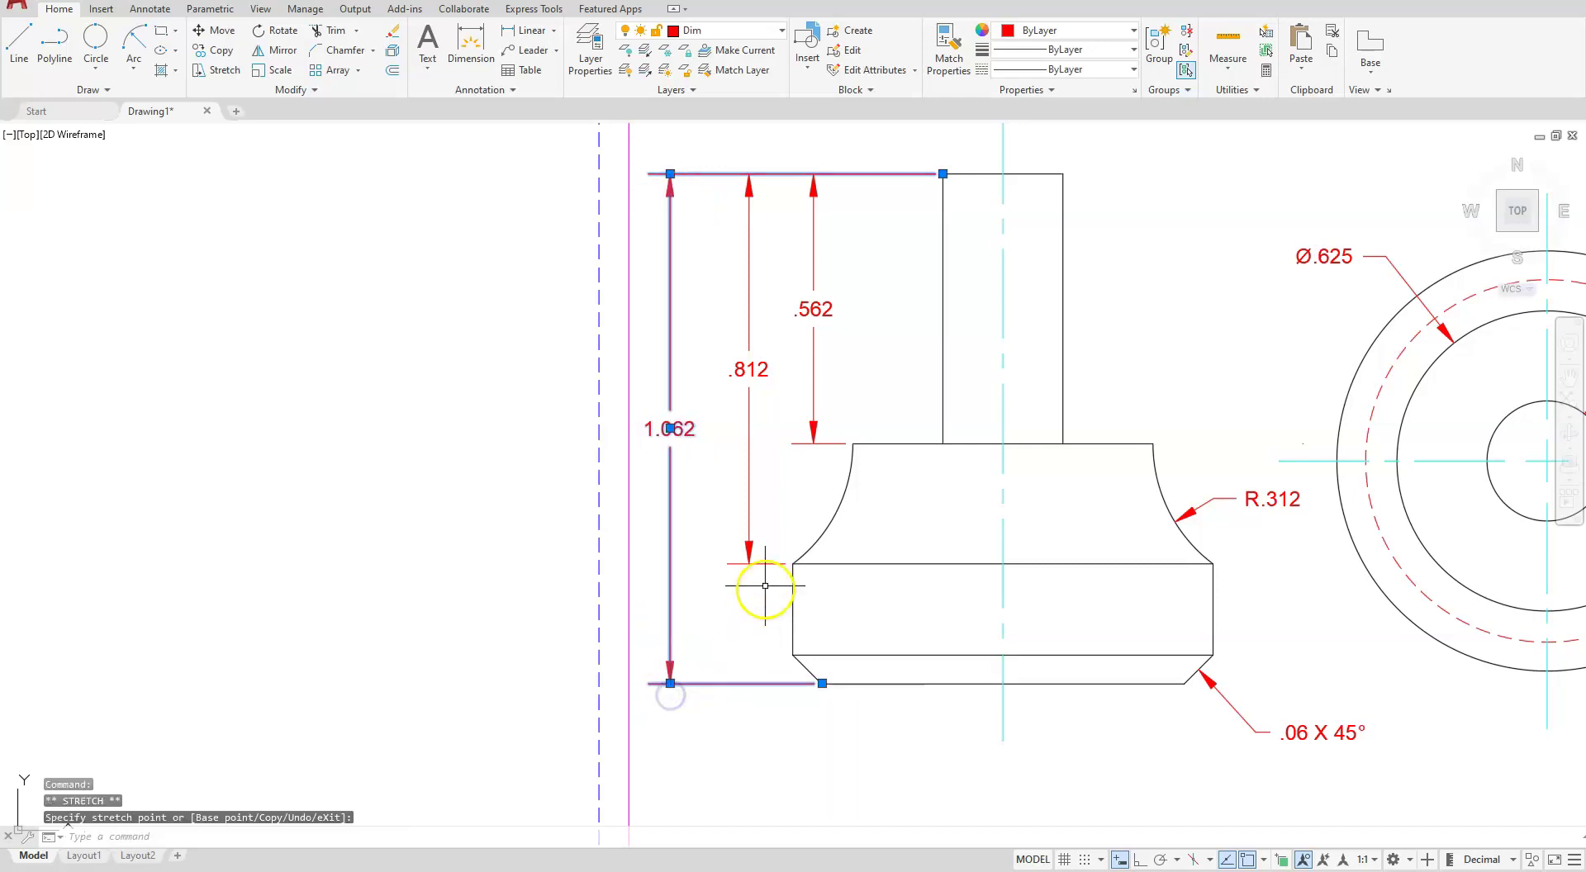
click(767, 578)
key(Escape)
key(Escape)
Stretch the .812 dimension line outward to even out its spacing between the 1.062 and .562 dimensions.
click(758, 568)
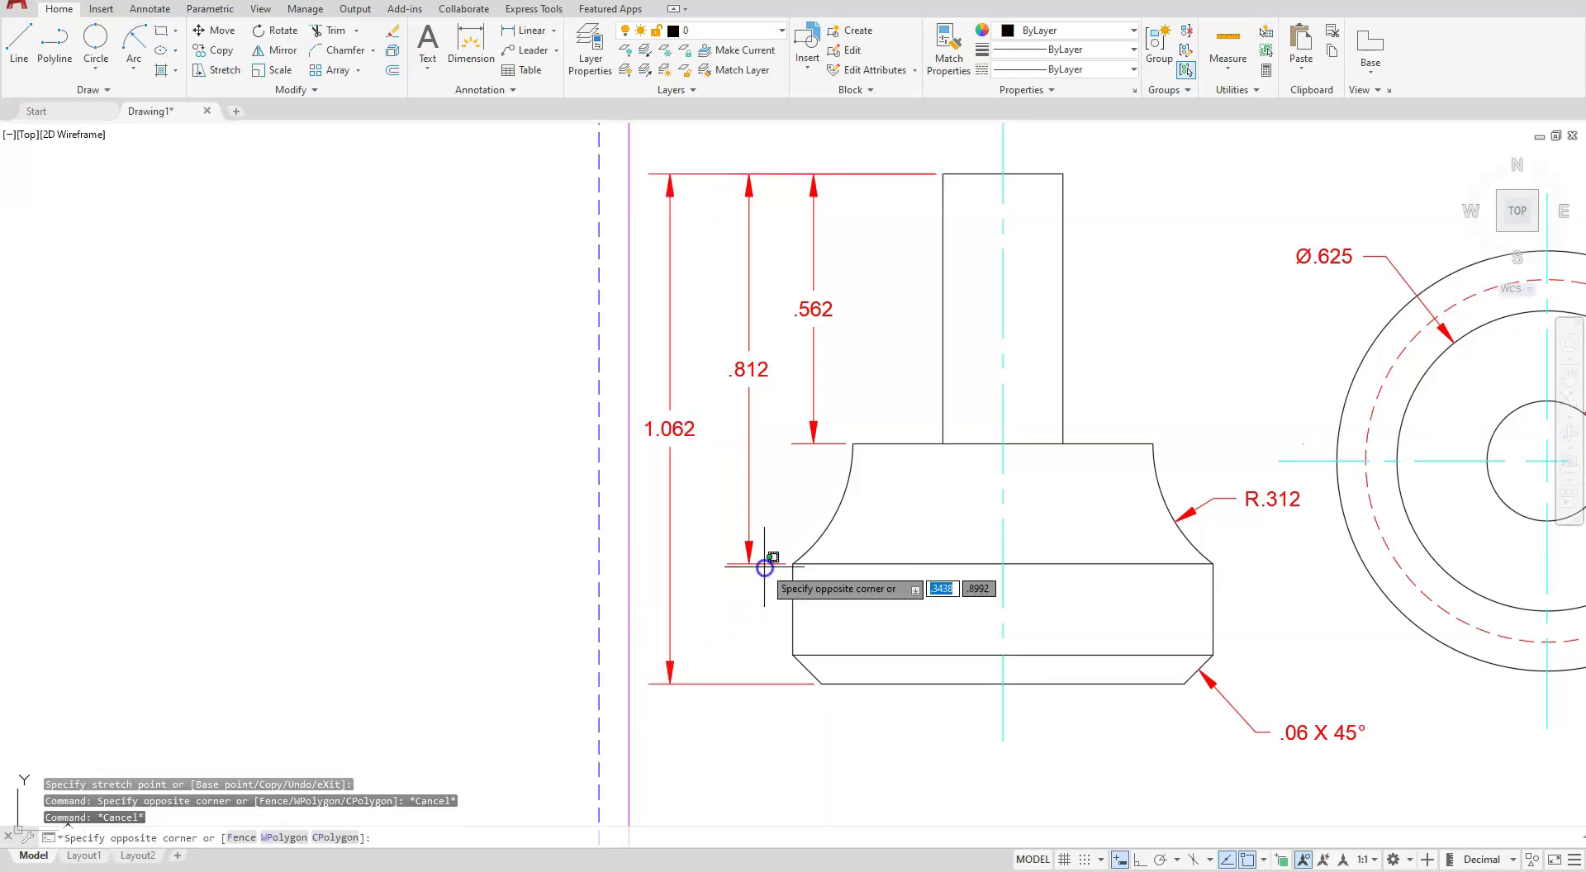
click(753, 554)
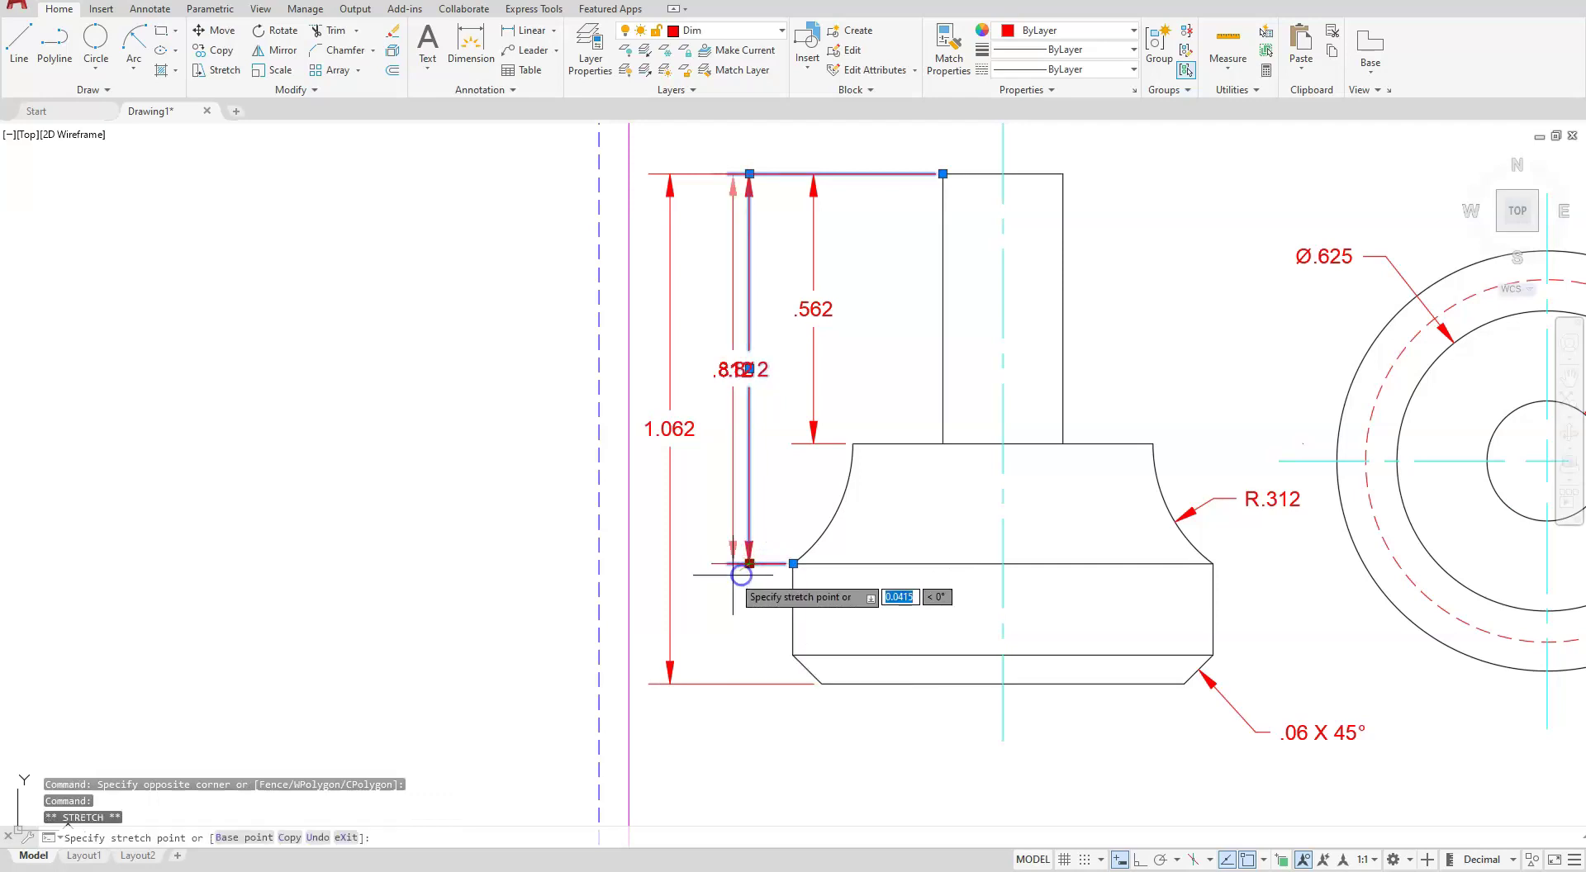
click(729, 575)
key(Escape)
key(Escape)
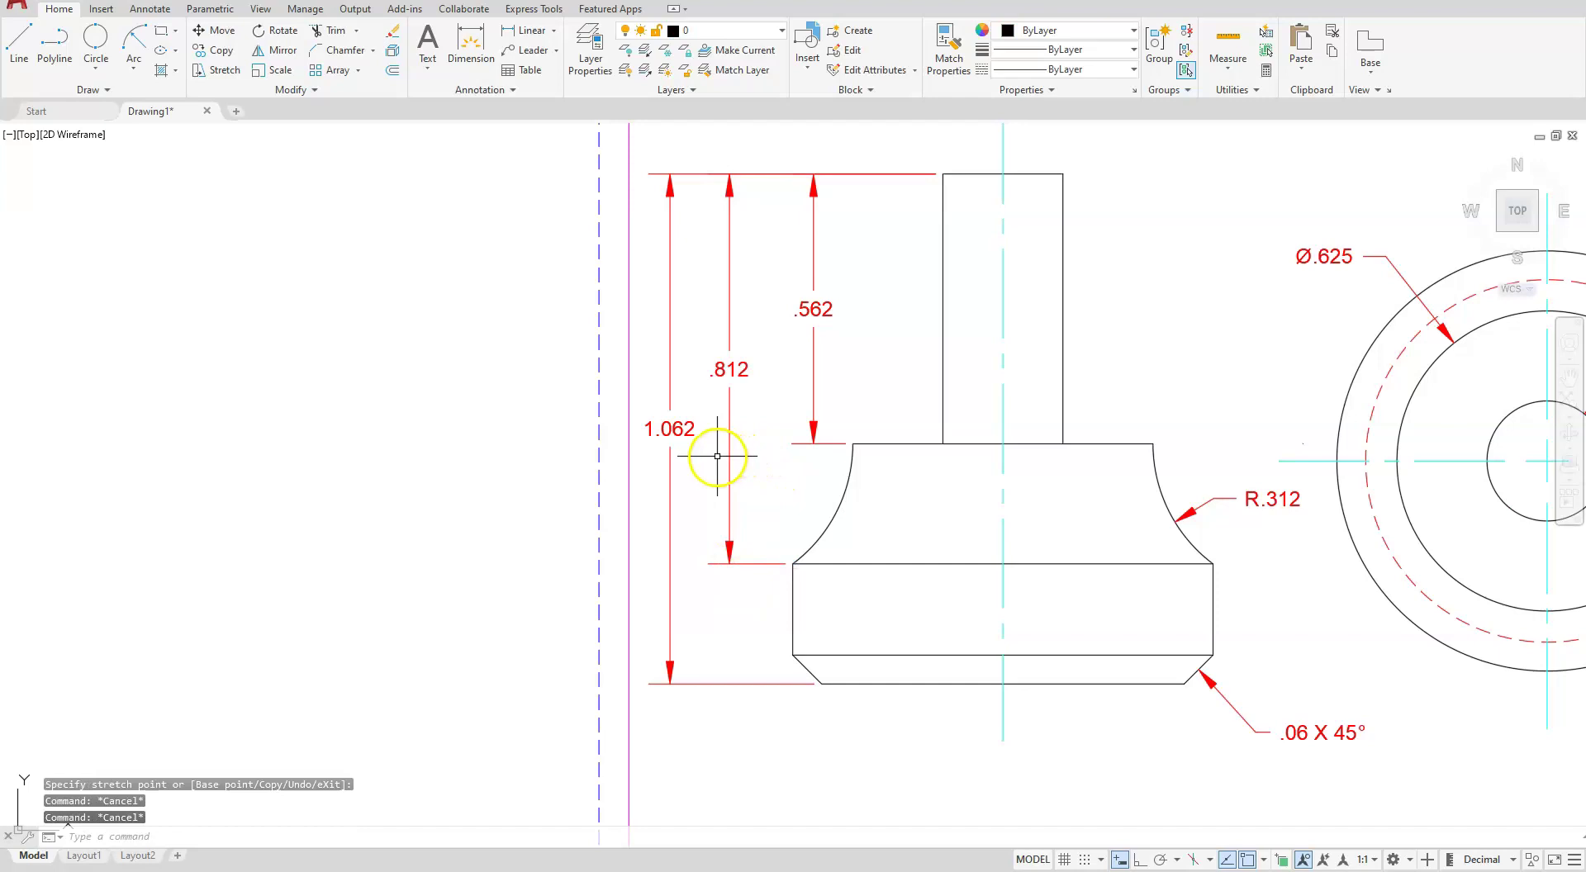
Set the tolerance display of the .812 dimension to Limits in its properties.
click(727, 366)
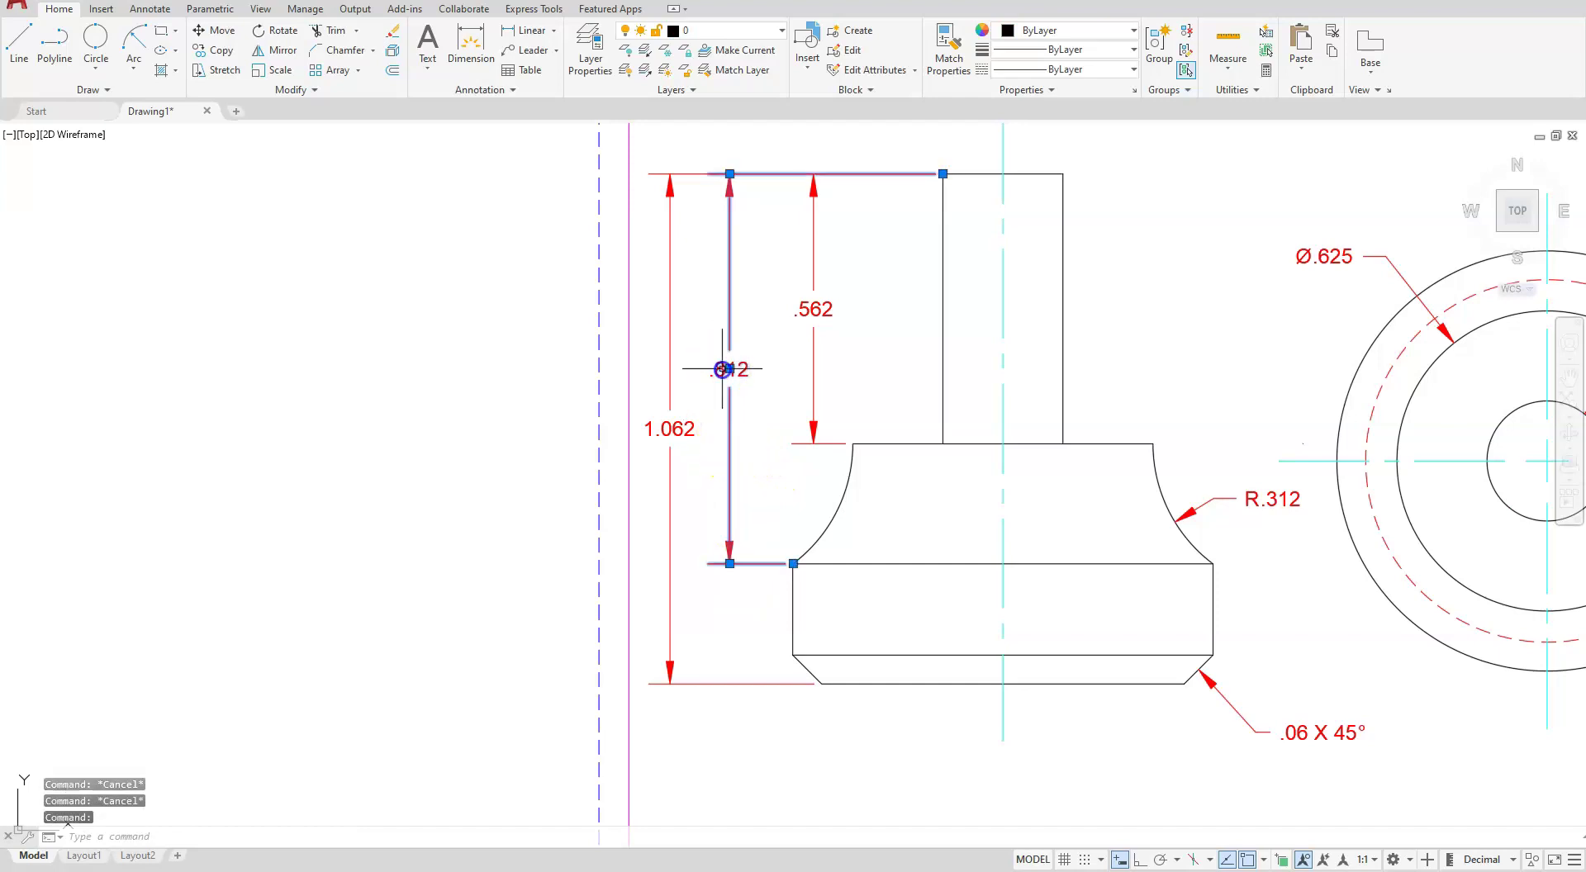
right_click(734, 548)
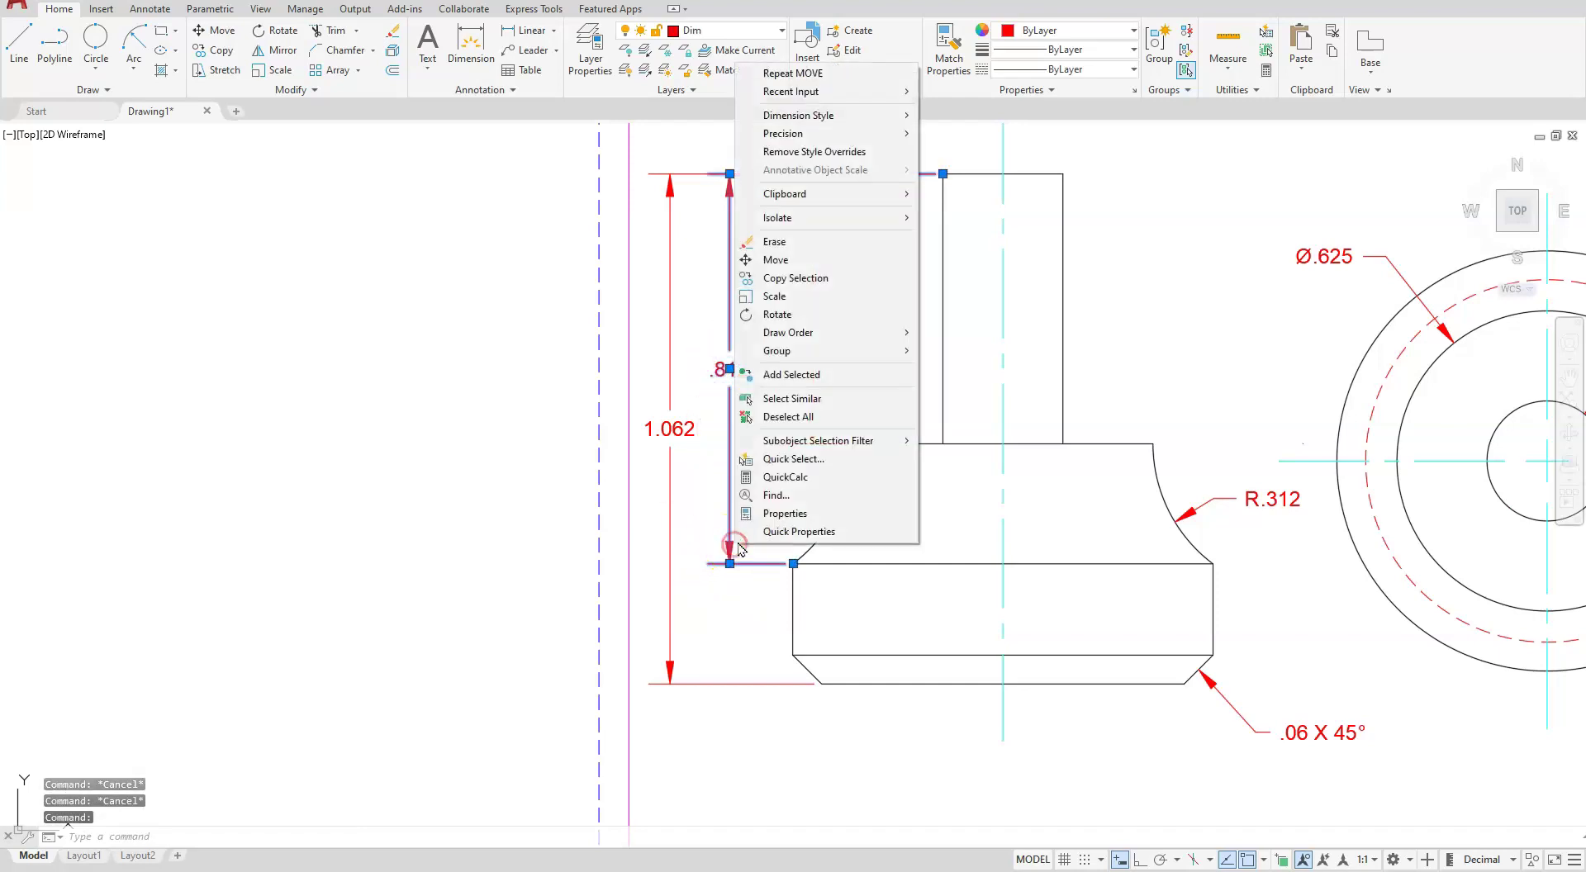
click(791, 517)
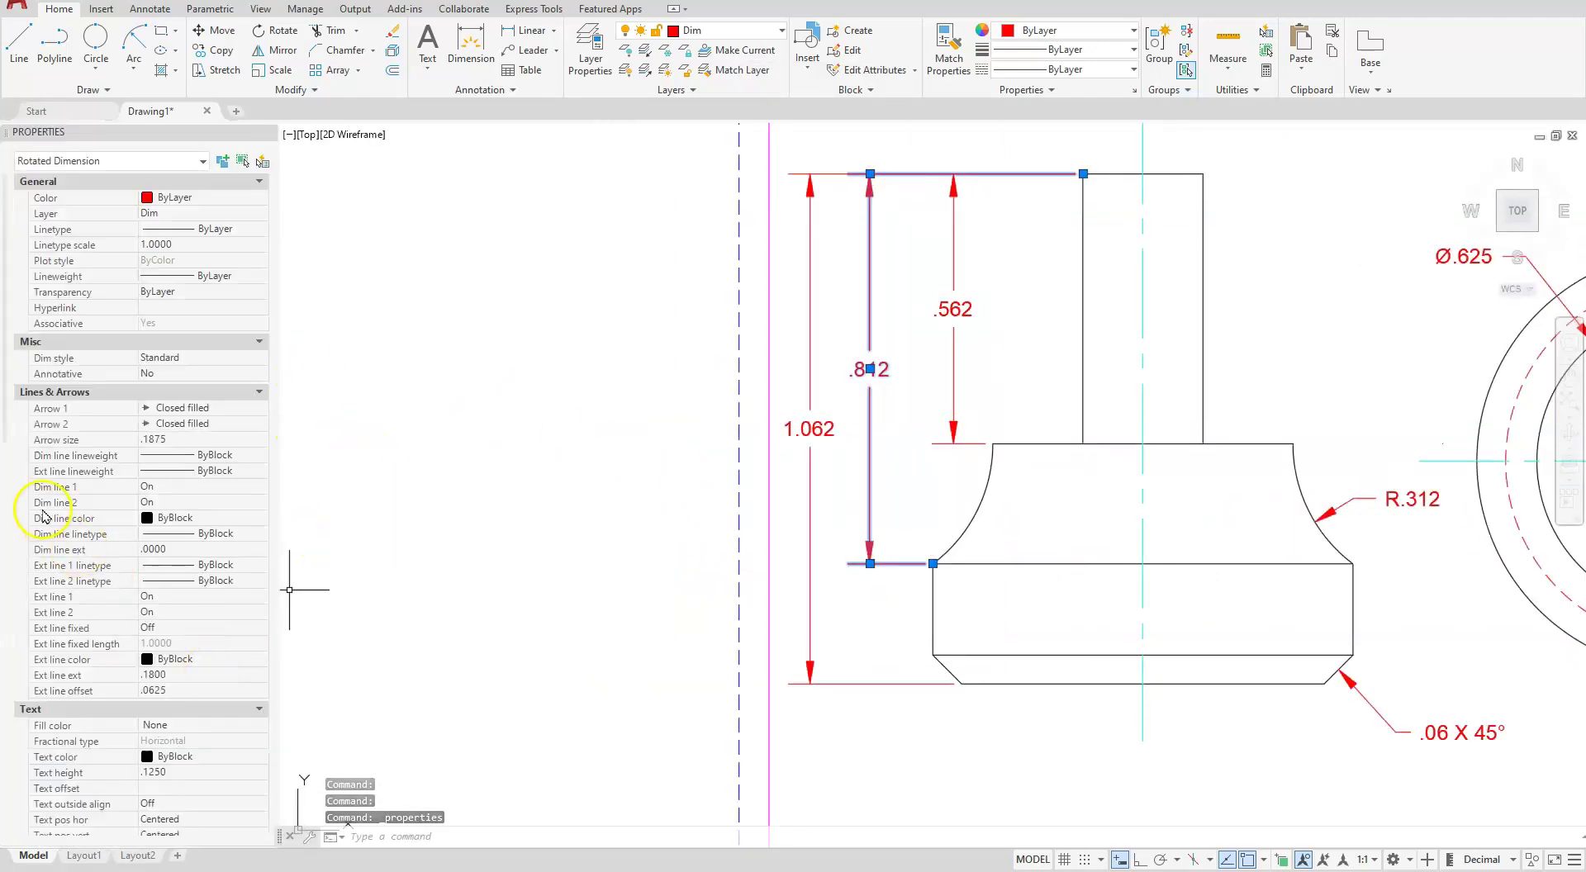
scroll(50, 516, down, 10)
scroll(53, 528, down, 3)
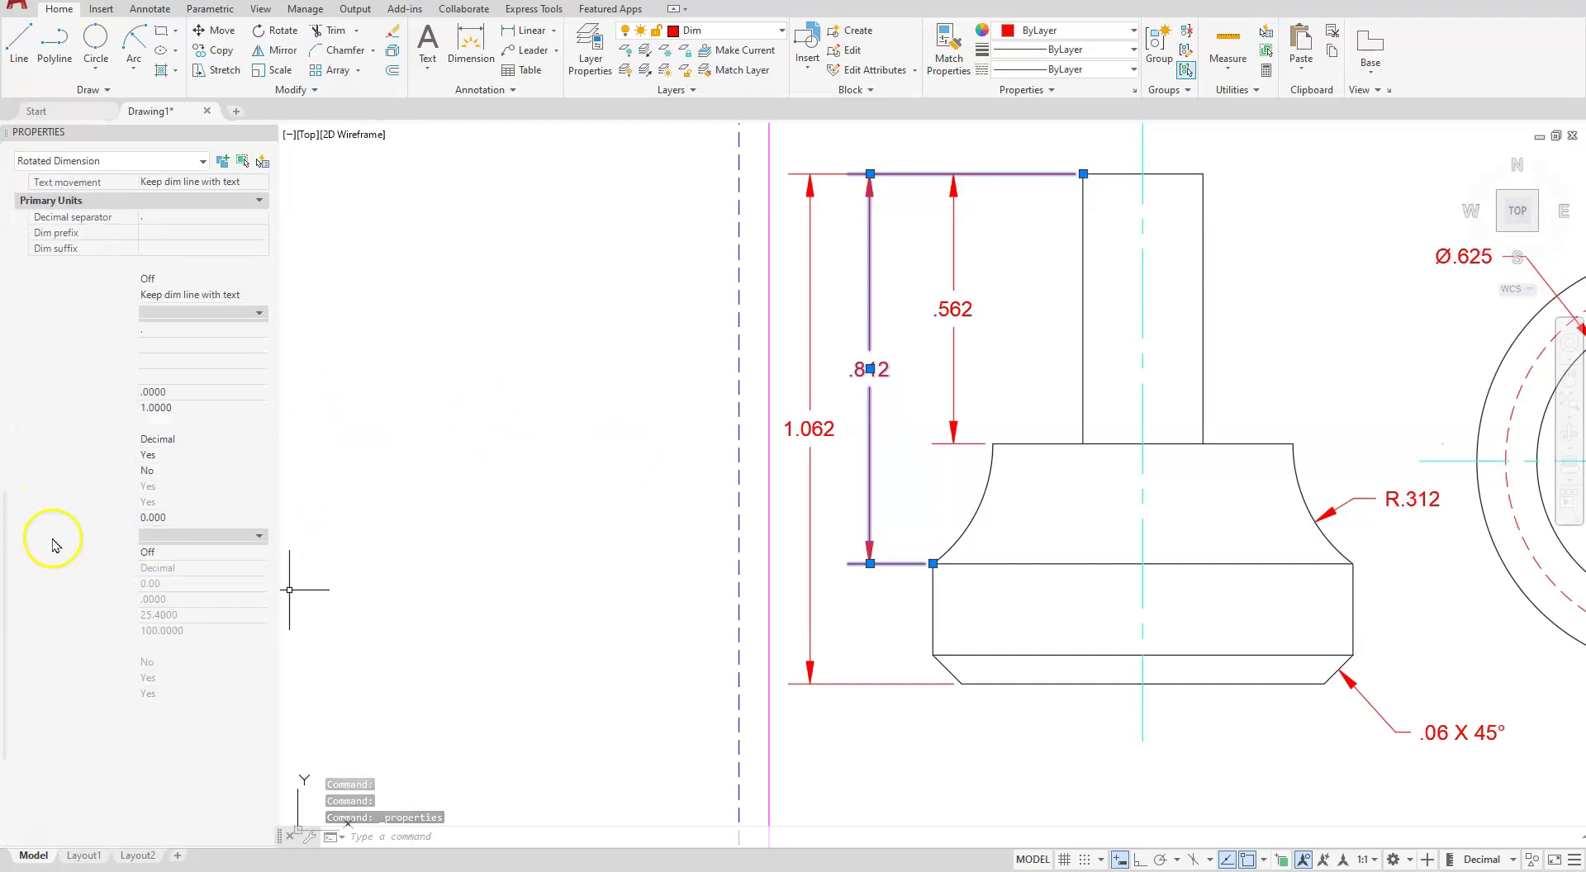
scroll(48, 565, down, 3)
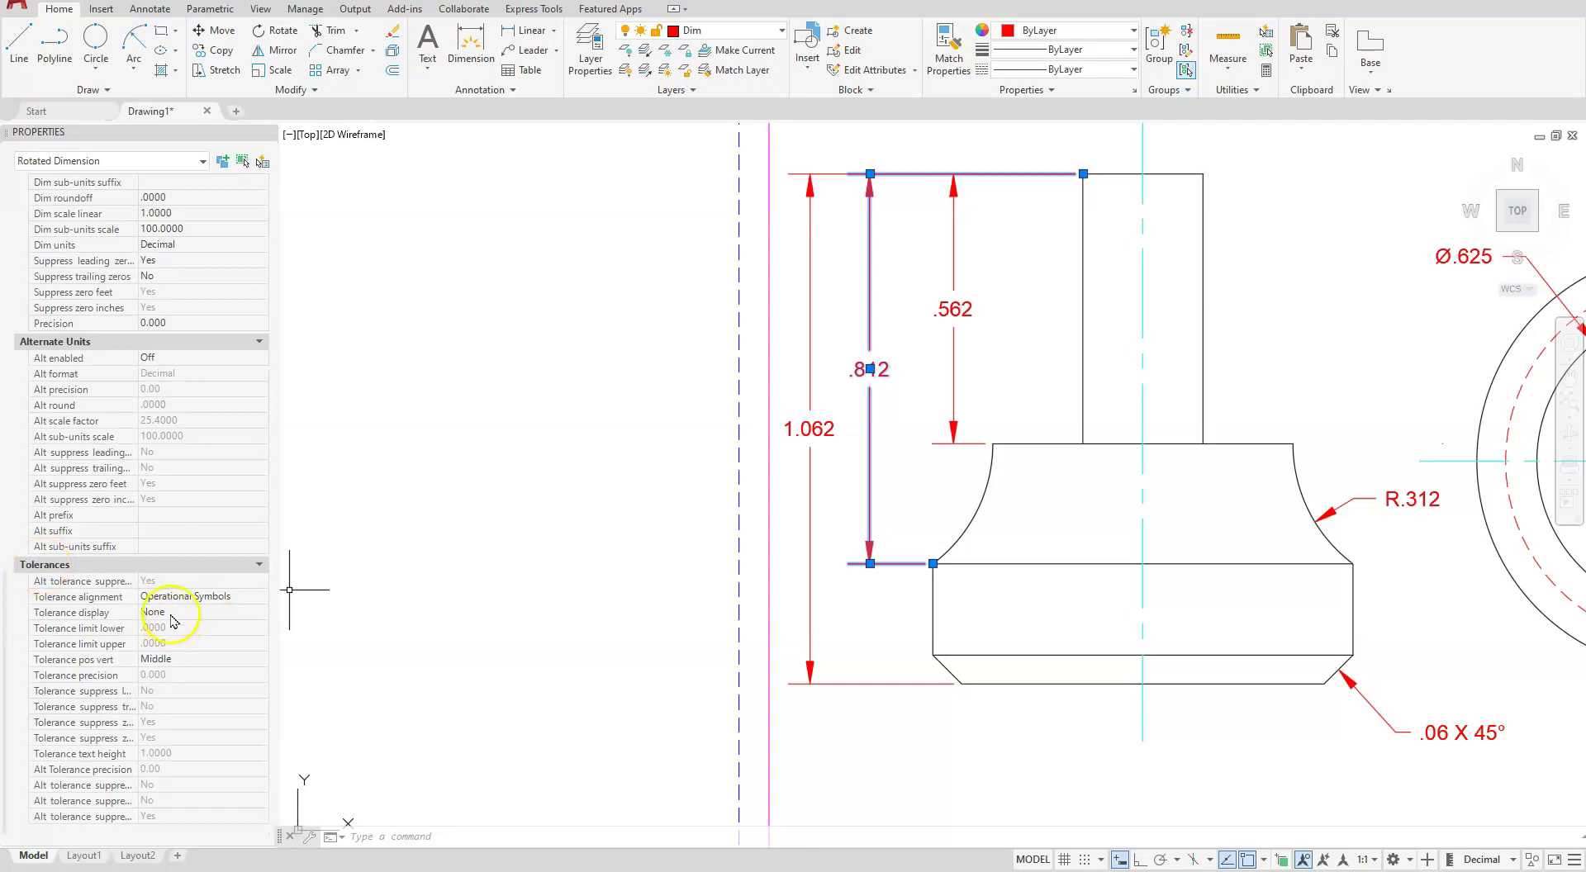
click(173, 614)
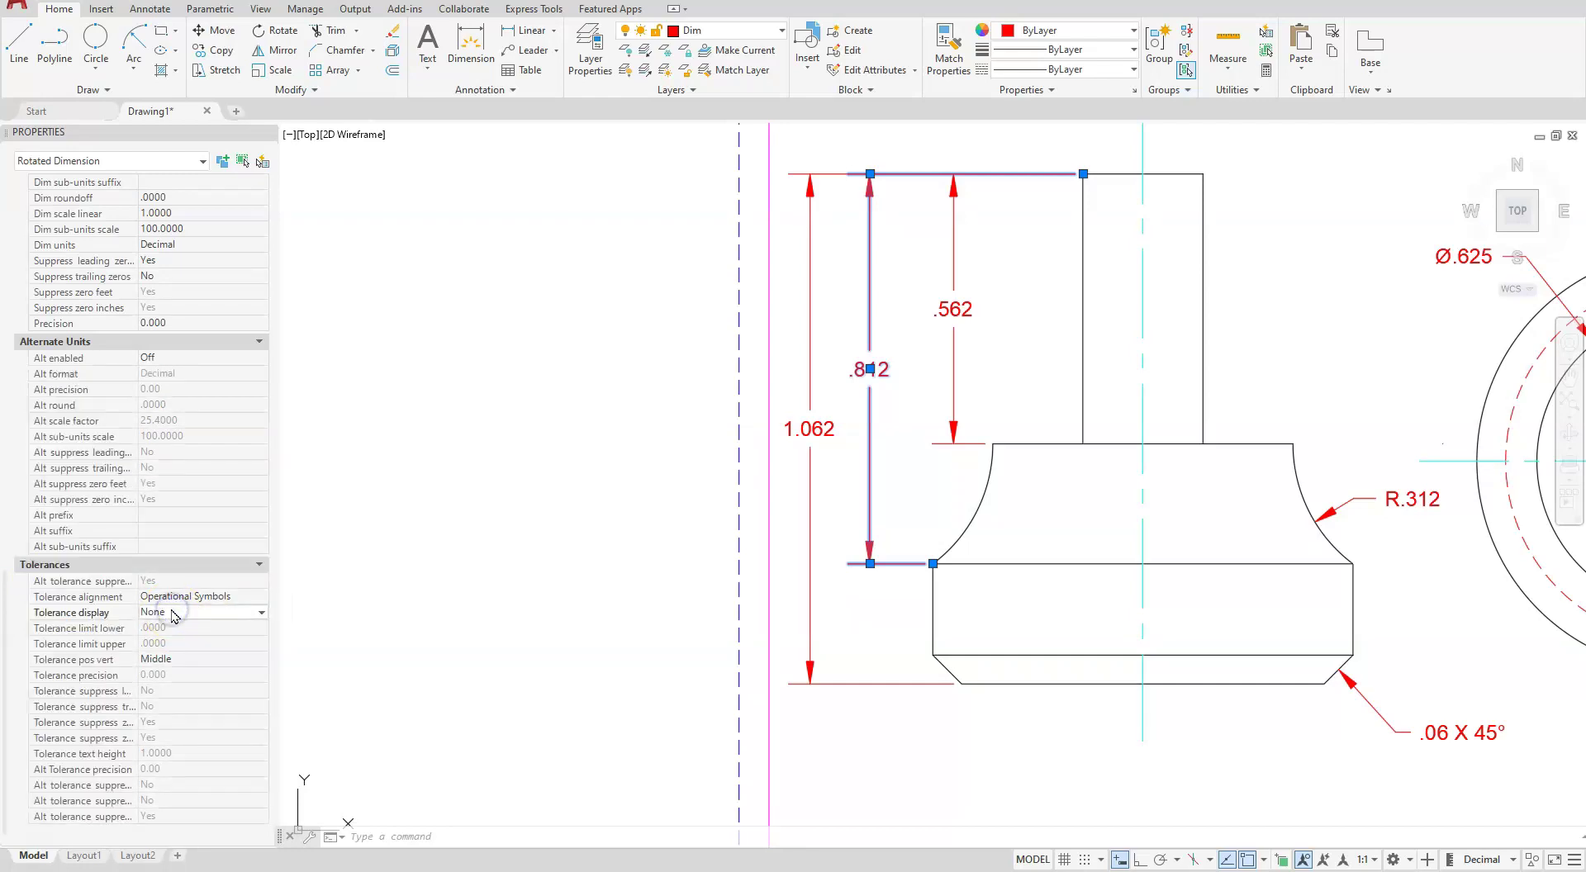
click(173, 615)
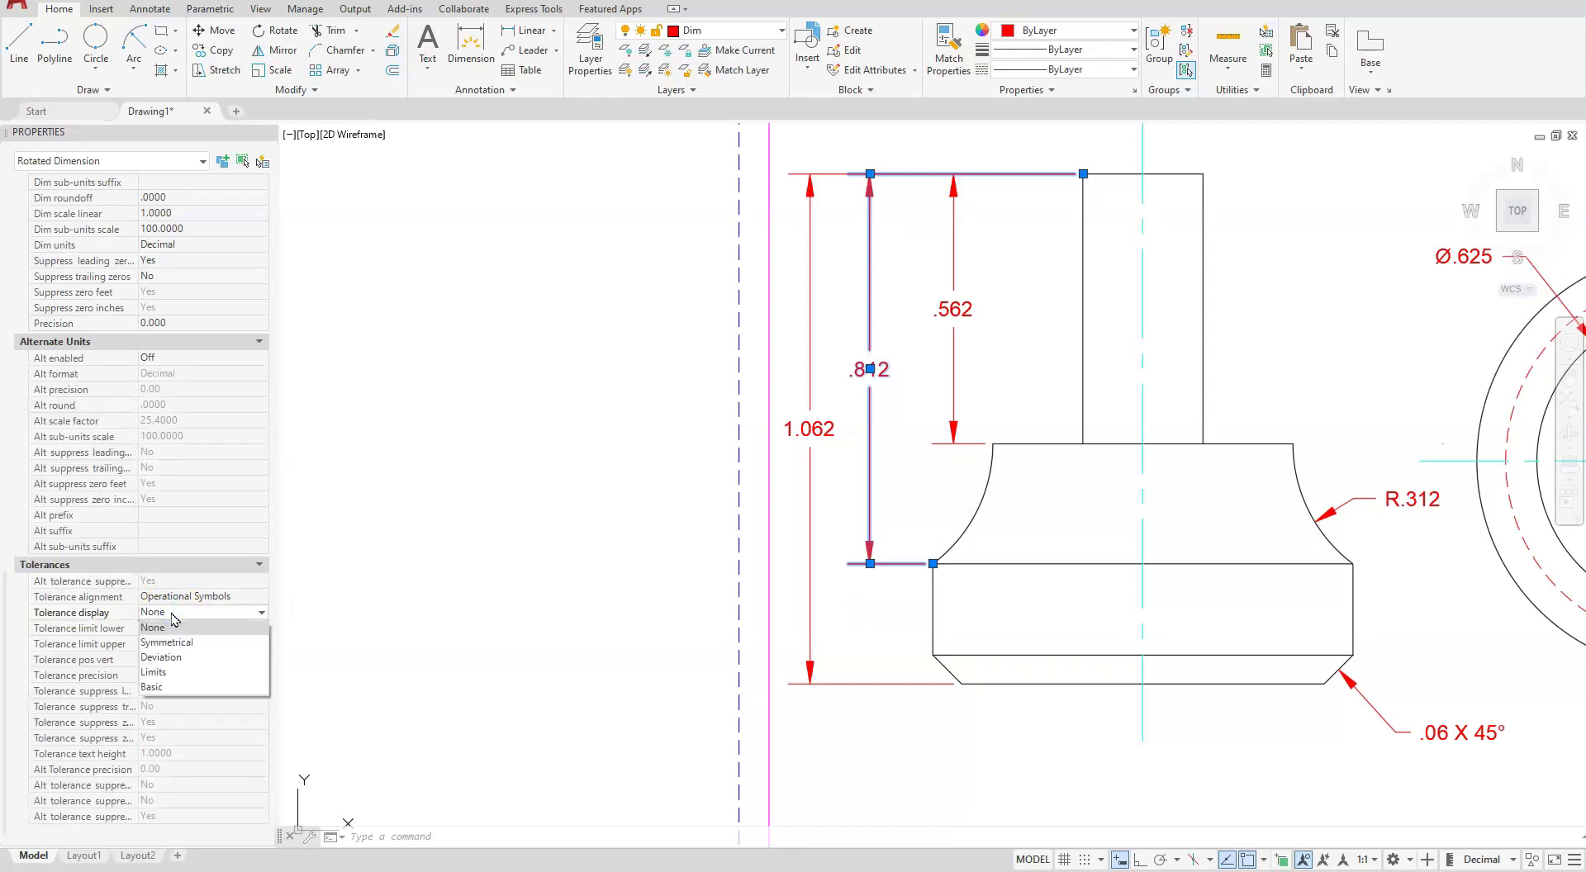
click(157, 673)
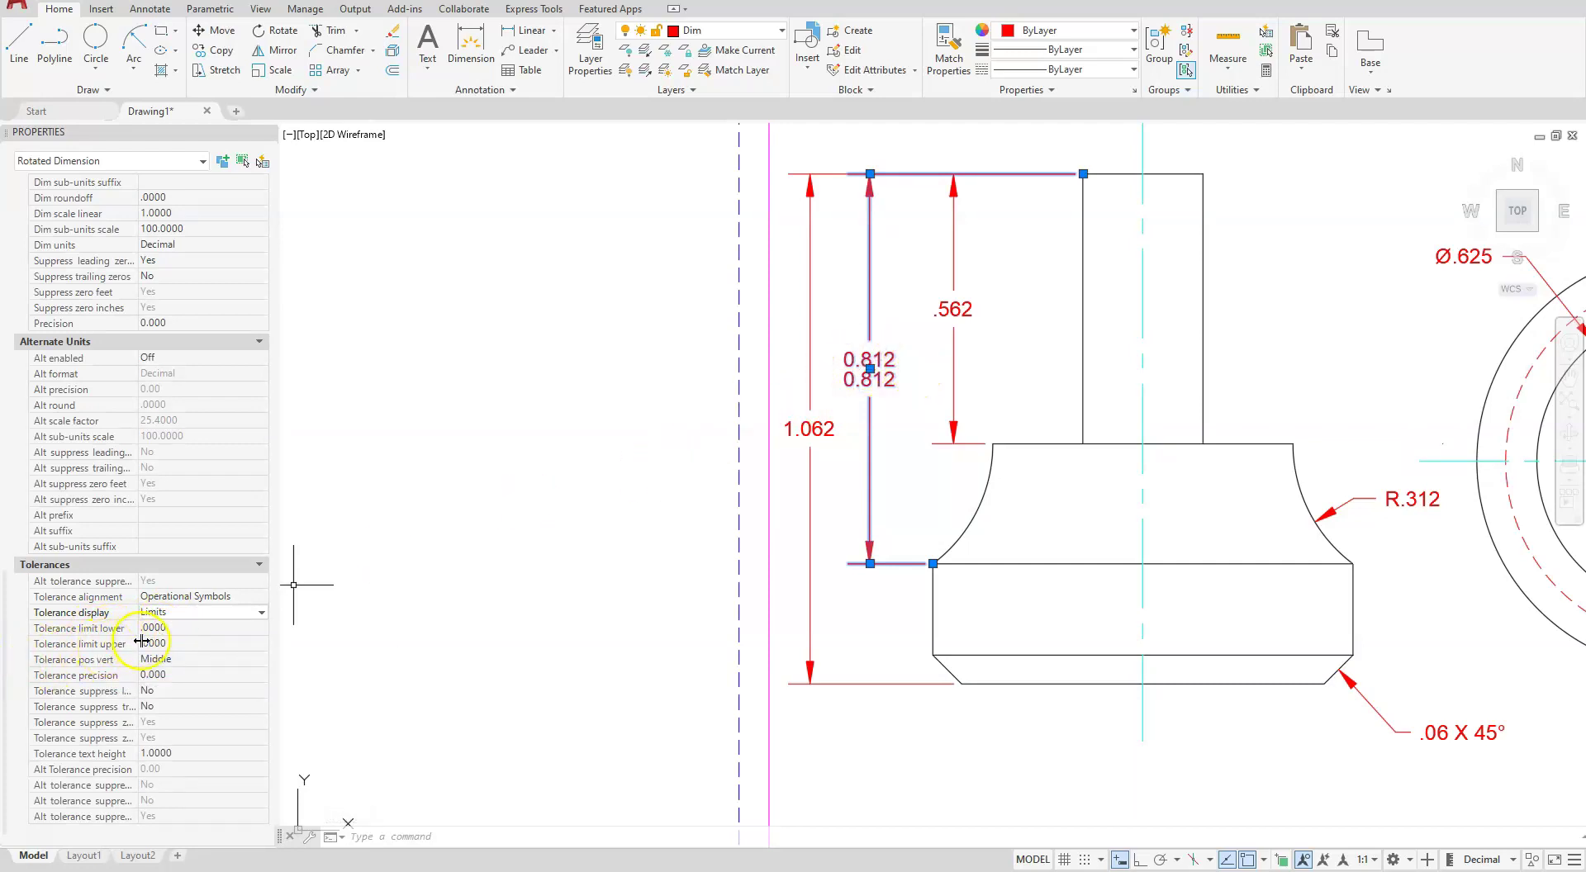
Try to set the .812 dimension's upper tolerance limit to -.04.
click(170, 645)
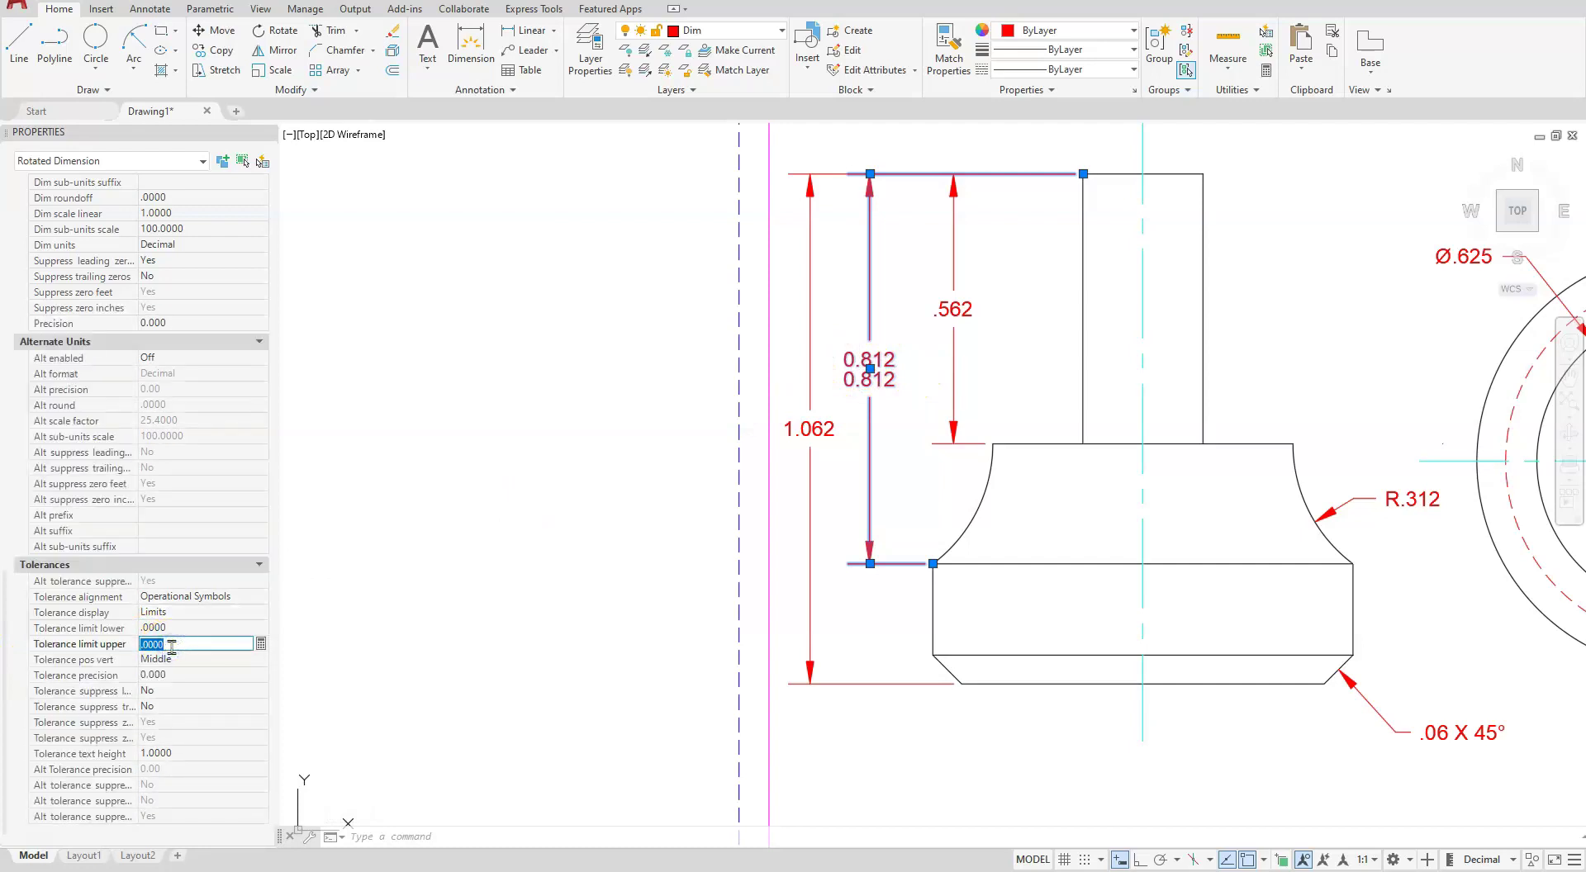
click(279, 476)
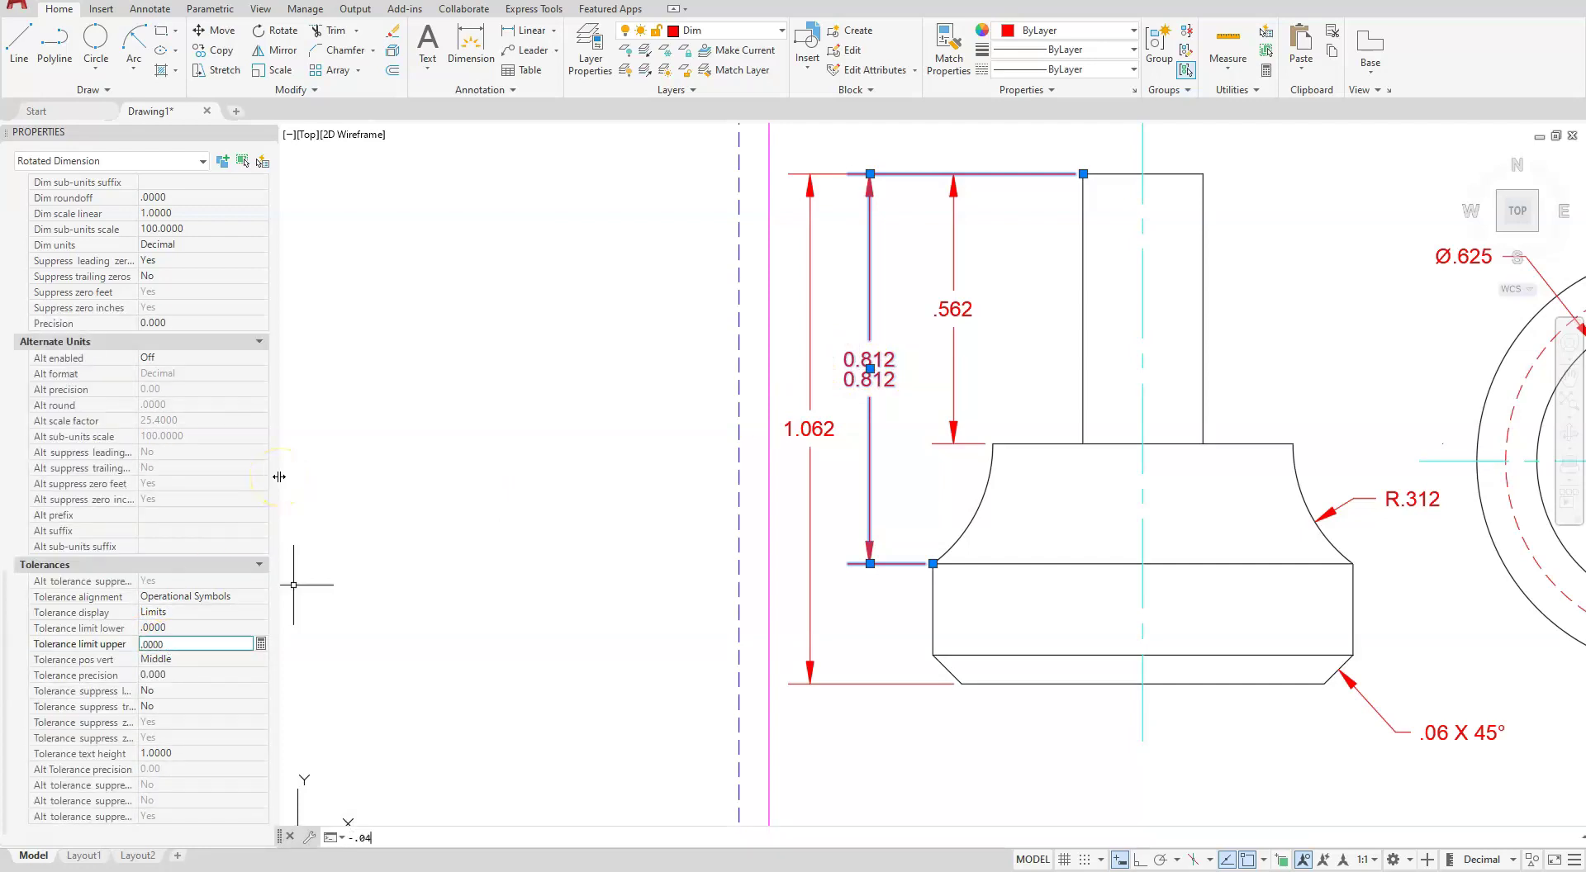
text(-.04)
key(Return)
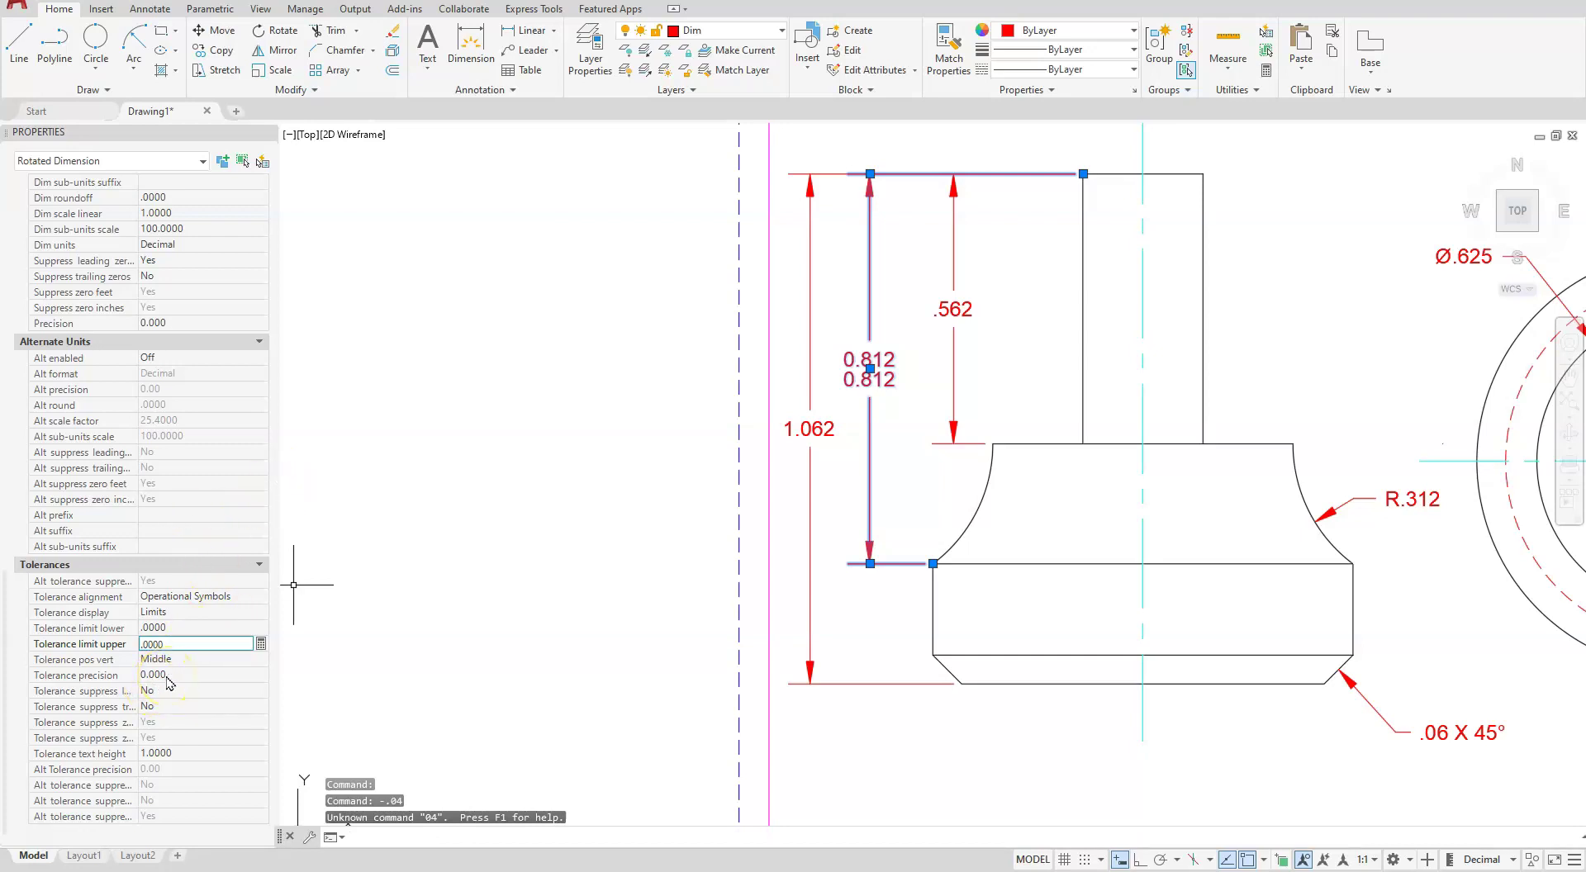
Set the upper tolerance limit of the selected .812 dimension to -.0400.
double_click(168, 644)
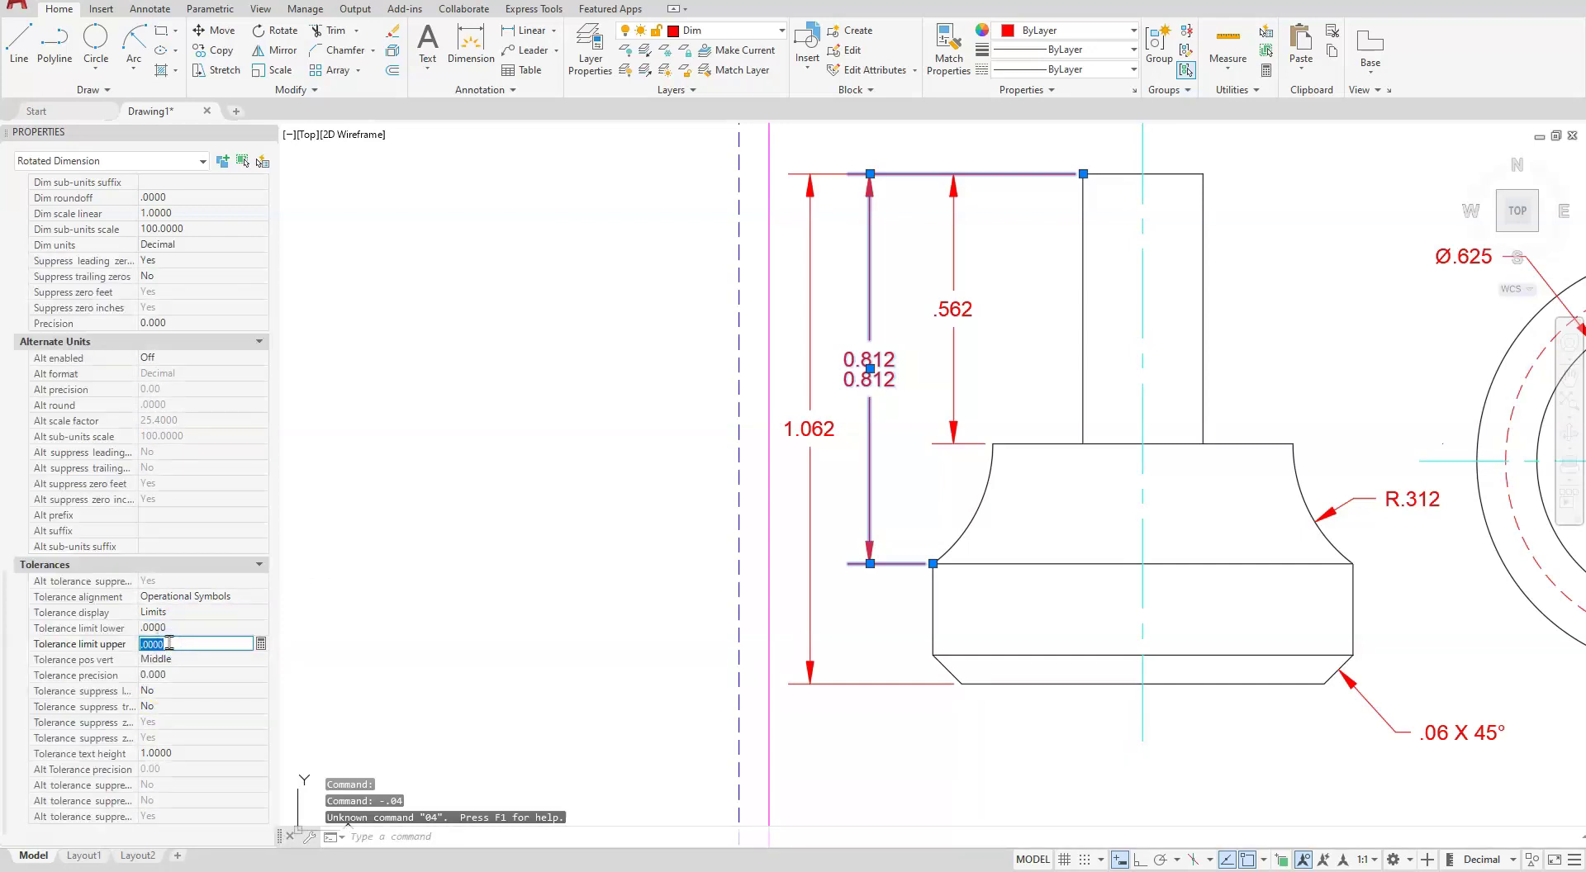
text(-)
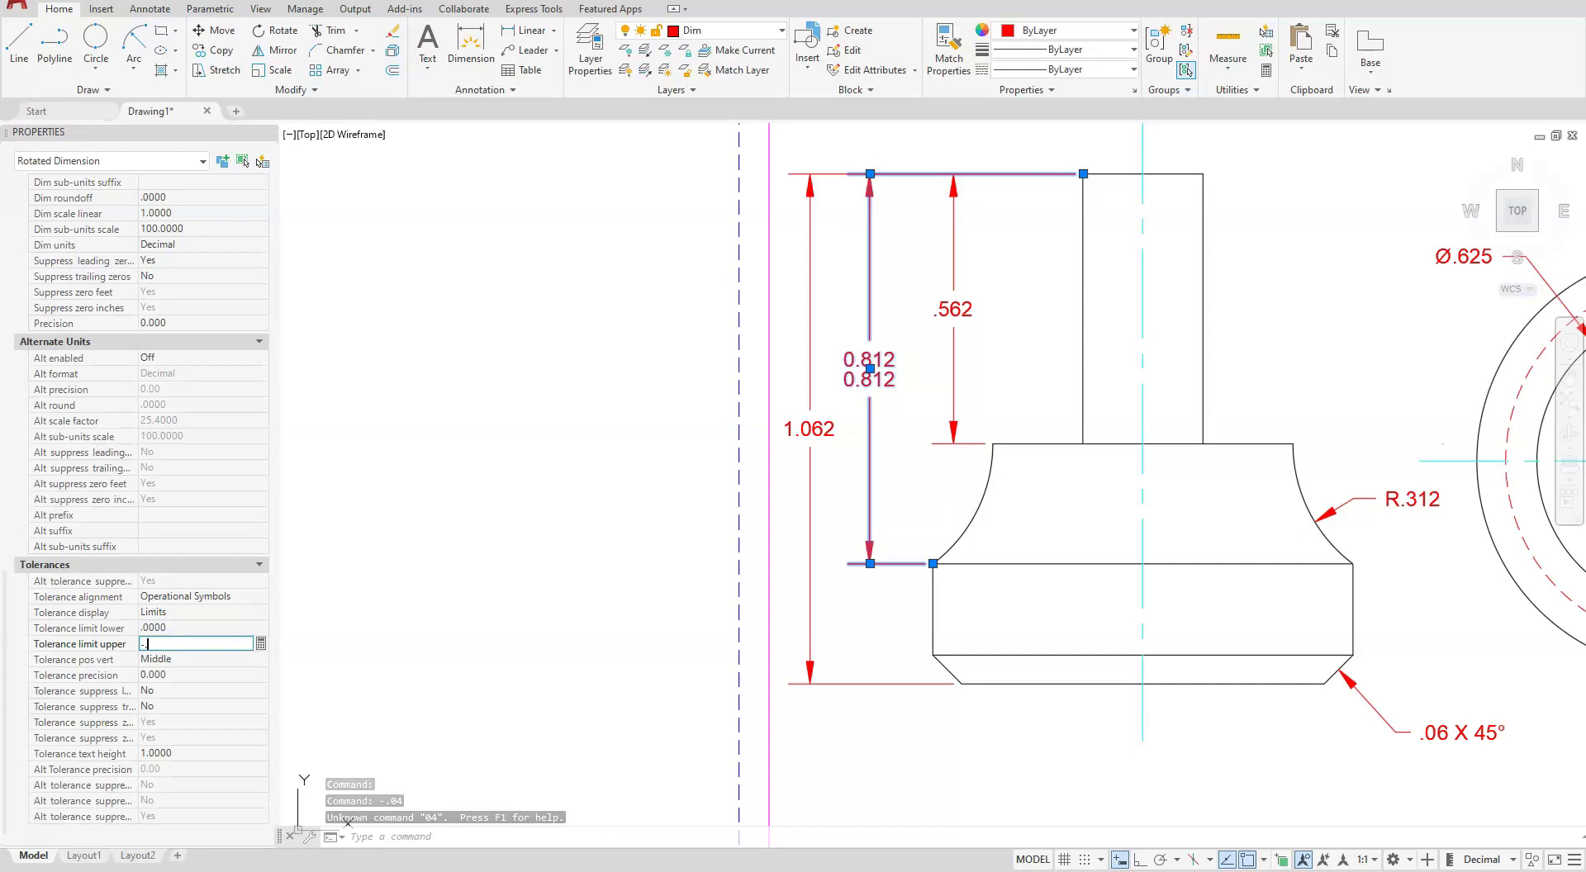
text(.0400)
key(Return)
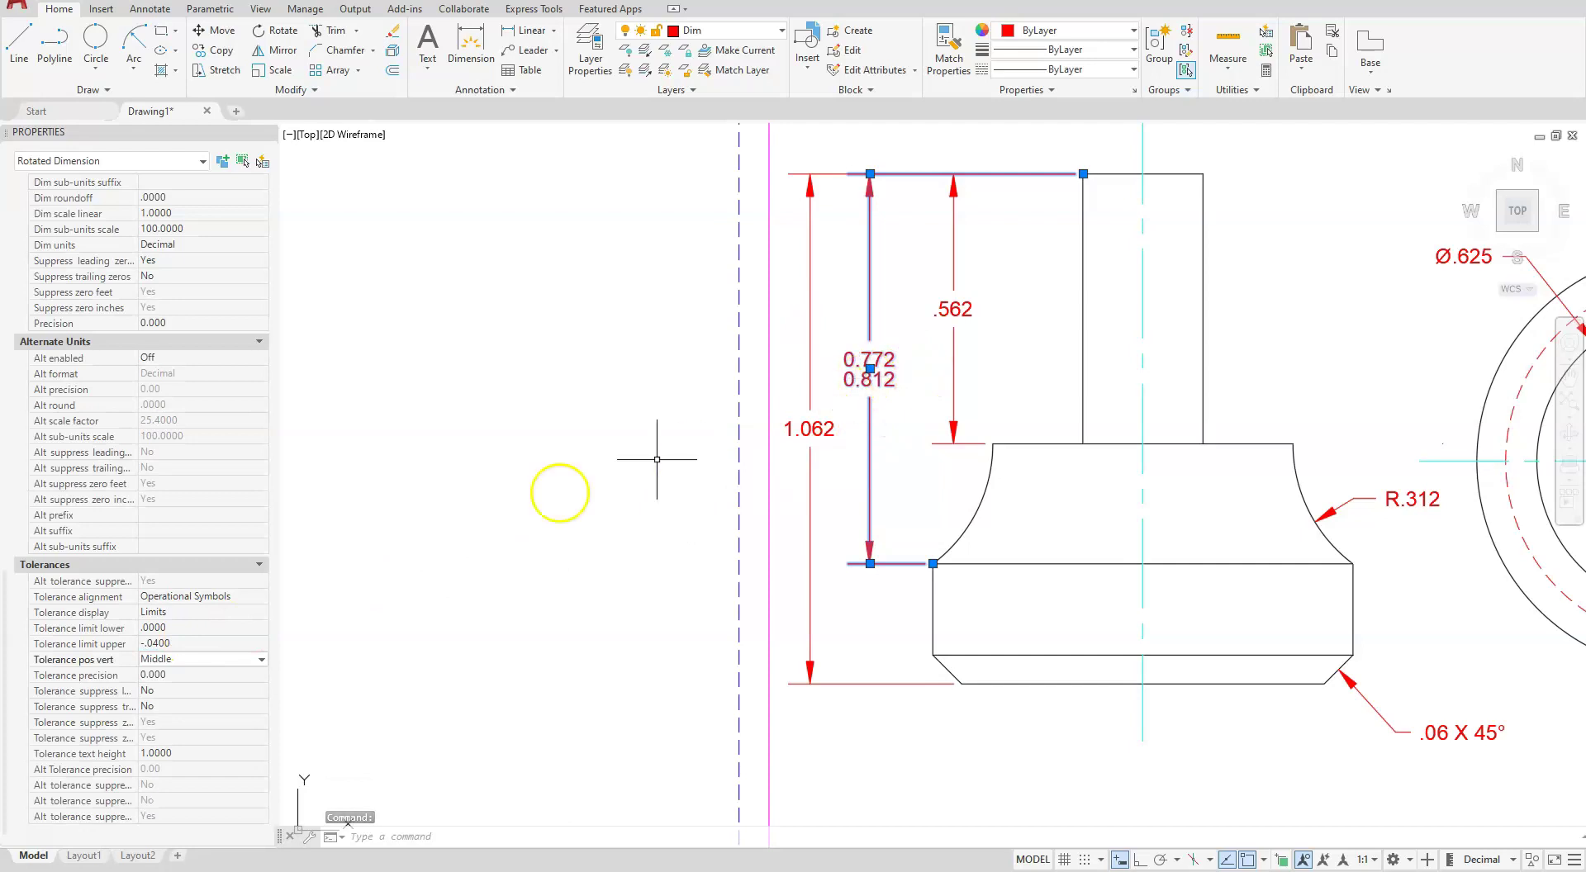
click(198, 643)
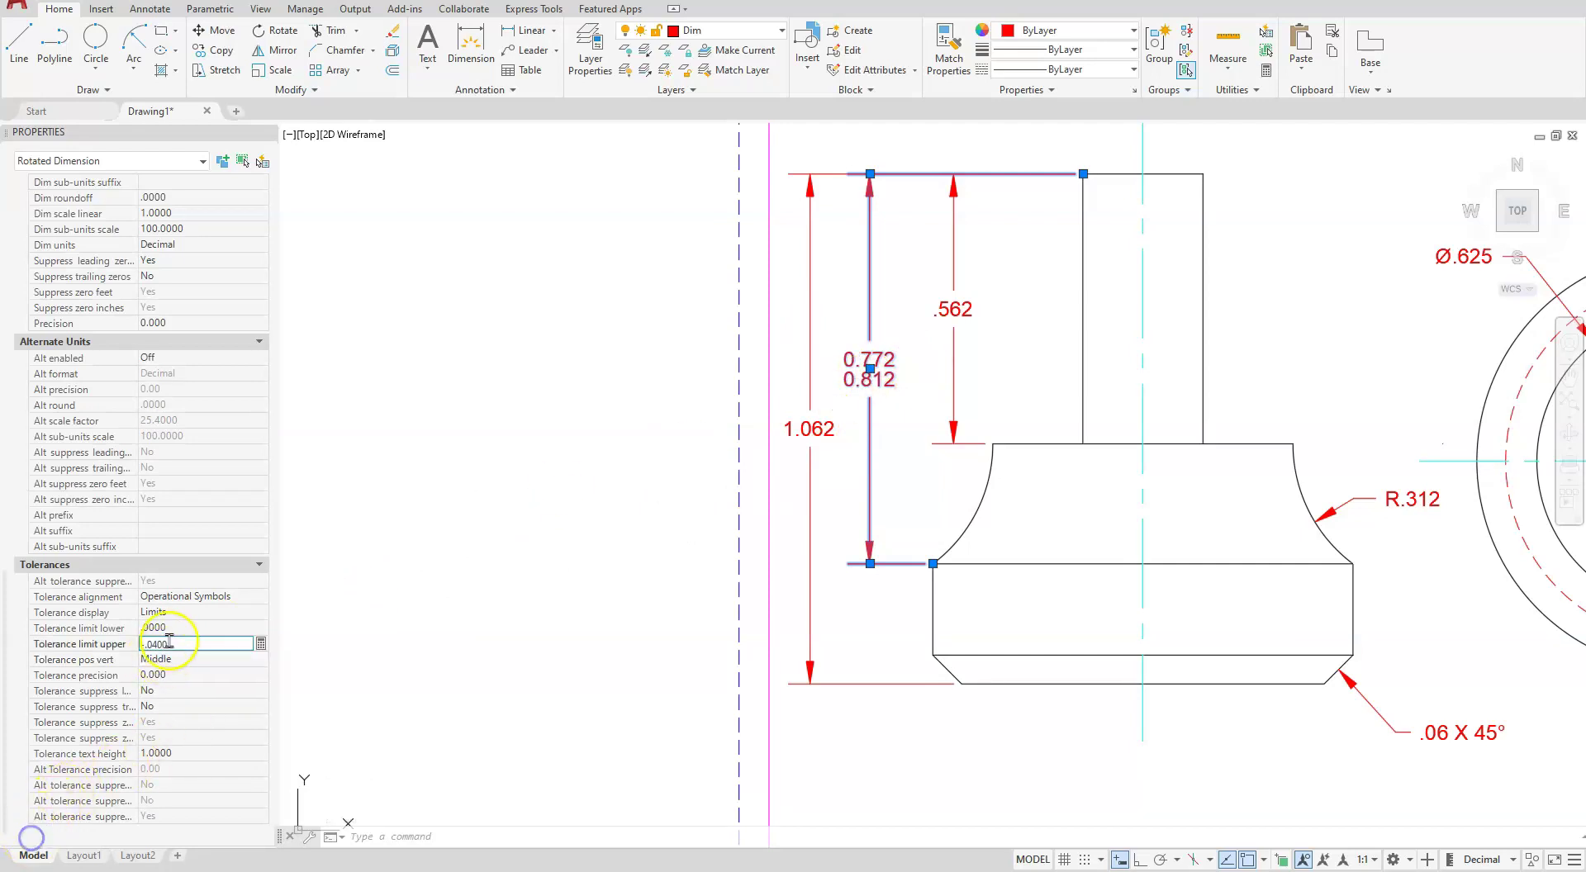
Set the .812 dimension's lower tolerance limit to .0040, correcting a first entry of -.0040.
click(174, 633)
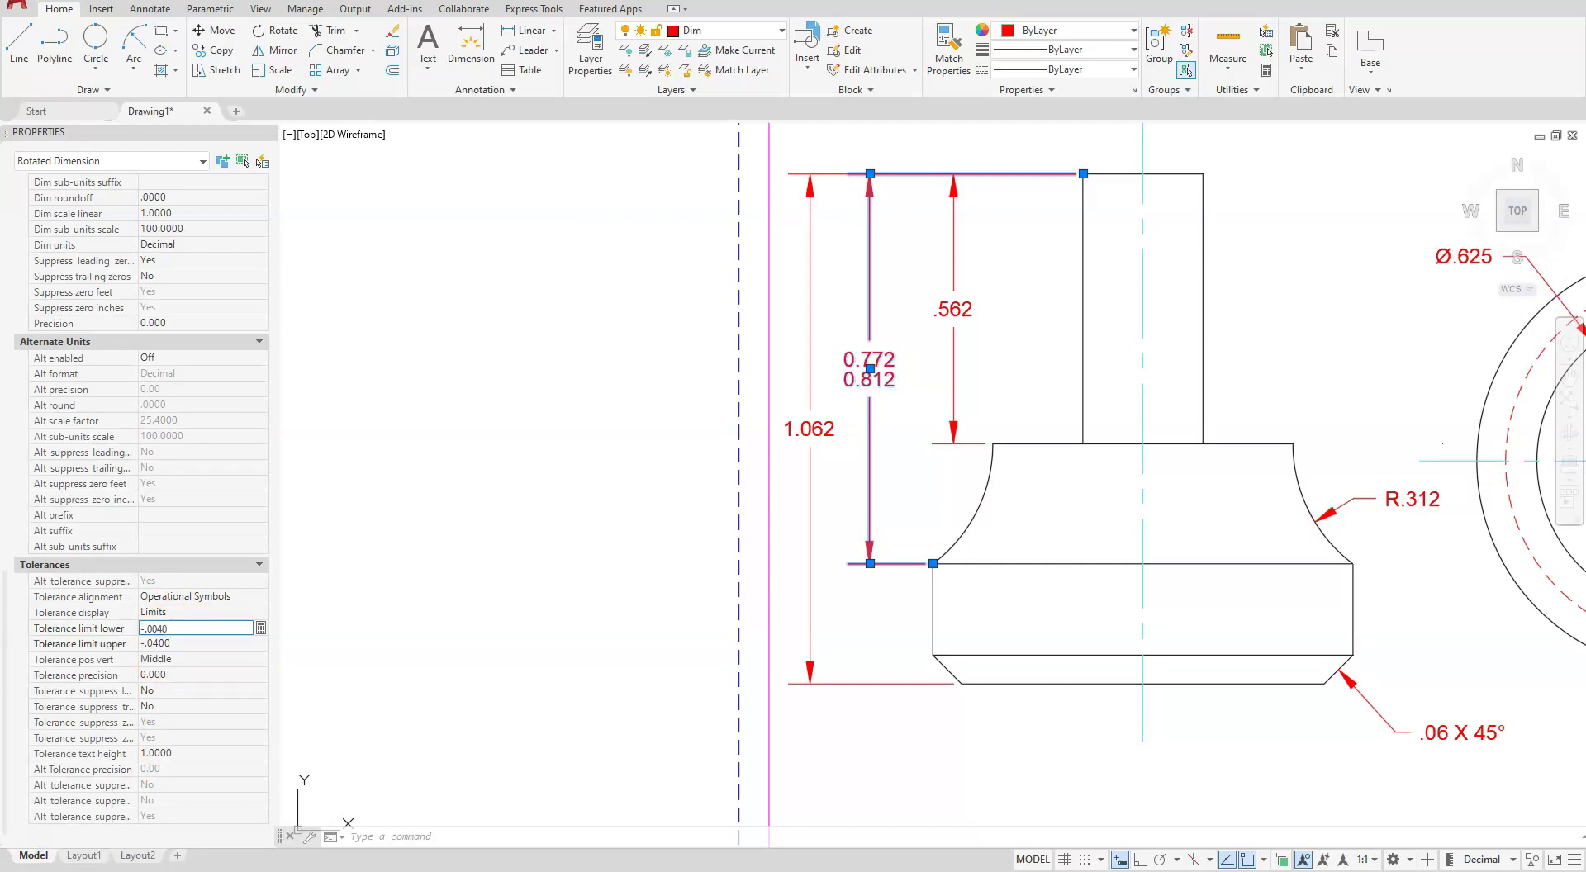
key(Tab)
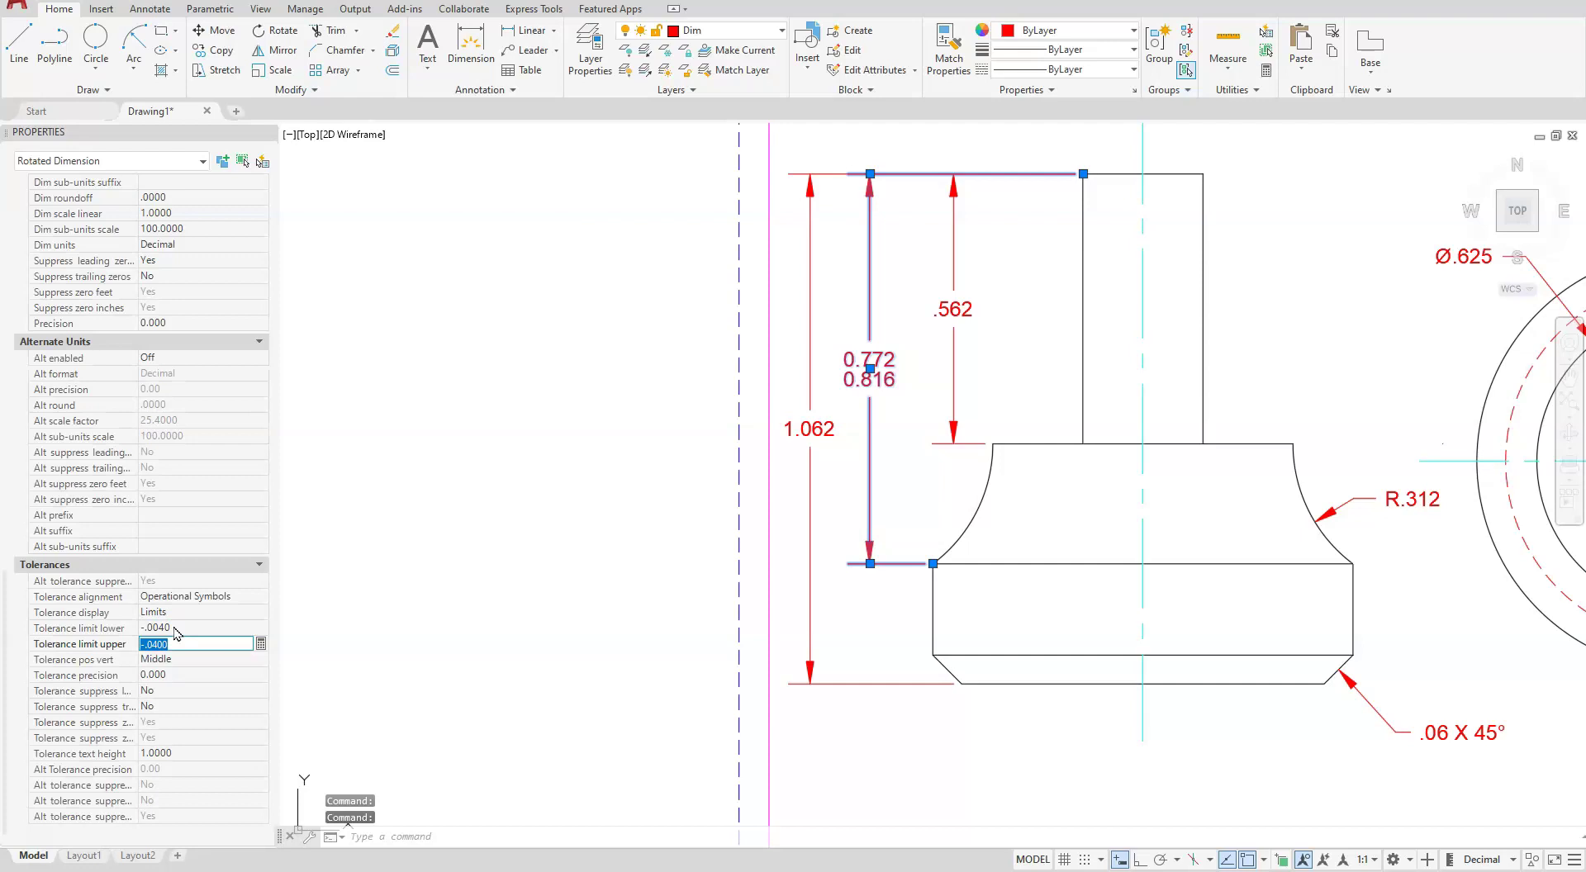
click(164, 630)
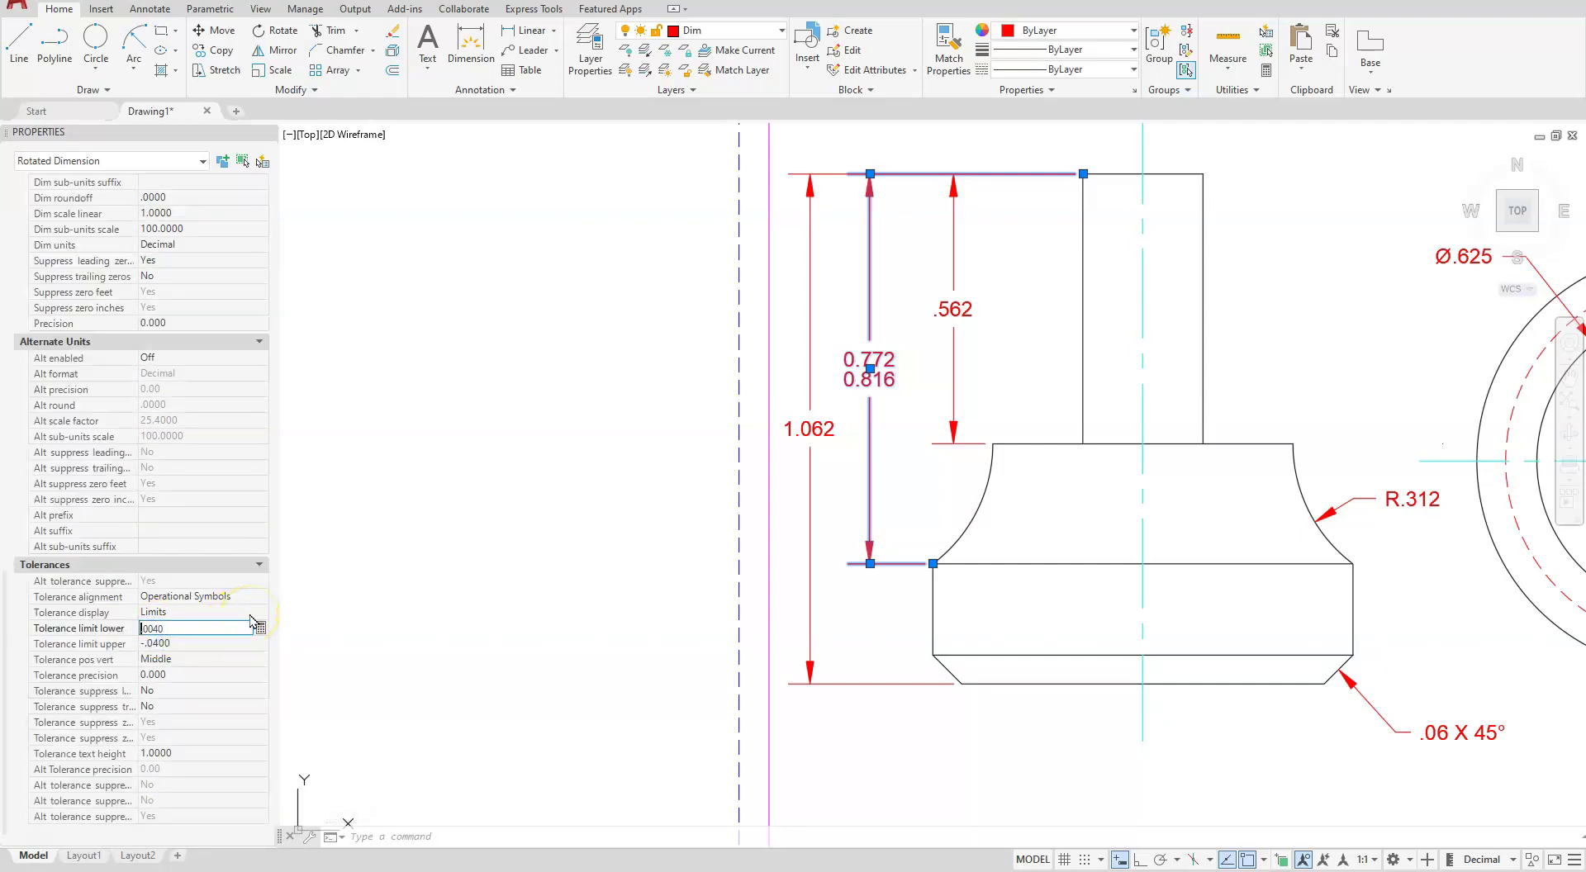
key(Tab)
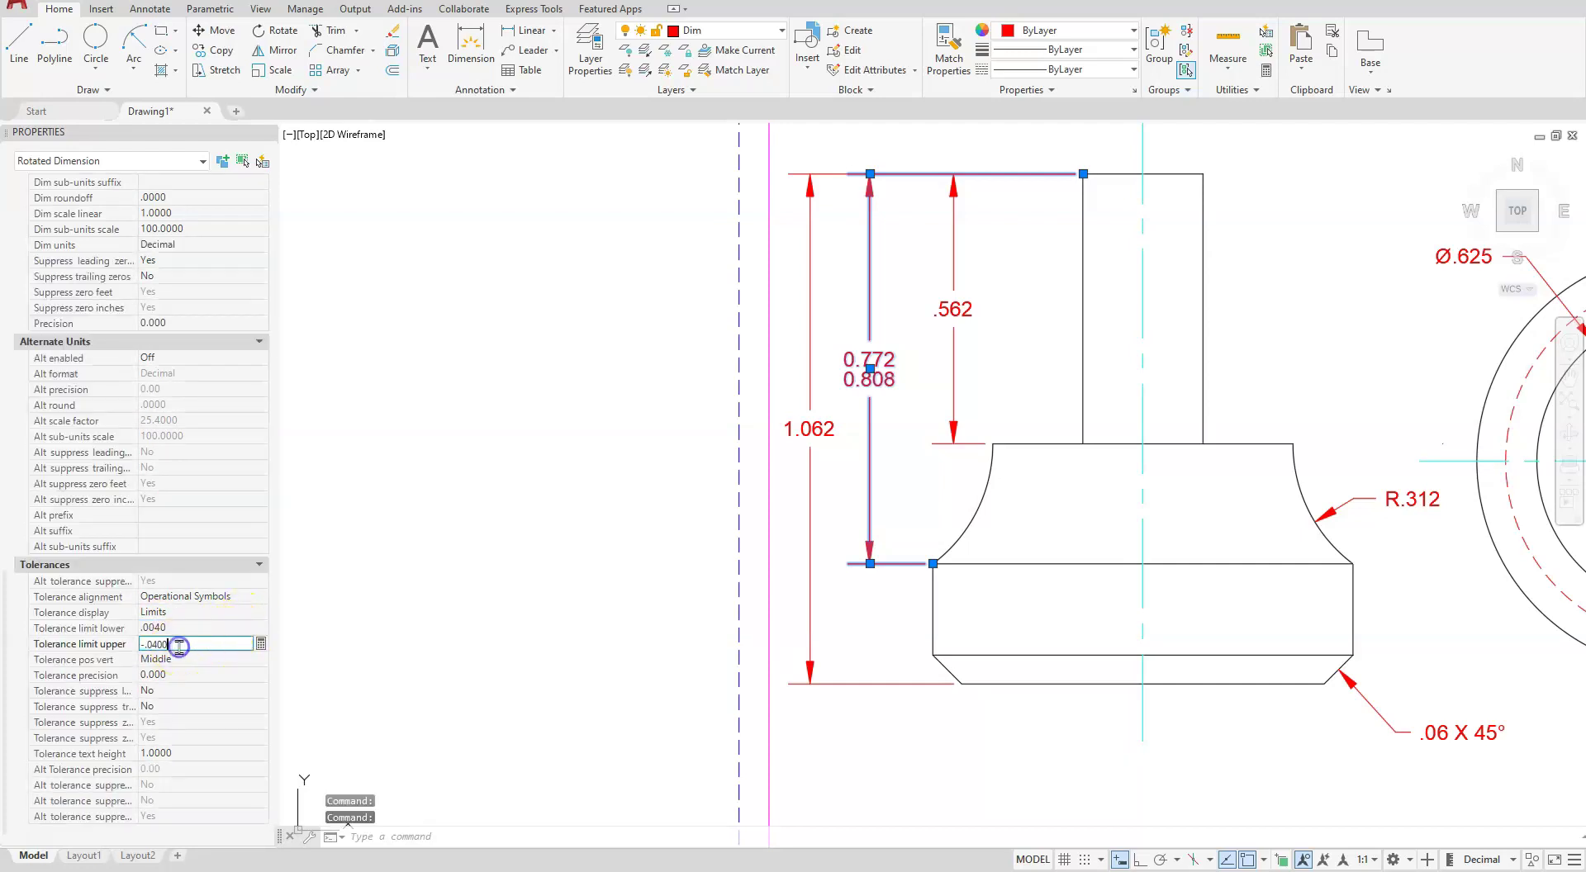
Change the .812 dimension's upper tolerance limit to .0040.
click(157, 628)
click(170, 643)
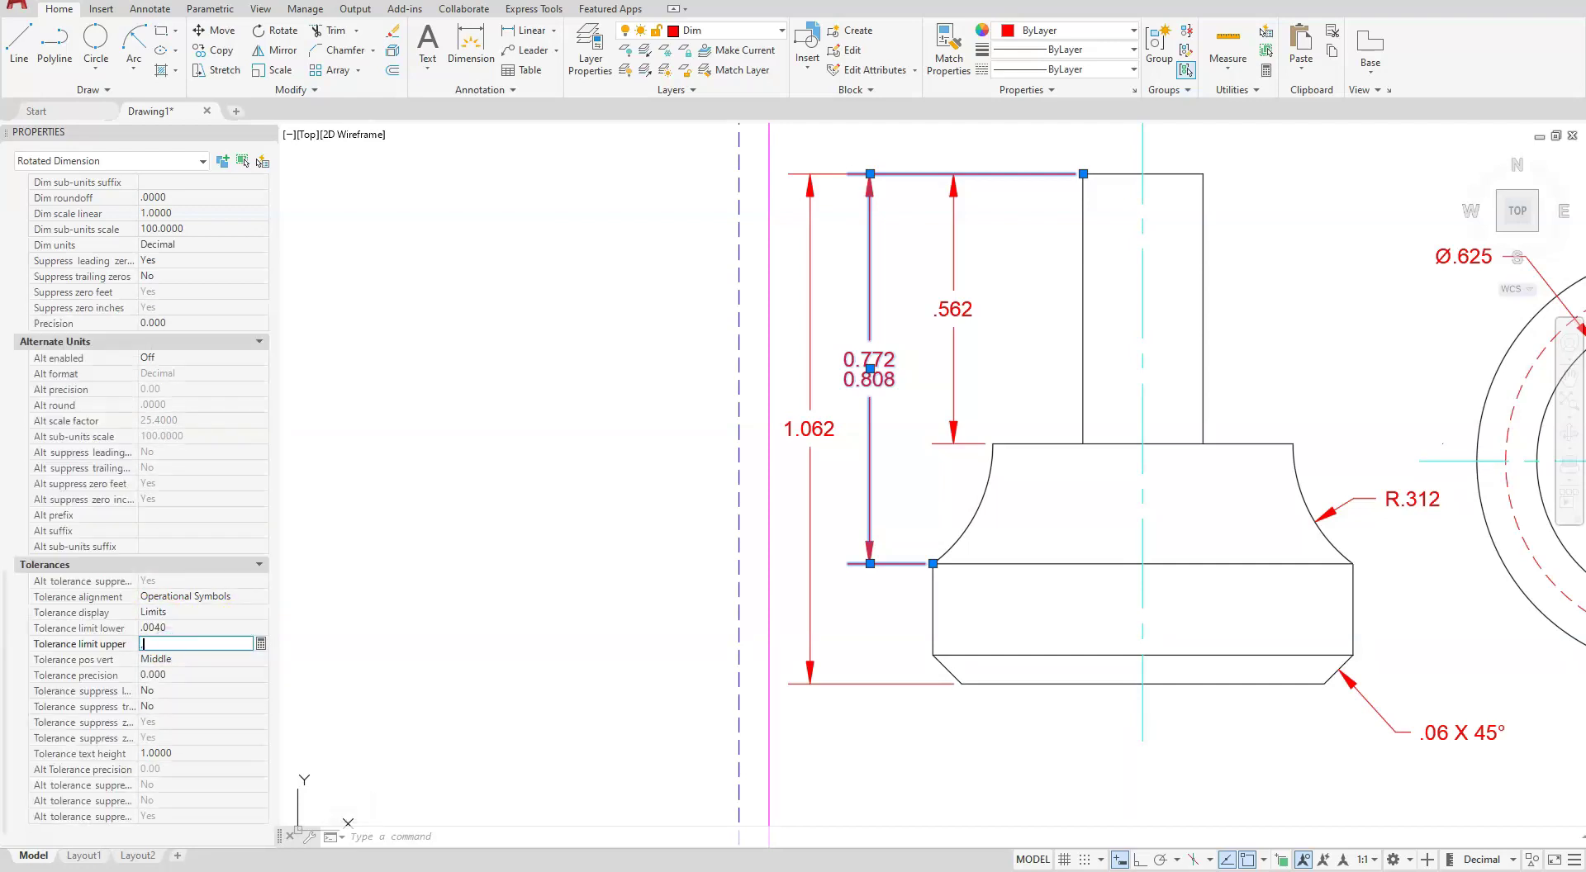
text(.0040)
click(189, 650)
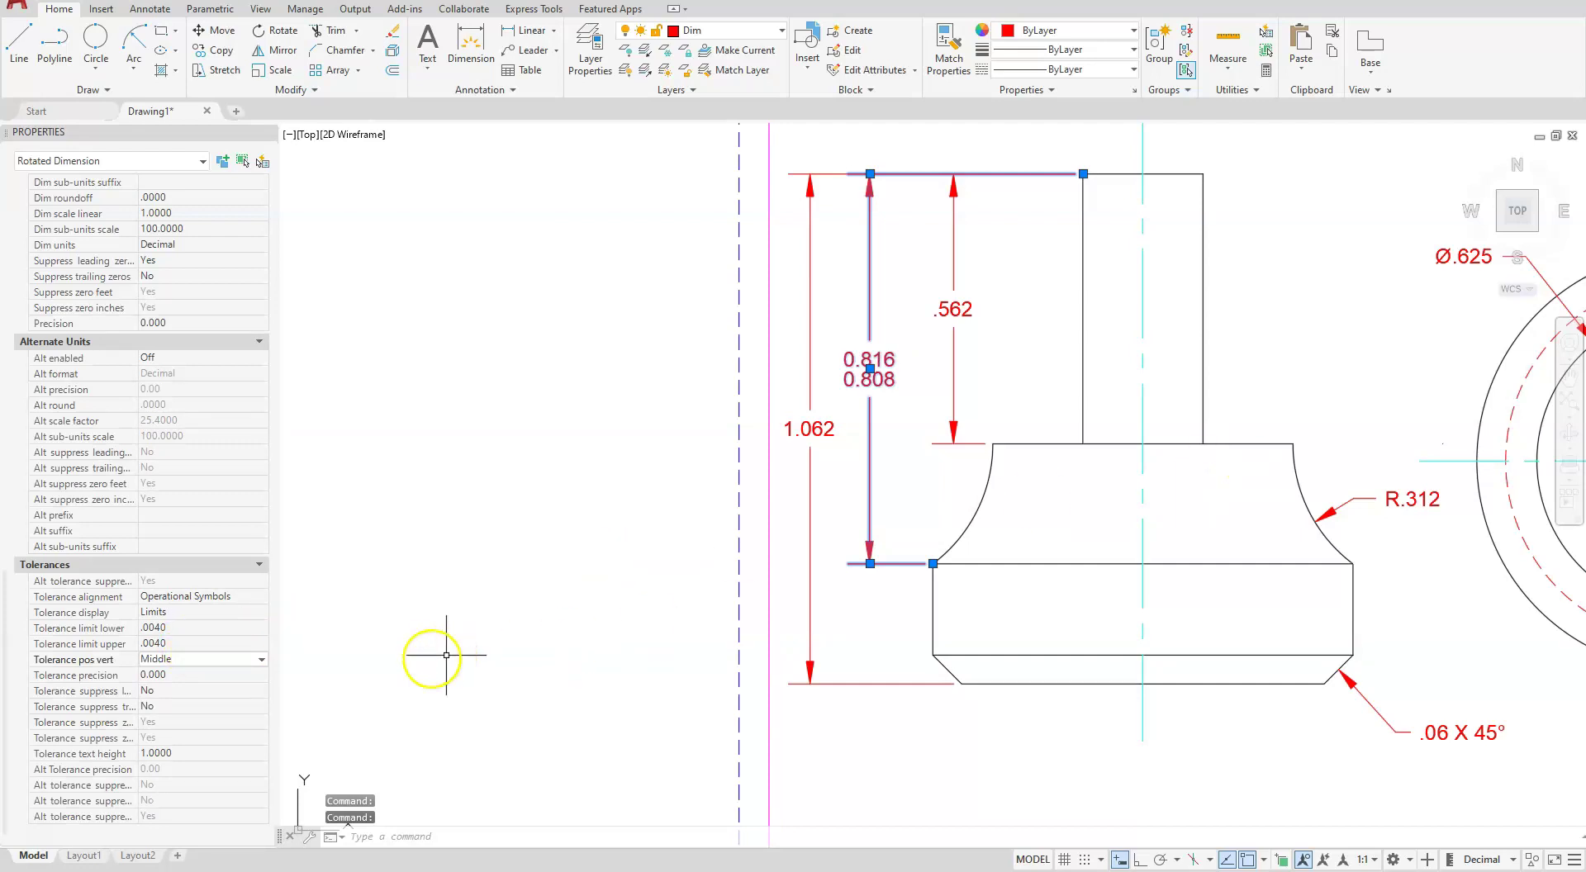
Set the .812 dimension's upper tolerance limit to 0.
click(179, 638)
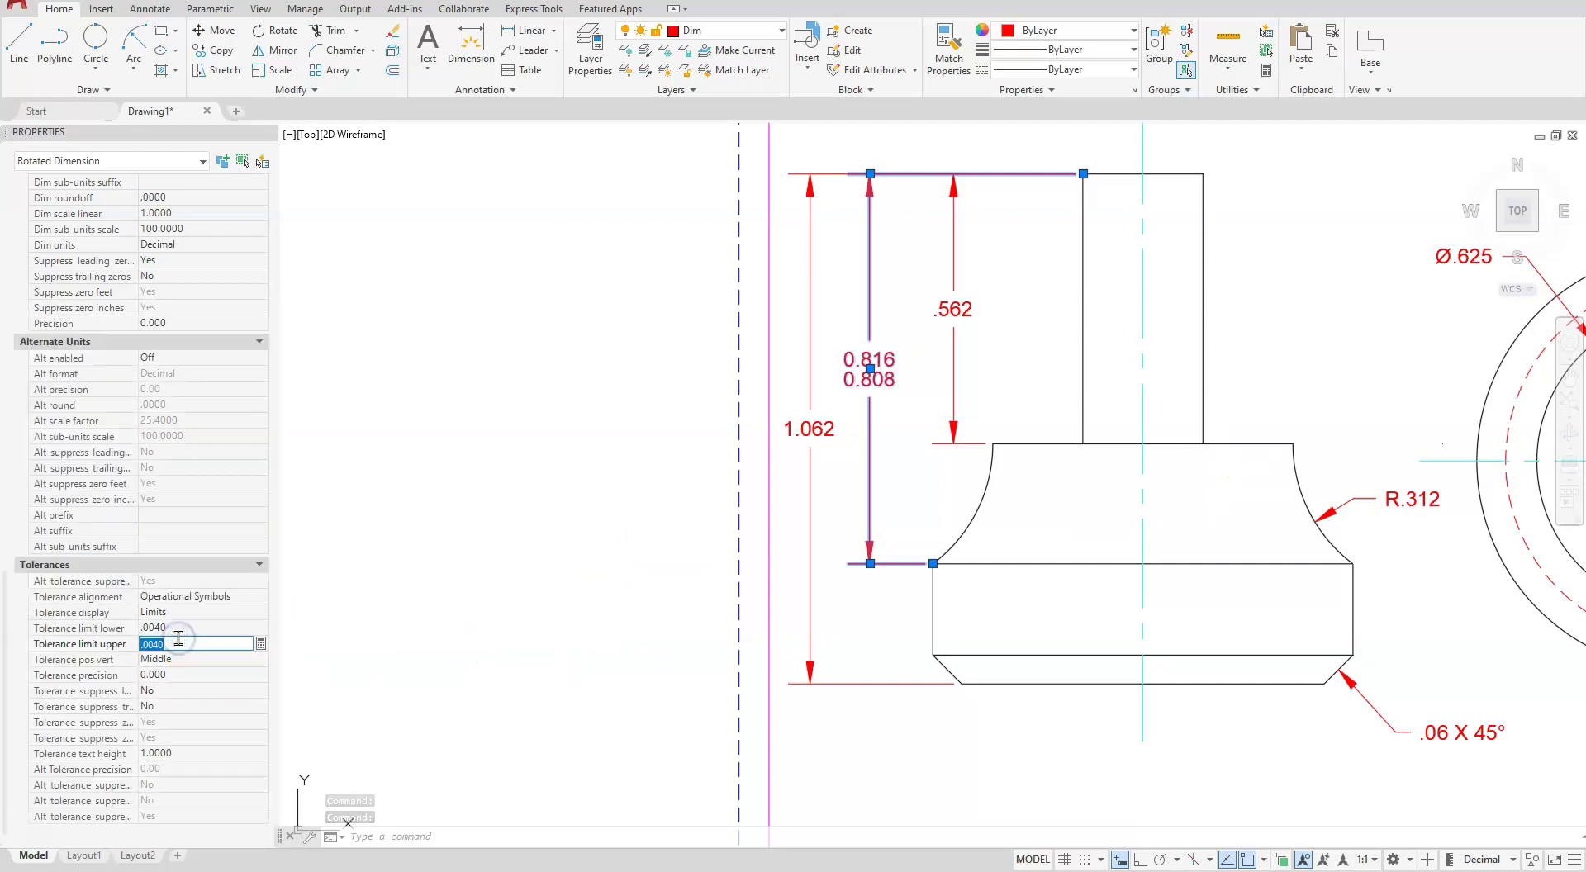
text(0)
key(Return)
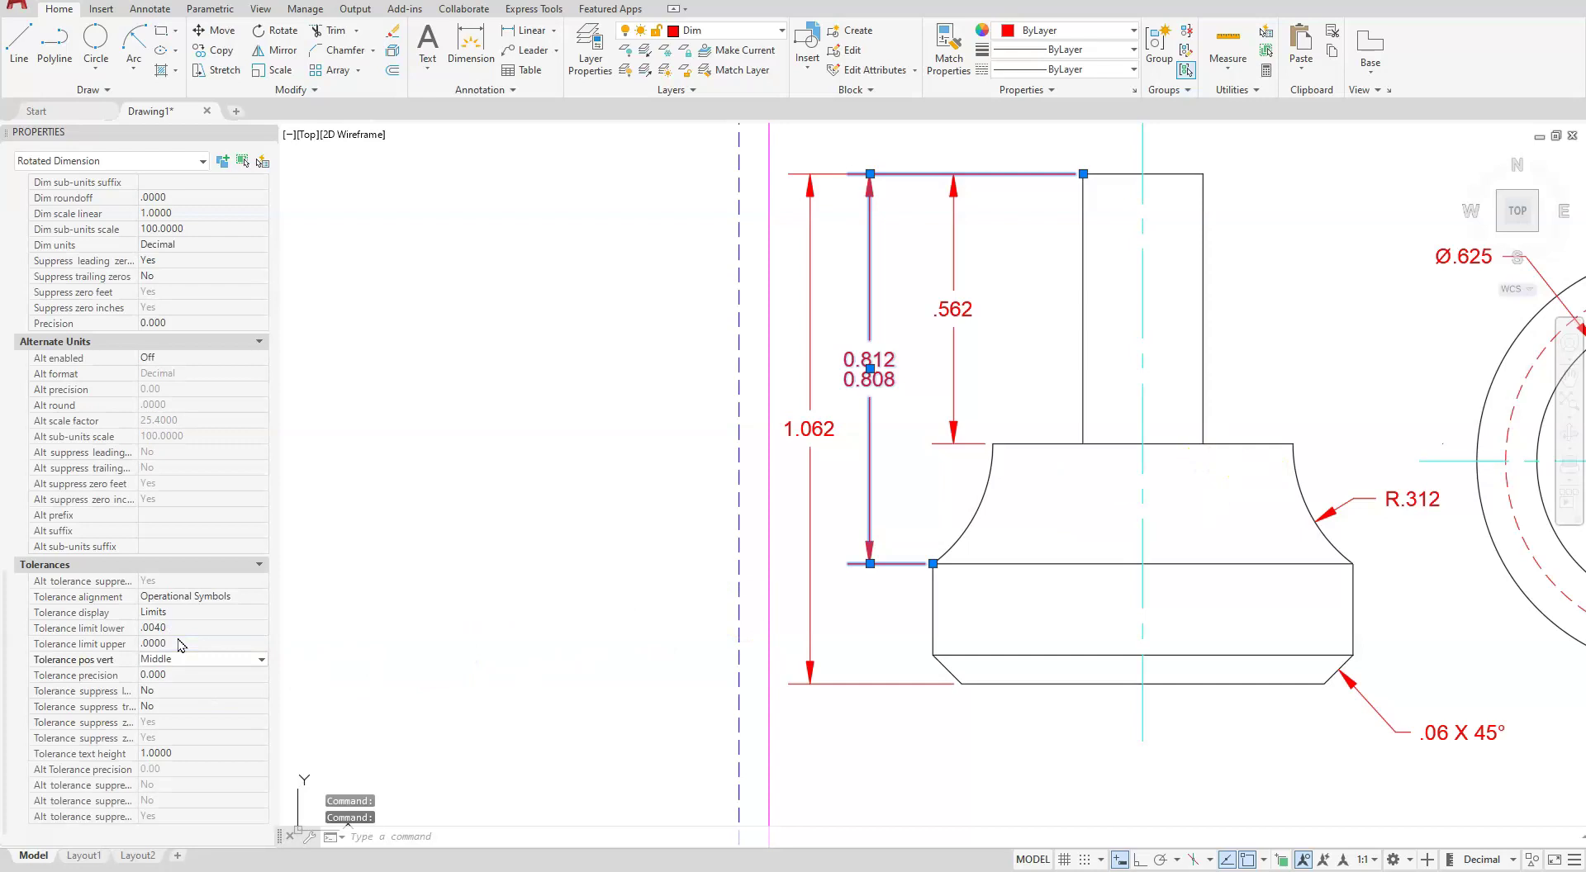
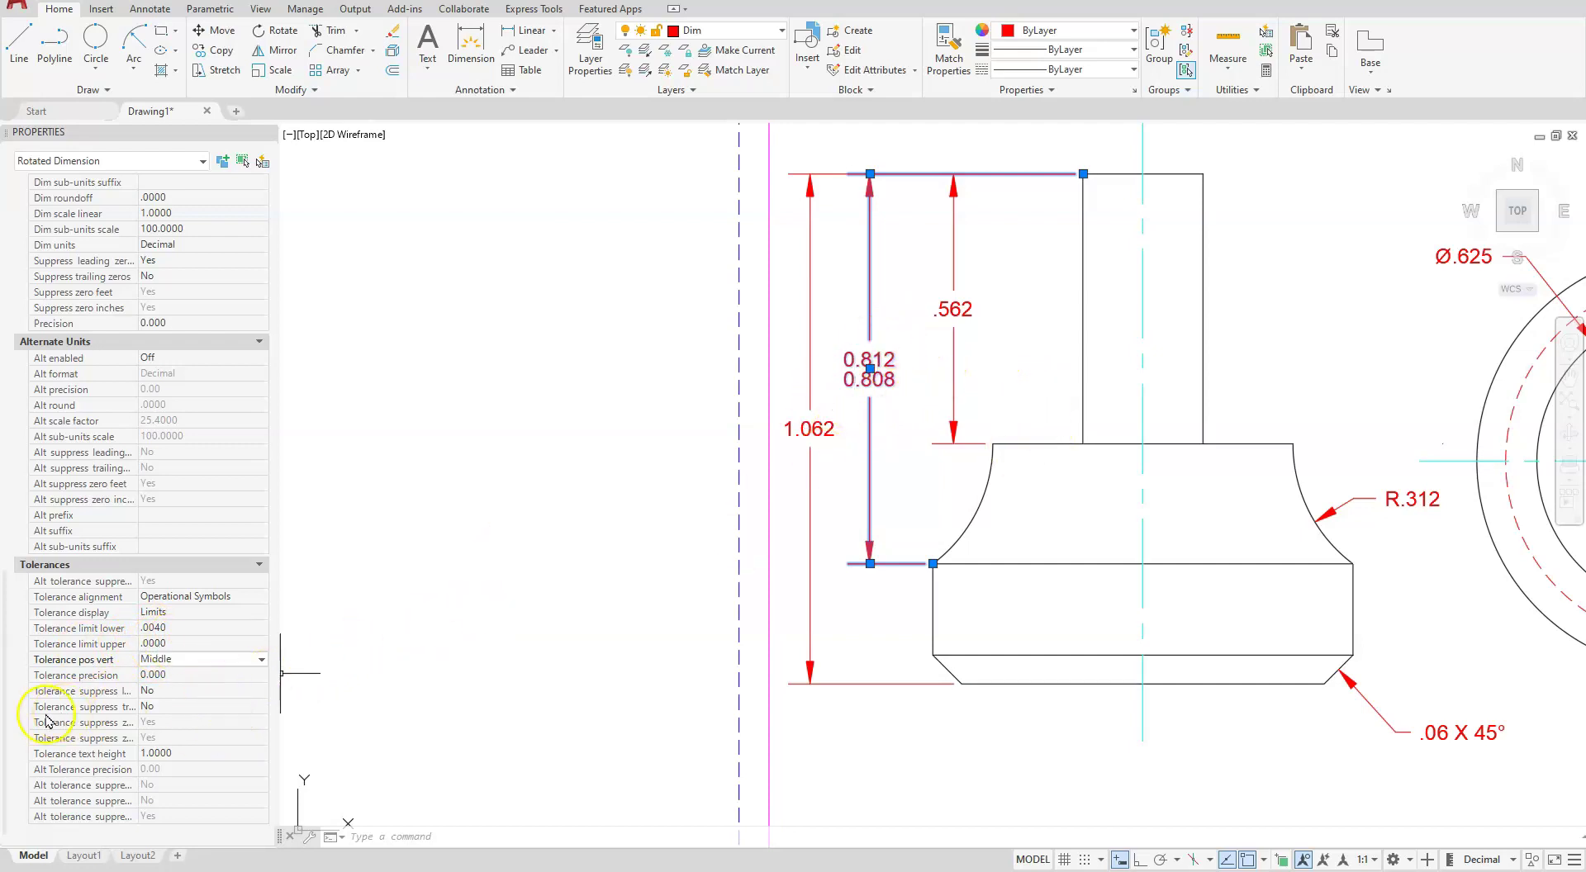
Suppress the leading zeros in the .812 dimension's tolerance limits and deselect the dimension.
click(162, 692)
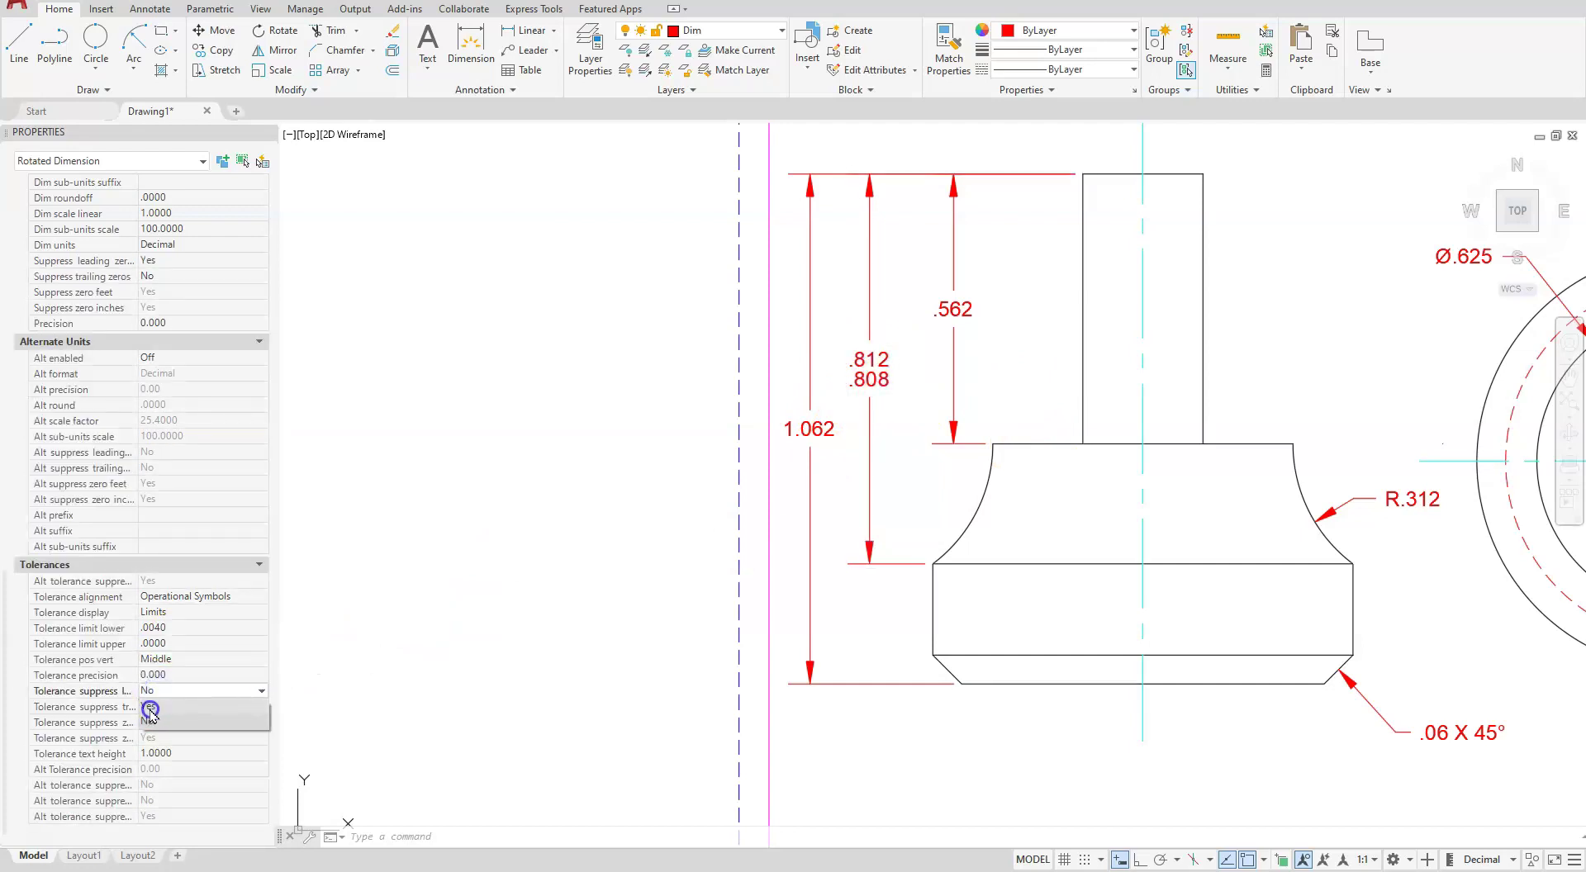
click(149, 711)
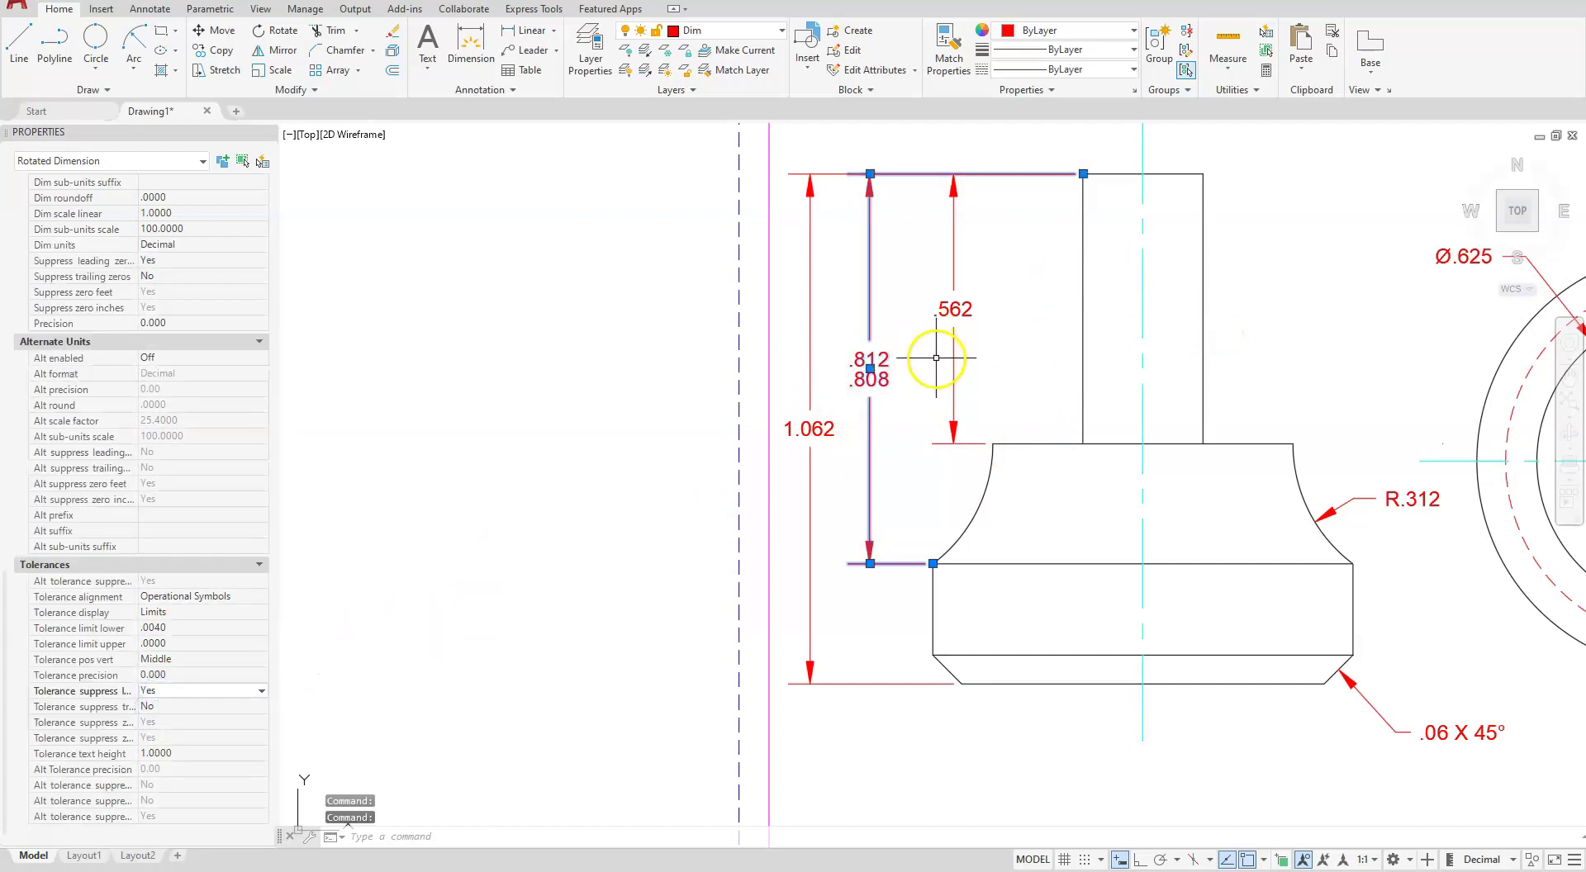
mouse_move(1296, 528)
middle_down()
mouse_move(1128, 589)
mouse_move(462, 608)
mouse_move(470, 512)
mouse_move(534, 446)
middle_up()
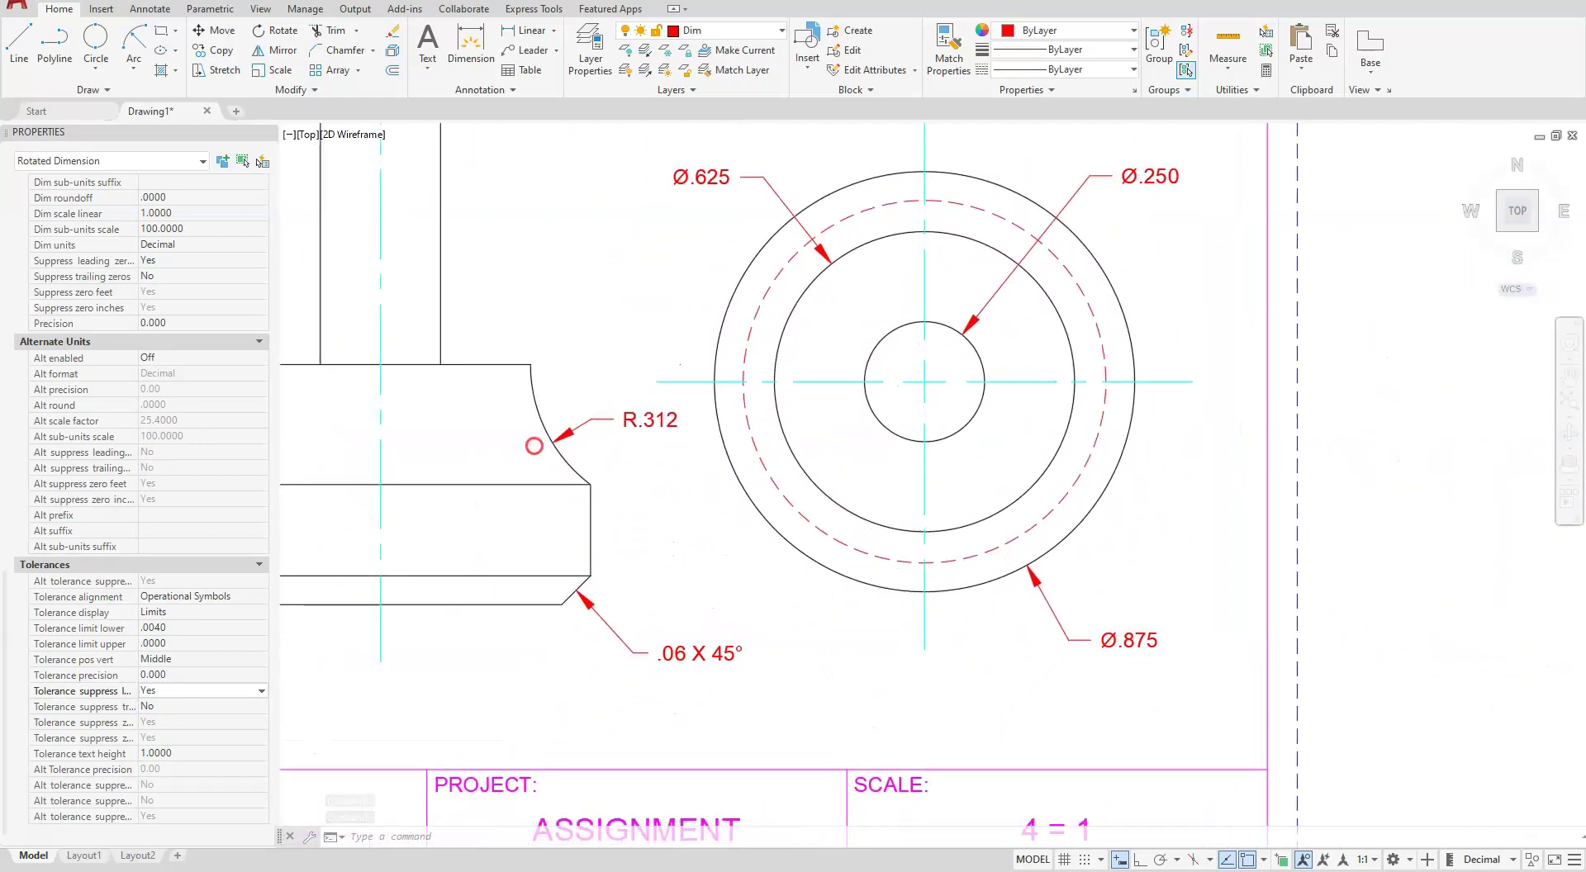
key(Escape)
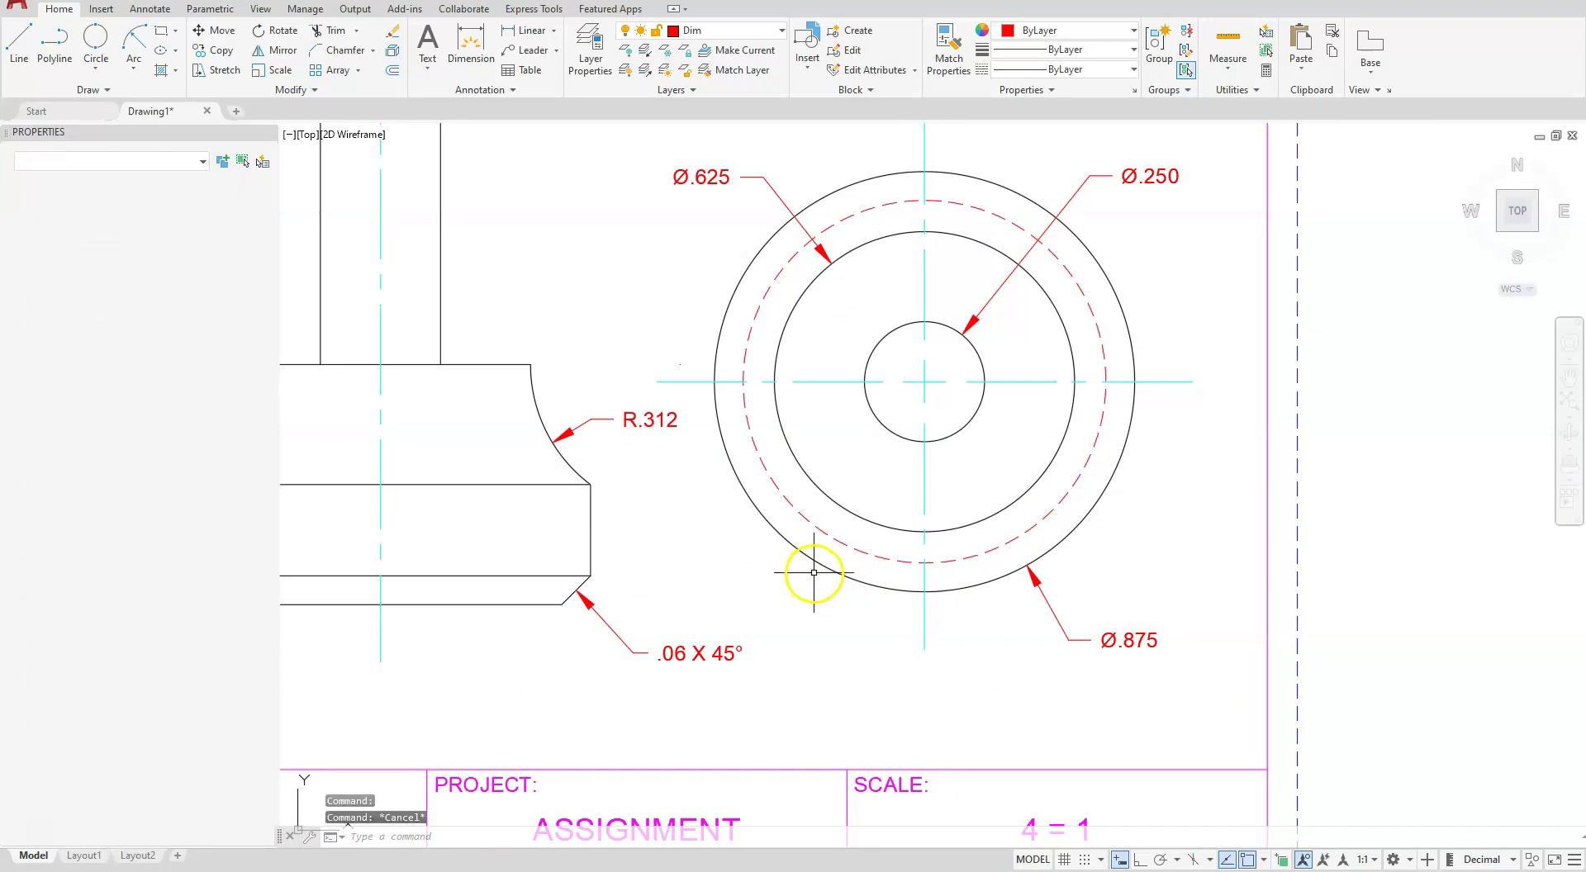
key(Escape)
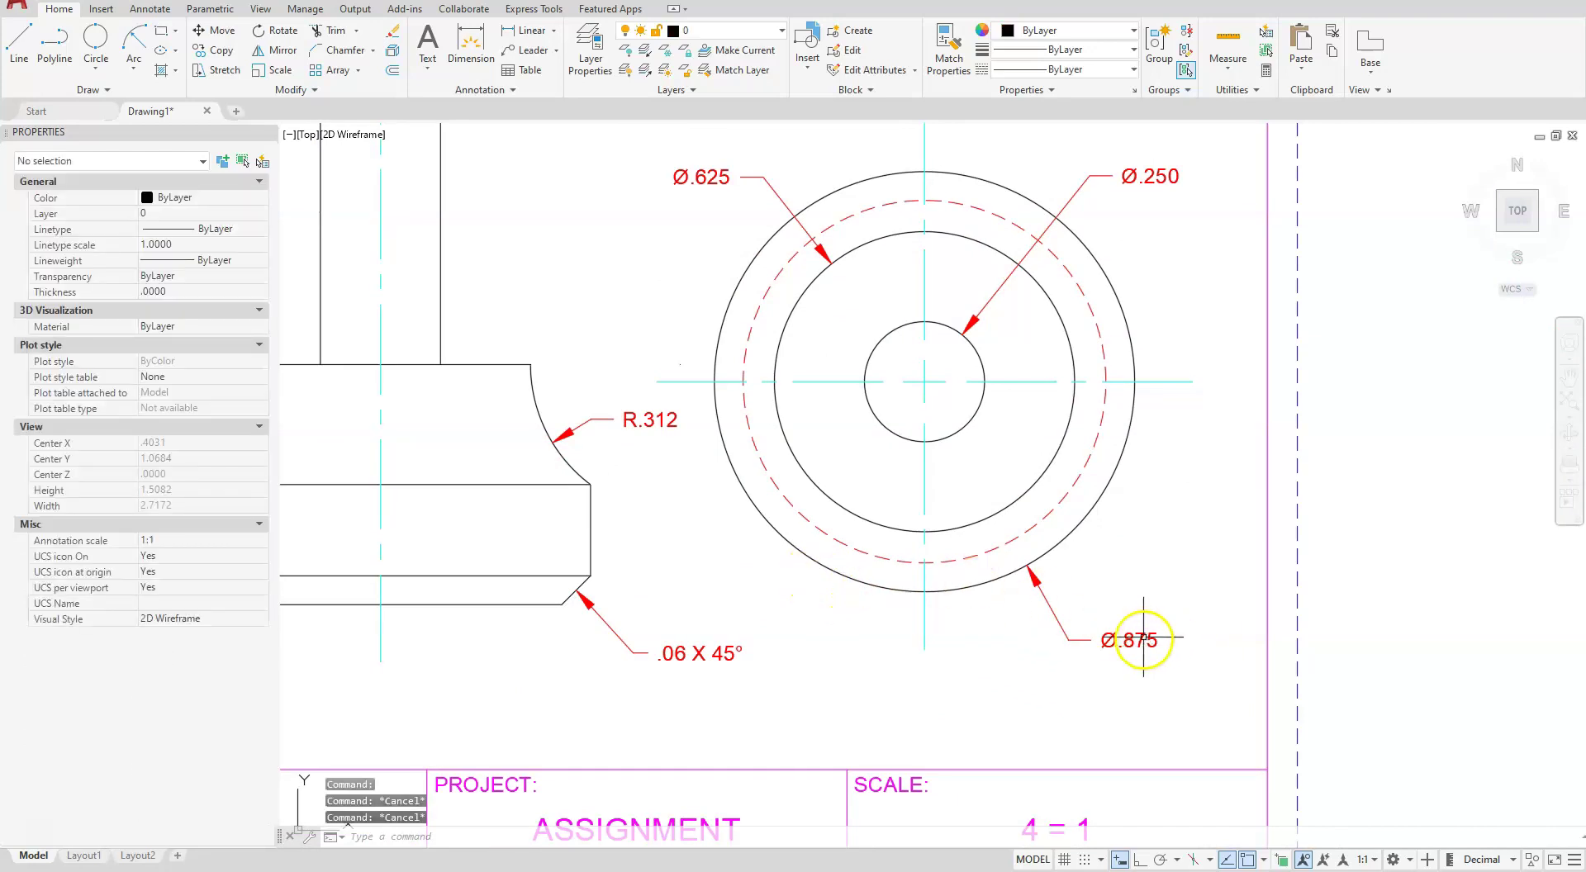
Give the Ø.875 outer circle dimension a Symmetrical tolerance display with an upper limit of .005.
click(1136, 640)
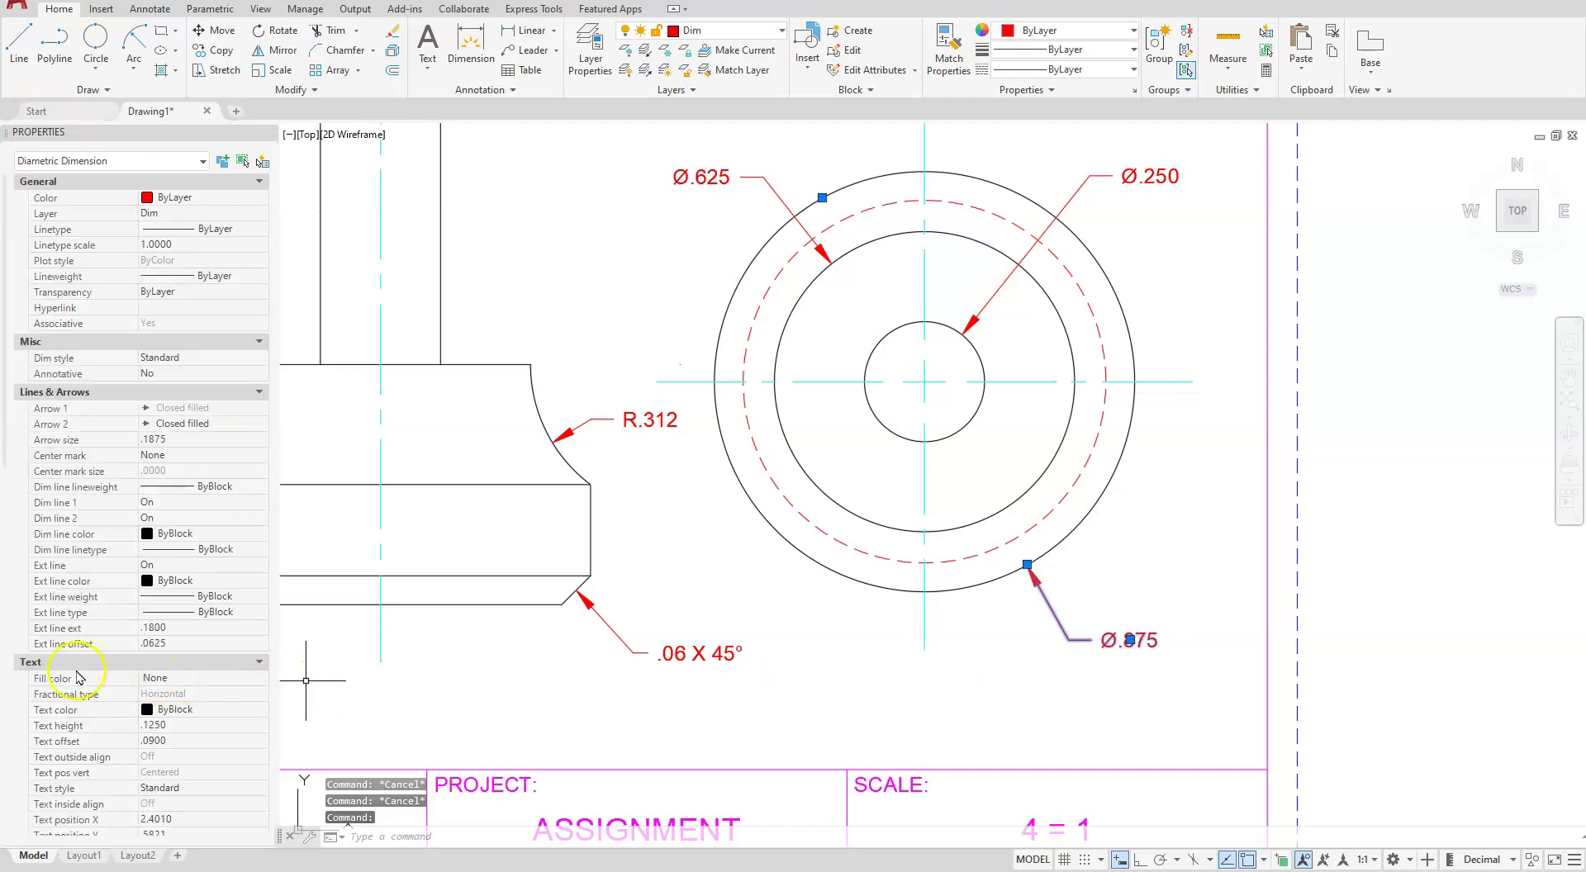
scroll(72, 601, down, 15)
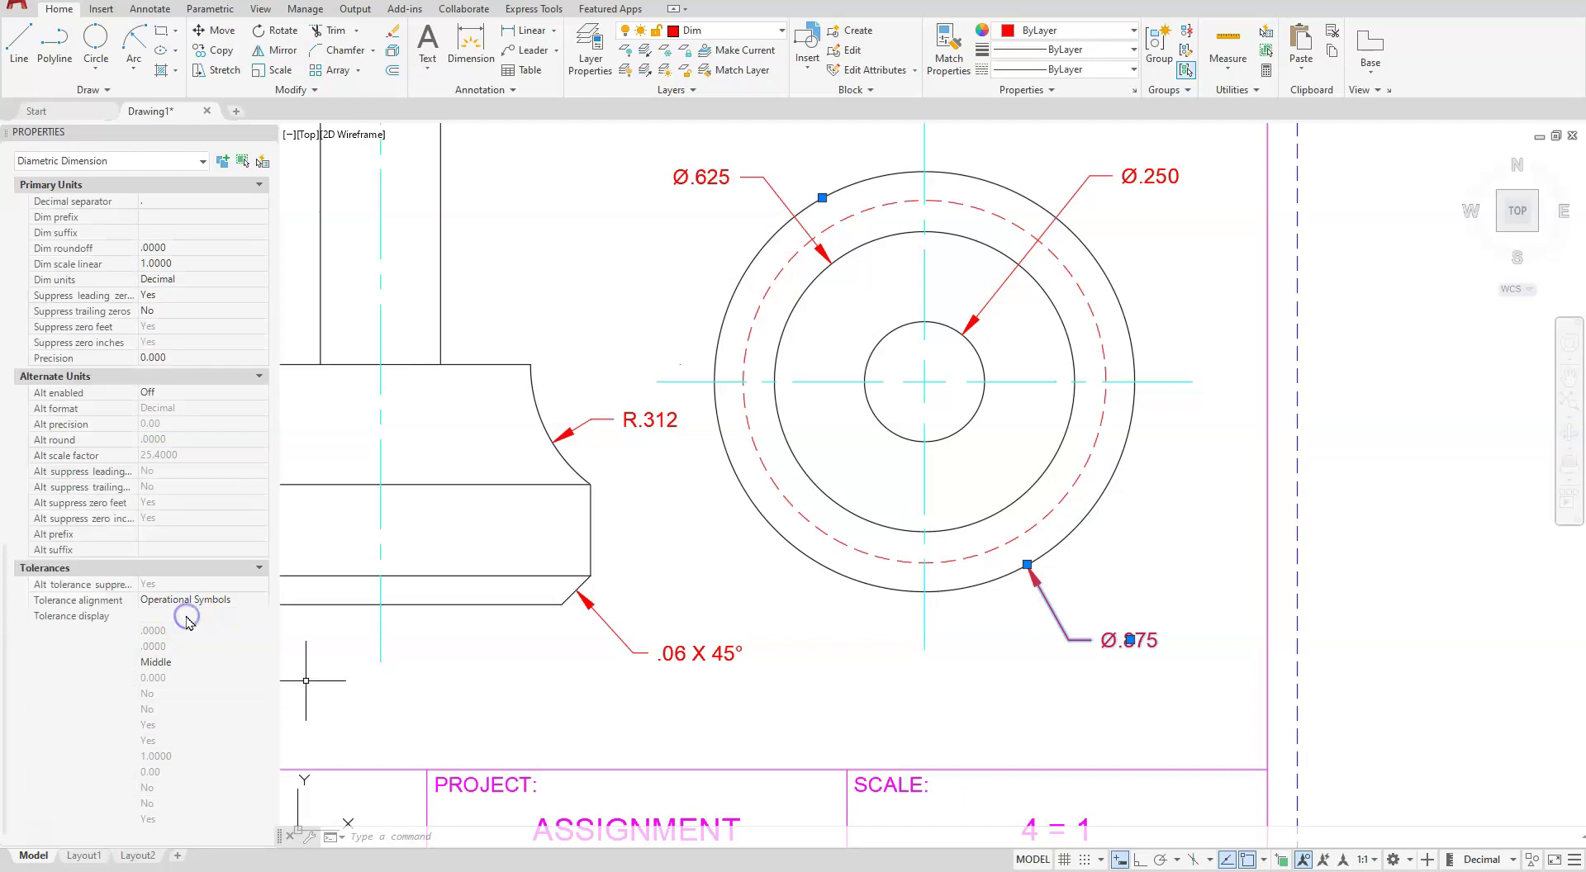
click(187, 617)
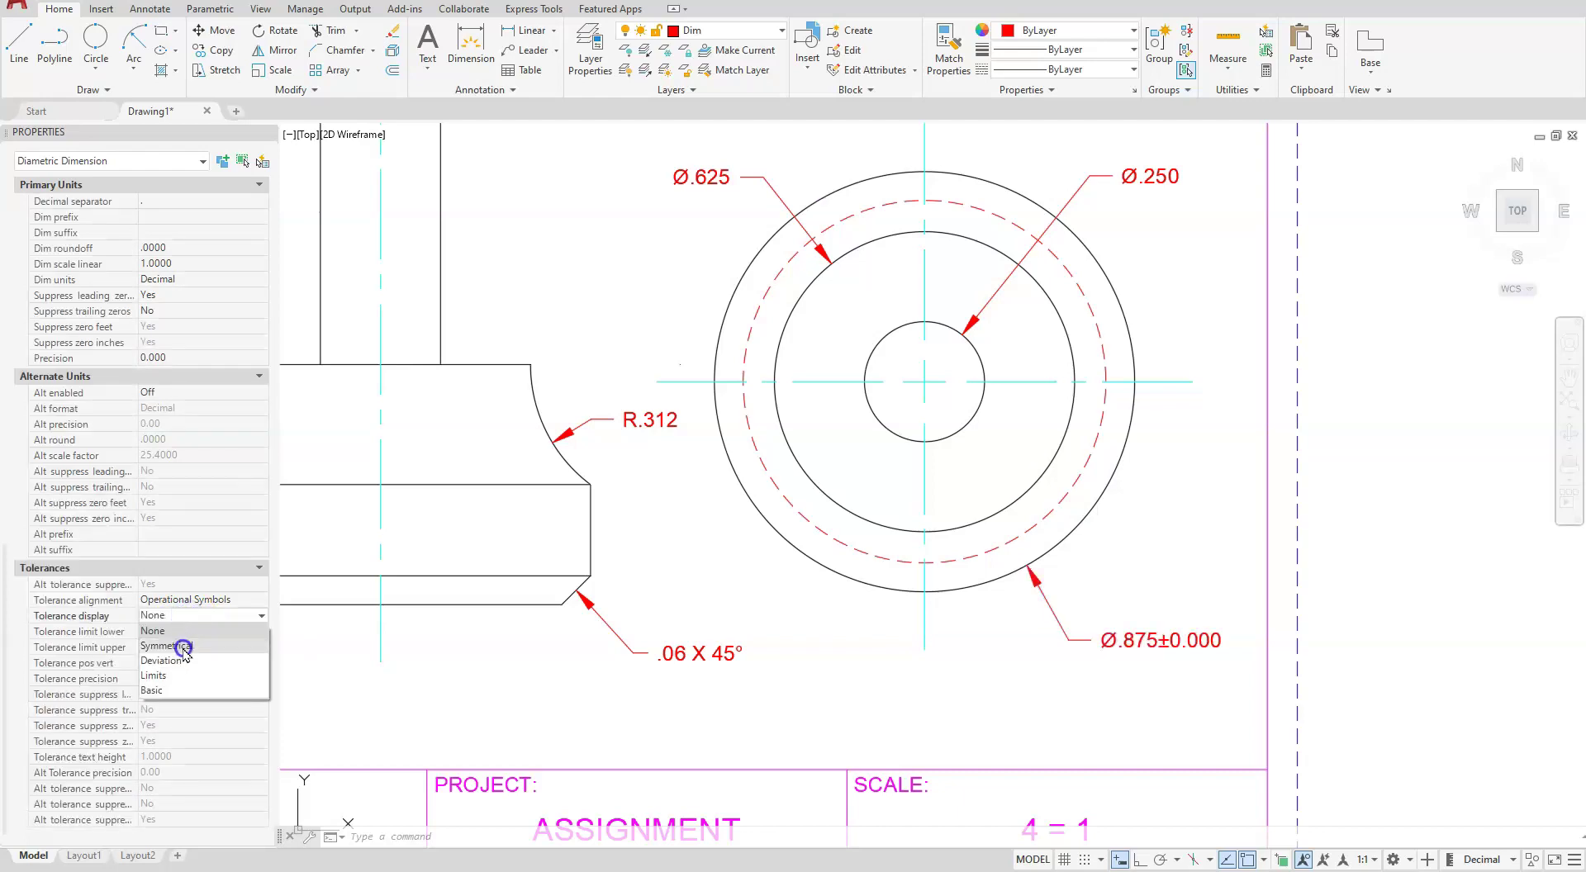
click(182, 648)
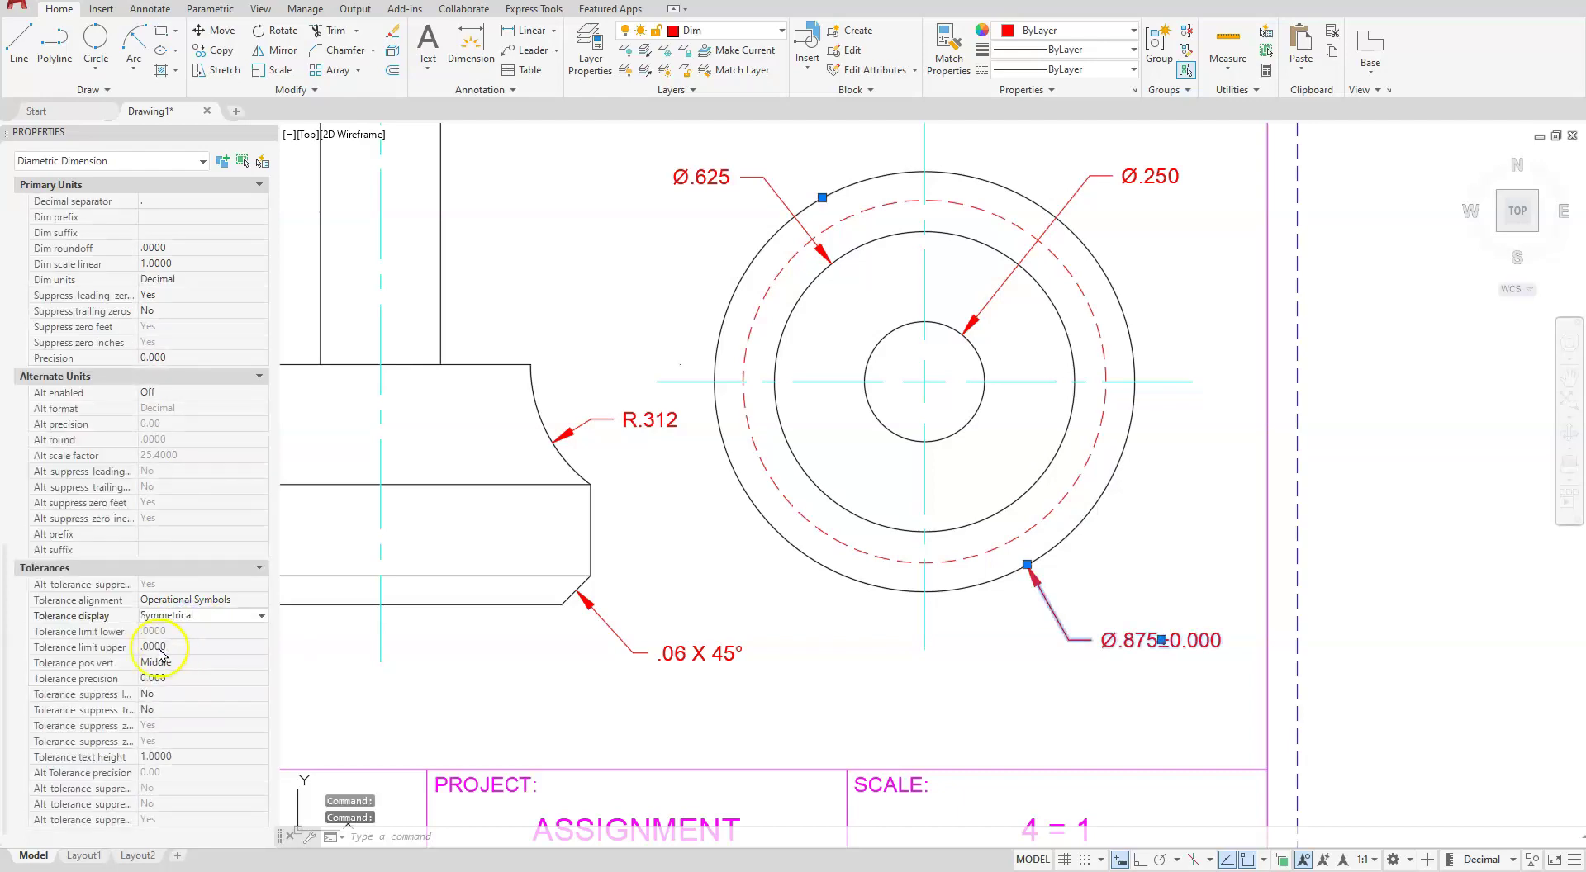
click(171, 648)
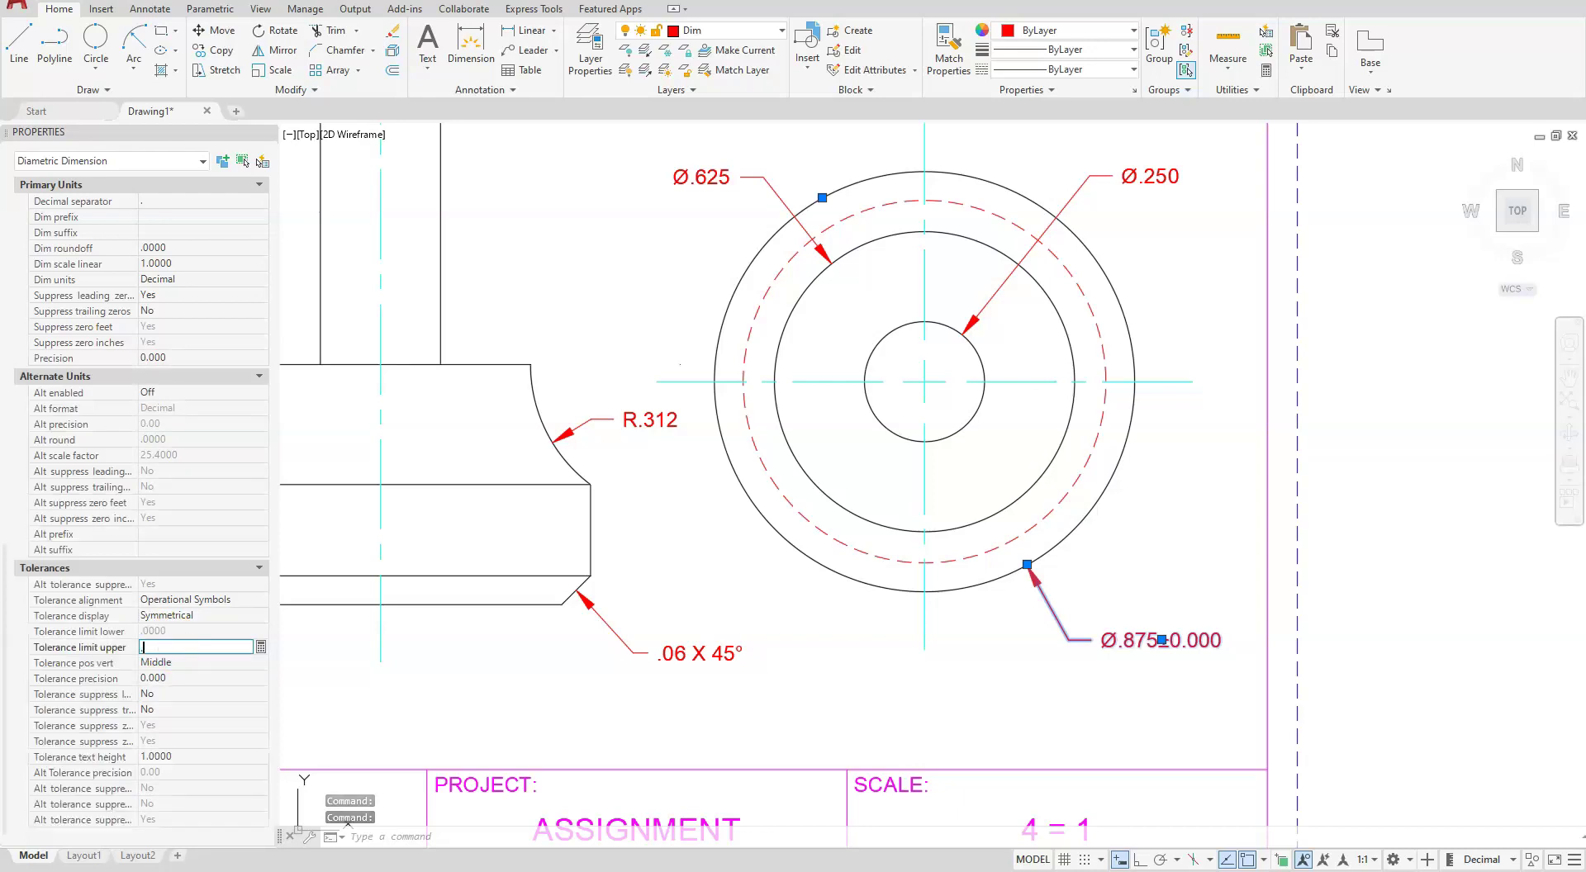
text(.005)
click(175, 659)
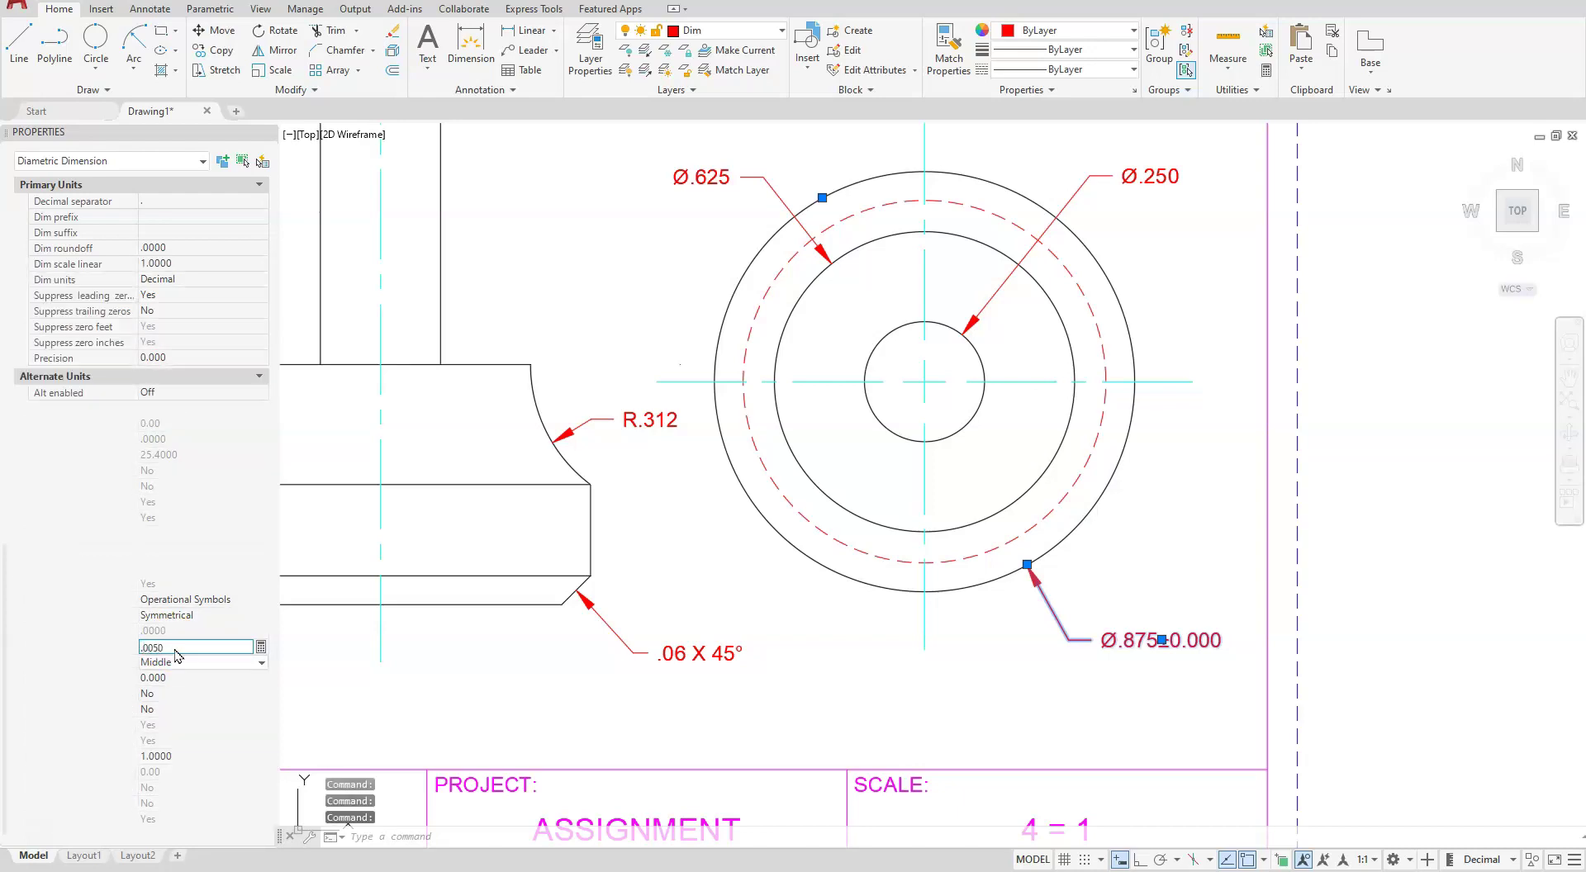
Suppress the leading zeros in the Ø.875 dimension's tolerance and deselect the dimension.
click(166, 693)
click(165, 694)
click(153, 710)
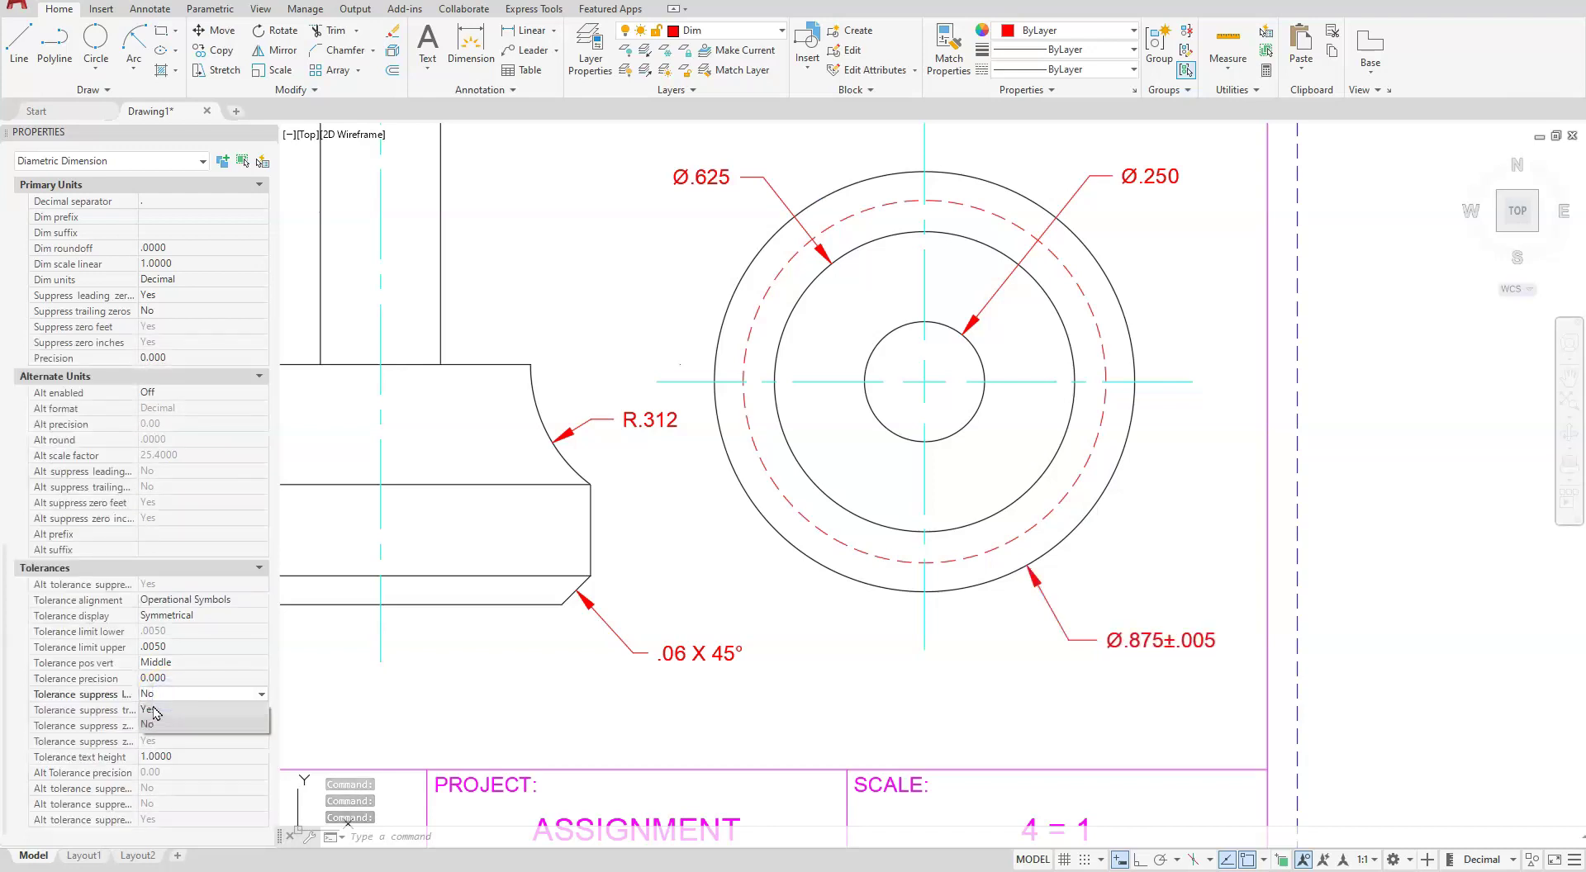
click(153, 711)
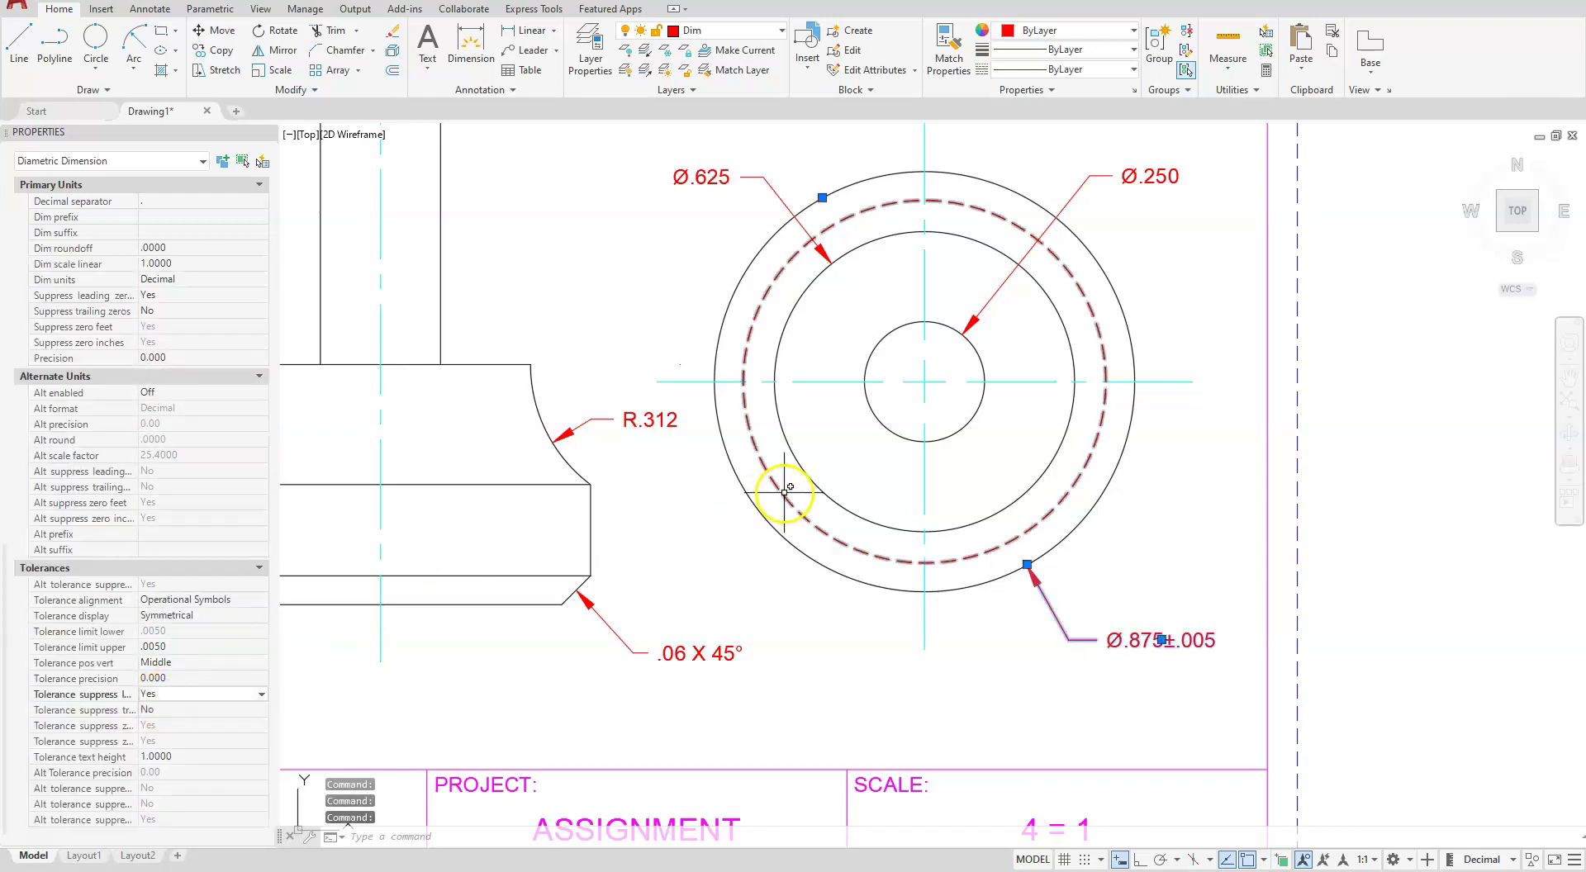
key(Escape)
key(Escape)
key(Escape)
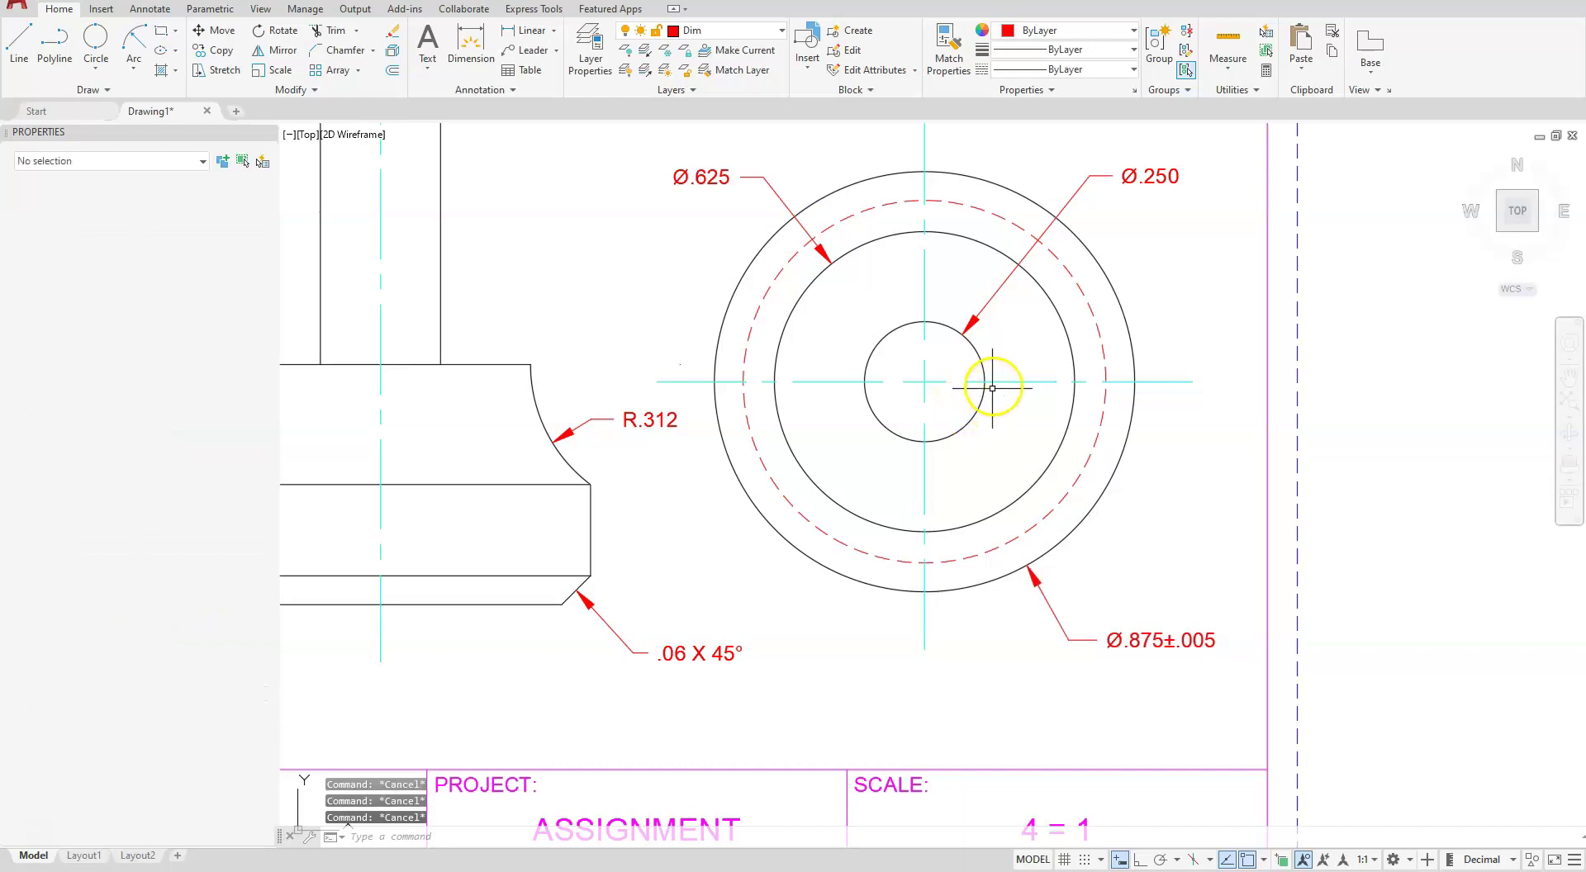
Set the Ø.250 inner circle dimension's tolerance display to Deviation with leading zeros suppressed in the tolerance.
mouse_move(1062, 364)
middle_down()
mouse_move(1103, 485)
mouse_move(1067, 608)
middle_up()
click(1111, 420)
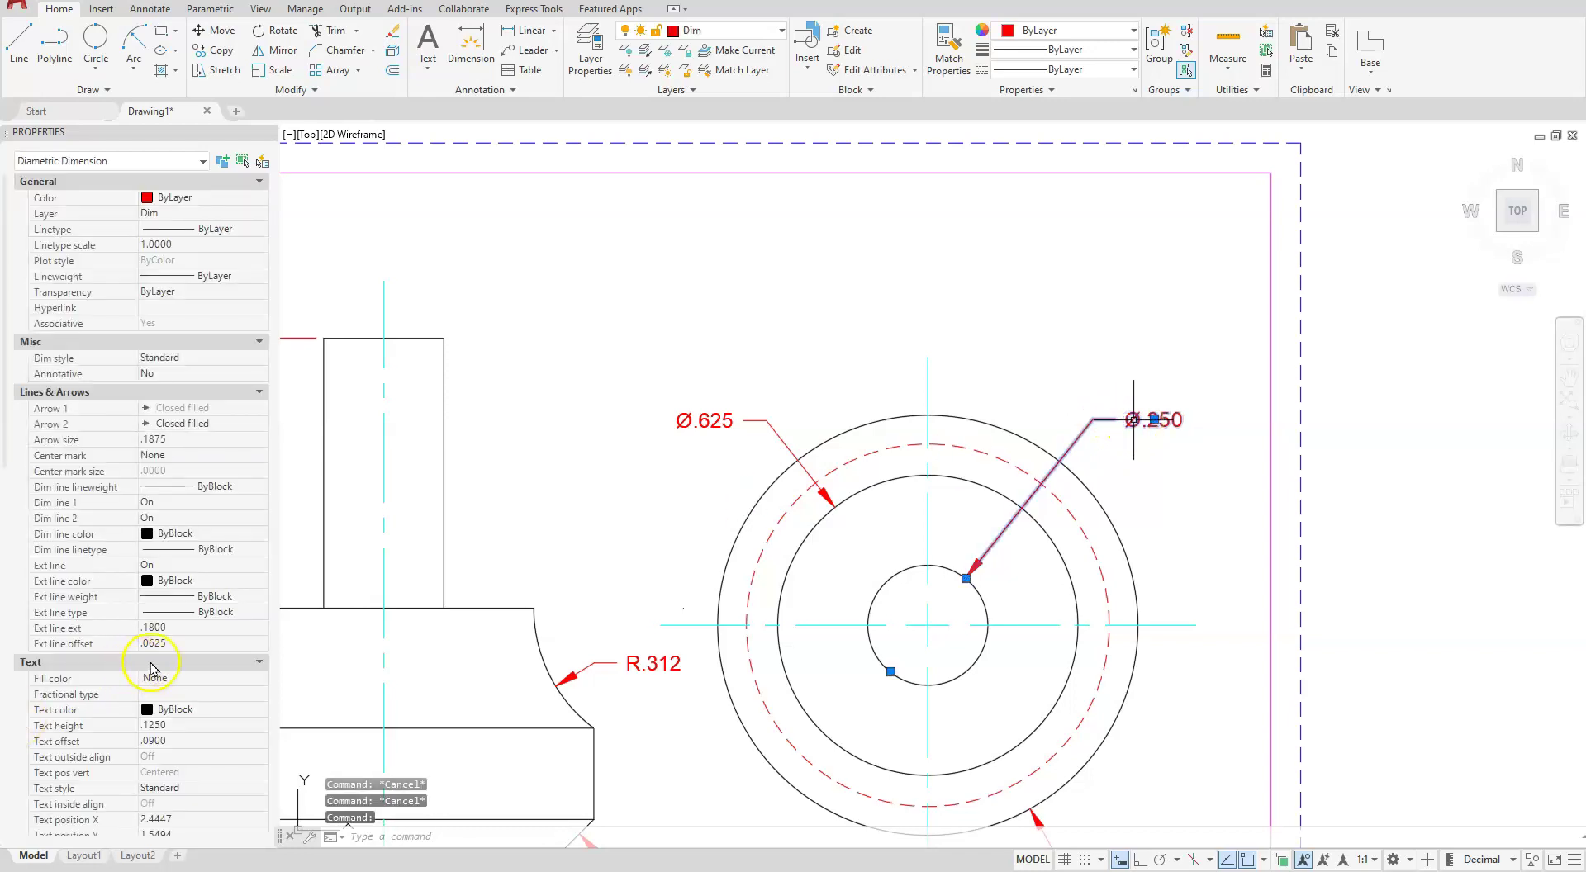
scroll(159, 669, down, 5)
scroll(160, 669, down, 3)
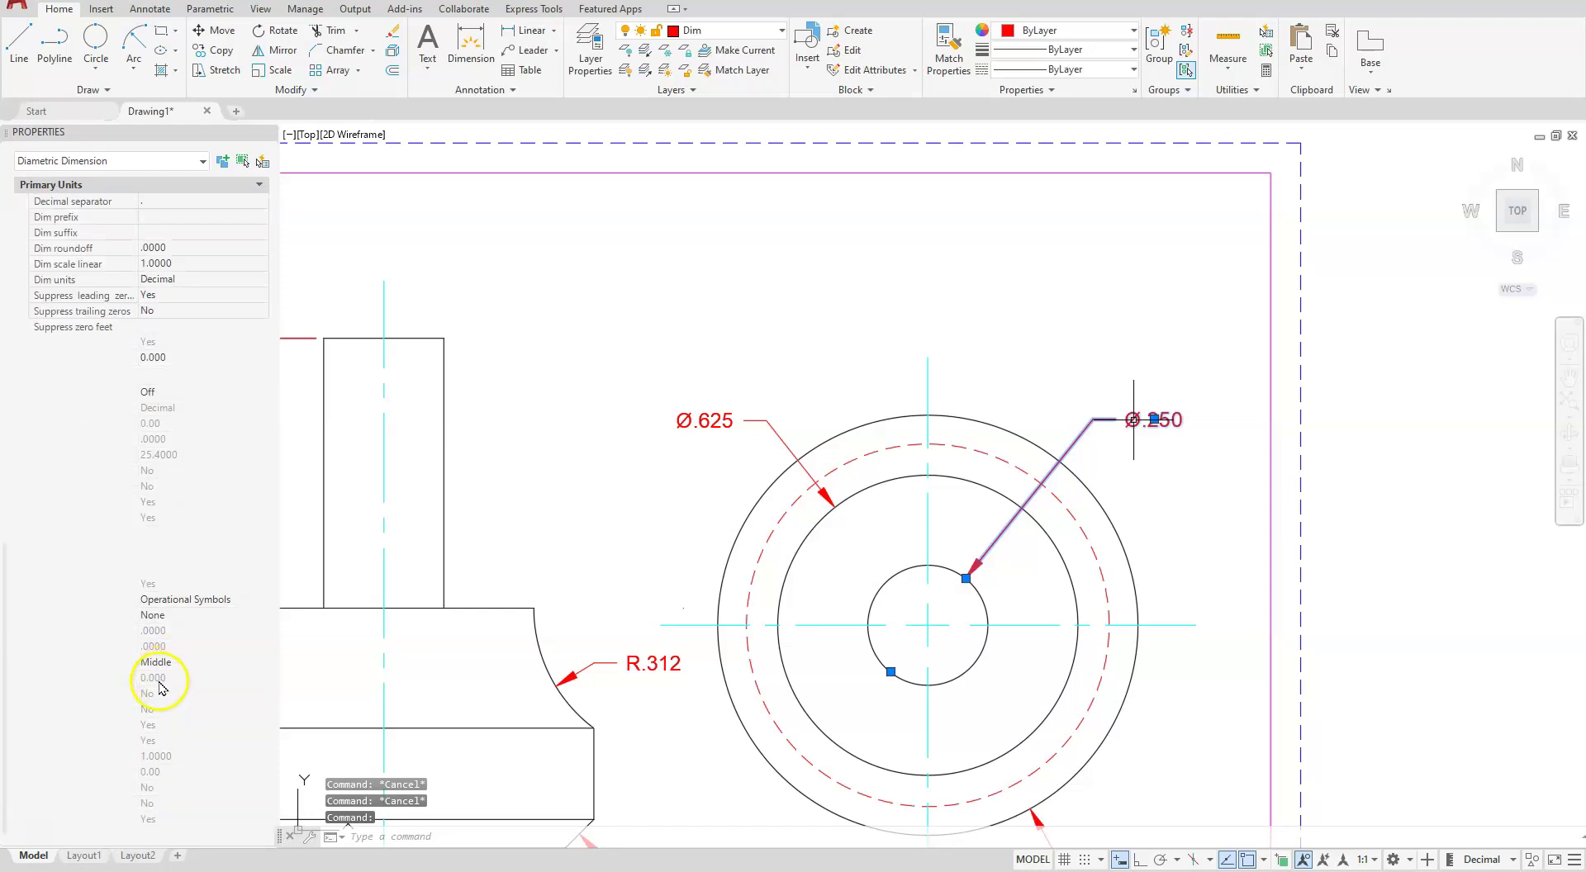
click(187, 618)
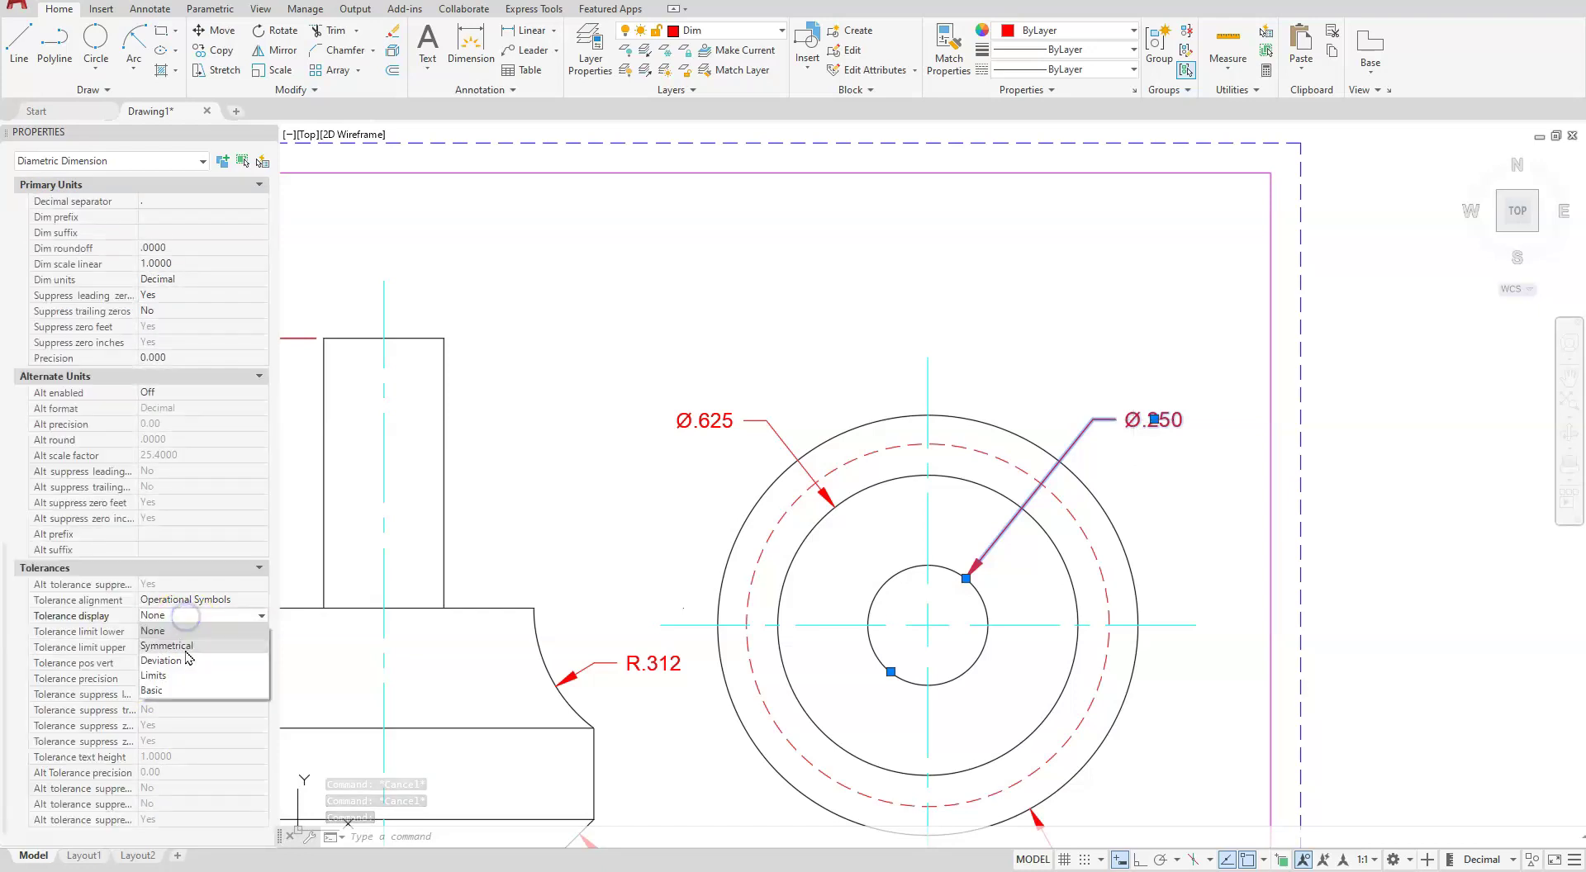
click(187, 661)
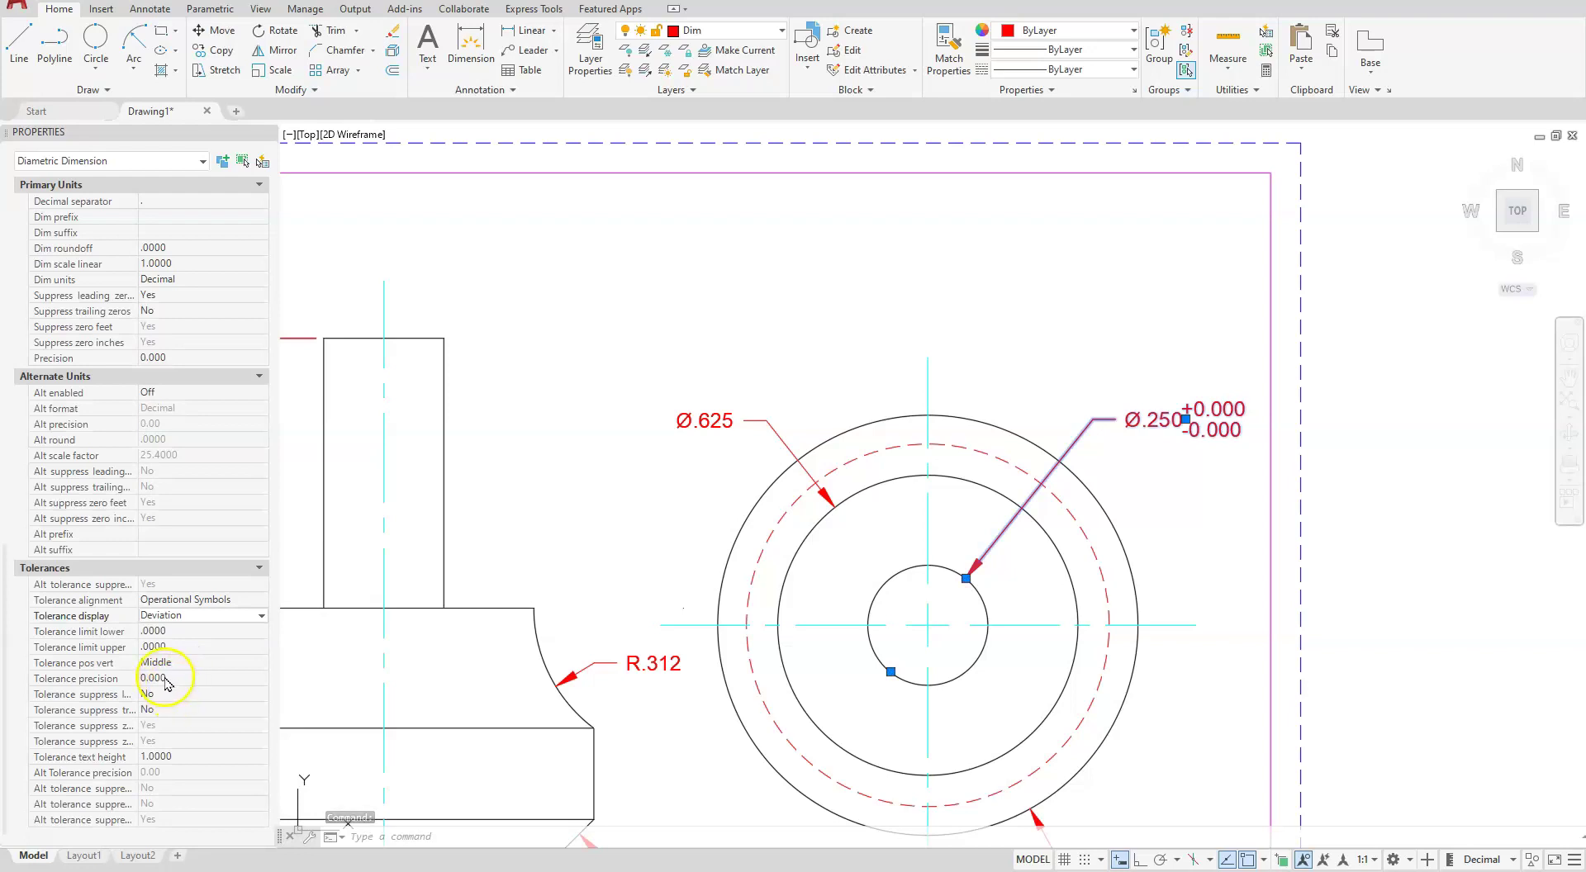
click(163, 693)
click(152, 711)
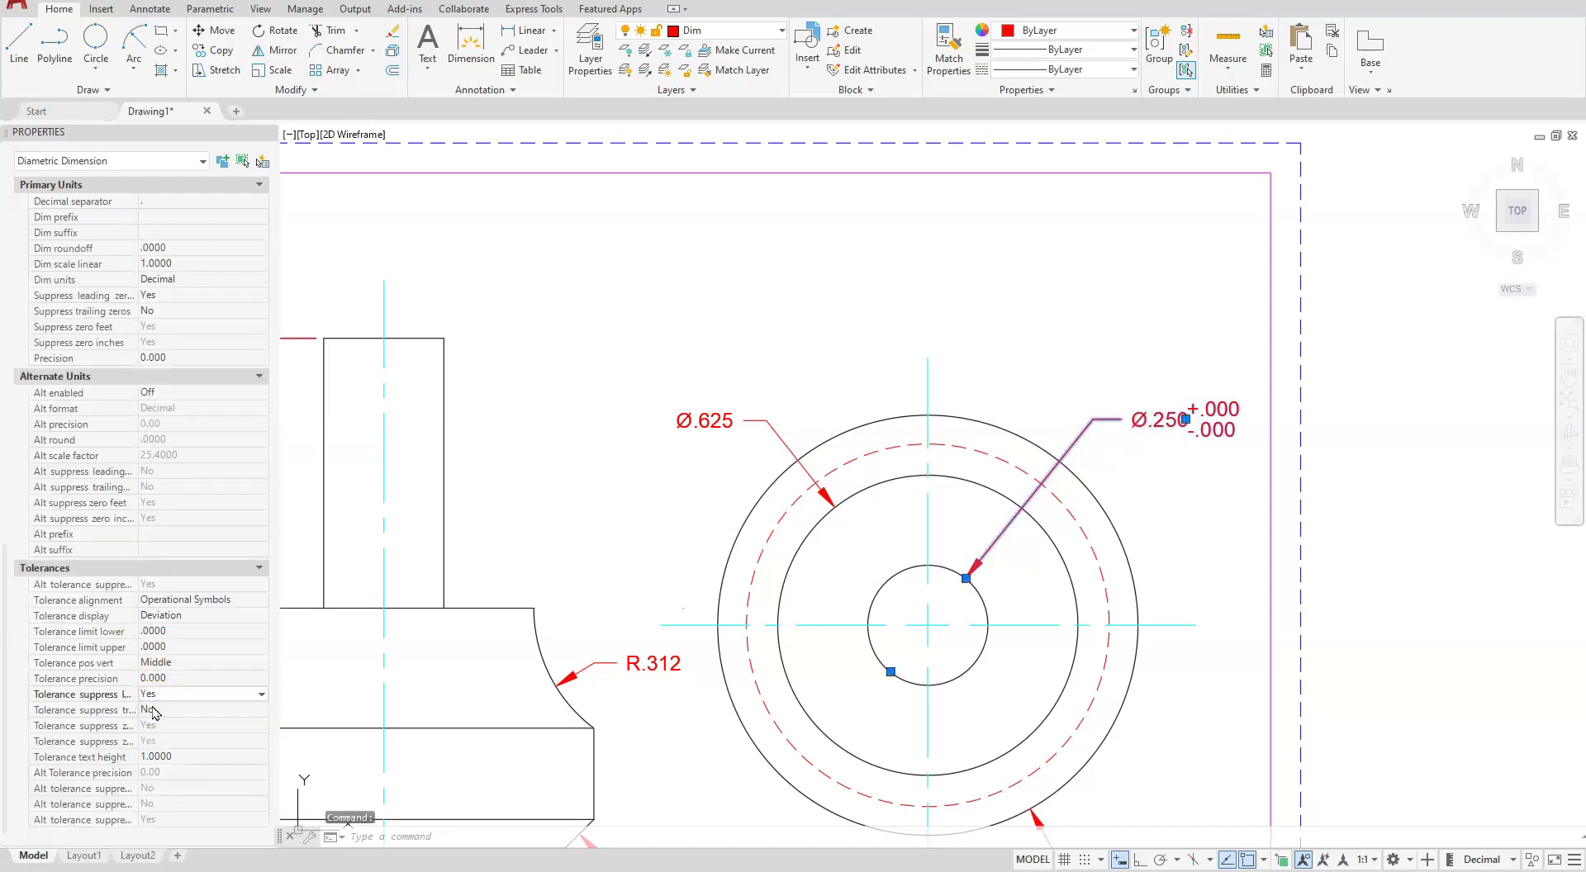
Set the Ø.250 dimension's upper tolerance limit to .001 and deselect the dimension.
click(180, 648)
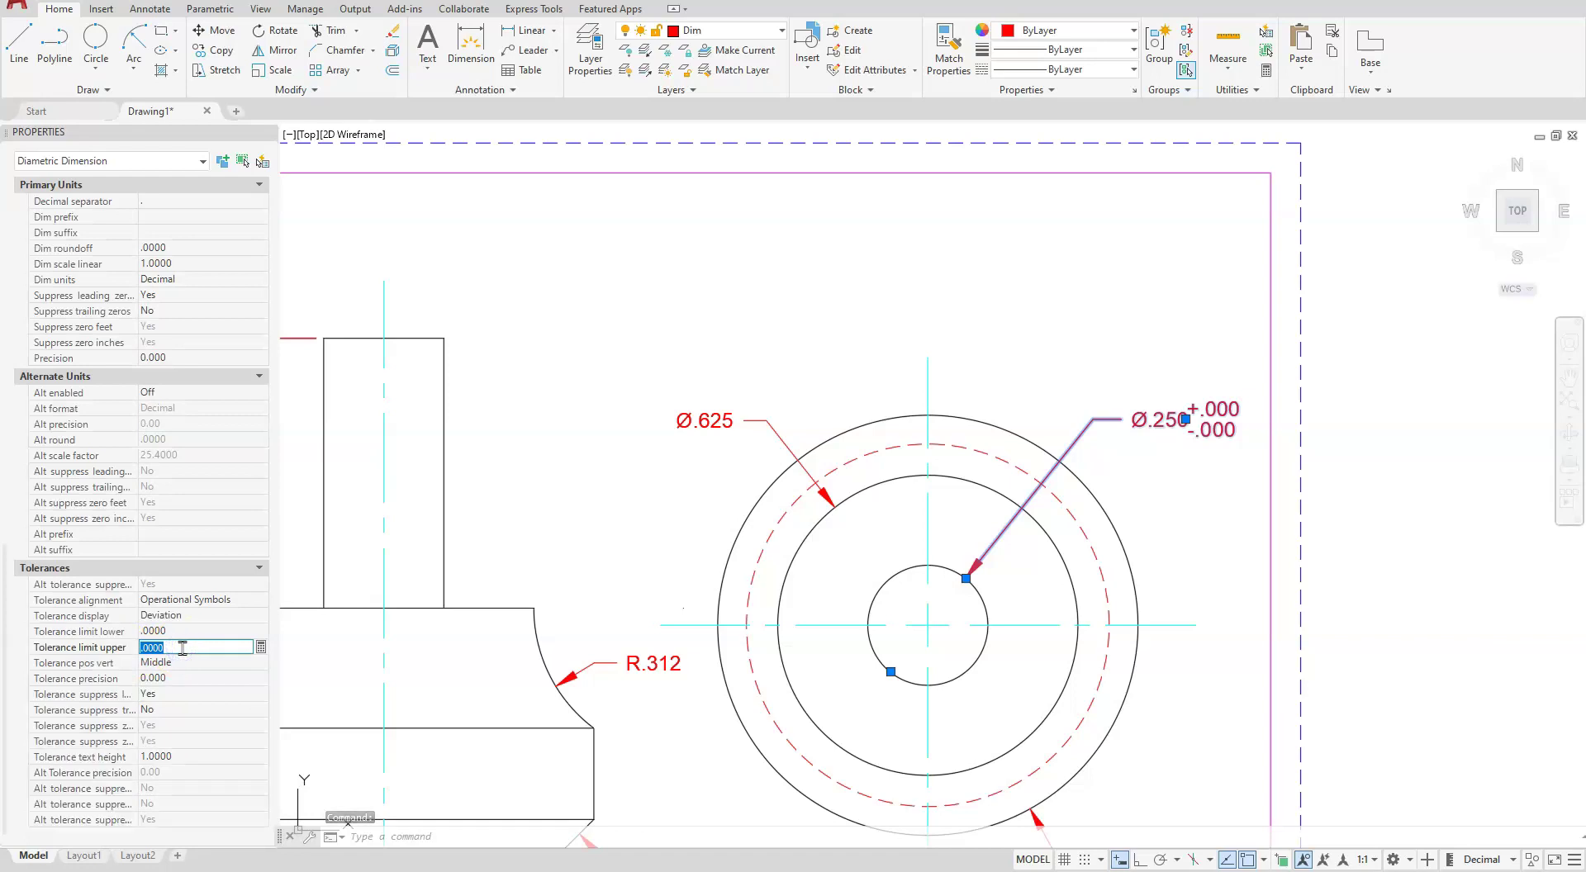
click(185, 657)
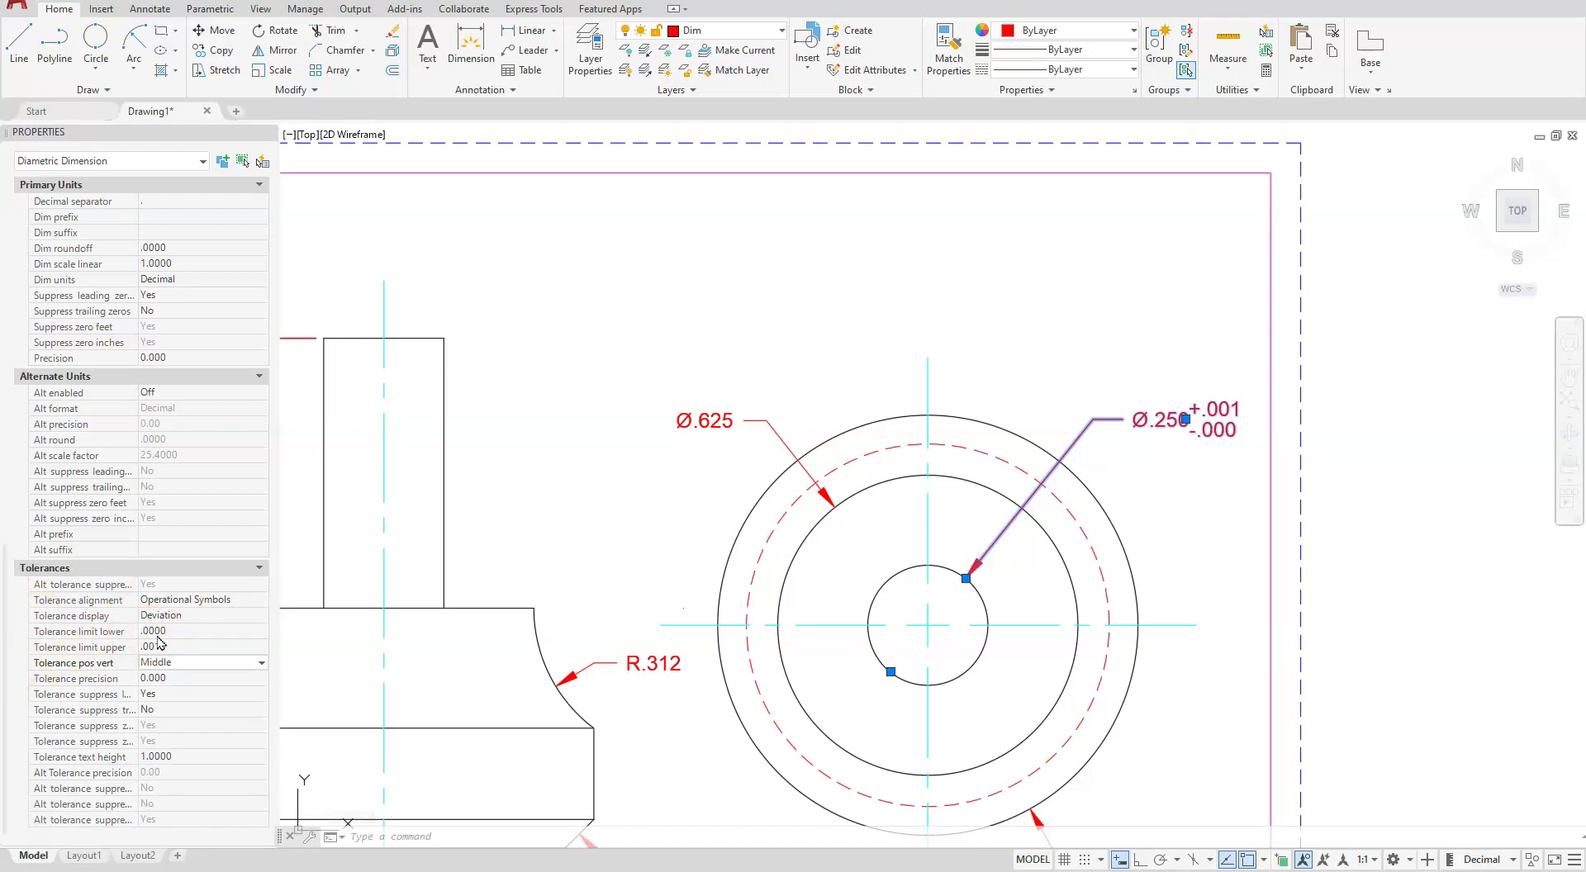
key(Escape)
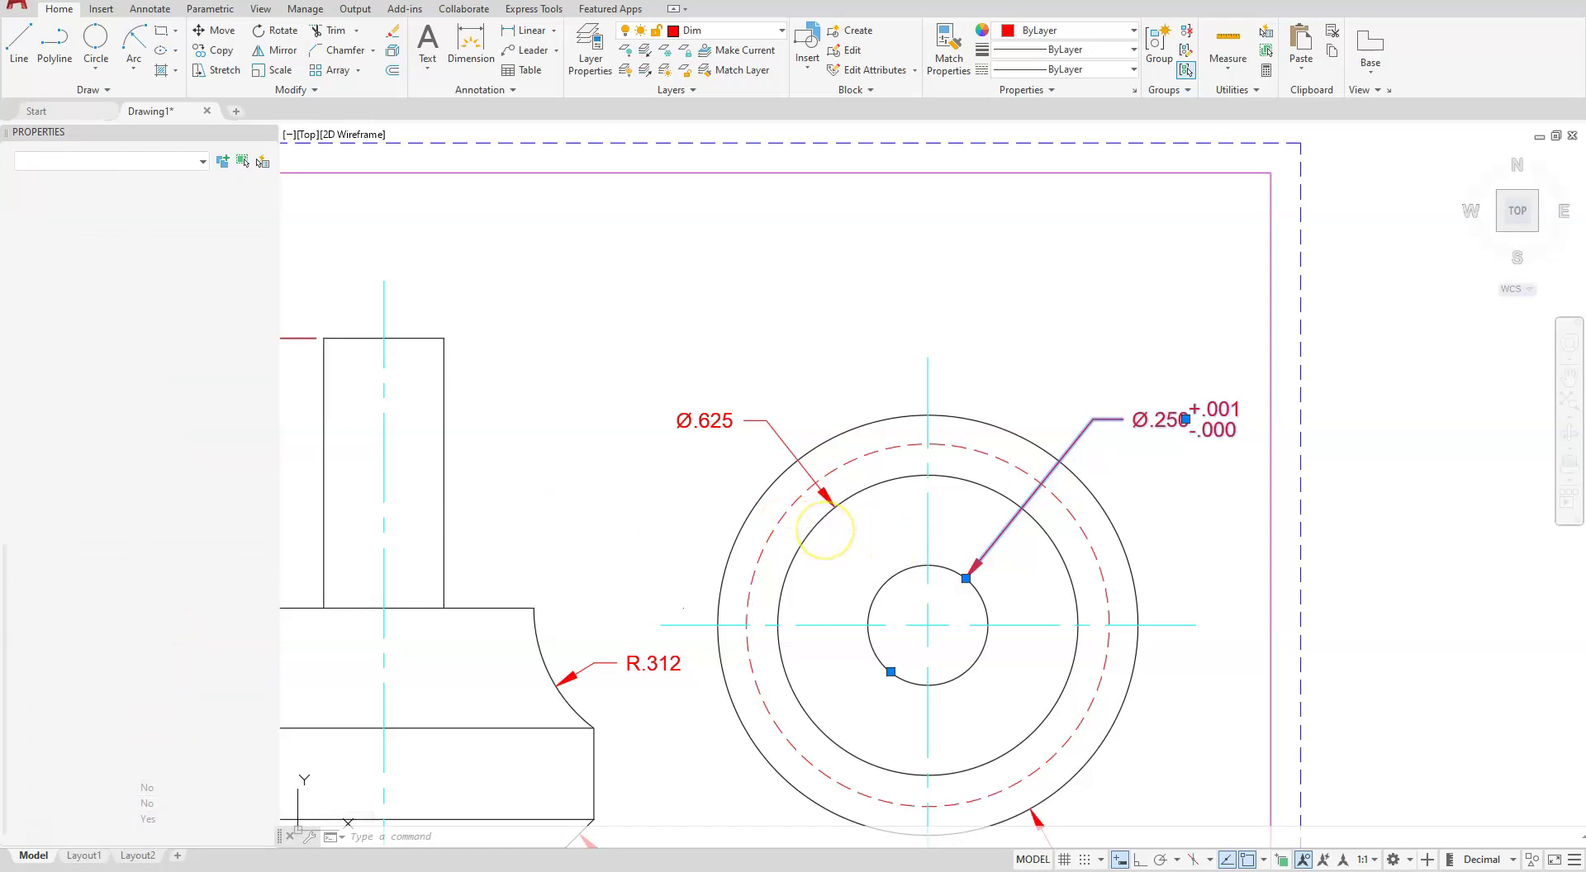
Start a single-line text with middle-center (MC) justification, centered below the circular view in line with its vertical centerline.
scroll(911, 318, down, 2)
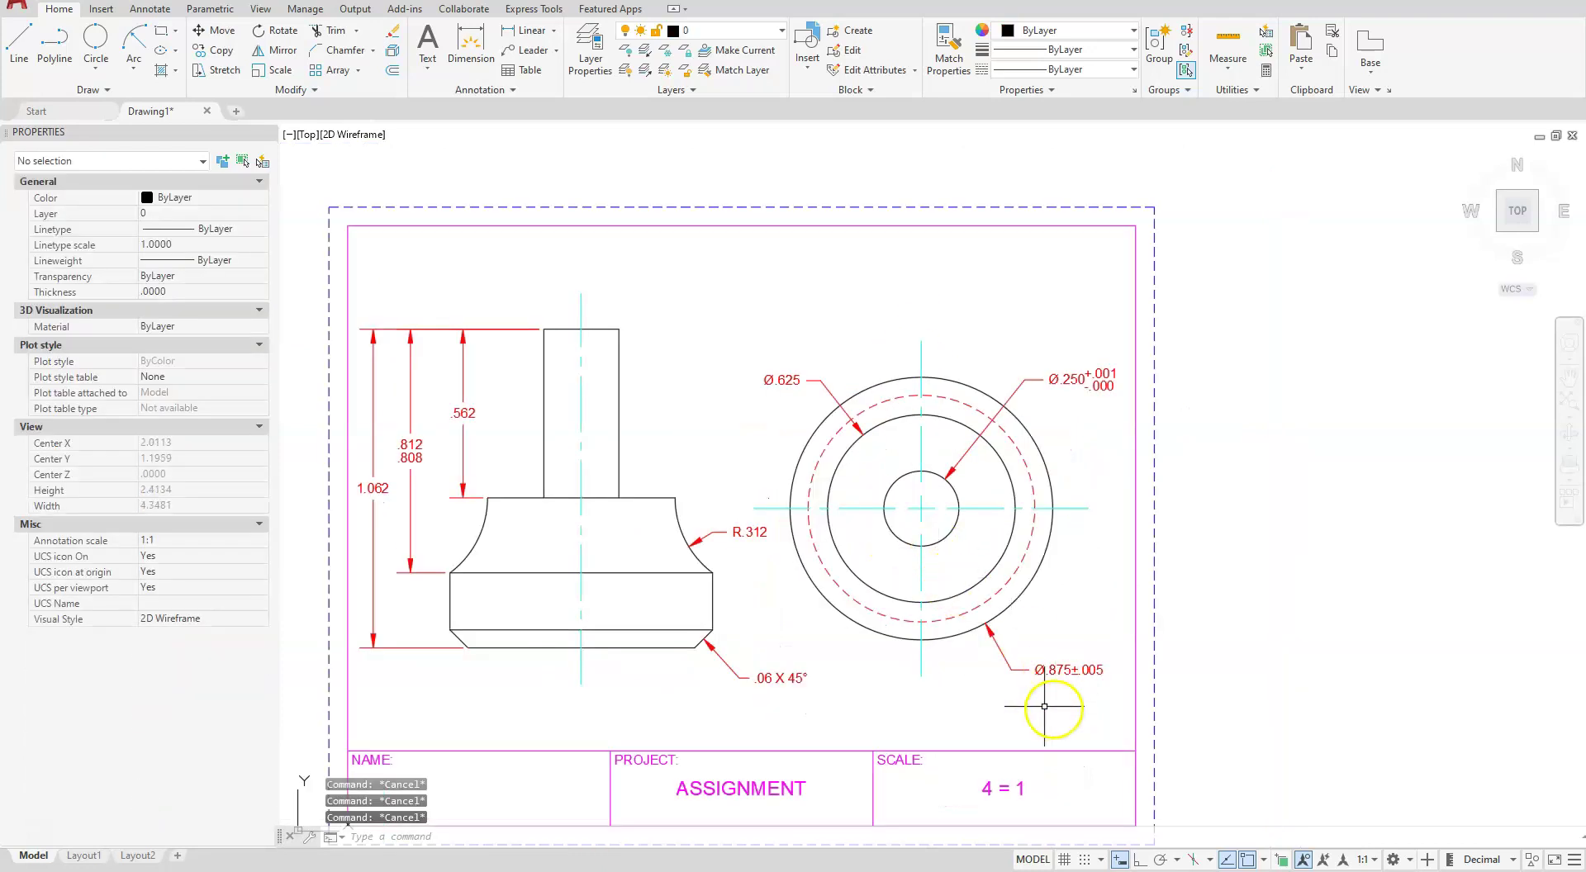
scroll(963, 591, up, 4)
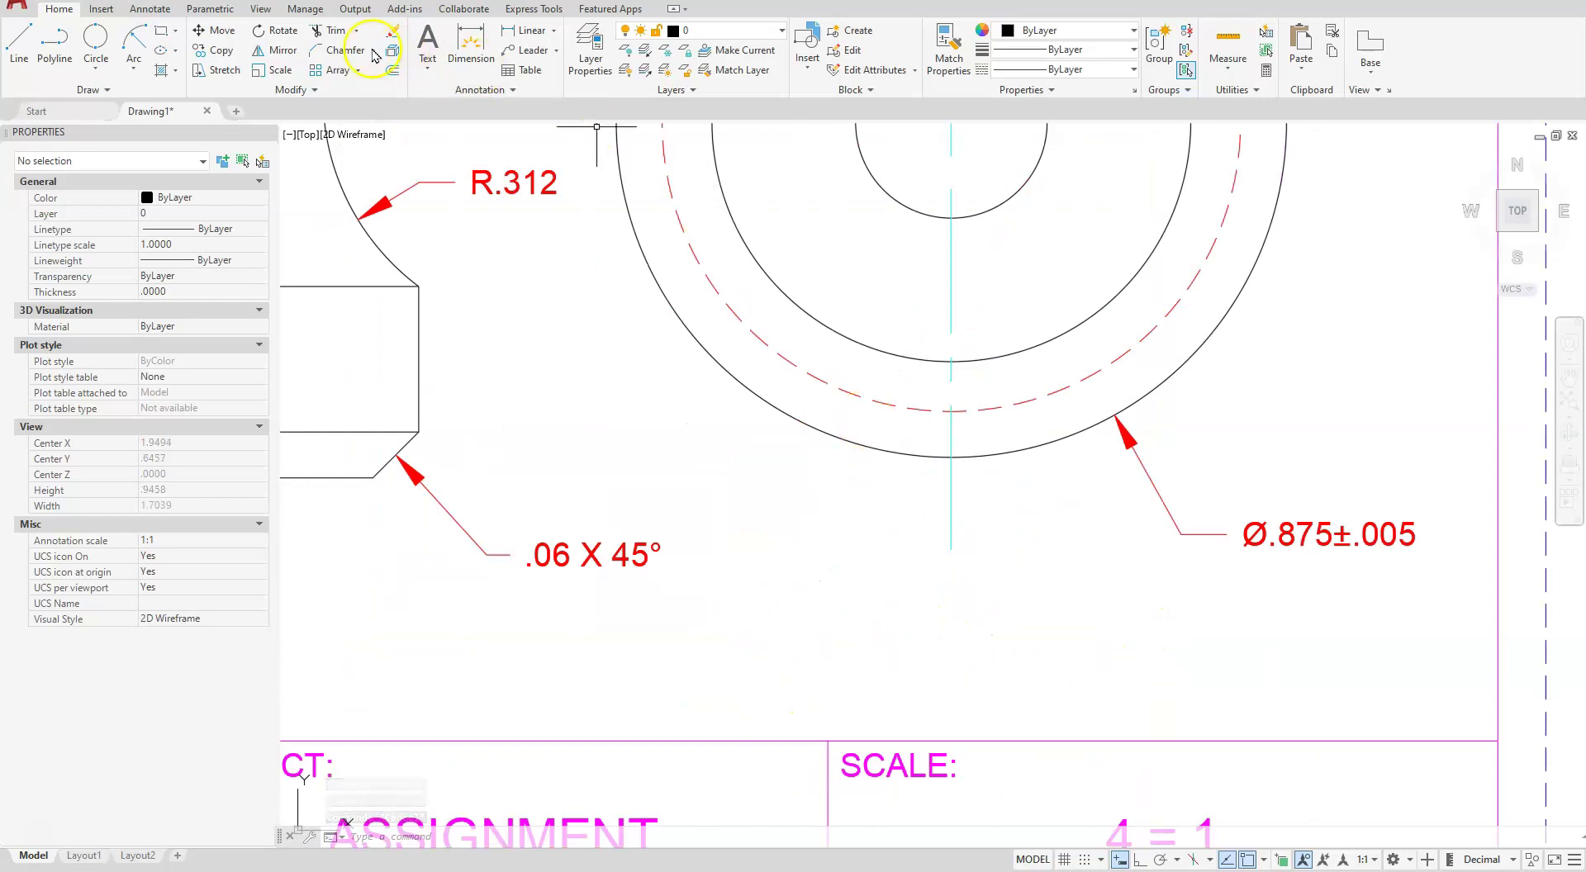
click(426, 64)
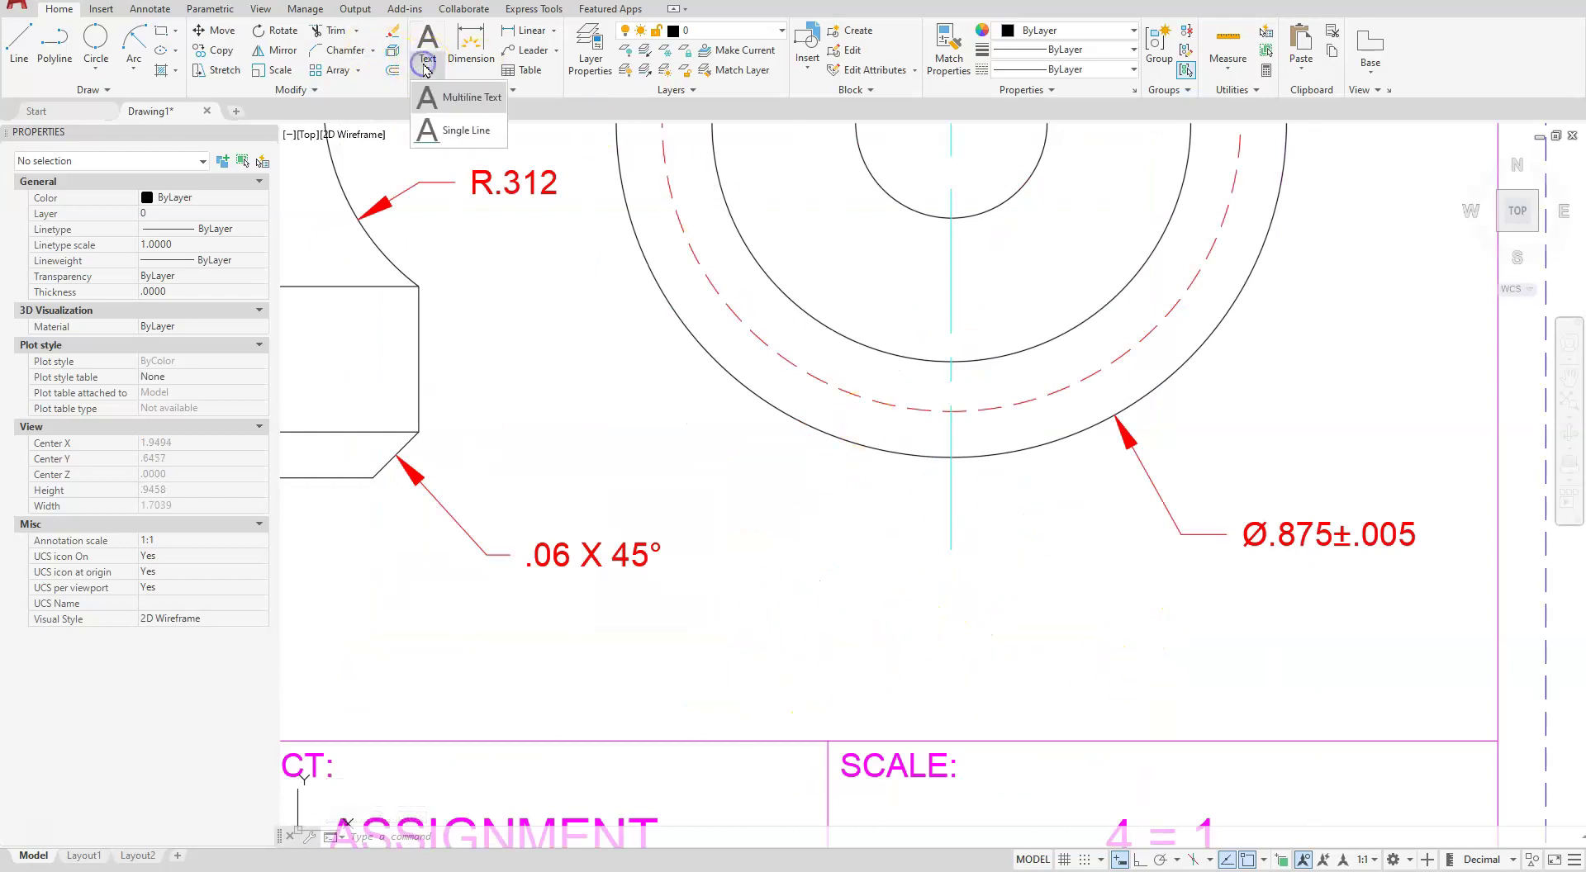
click(453, 133)
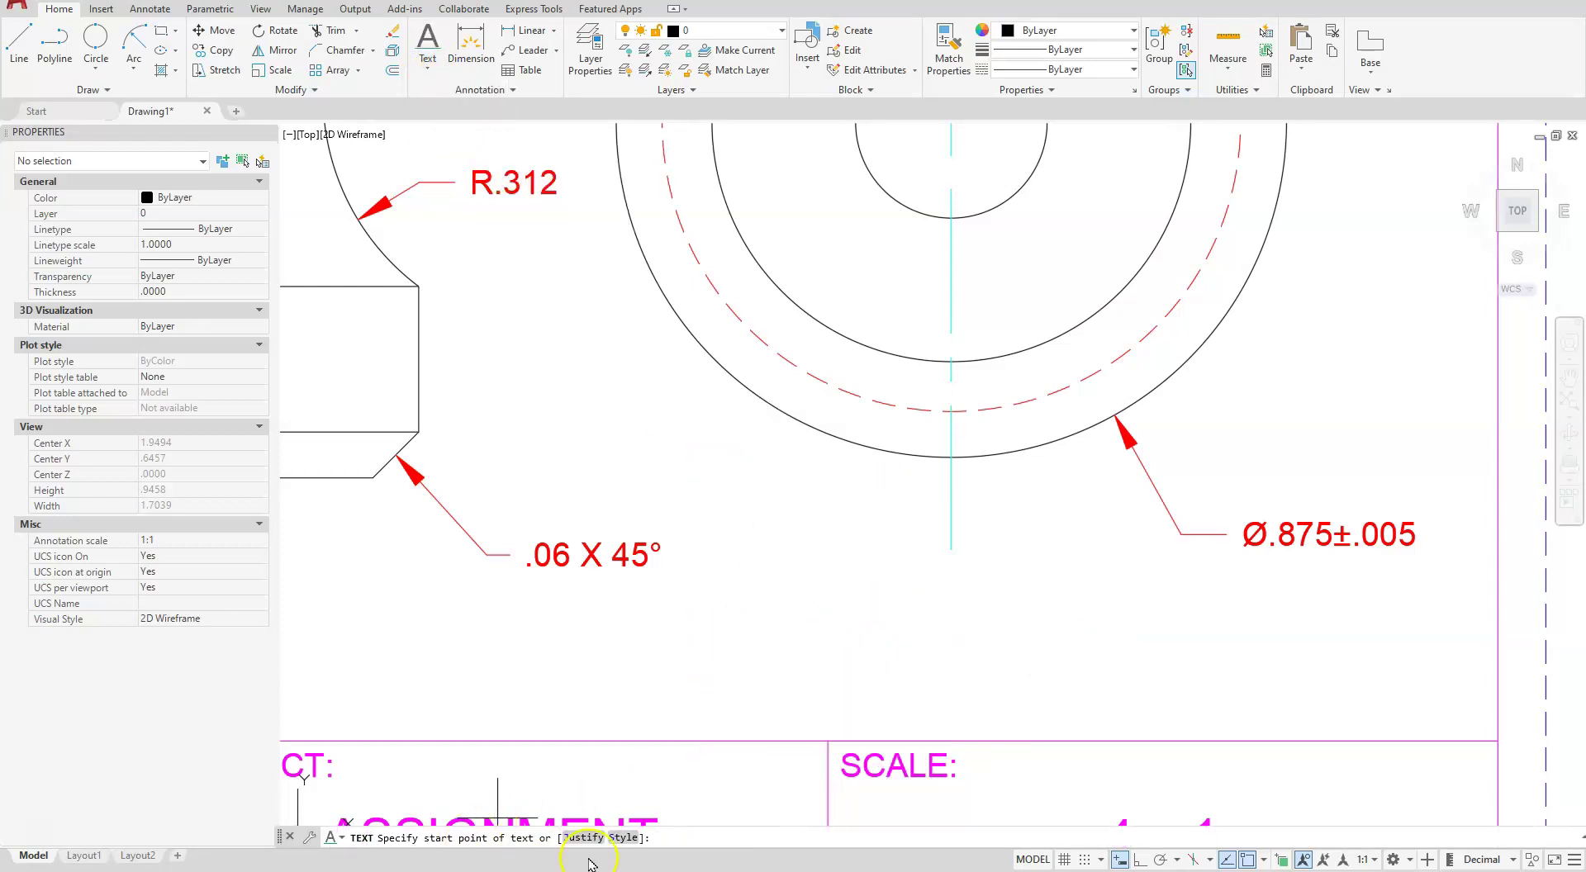
text(MC)
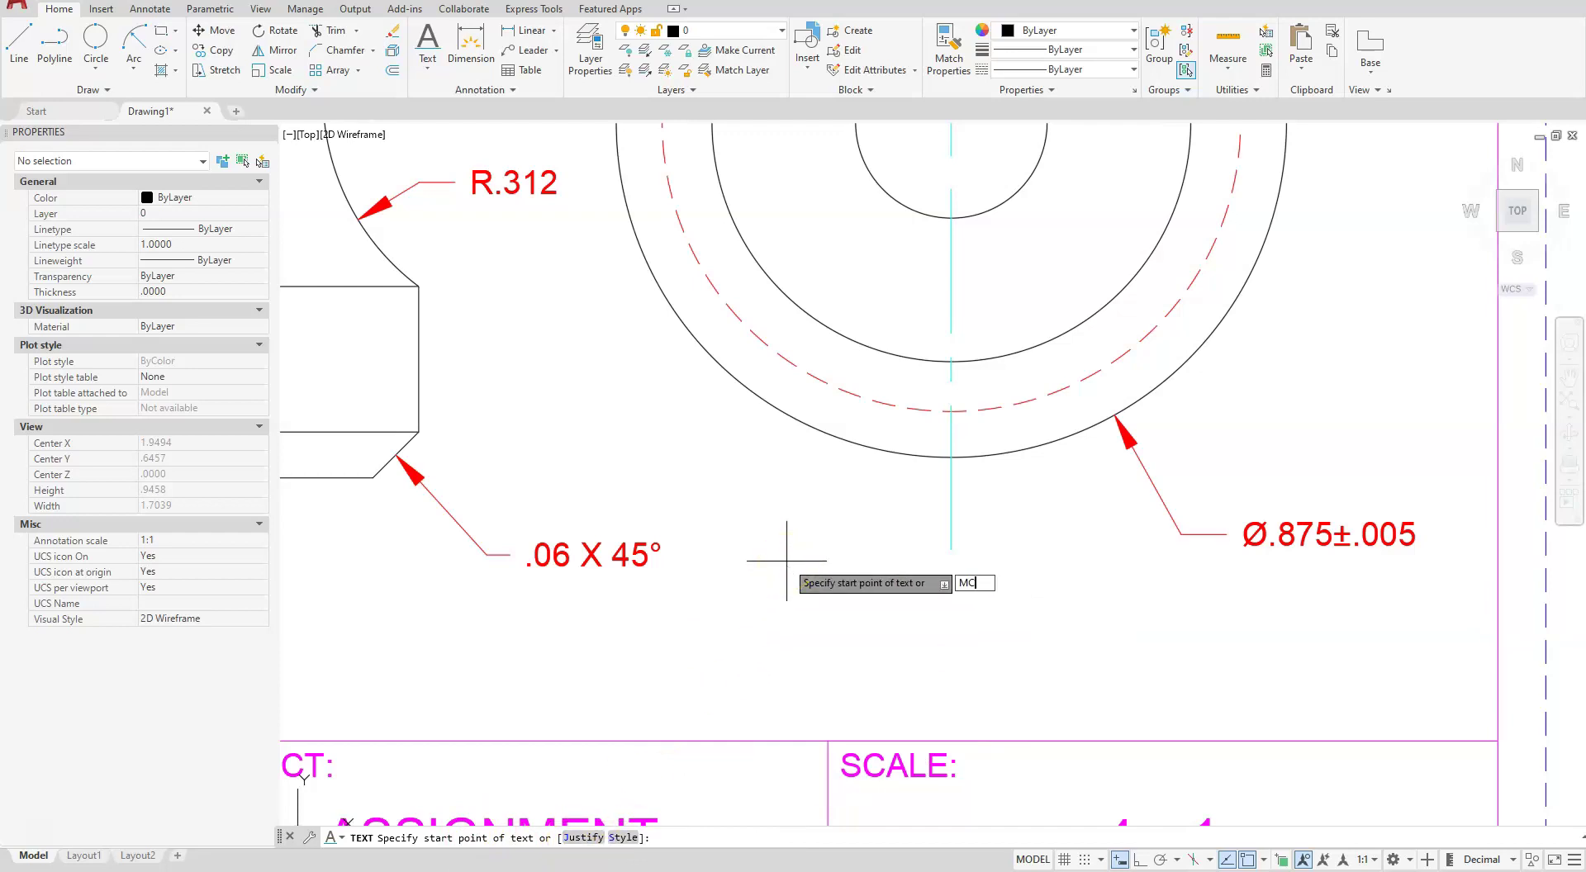
key(Return)
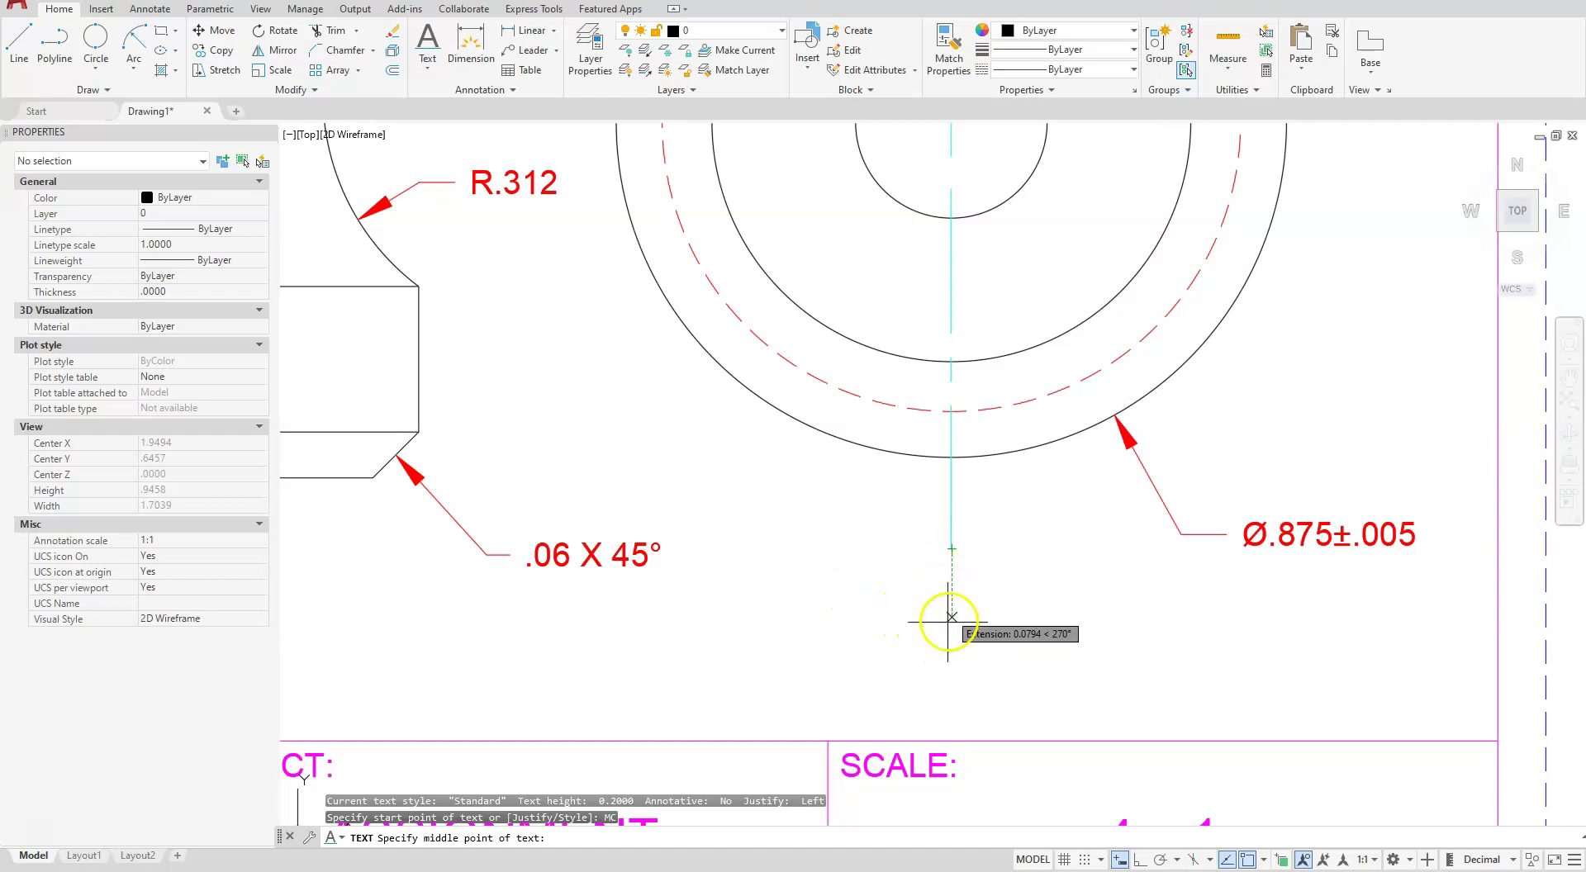
click(951, 649)
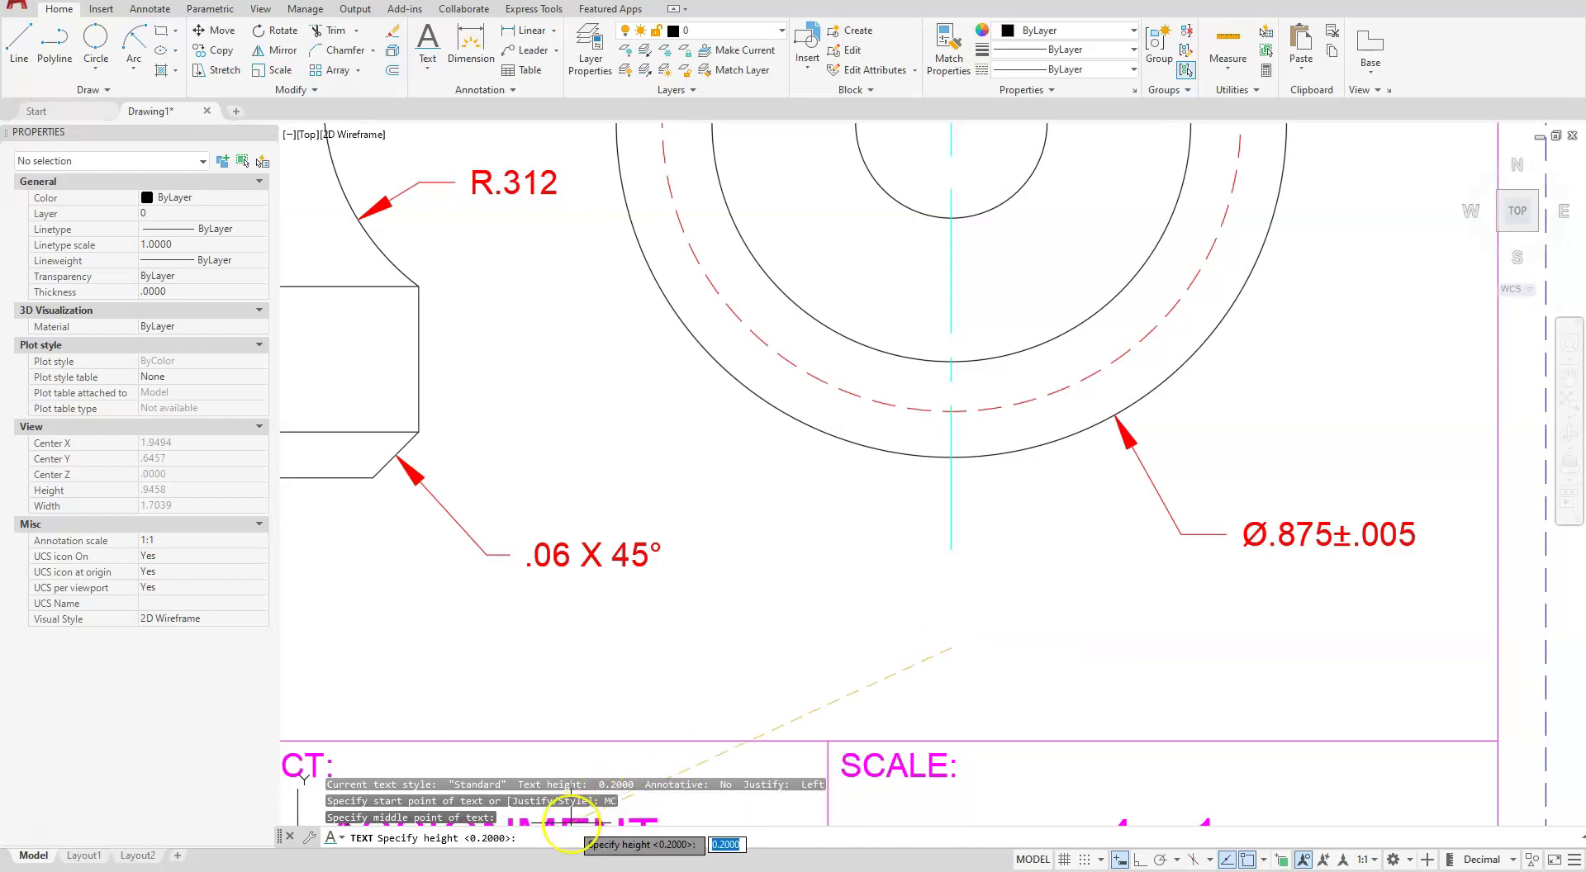
Set the text height with the in-command calculator expression .1875*.25 and accept a rotation angle of 0.
key(BackSpace)
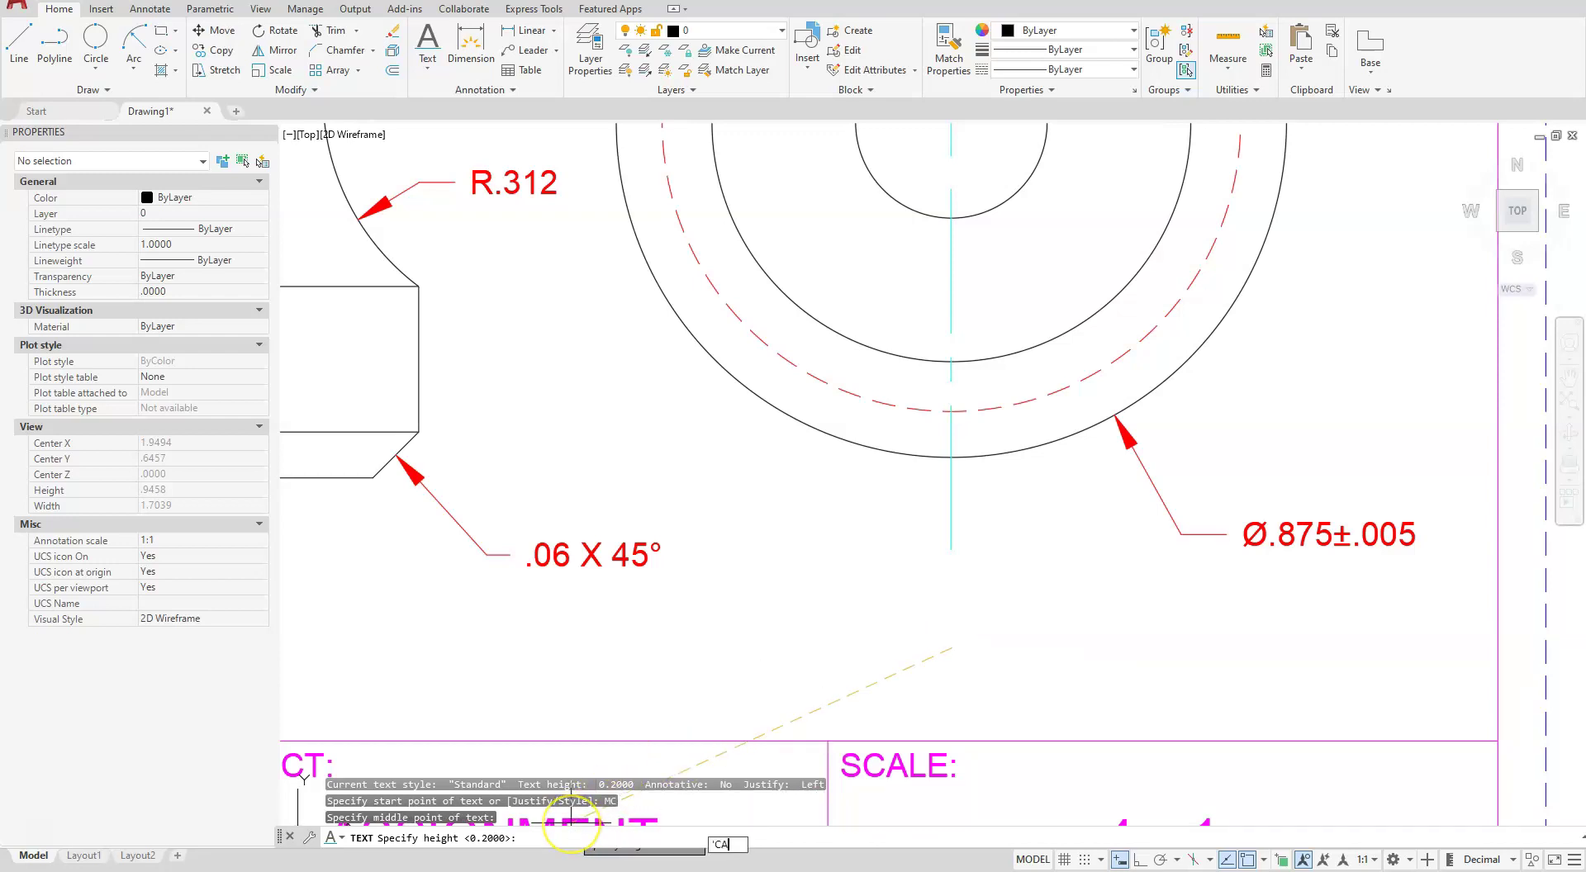
text('cal)
key(Return)
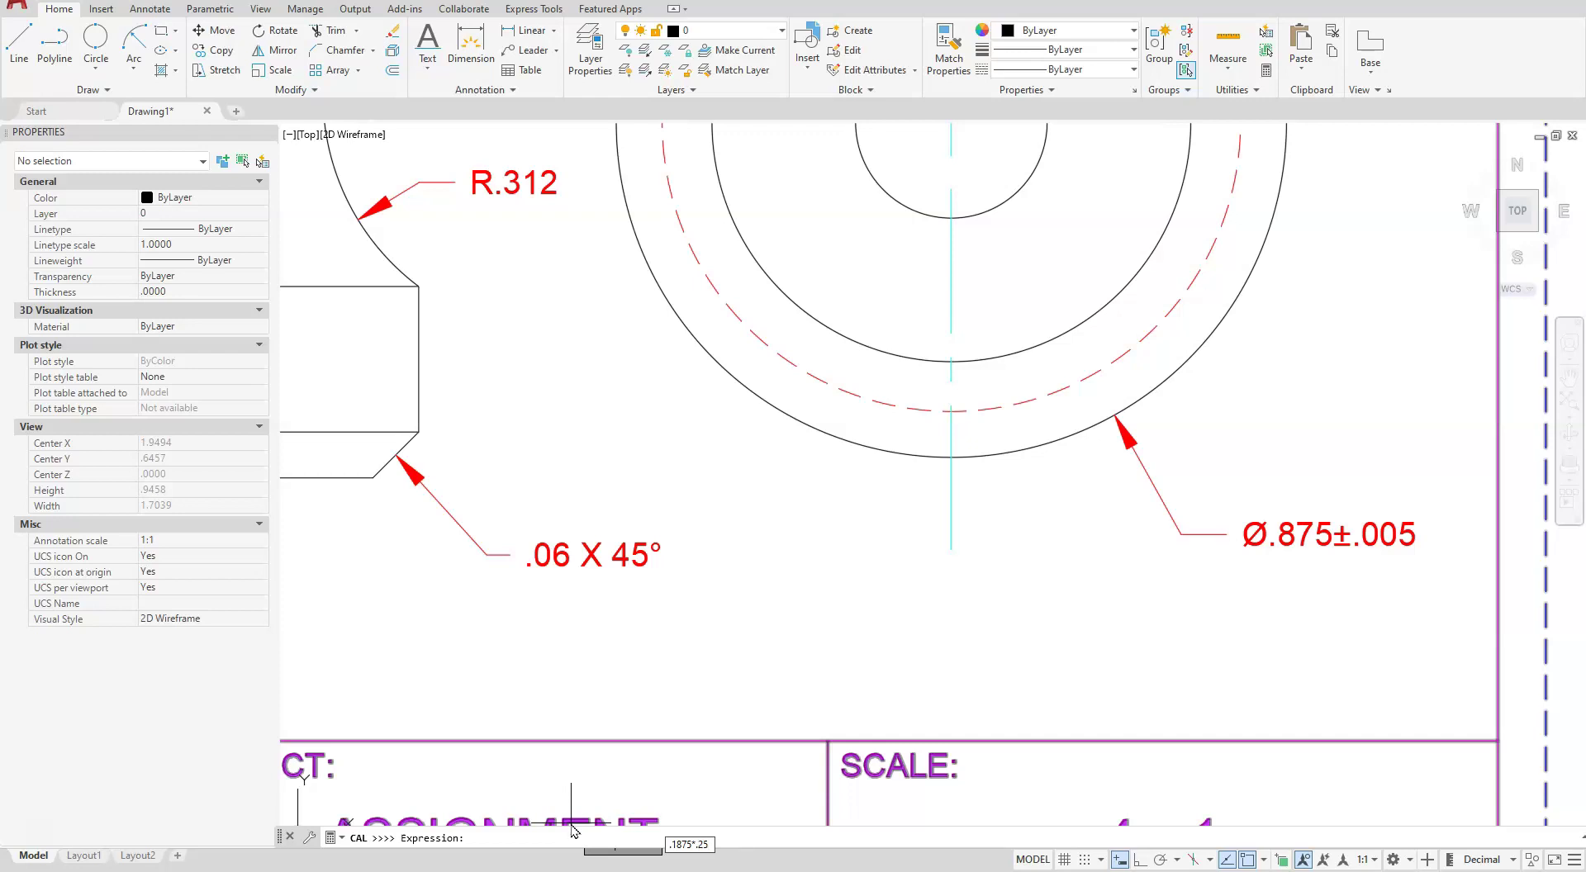
key(Return)
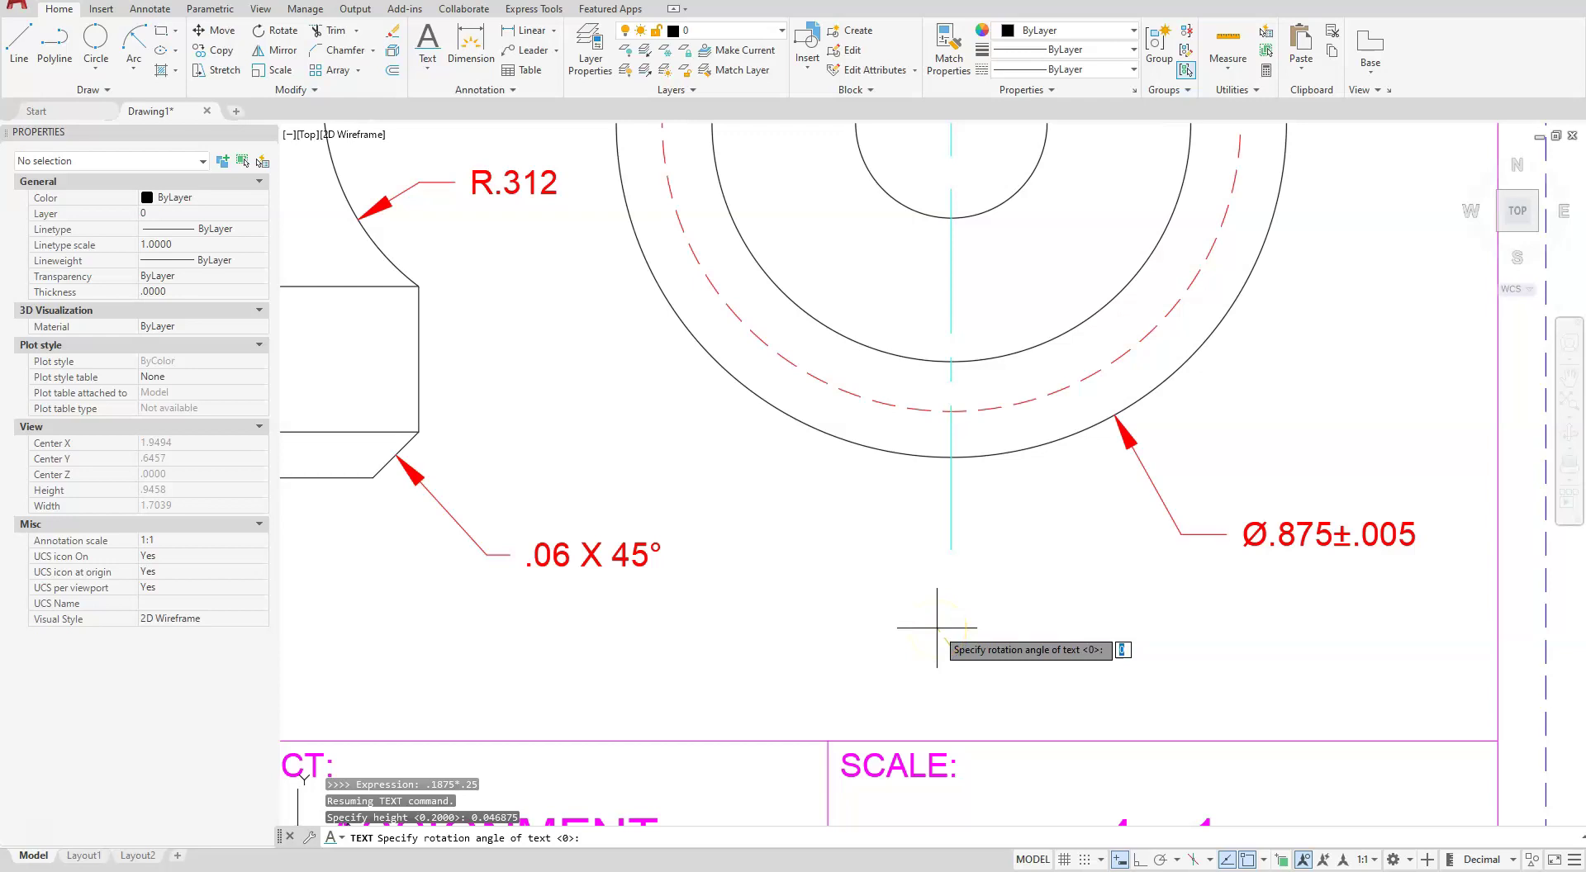
key(Return)
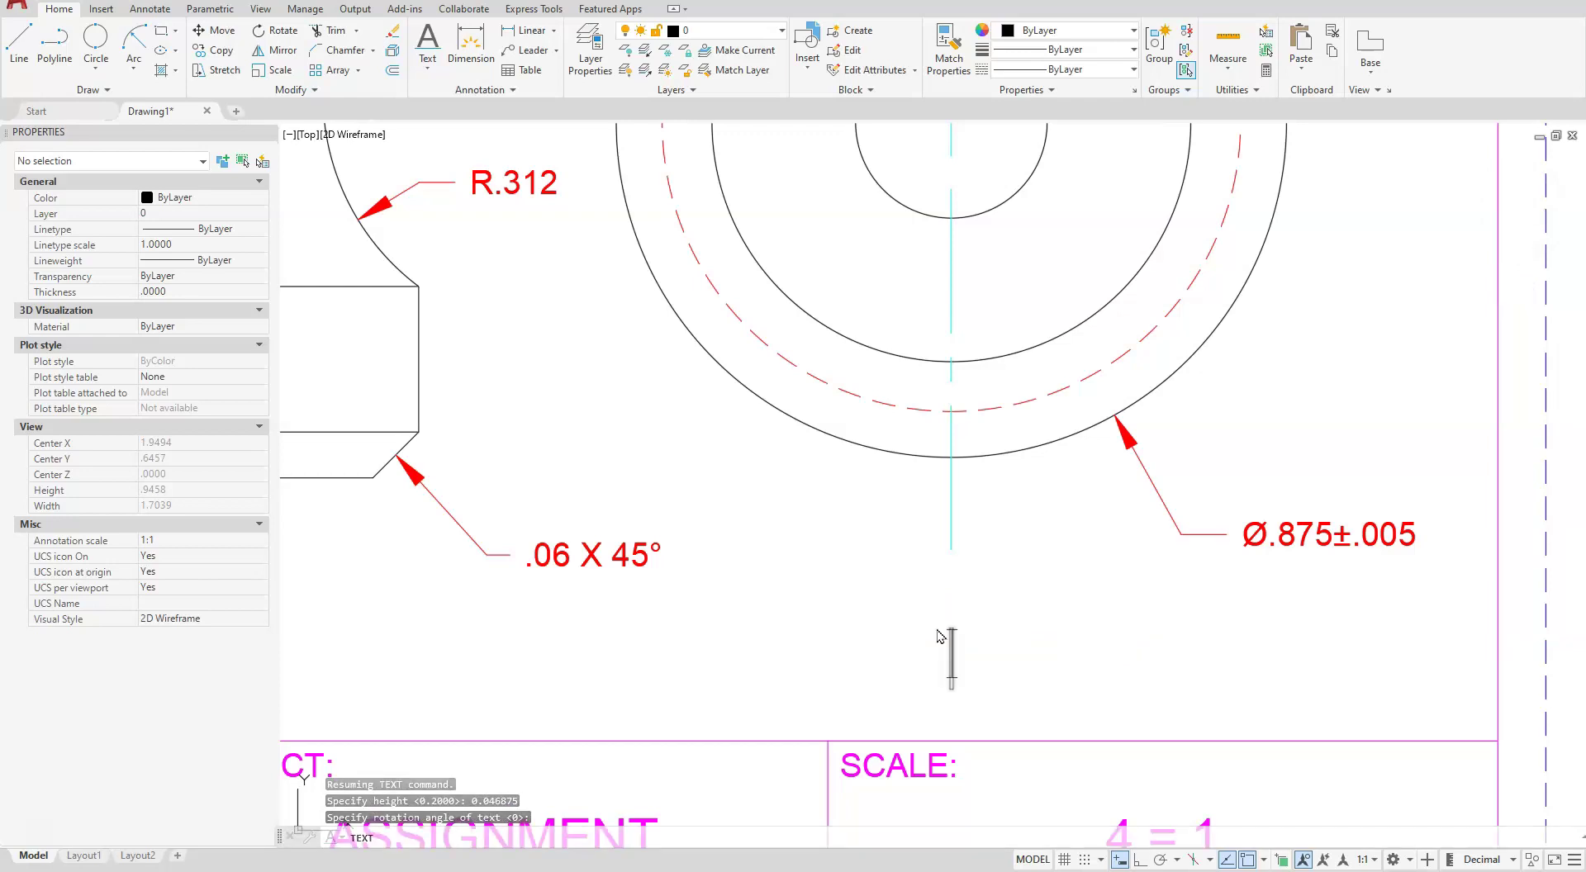
Turn on underlining at the start of the text line with the %% control code.
text(uu)
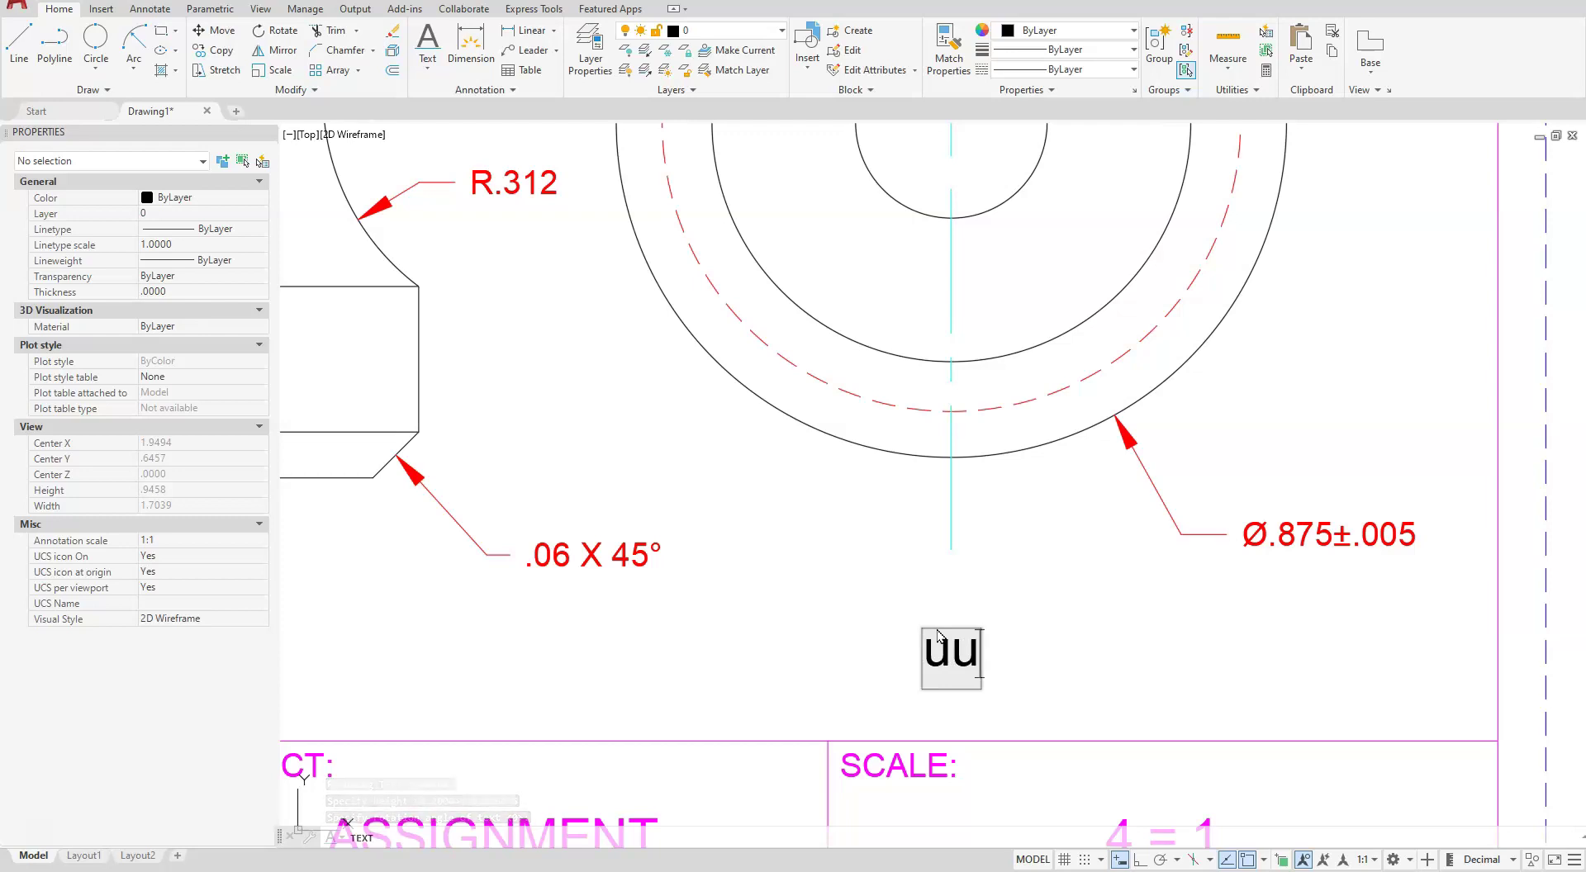
key(BackSpace)
key(BackSpace)
text(%%)
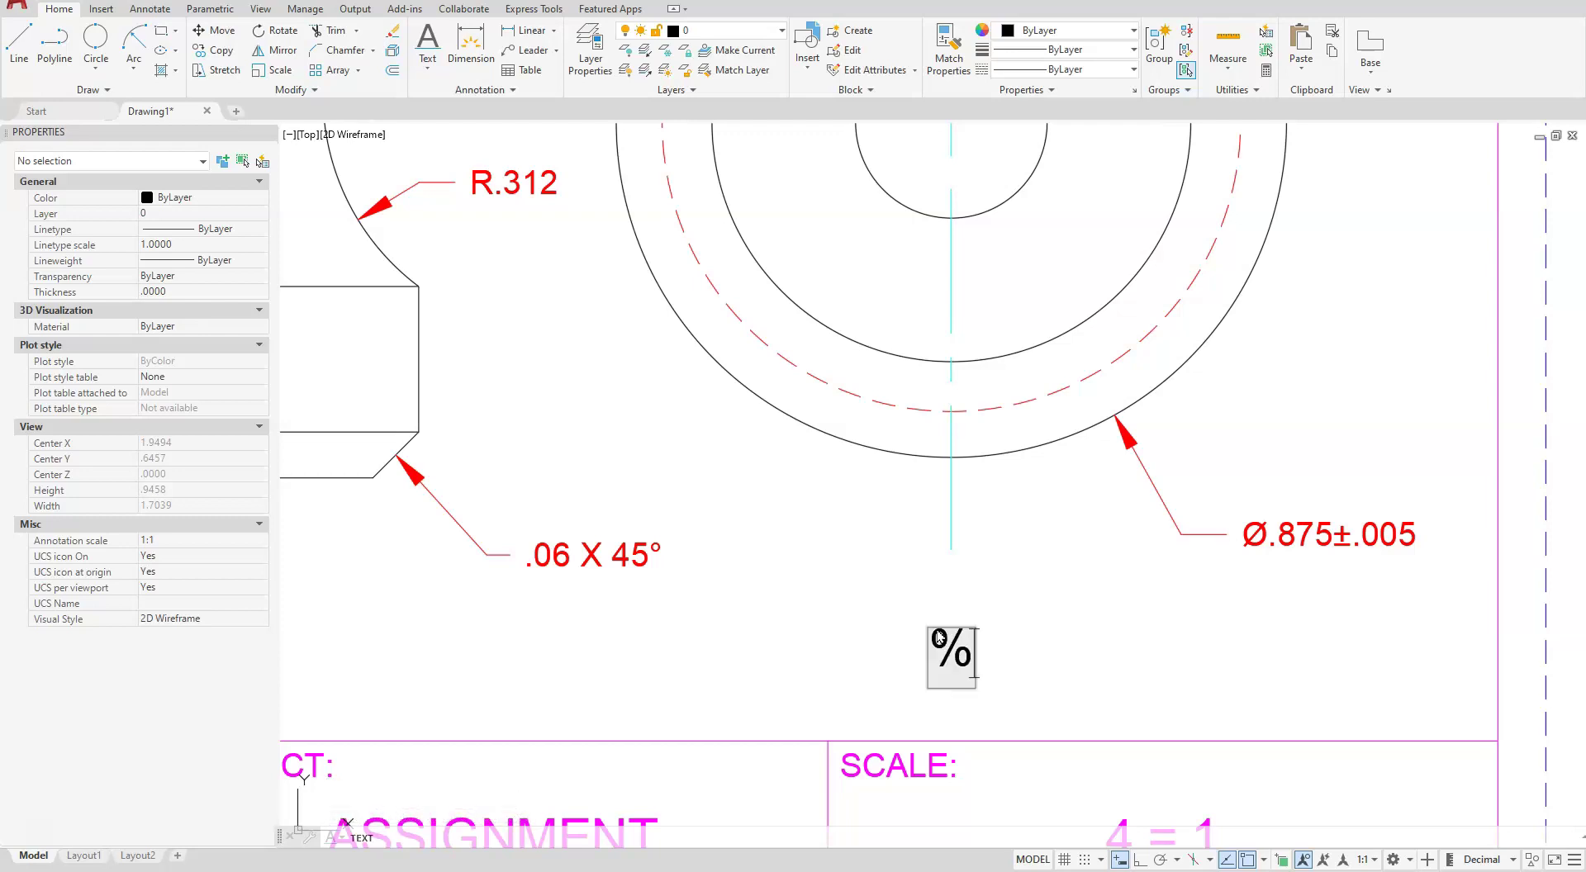
key(BackSpace)
key(BackSpace)
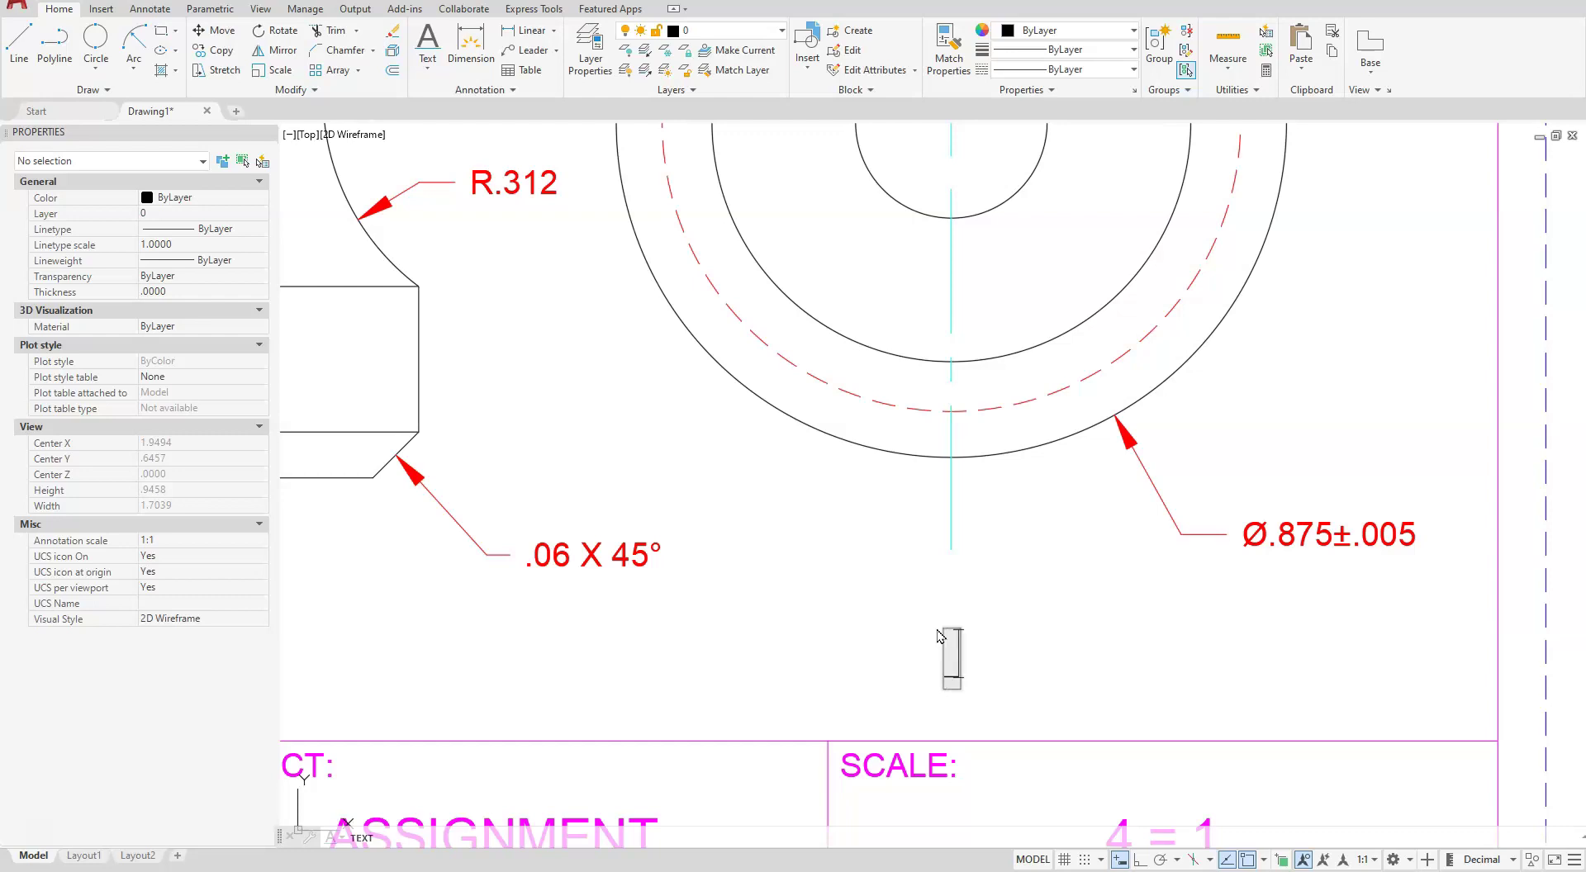
text(view)
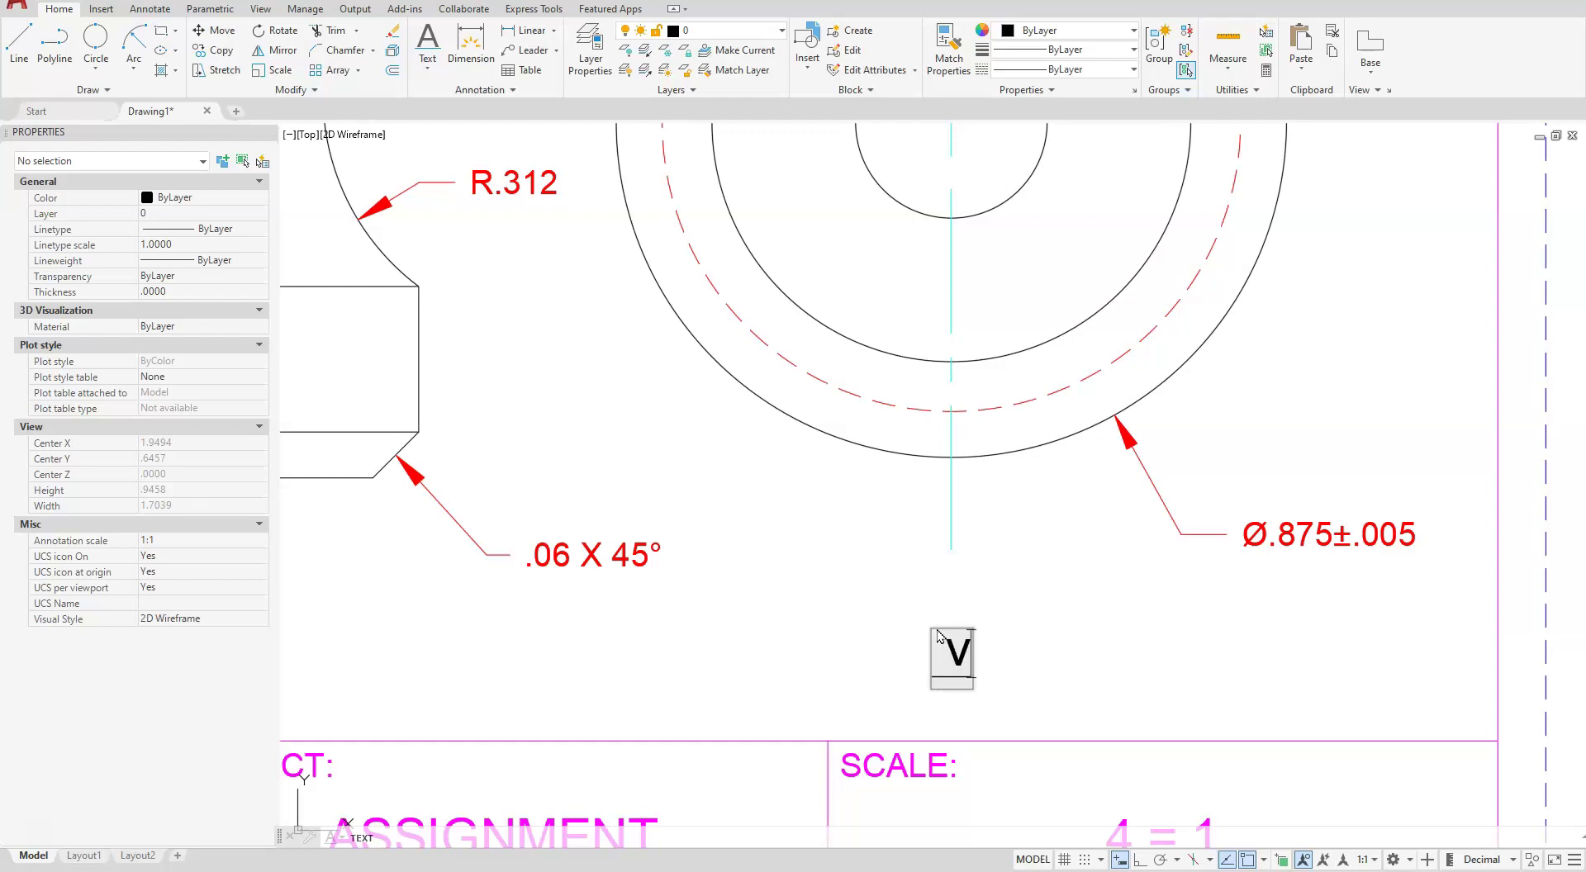
key(BackSpace)
key(BackSpace)
key(BackSpace)
key(BackSpace)
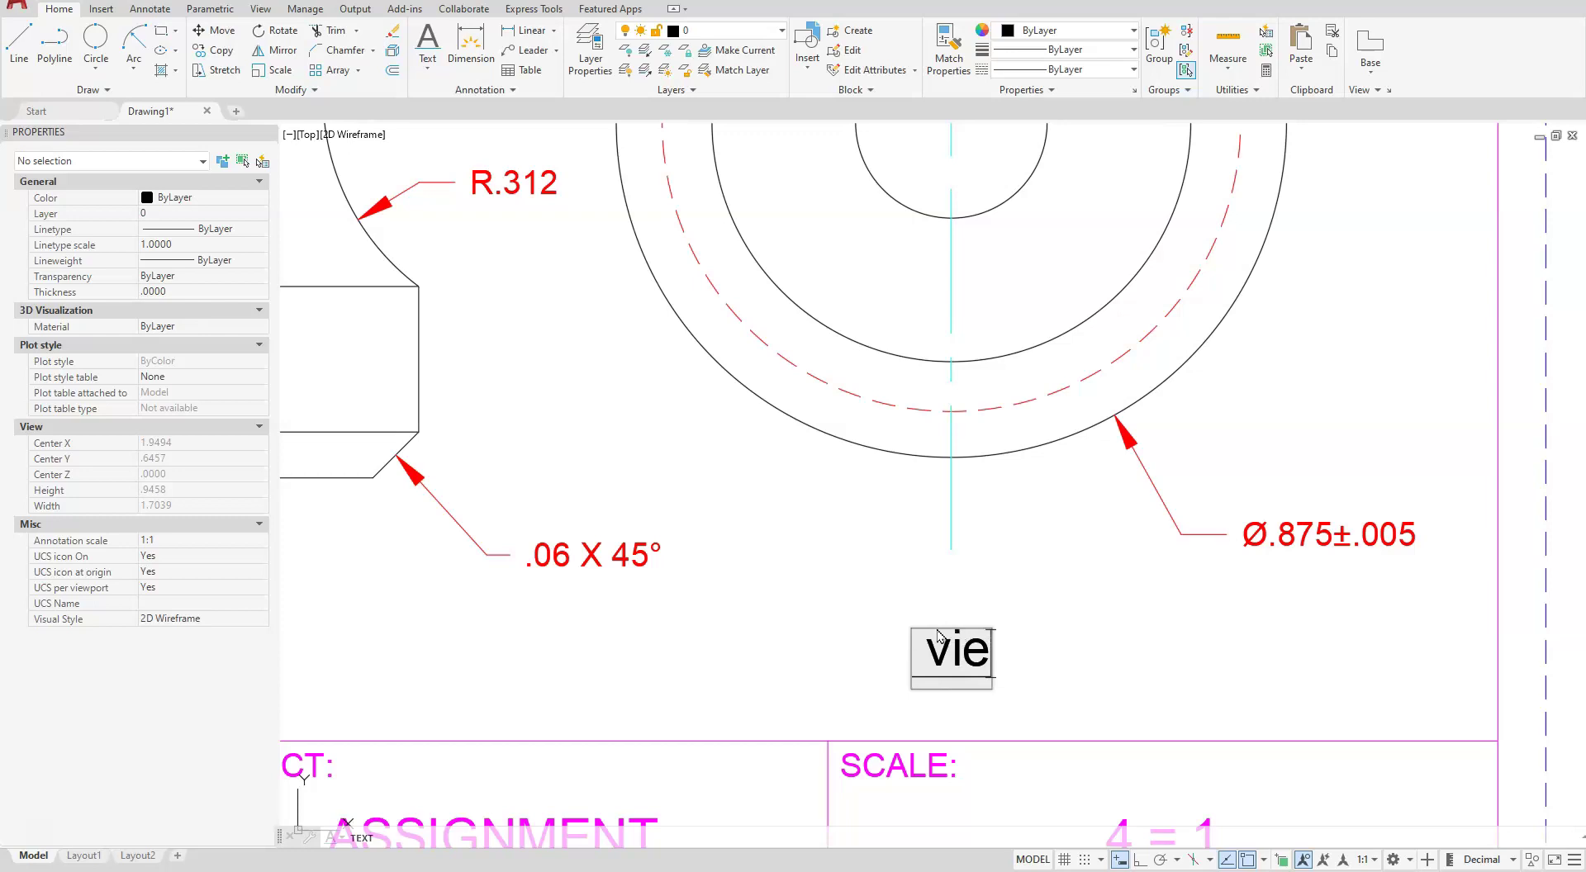
text(A)
key(BackSpace)
Write VIEW A-A as the underlined title below the circular view and finish the text.
text(VIEW)
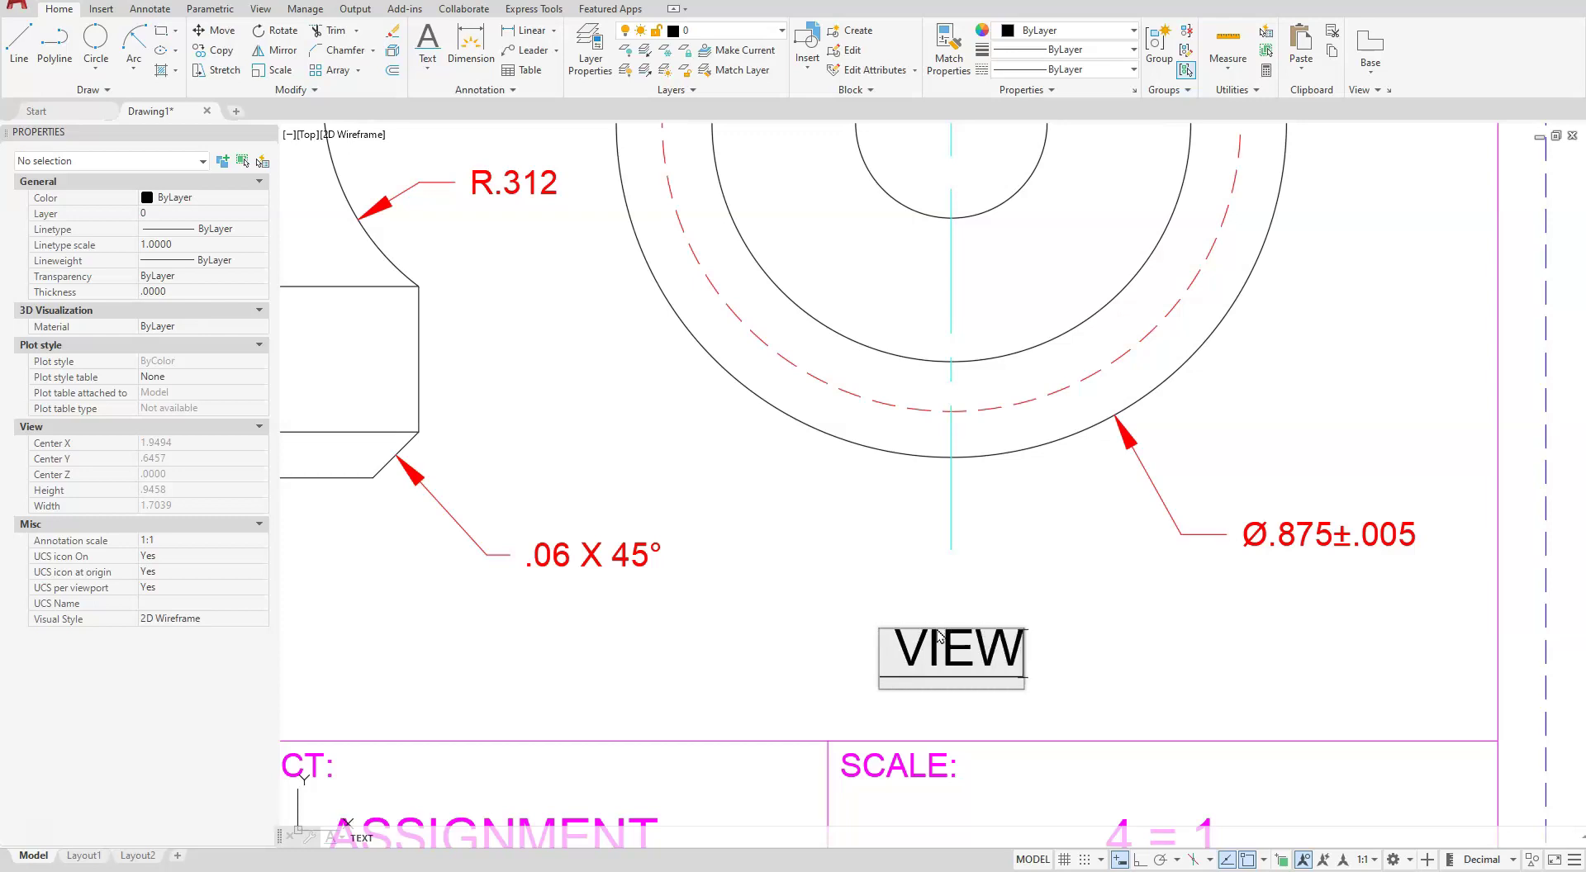
text( A-A)
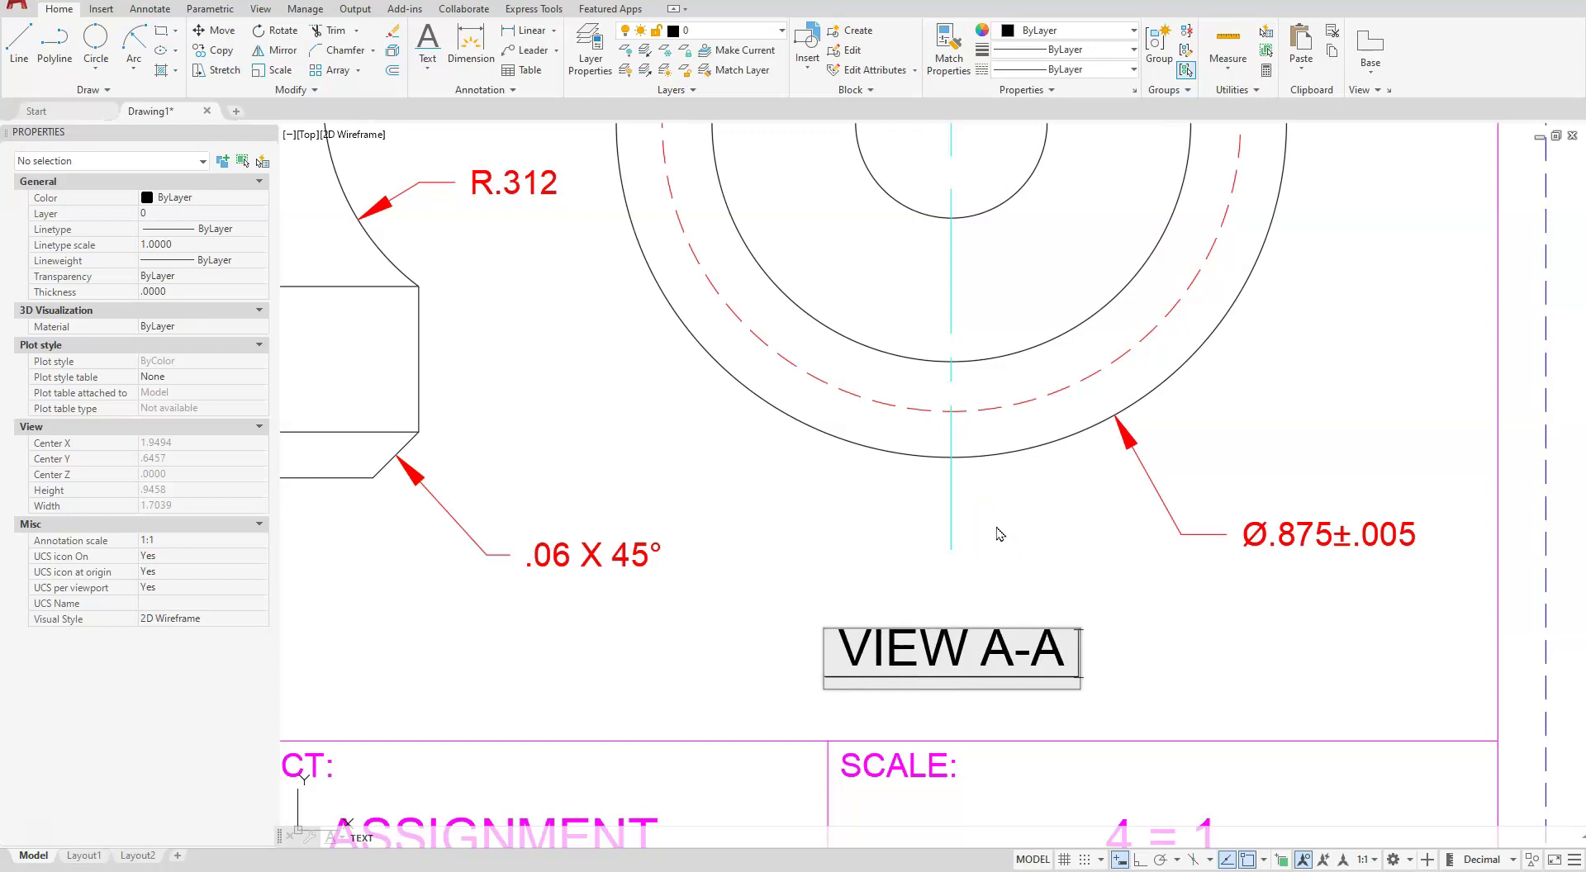
key(Return)
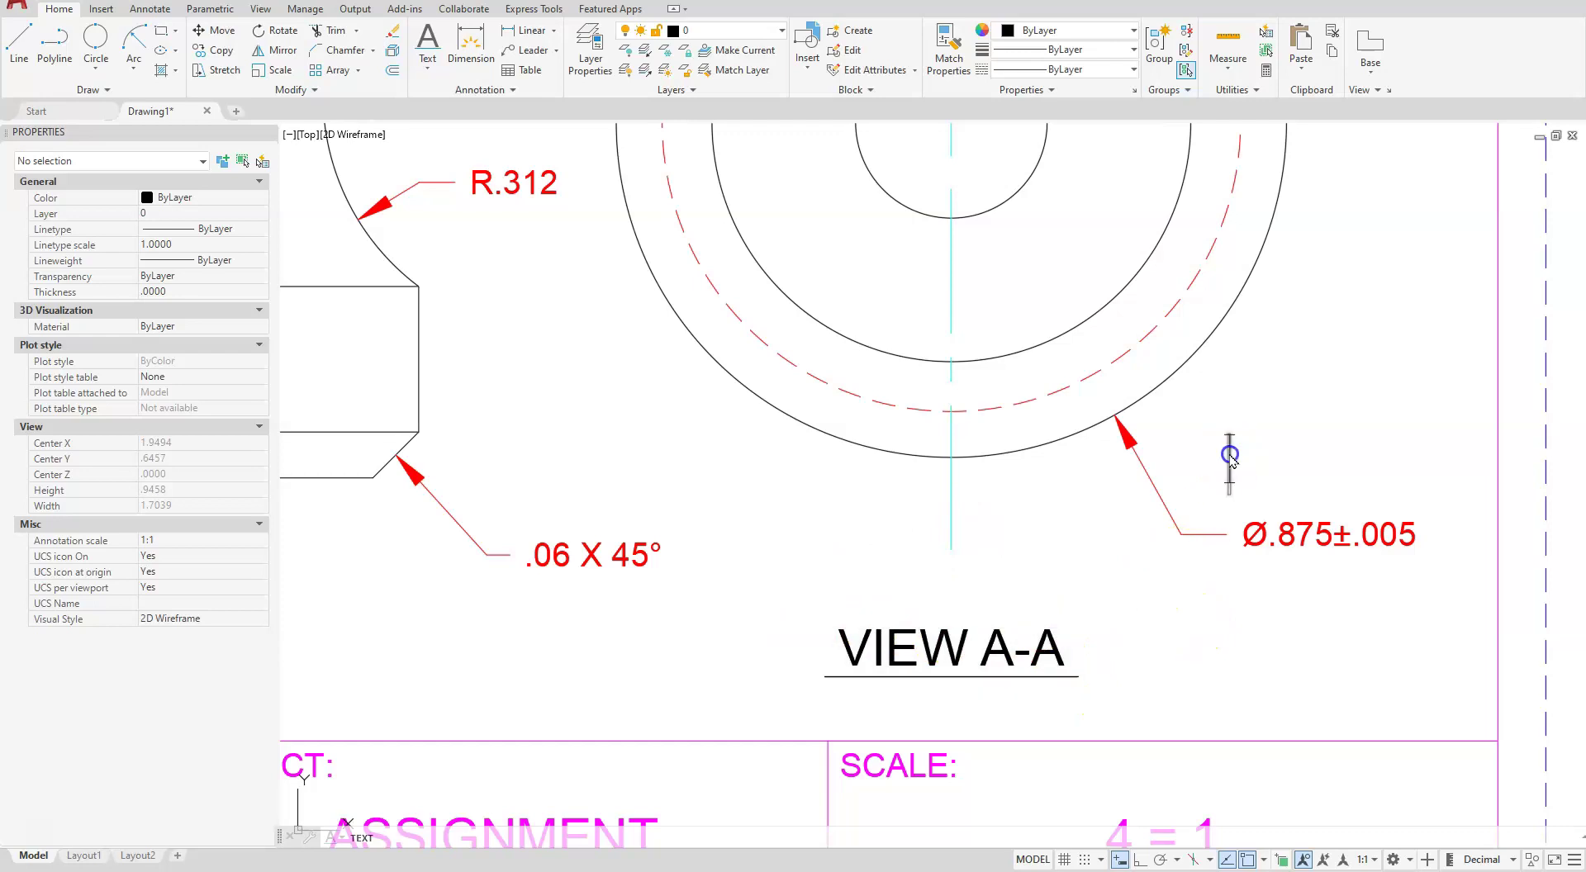
key(Return)
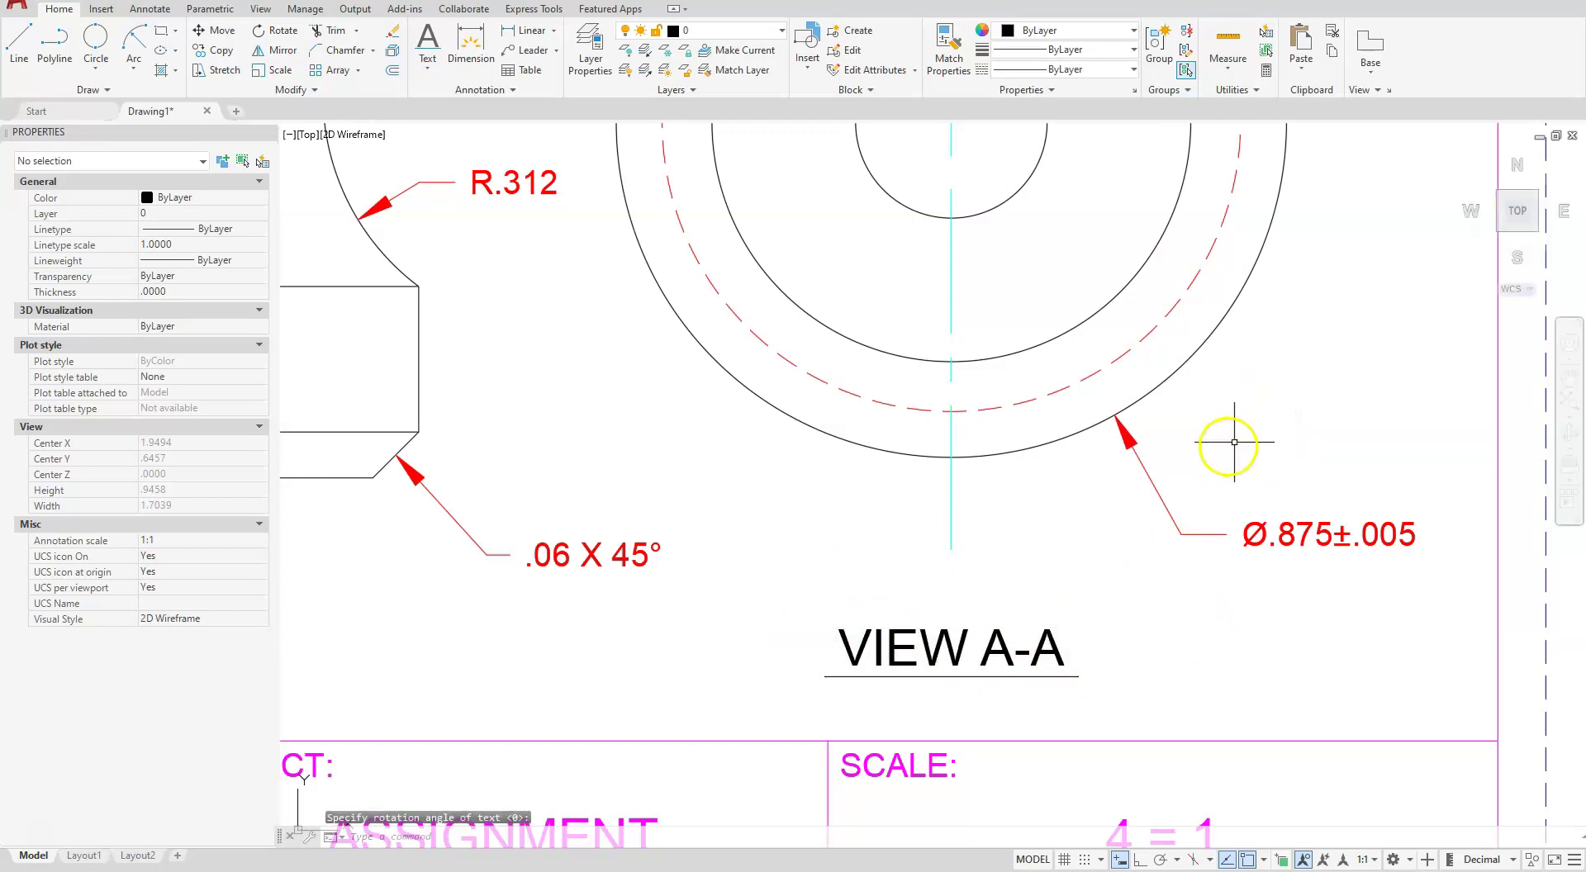
Draw a line about 0.10 upward above the .812 dimension, then horizontally with Ortho on to the front view's vertical centerline.
scroll(1232, 485, down, 6)
middle_drag(998, 505, 1021, 632)
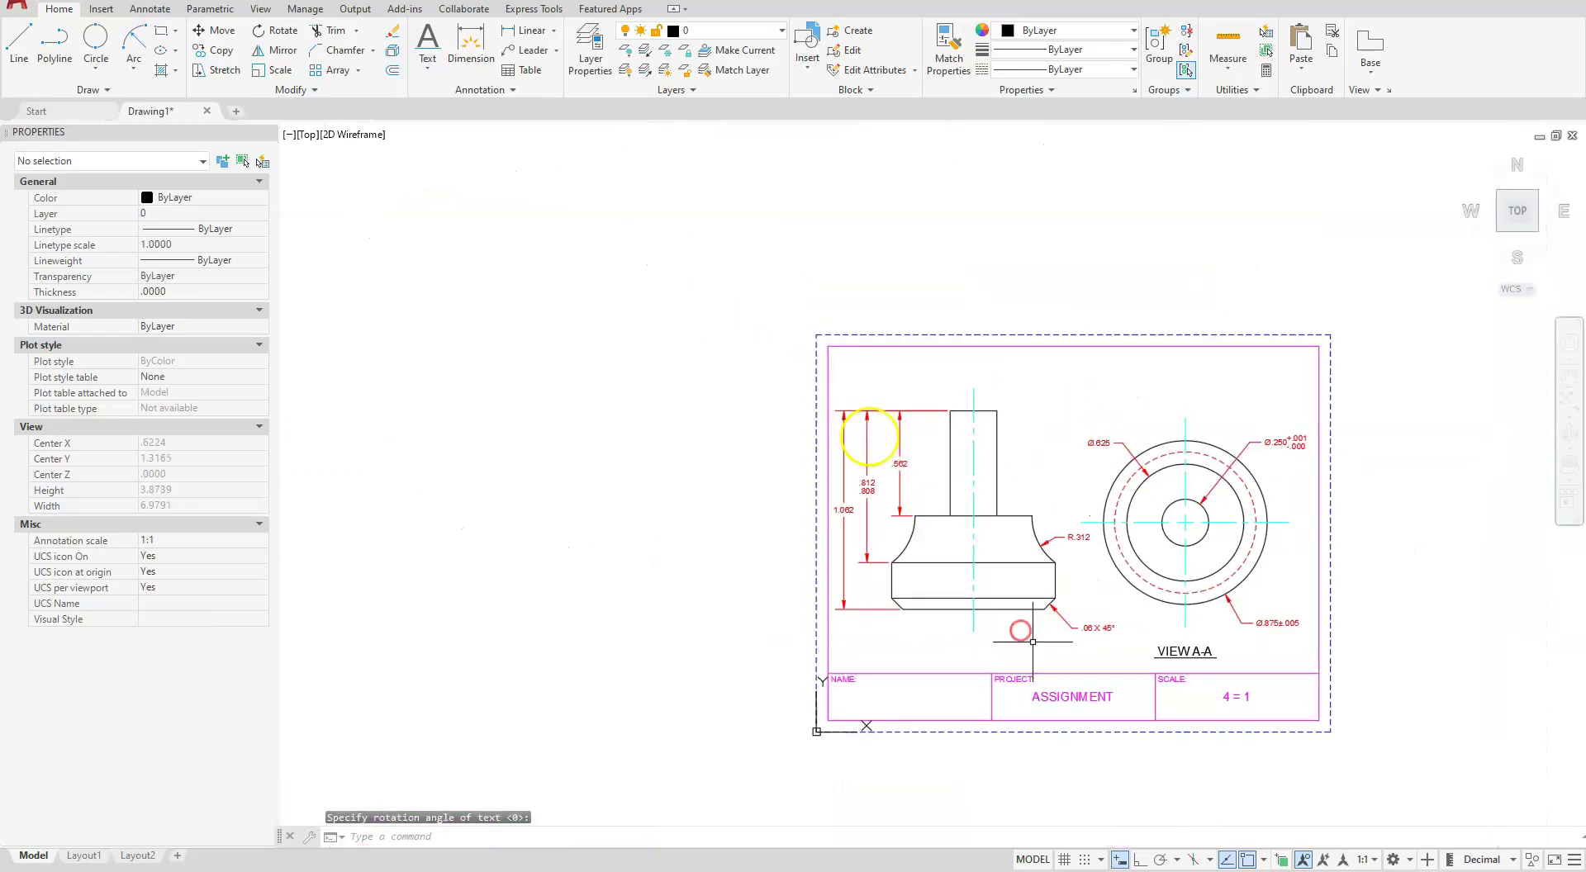
scroll(900, 390, up, 6)
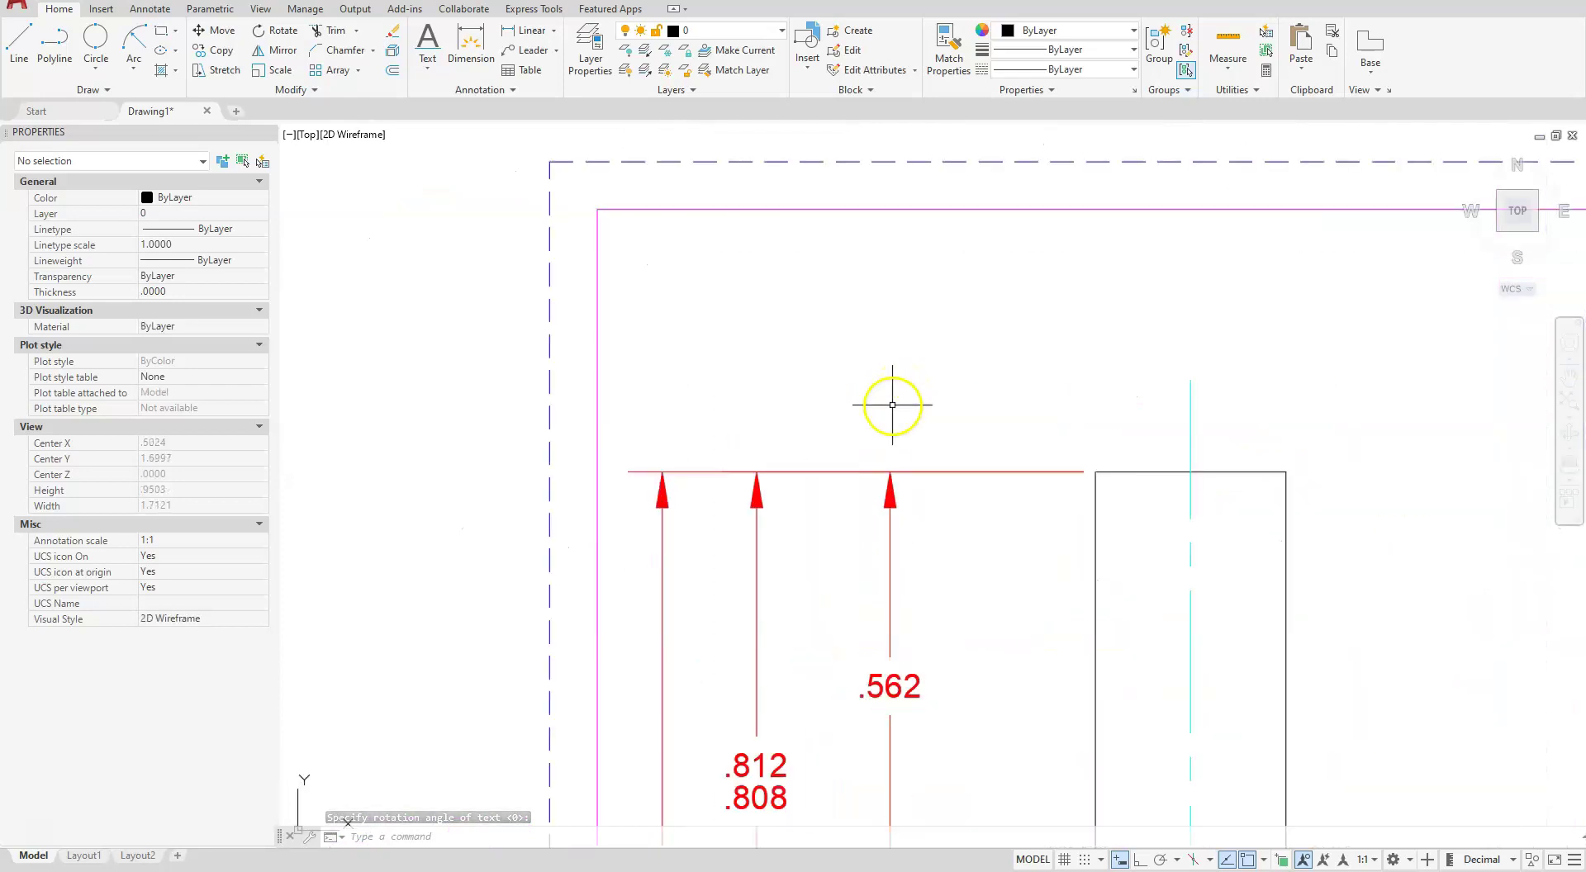
scroll(911, 435, down, 2)
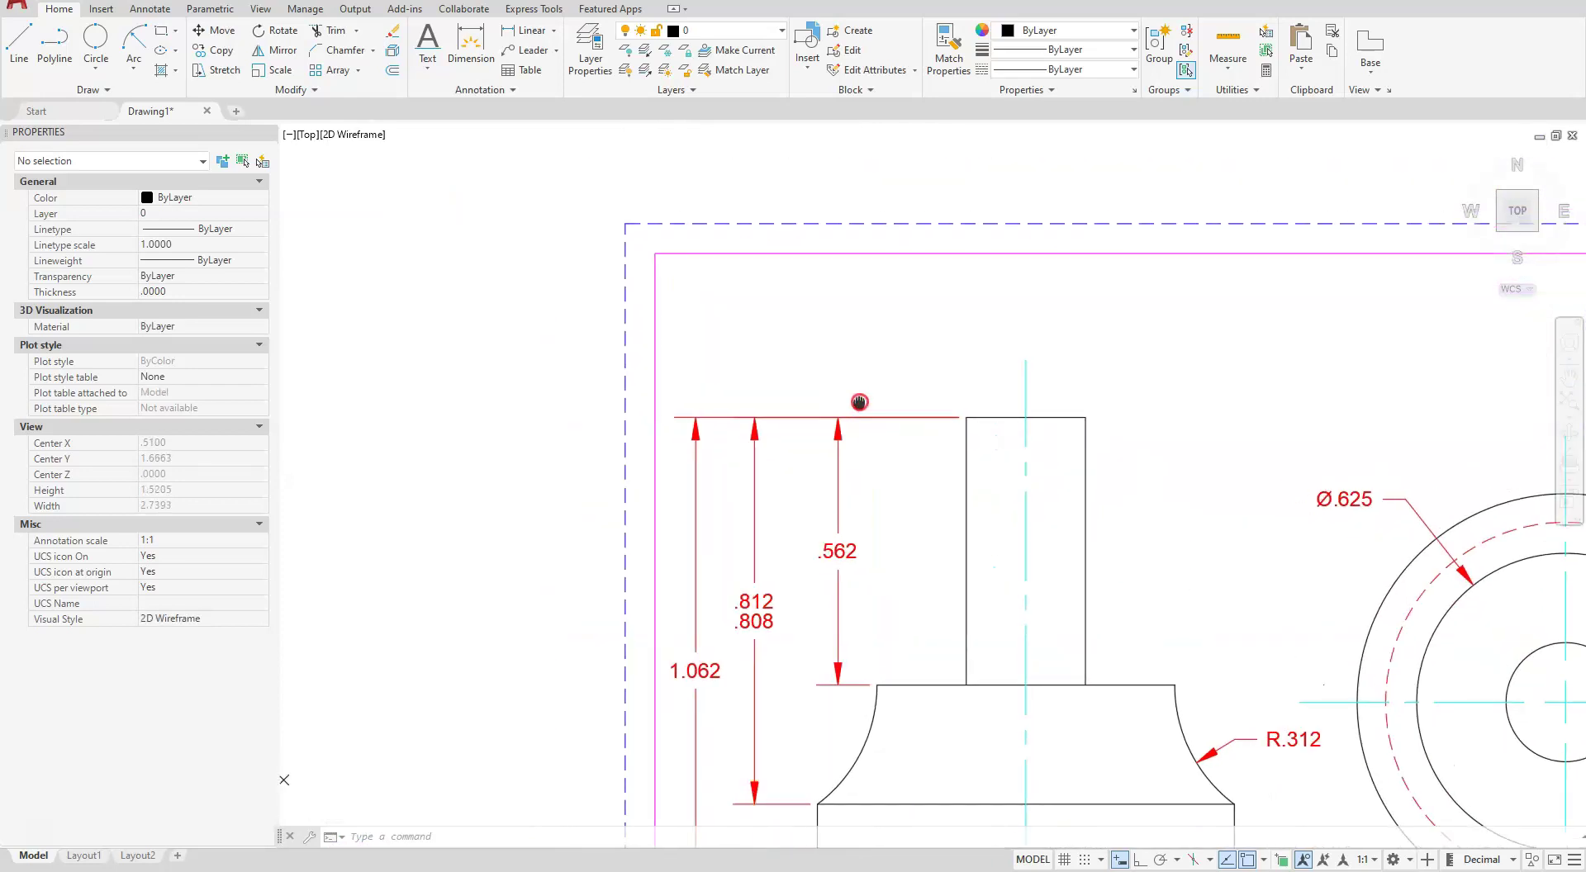
scroll(808, 389, down, 2)
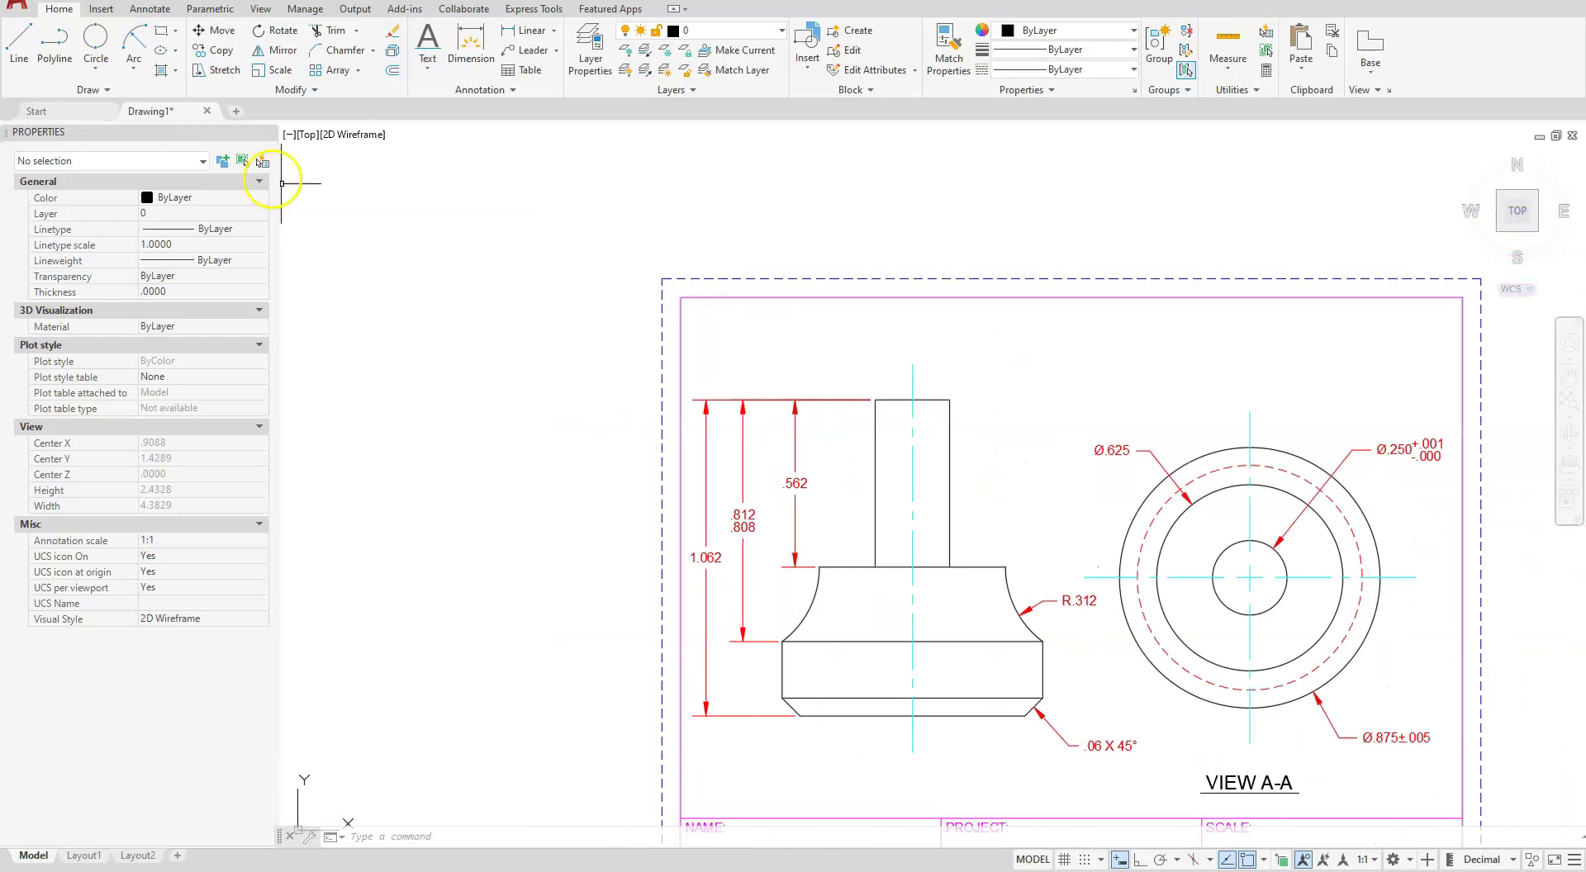
click(23, 43)
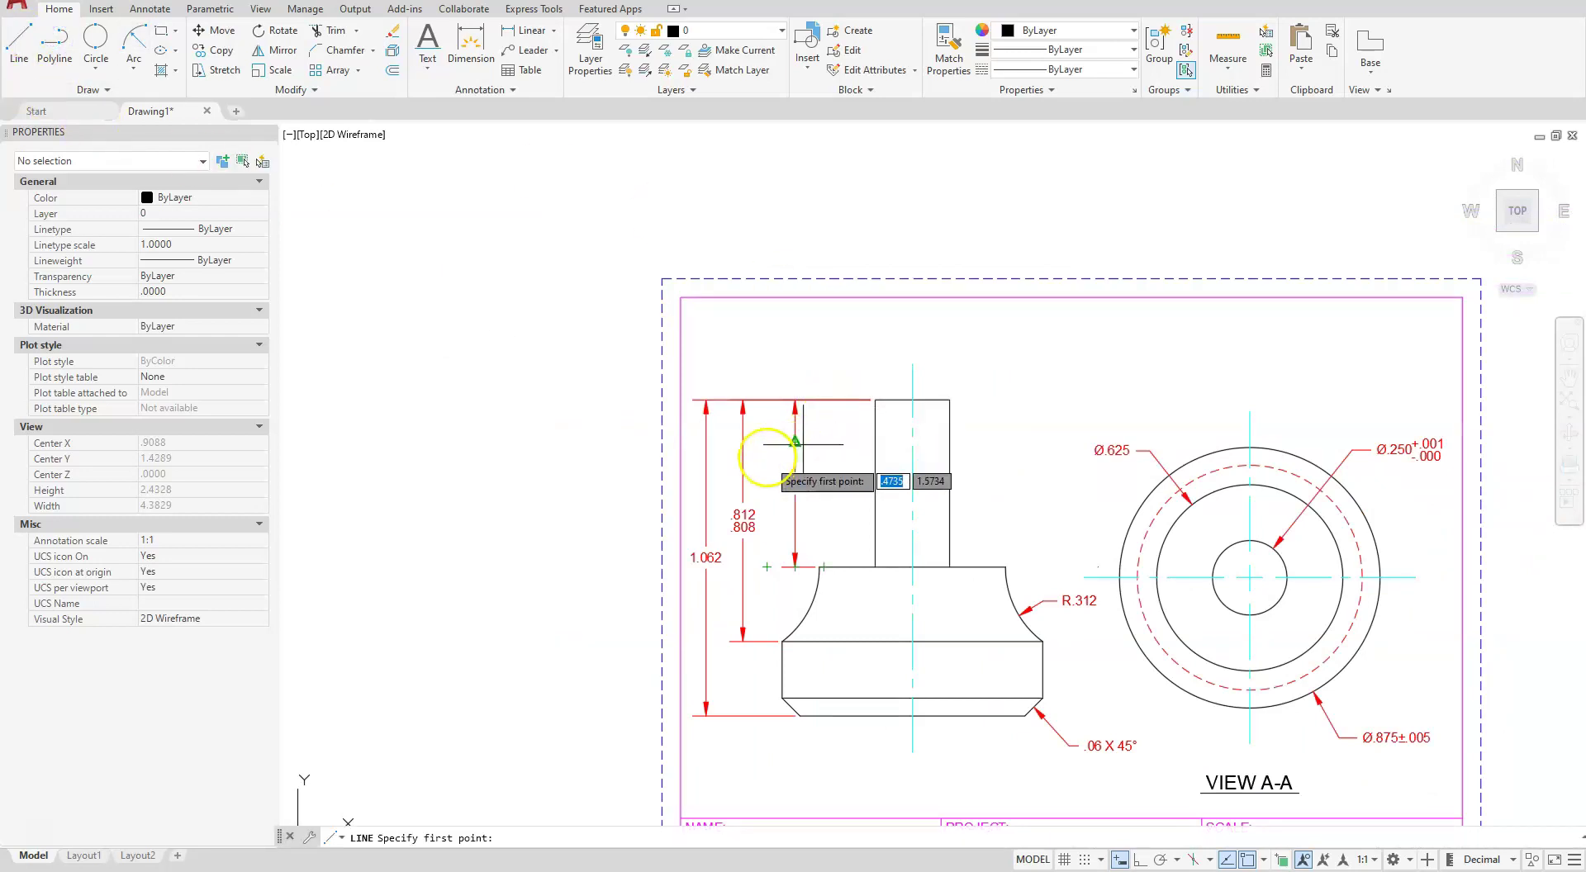
click(753, 382)
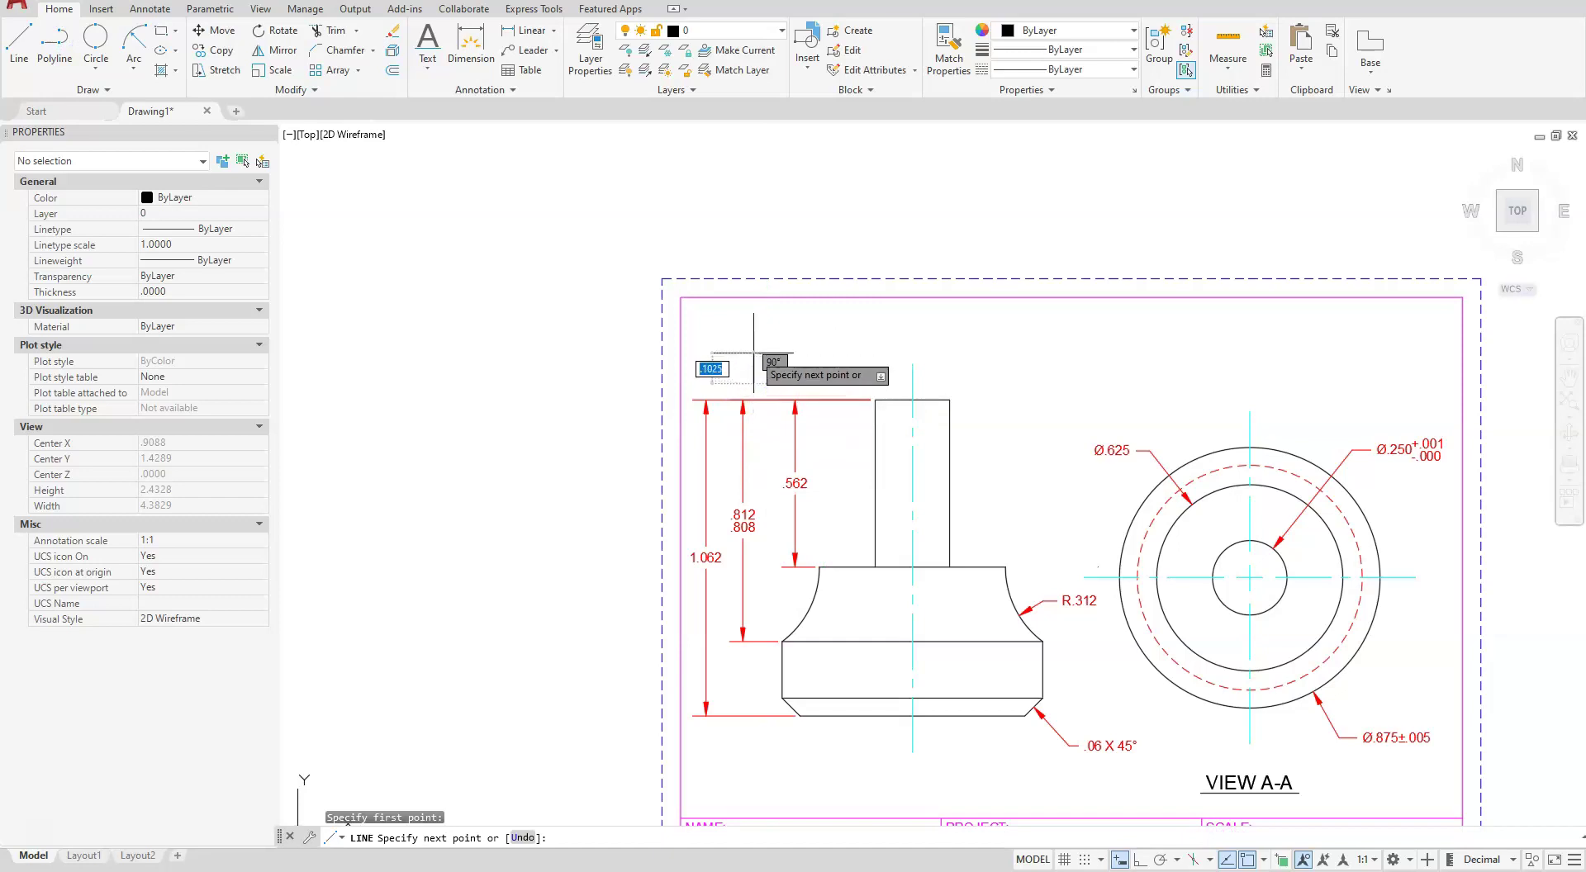
click(753, 353)
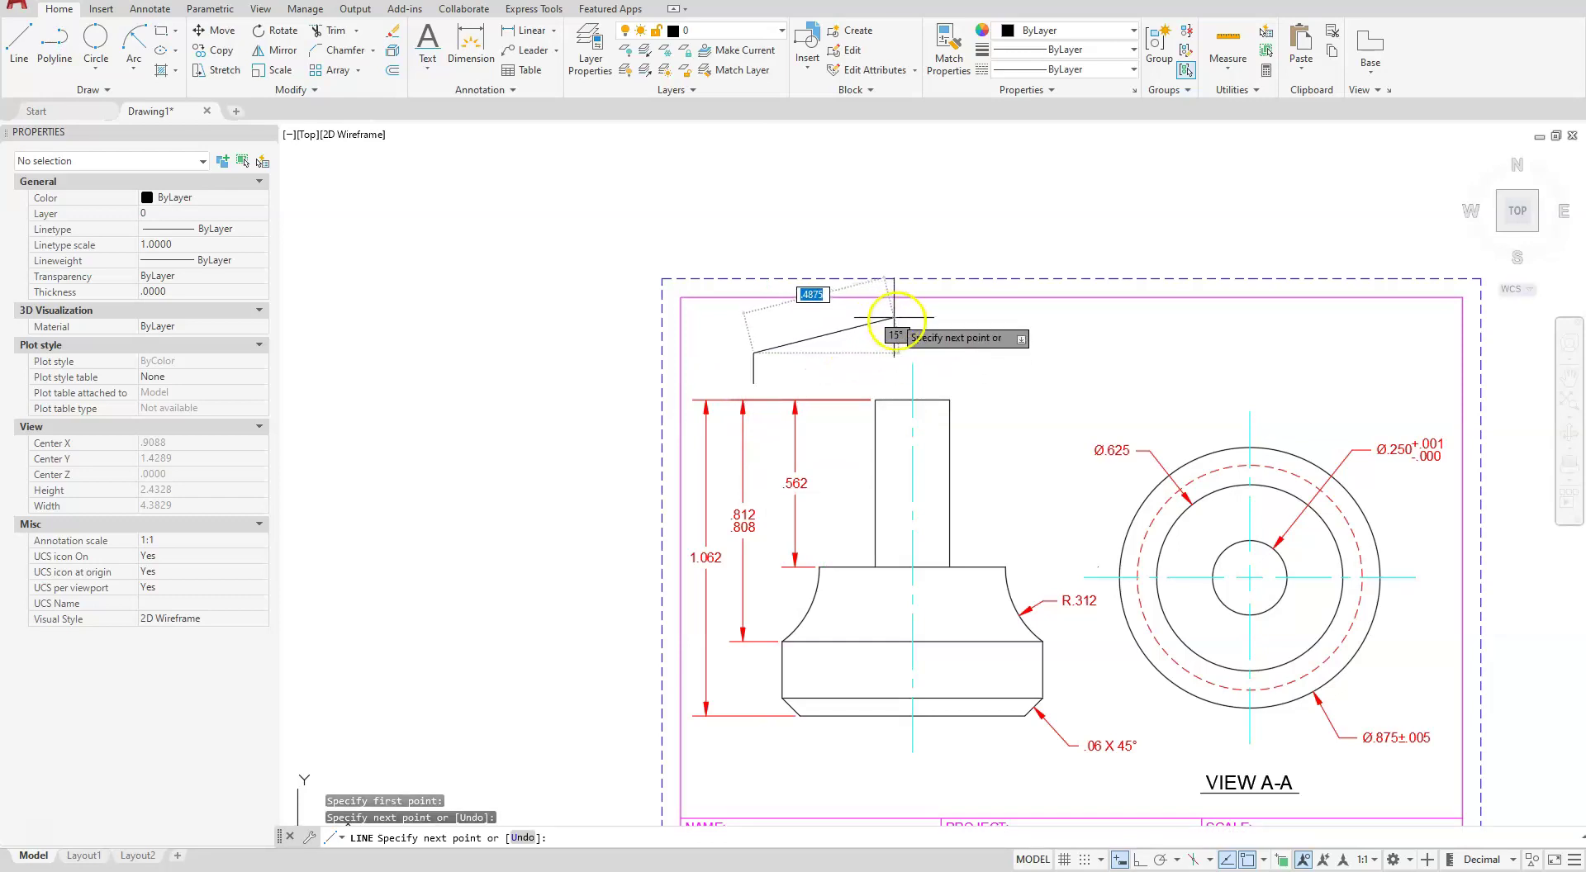
click(1138, 860)
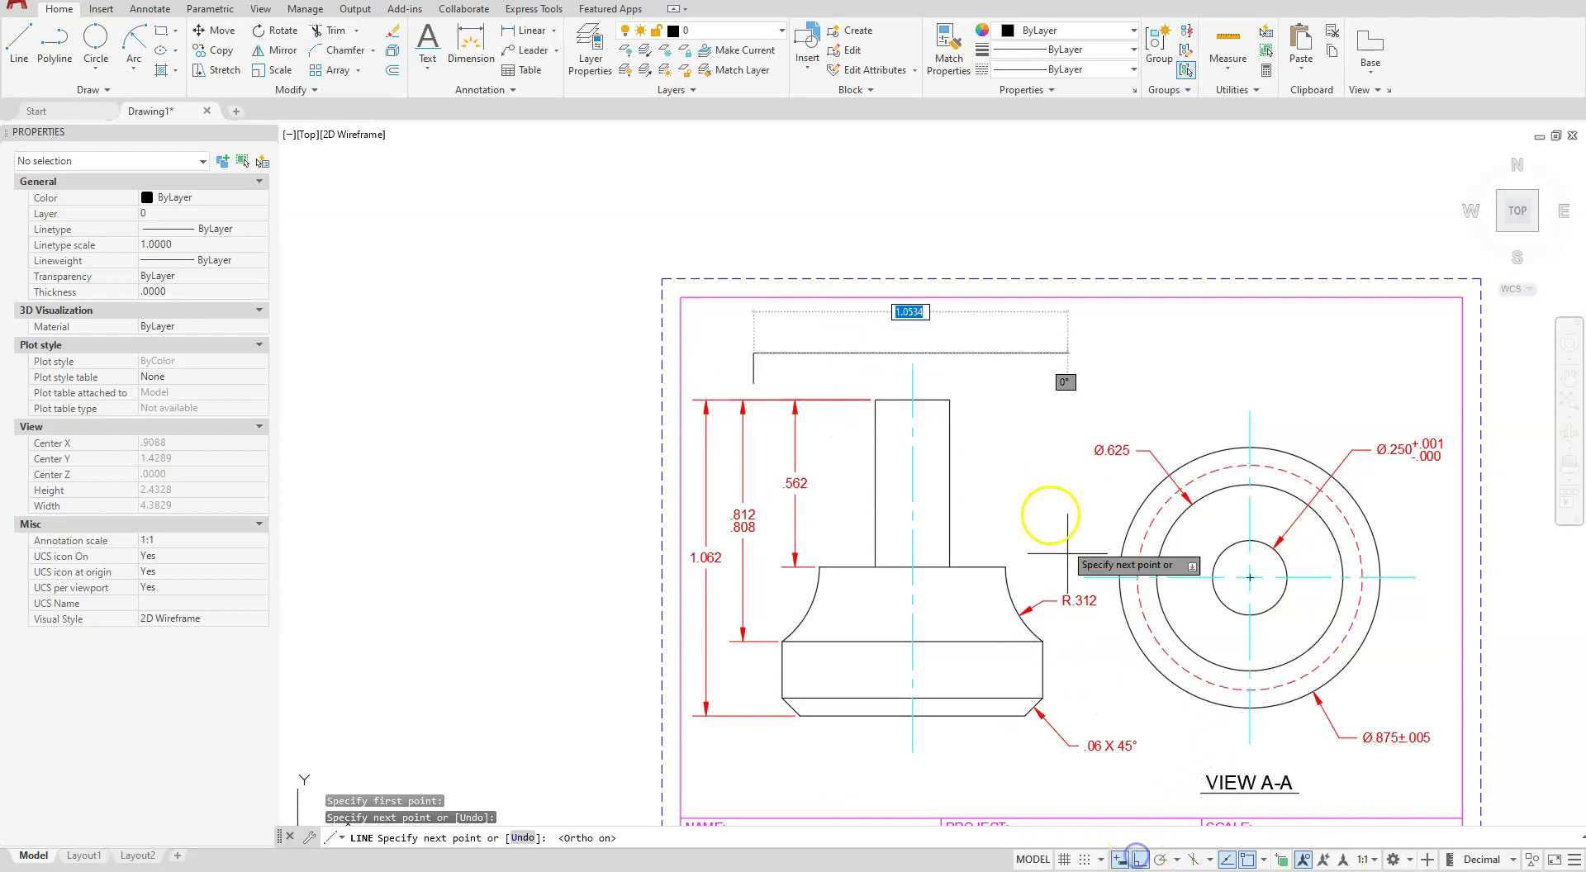
click(911, 354)
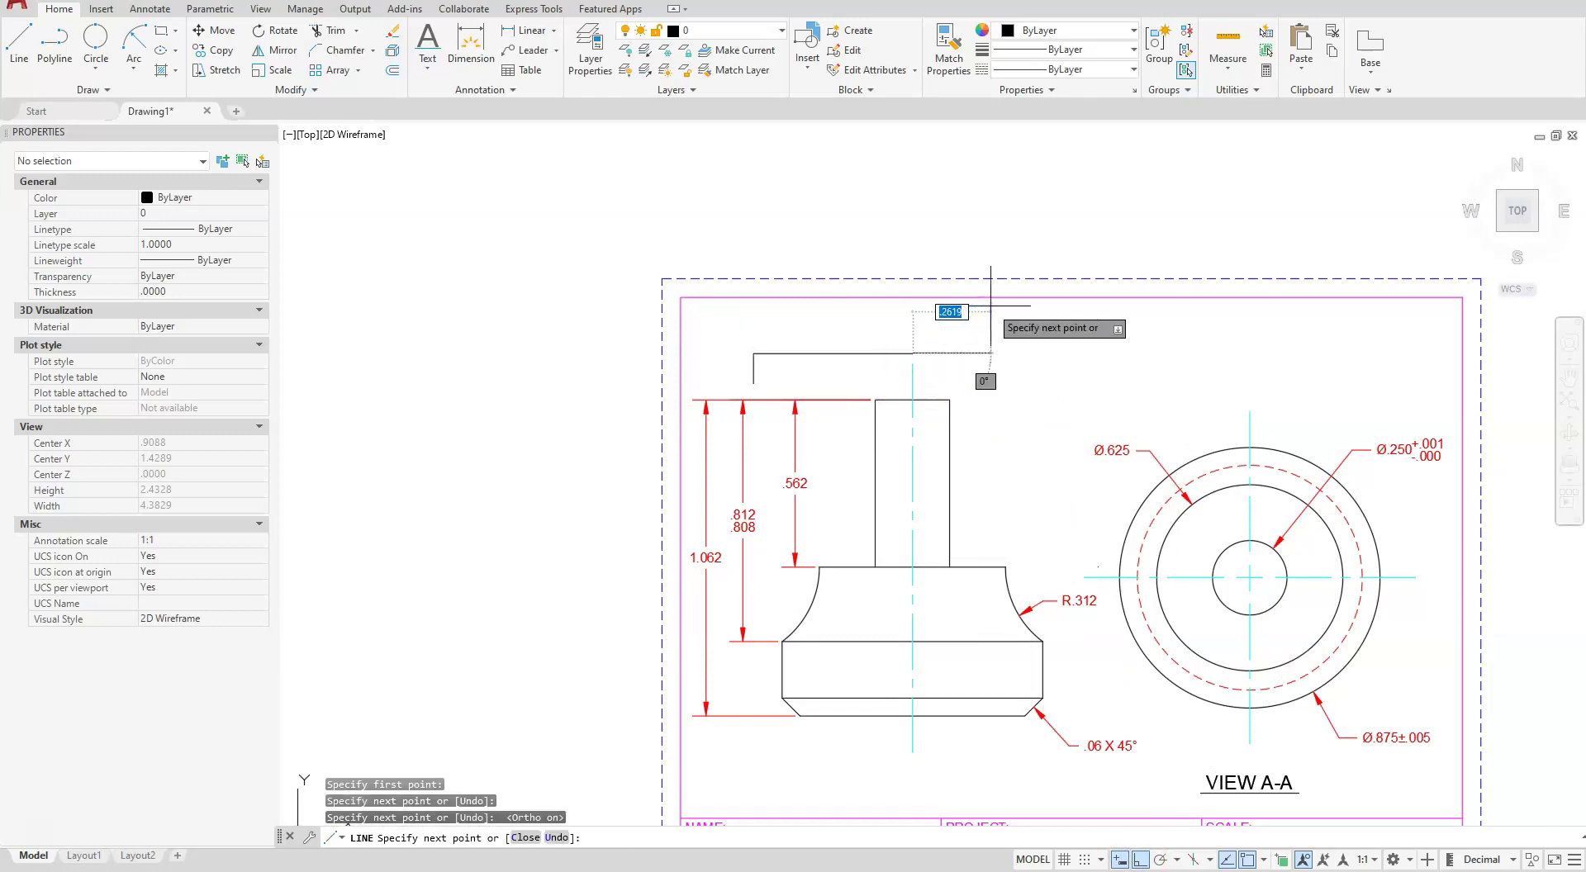
key(Escape)
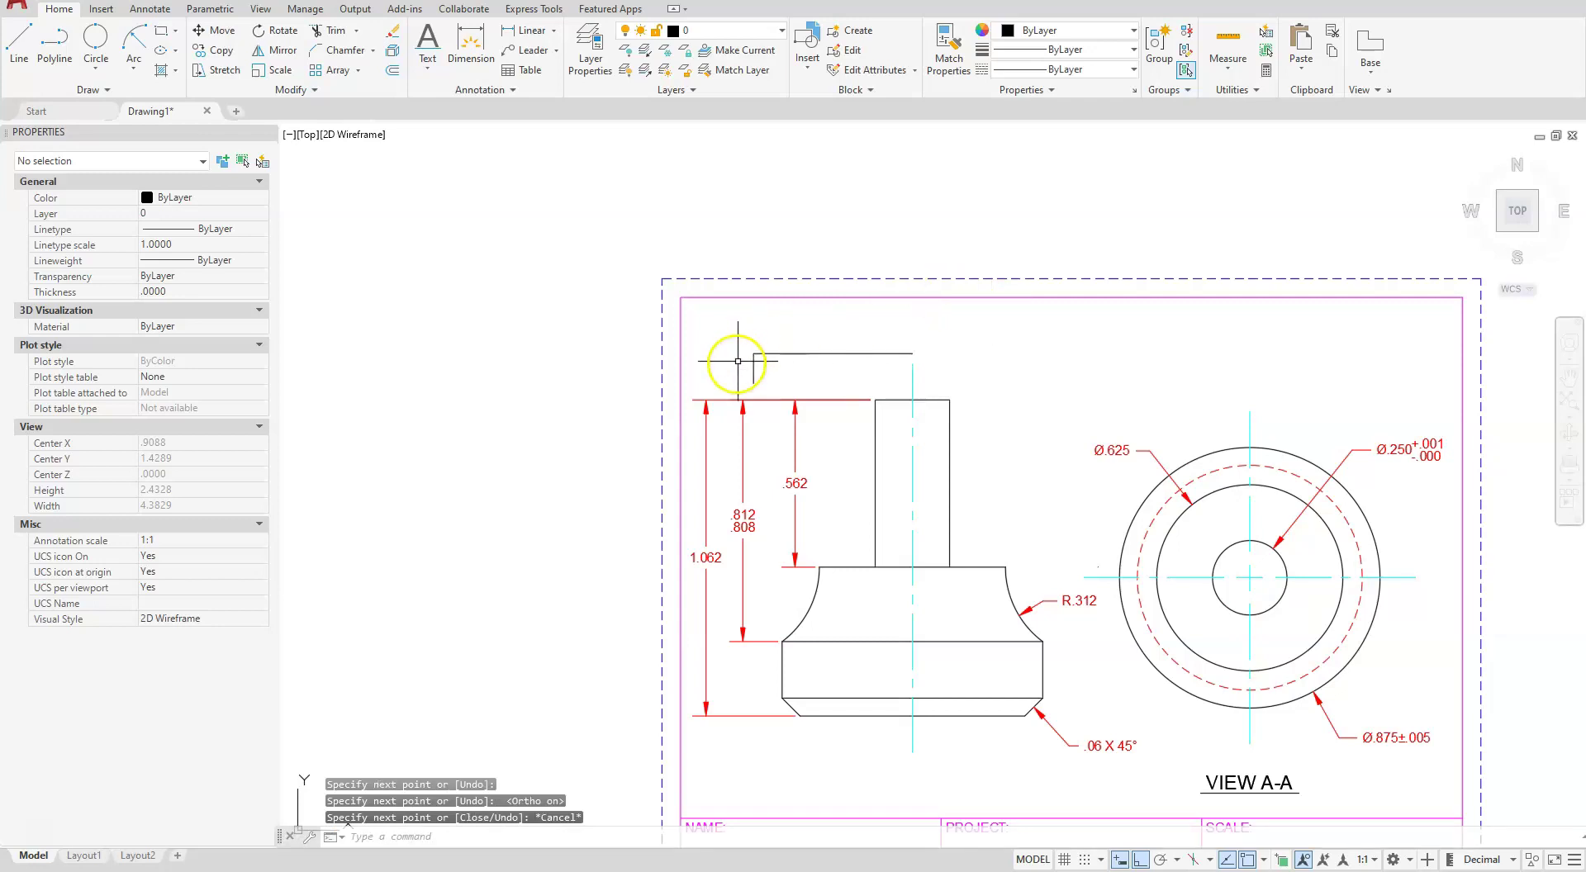
Start a polyline at the lower end of the short vertical line above the .812 dimension.
scroll(735, 358, up, 8)
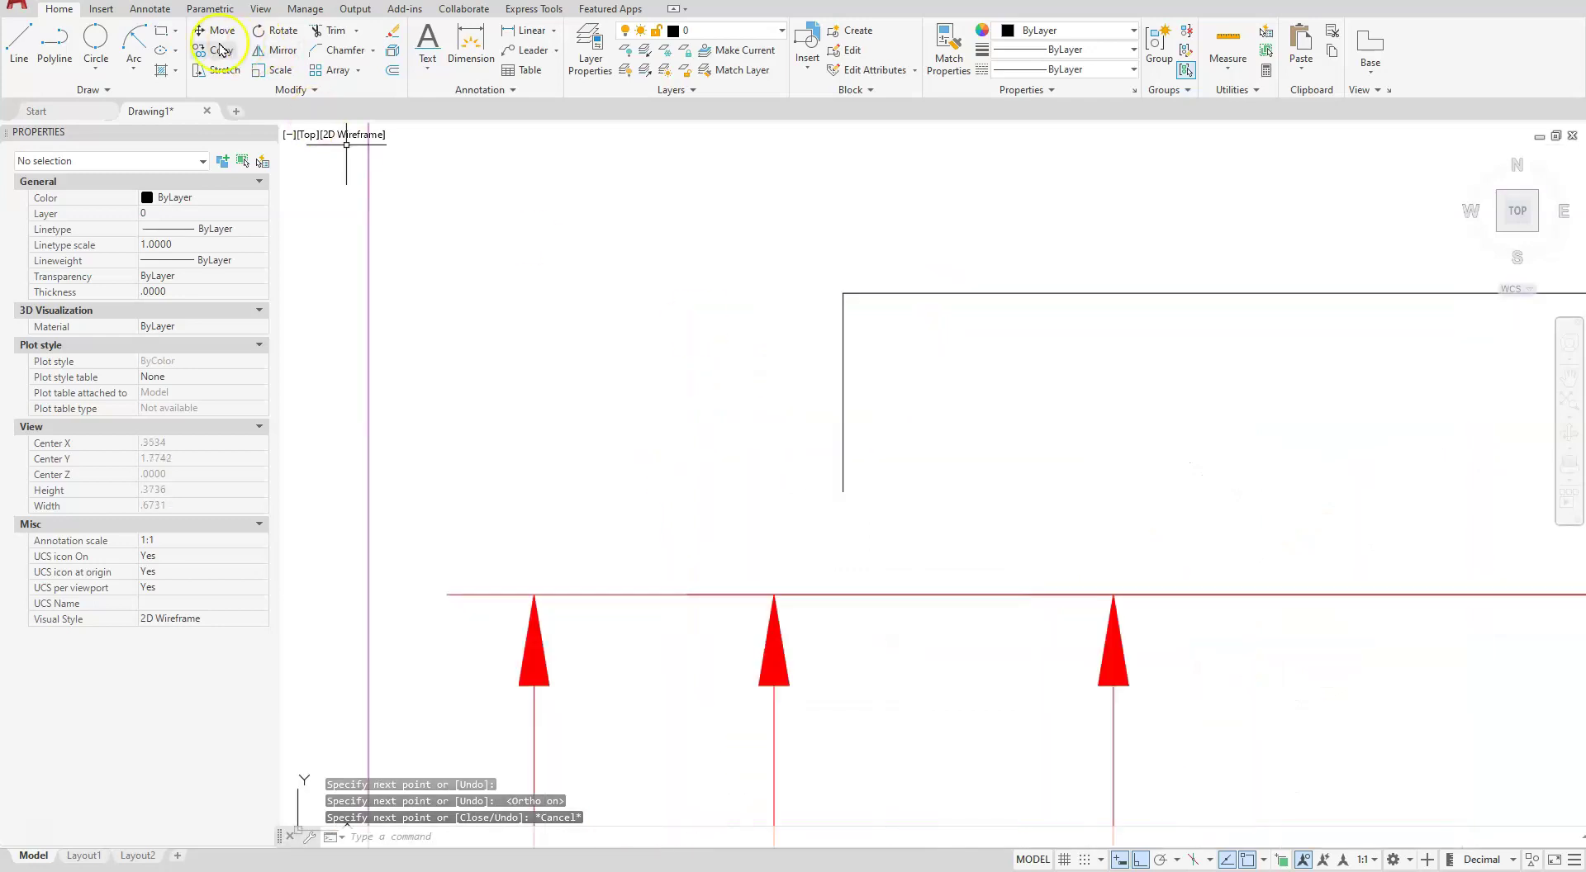
click(66, 46)
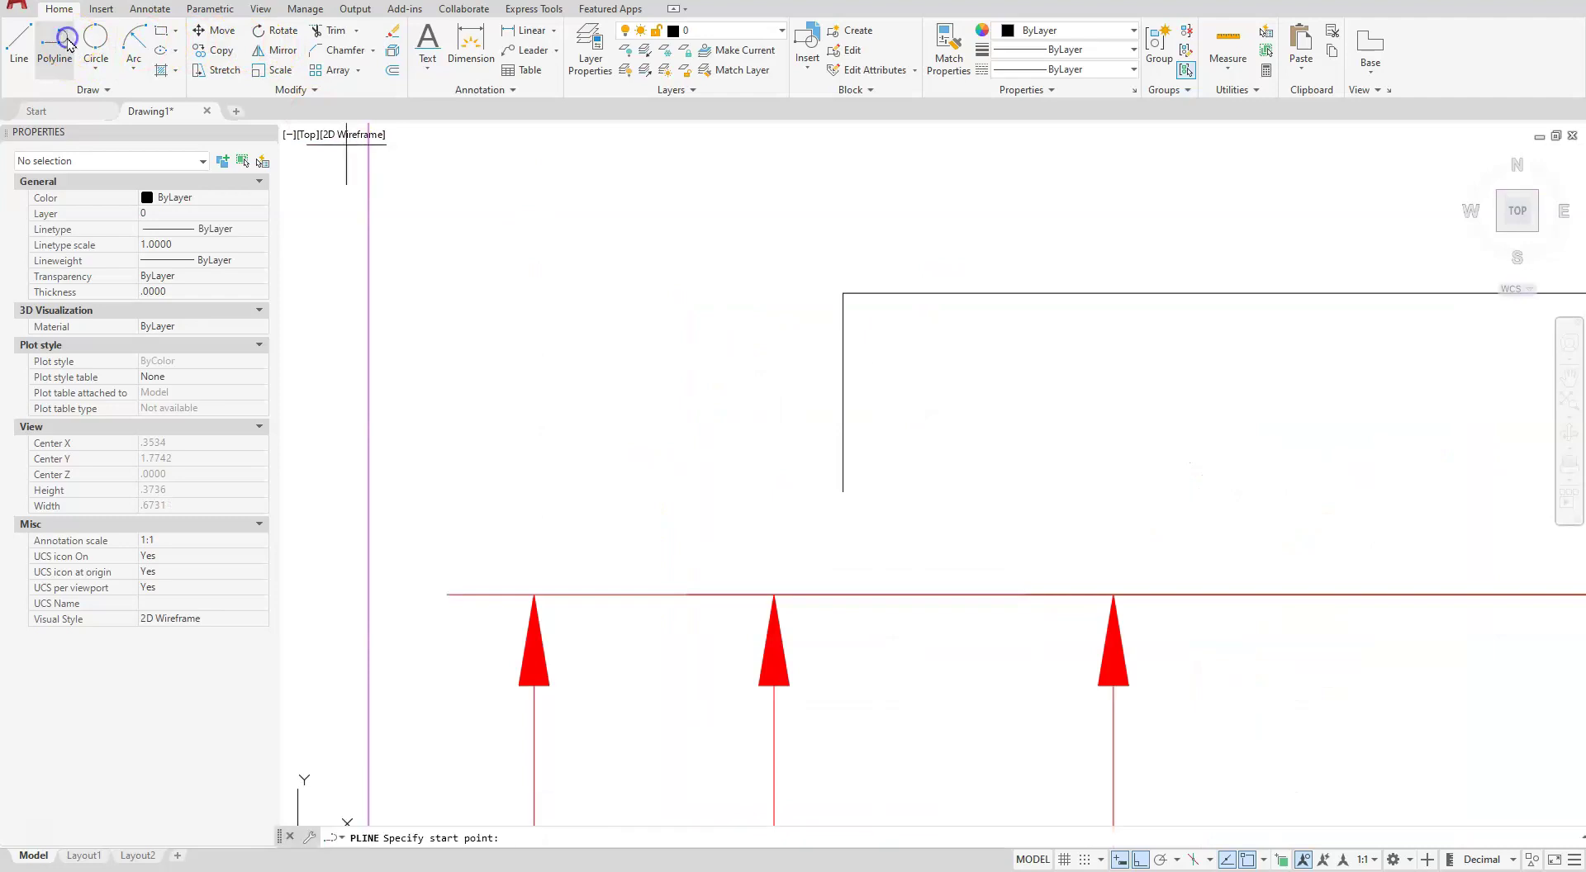
click(842, 495)
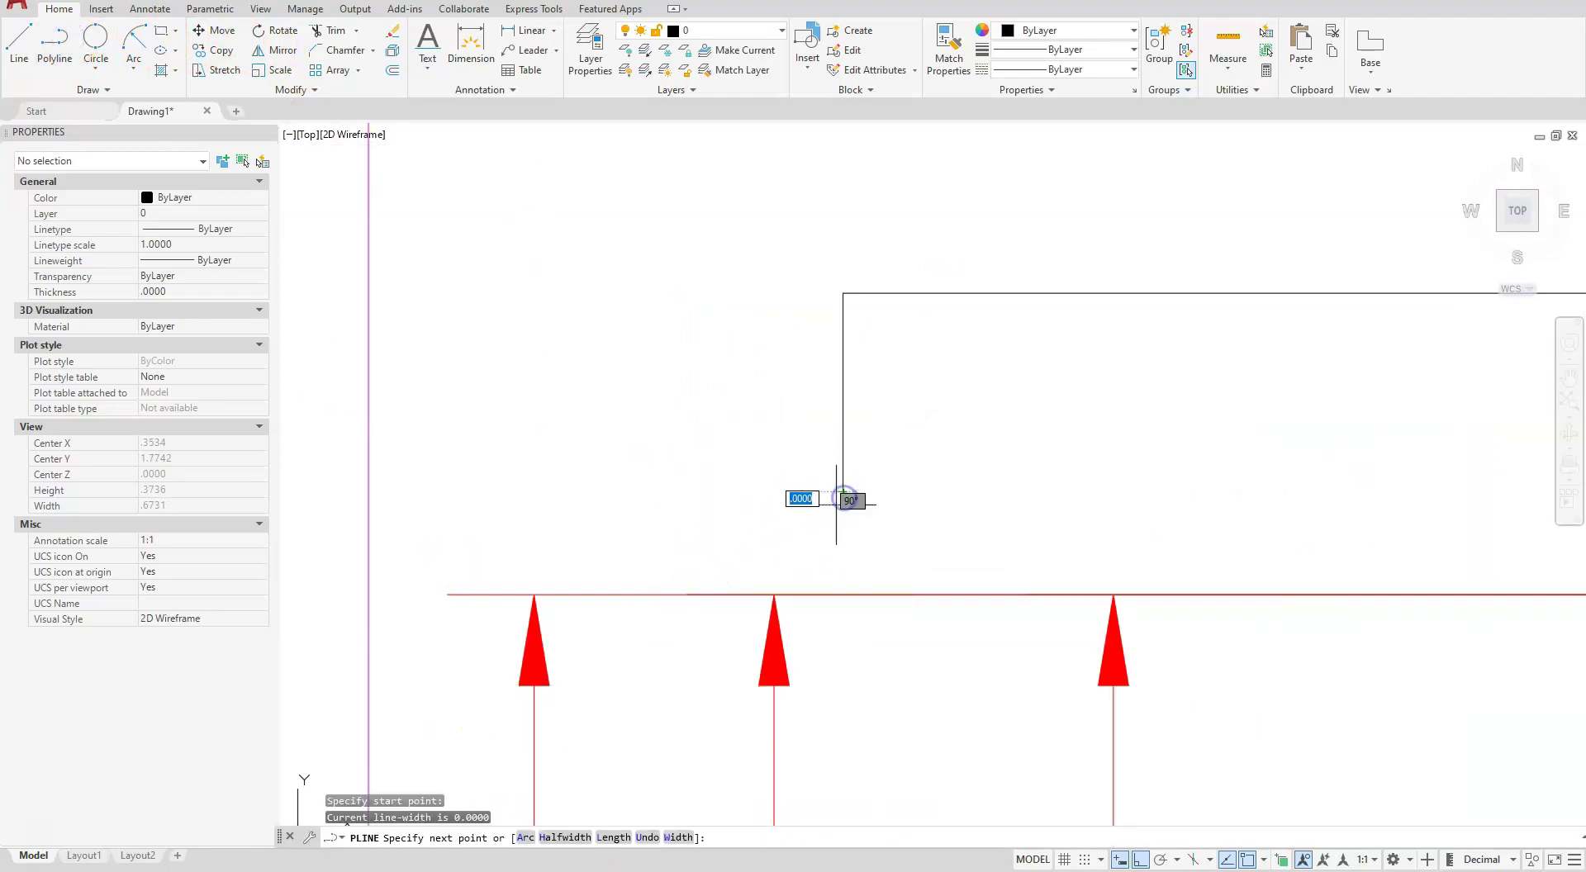
Set the polyline's width to taper from 0 at the start to .1 at the end.
click(678, 838)
text(0)
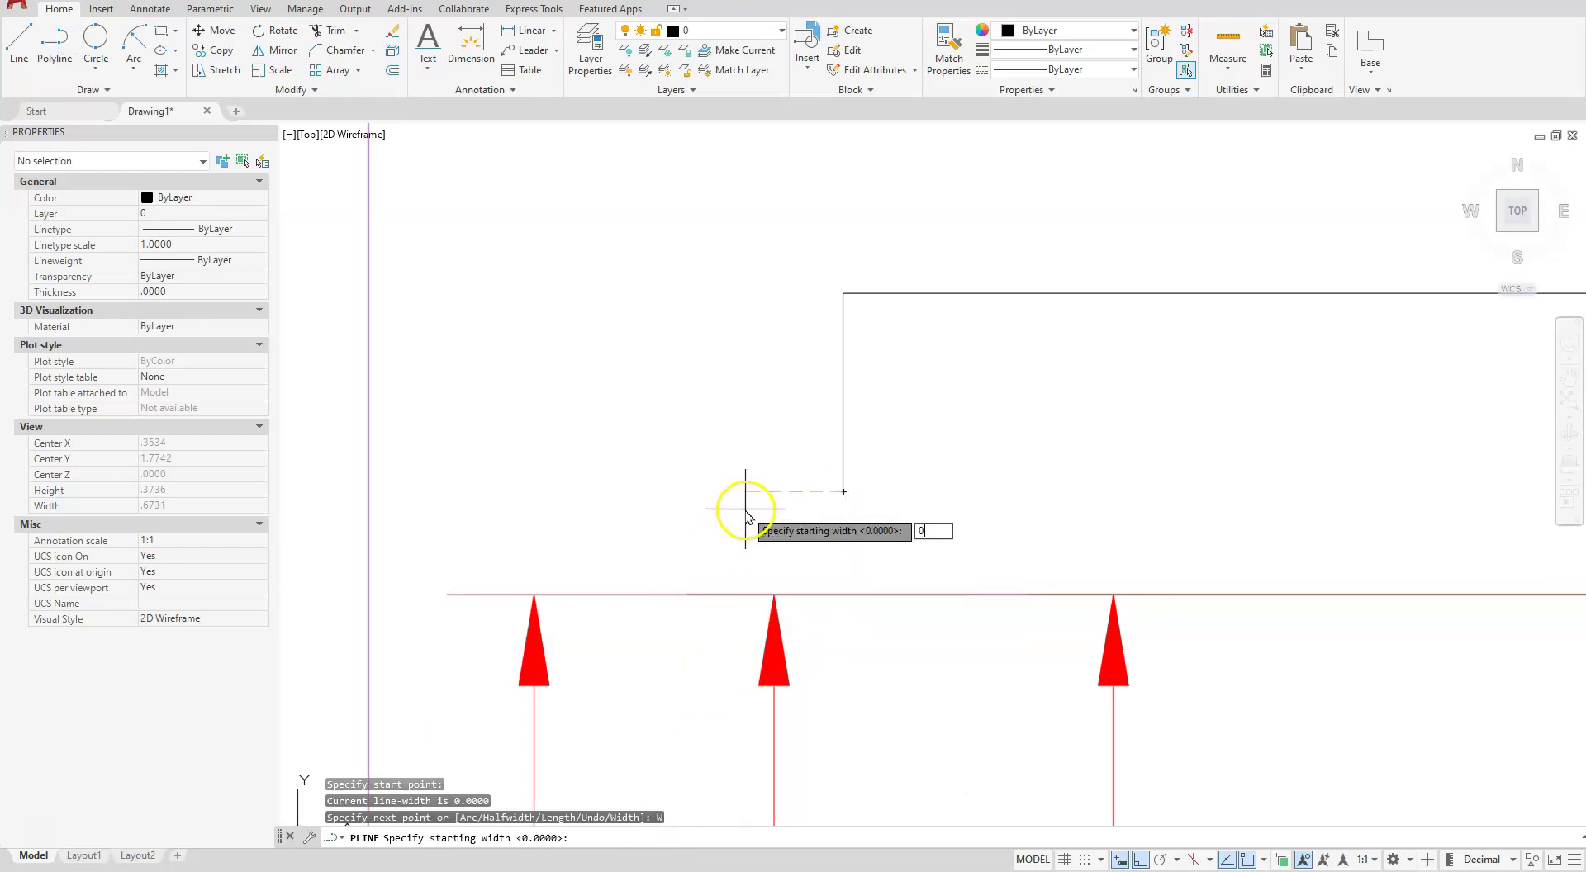
key(Return)
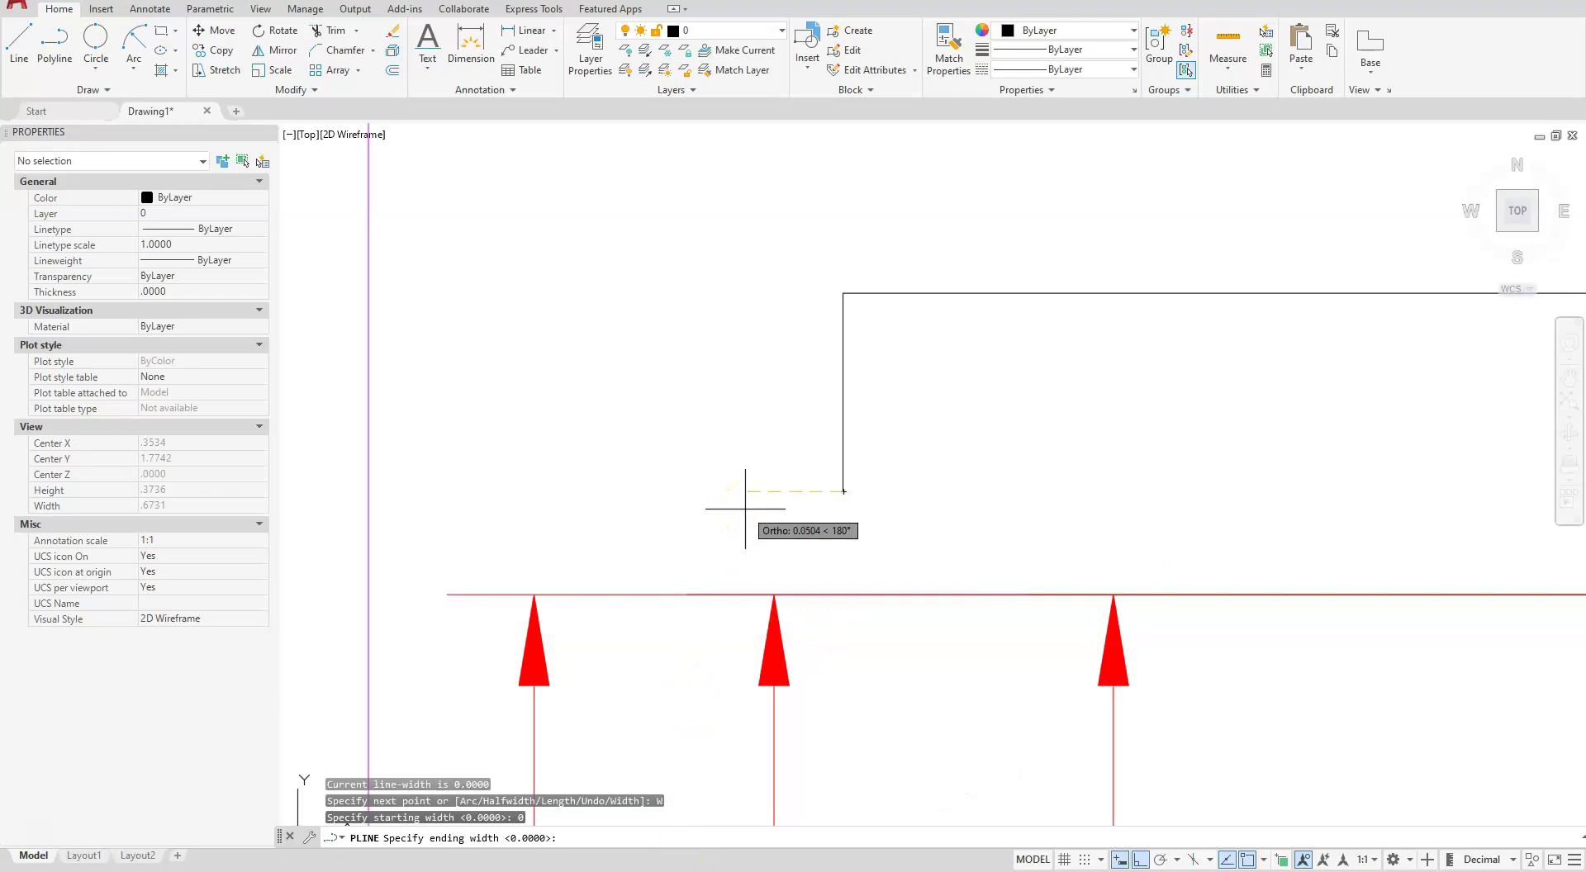
scroll(789, 477, down, 4)
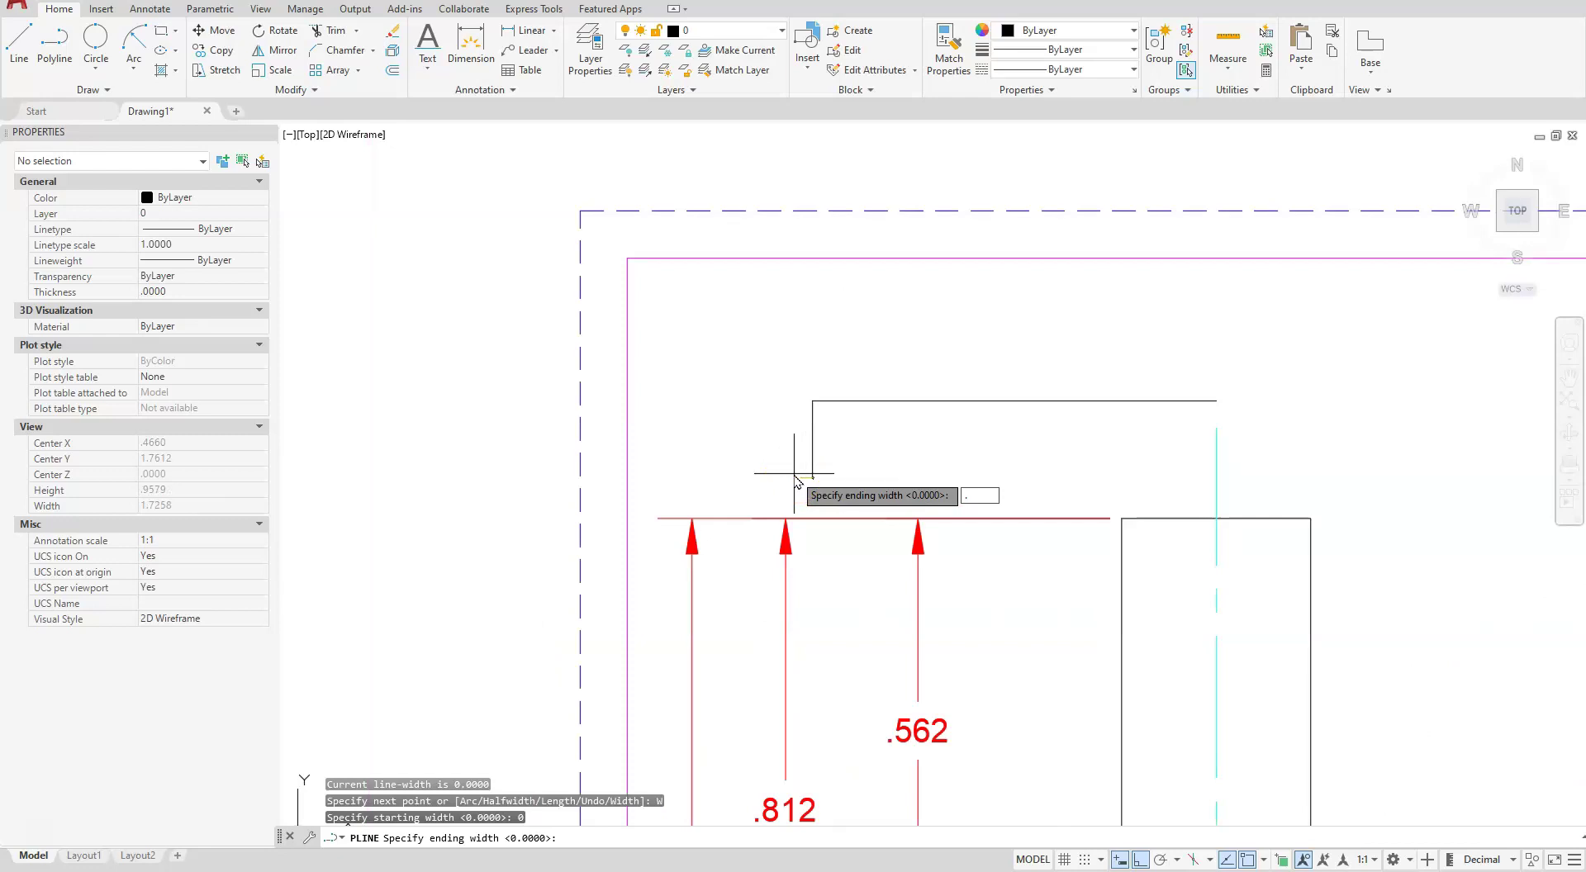
text(.1)
key(Return)
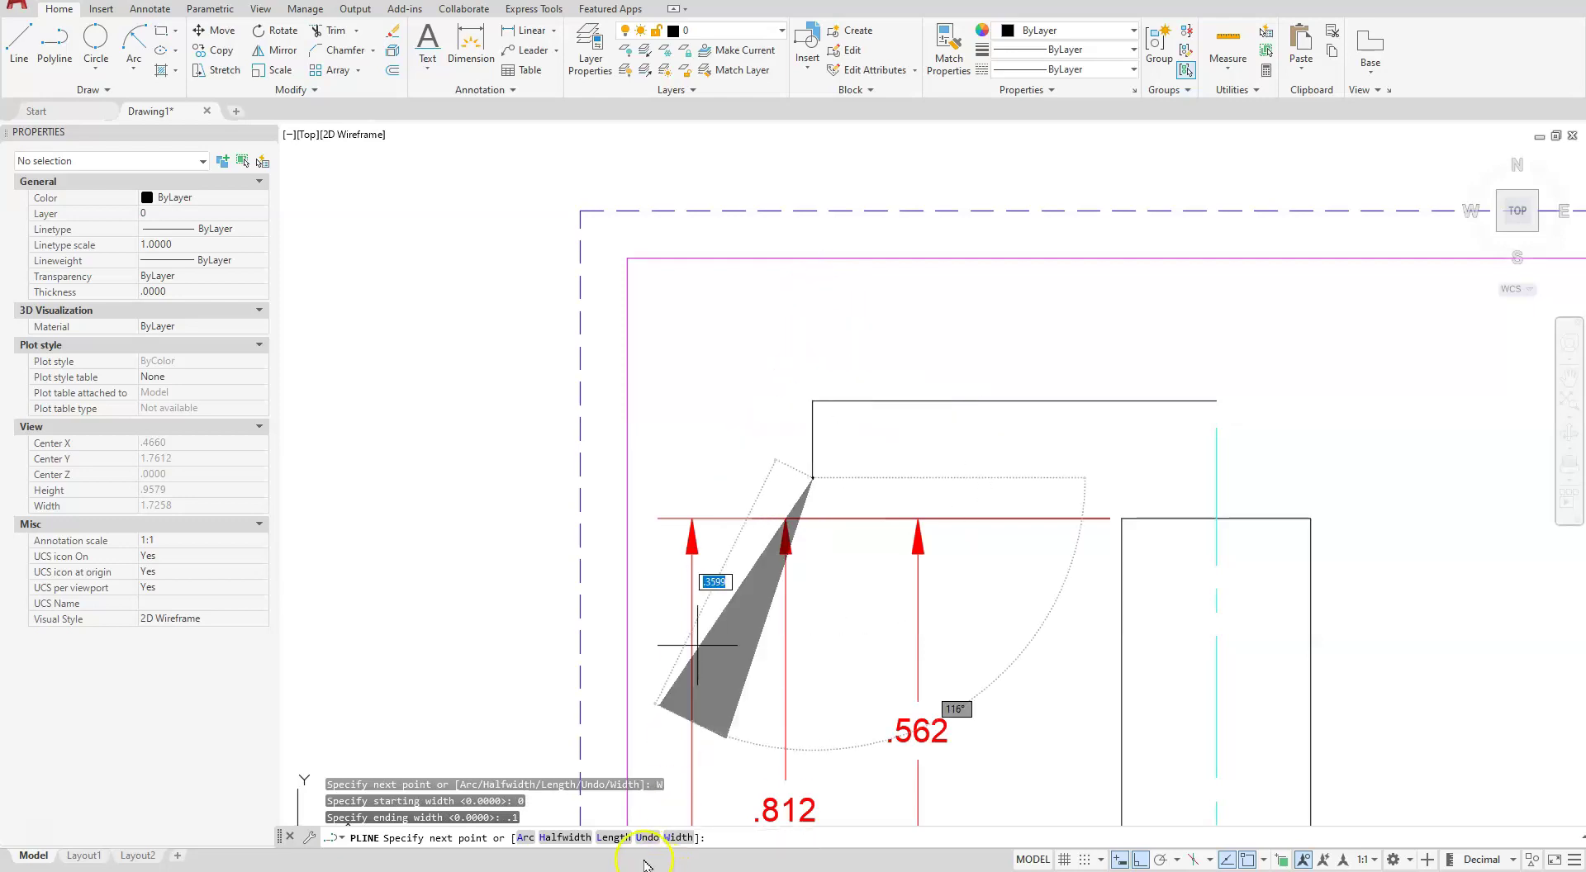
Redefine the polyline's width with a starting value of 0 and an ending value of .01.
click(671, 838)
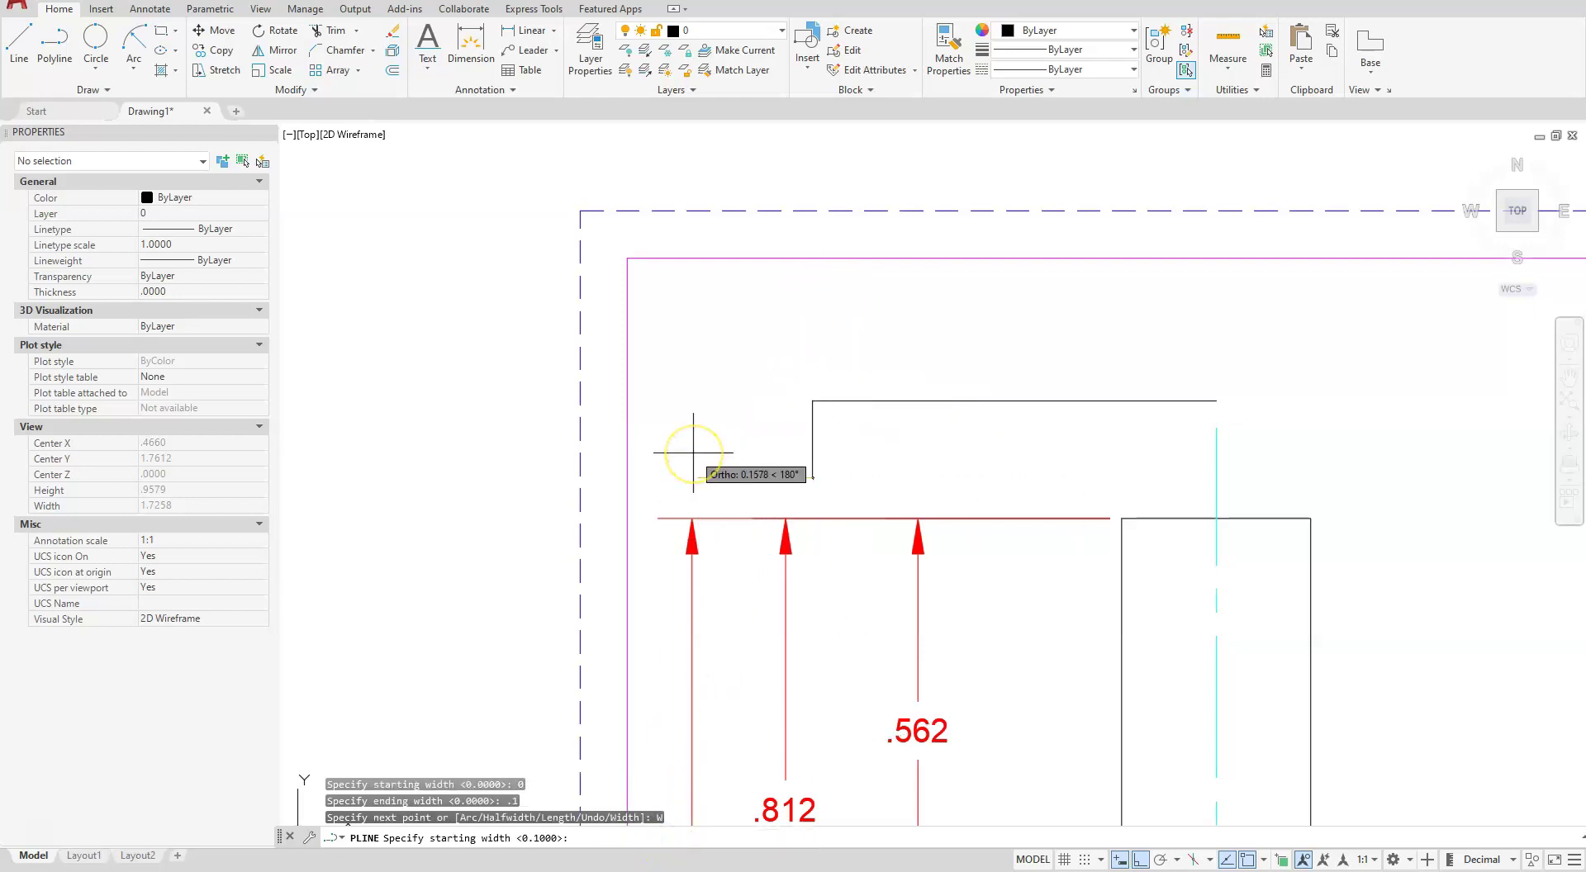
text(0)
key(Return)
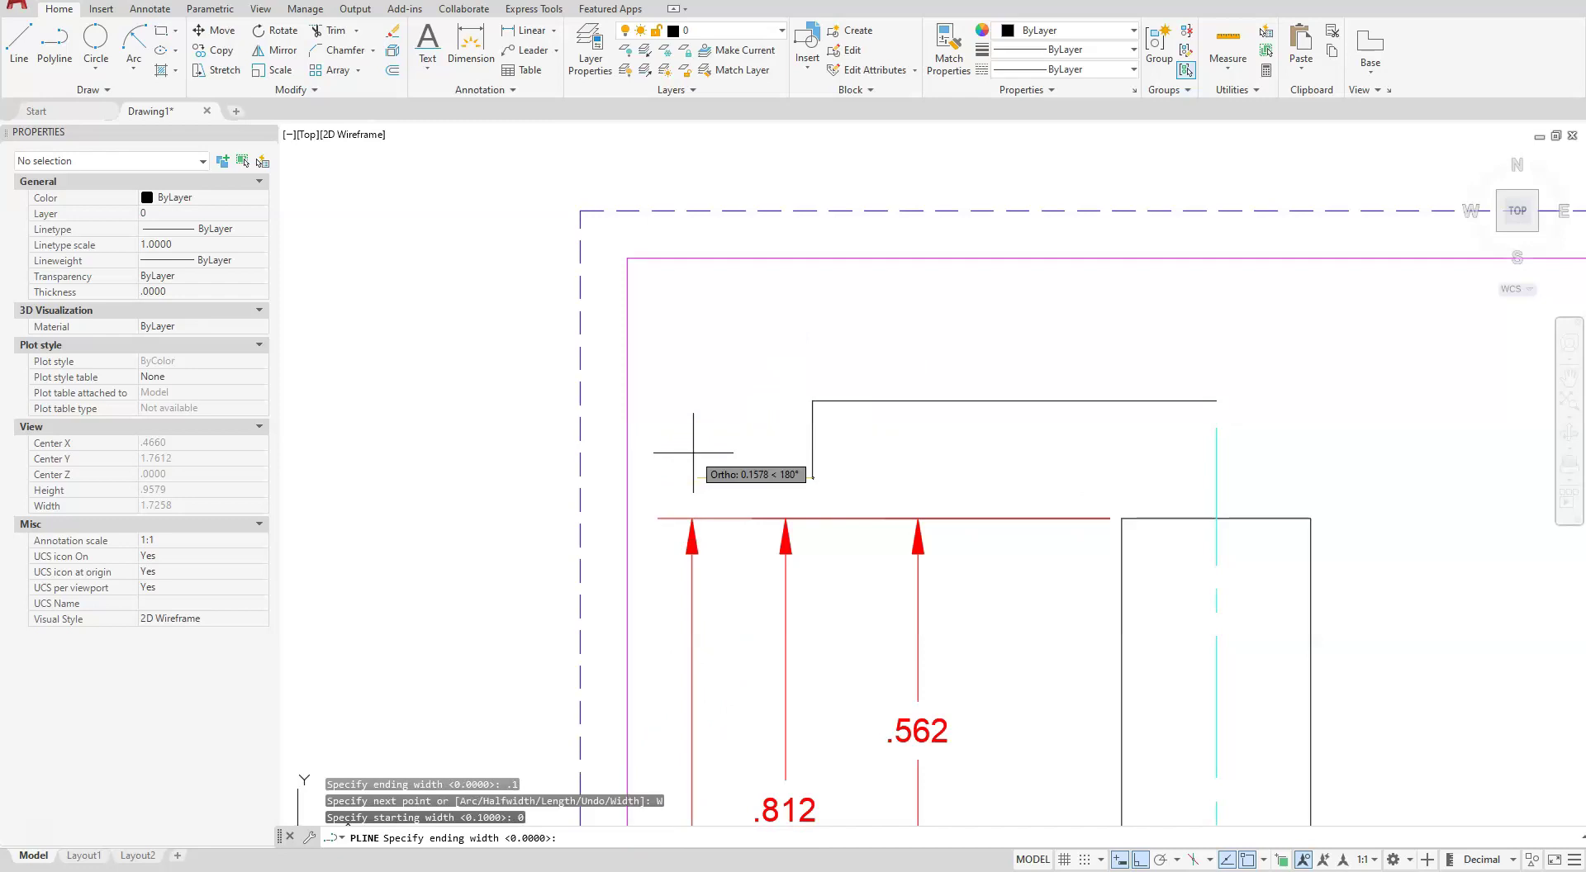
text(.01)
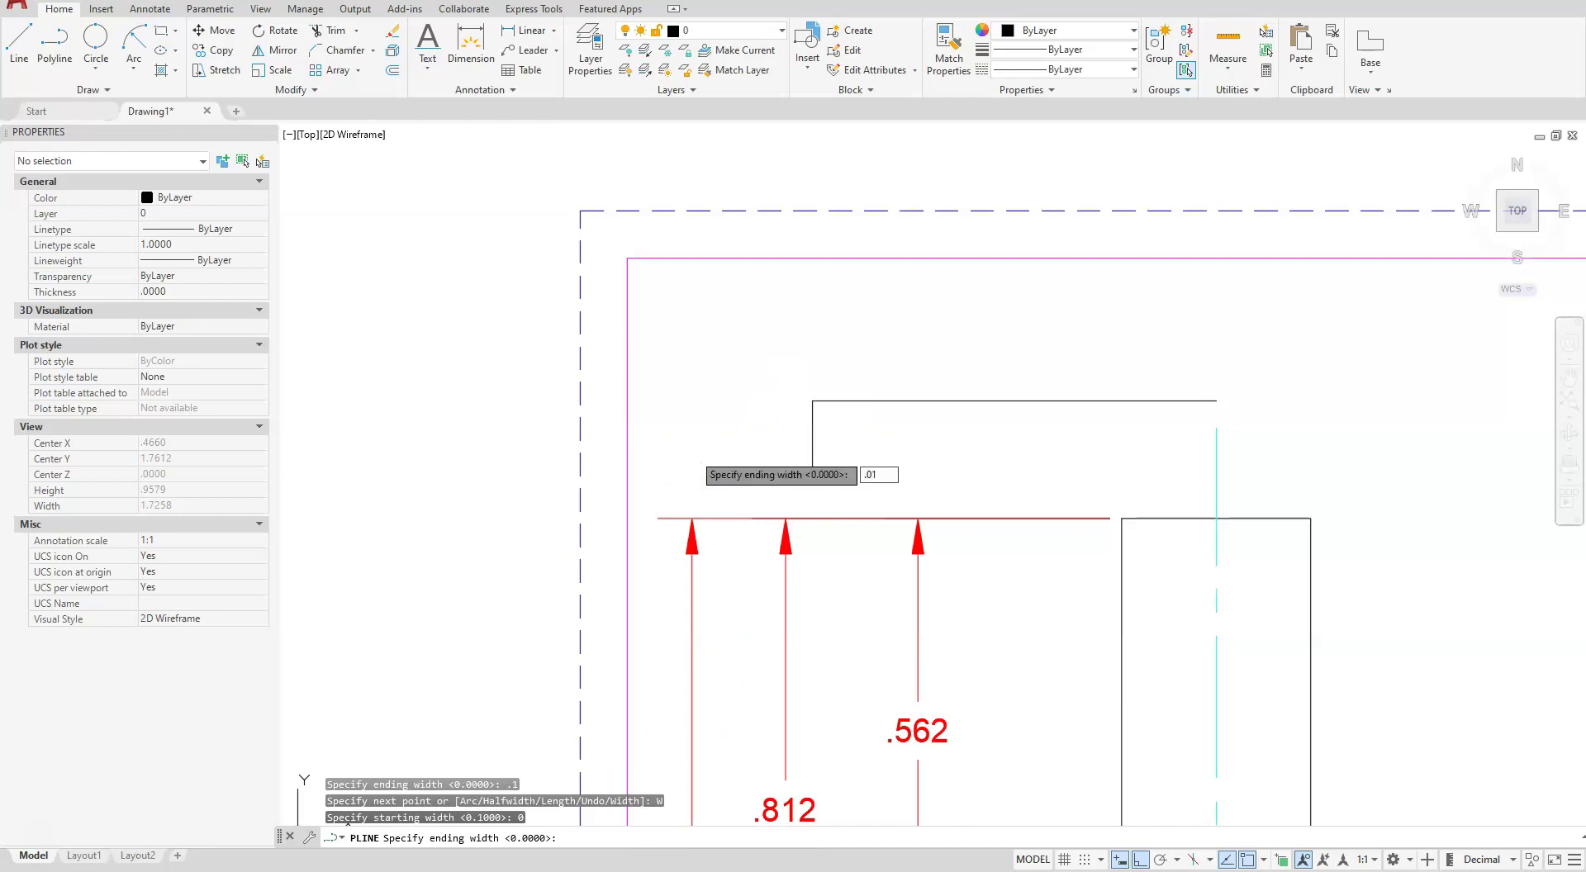
key(Return)
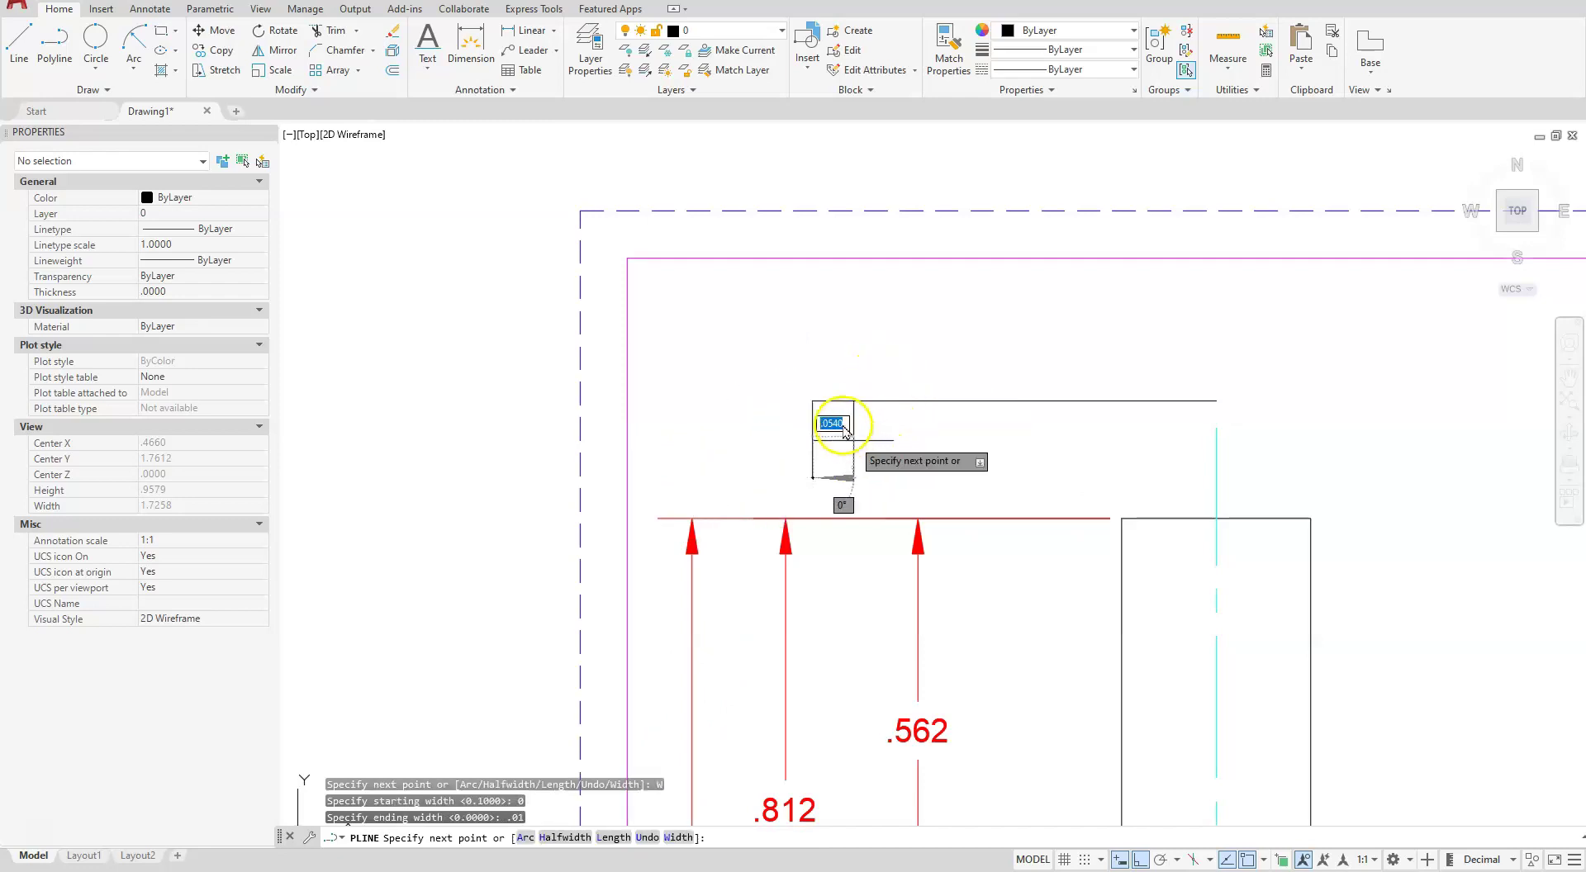
Change the polyline's width to 0 at the start and .05 at the end.
click(676, 836)
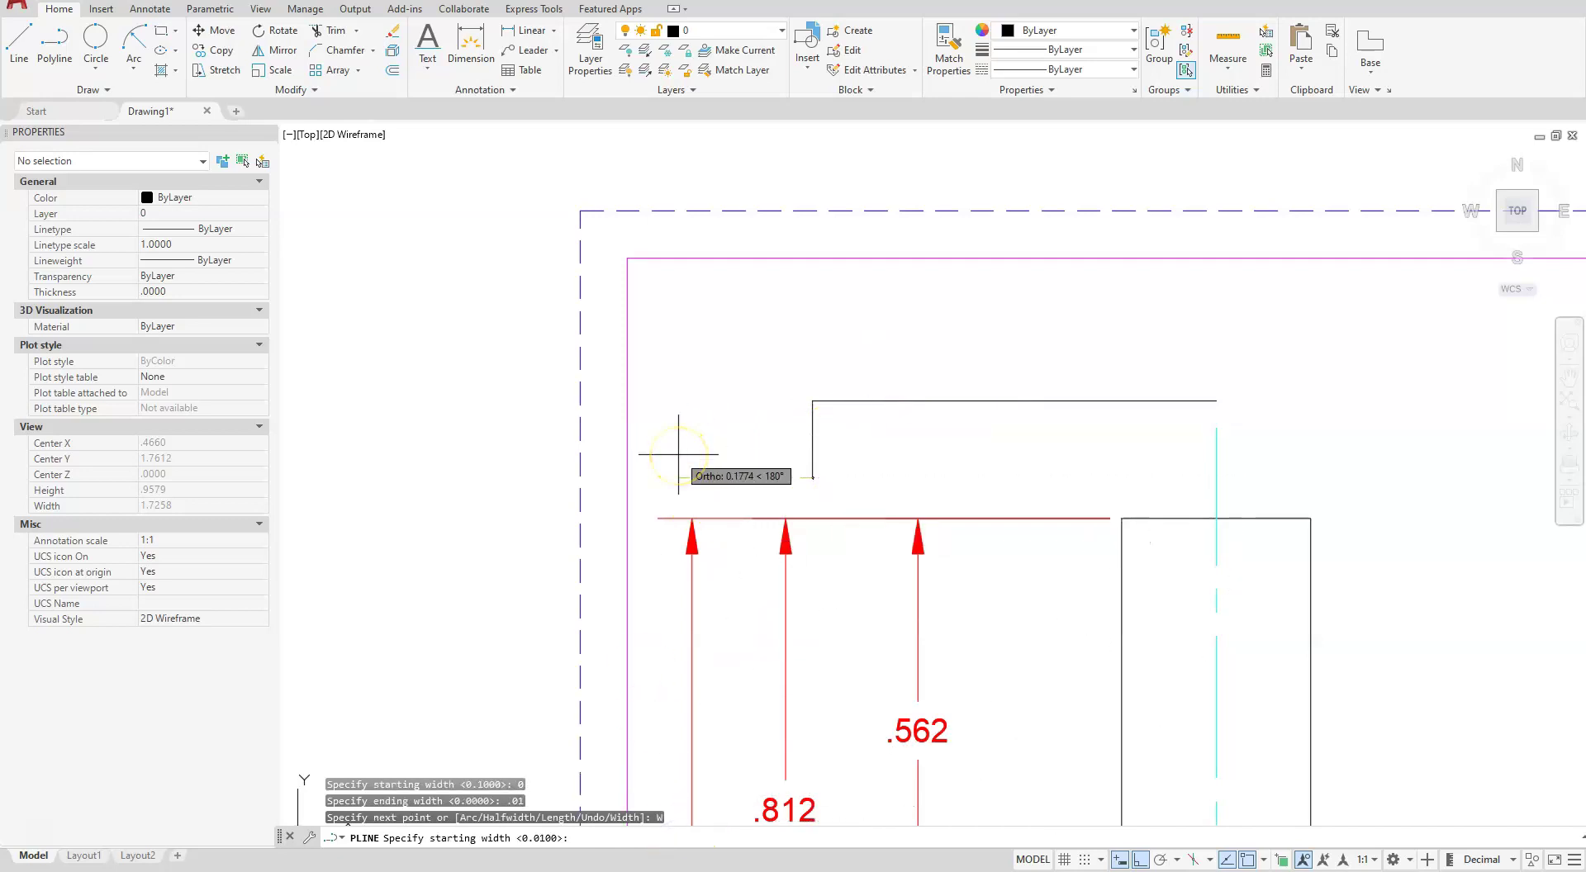
text(0)
key(Return)
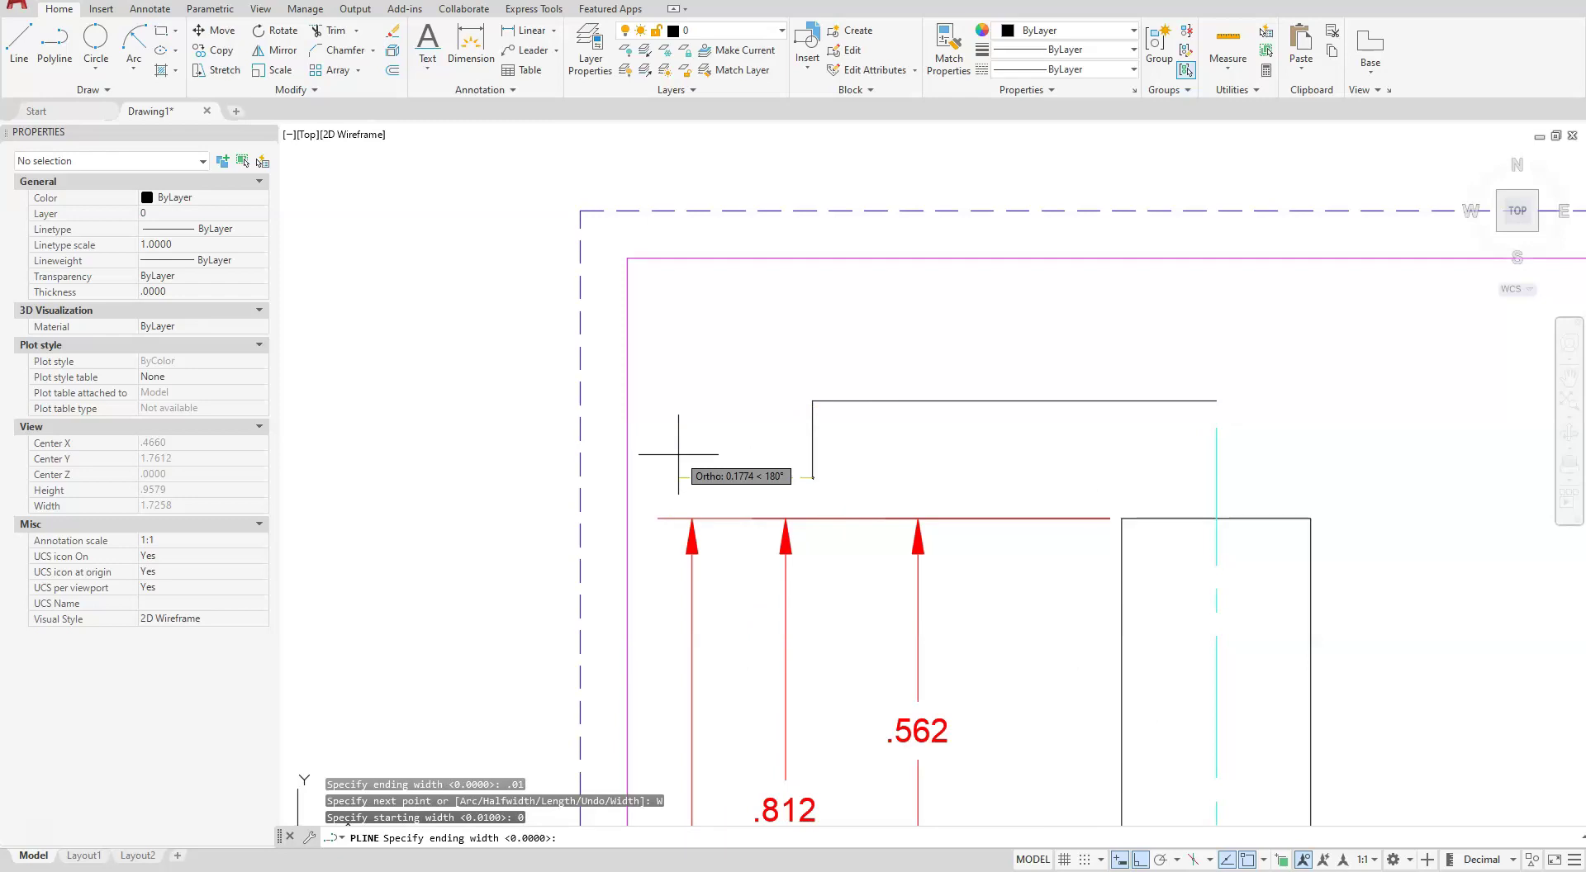
text(.0)
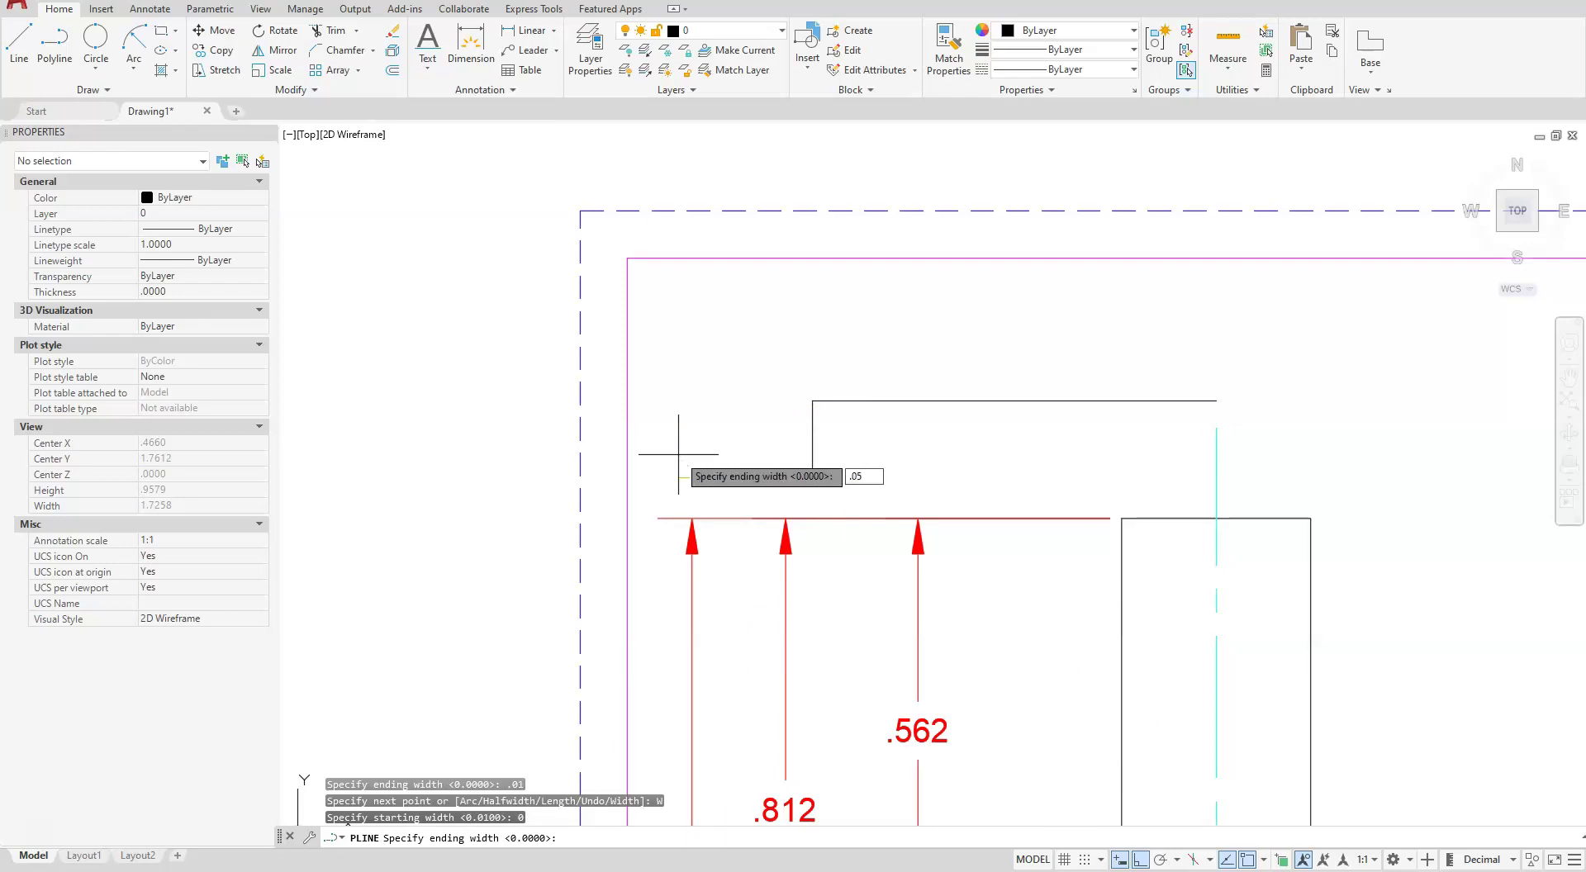
text(5)
key(Return)
Draw the tapered polyline segment .8 long straight up, and undo that segment.
scroll(775, 440, up, 3)
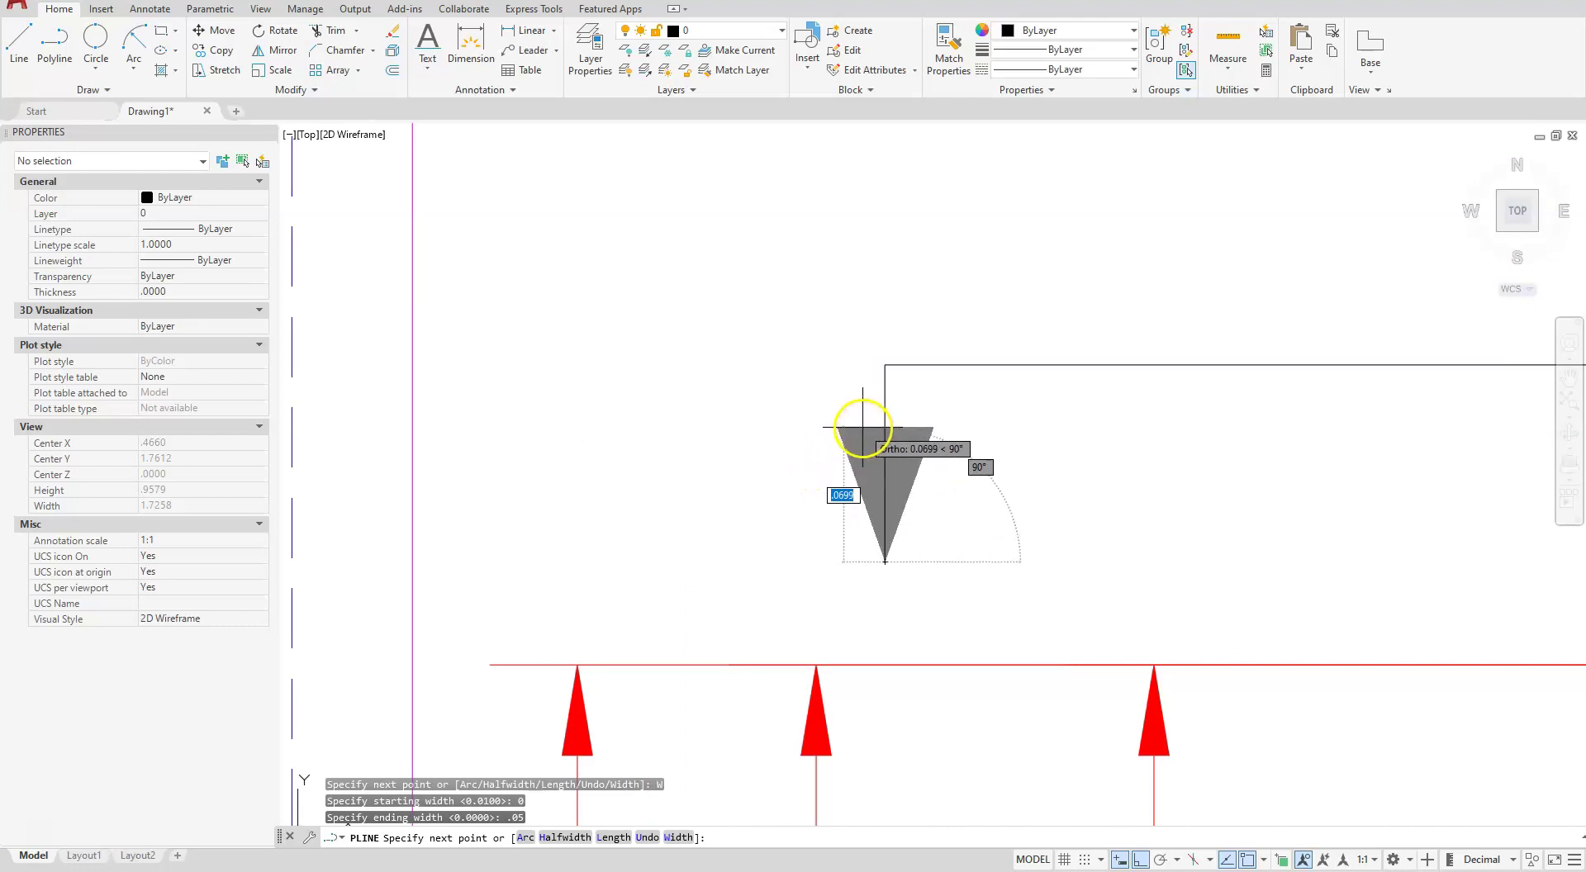
text(.8)
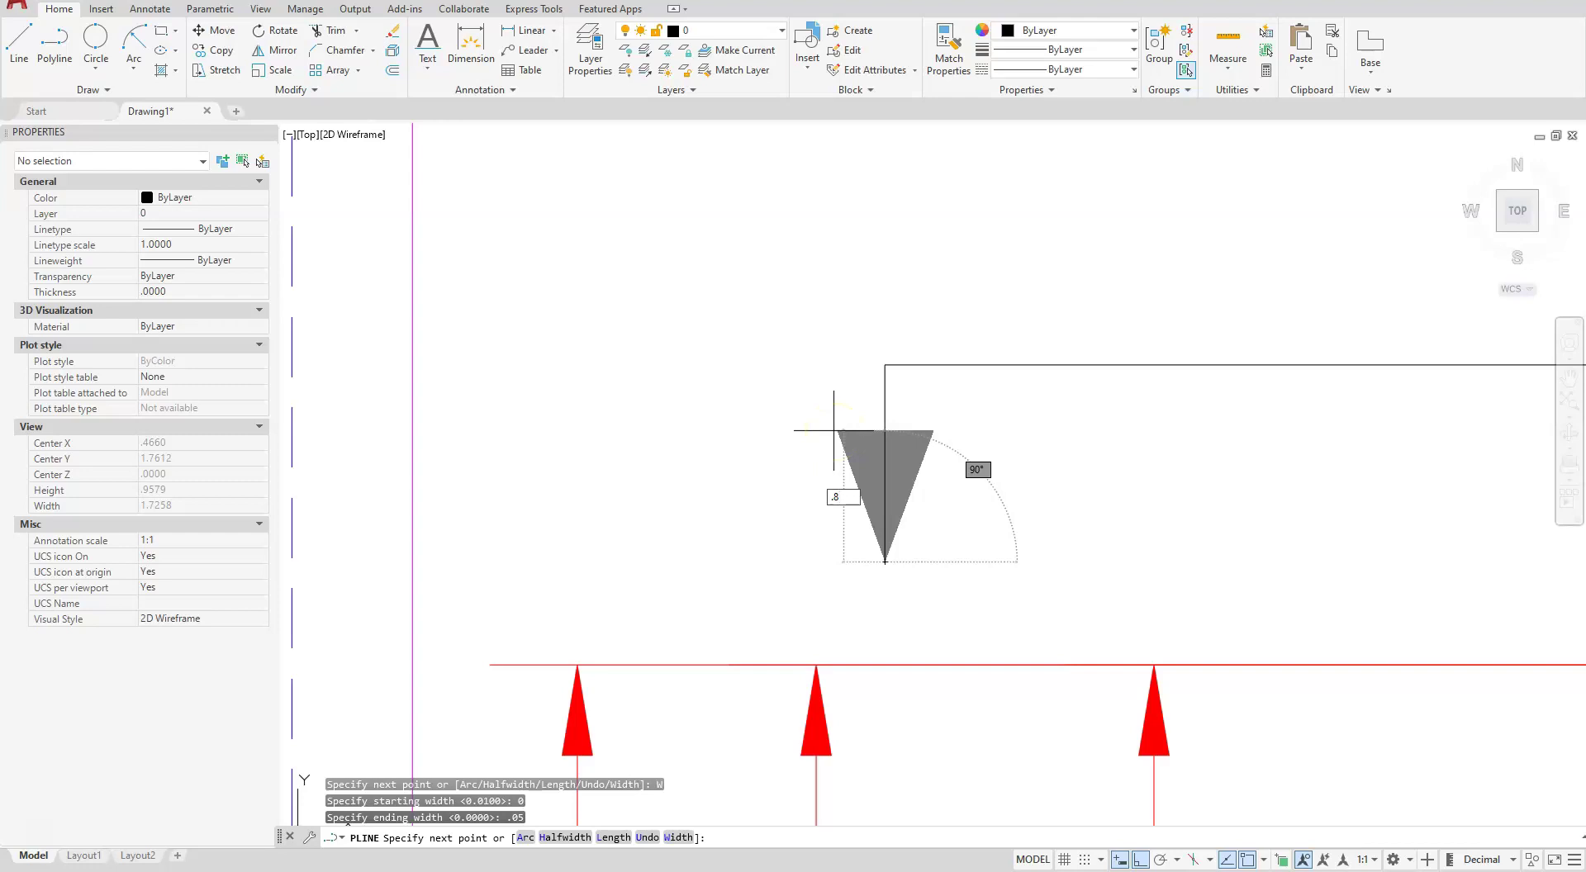
key(Return)
scroll(882, 519, down, 5)
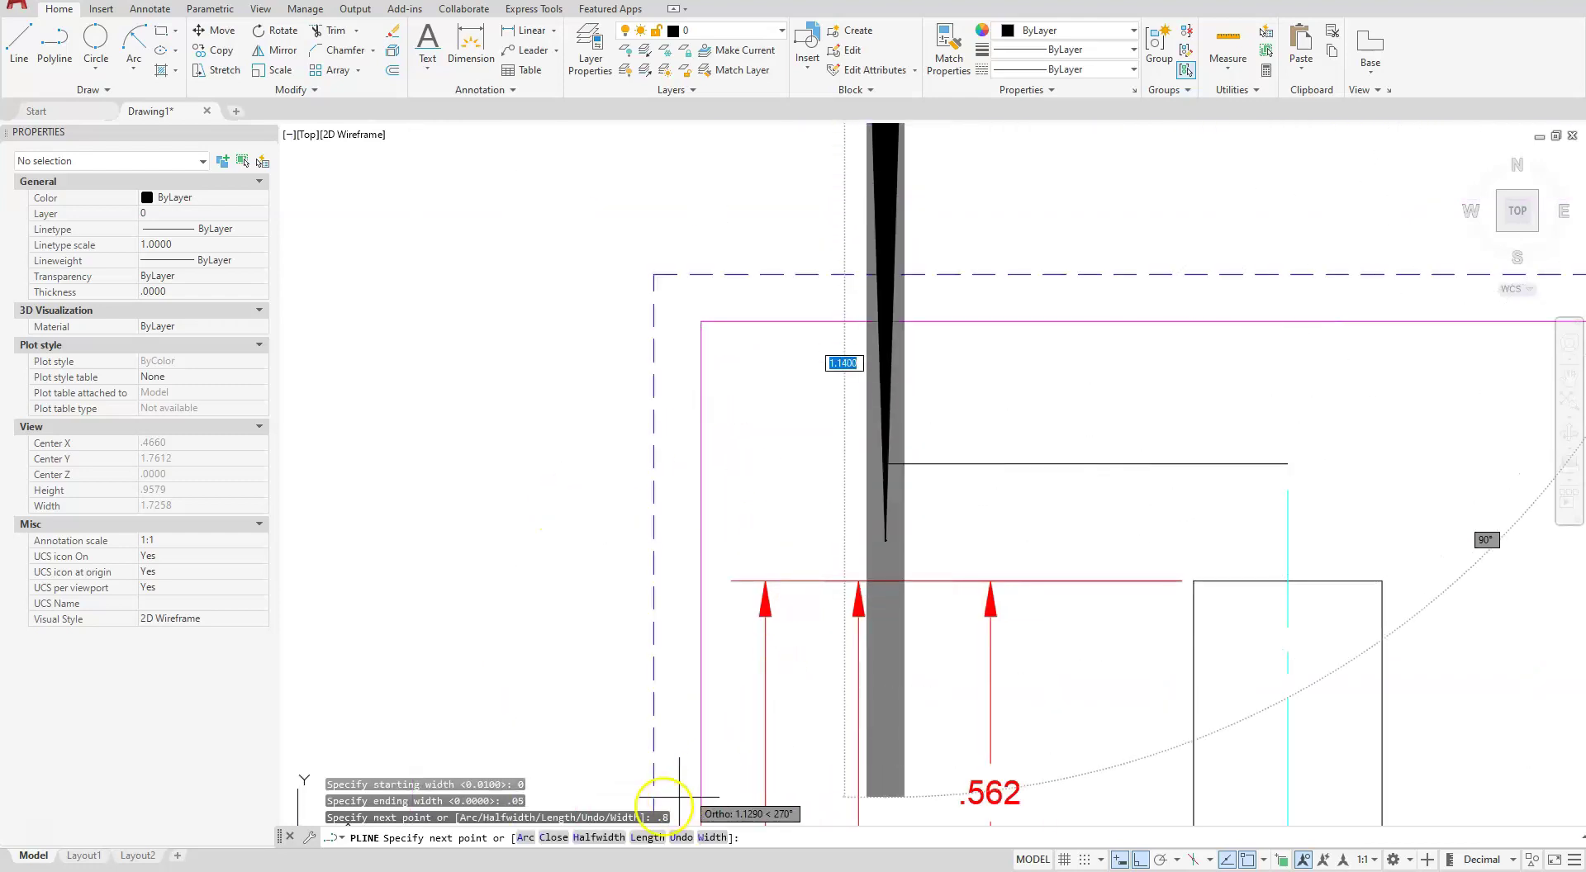
click(681, 837)
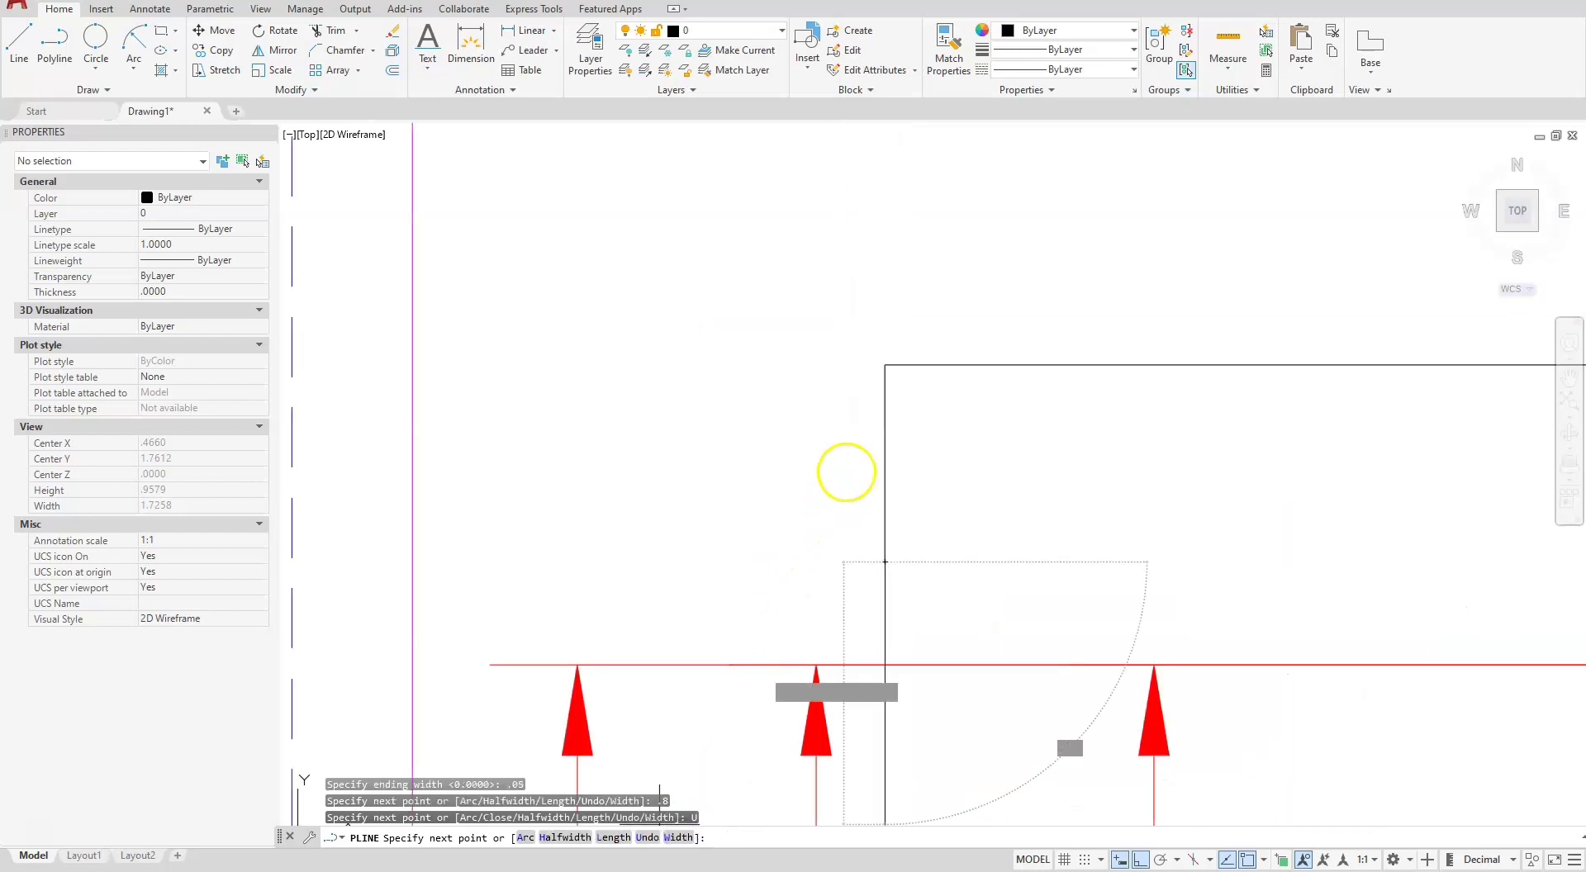
Draw the arrowhead as a .08 long upward polyline segment tapering from width 0 to .05, and finish the polyline.
click(677, 837)
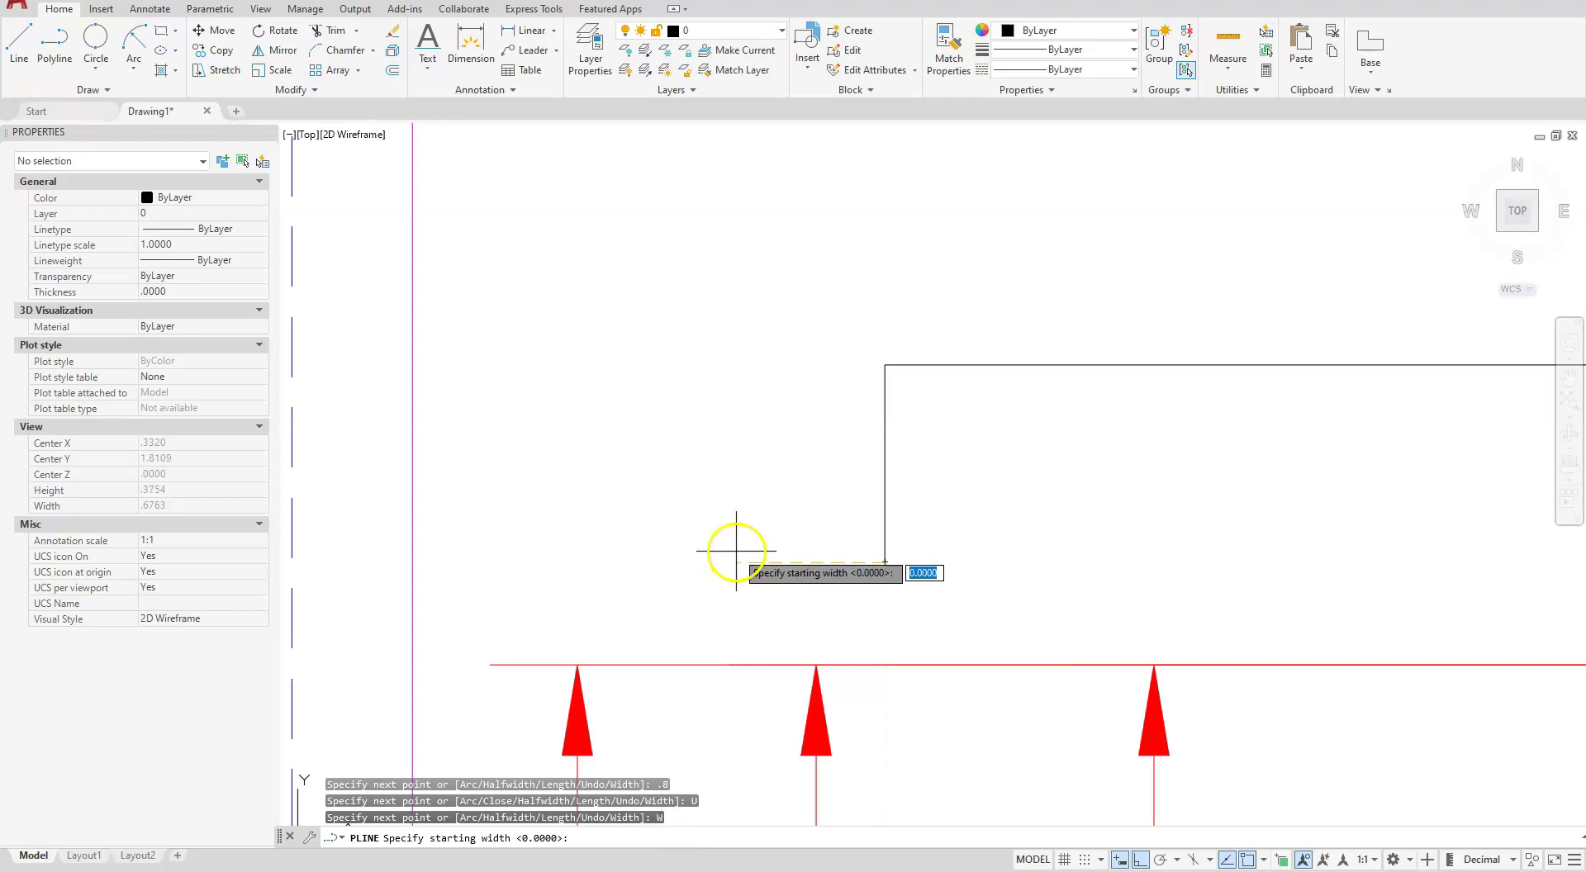
key(Return)
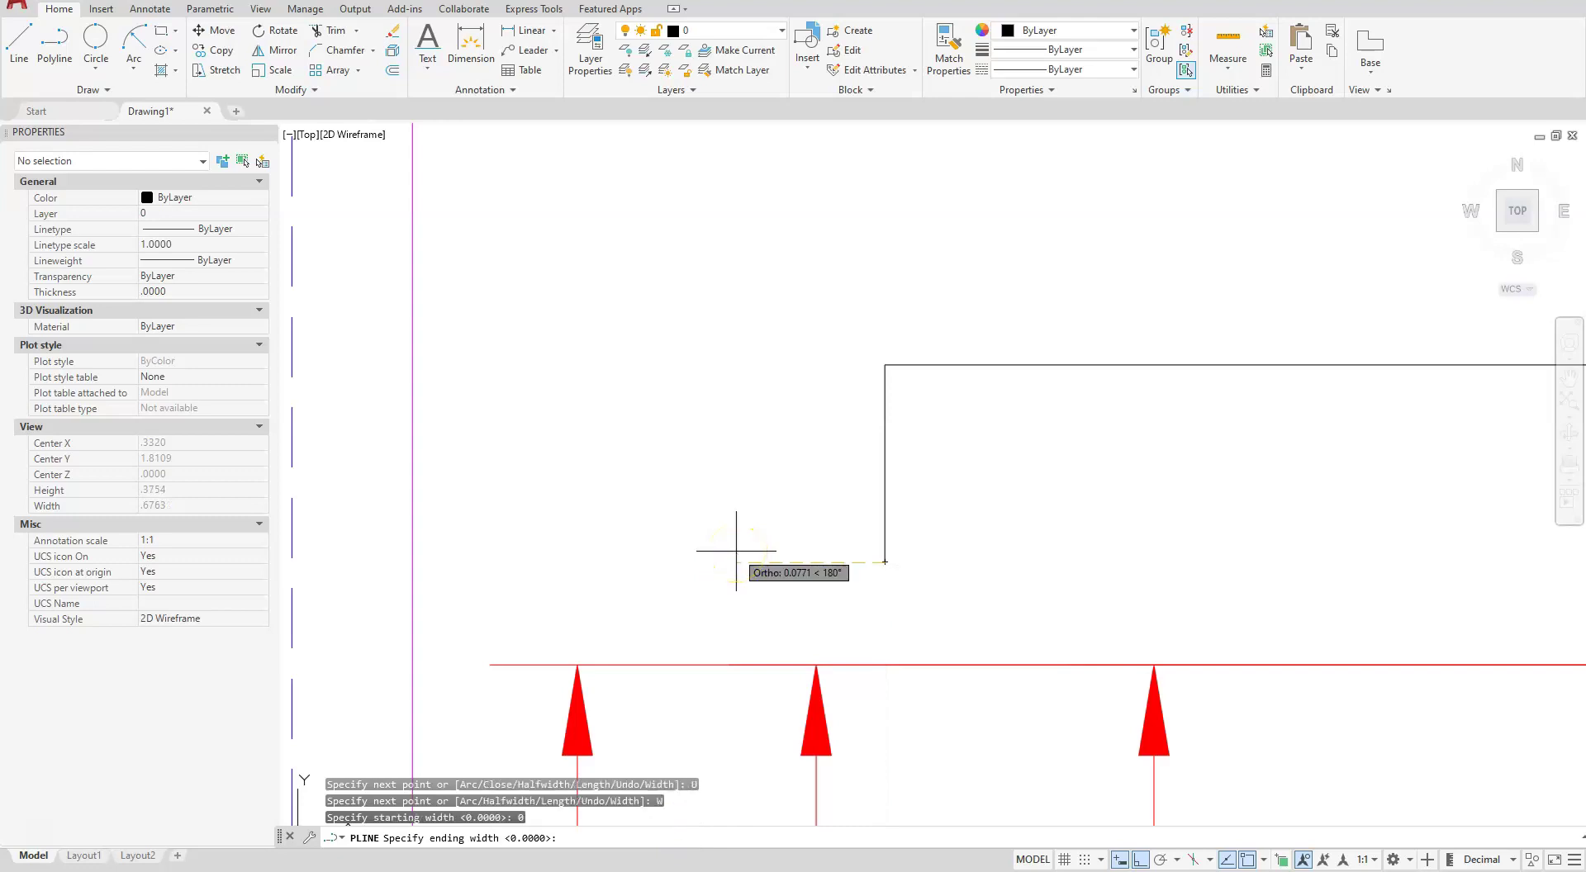
text(.05)
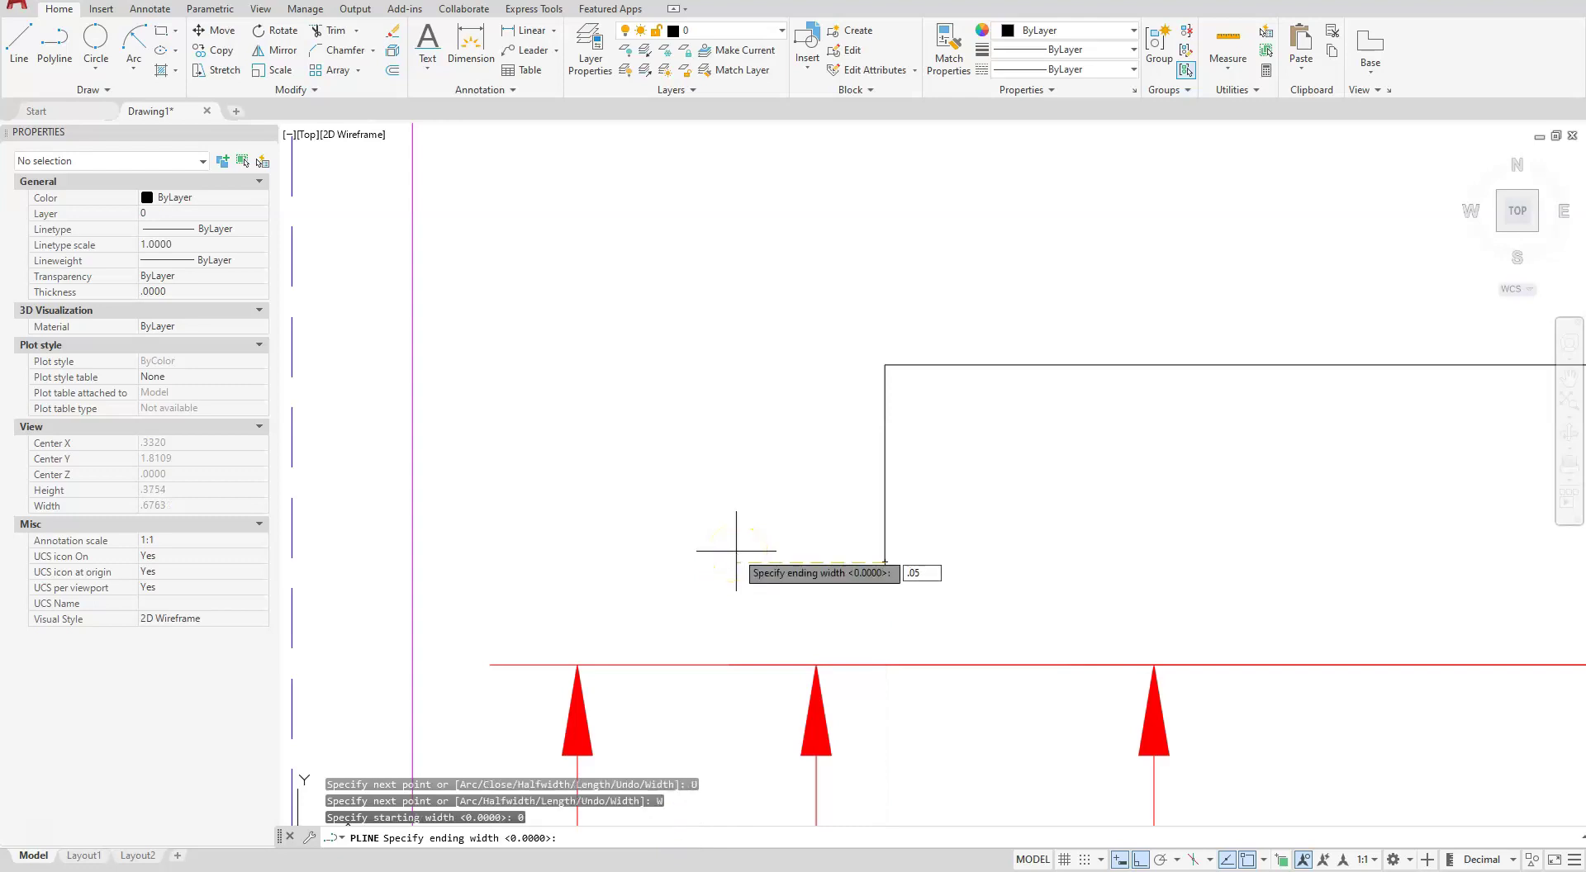
key(Return)
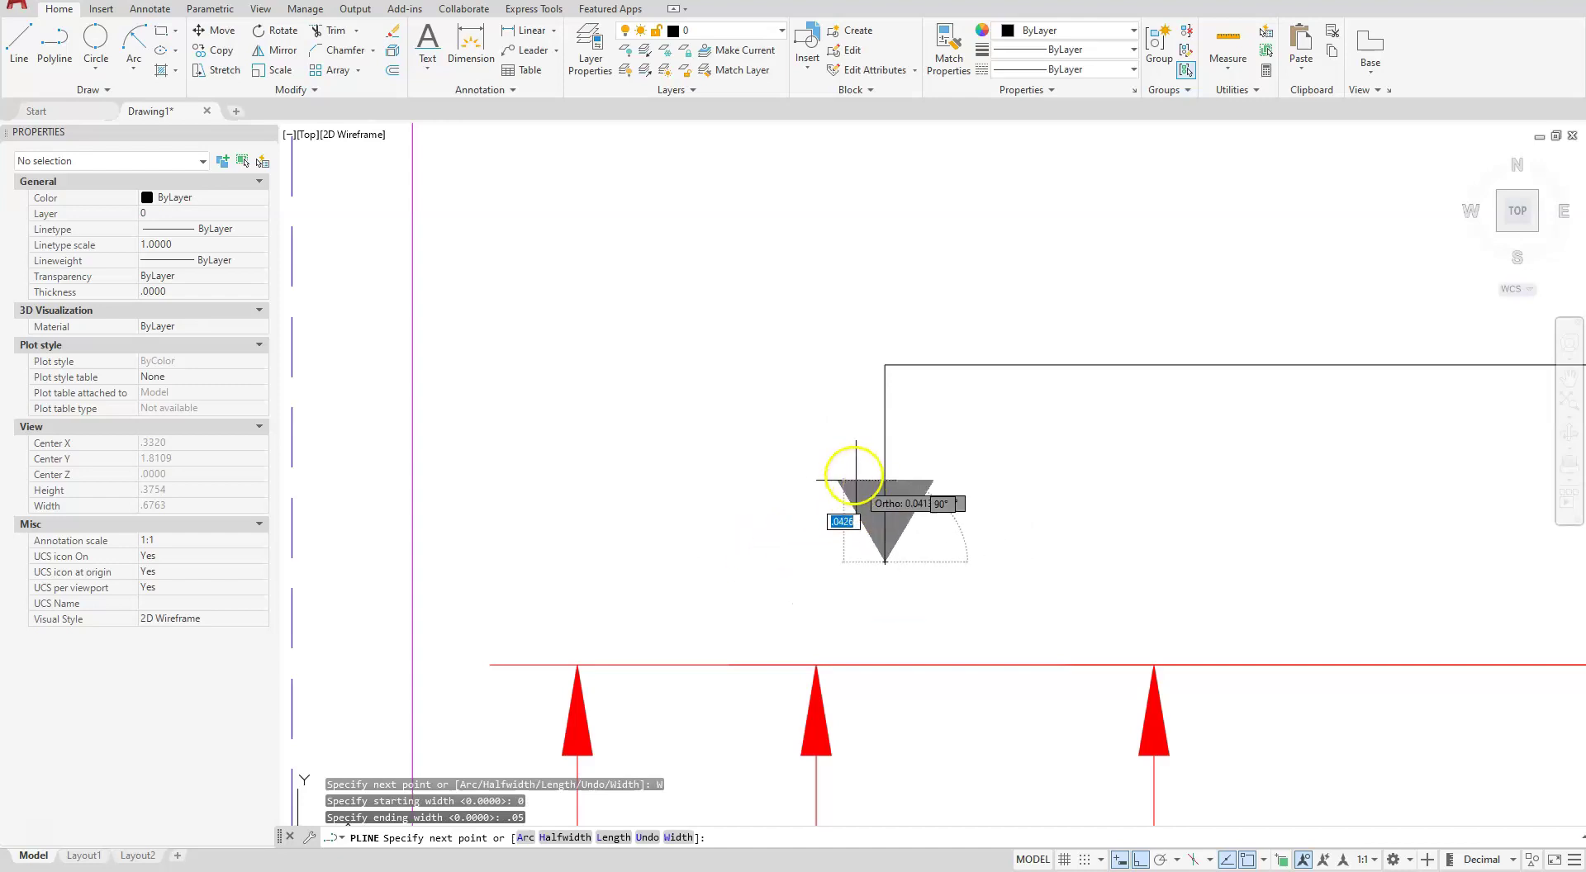
text(.)
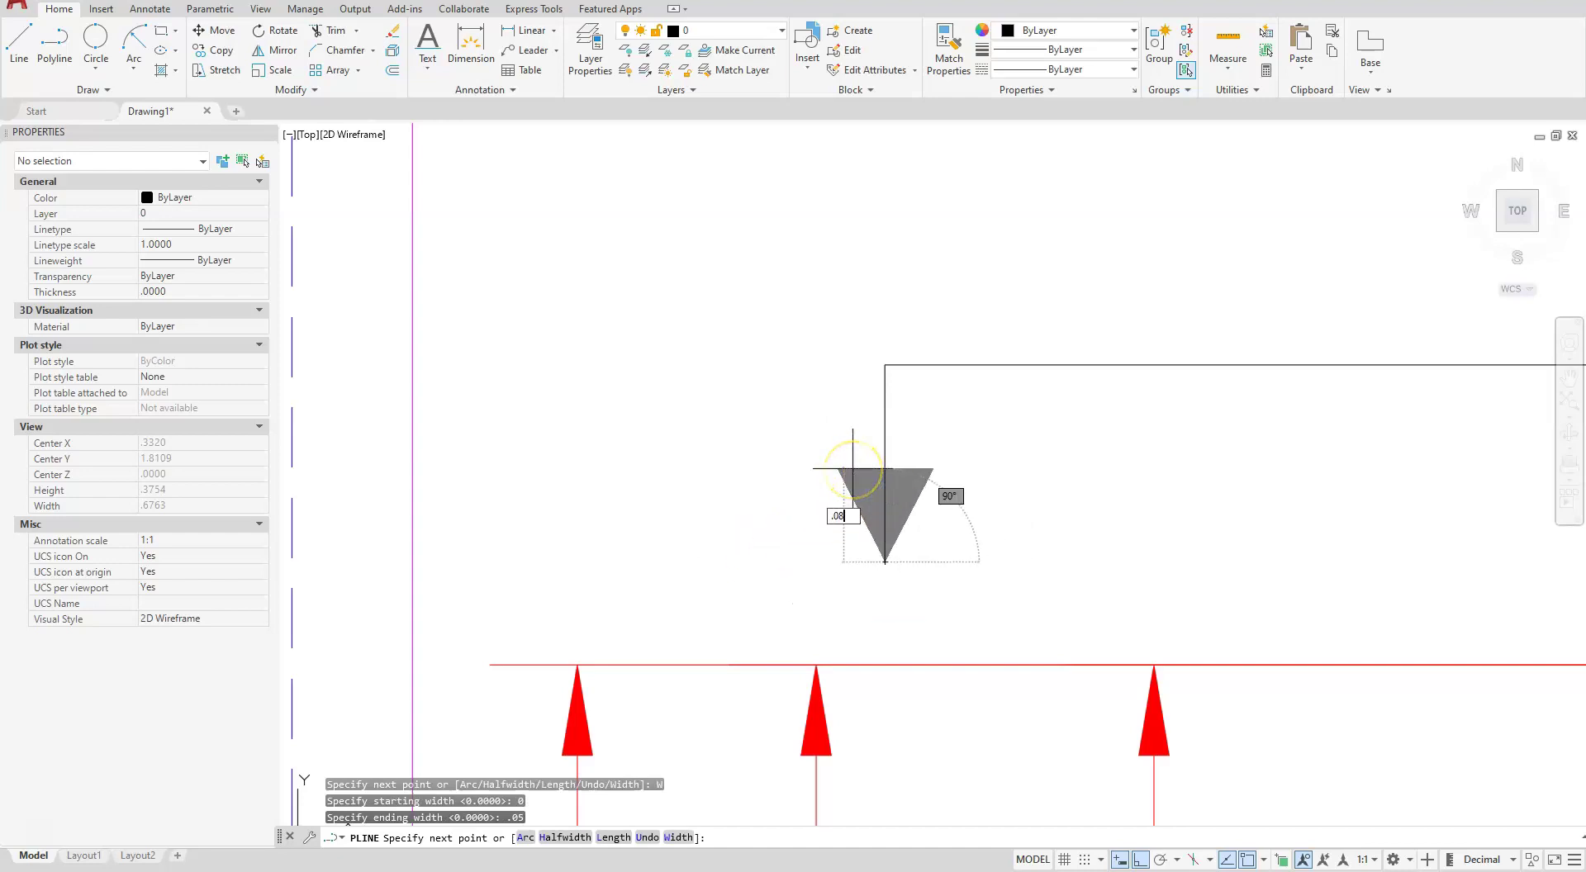
text(08)
key(Return)
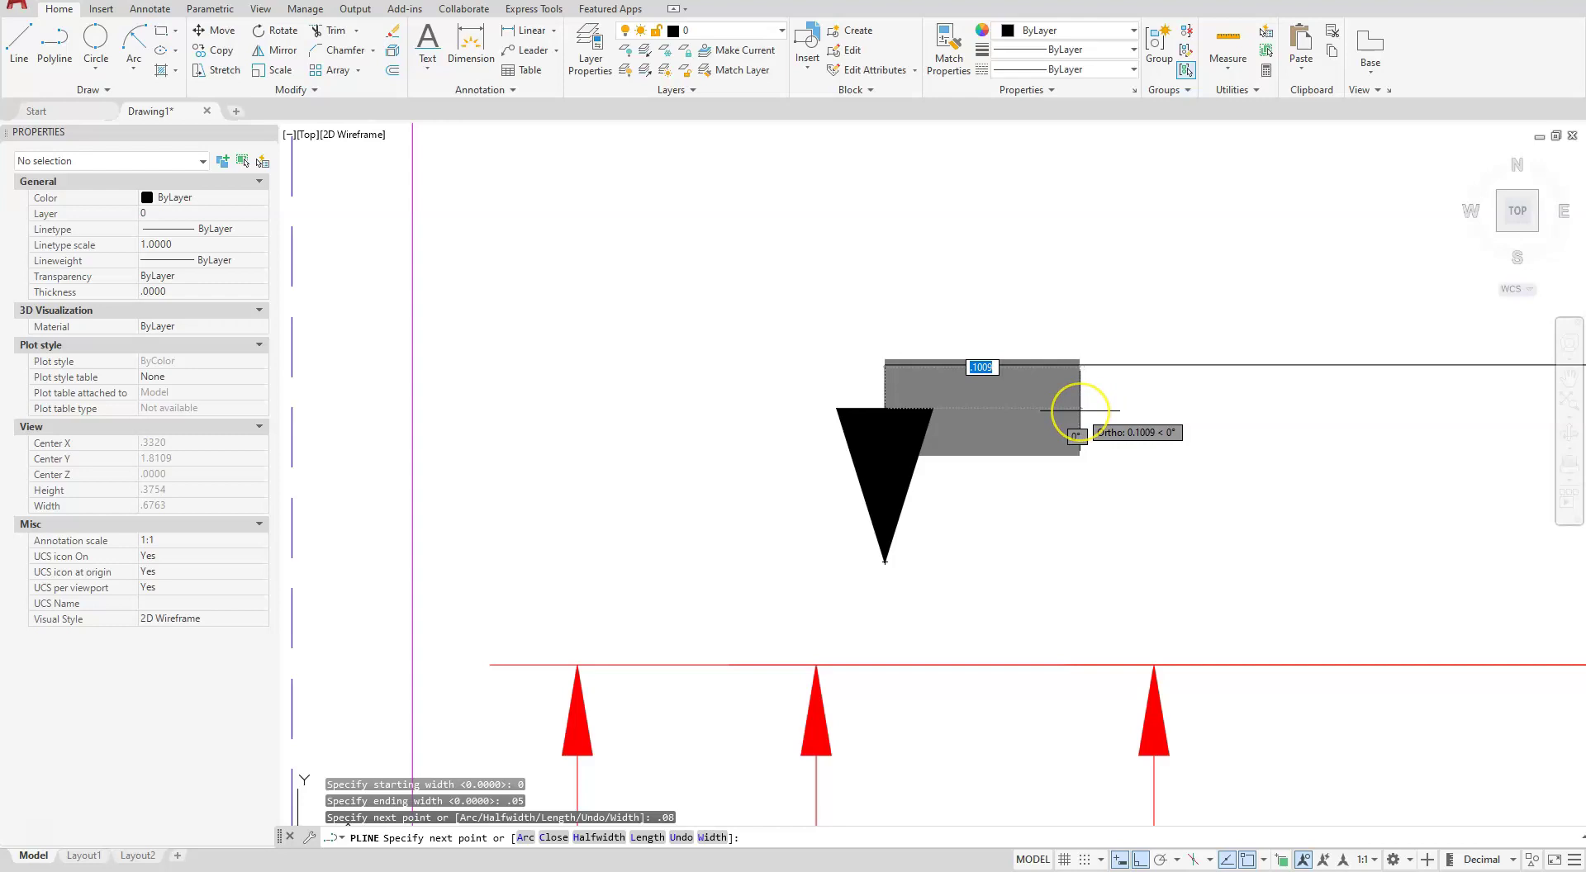
key(Escape)
Examine the viewing-plane arrowhead's size against the dimension arrowheads and the front view.
scroll(949, 386, down, 6)
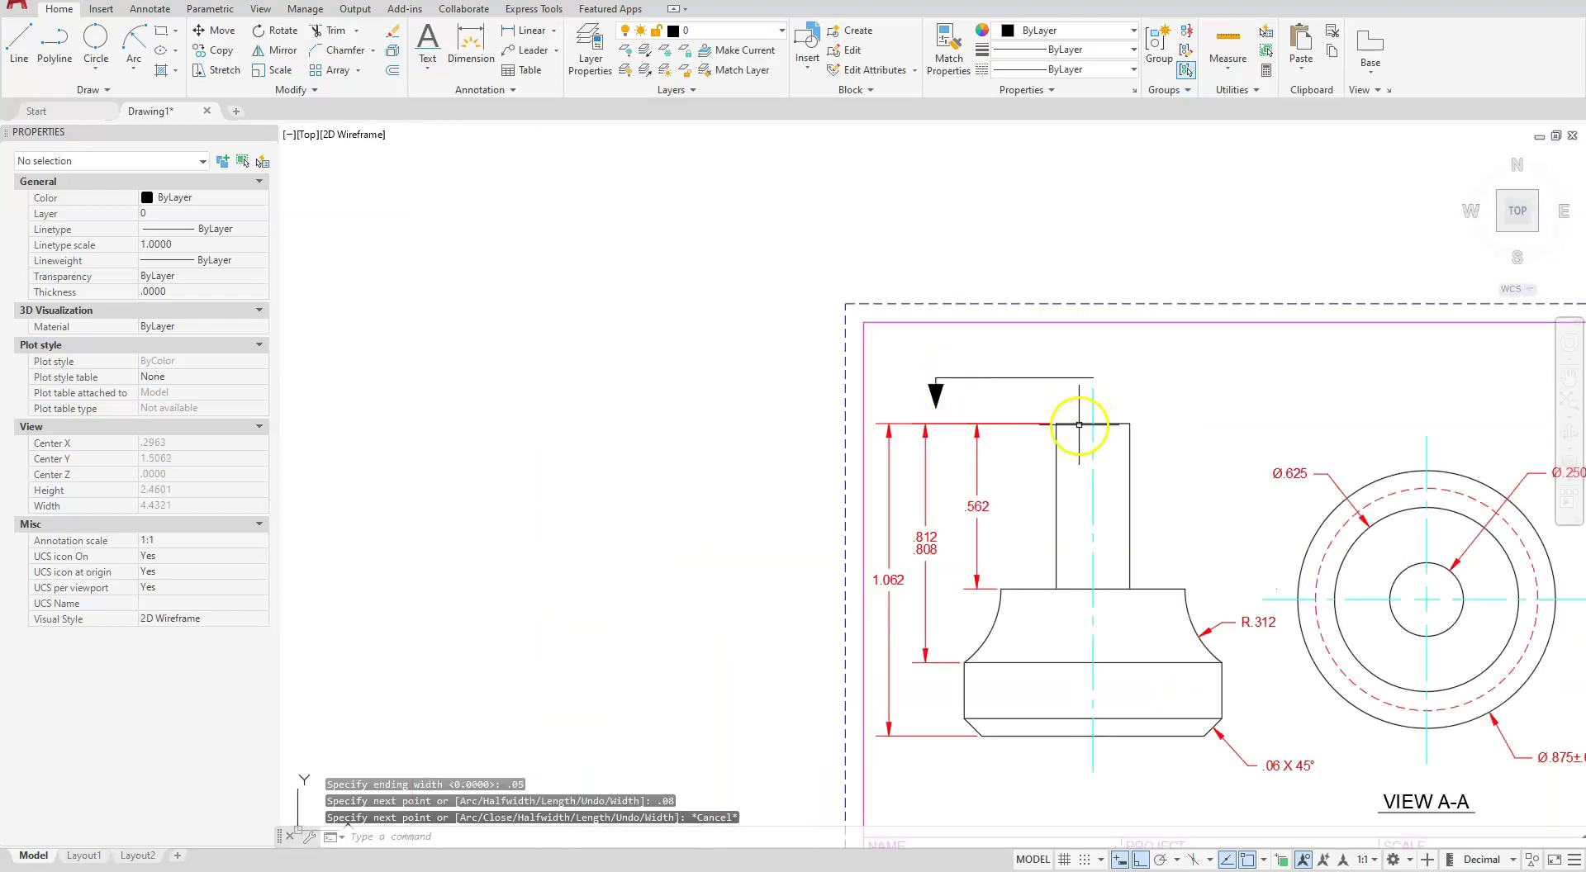
scroll(1039, 365, up, 4)
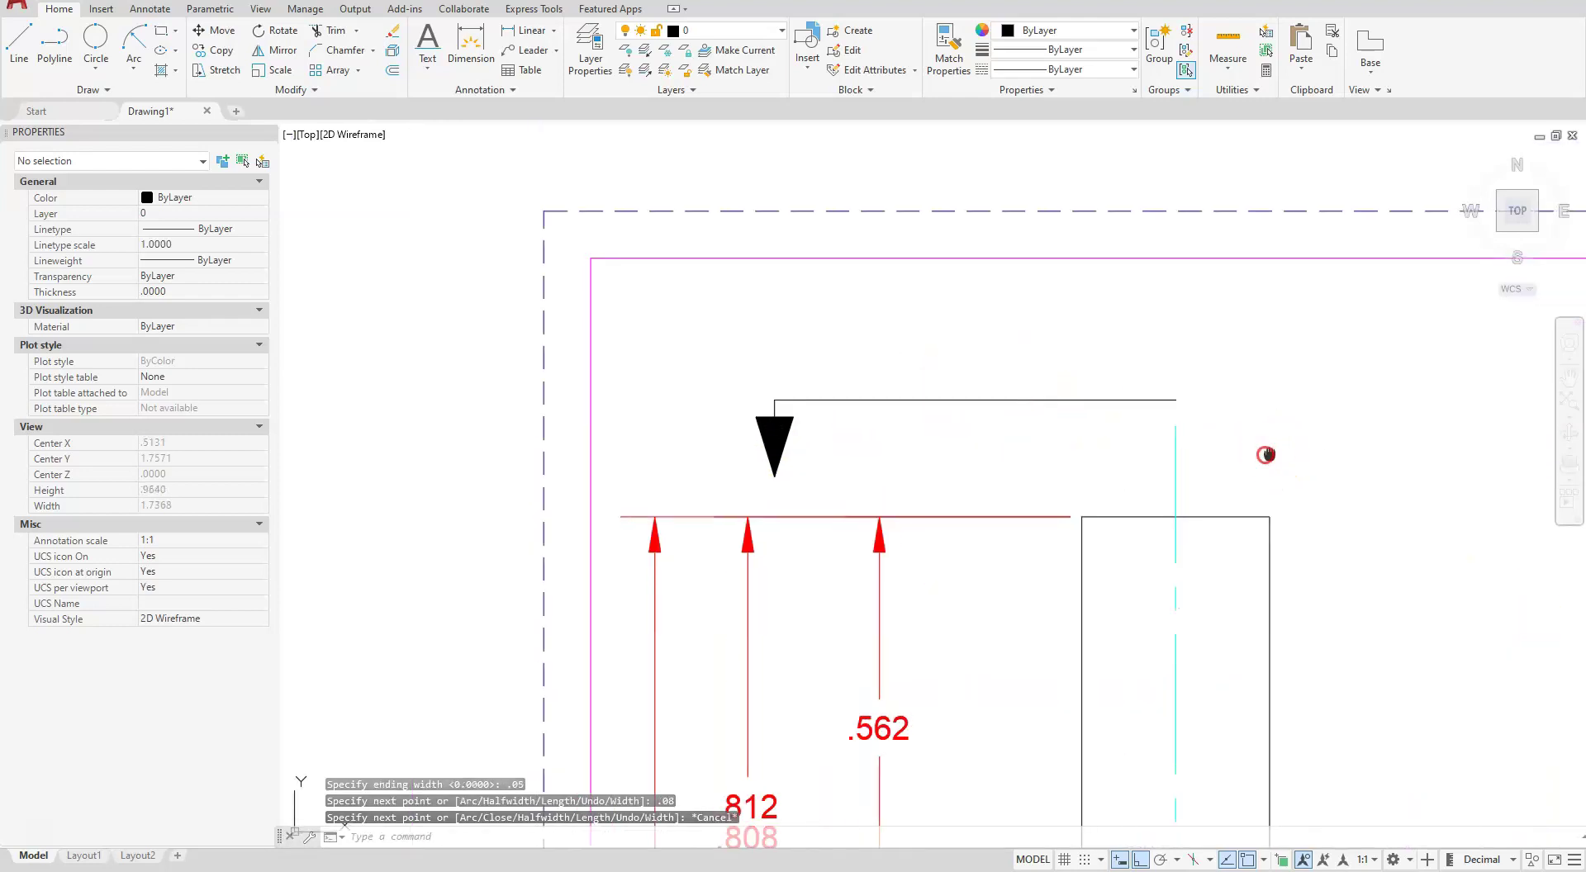
middle_drag(1265, 454, 1171, 418)
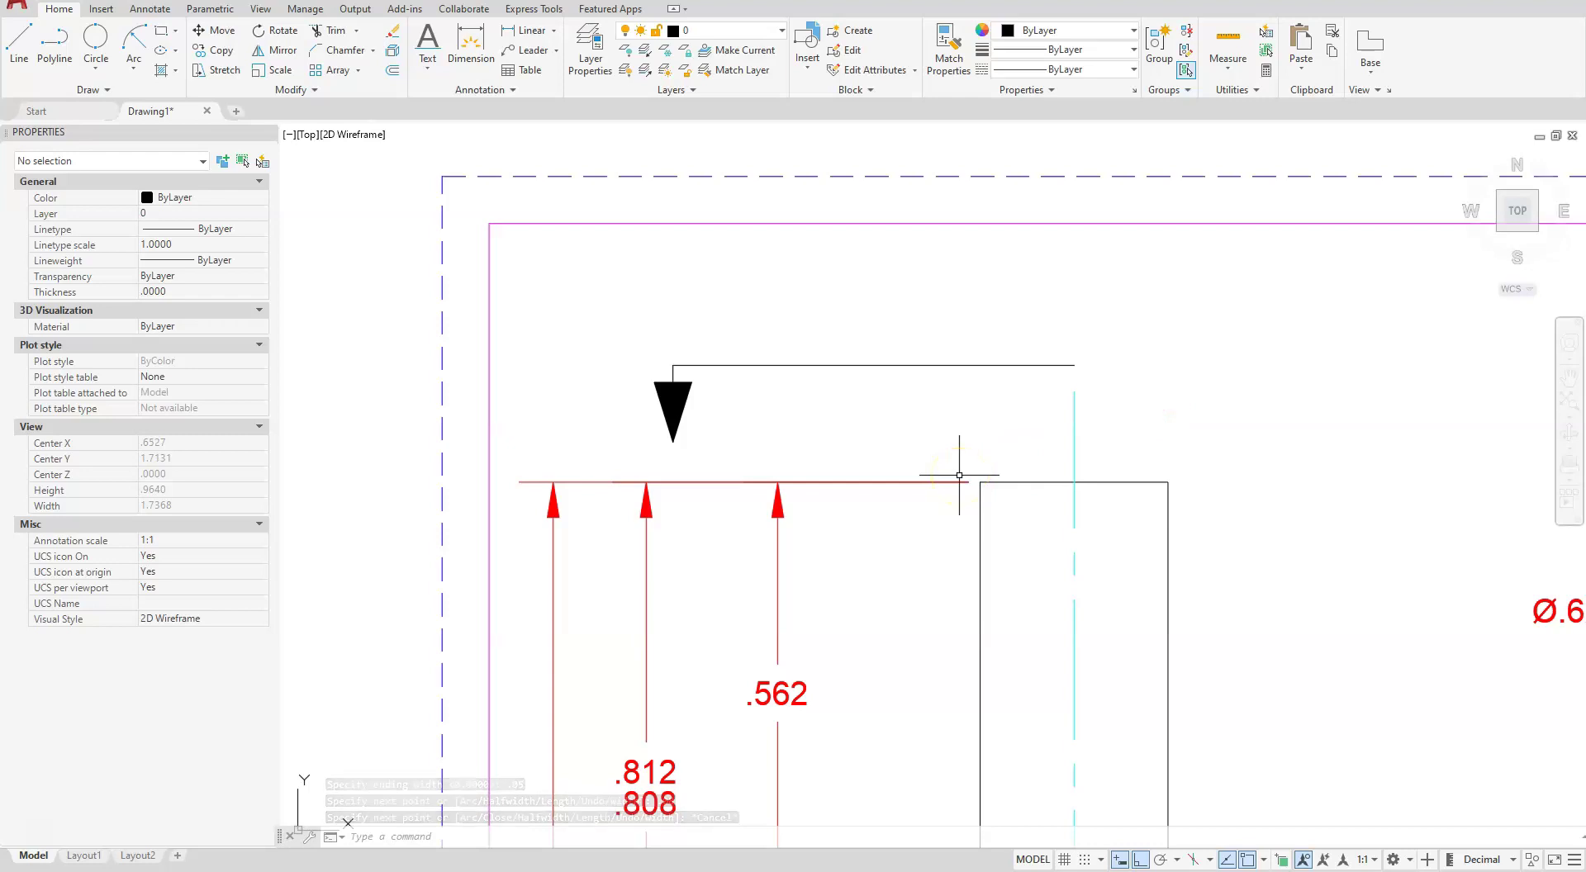
scroll(959, 475, up, 2)
scroll(958, 474, down, 4)
scroll(959, 475, down, 2)
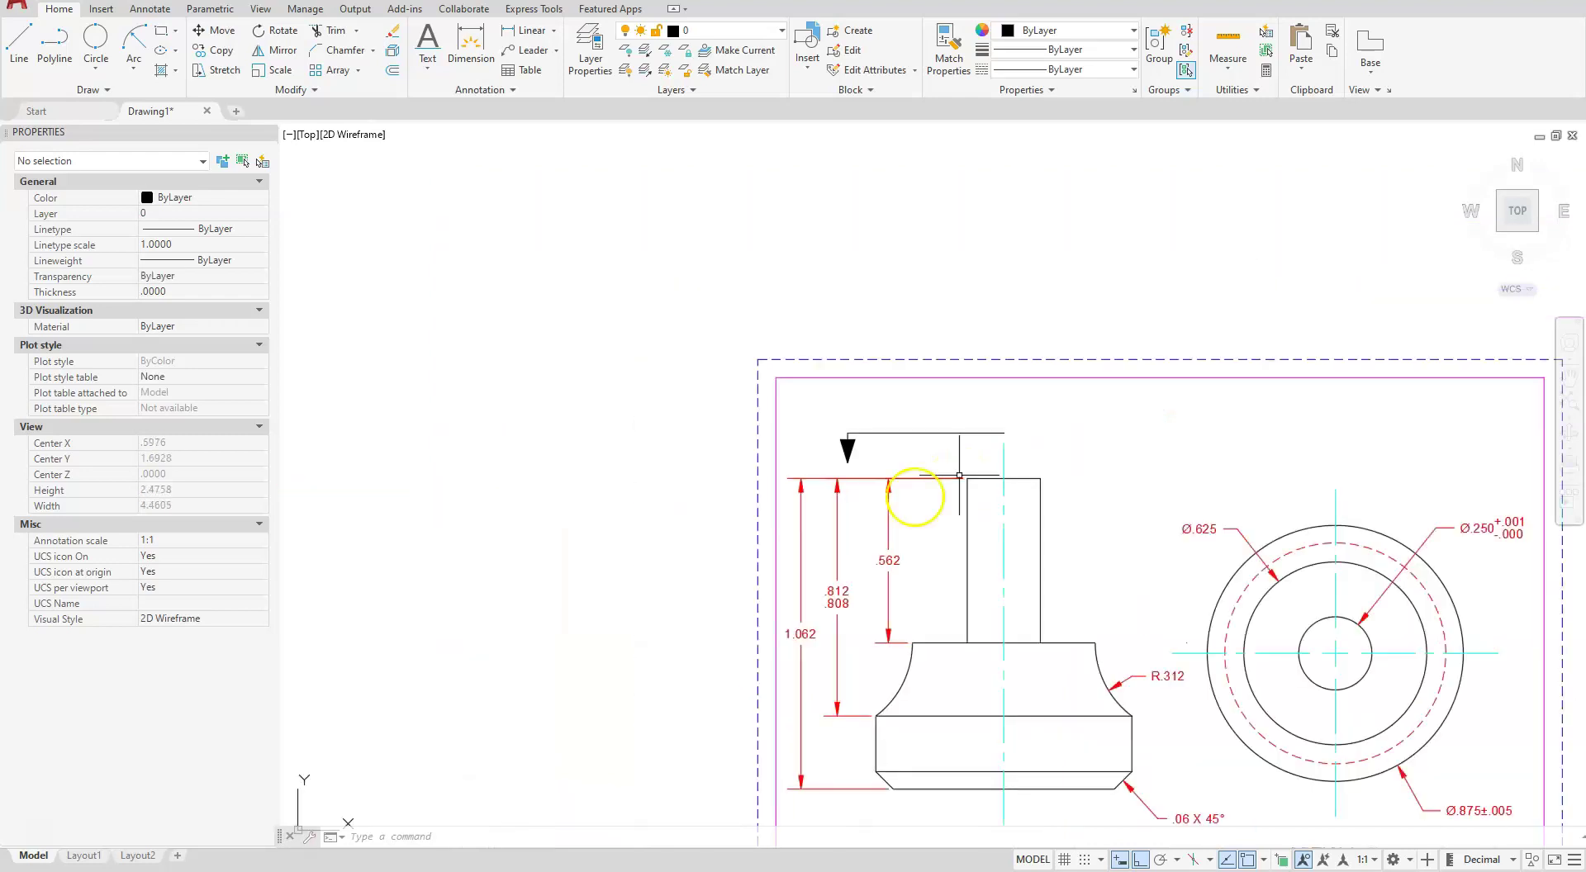
scroll(983, 441, up, 2)
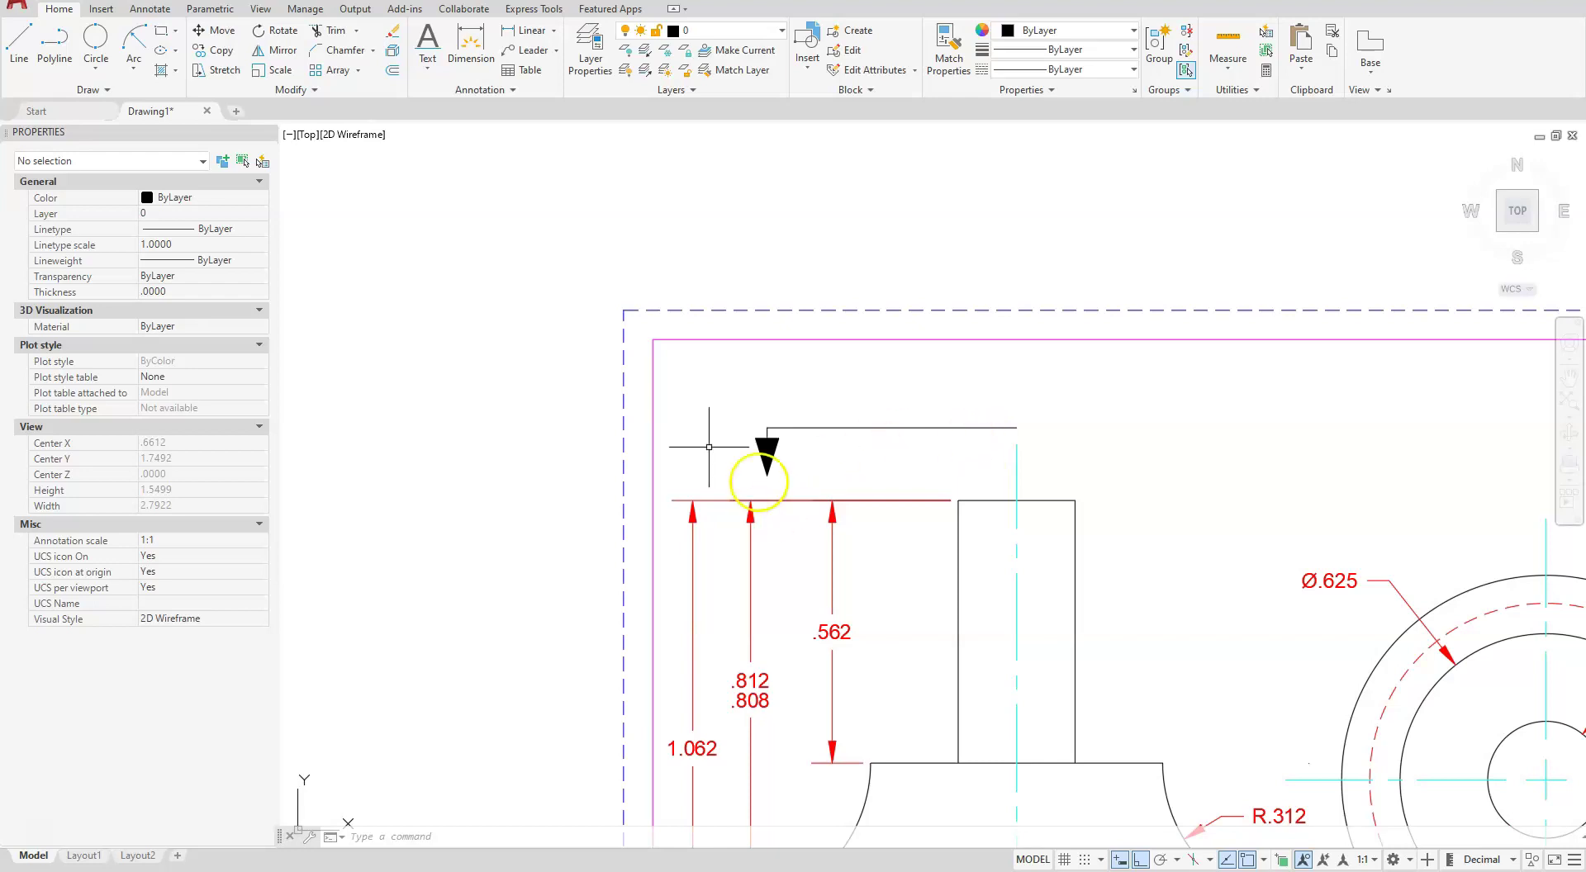
Set the arrowhead polyline's end segment width to .03 and deselect it.
scroll(743, 446, up, 6)
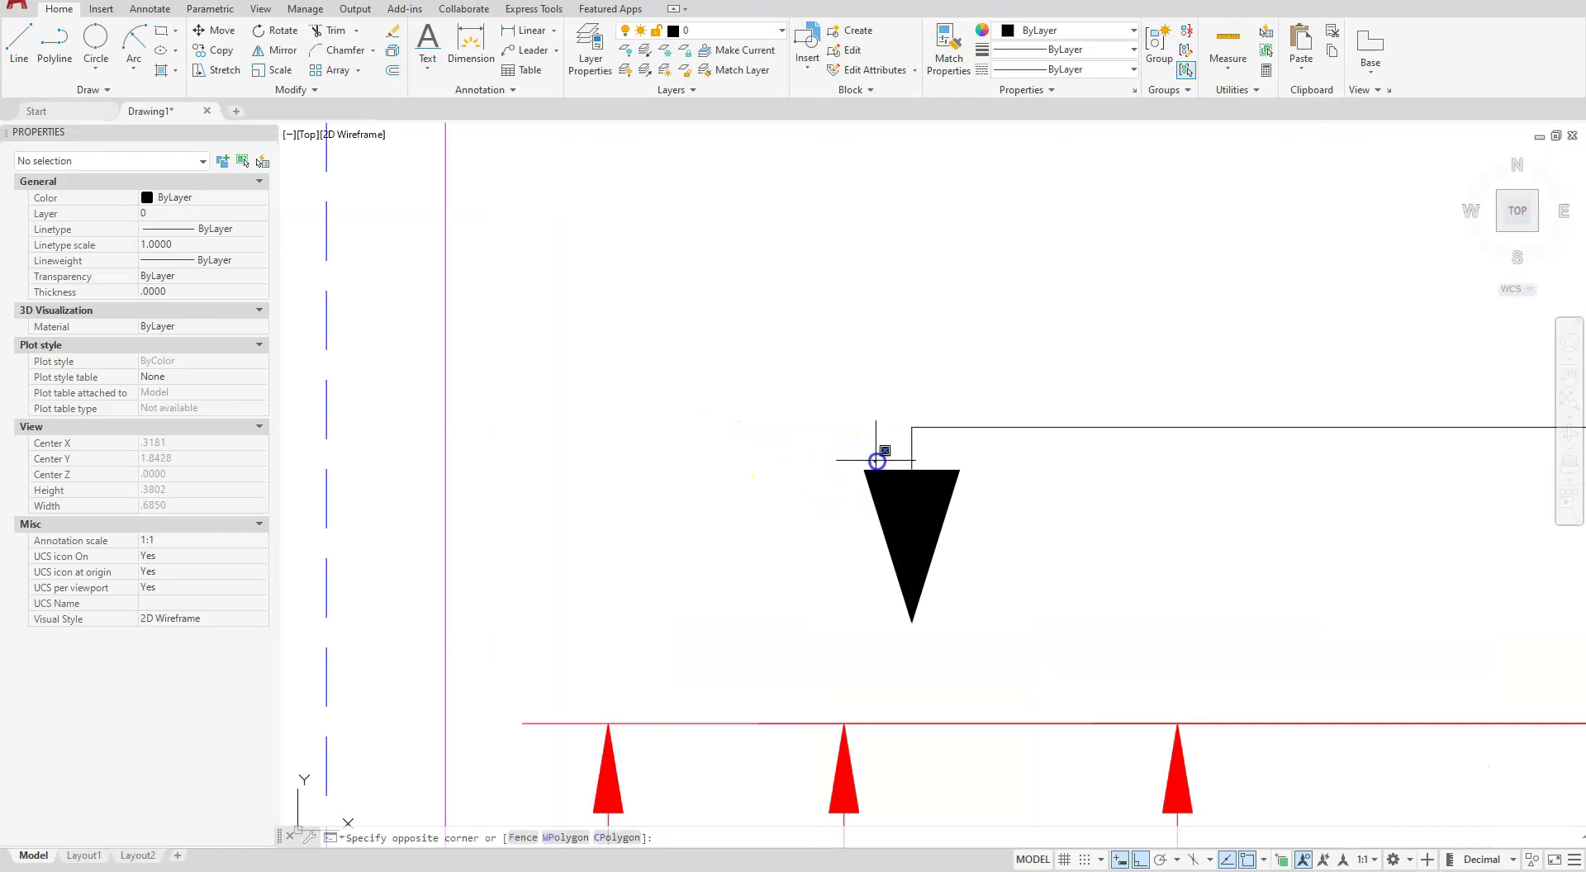
click(841, 510)
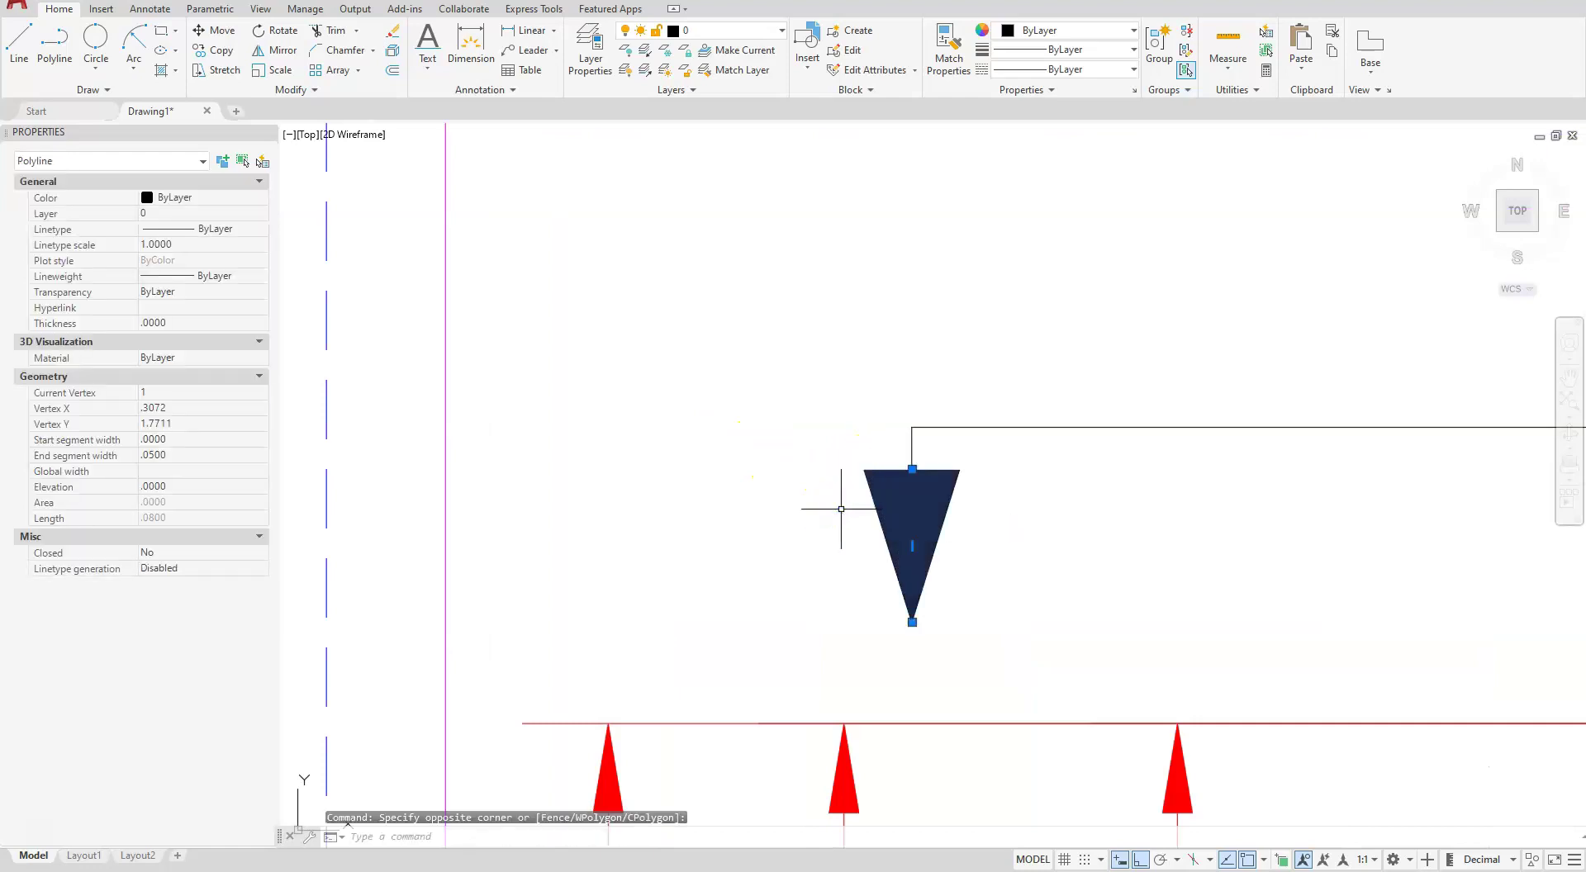
click(181, 456)
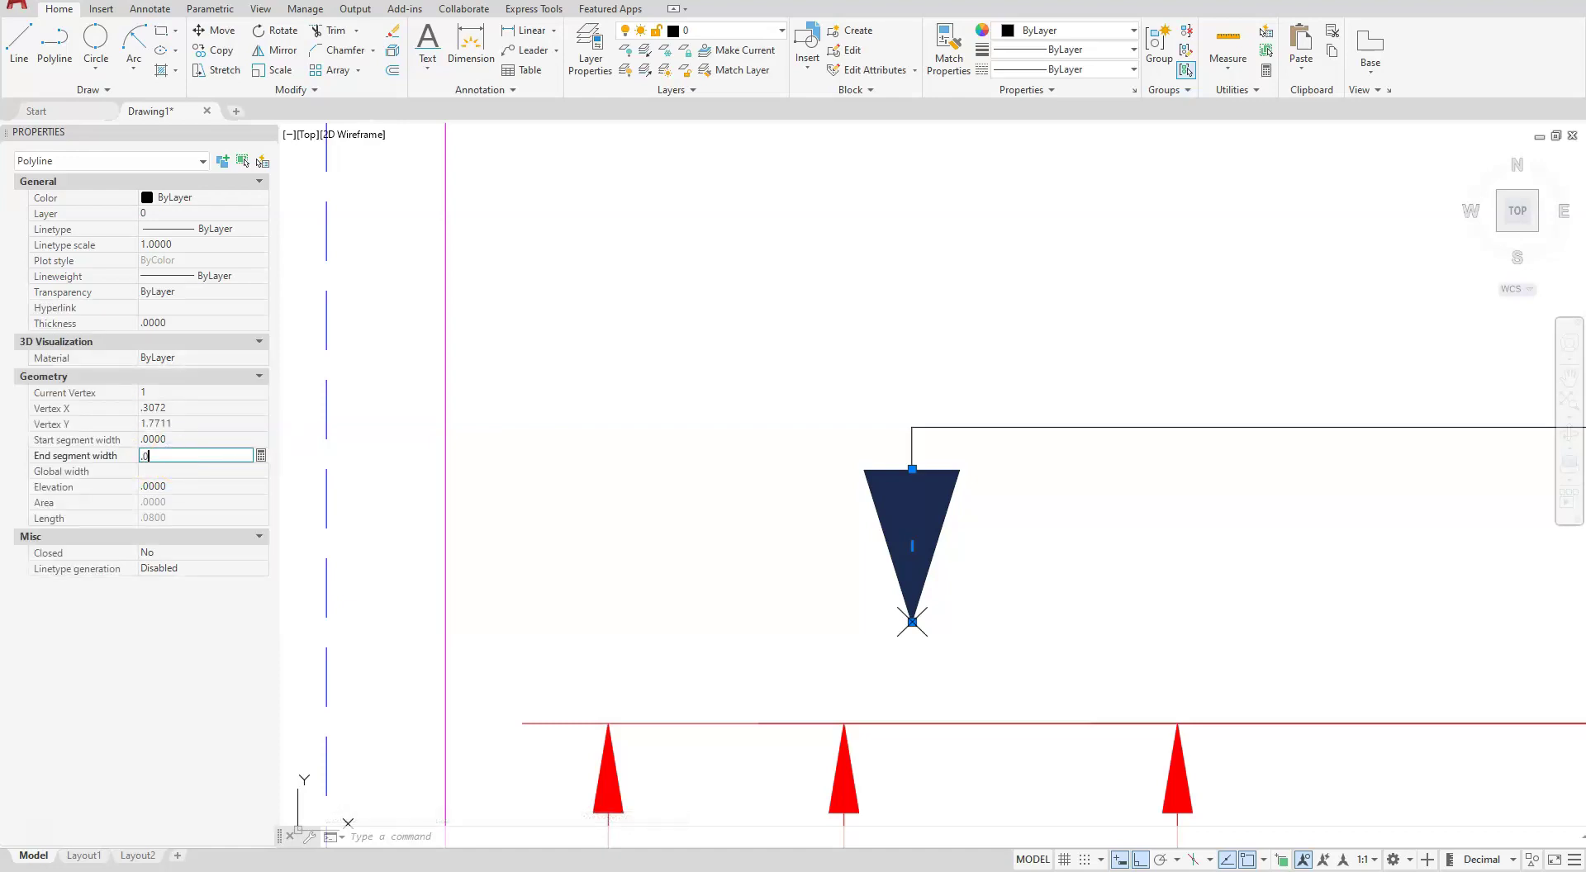
key(Return)
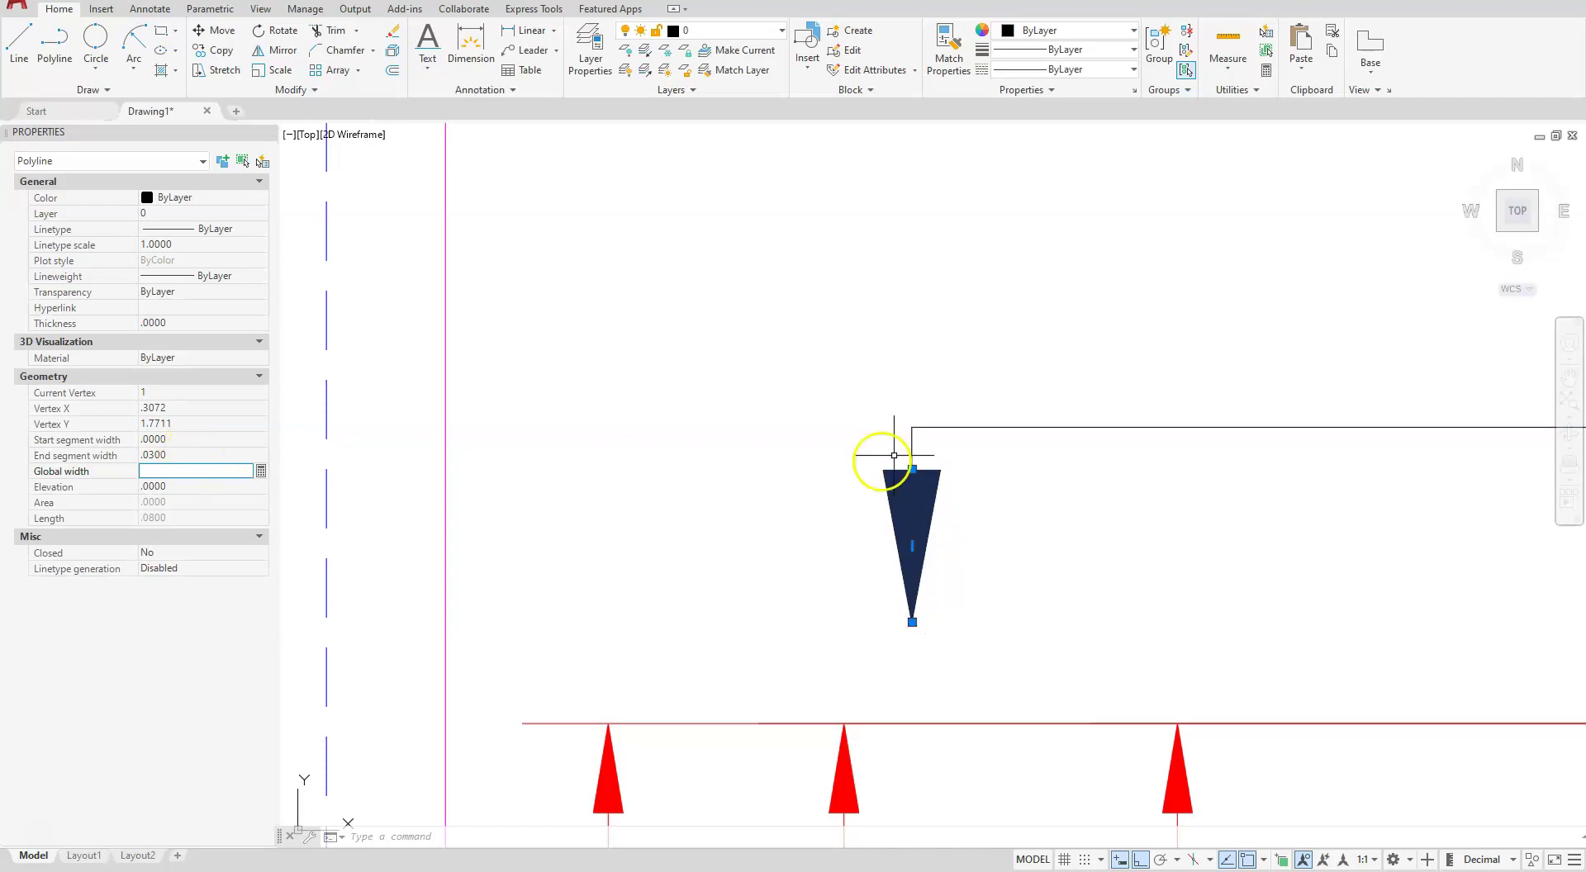
scroll(848, 429, down, 3)
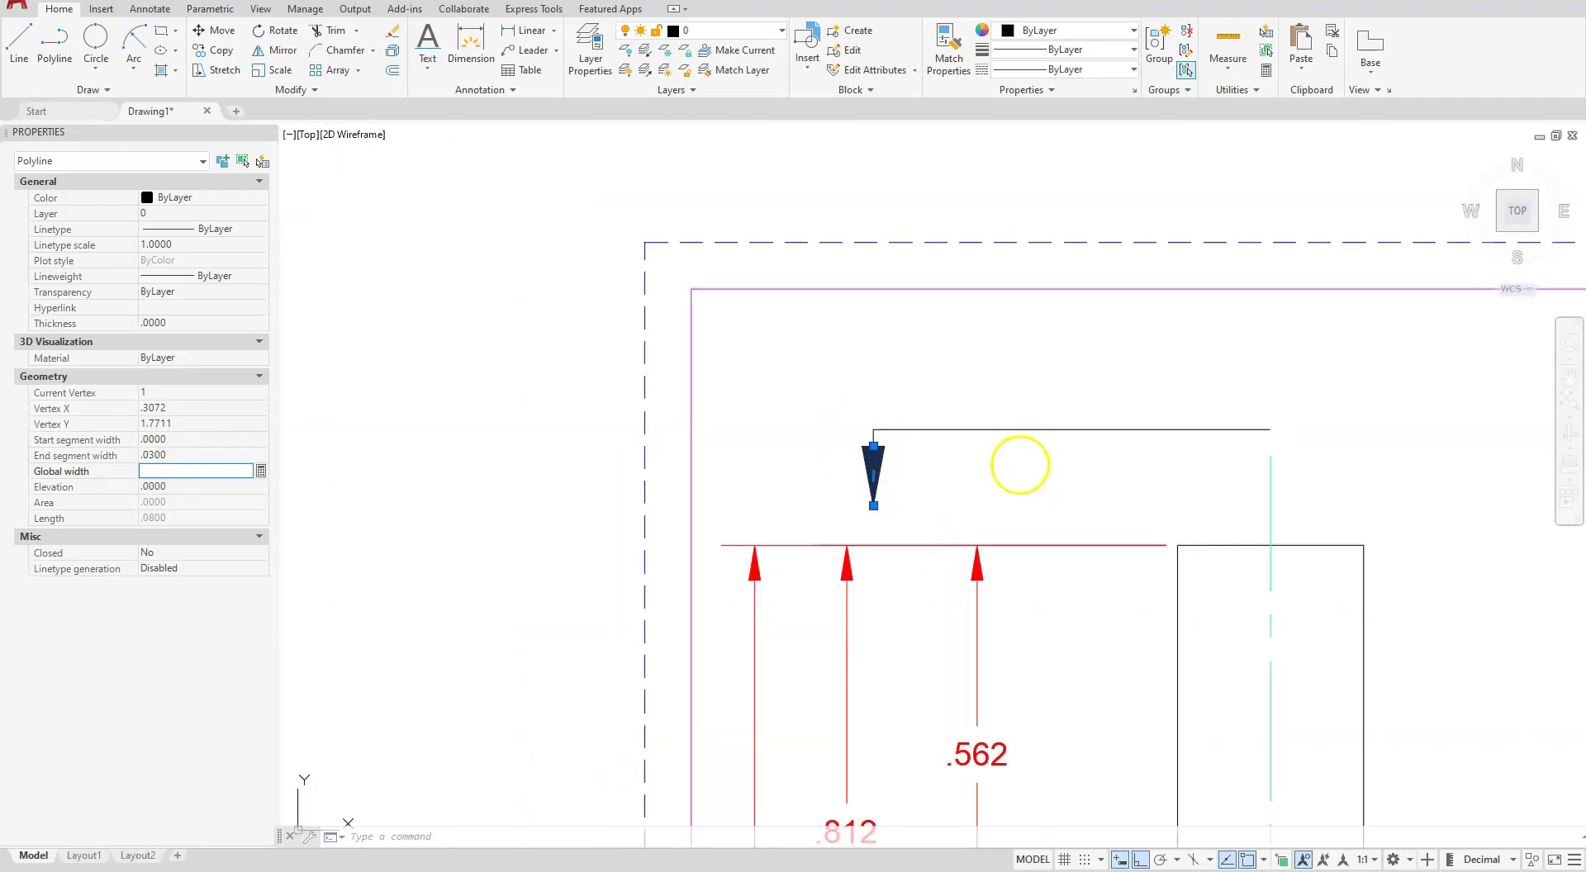
key(Escape)
key(Escape)
key(Escape)
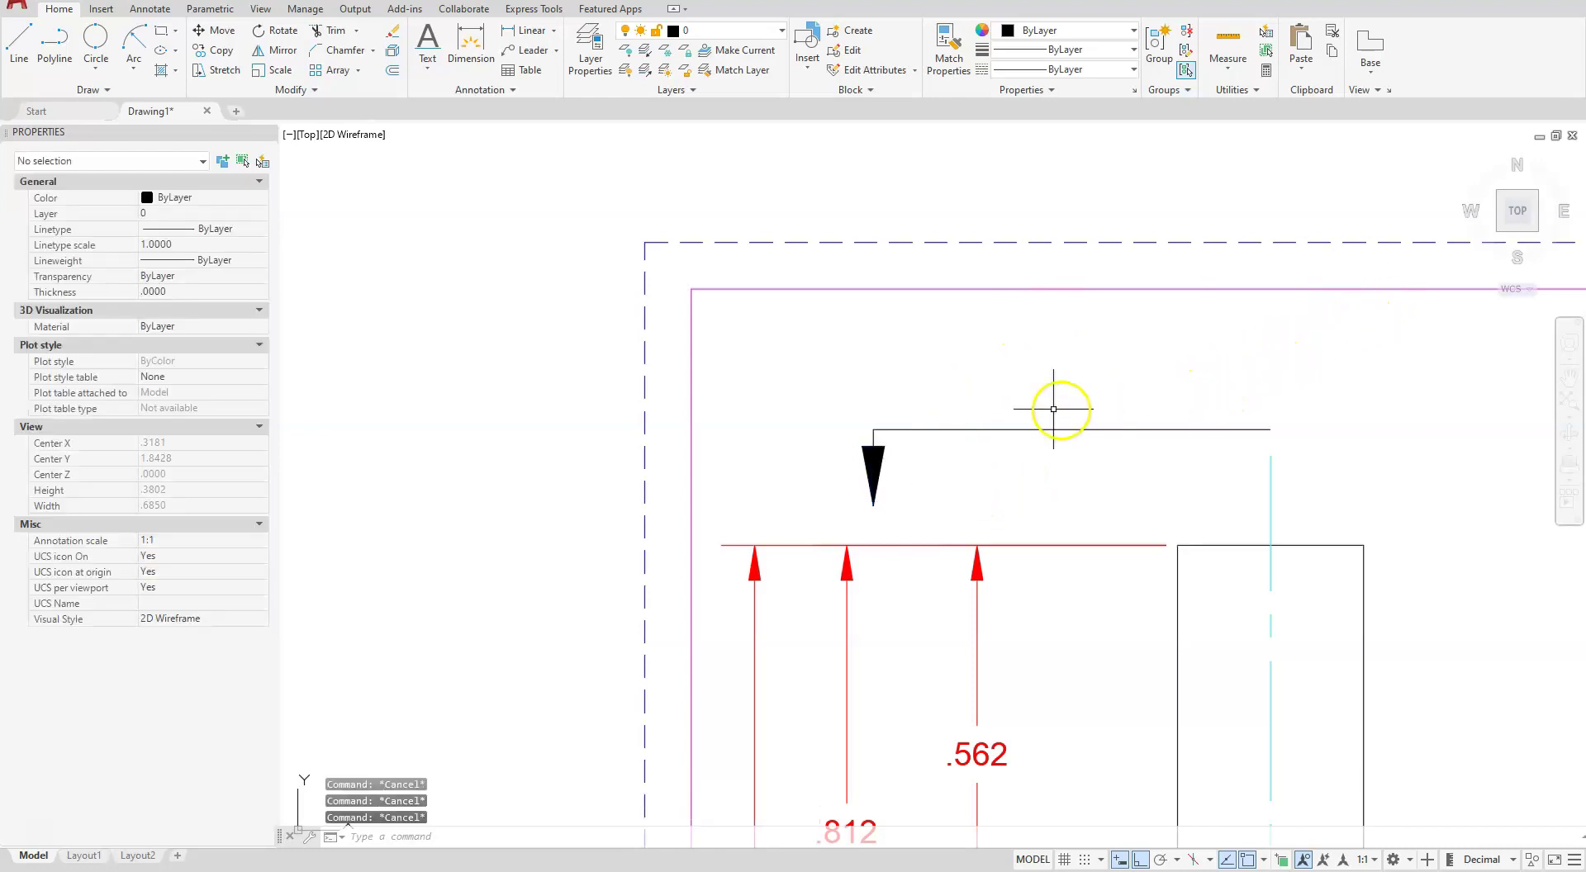
Mirror the arrowhead and its short vertical line about the front view's vertical centerline, keeping the source objects.
click(260, 51)
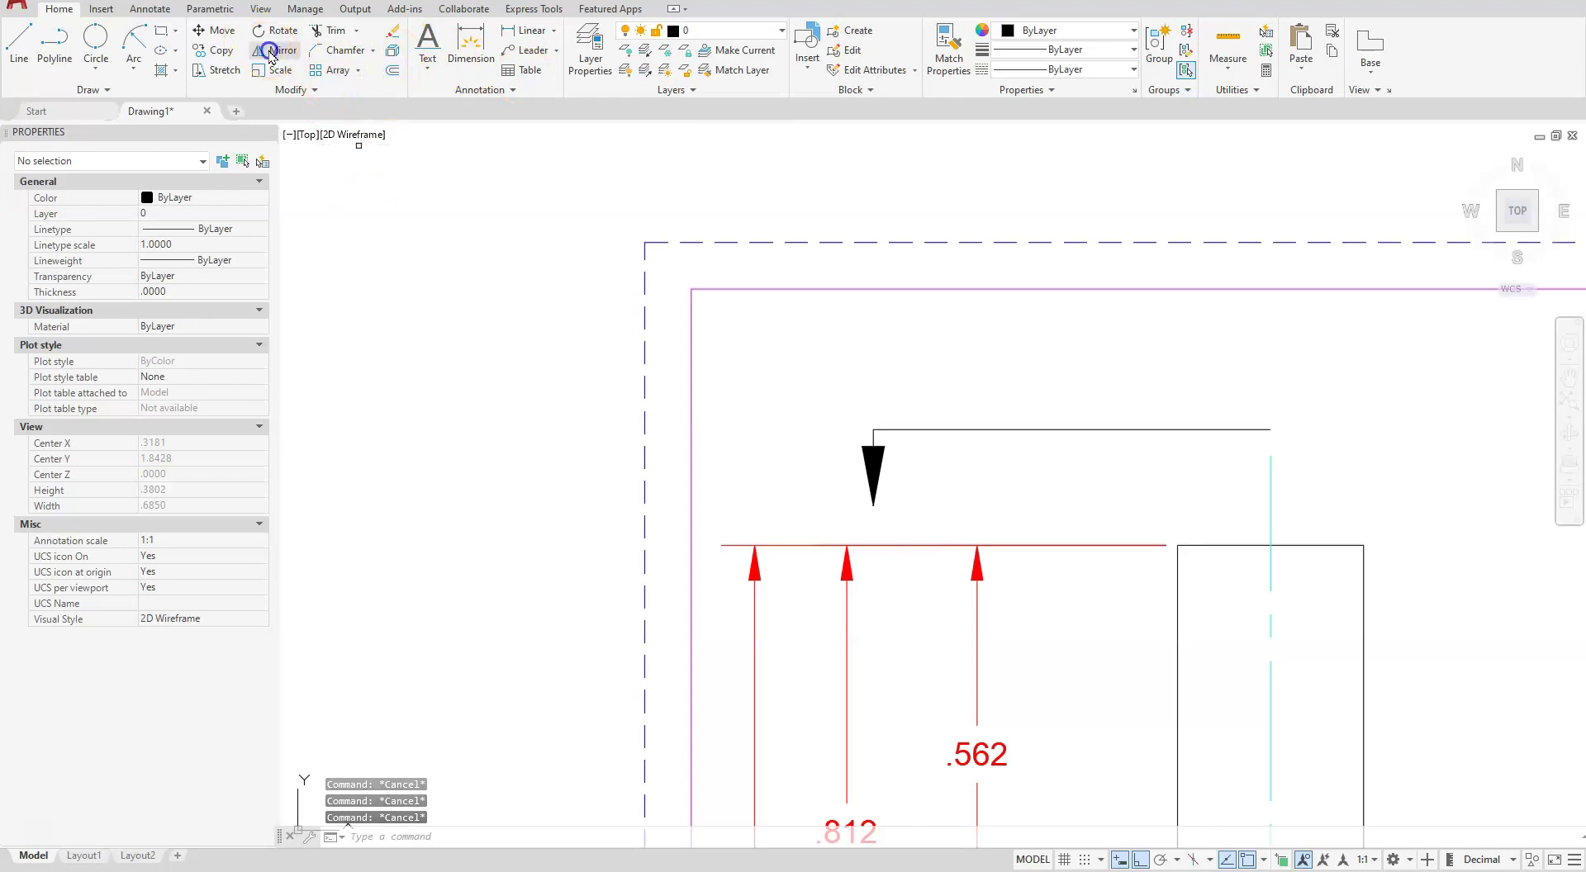
click(885, 442)
click(835, 490)
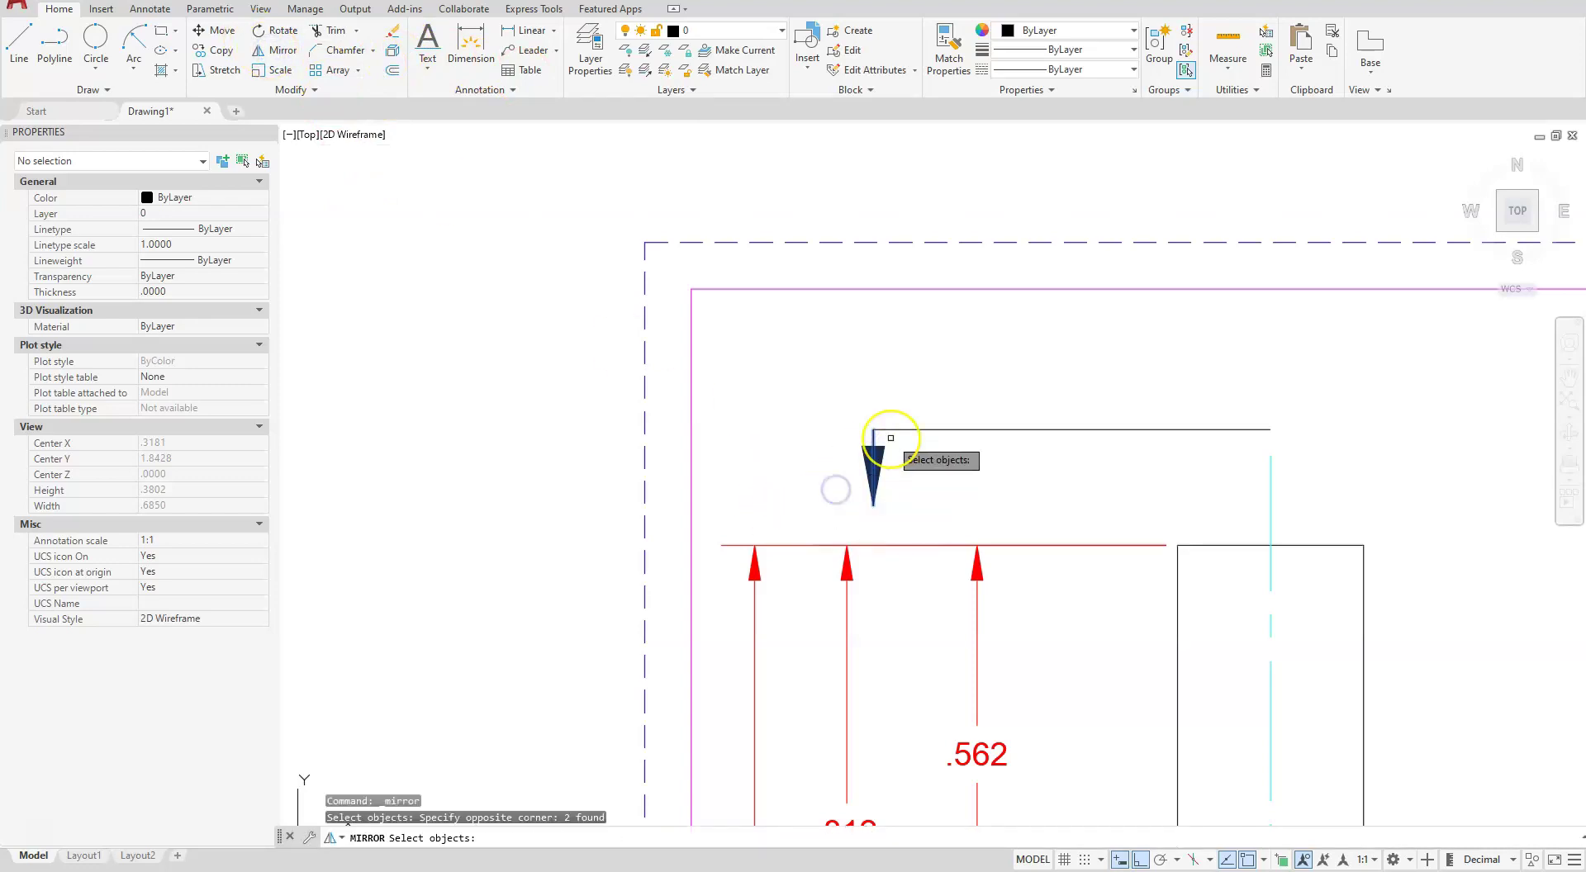
key(Return)
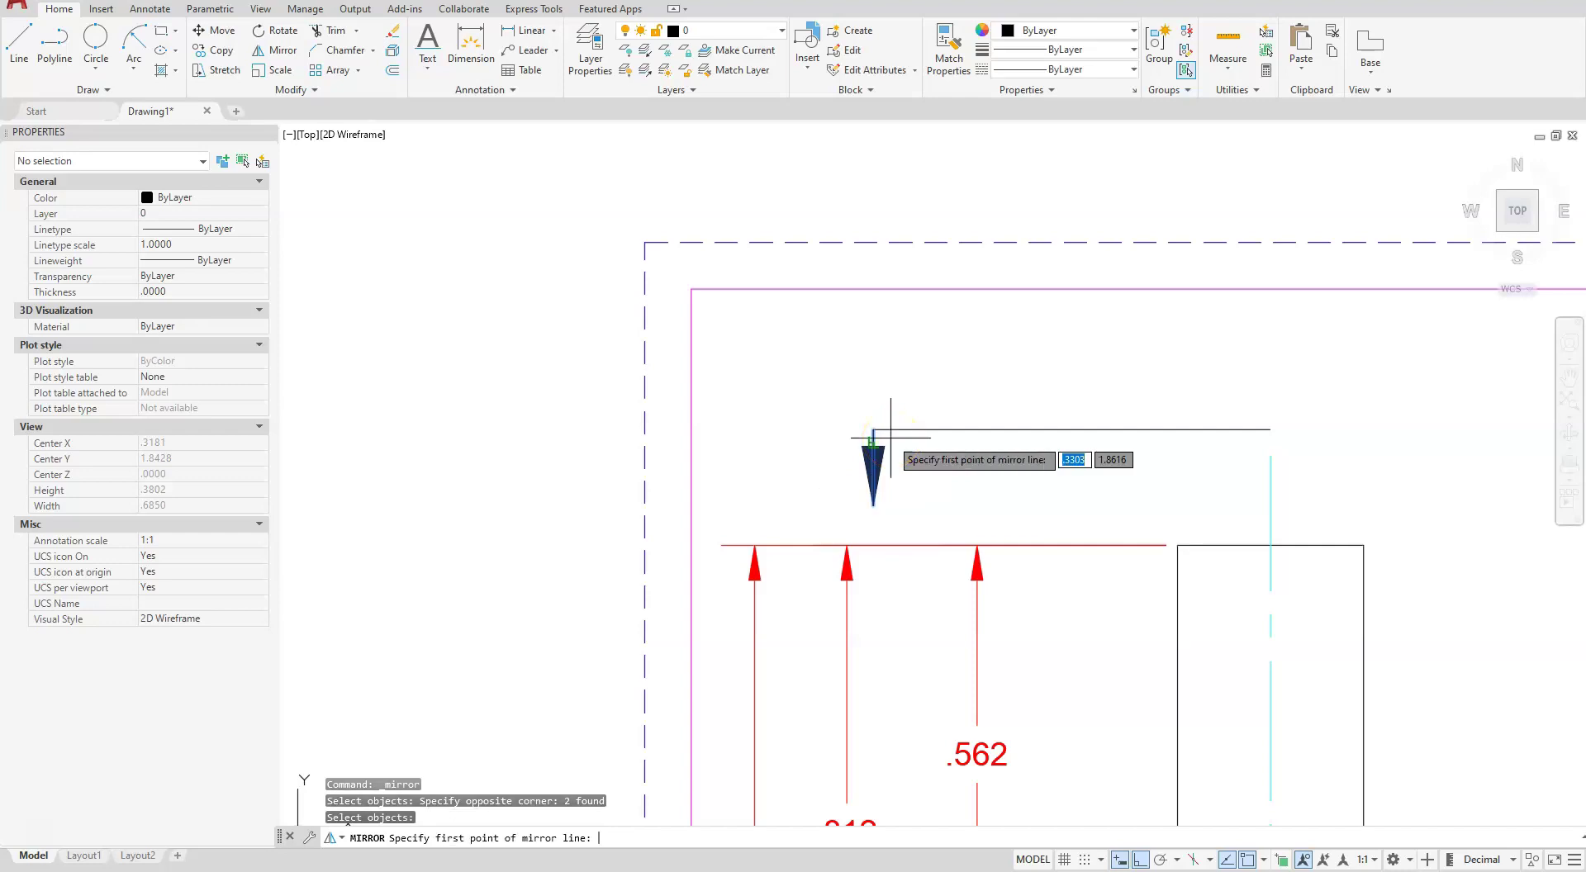
click(1268, 458)
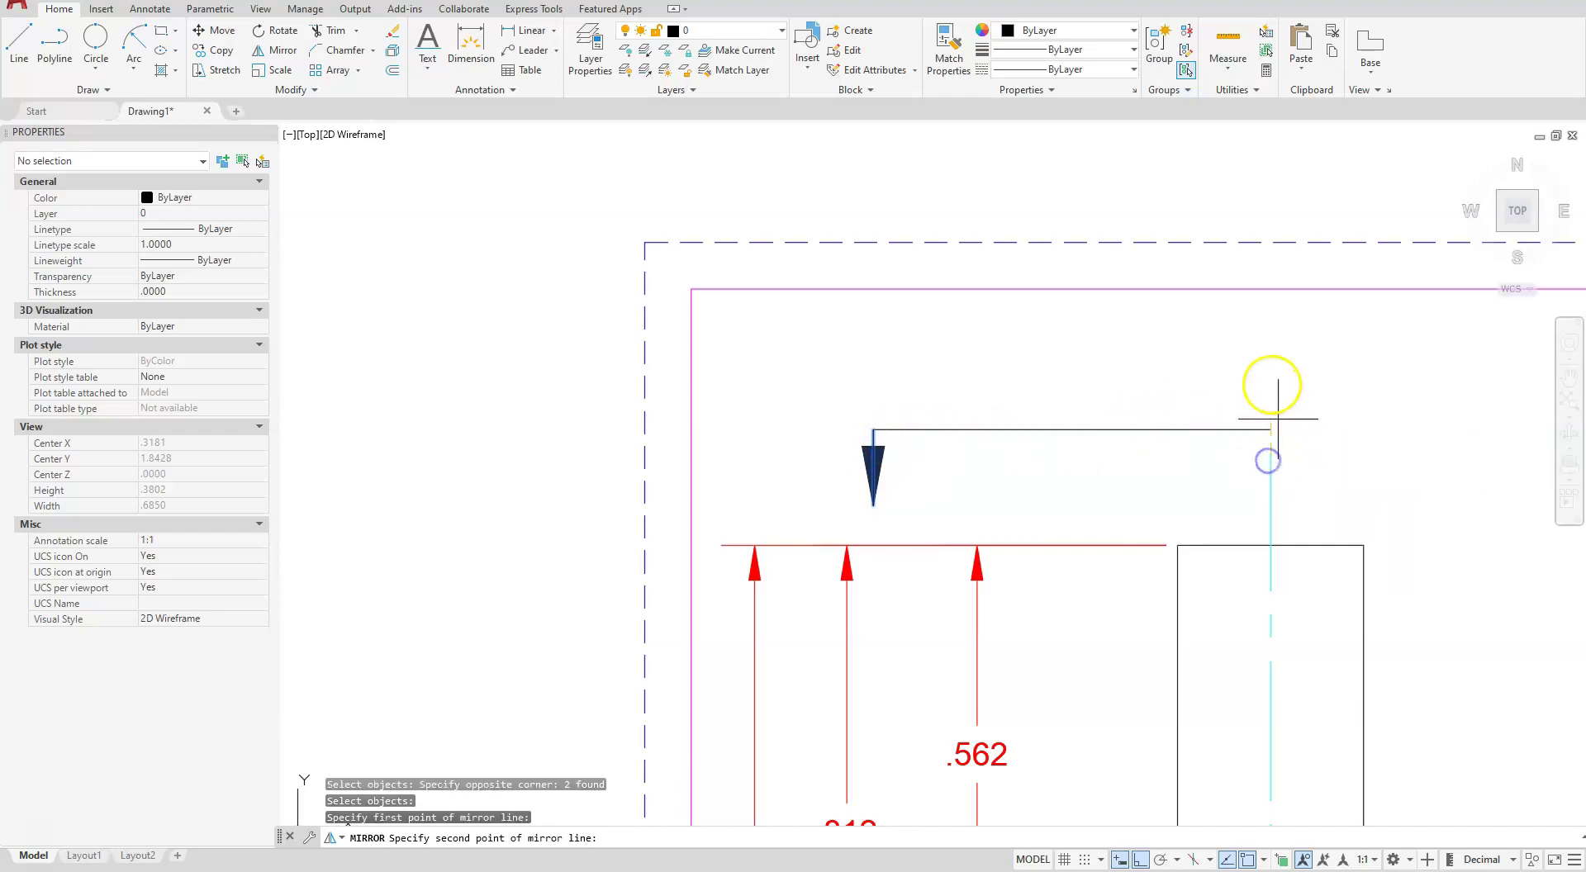
click(1269, 352)
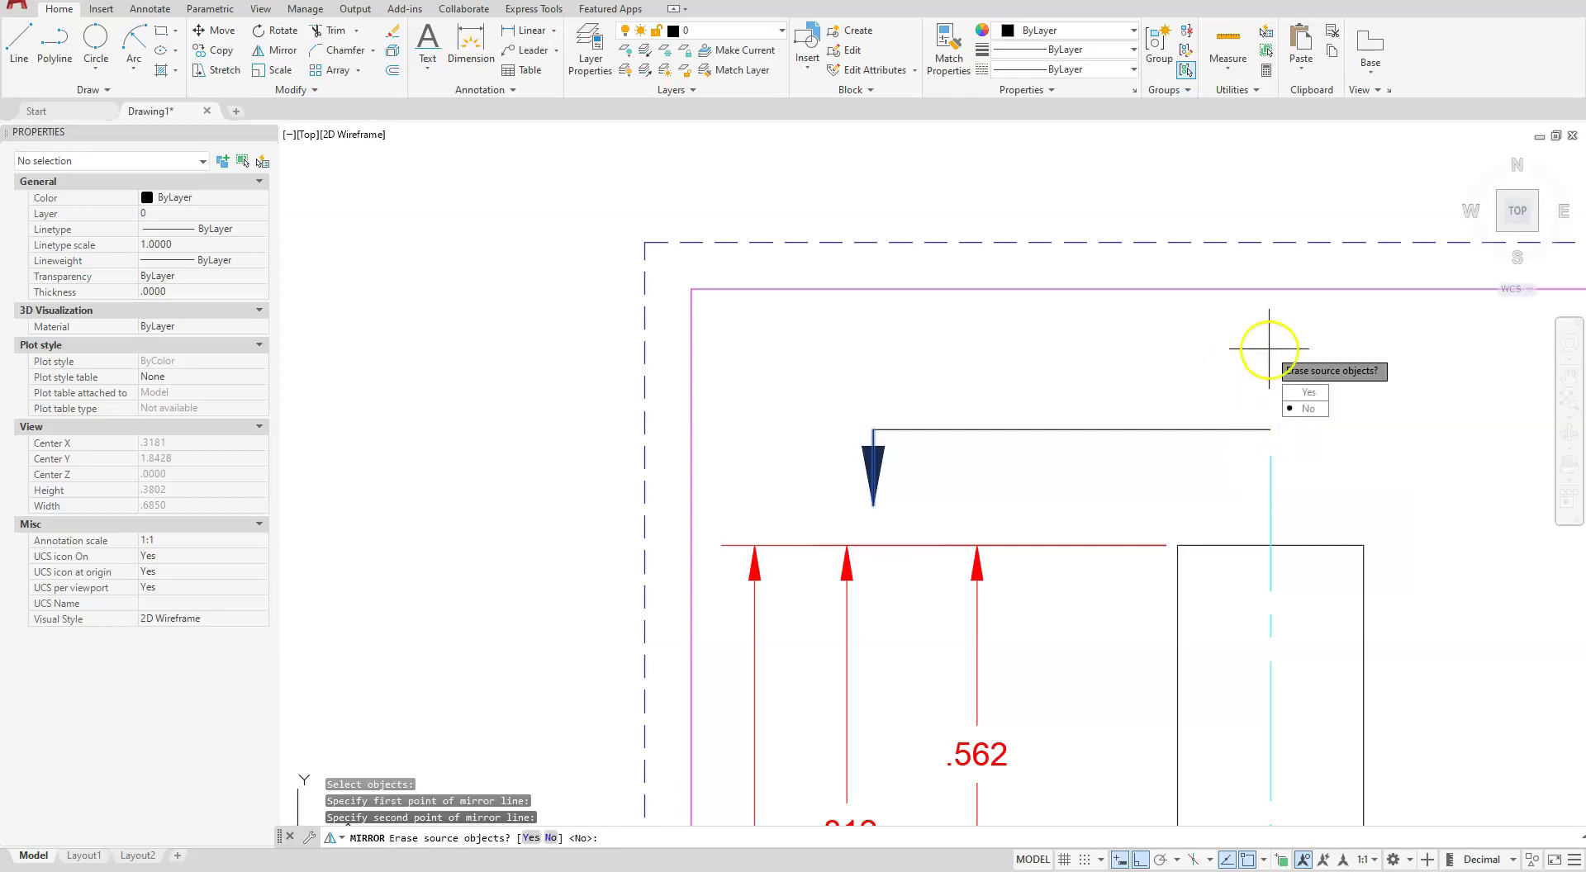
key(Return)
scroll(1243, 471, down, 4)
scroll(938, 498, up, 2)
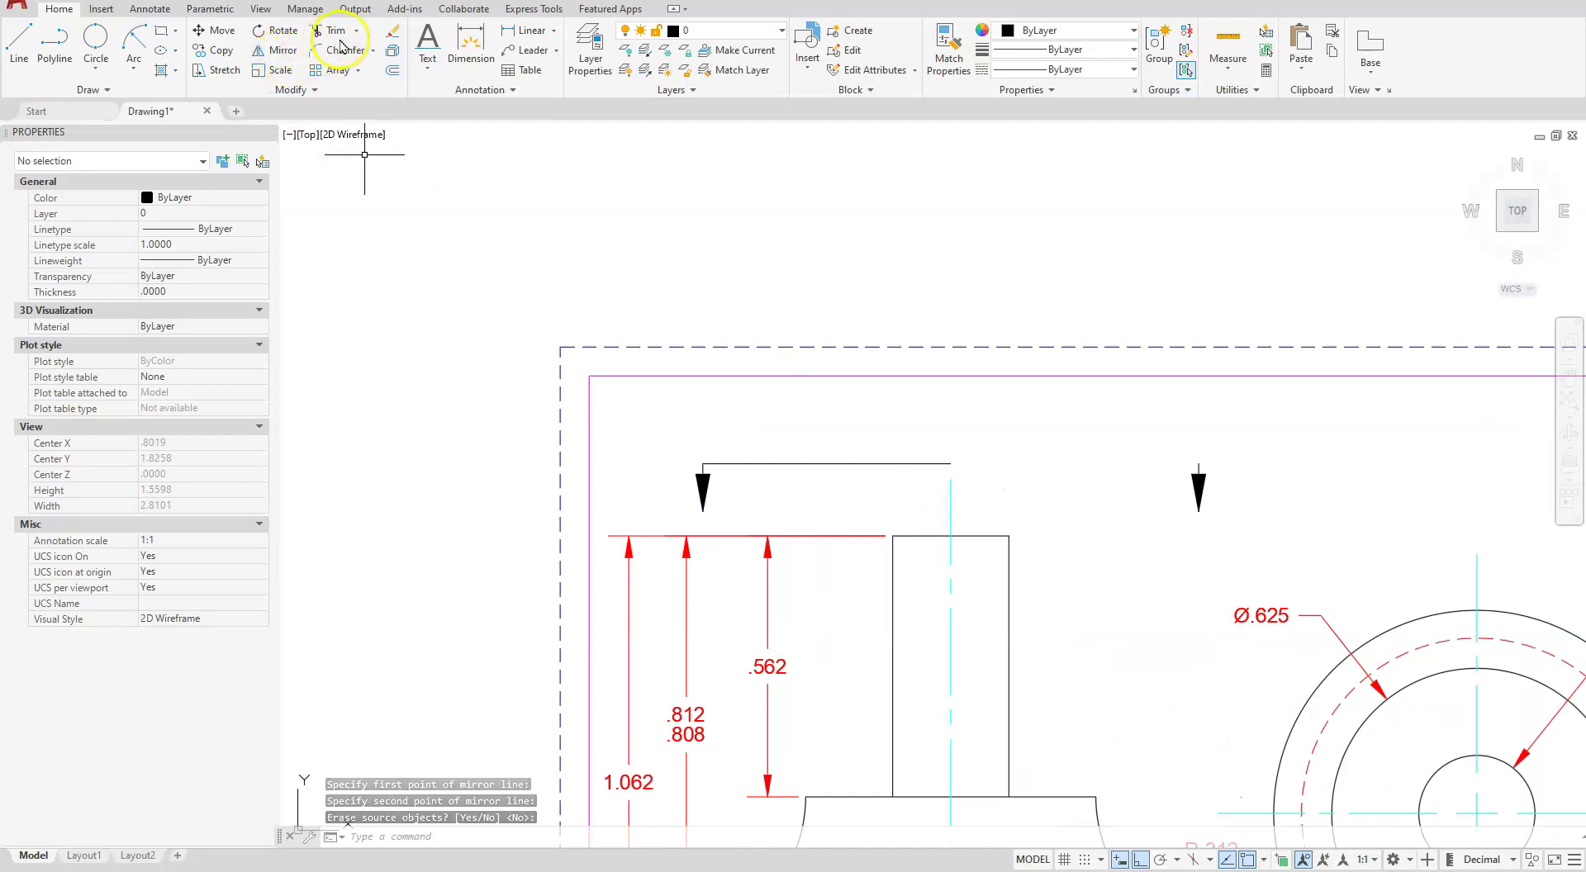
Fillet the horizontal viewing-plane line to the mirrored short vertical line with radius 0, forming a sharp corner.
click(372, 55)
click(350, 103)
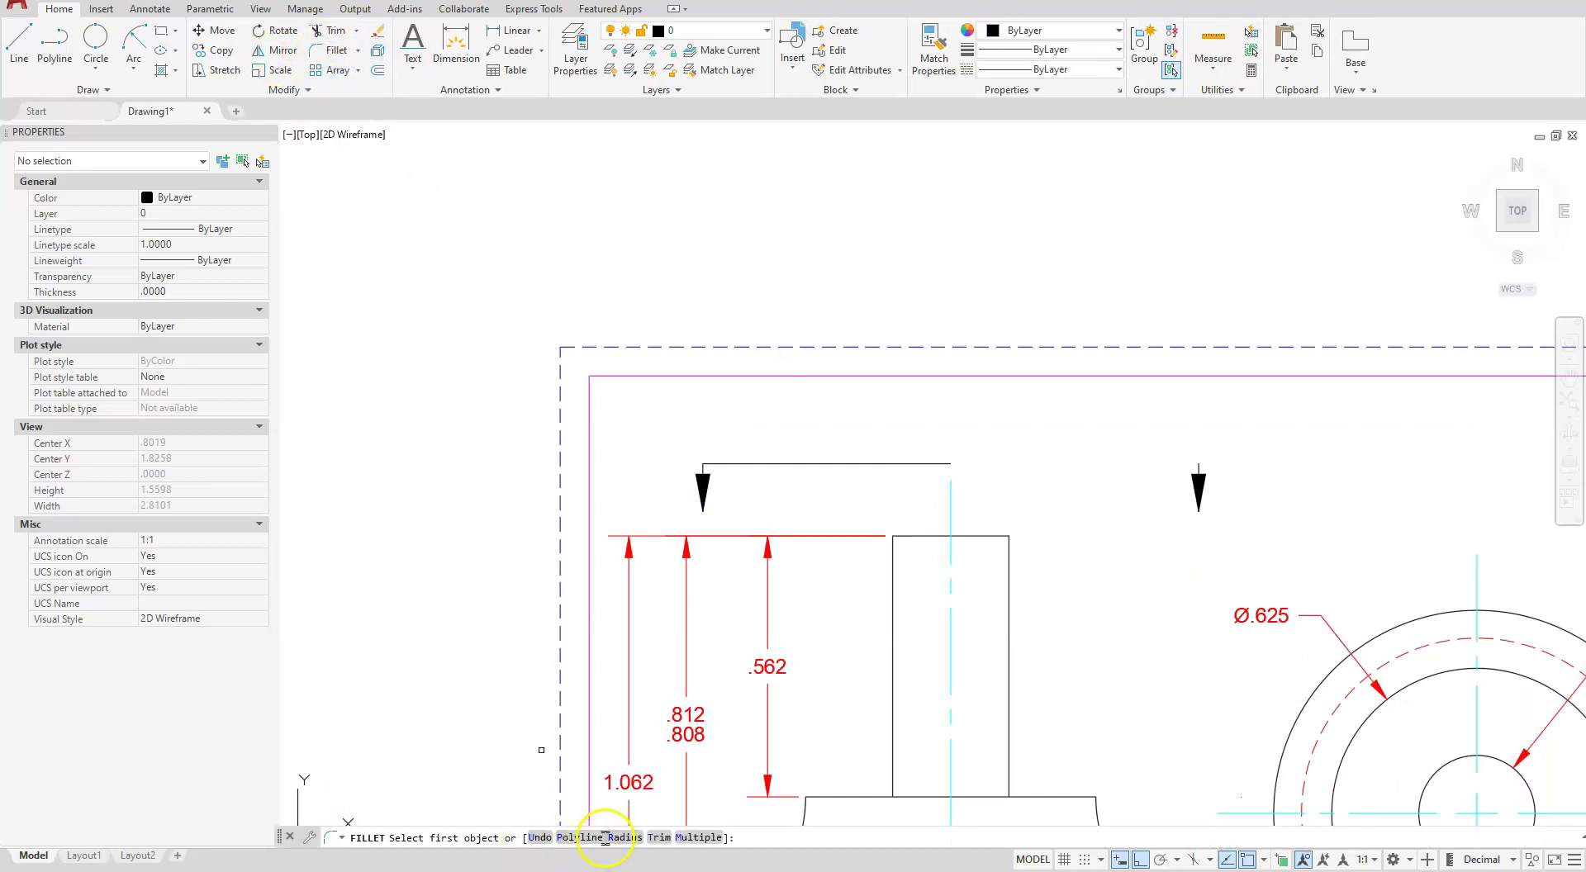
click(626, 837)
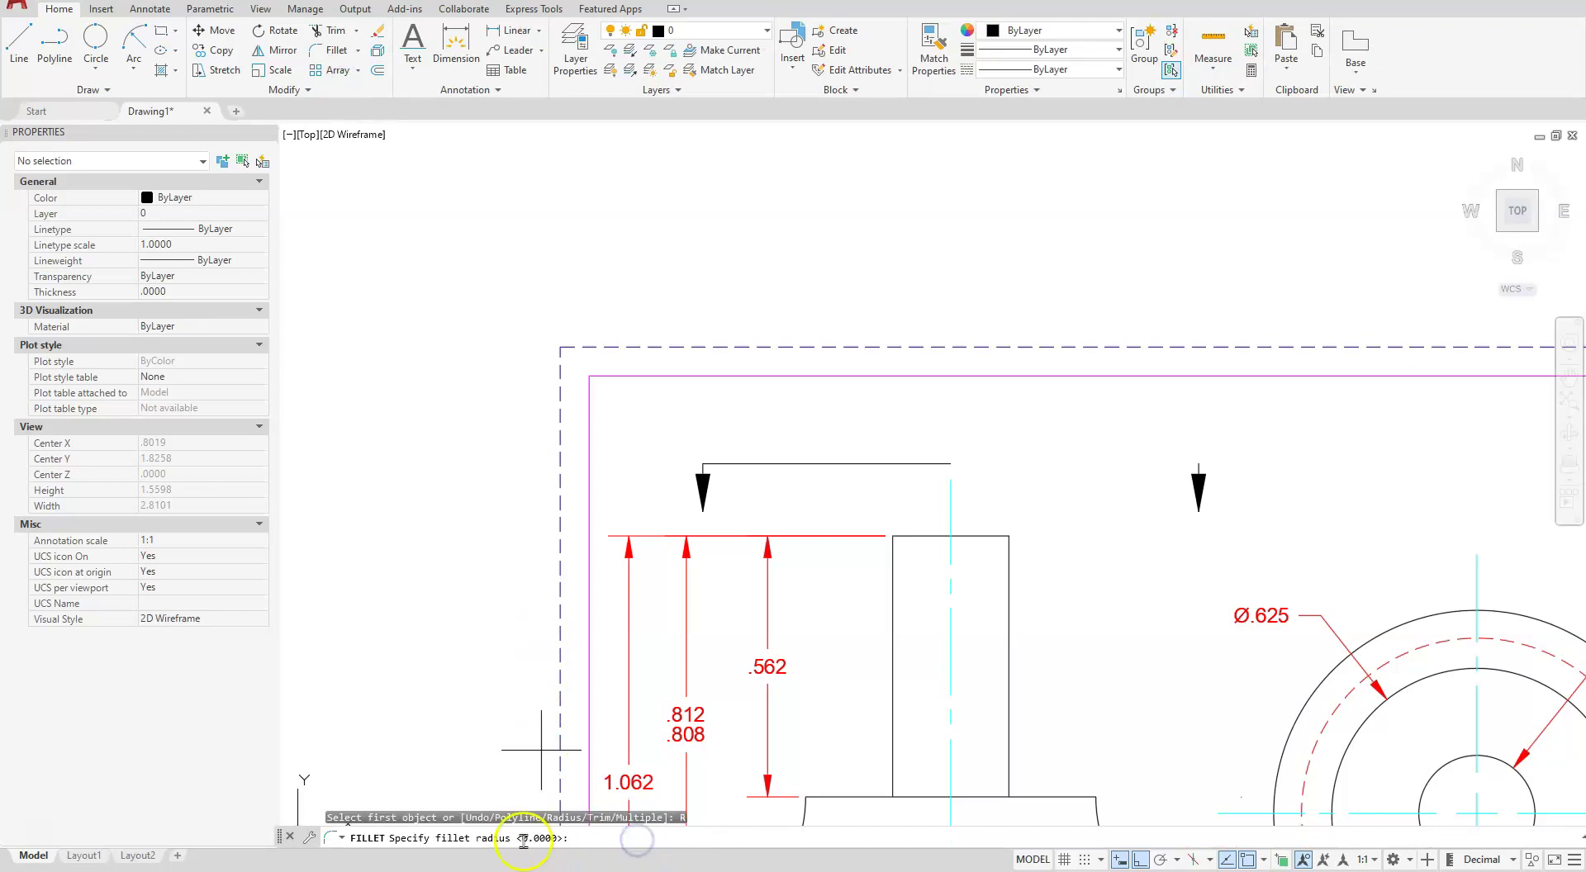
key(Return)
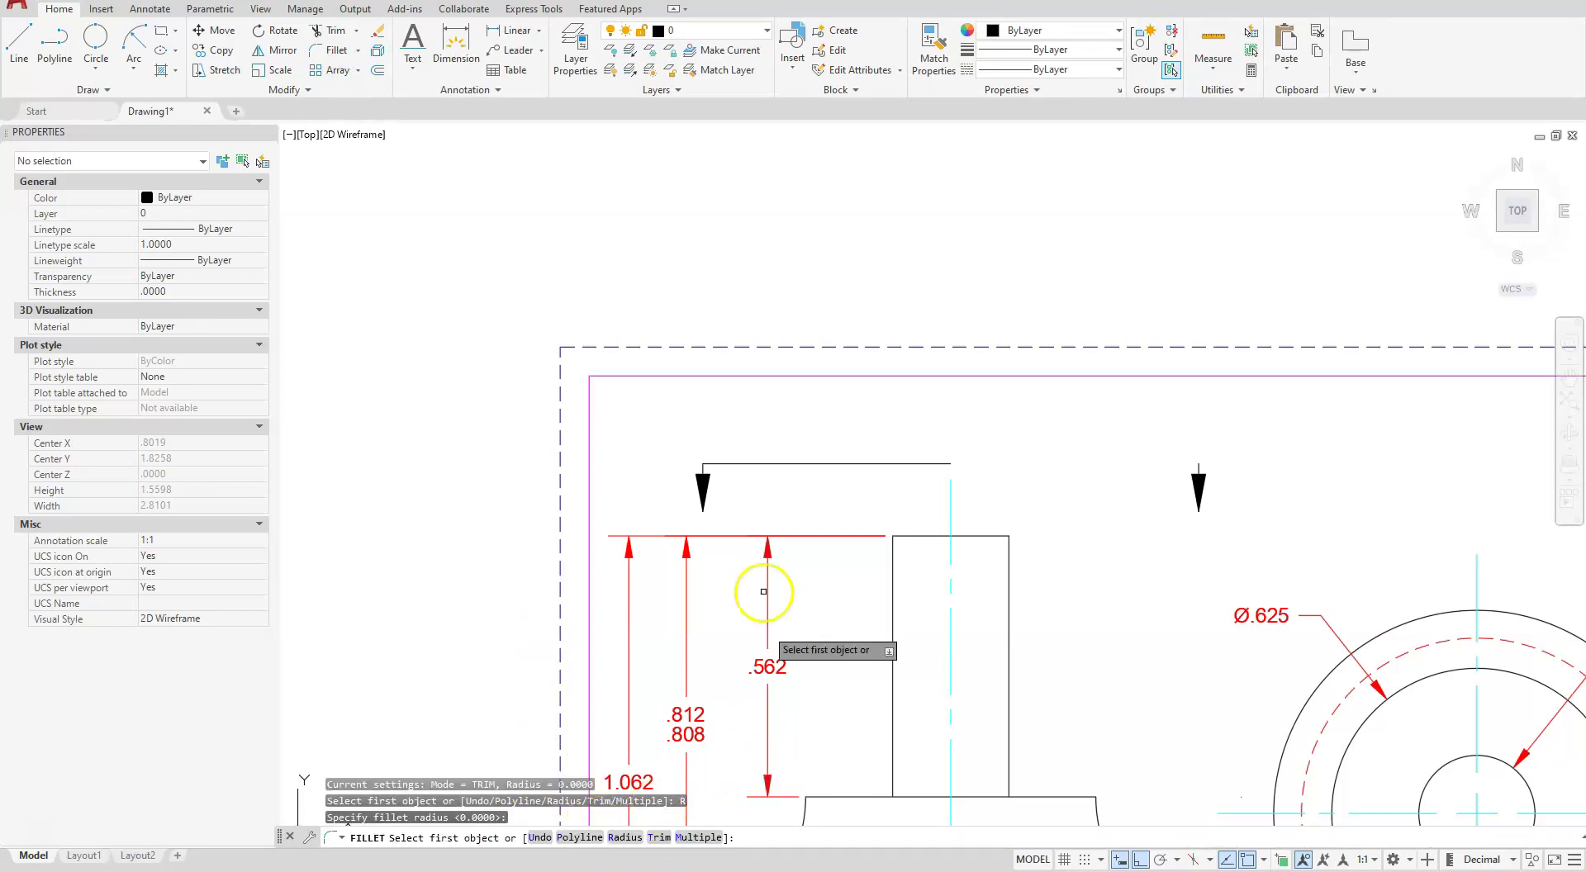
click(927, 459)
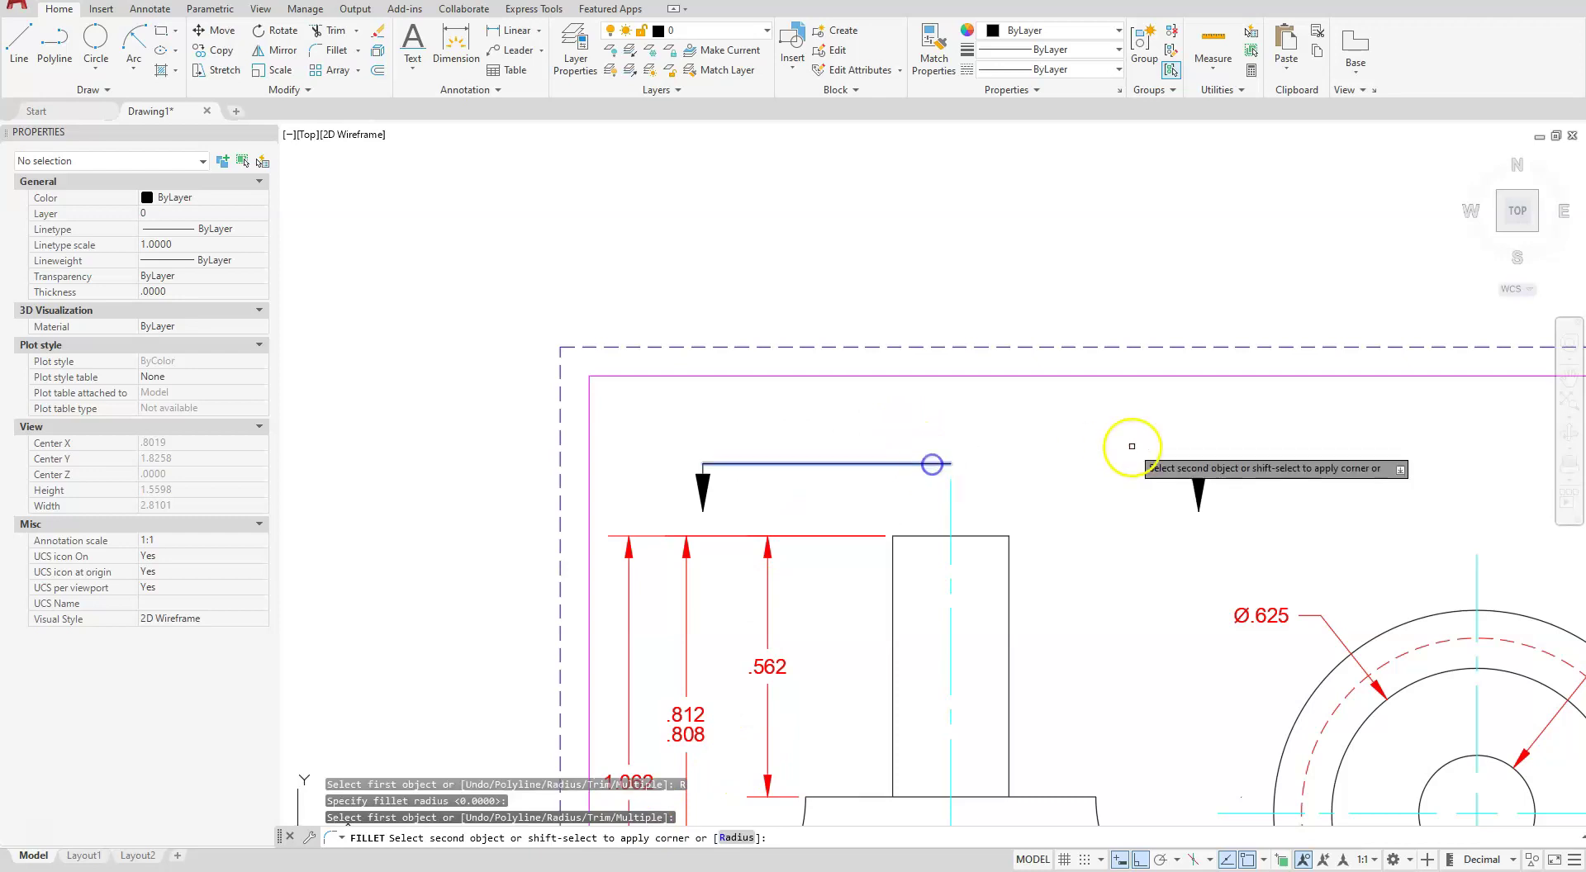
click(1198, 473)
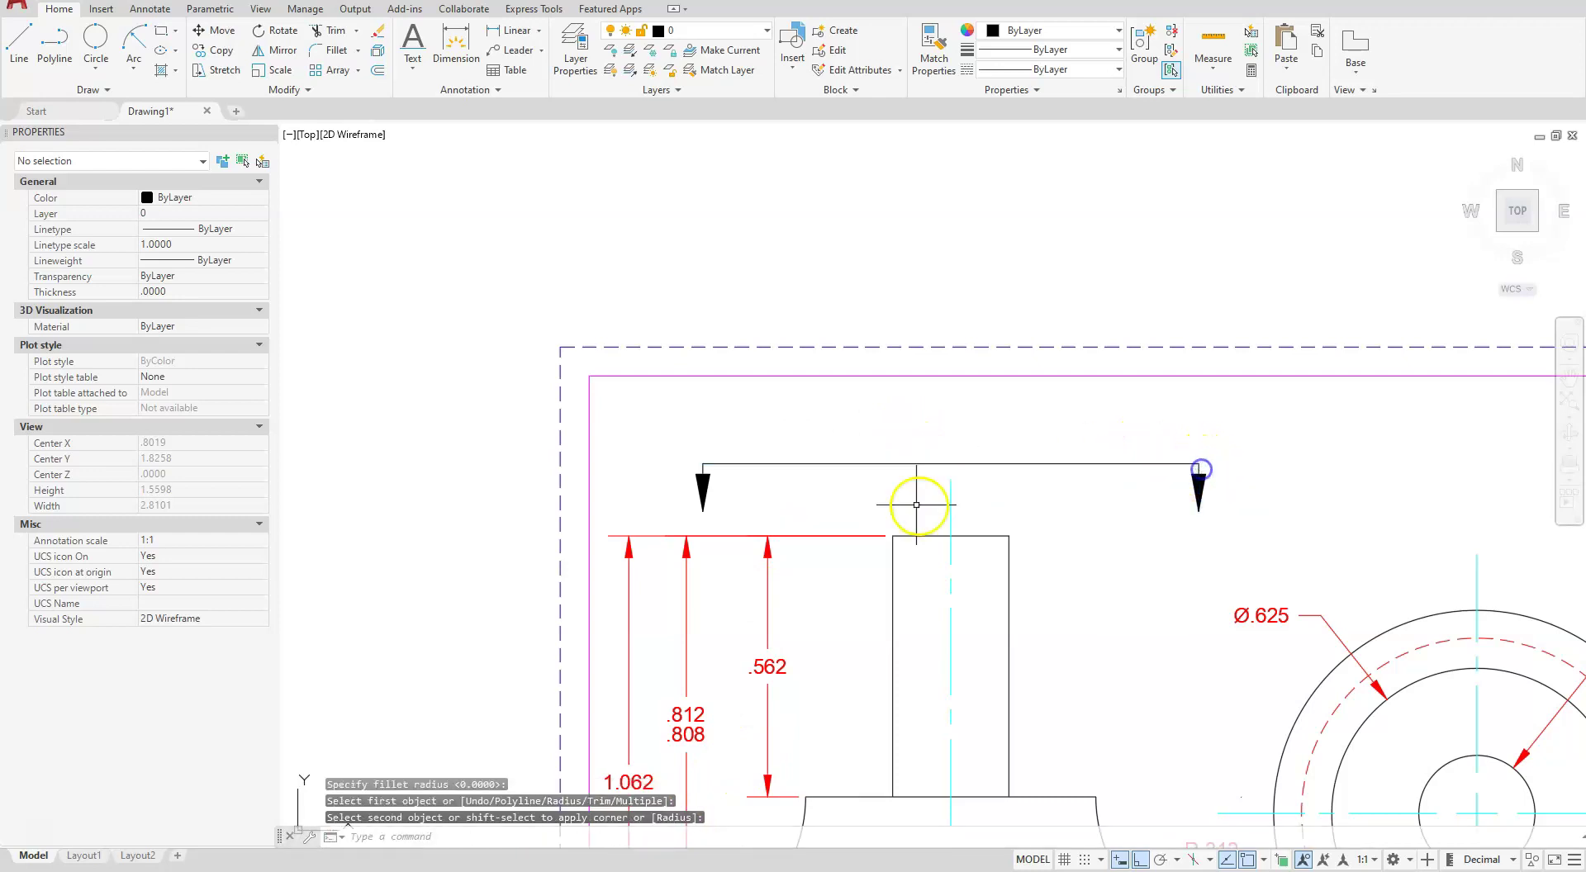
key(Escape)
key(Escape)
scroll(641, 488, up, 3)
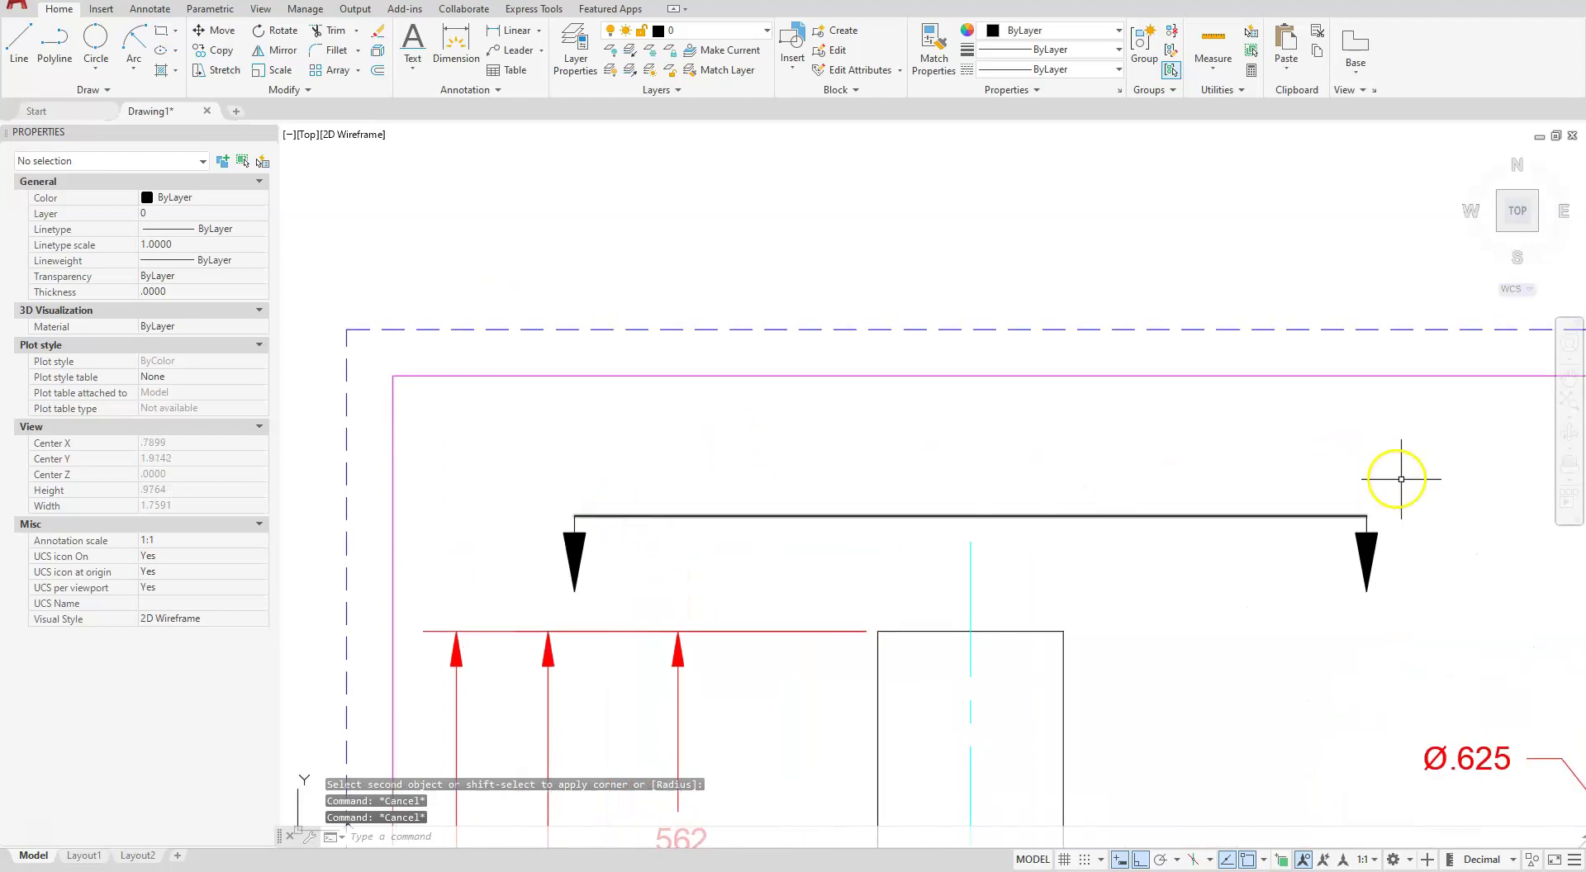
Move the three viewing-plane lines straight up so the vertical lines end at the wide ends of the arrowheads.
click(1424, 493)
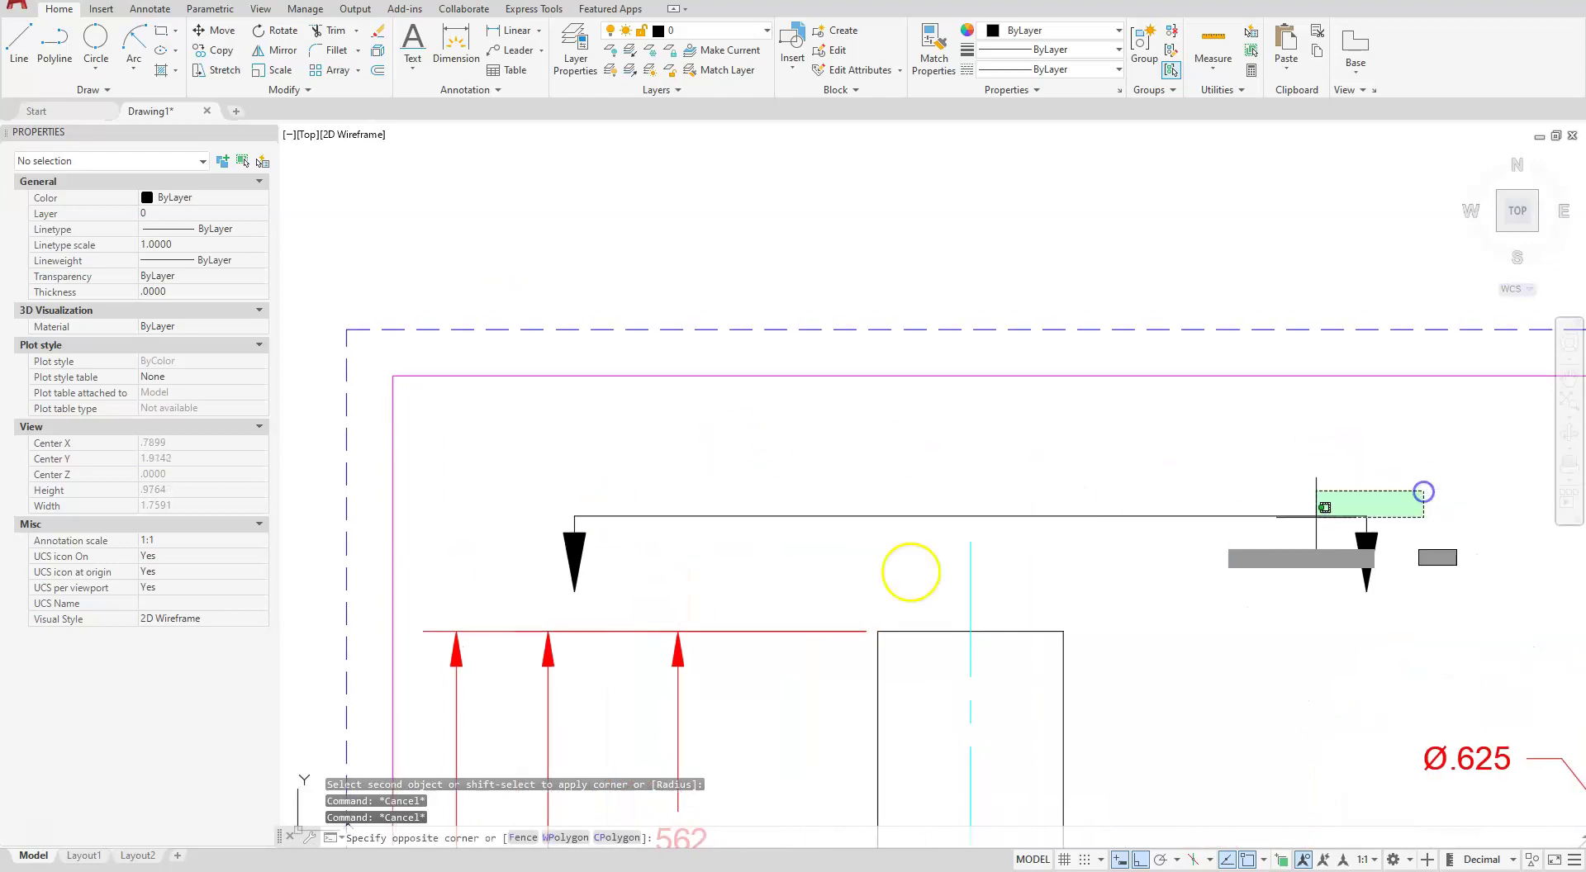
click(451, 517)
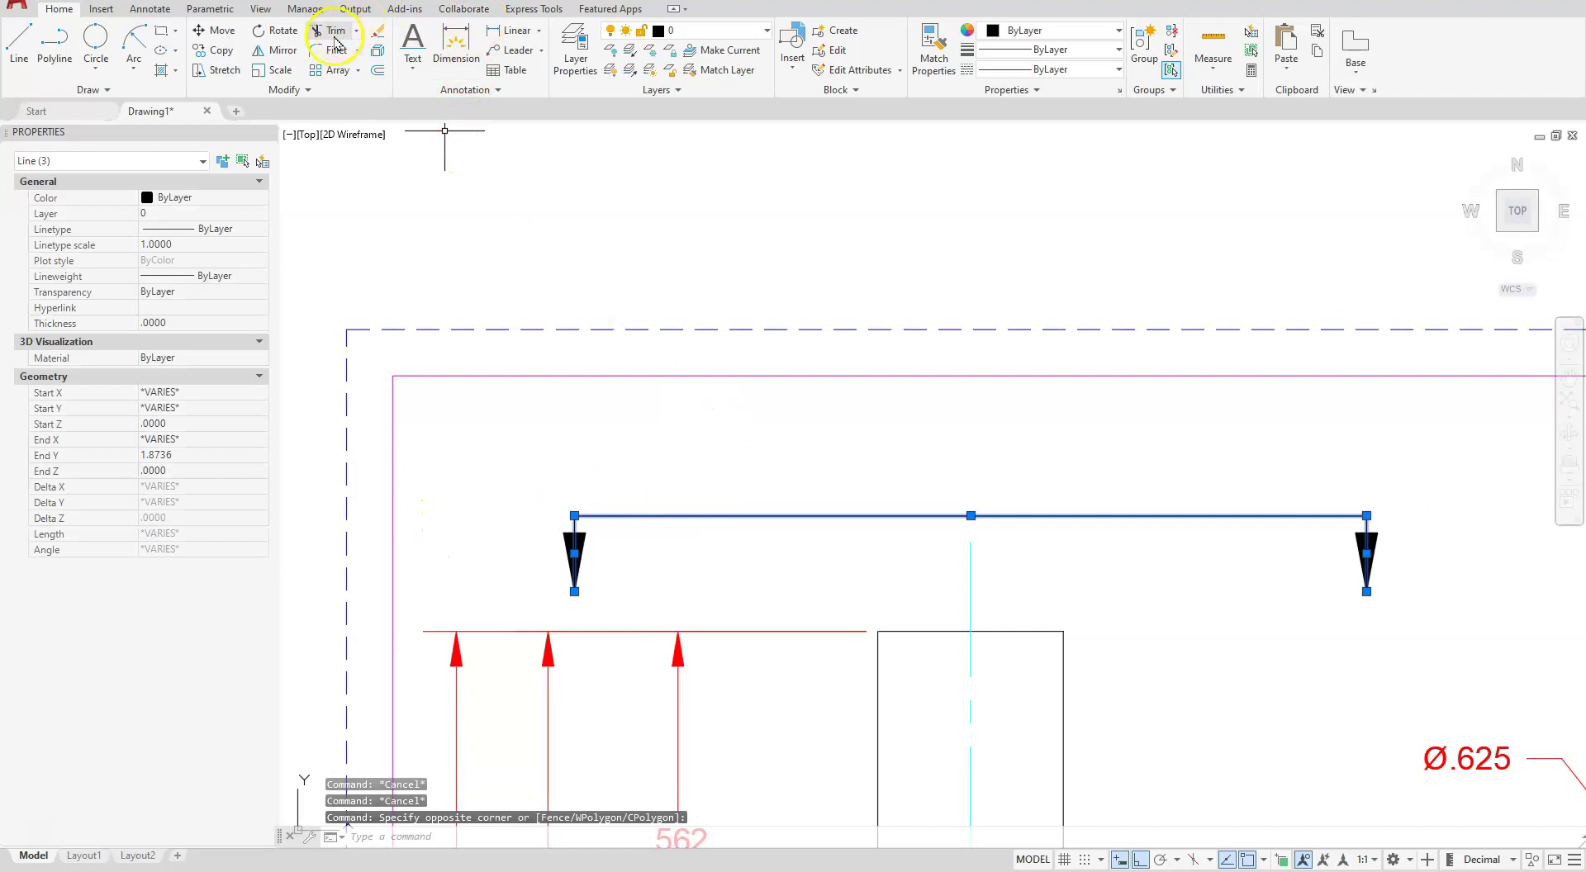
click(223, 33)
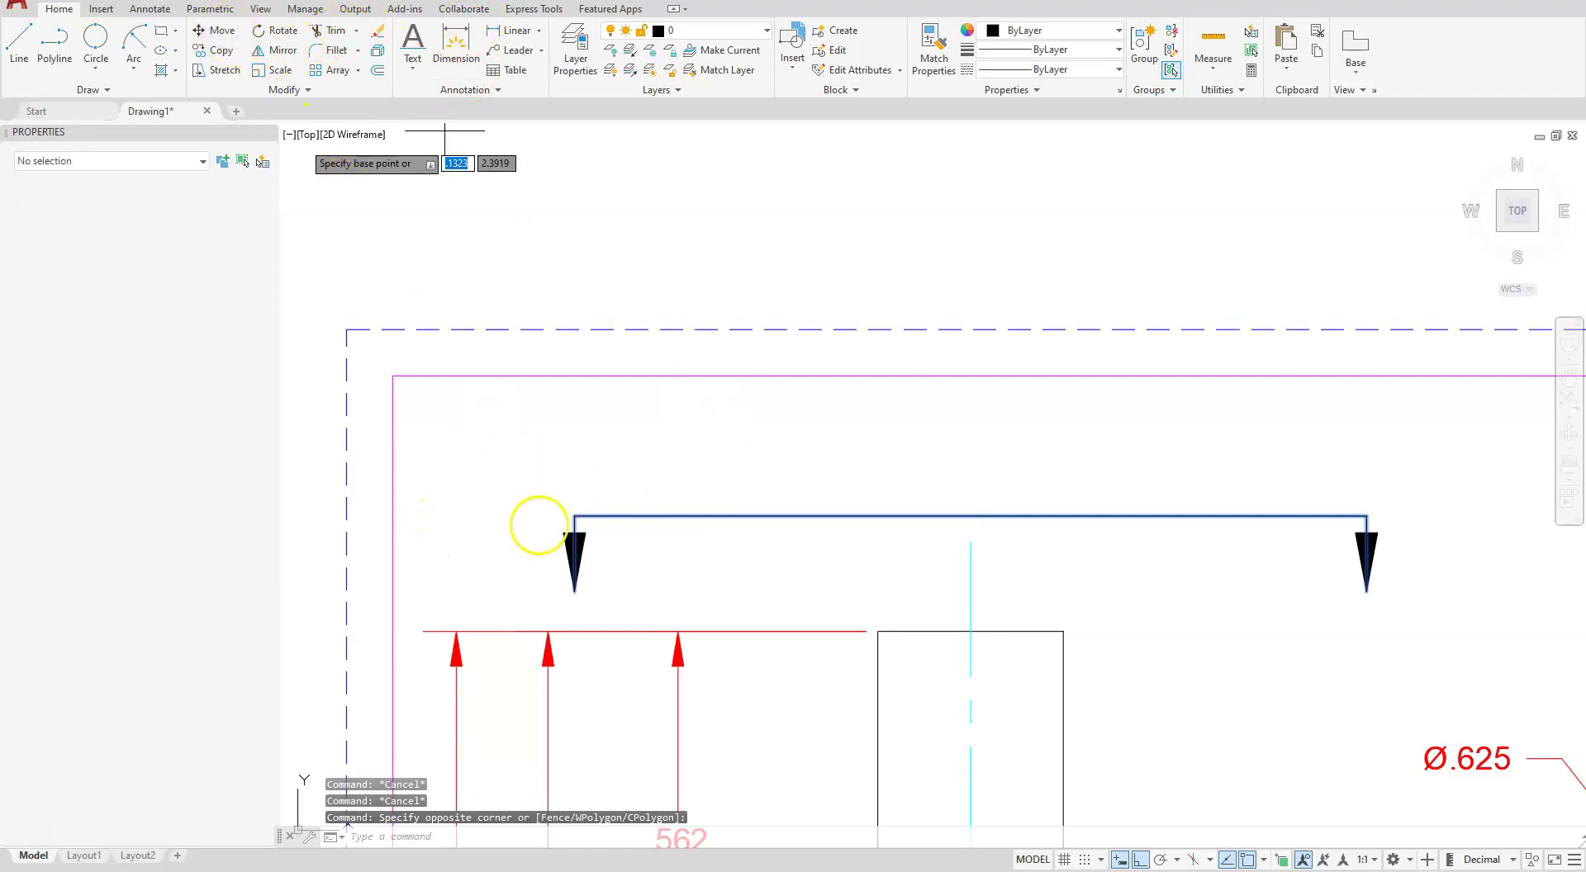
click(576, 588)
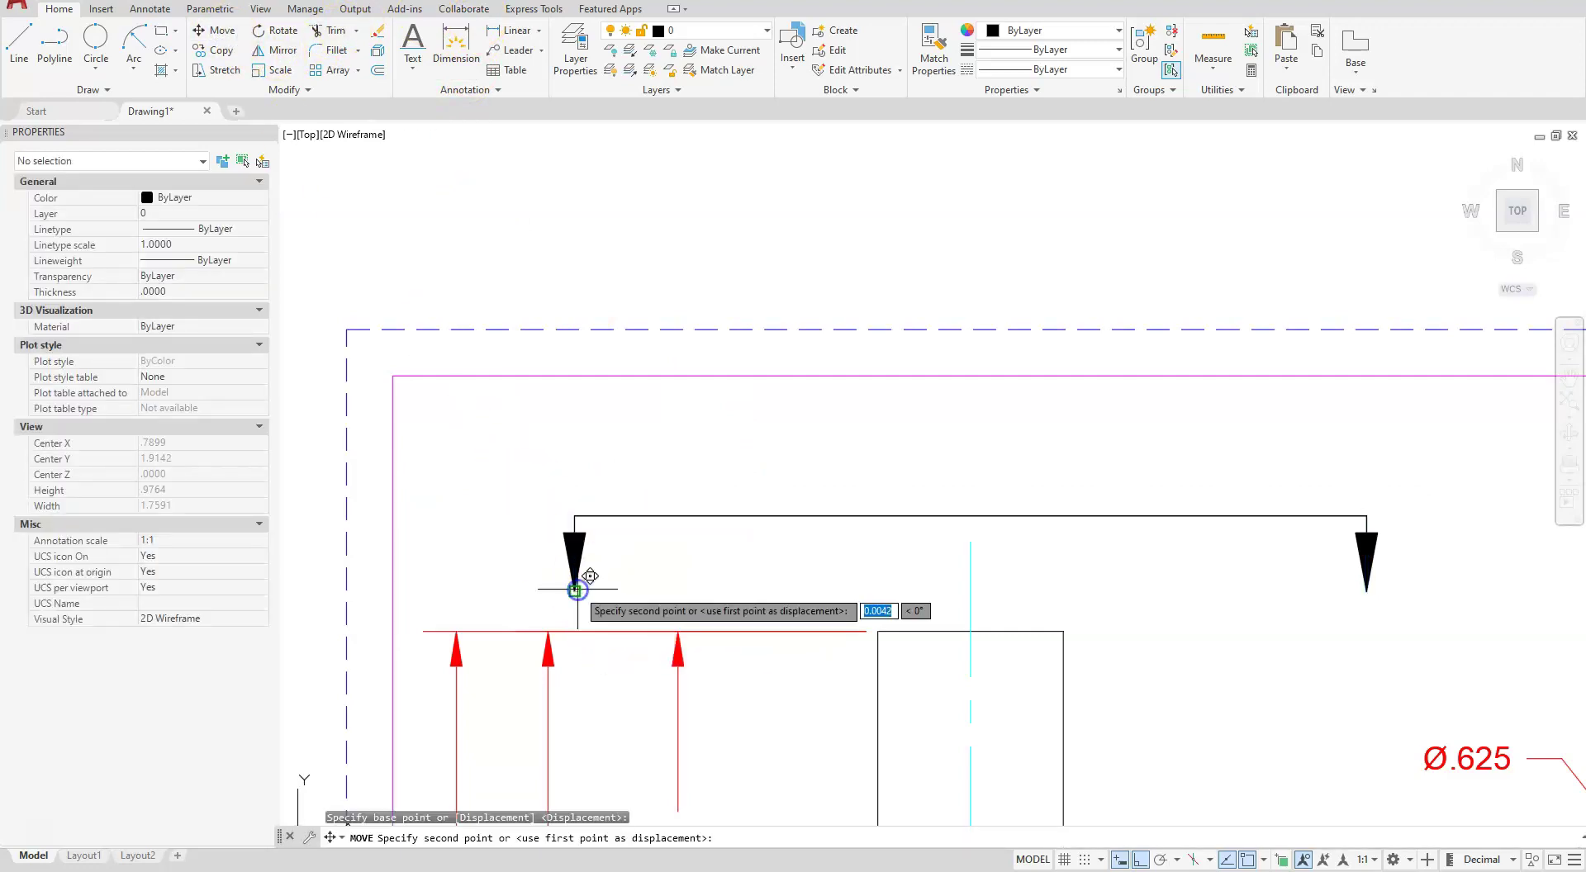
click(574, 533)
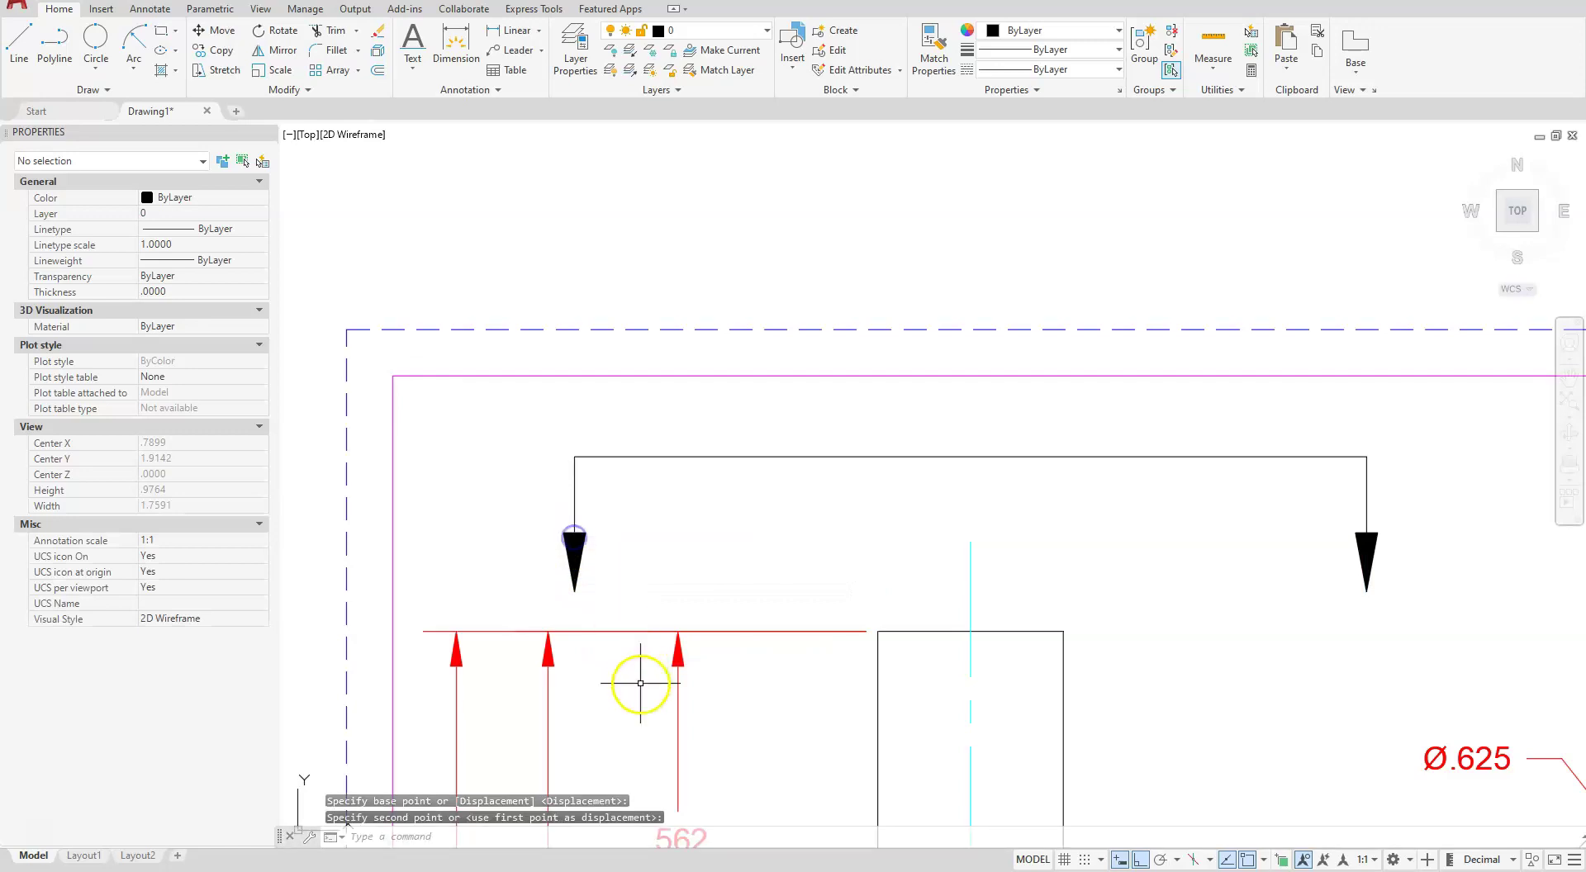
scroll(606, 484, down, 2)
middle_drag(995, 460, 1004, 397)
key(Escape)
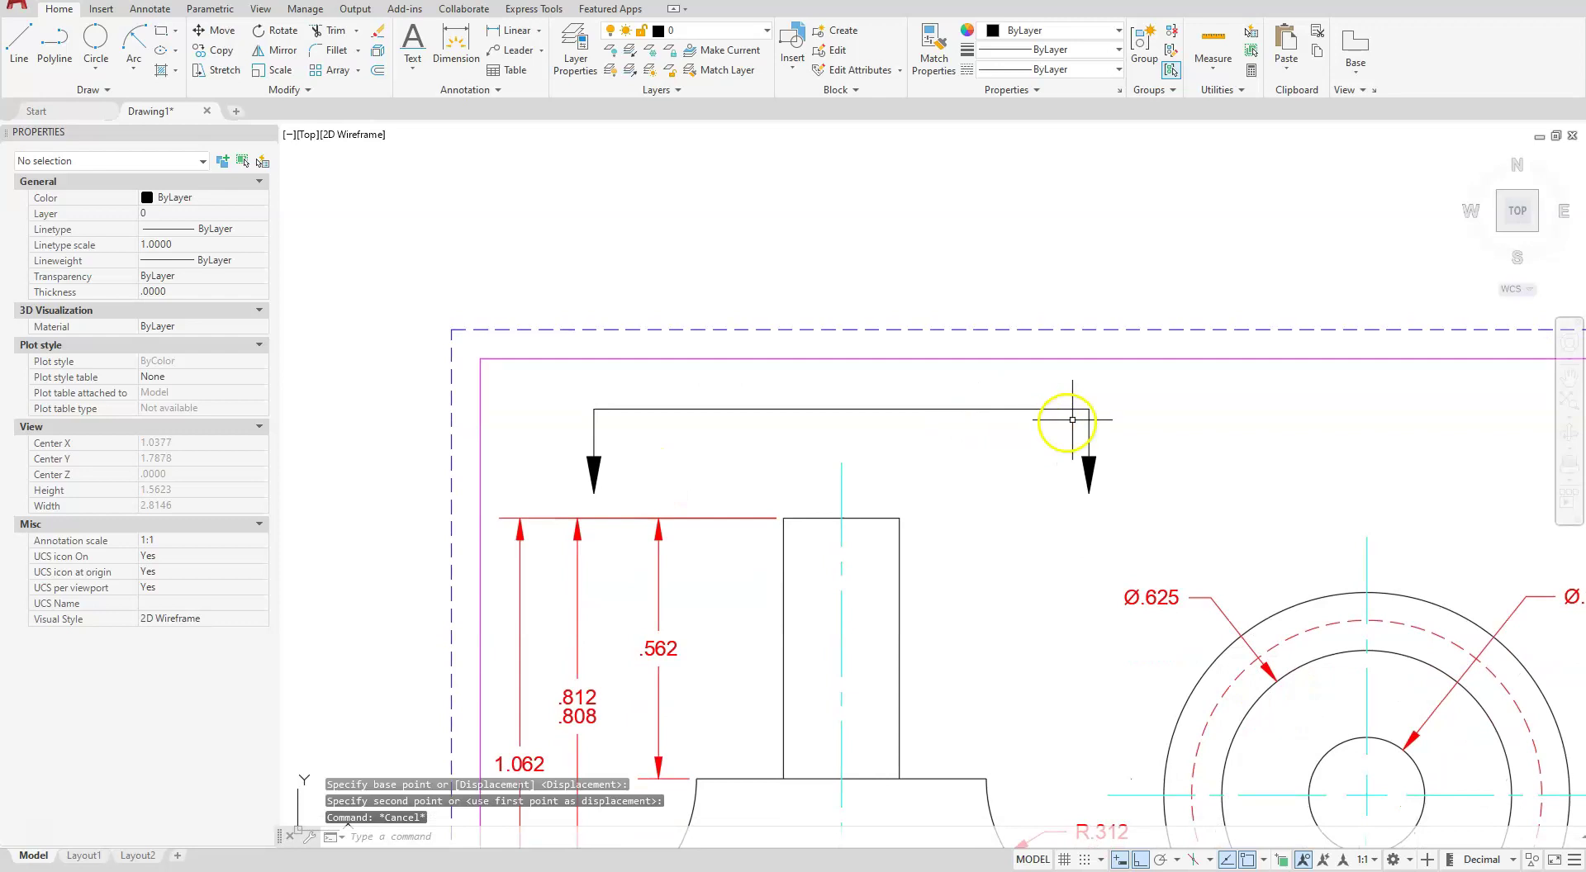
Join the horizontal and two vertical viewing-plane lines into one polyline.
click(1122, 393)
click(571, 440)
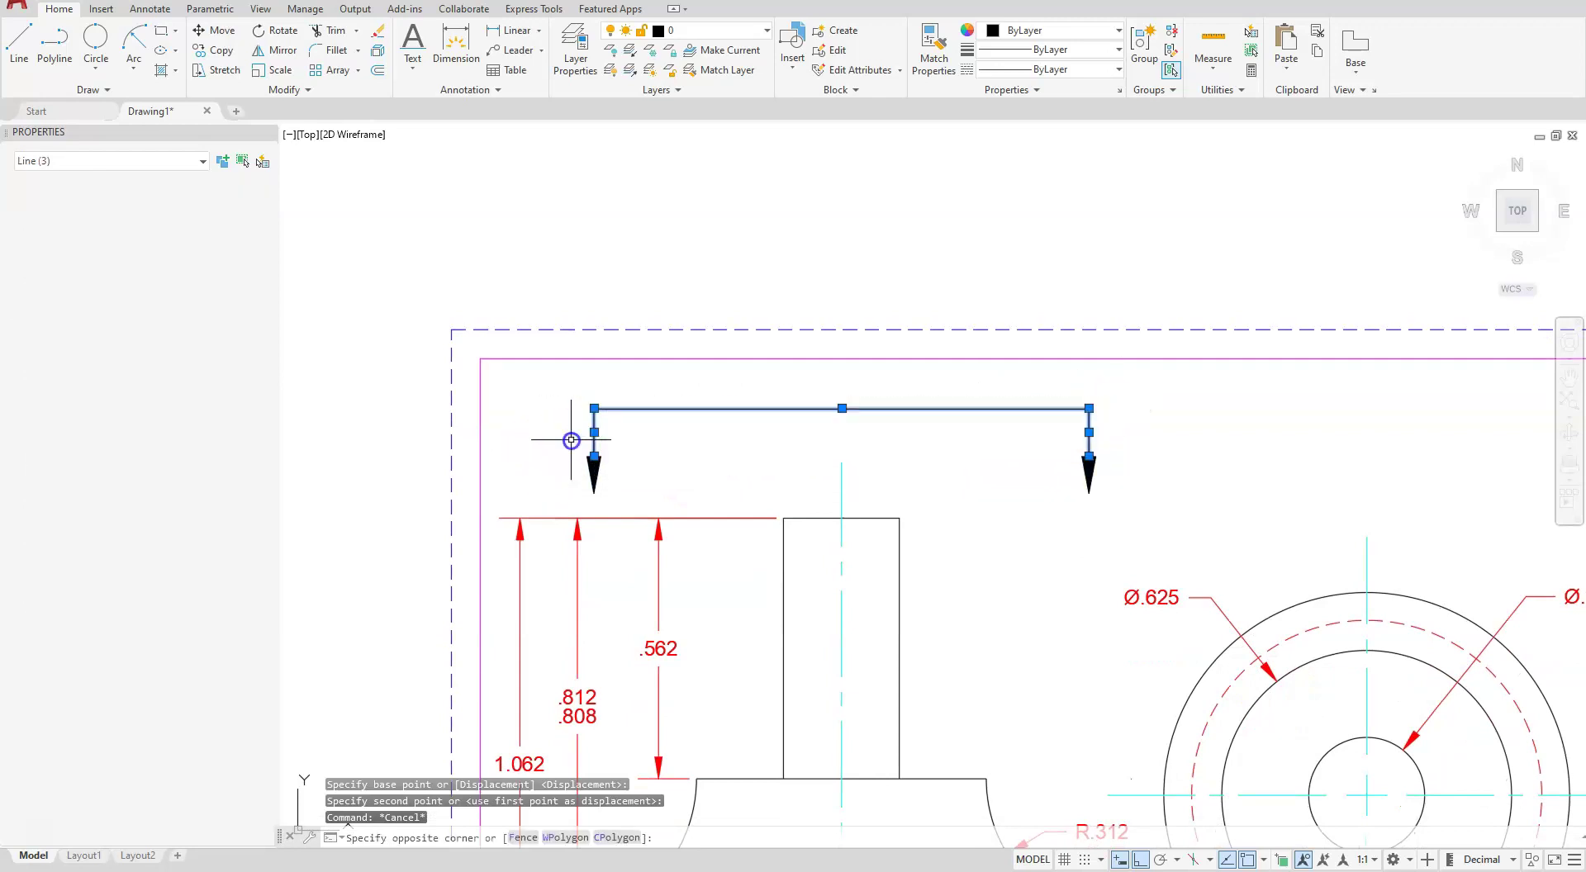
click(298, 89)
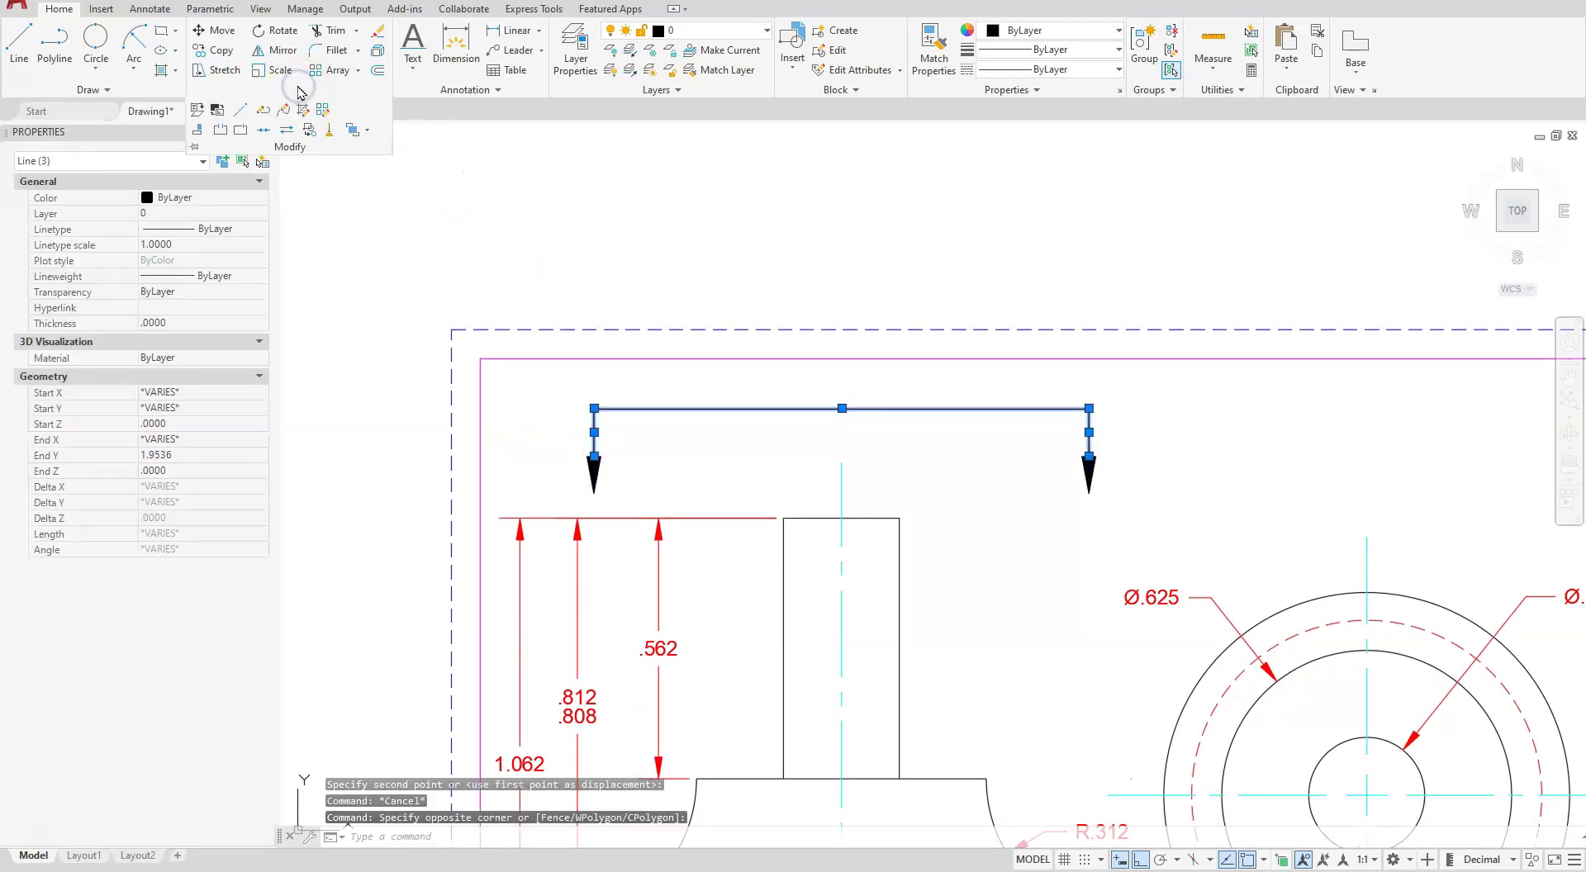
click(263, 131)
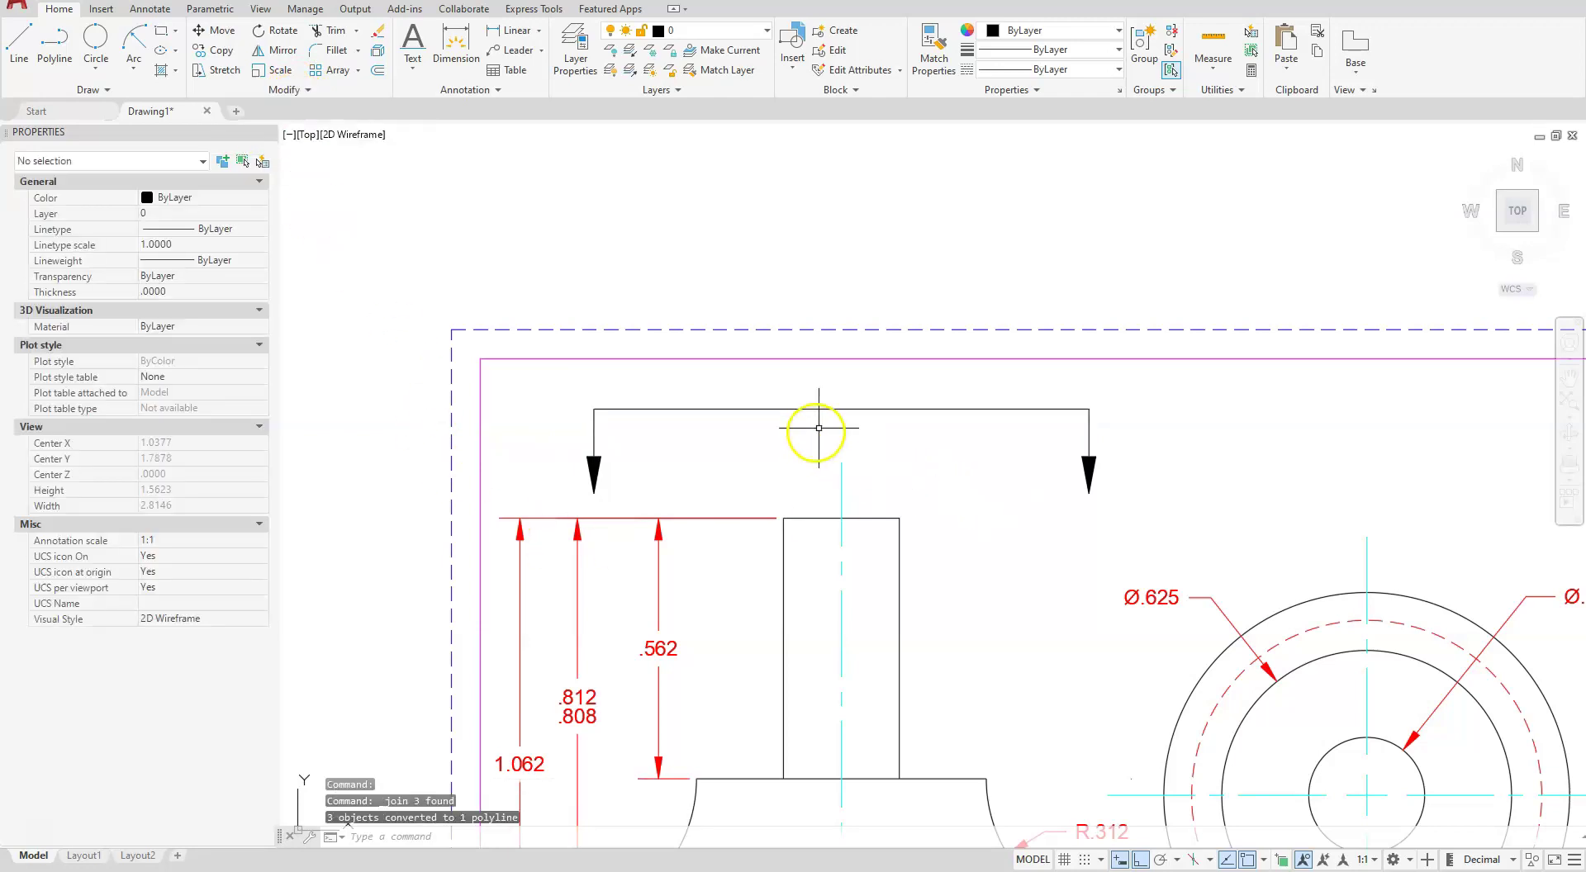
Put the viewing-plane polyline and both arrowheads on the Phantom layer and deselect them.
drag(1116, 391, 1036, 515)
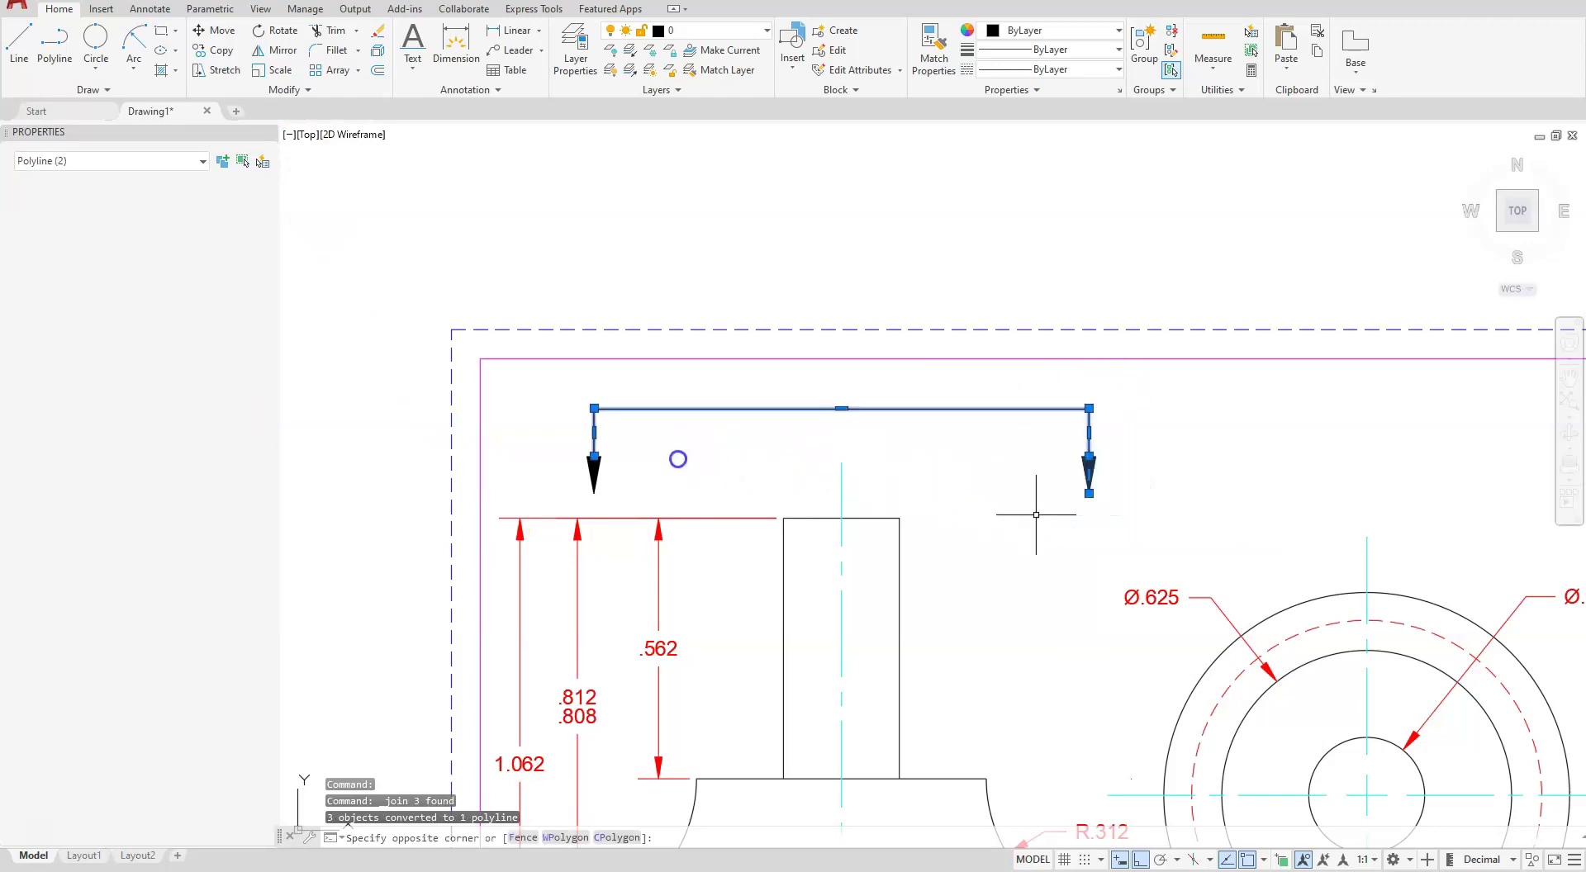
click(649, 430)
click(549, 493)
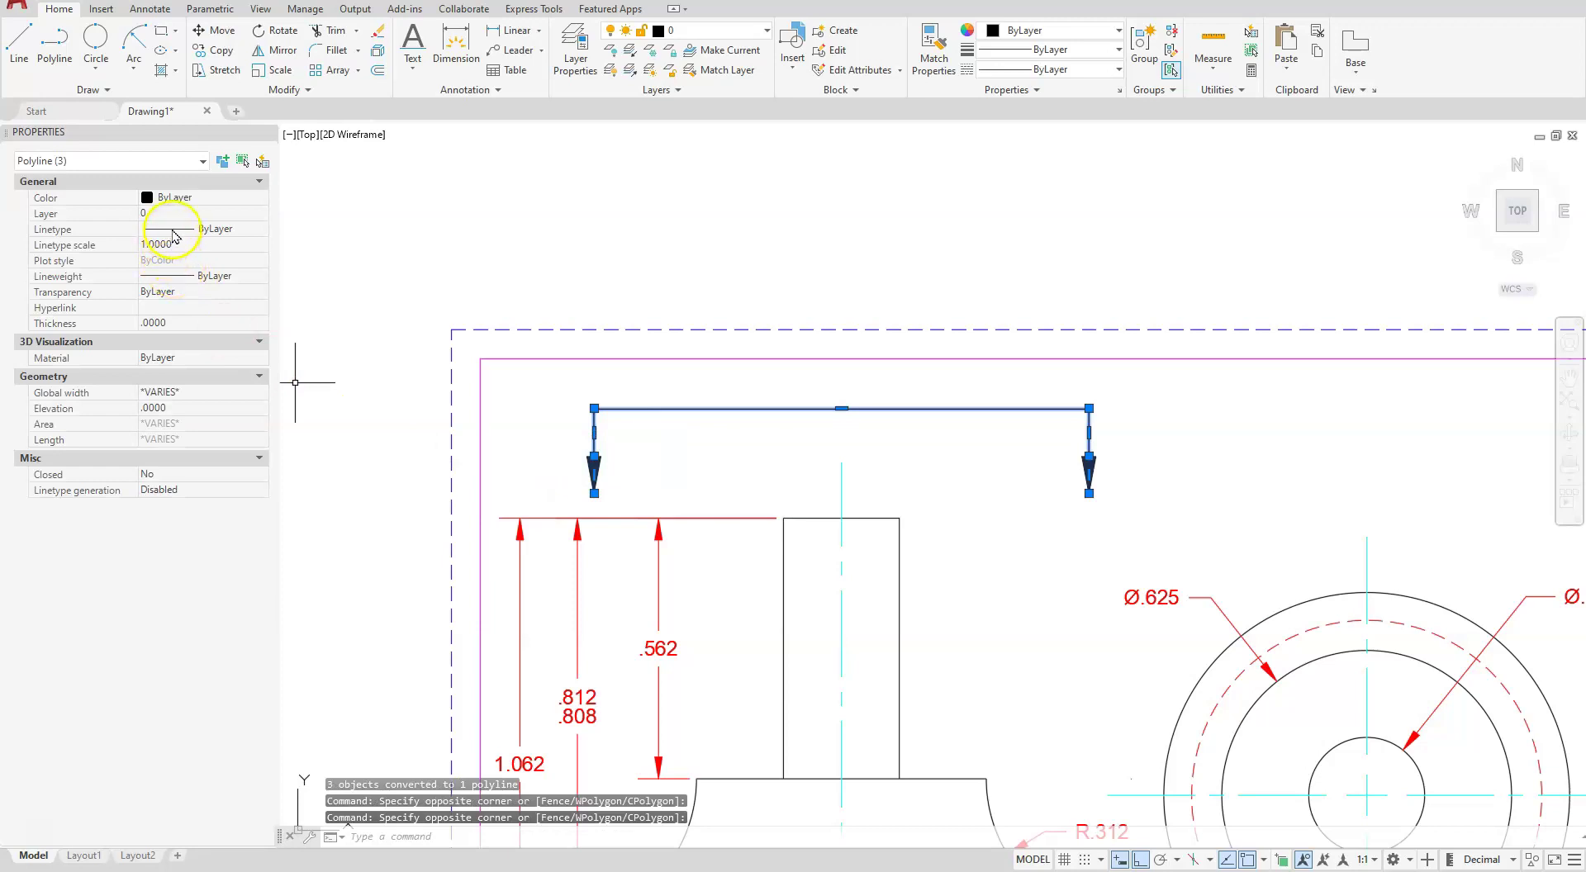
click(176, 213)
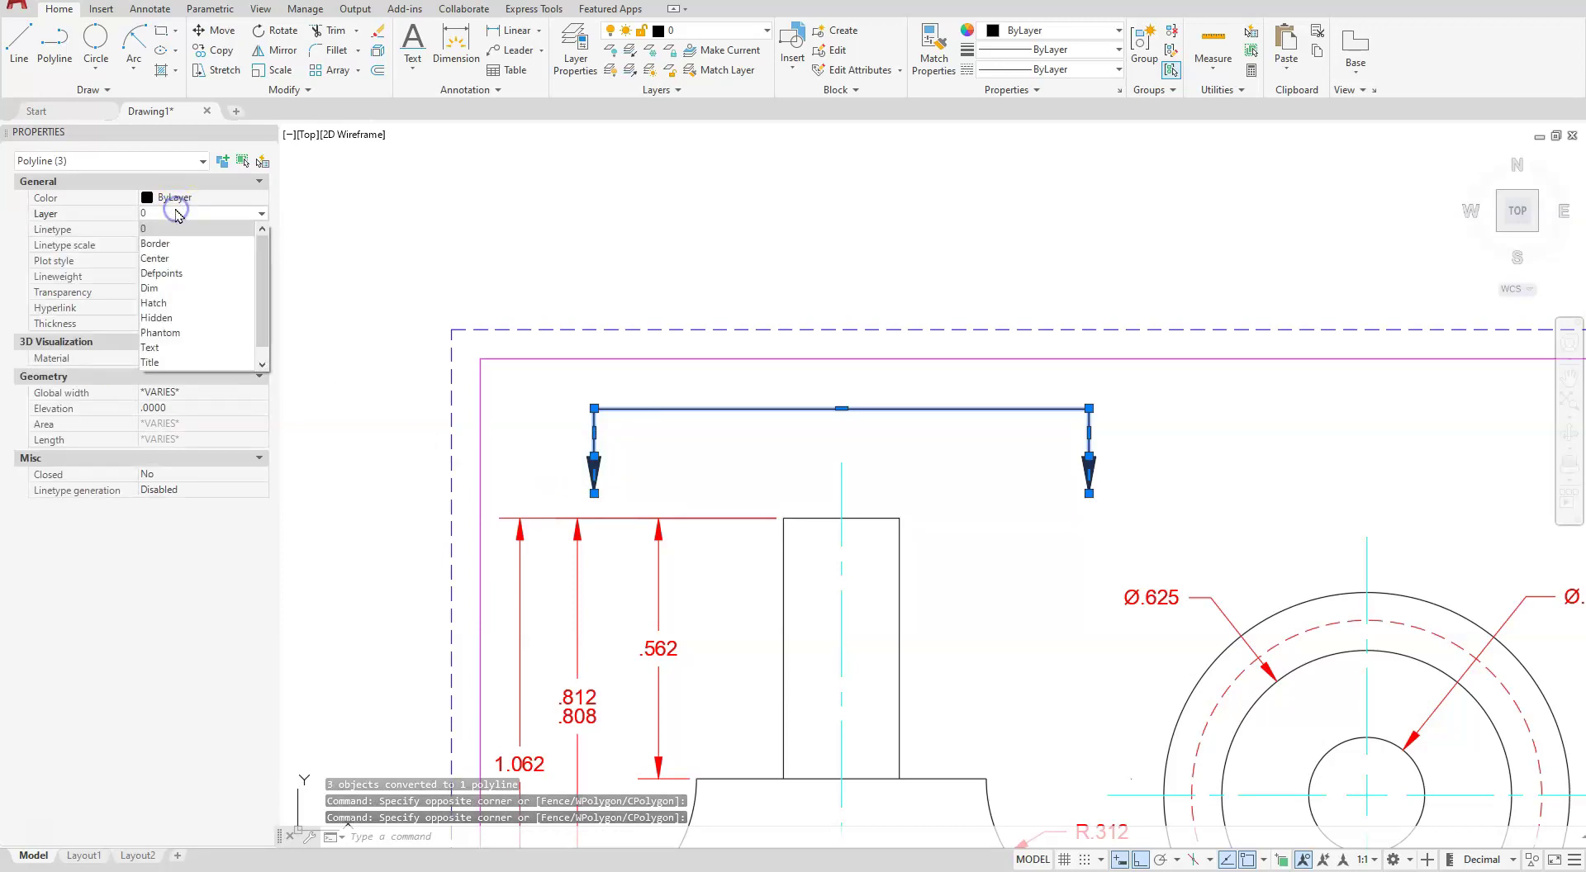
click(183, 333)
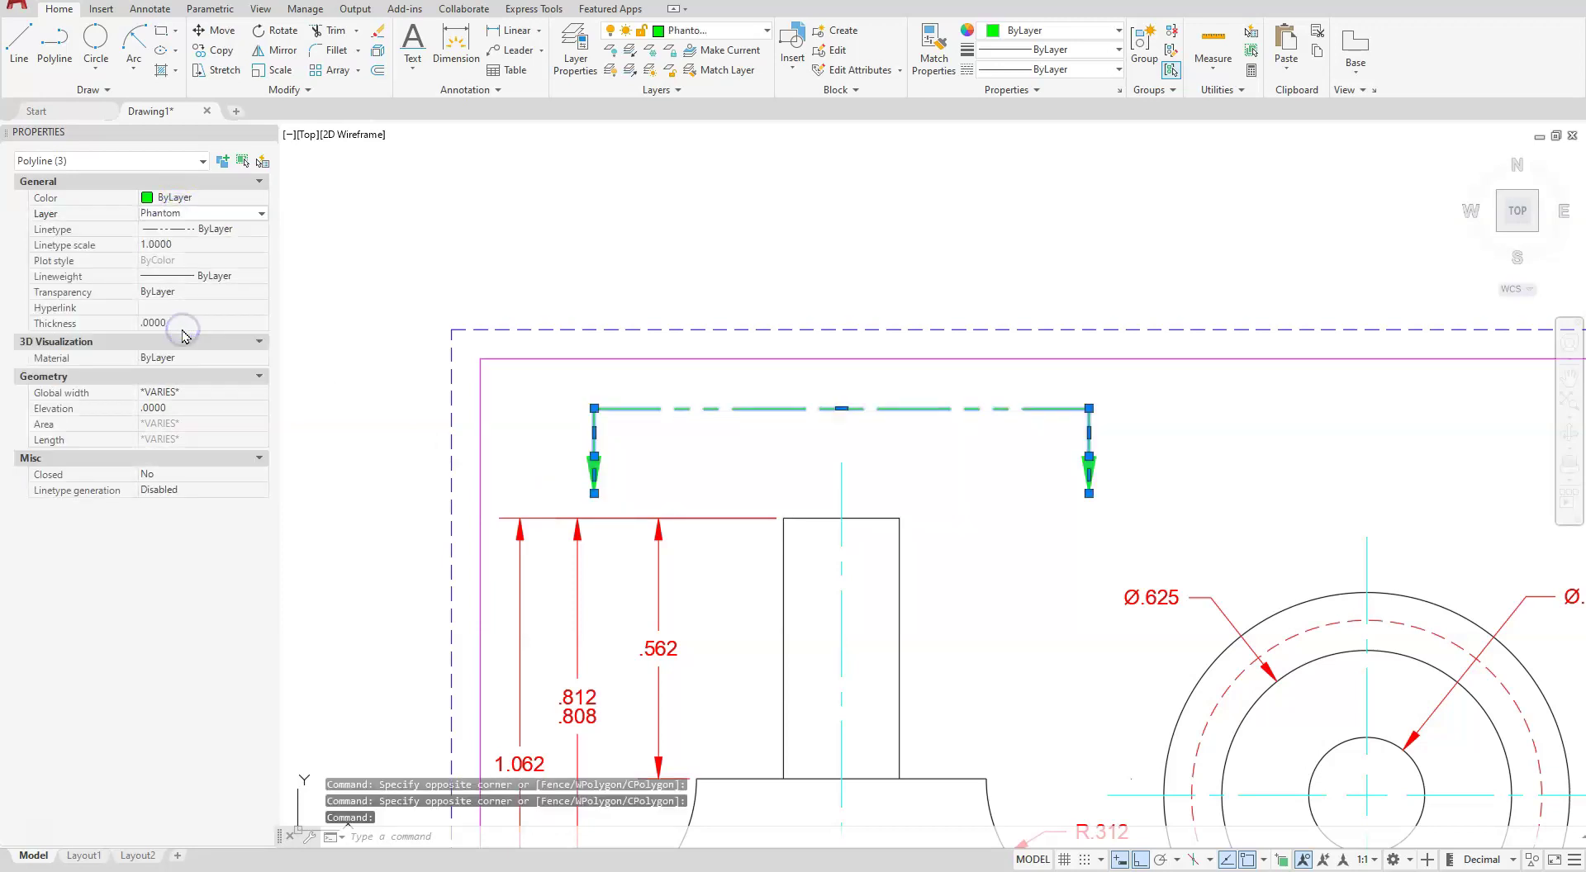
key(Escape)
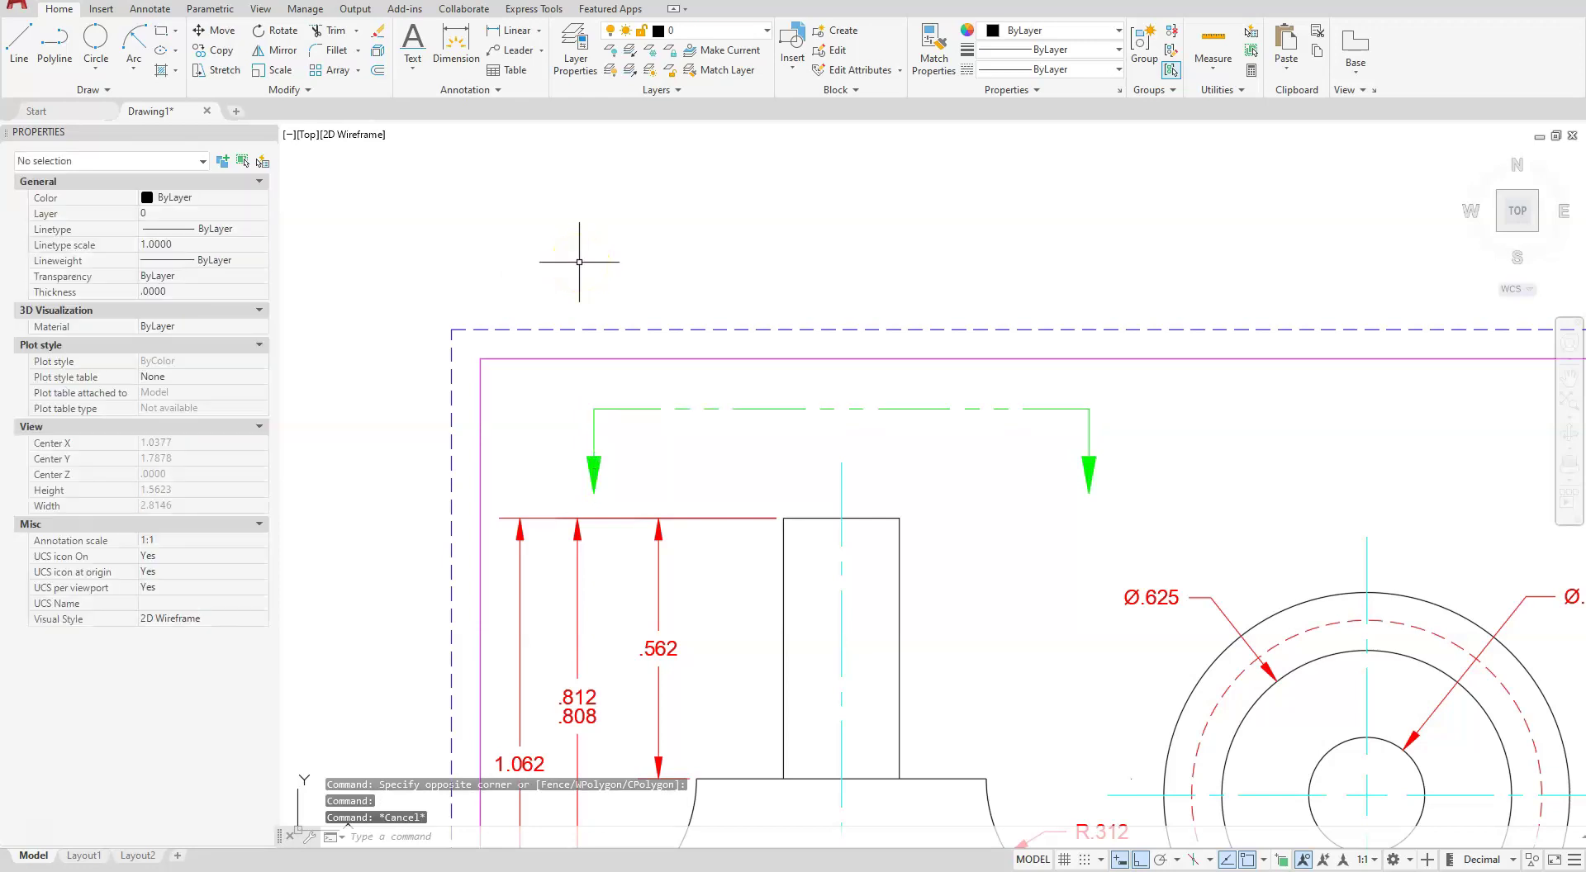
Move the viewing-plane line and both arrowheads a short distance straight up, closer to the border.
click(1110, 395)
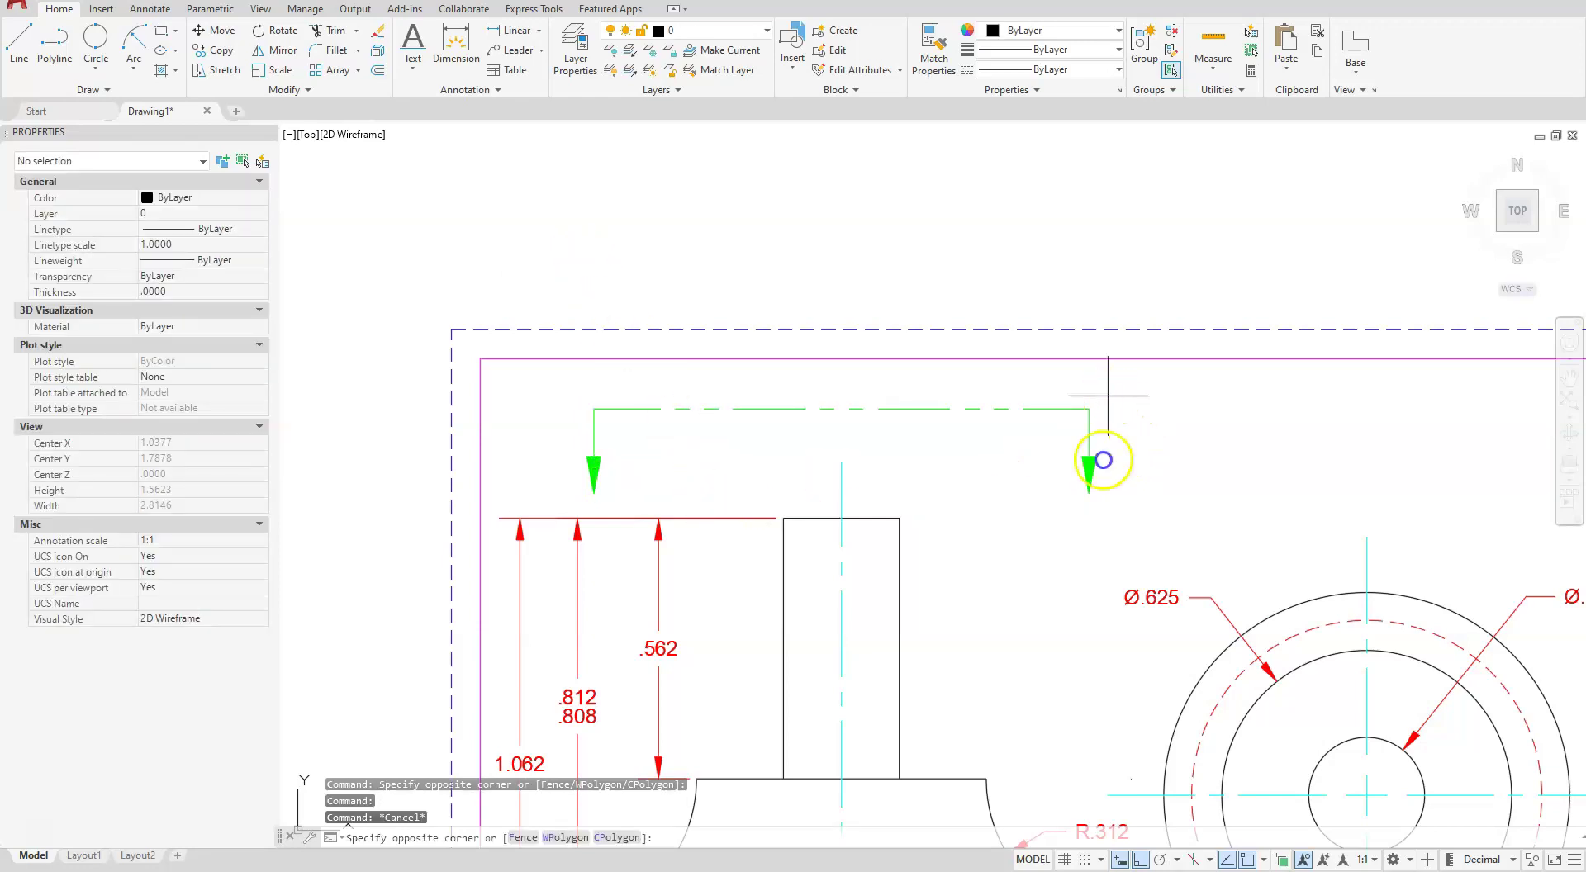
click(1059, 522)
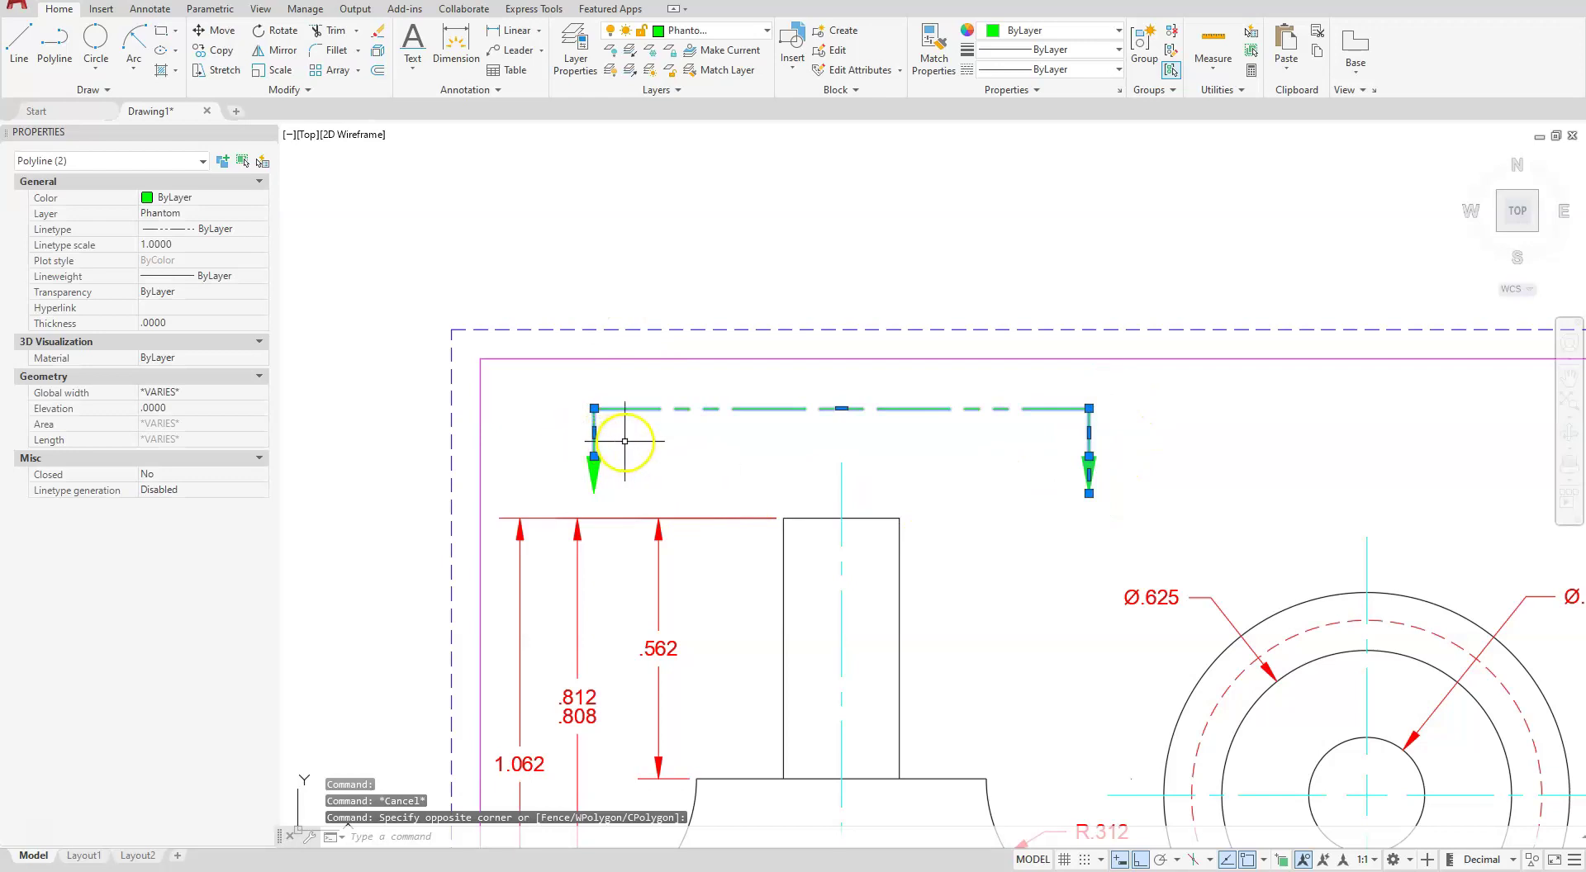
click(533, 502)
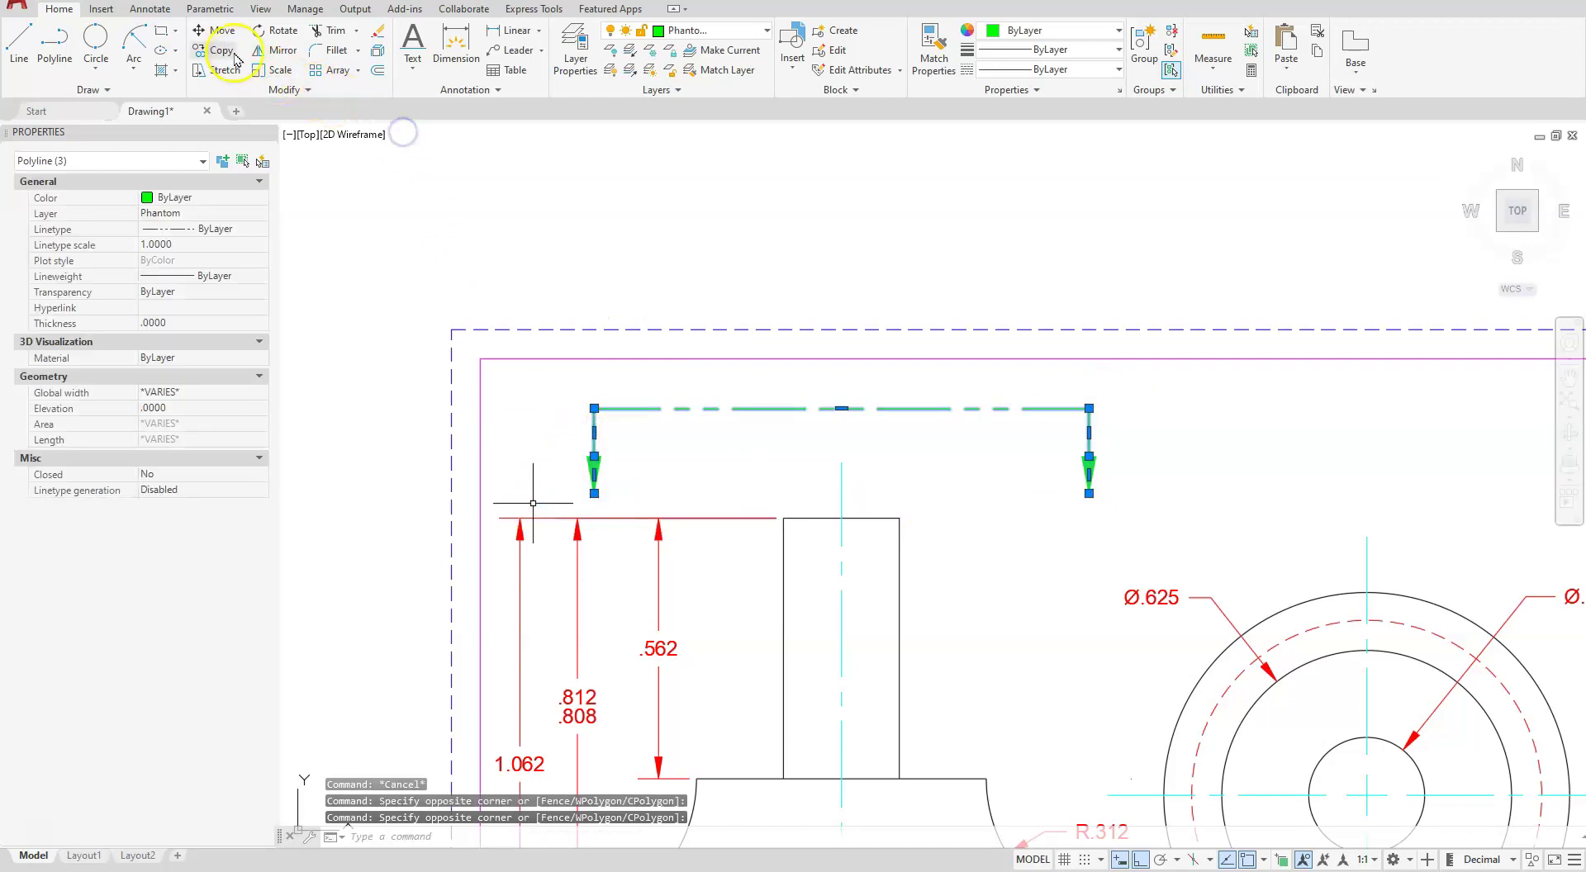
click(221, 31)
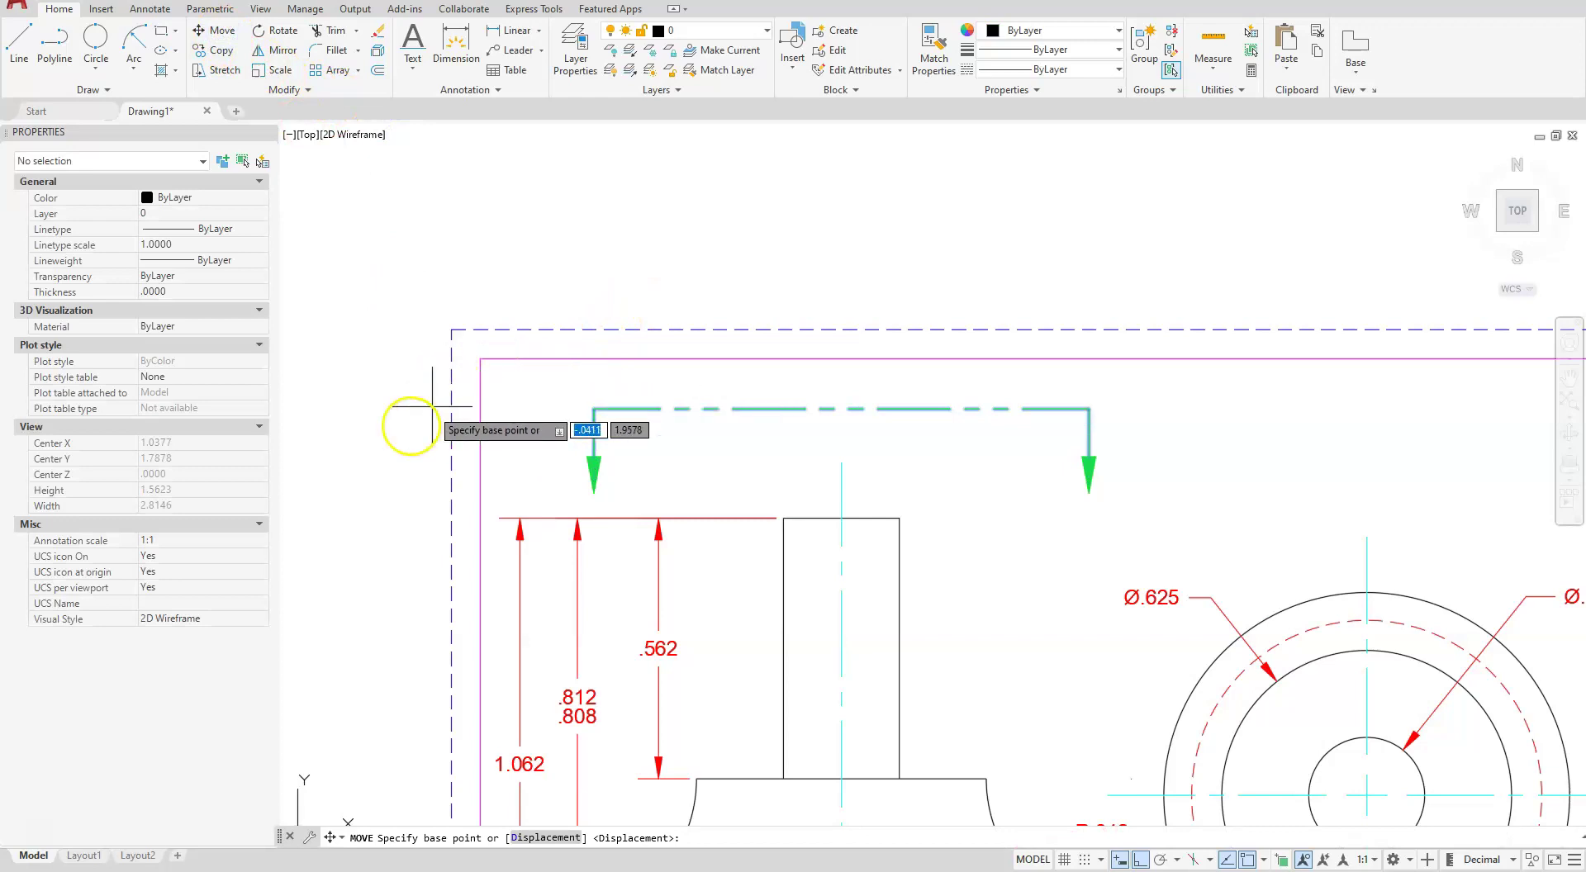
click(382, 450)
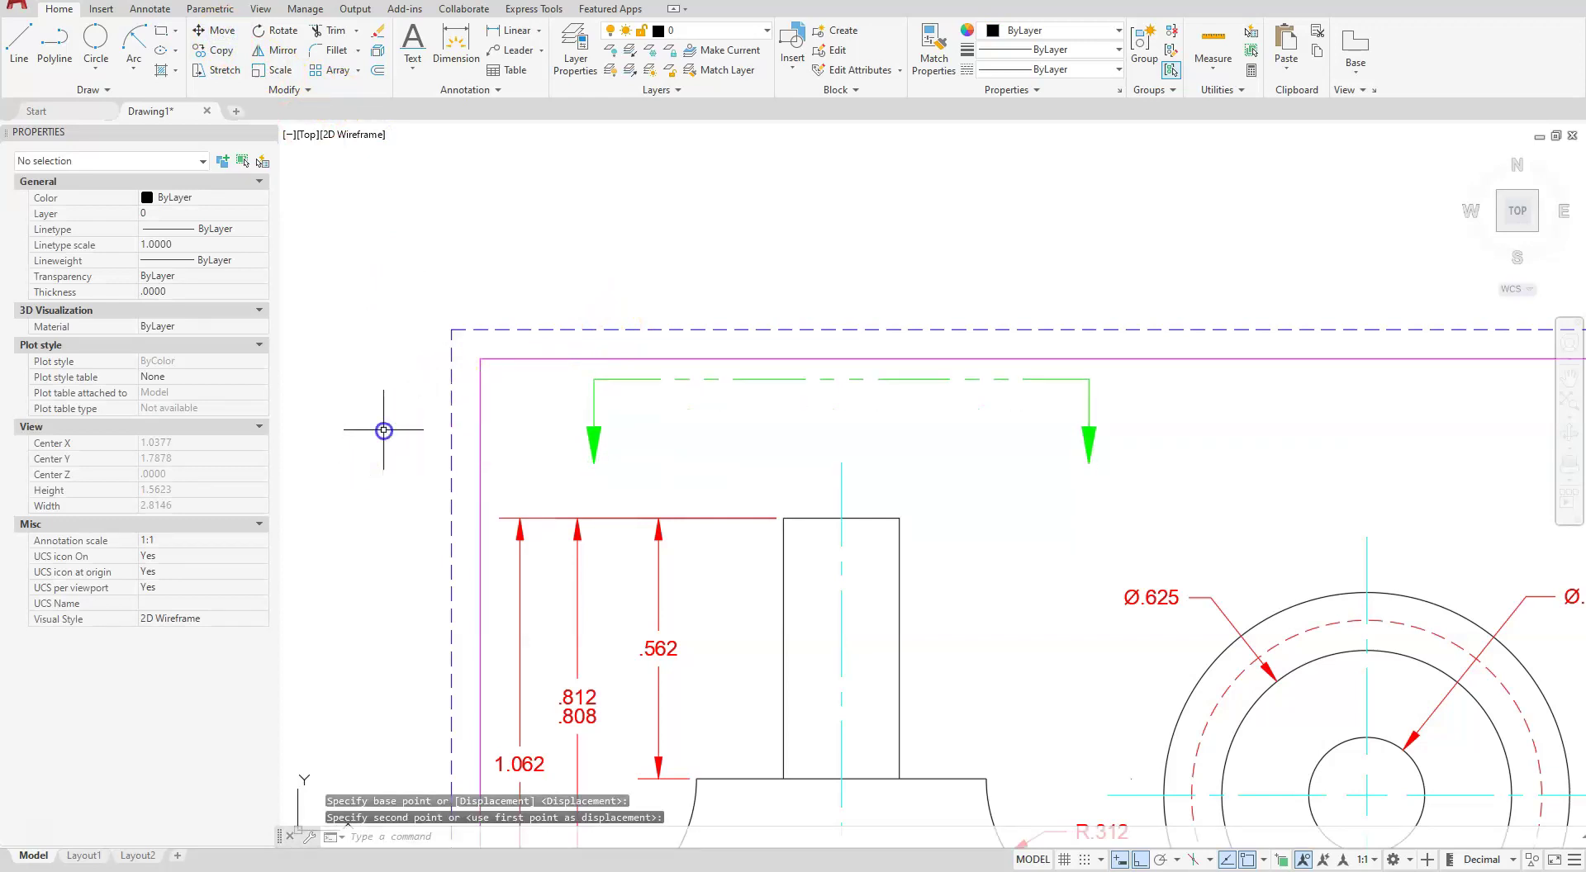
key(Escape)
key(Escape)
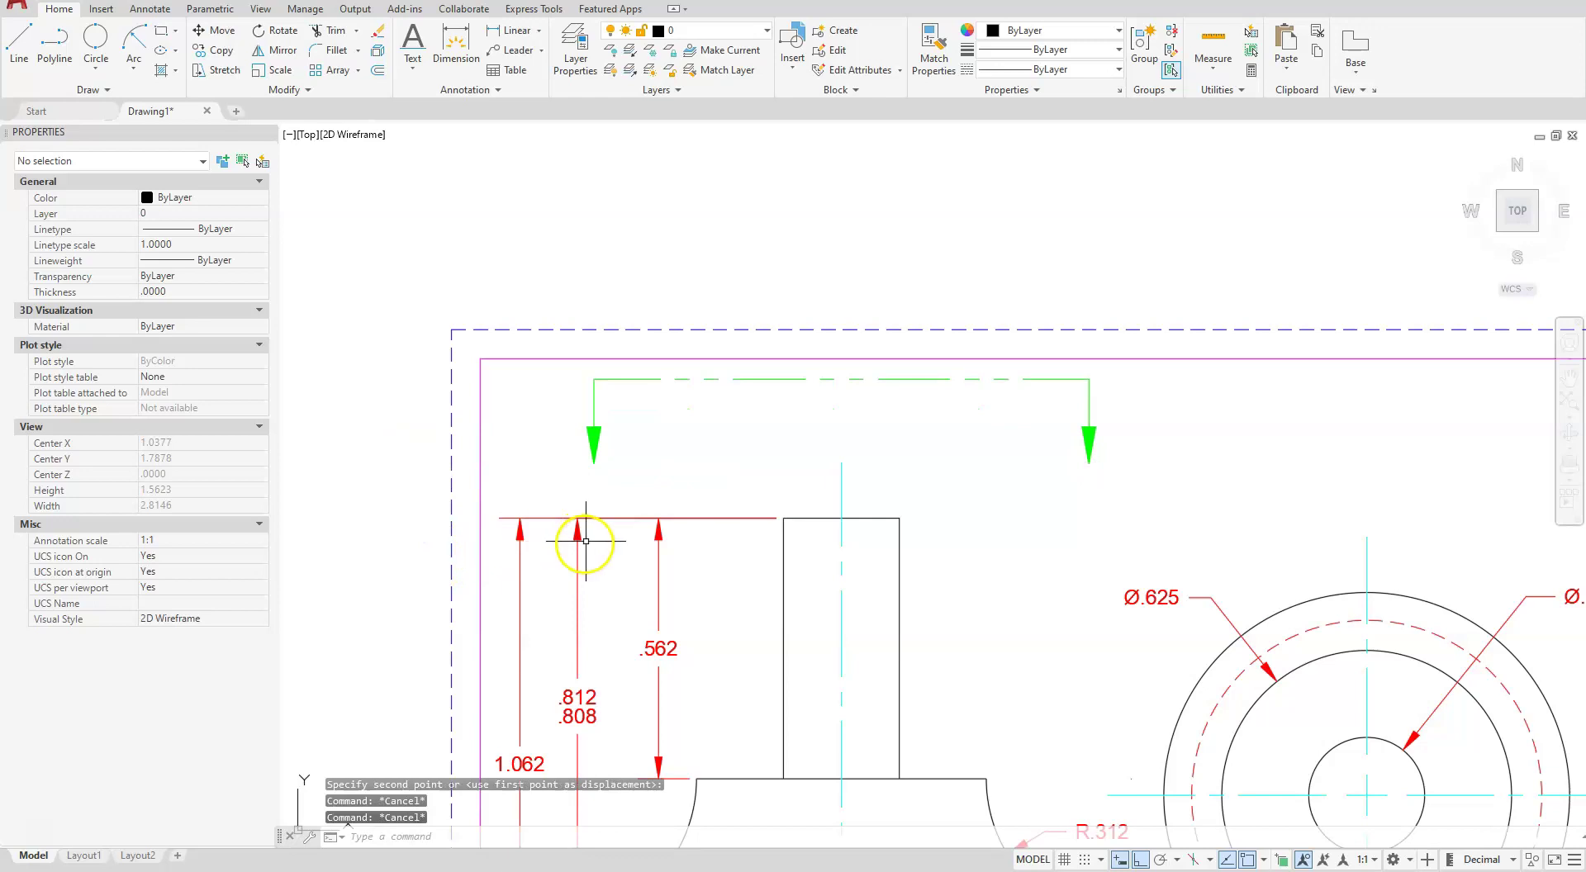
Add a single-line text A just below the tip of the first viewing-plane arrowhead, keeping the 0.0469 height and 0 rotation.
scroll(679, 451, up, 2)
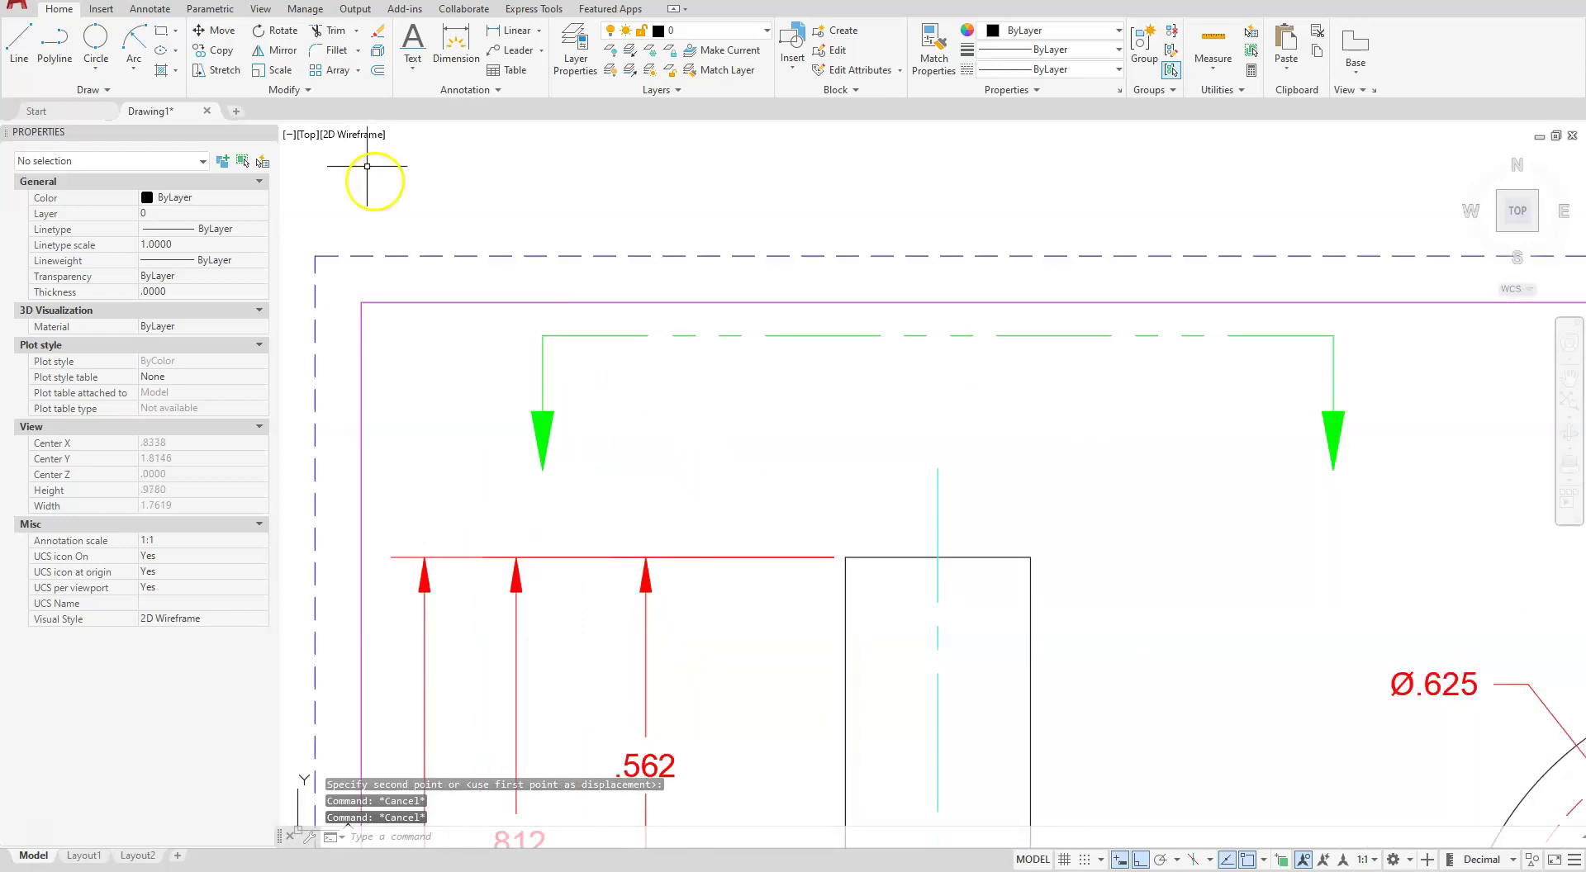
click(413, 37)
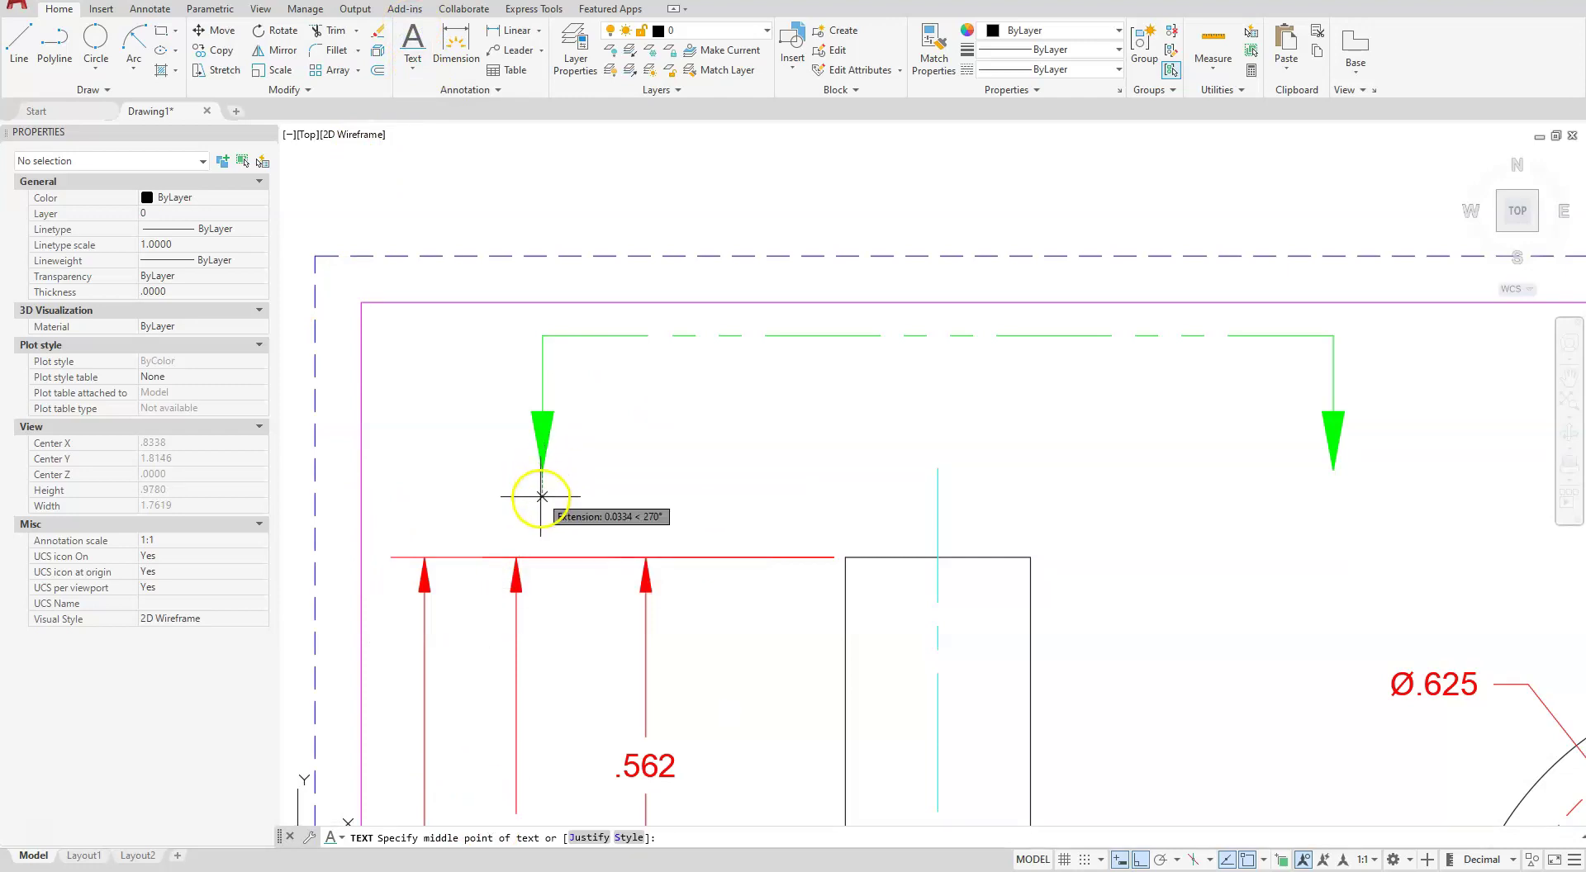
click(542, 470)
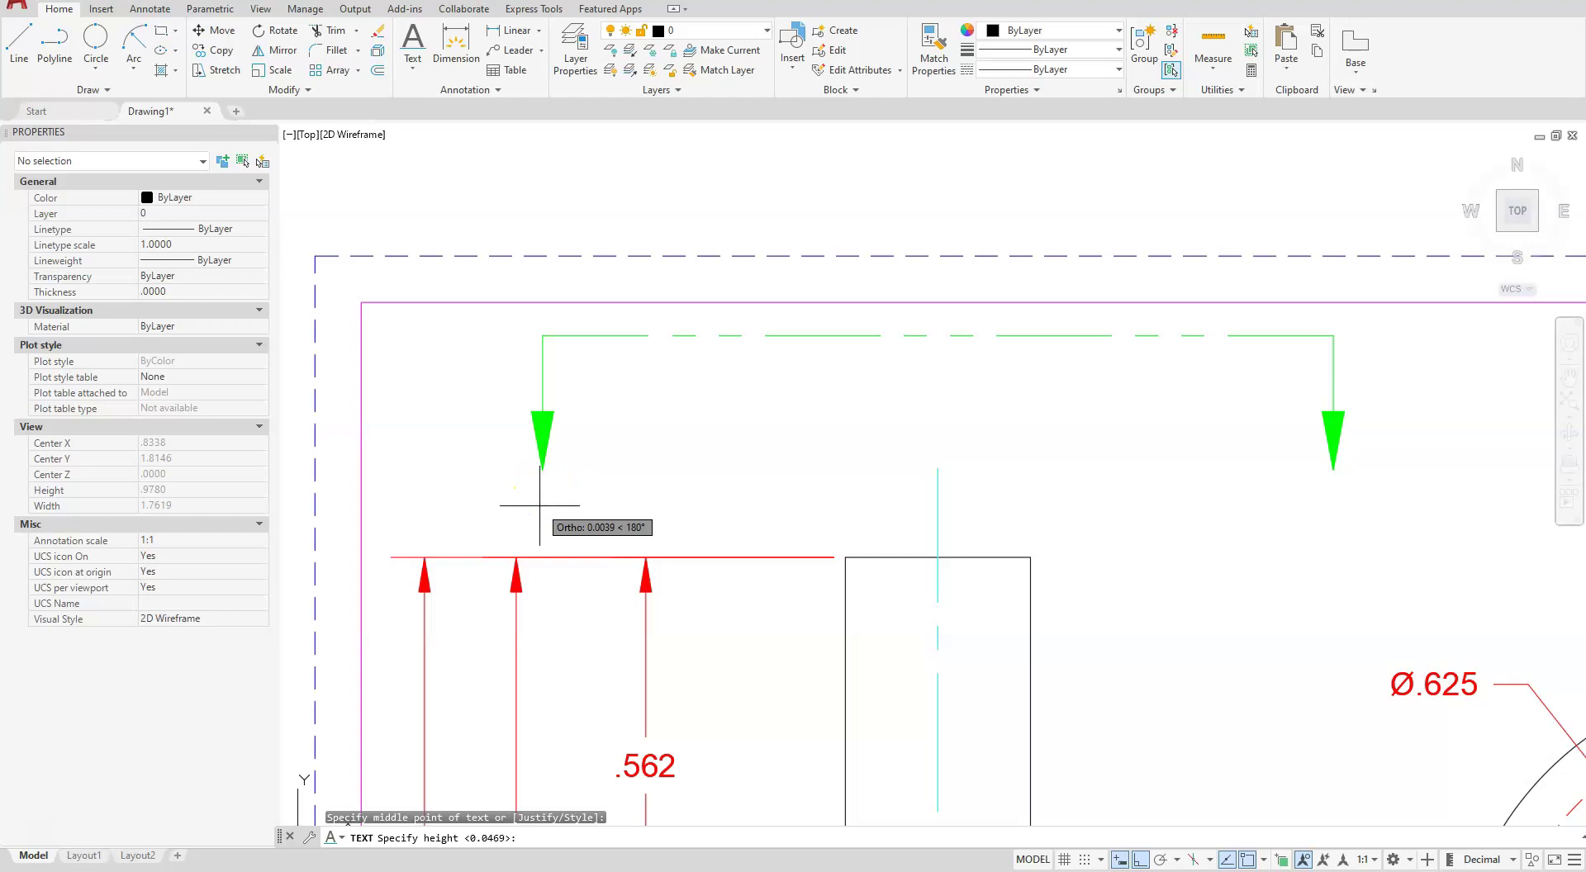
click(632, 399)
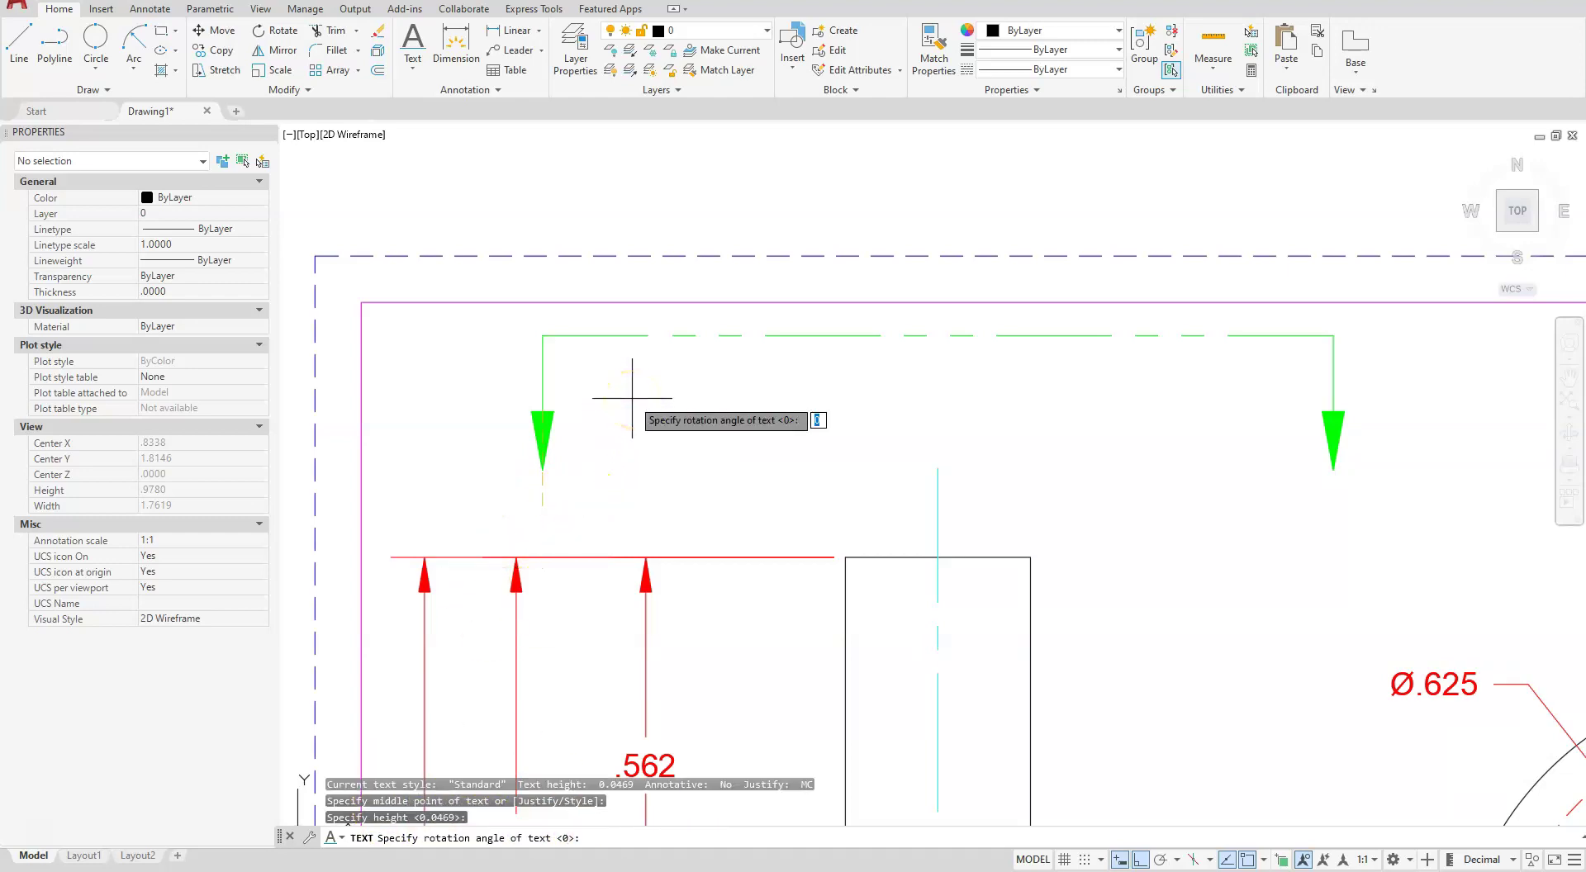
key(Return)
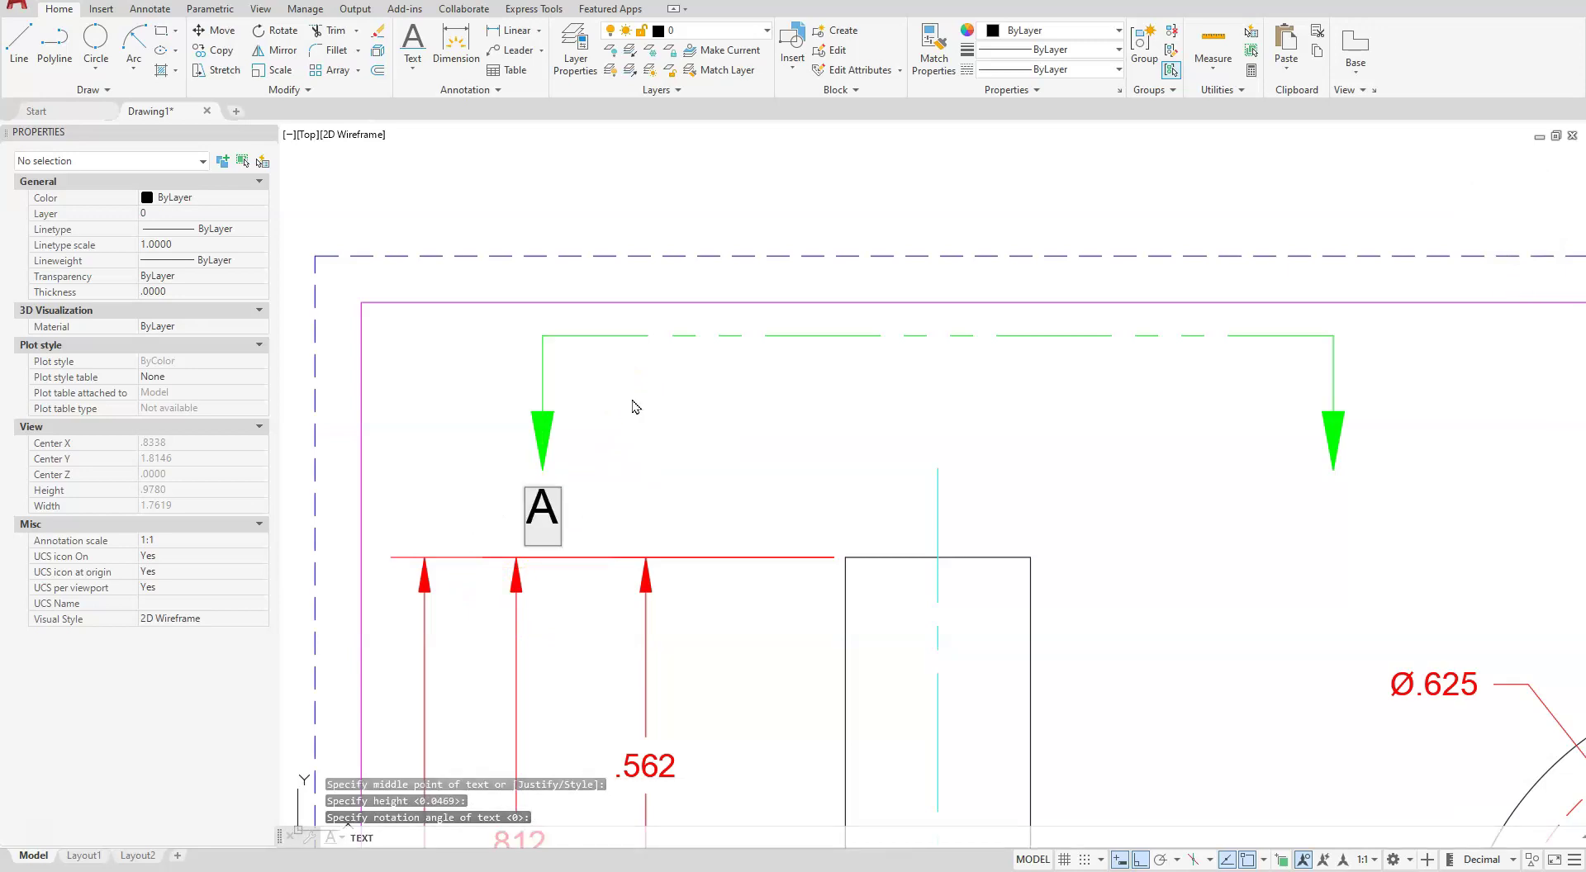
click(640, 435)
key(Return)
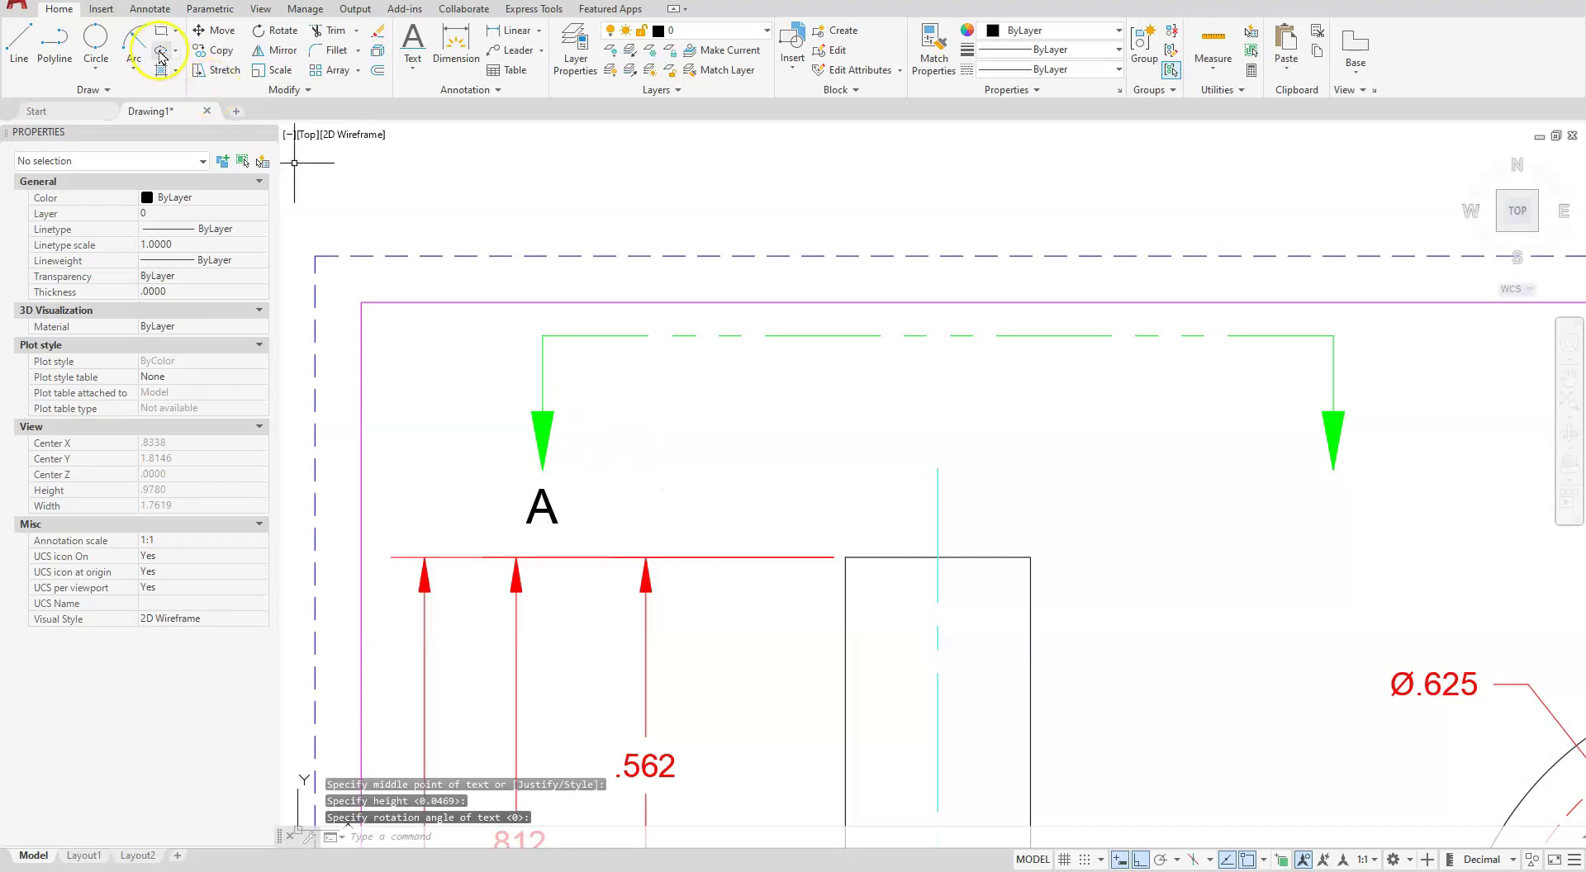
Copy the letter A to below the other arrowhead, using the two corners of the viewing-plane line as base and second points.
click(221, 52)
click(574, 483)
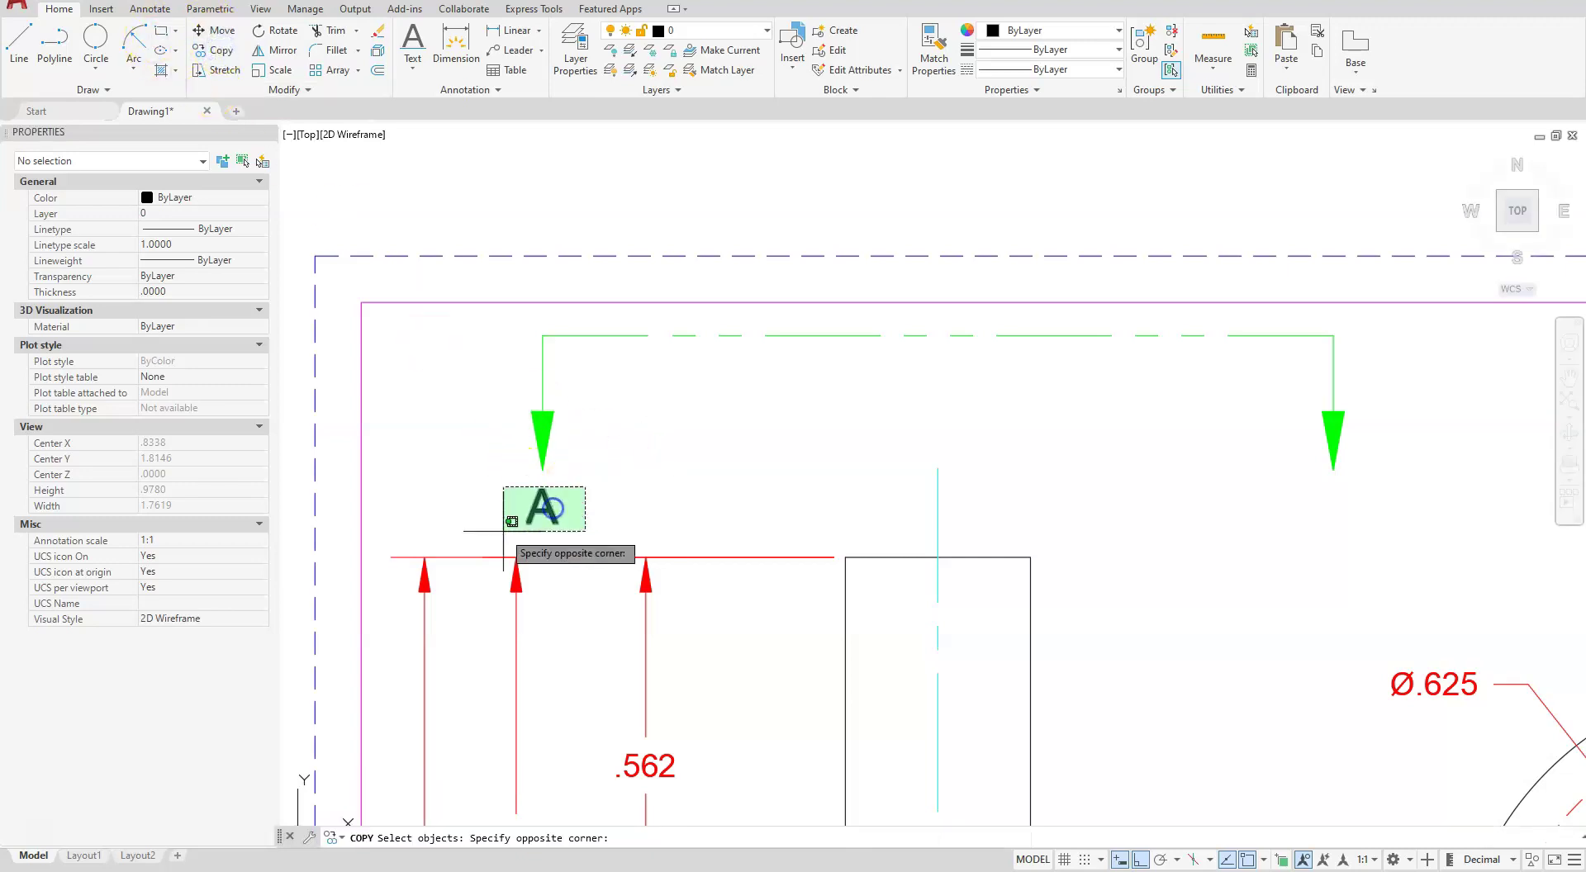
click(502, 532)
right_click(507, 395)
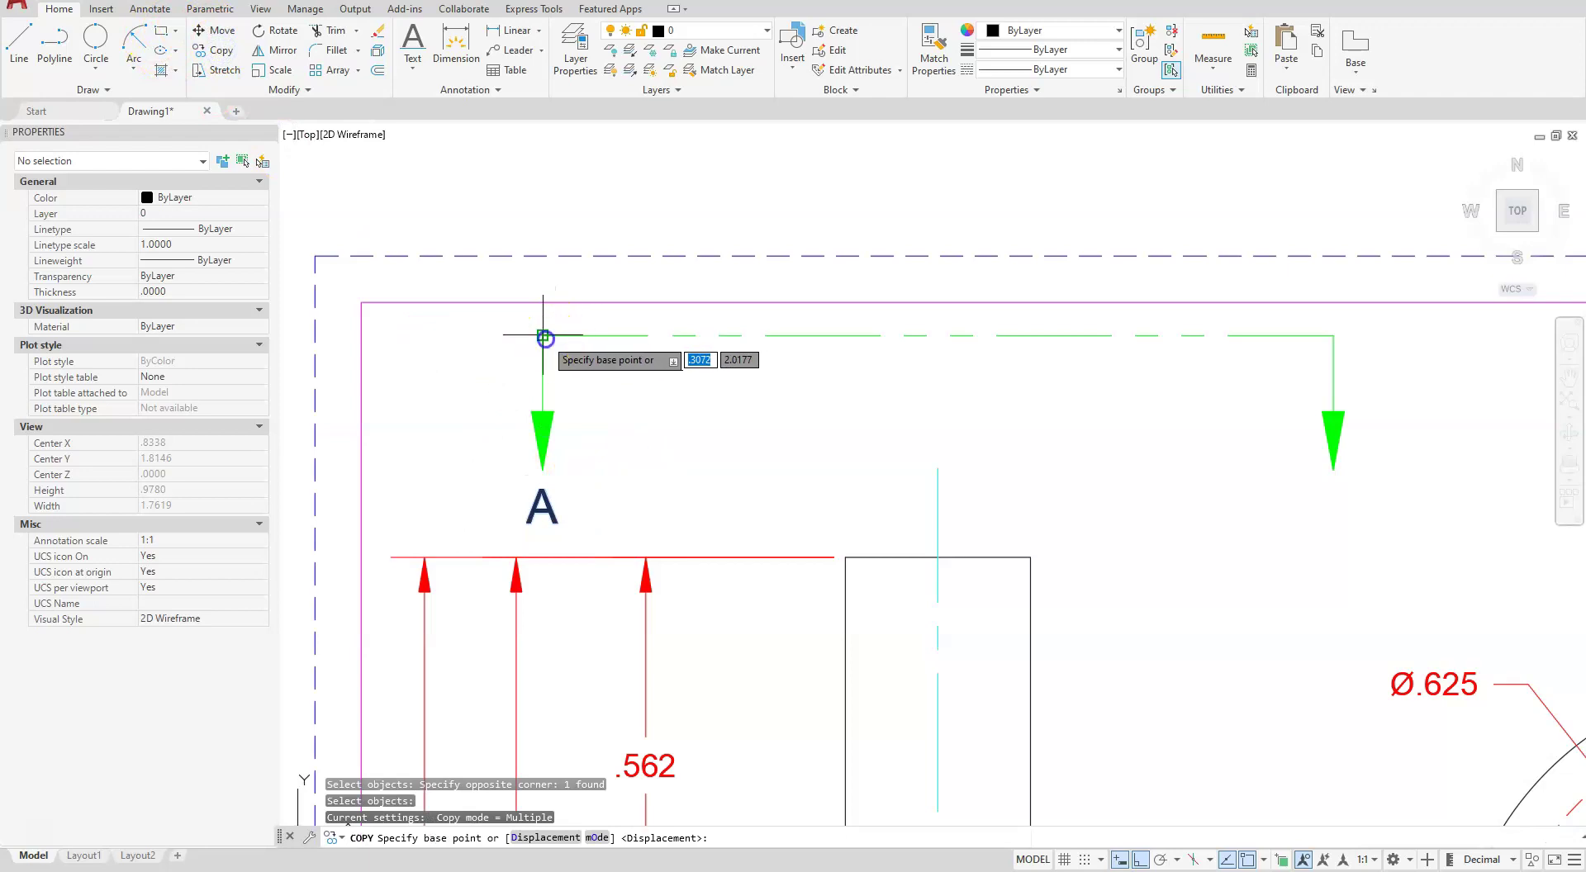
click(545, 338)
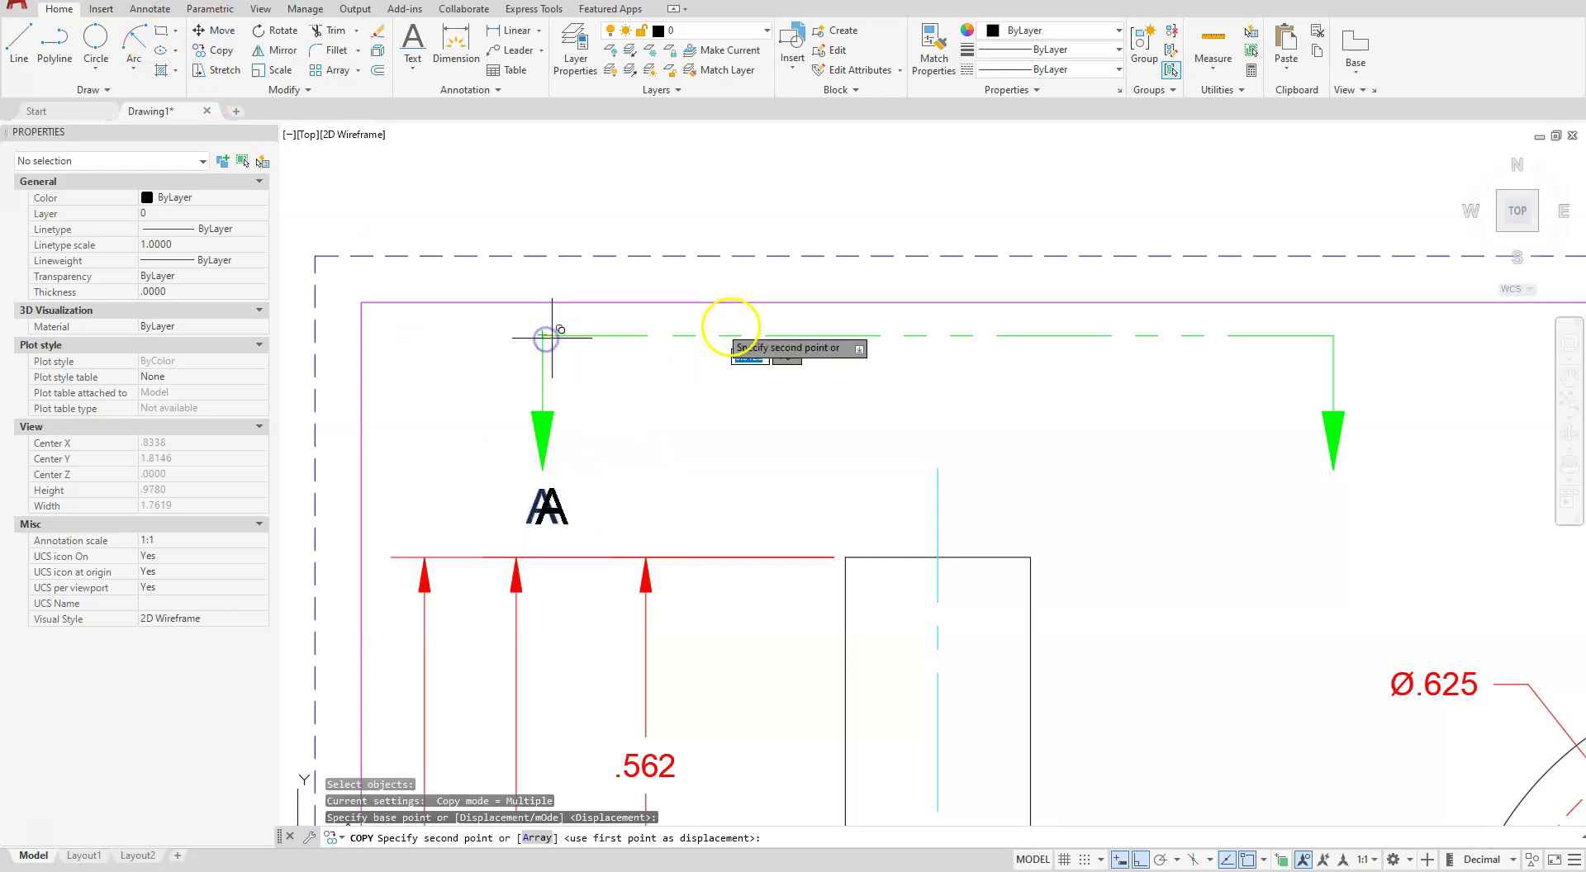
click(1334, 336)
key(Escape)
key(Escape)
key(Escape)
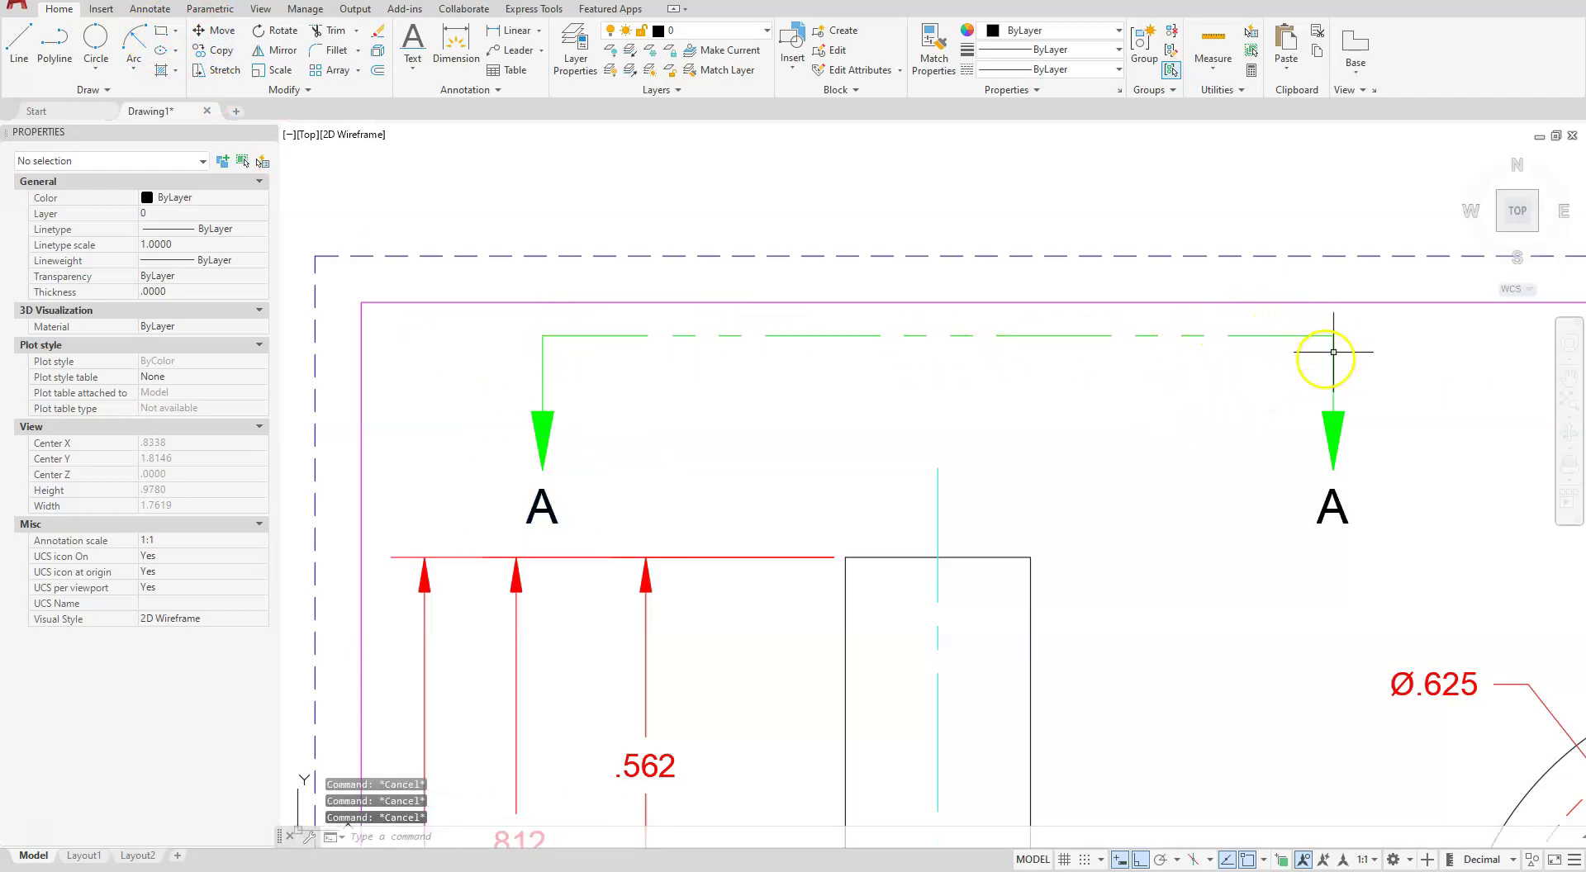
Set the global width of the viewing-plane polyline to .01 and deselect it.
click(1355, 325)
click(1292, 366)
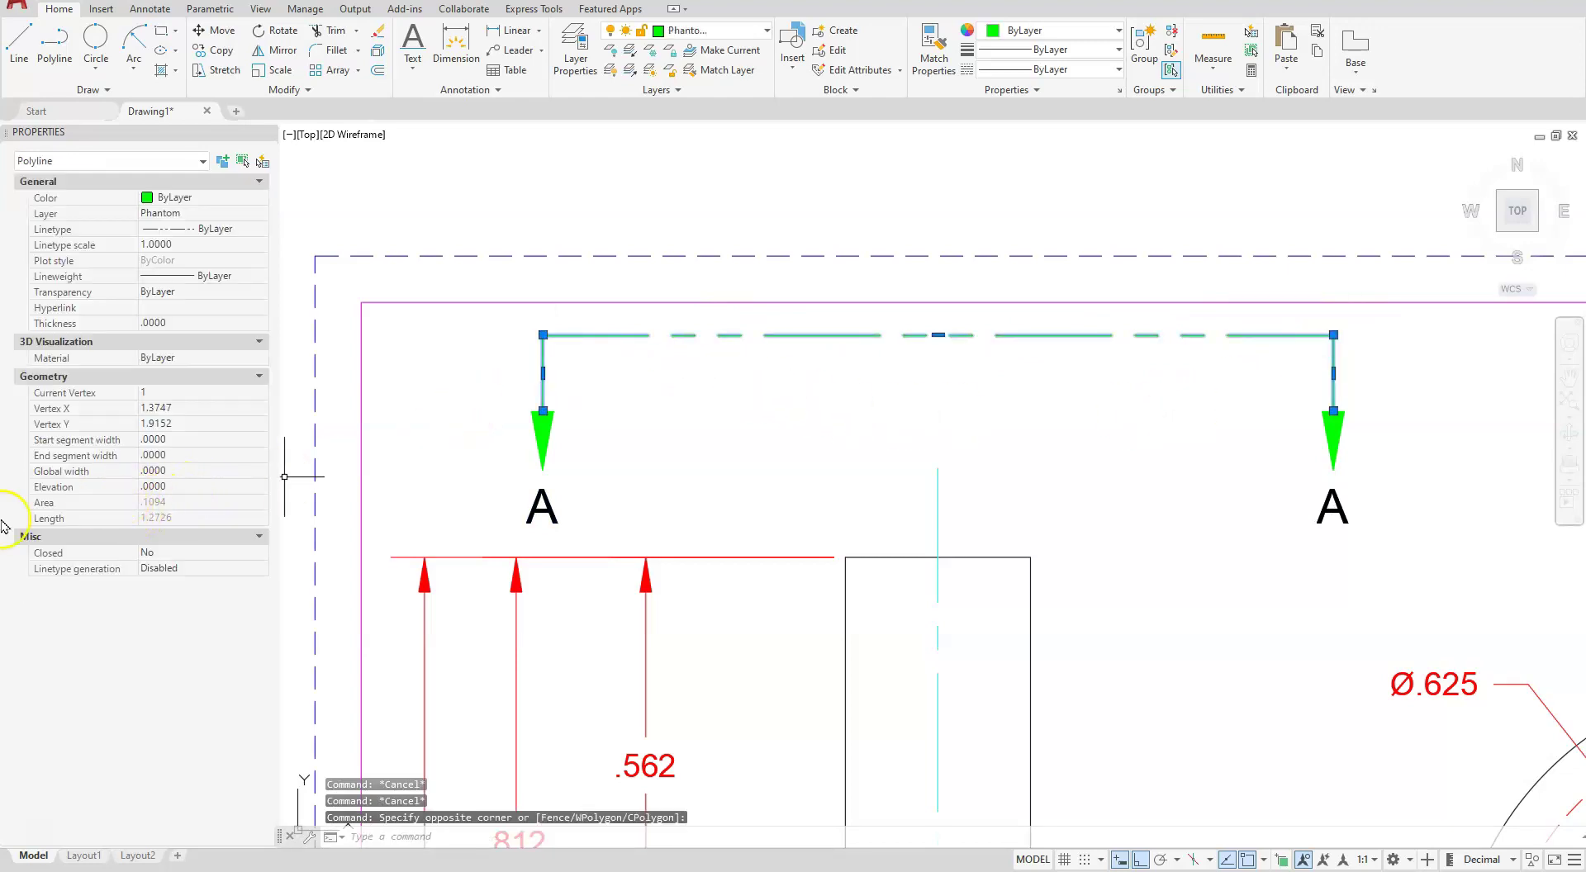
click(165, 473)
text(.01)
key(Tab)
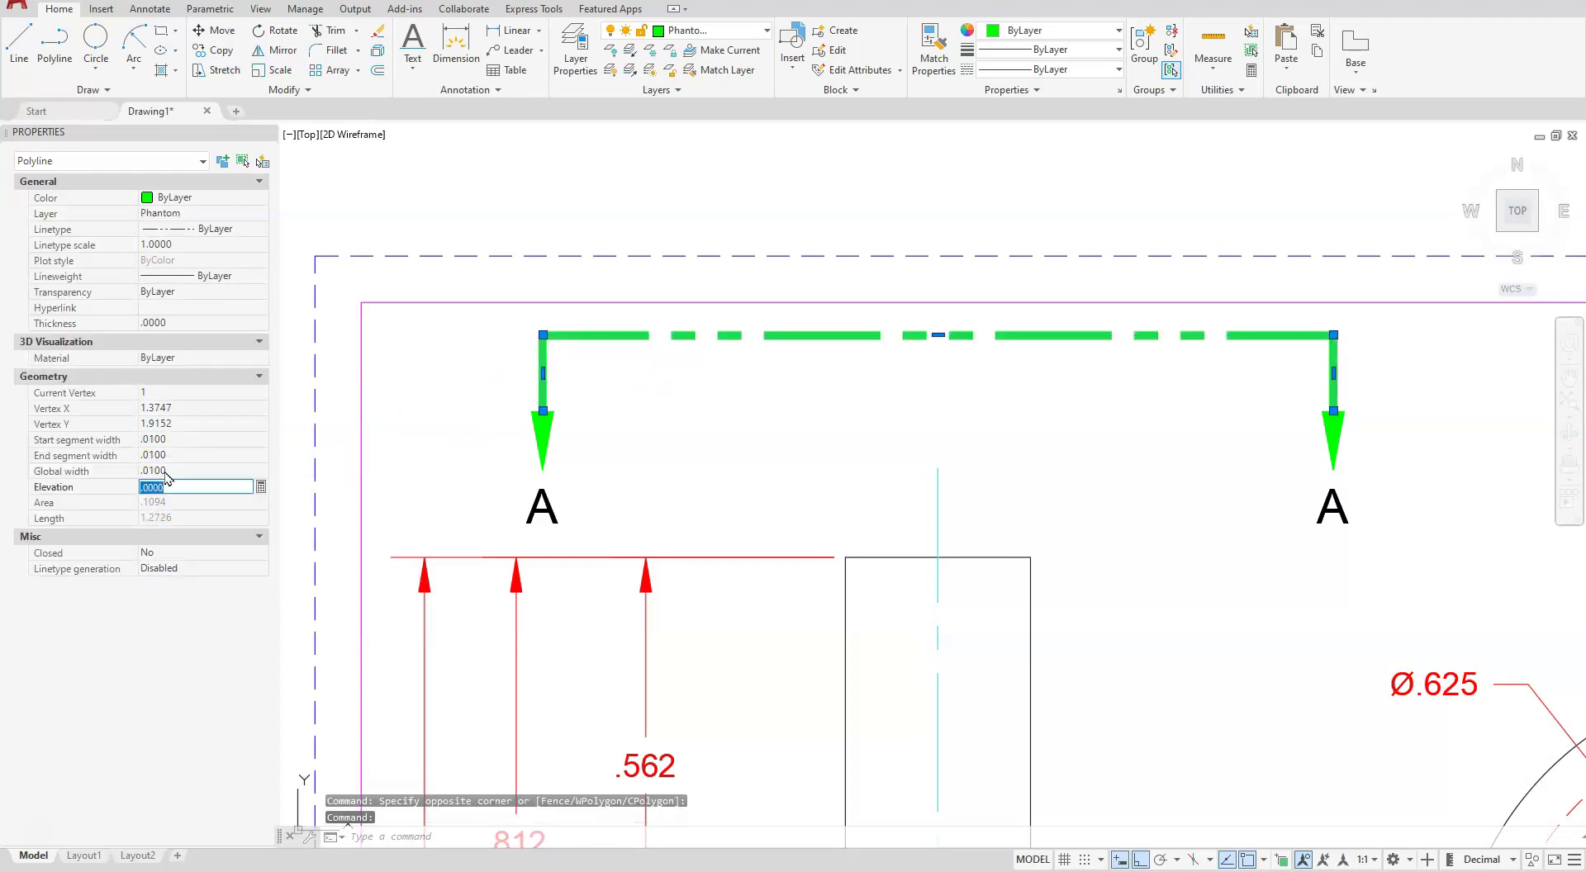
key(Escape)
key(Escape)
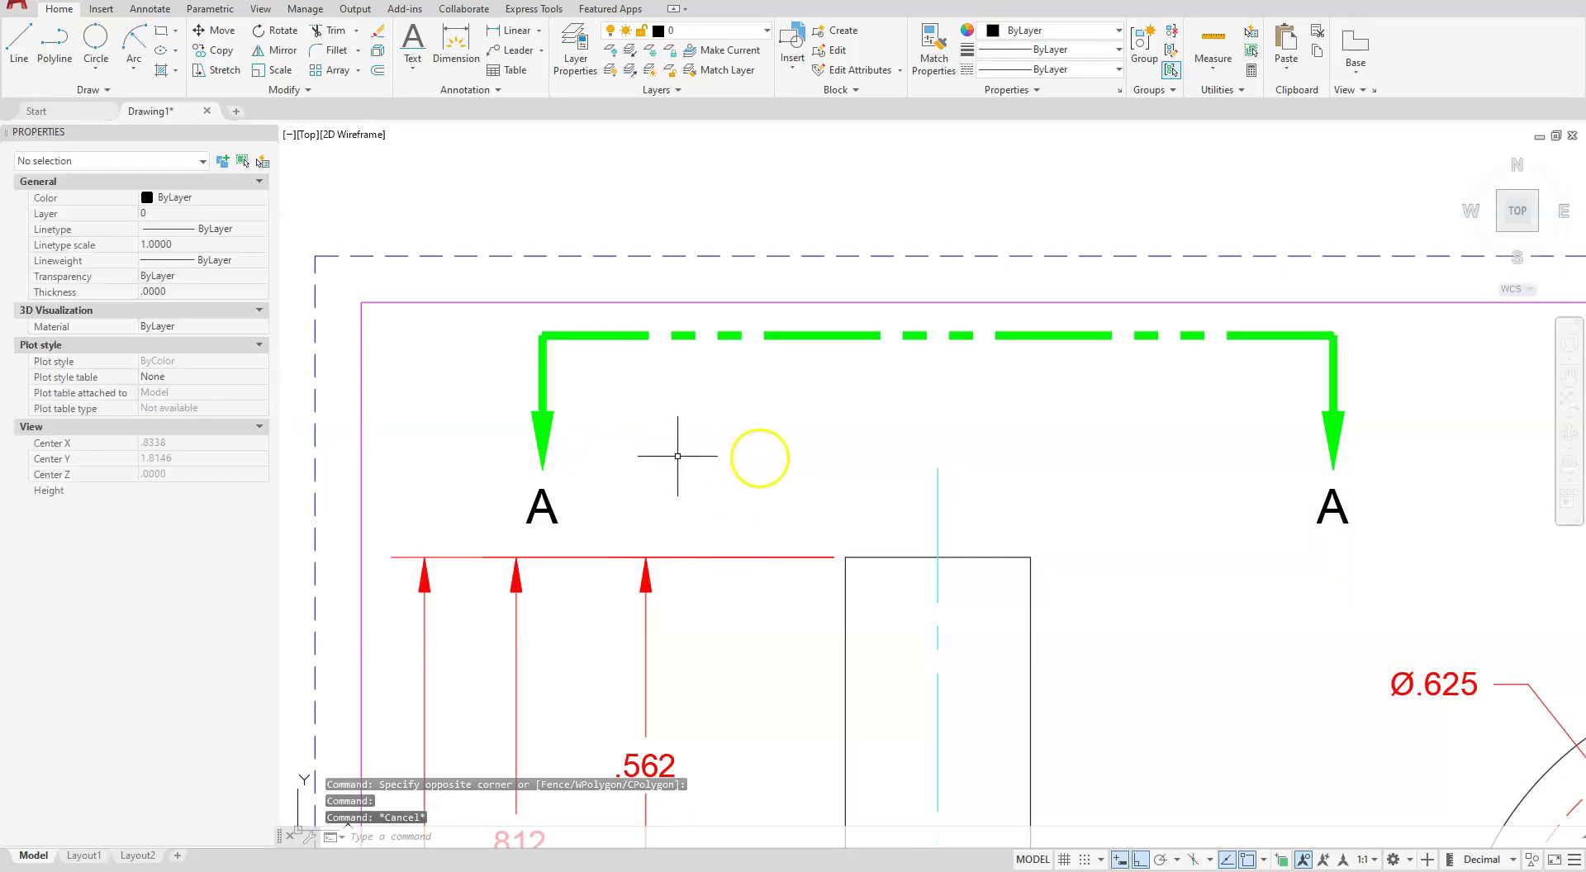
Stretch the horizontal segment of the viewing-plane line a short distance straight down, shortening both vertical legs above the arrowheads.
scroll(759, 457, down, 8)
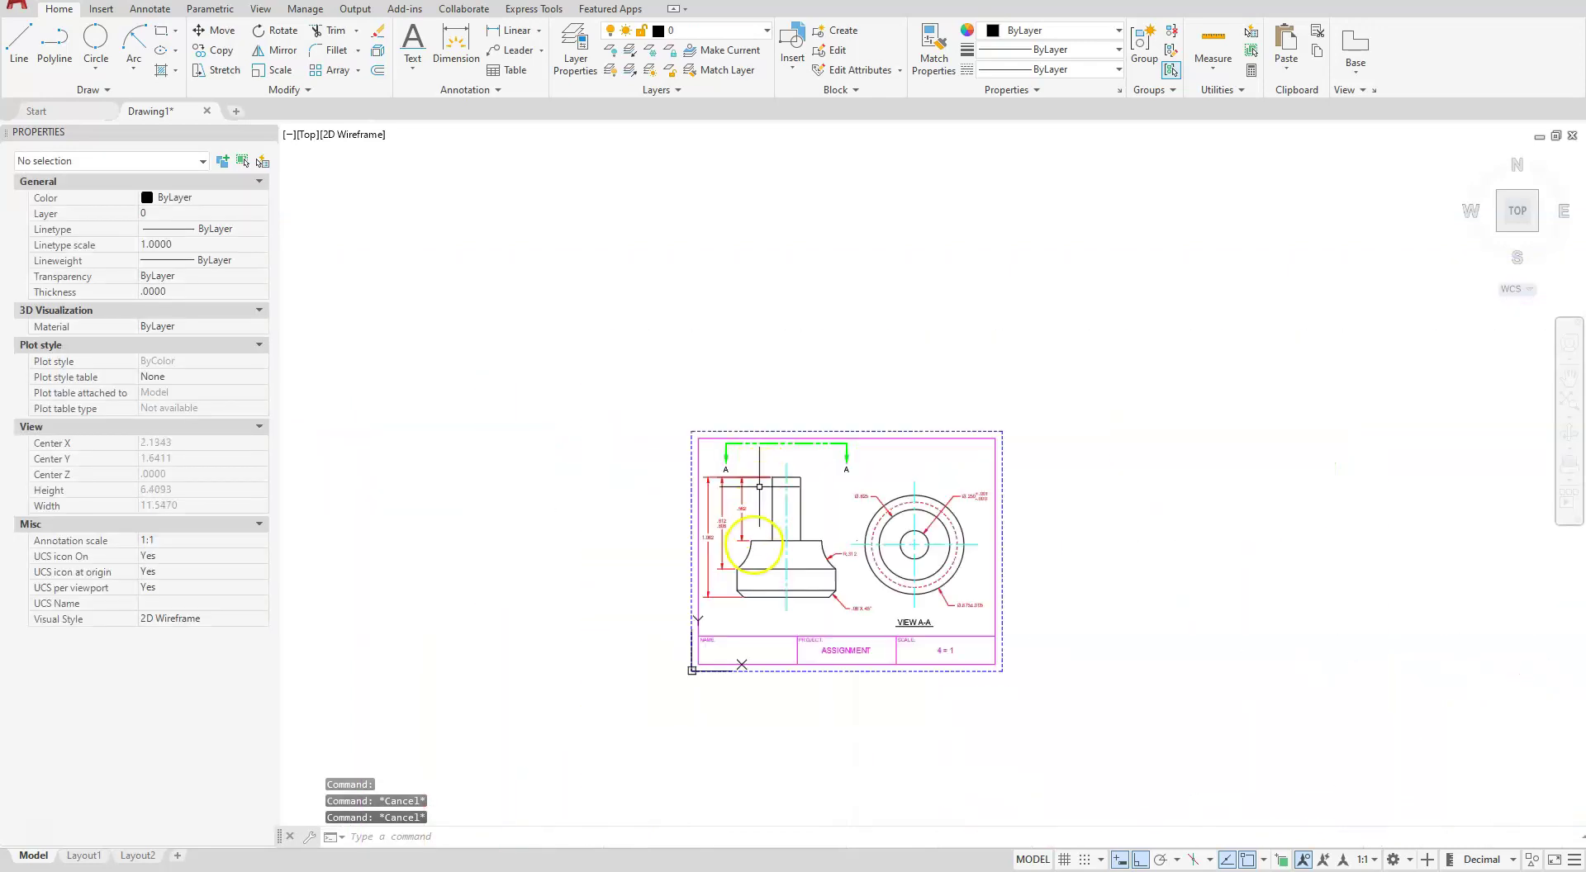
scroll(753, 543, up, 5)
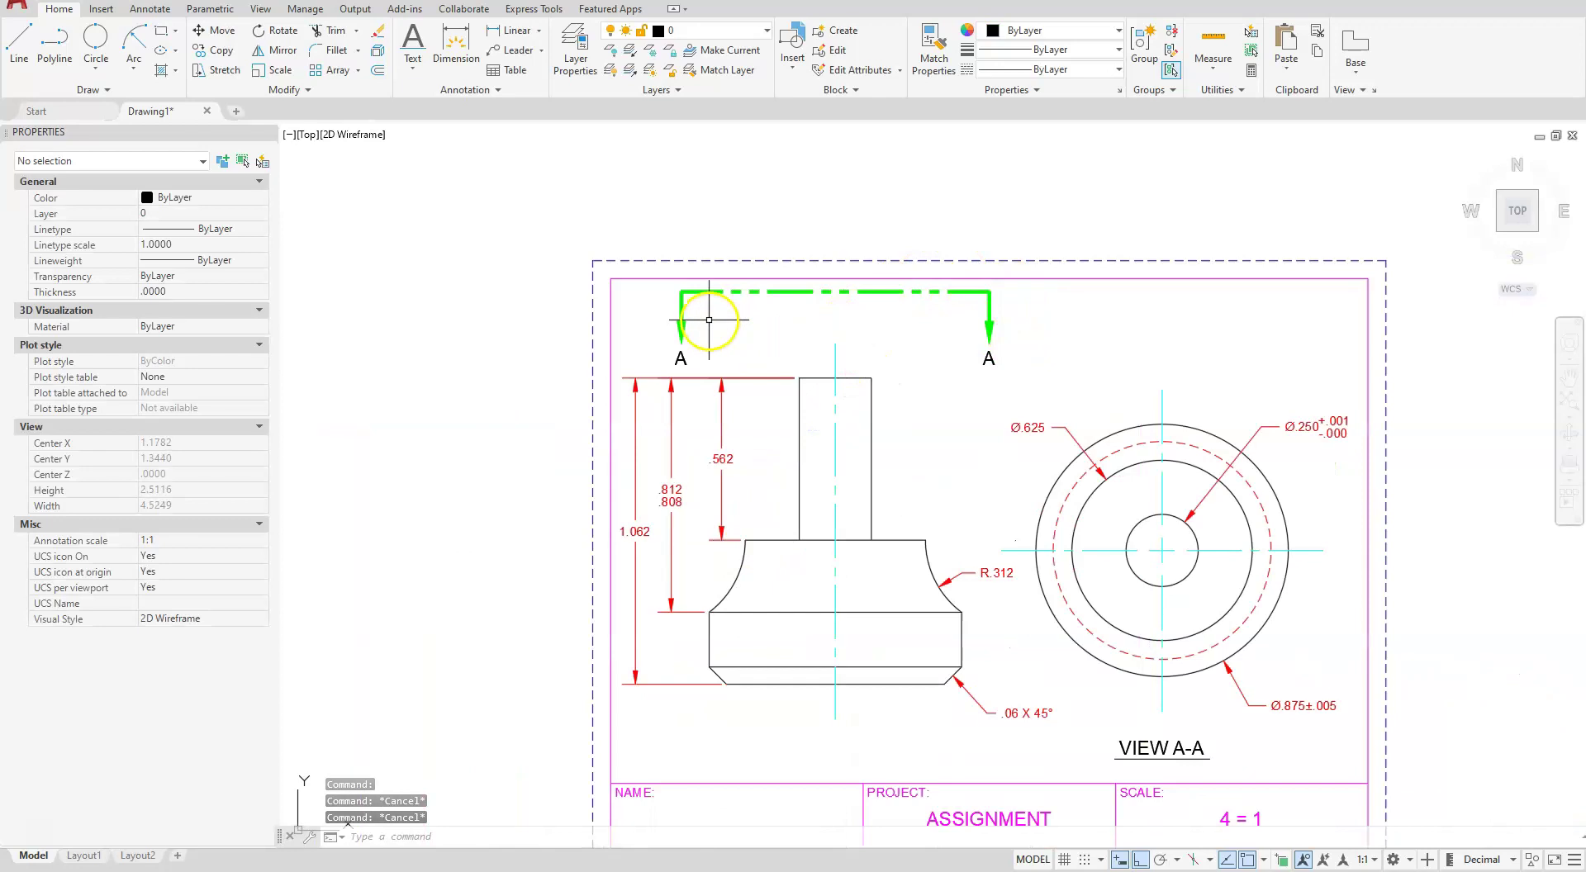
scroll(709, 319, up, 5)
middle_drag(986, 402, 903, 485)
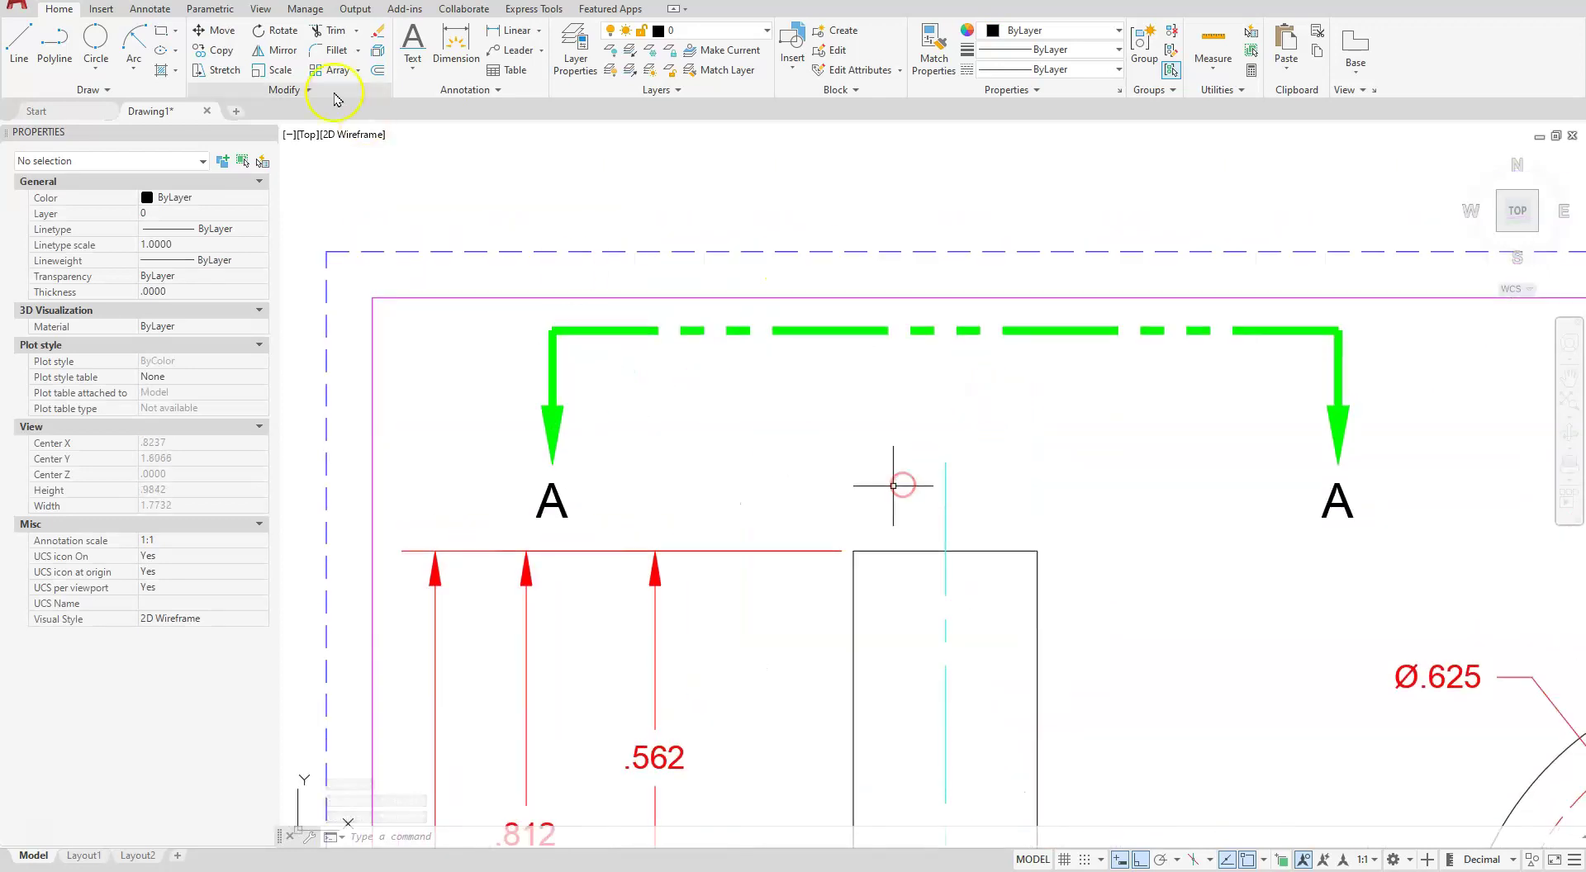
click(1362, 313)
click(508, 357)
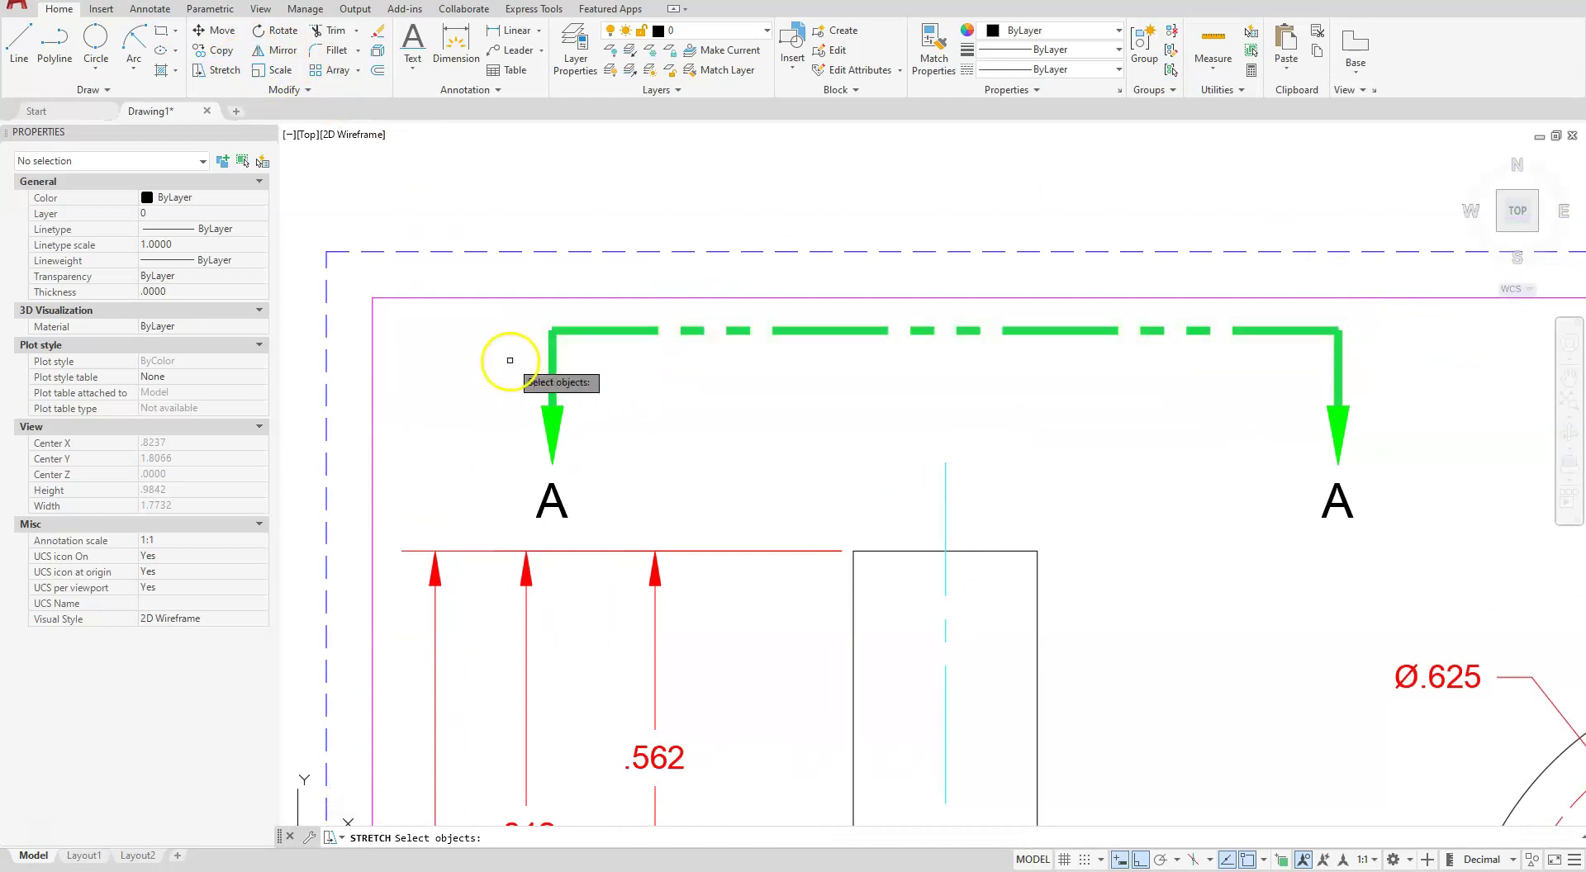
key(Return)
click(728, 385)
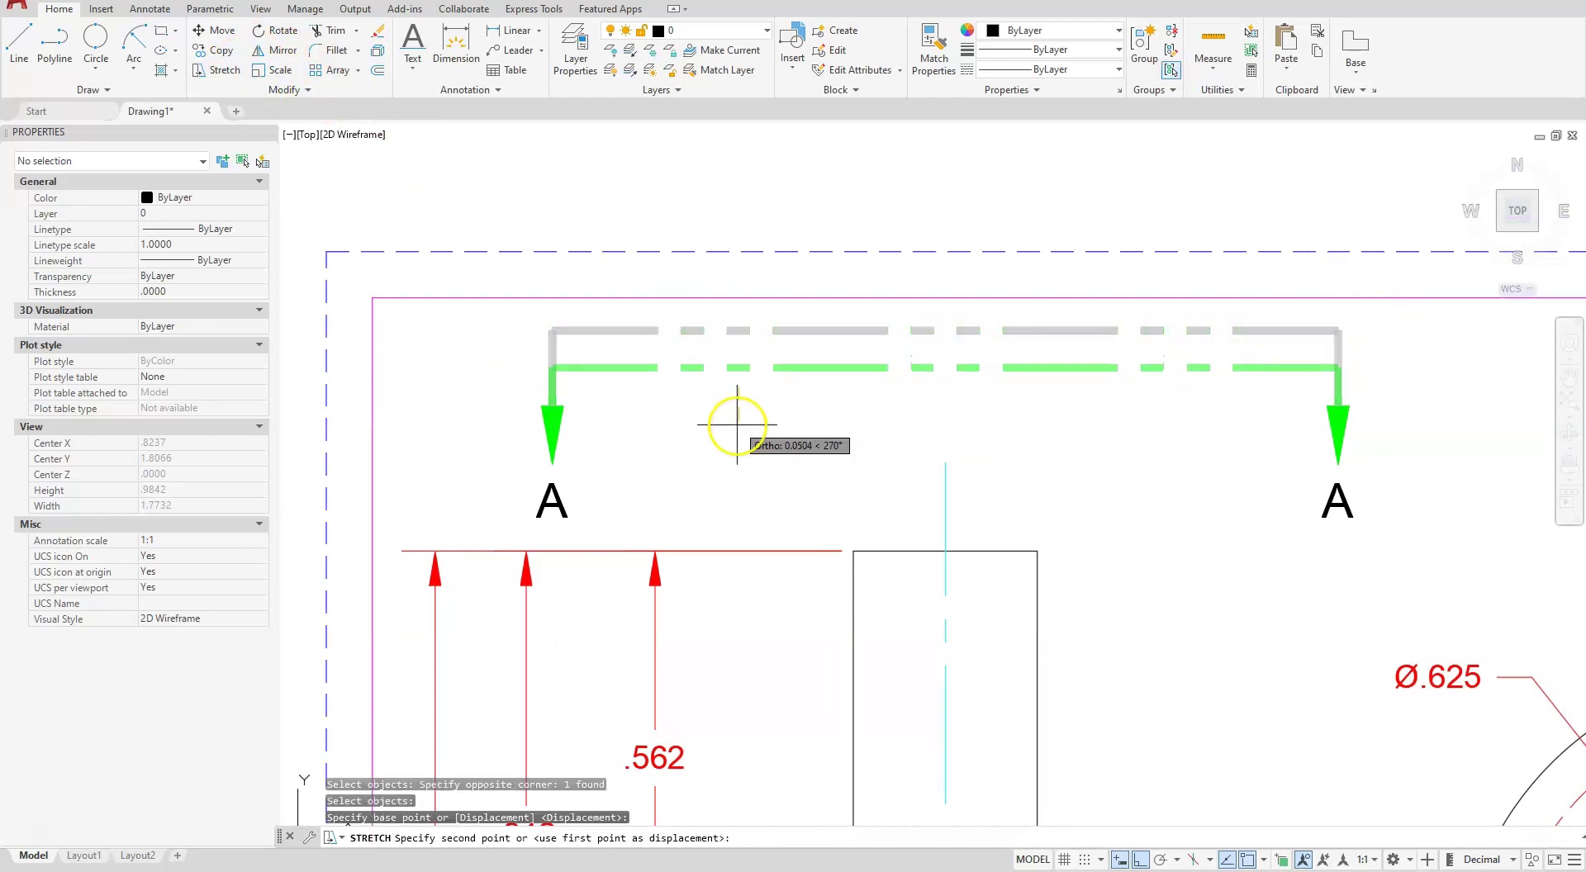
click(734, 431)
scroll(991, 585, down, 3)
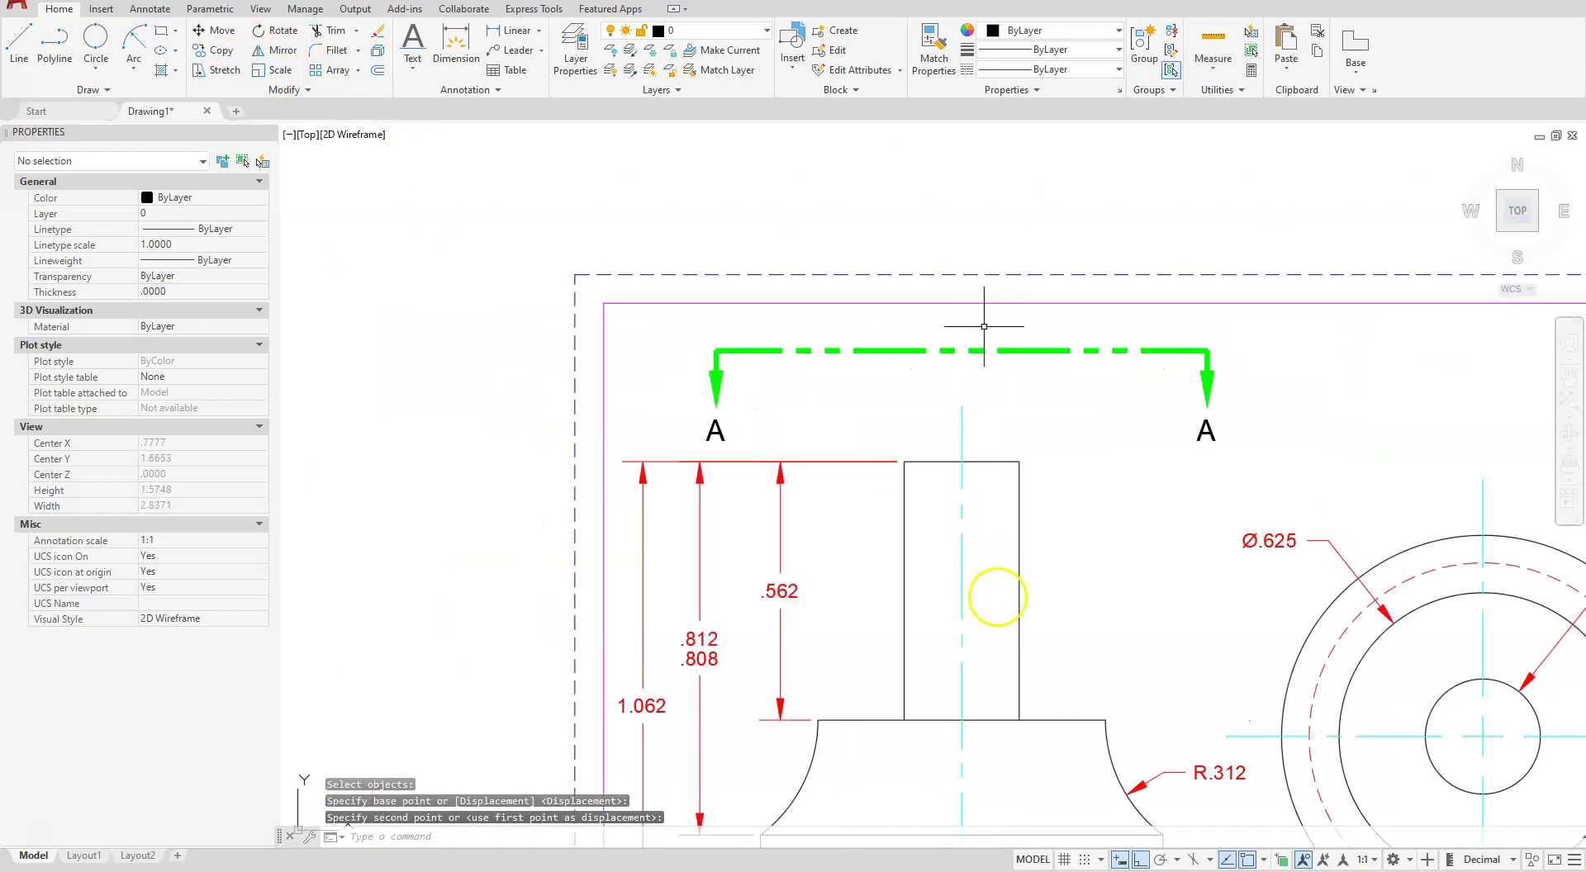
middle_drag(991, 585, 963, 365)
scroll(881, 527, down, 3)
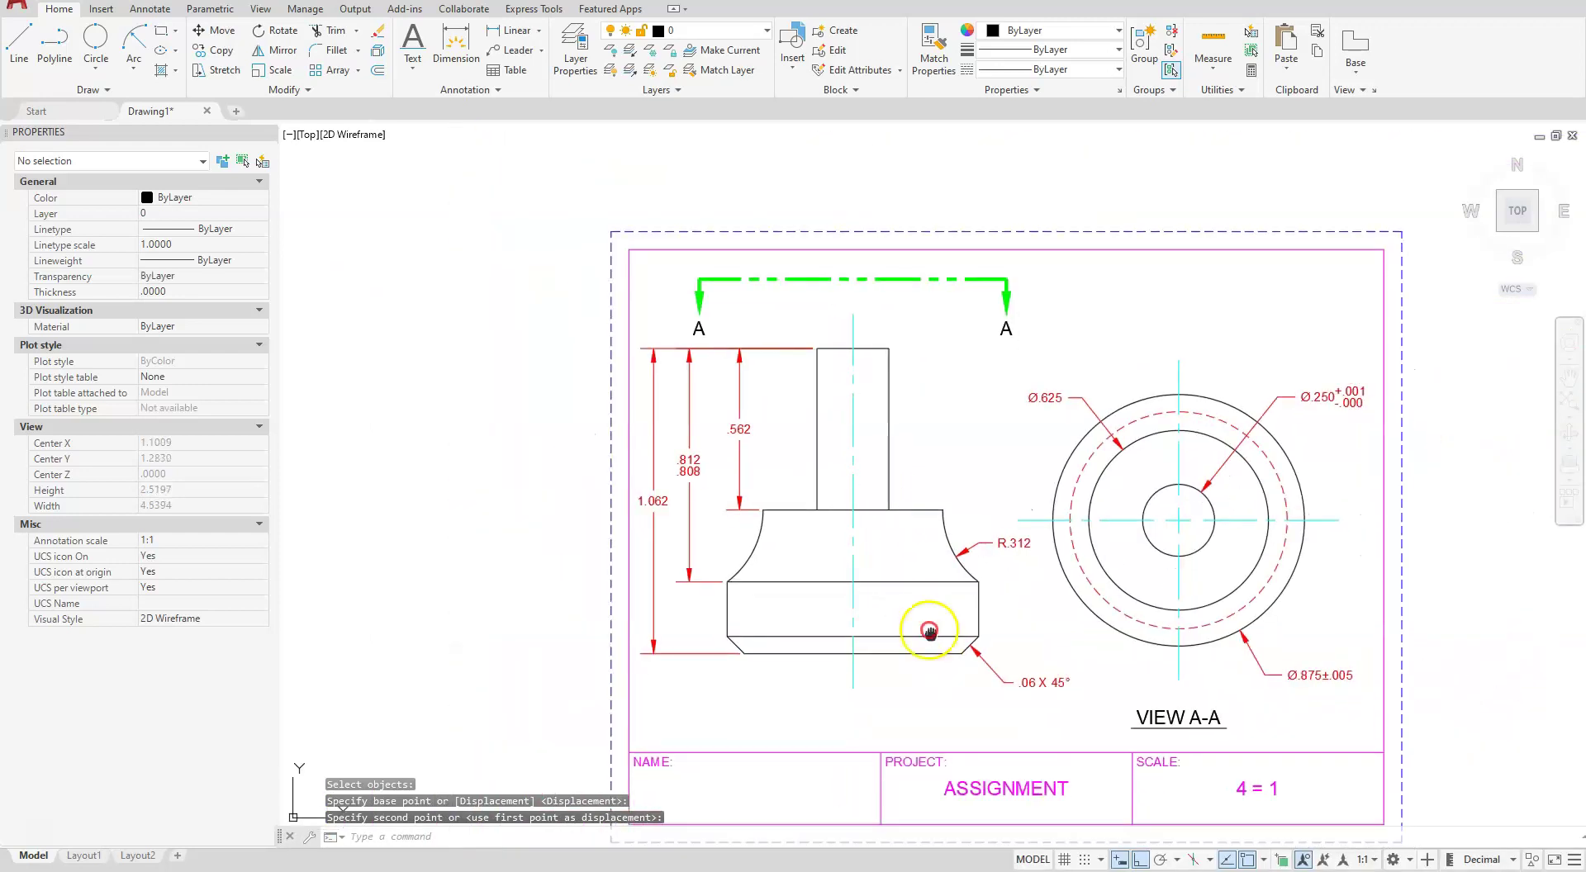
Start a single-line text with bottom-left (BL) justification, placing its start point just above the NAME cell of the title block.
scroll(909, 570, up, 1)
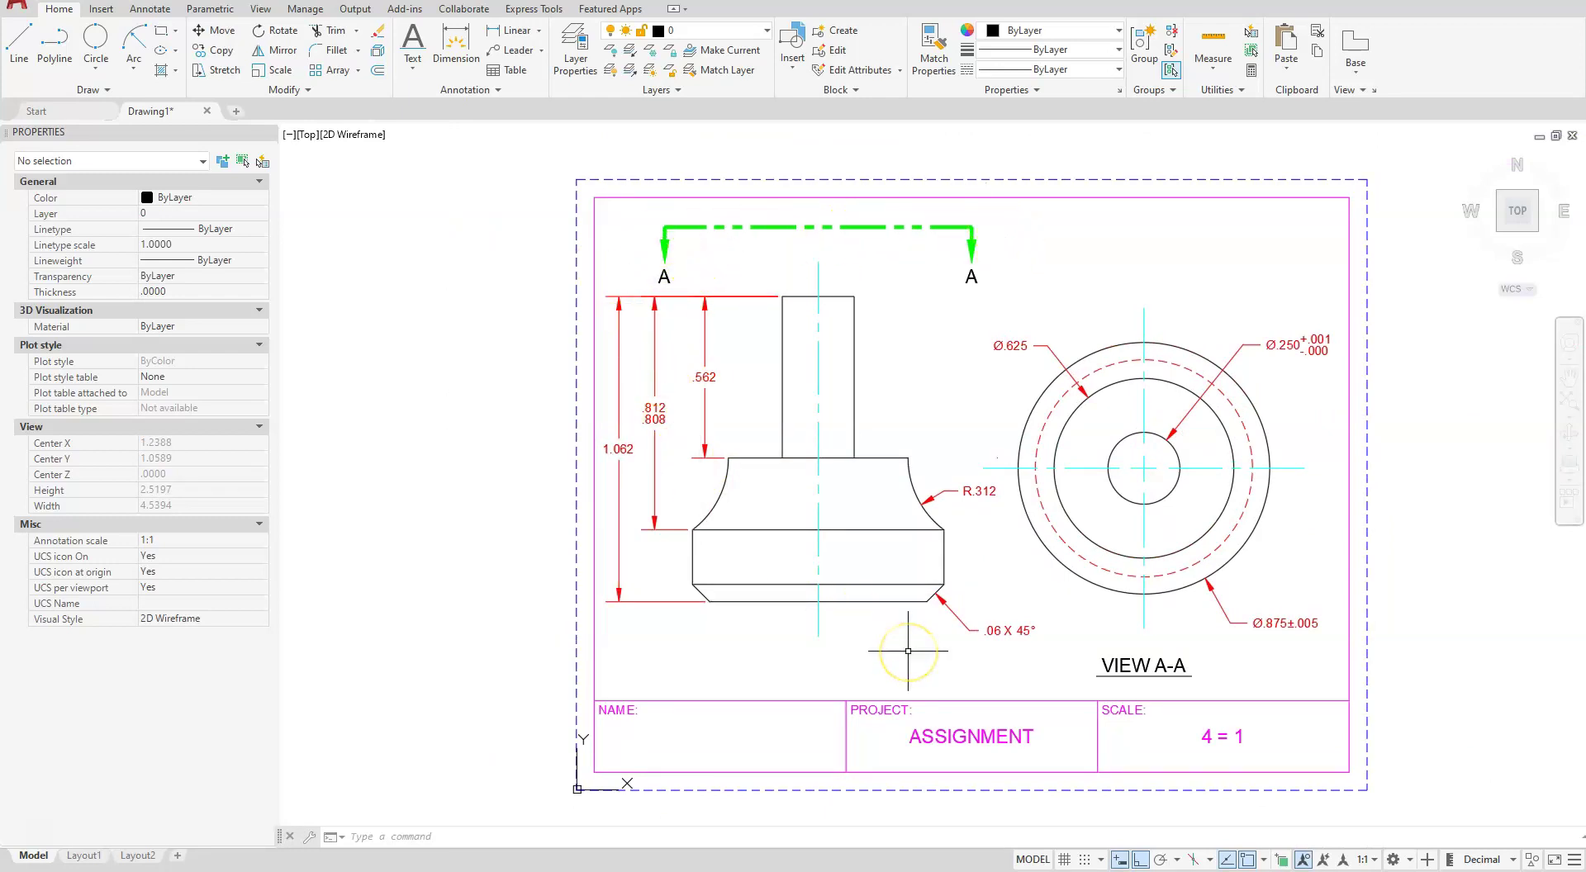
scroll(926, 671, up, 2)
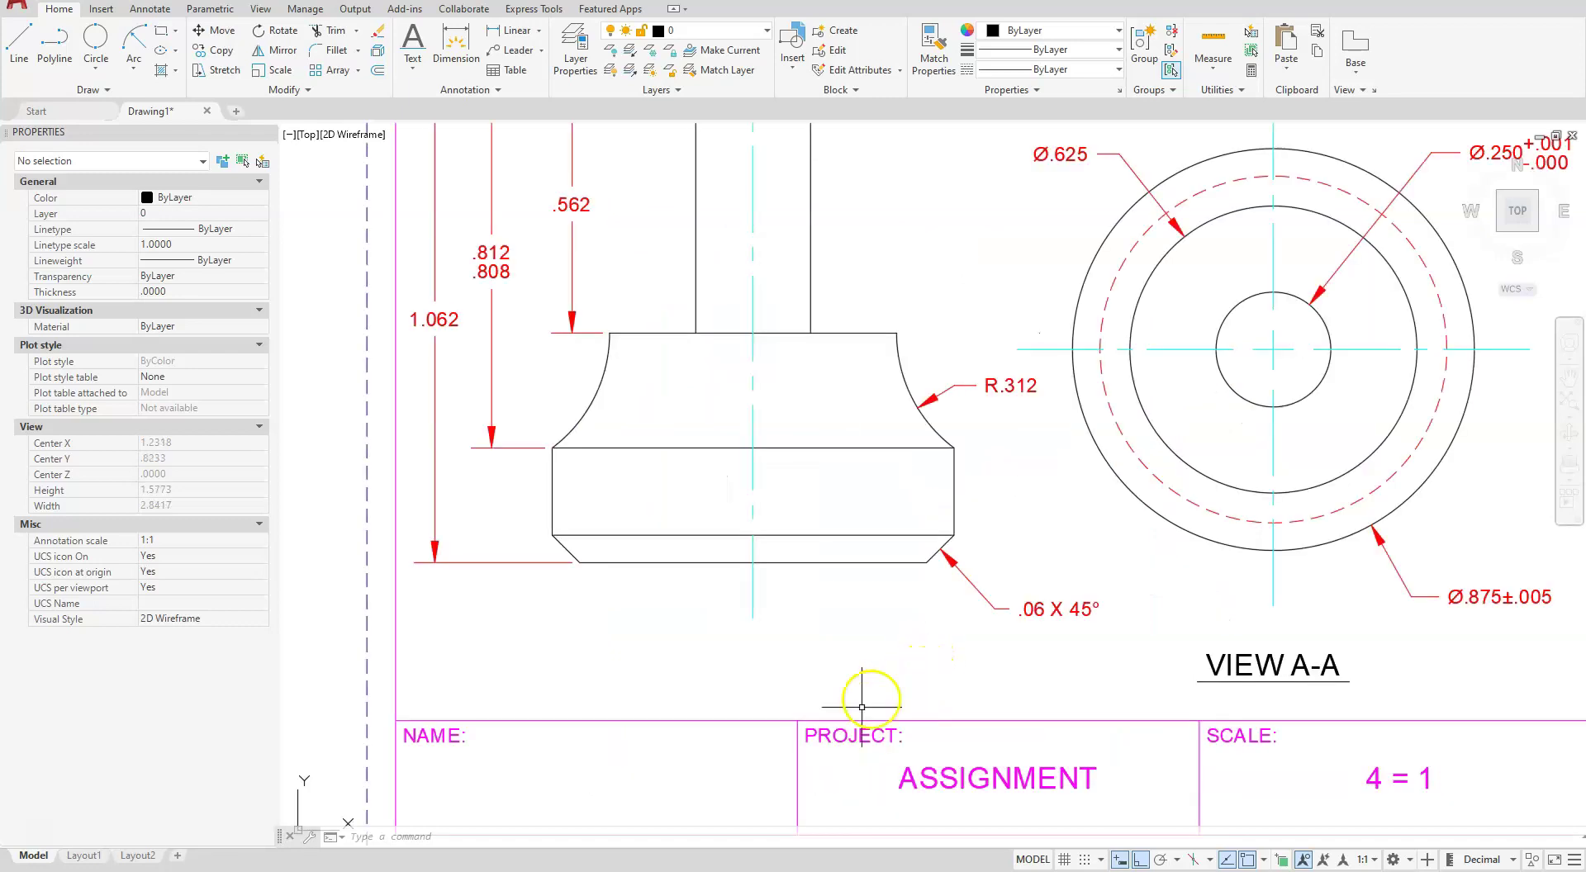
mouse_move(849, 717)
middle_down()
mouse_move(841, 700)
mouse_move(701, 686)
middle_up()
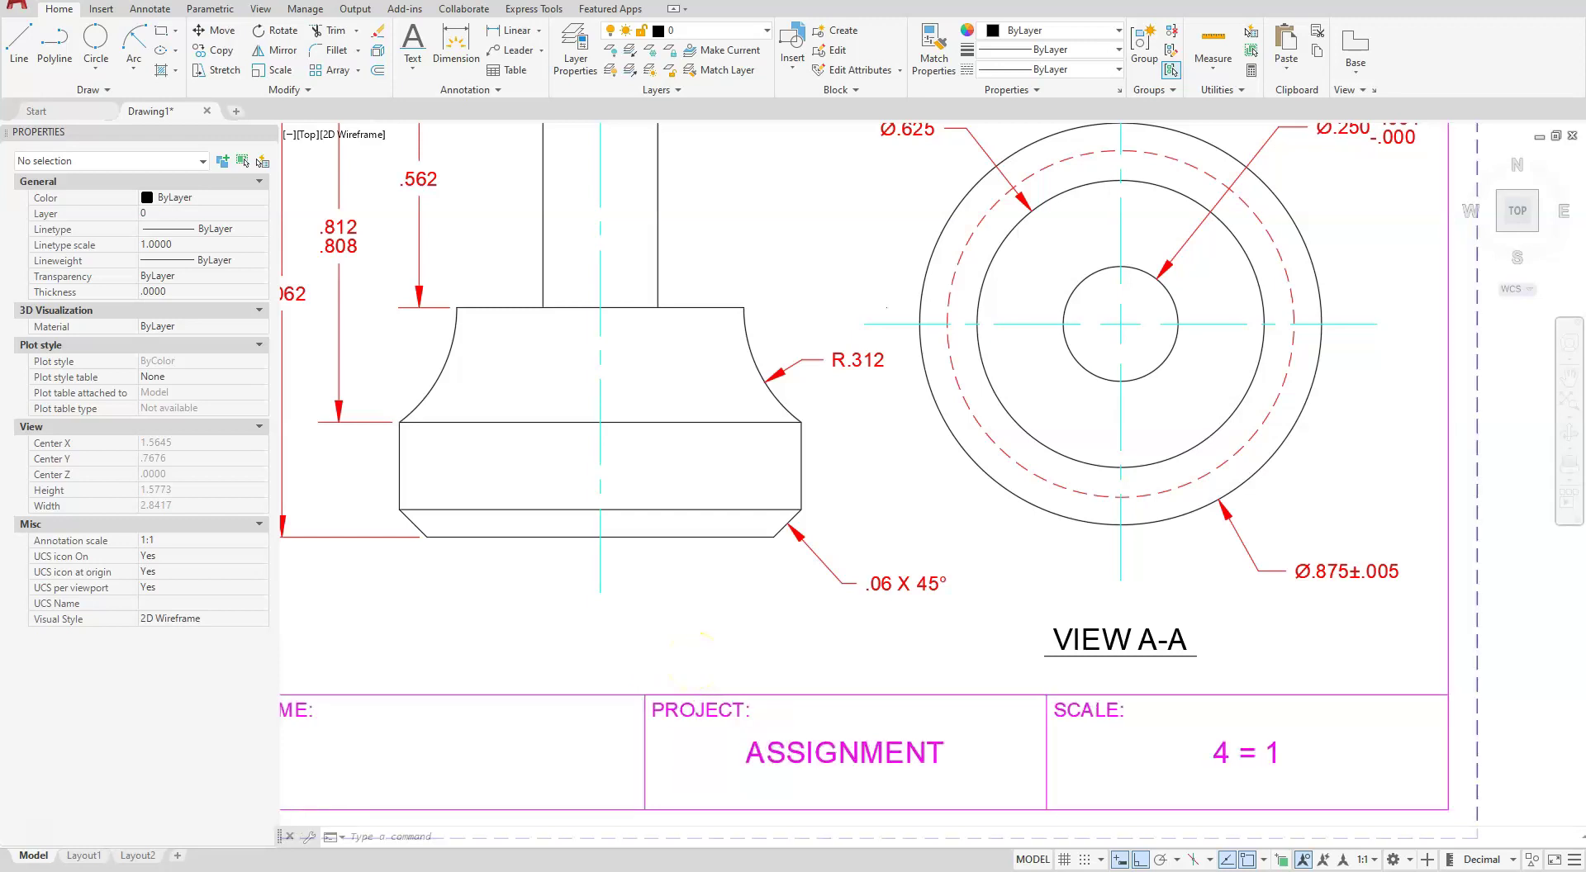
scroll(697, 648, down, 2)
mouse_move(697, 647)
middle_down()
mouse_move(806, 778)
mouse_move(1060, 680)
middle_up()
scroll(752, 687, up, 7)
scroll(805, 706, down, 3)
middle_drag(980, 645, 832, 630)
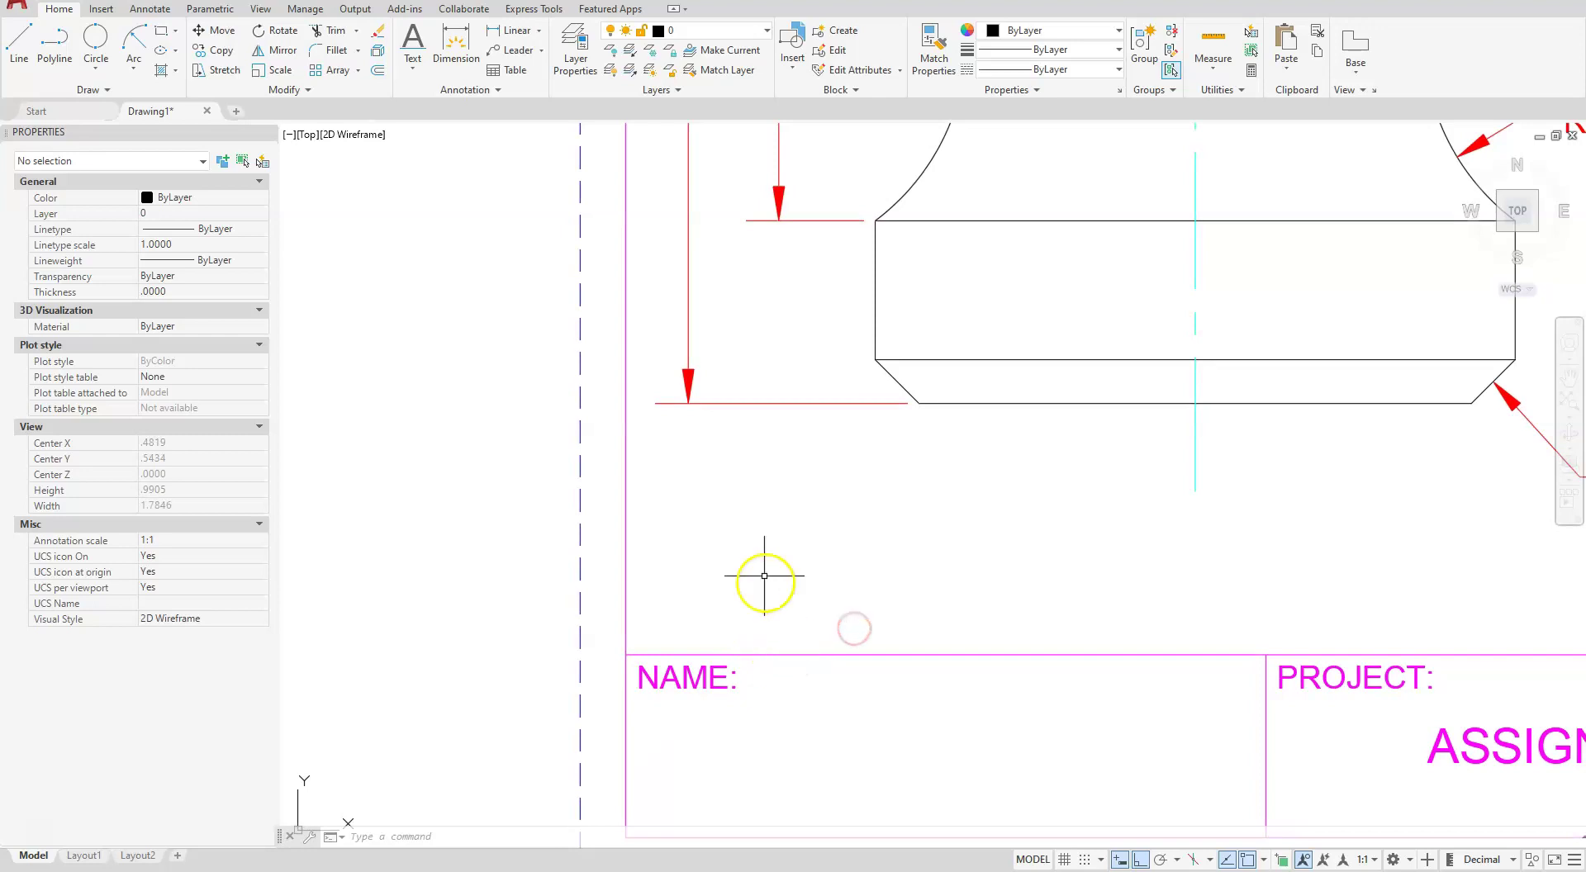
scroll(750, 555, down, 4)
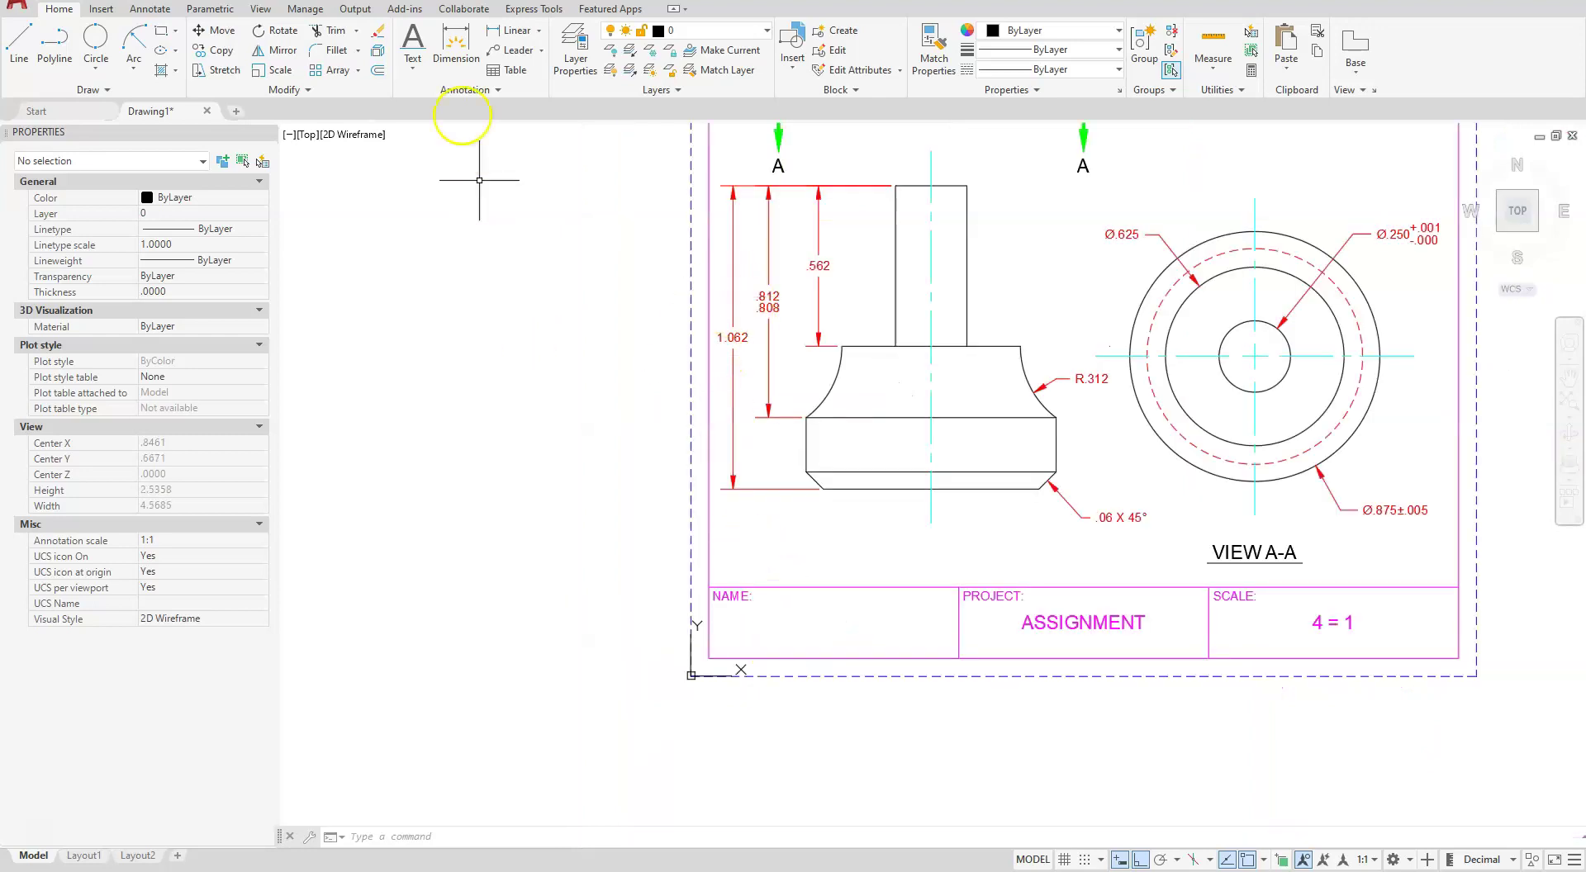
click(412, 40)
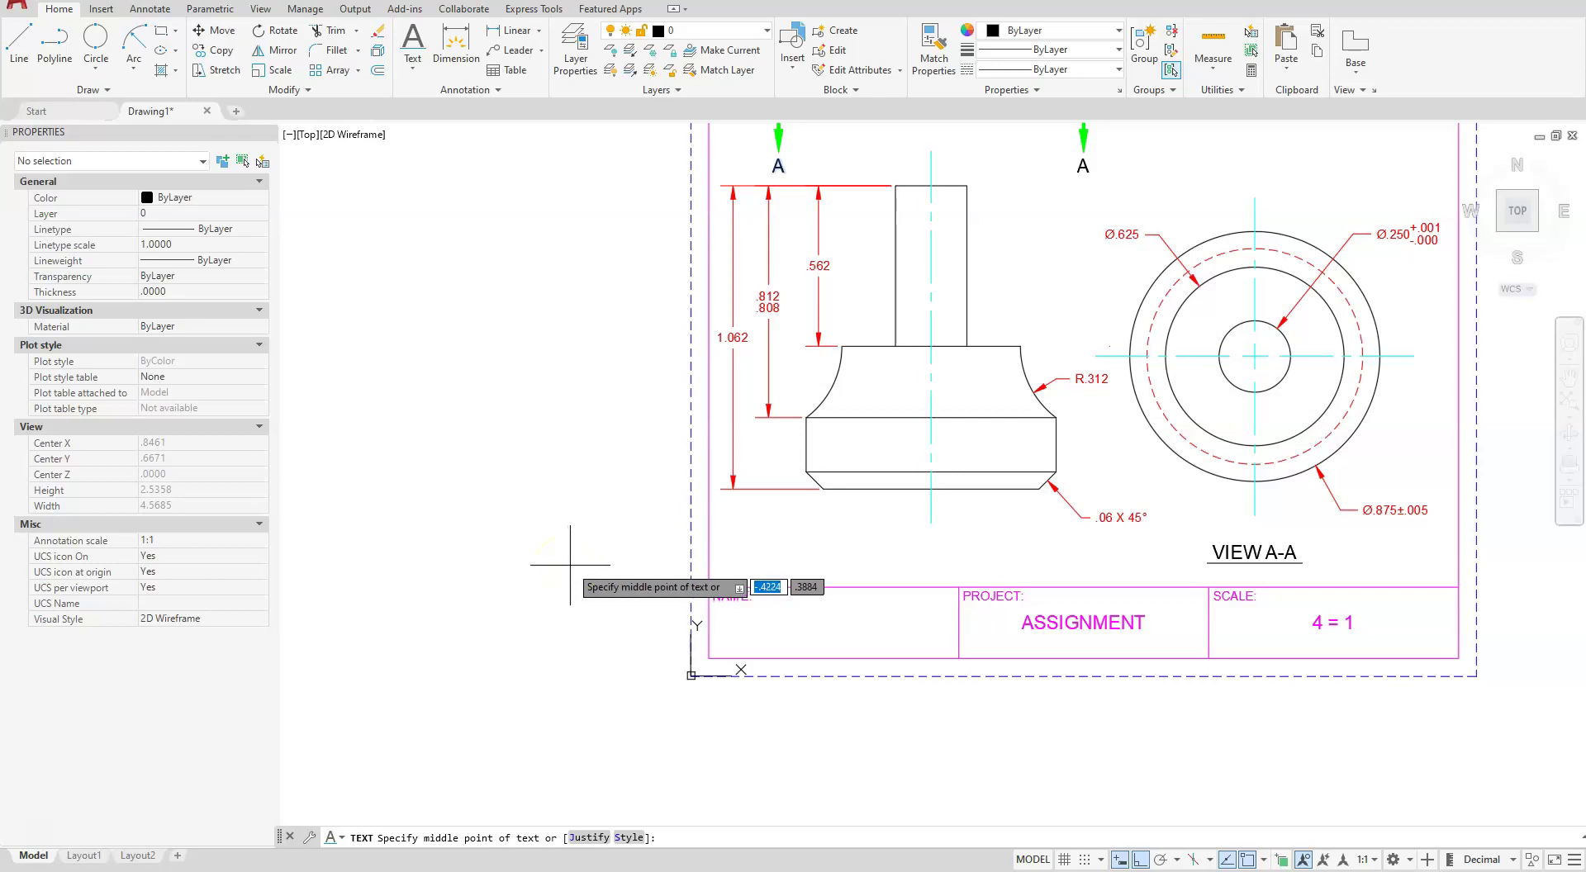
click(586, 574)
click(574, 573)
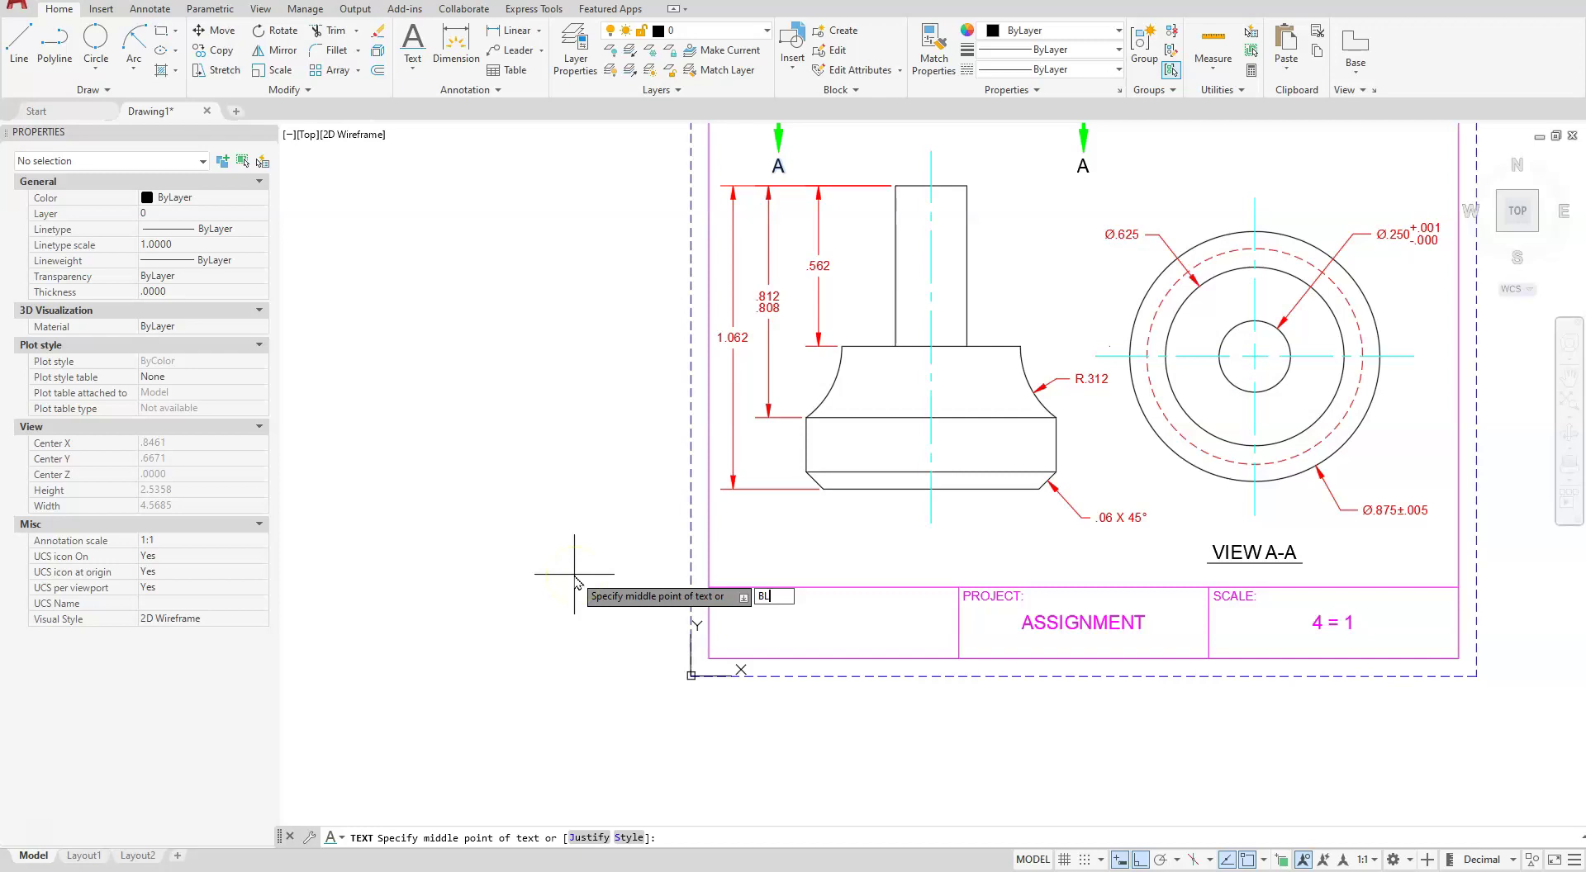
text(BL)
key(Return)
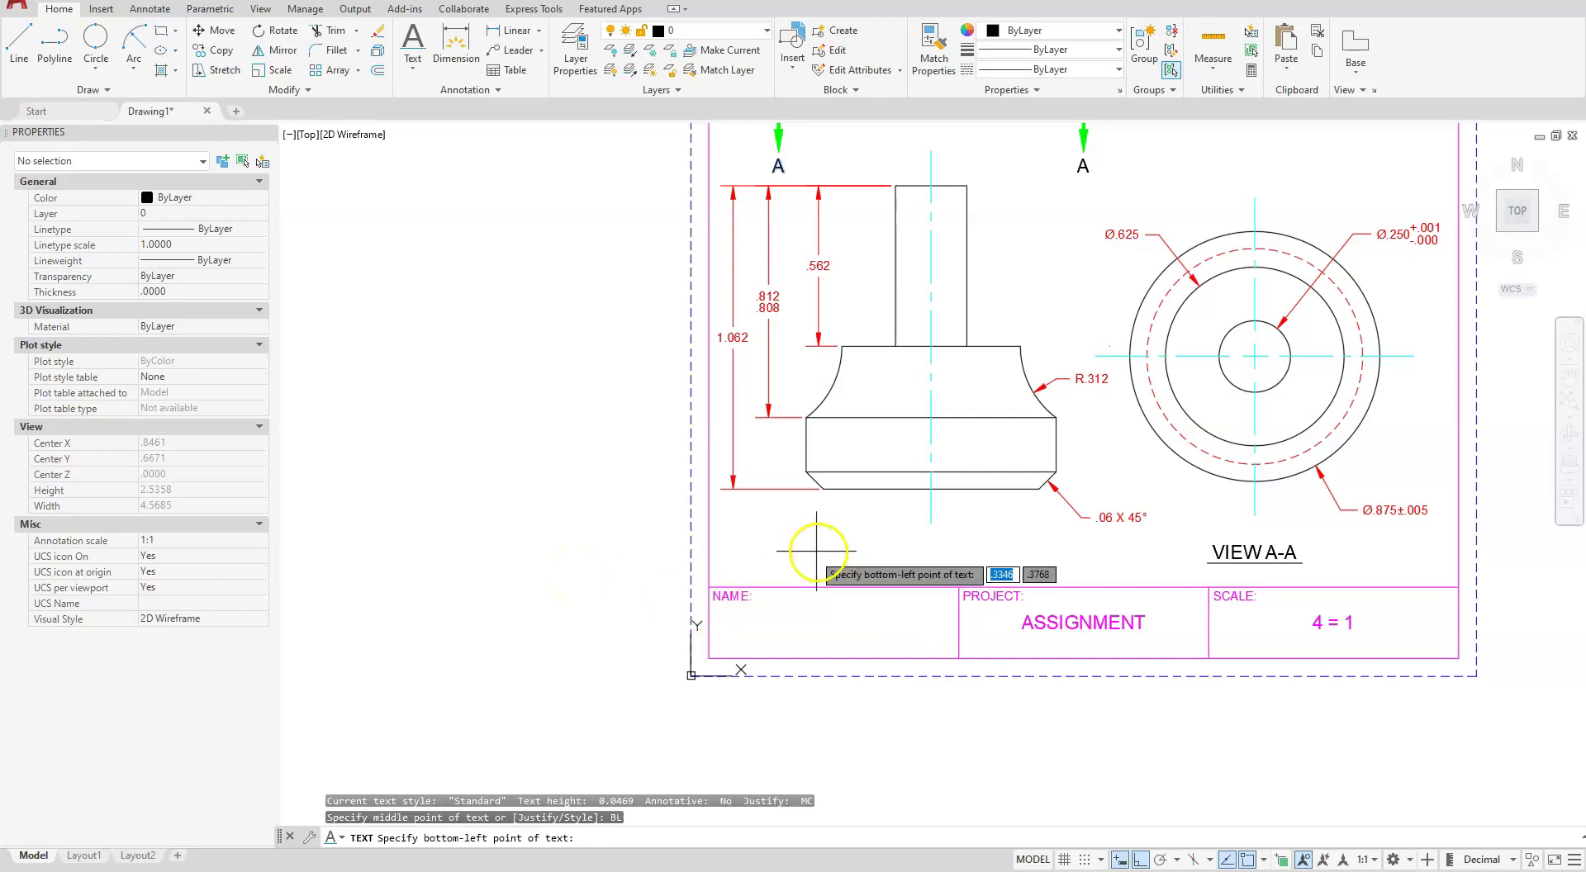
click(721, 569)
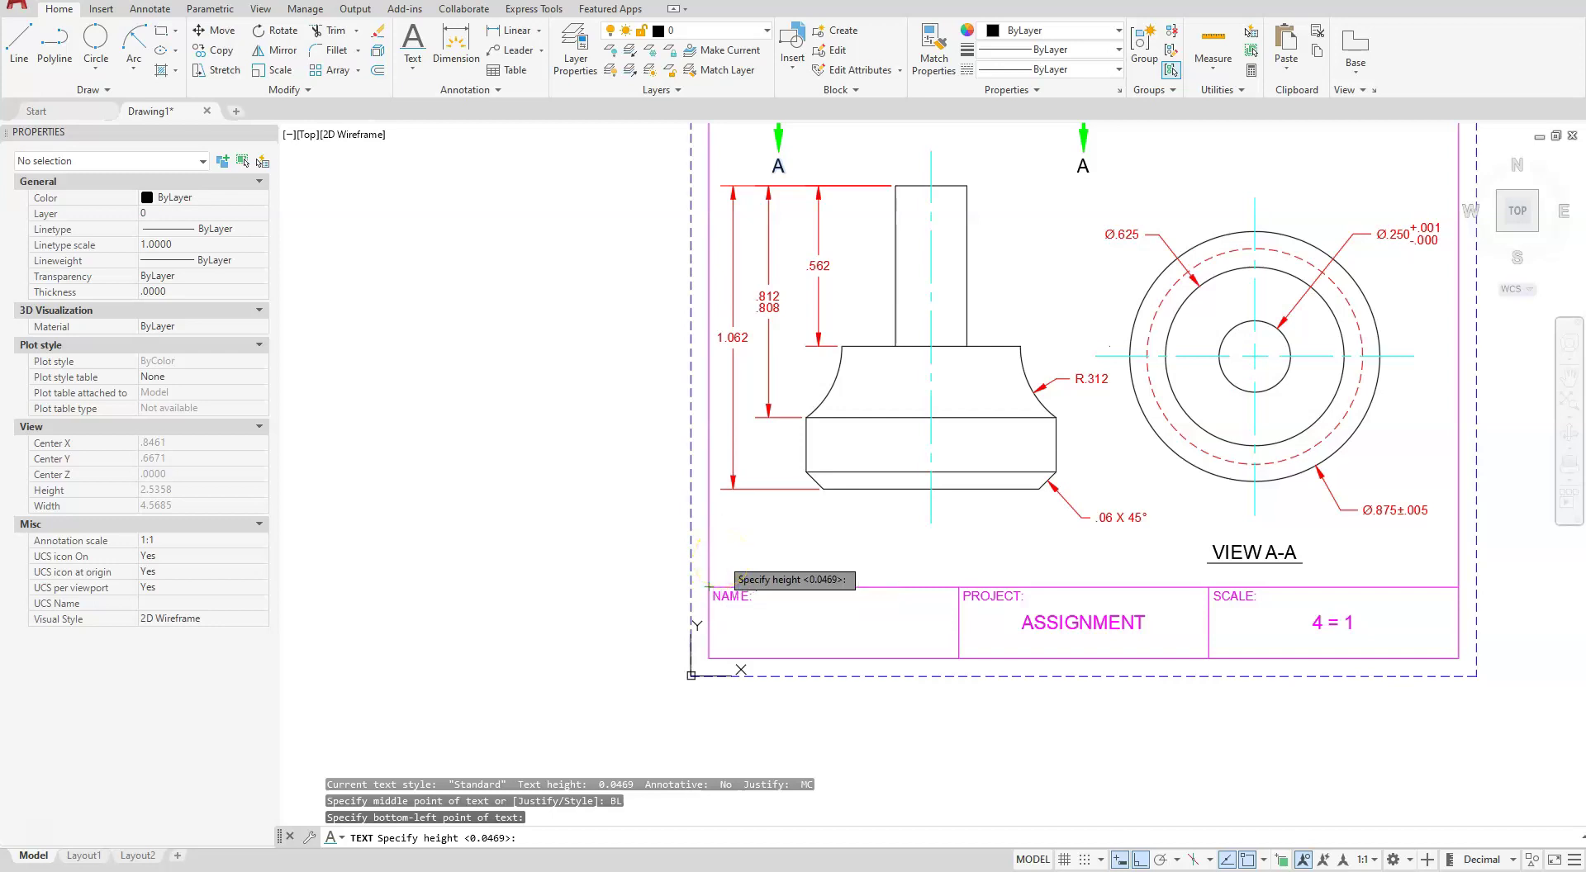
Set the text height with the calculator expression .125*.25 and keep the rotation angle at 0.
text('cal)
key(Return)
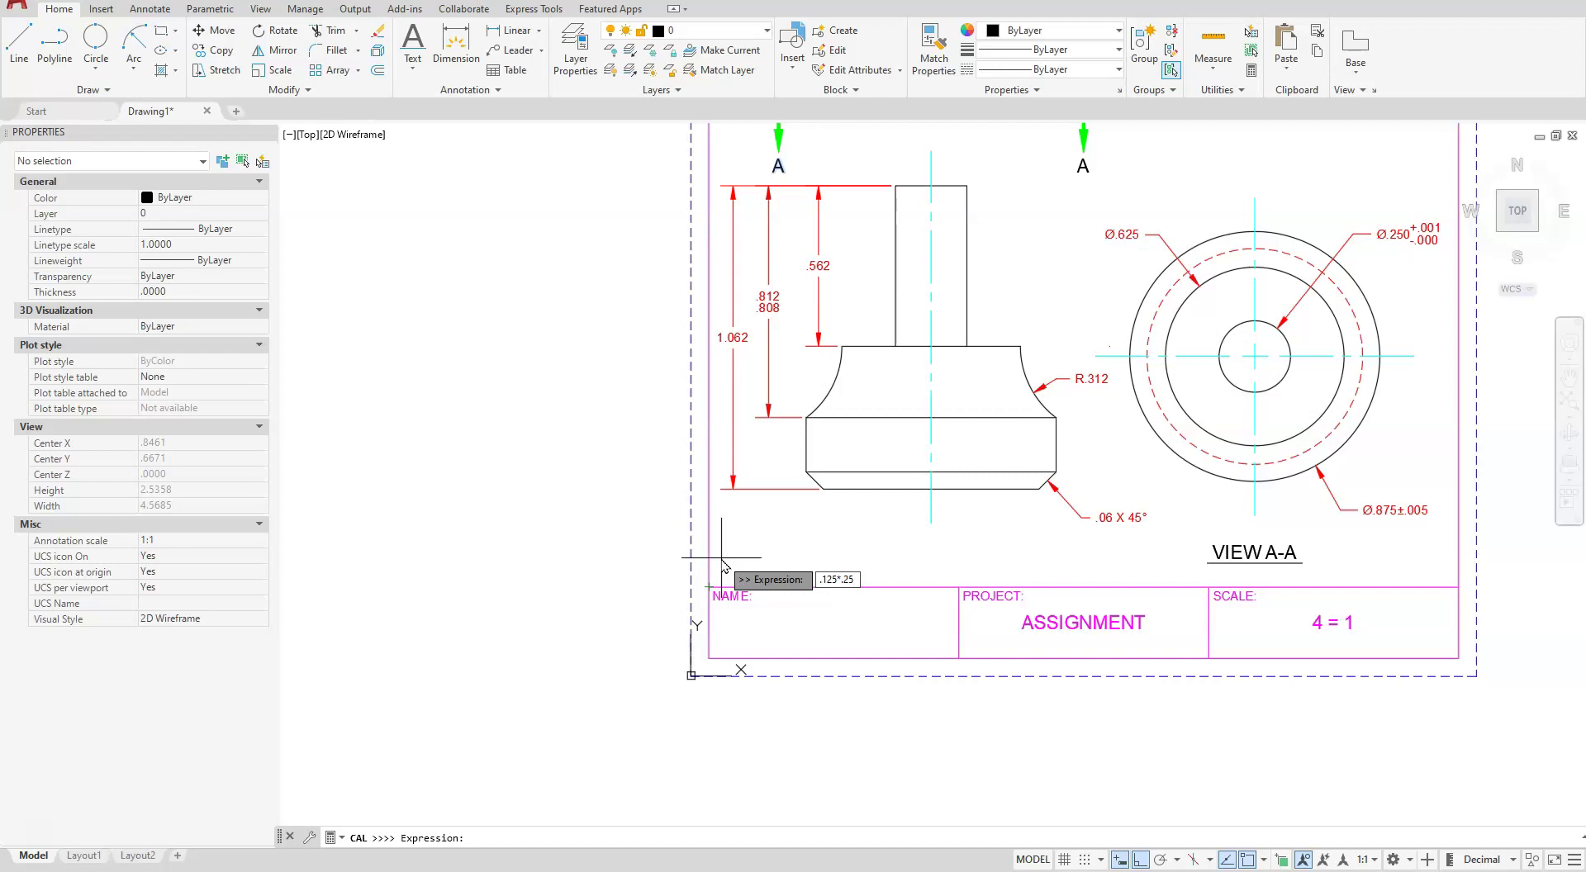
text(.125*.25)
key(Return)
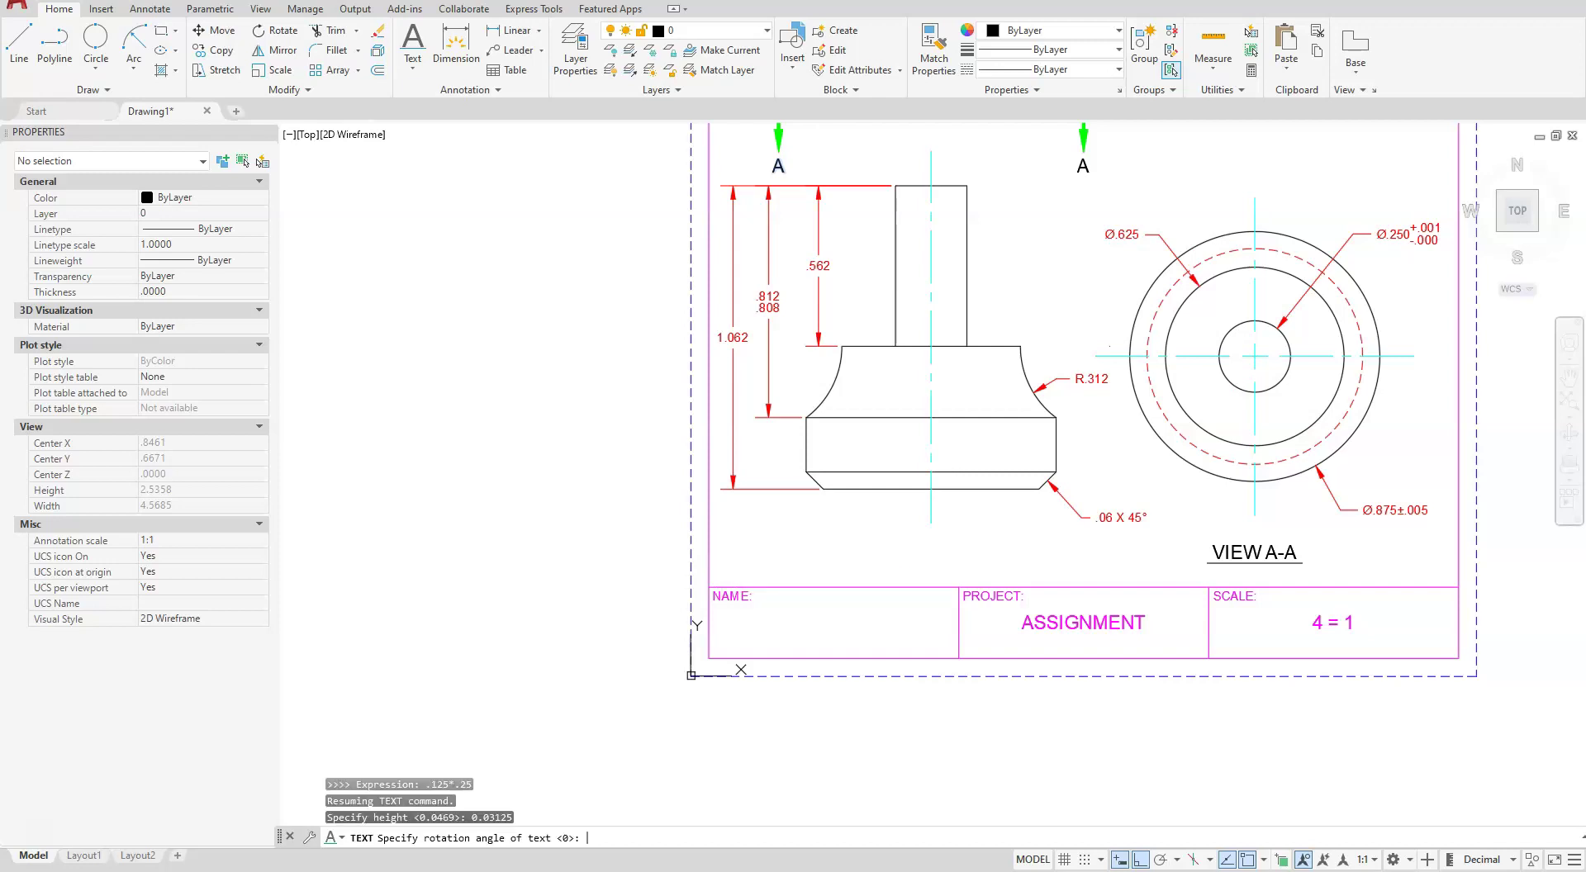
key(Return)
Write the tolerance note ALL OTHER THREE PLACE DECIMALS ±.010 and finish the text.
text(ALL OTHER THR)
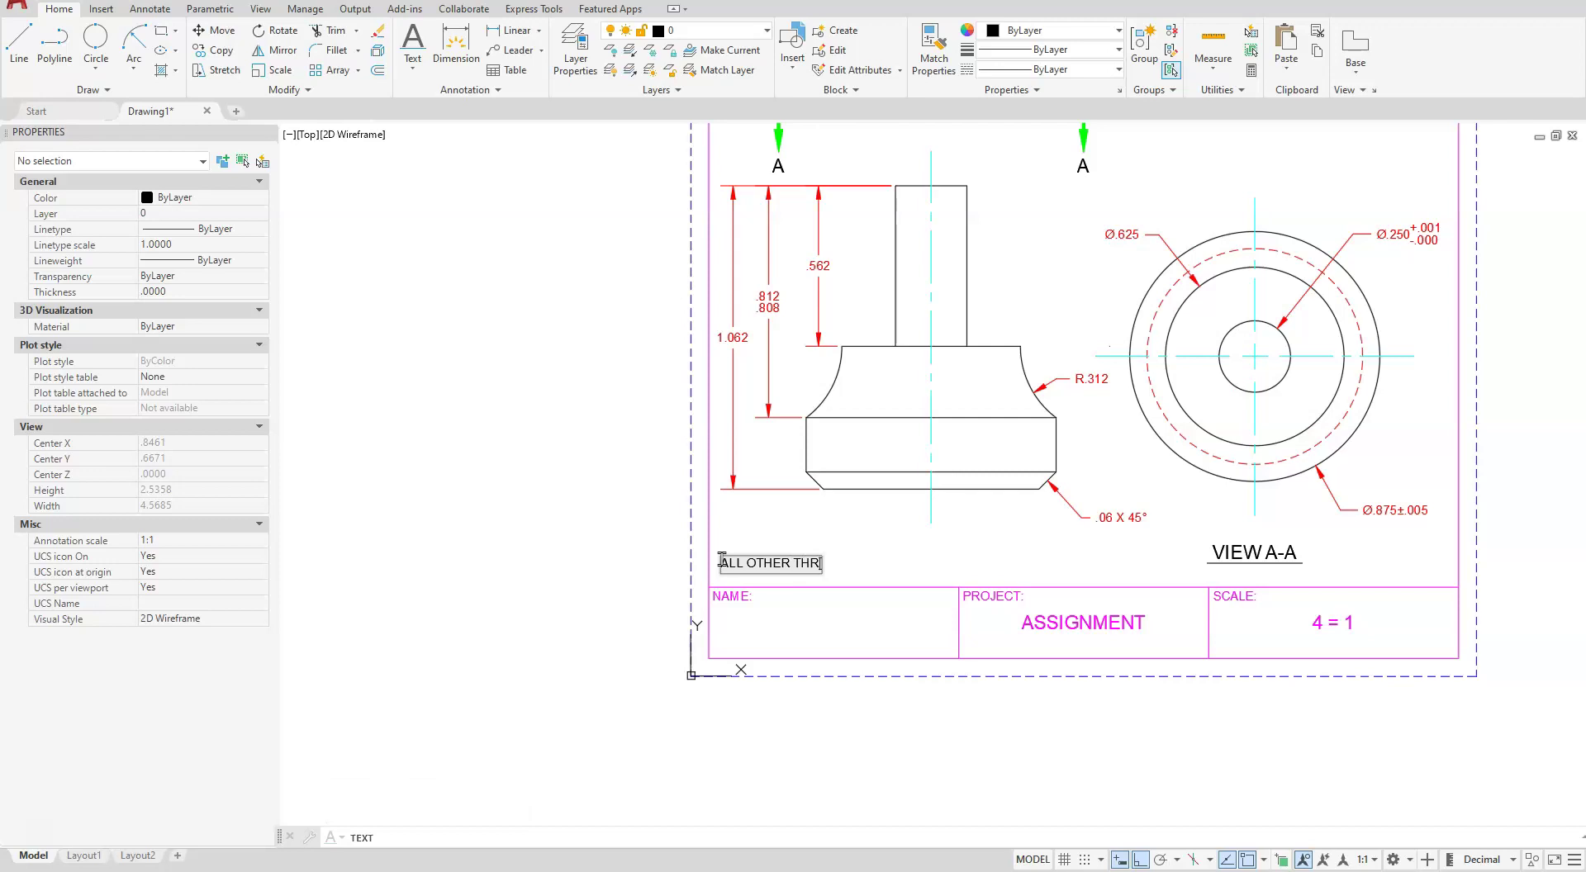
text(EE PLACE DEC)
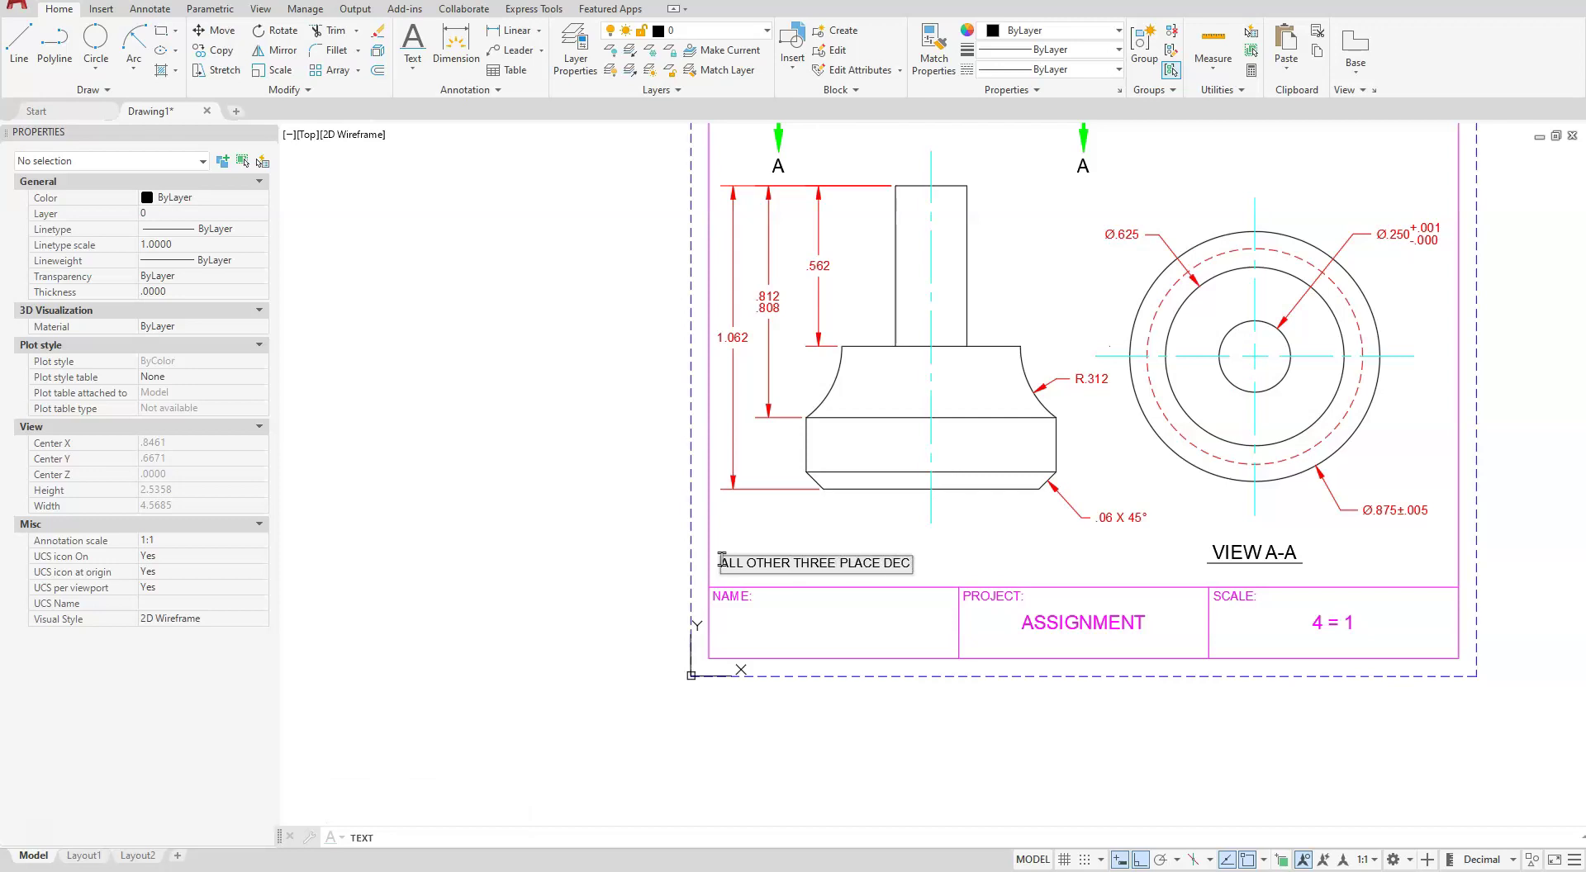
text(IMALS %%)
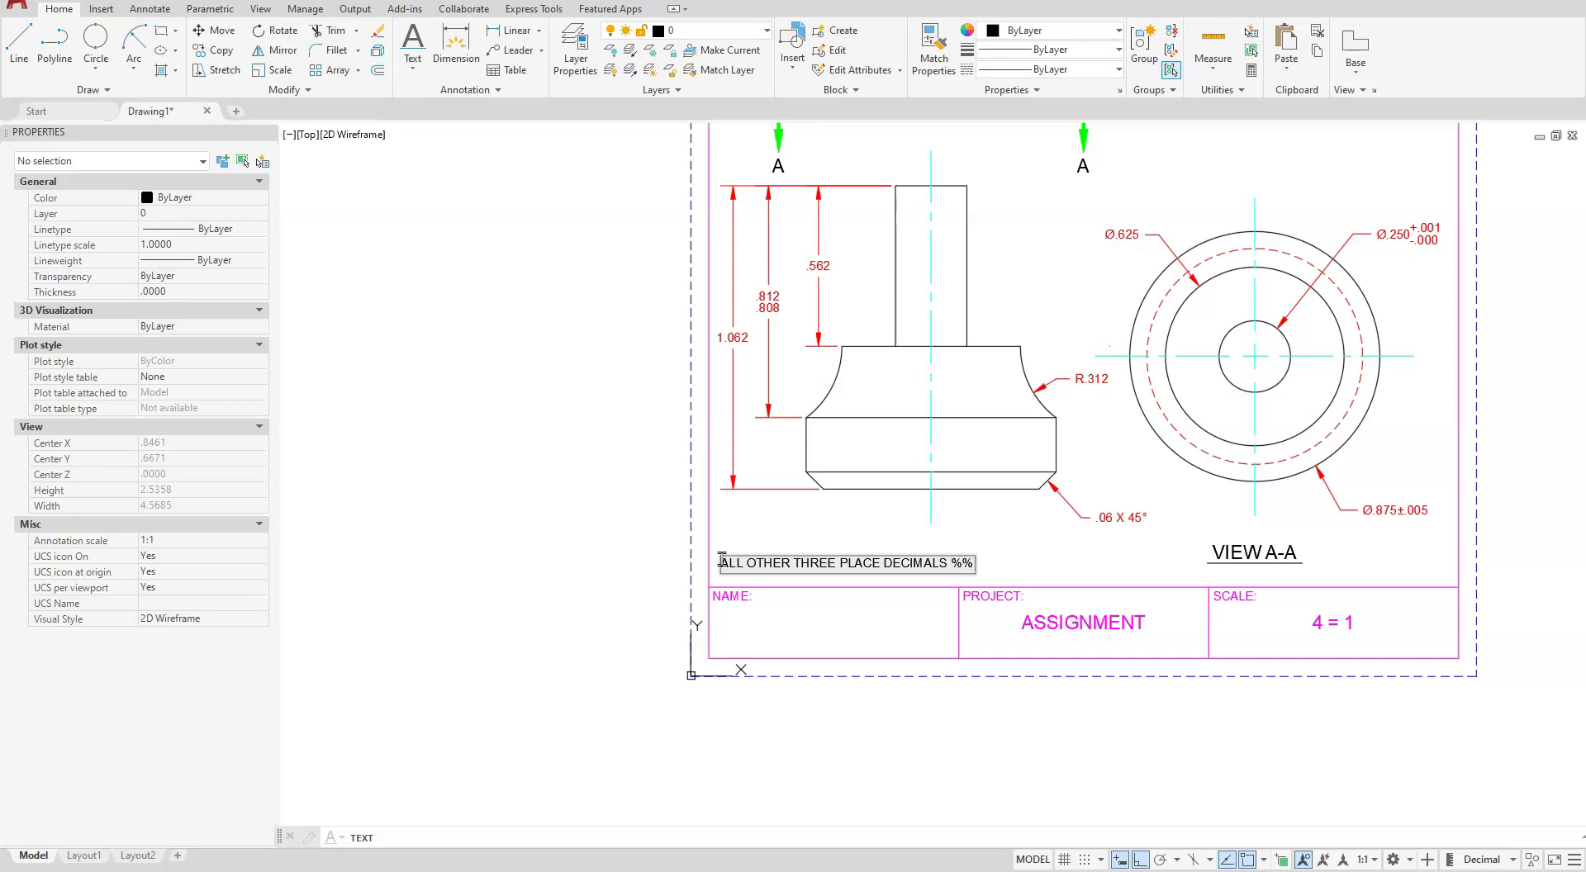
text(p0)
key(Return)
key(Return)
Close the Properties palette to give the finished drawing more room.
mouse_move(971, 513)
middle_down()
mouse_move(855, 588)
mouse_move(707, 611)
middle_up()
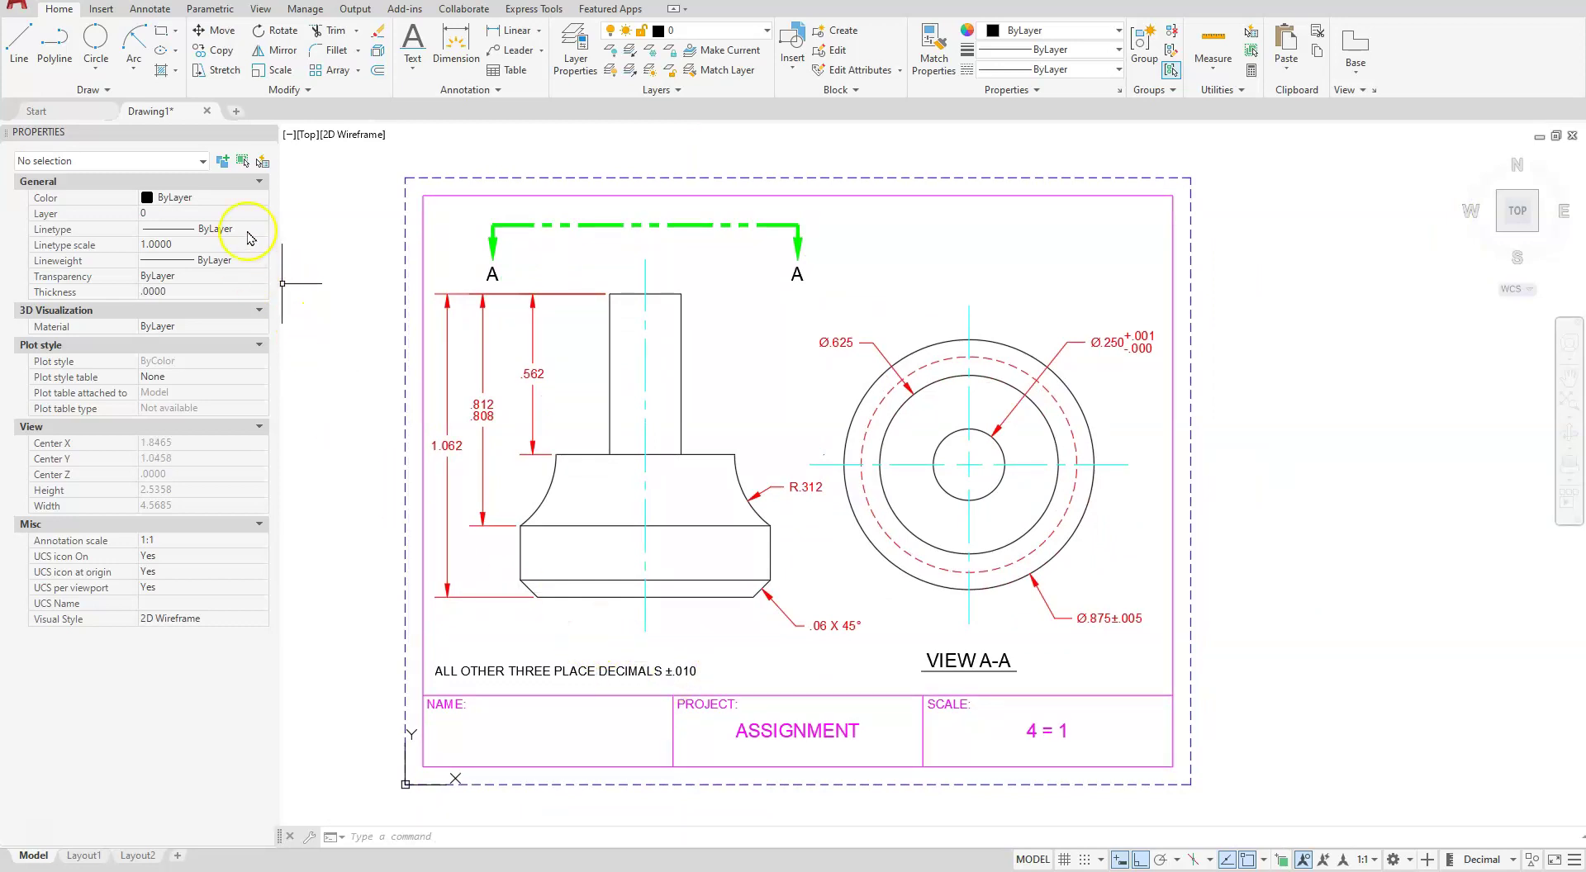
click(267, 131)
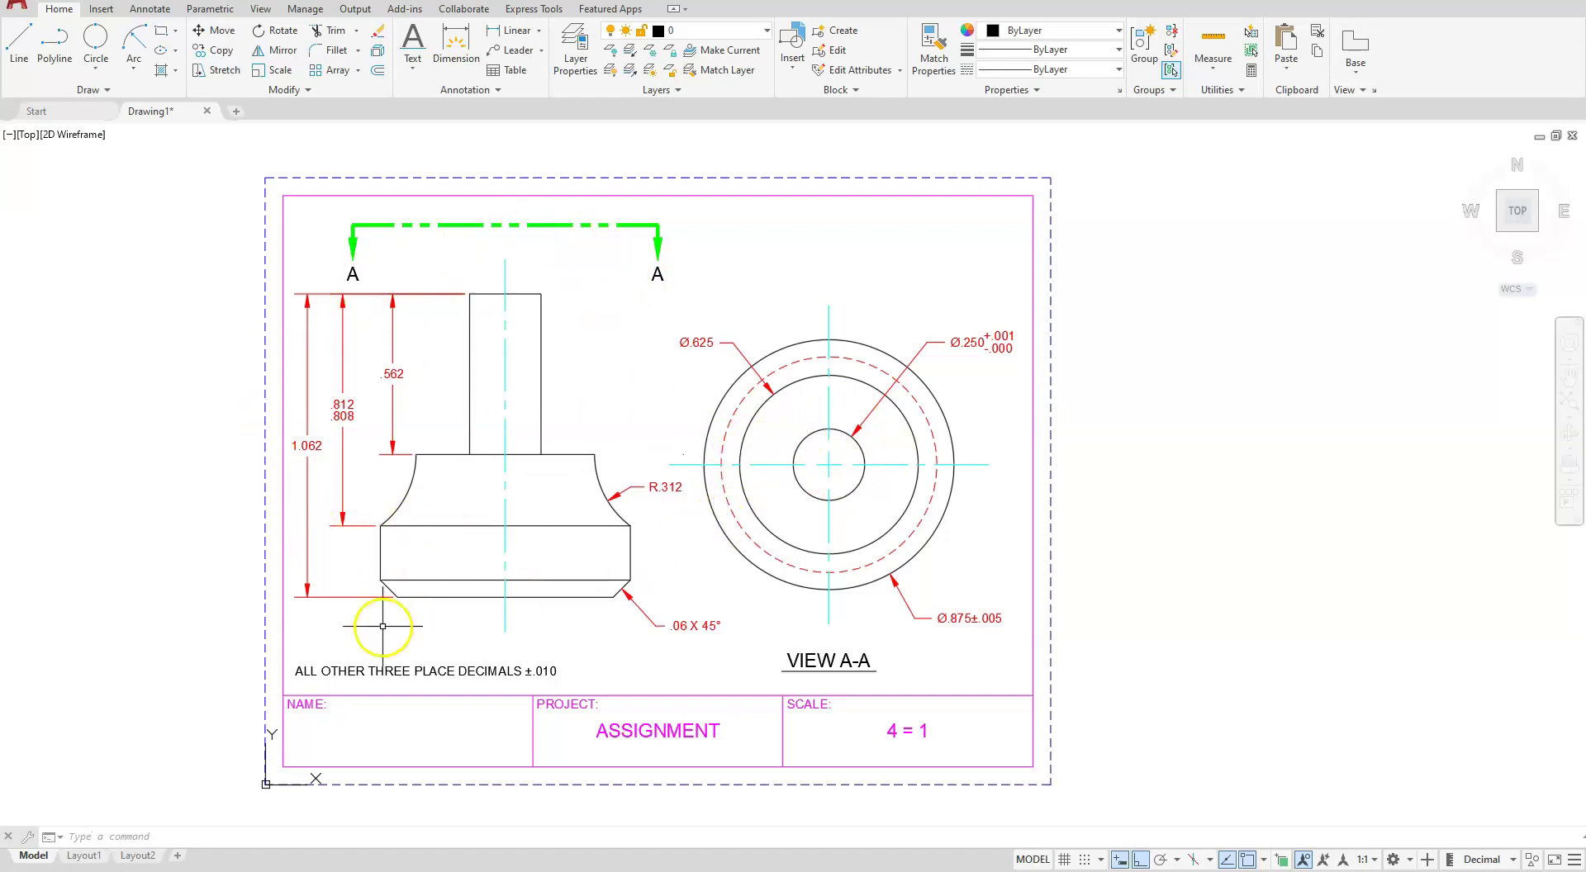
click(30, 837)
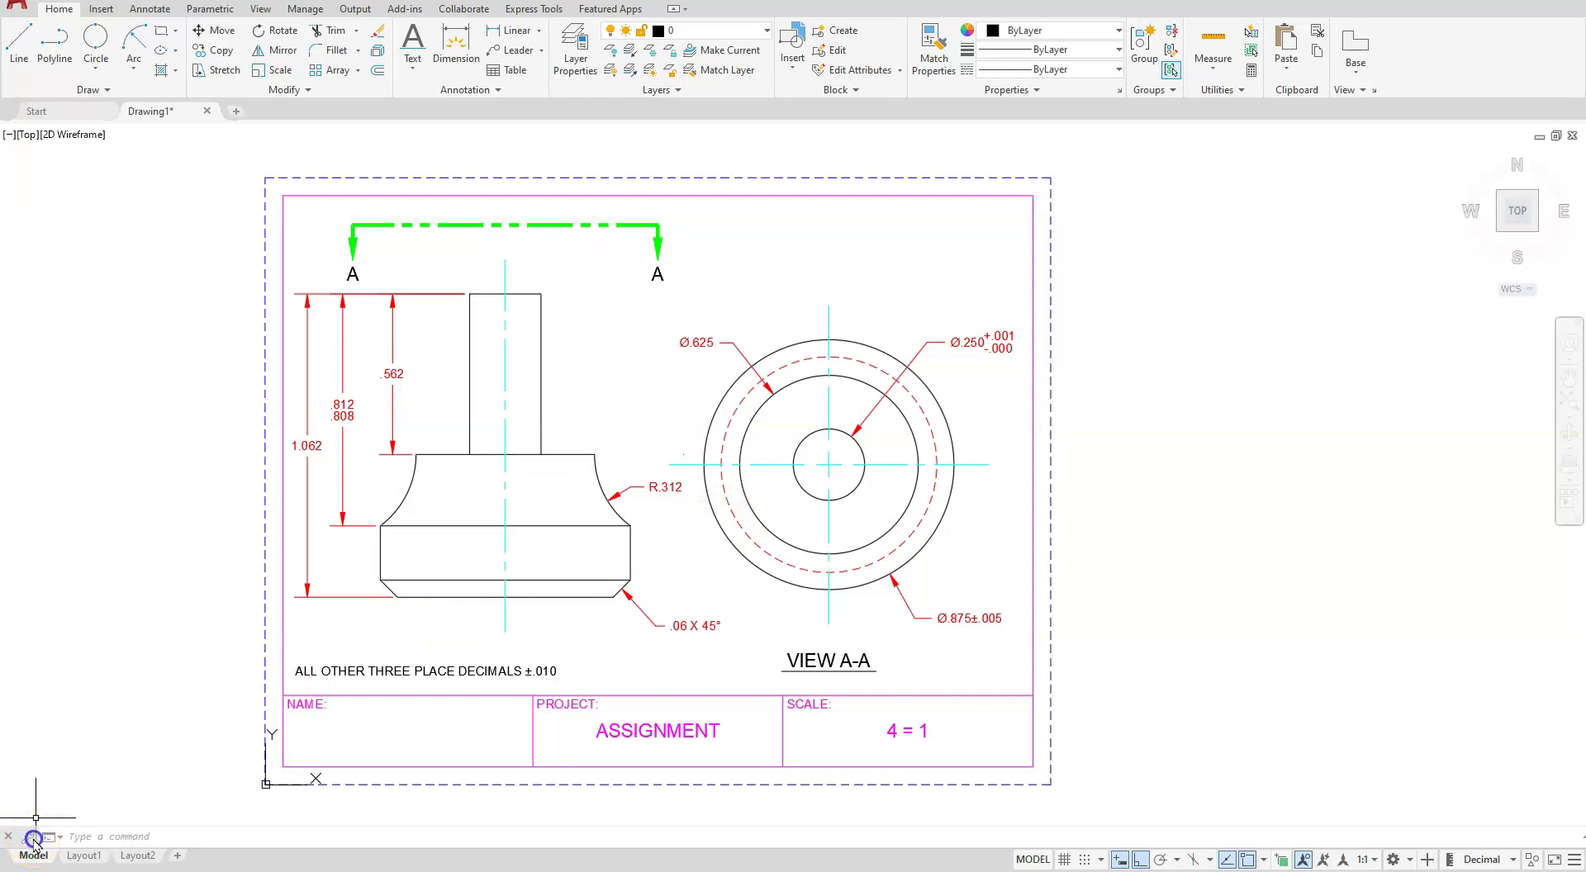